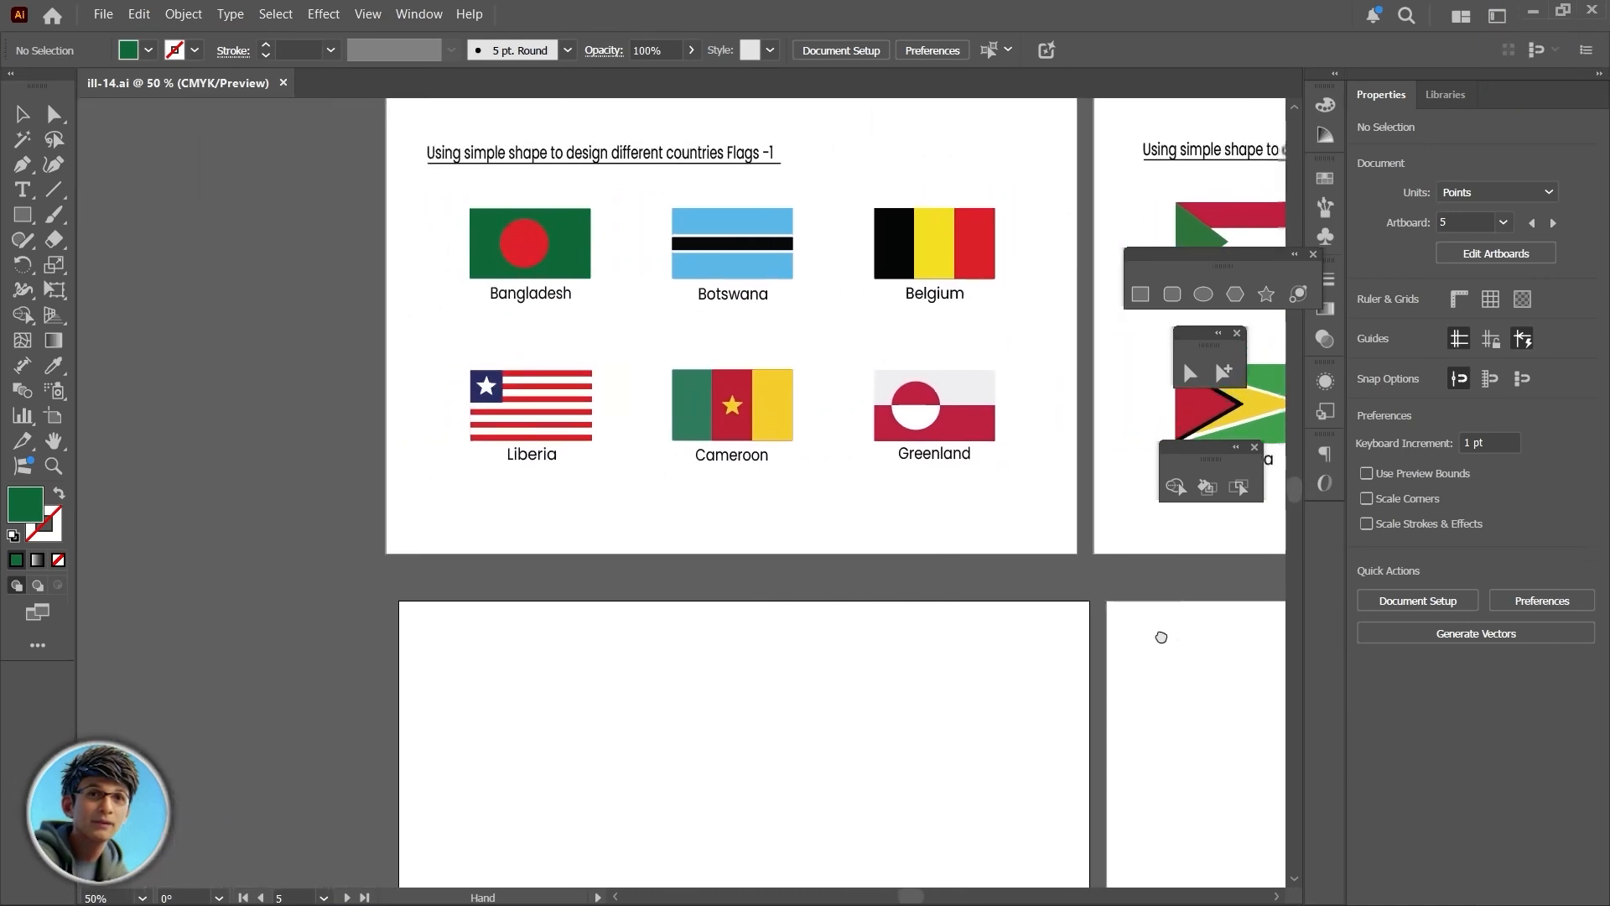
# Step: Draw a green rectangle about 249 by 140 pt in the upper-left area of the empty artboard below the sample flags
pyautogui.click(1139, 294)
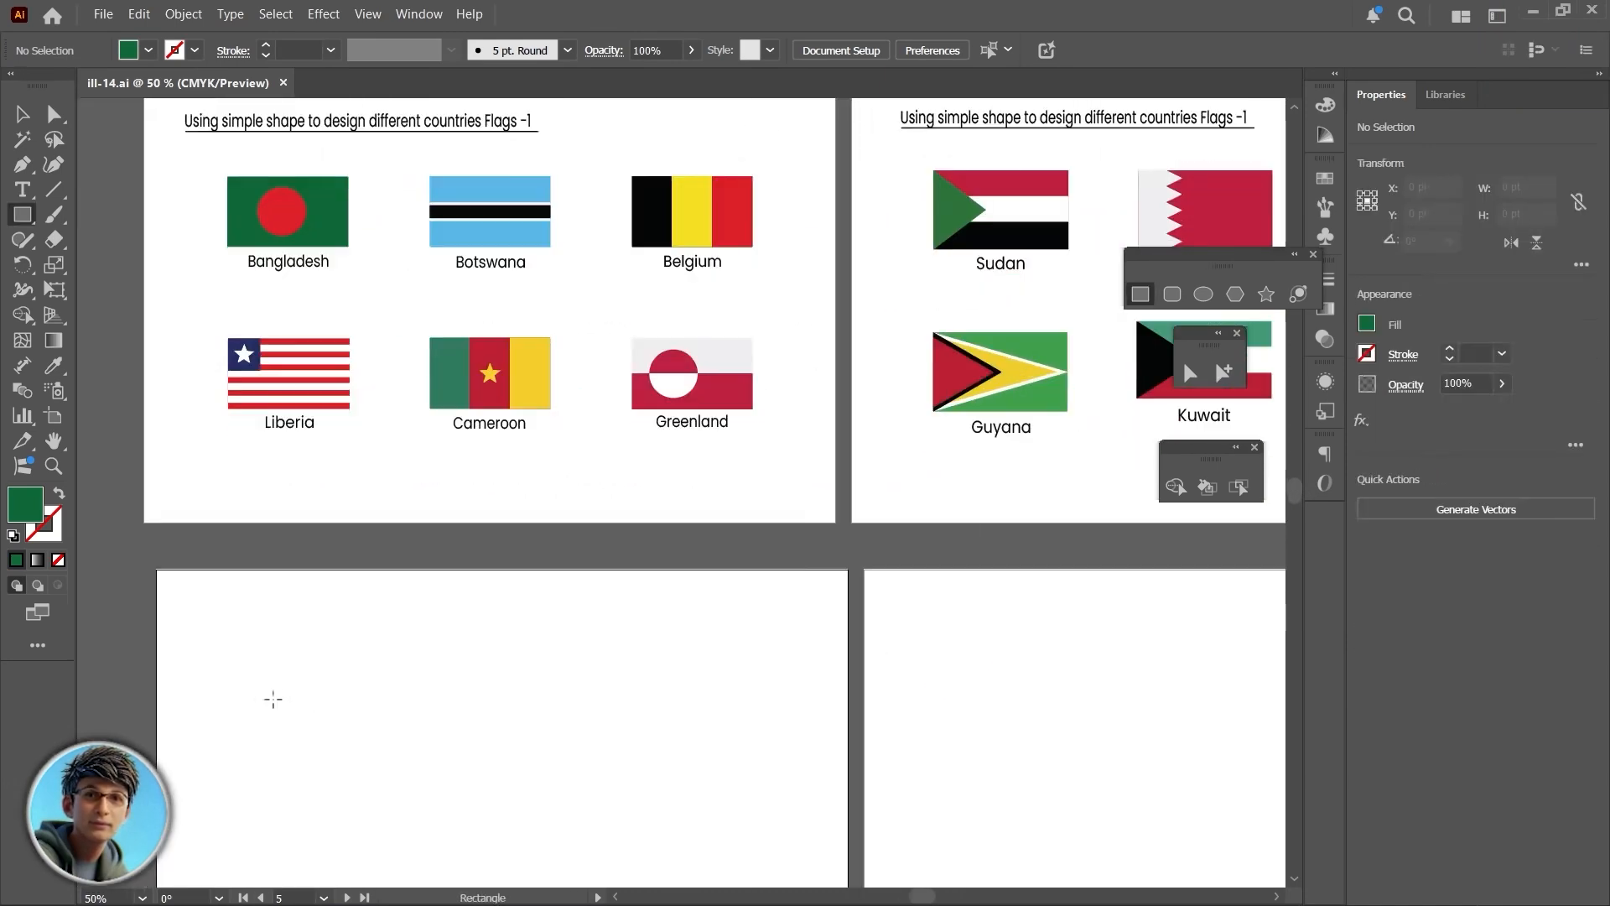
pyautogui.moveTo(262, 646); pyautogui.dragTo(464, 762)
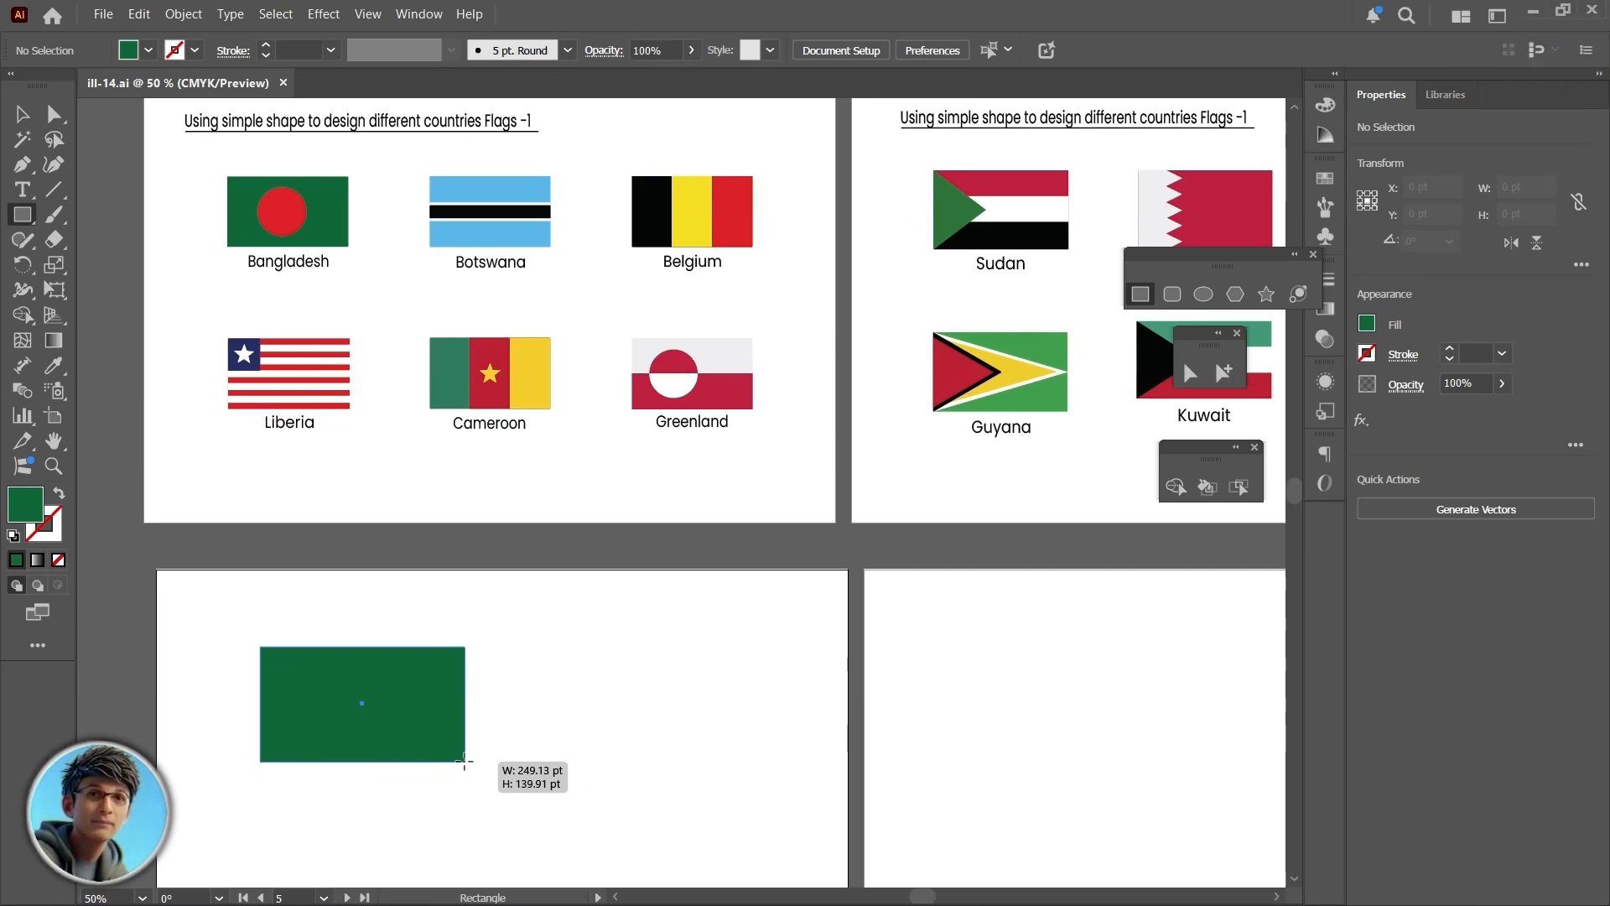
pyautogui.moveTo(465, 761); pyautogui.dragTo(464, 762)
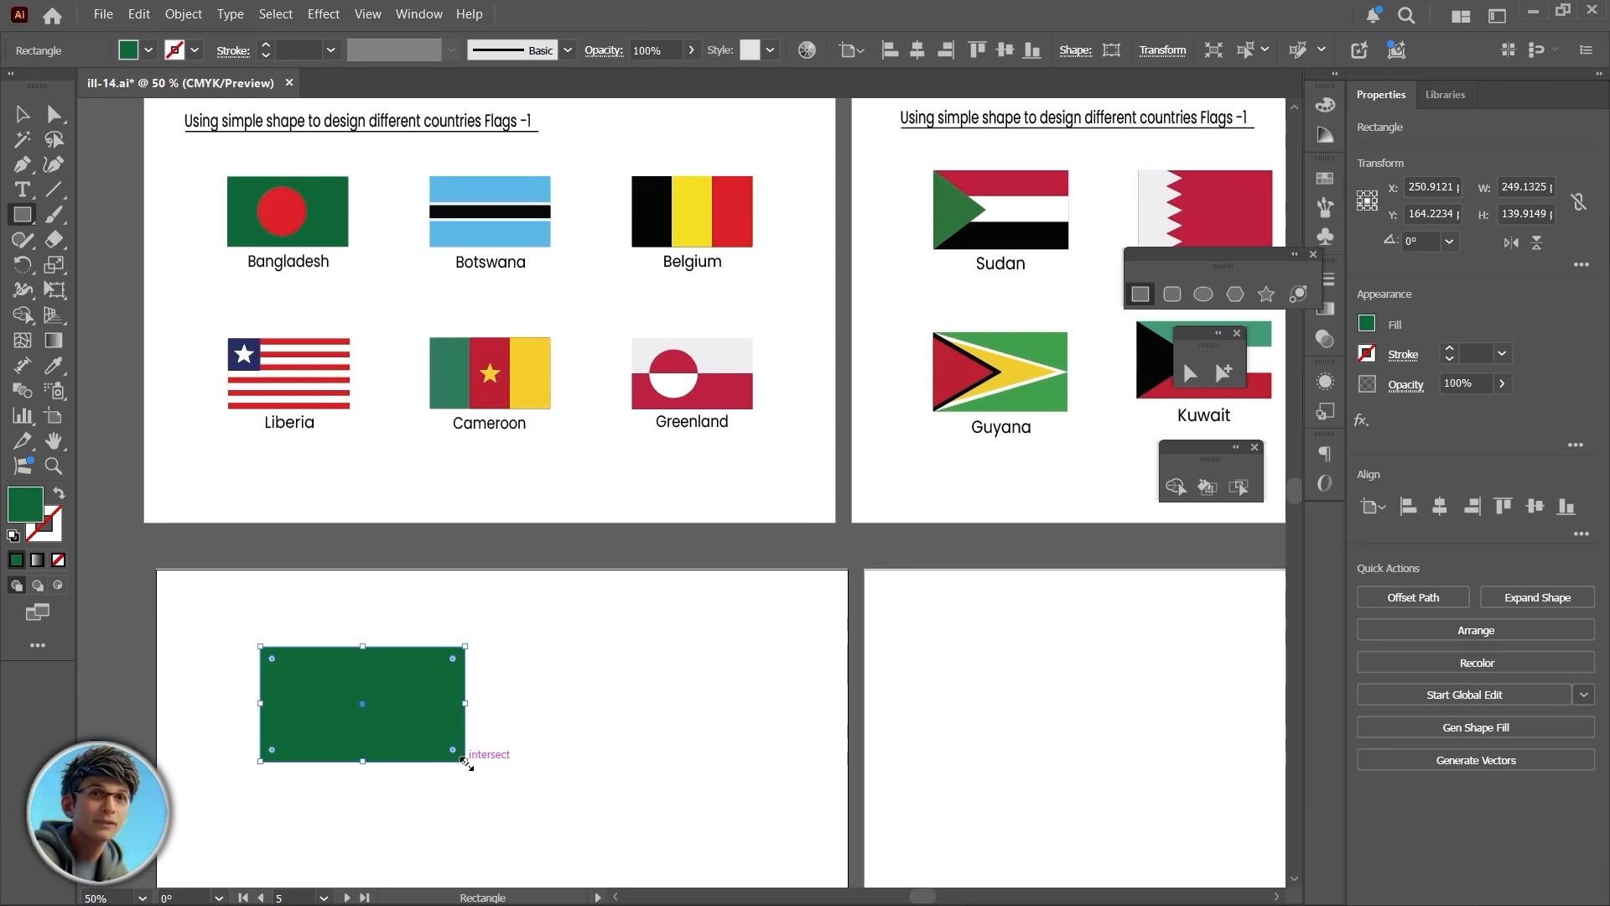
pyautogui.moveTo(737, 712); pyautogui.dragTo(869, 653)
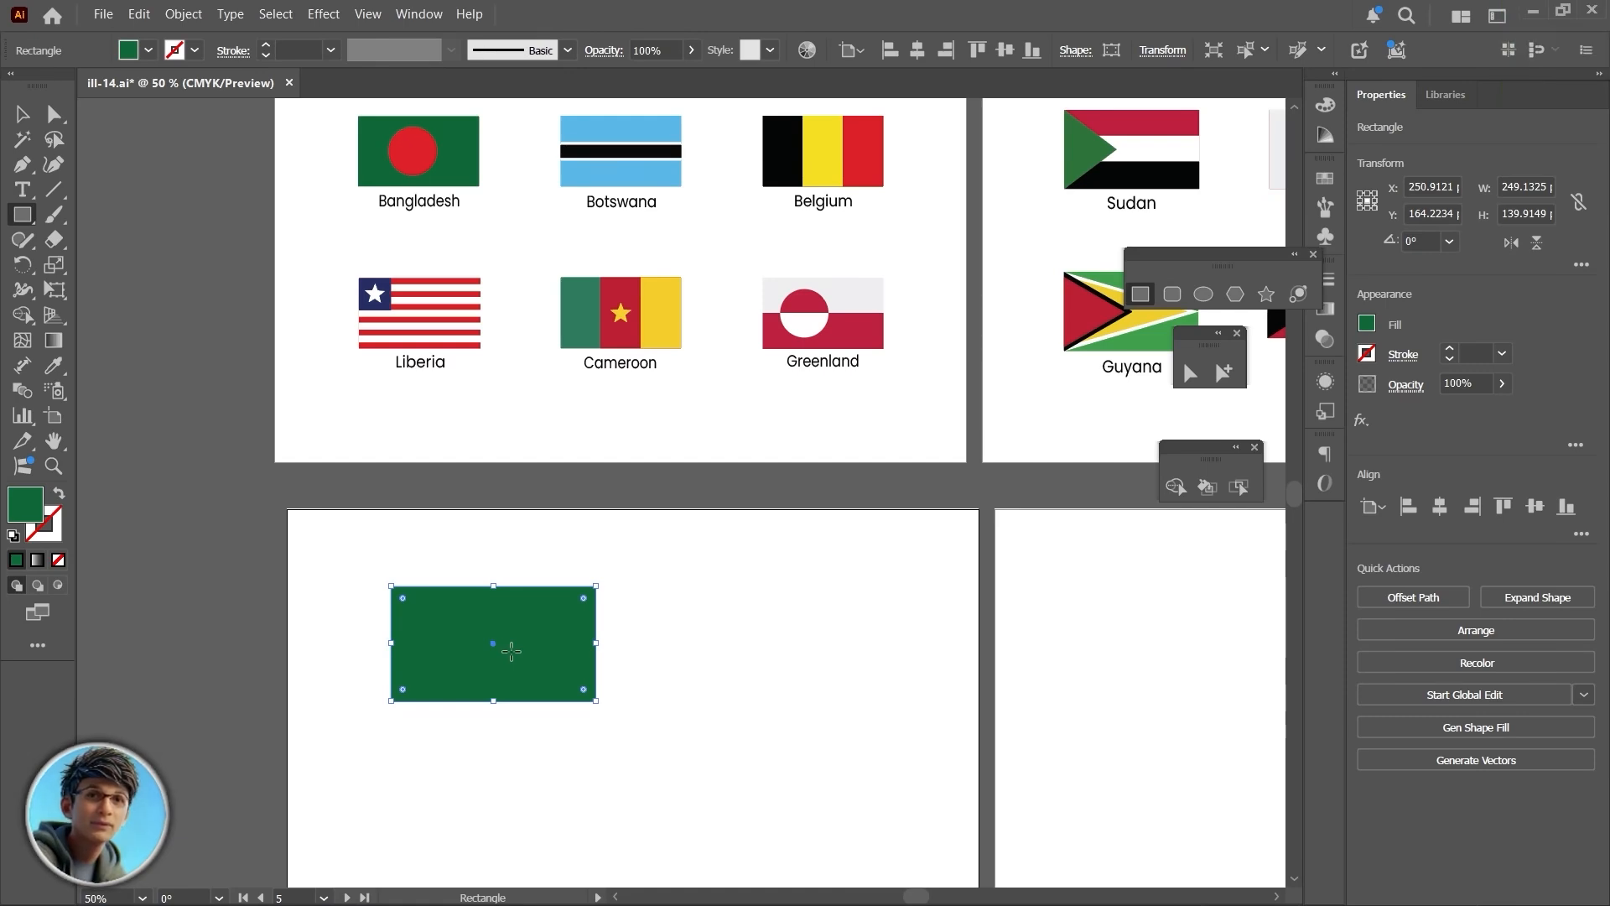
# Step: Set the fill to red and draw a circle about 87 pt in diameter over the rectangle, left of its centre
pyautogui.click(1203, 295)
pyautogui.click(1374, 327)
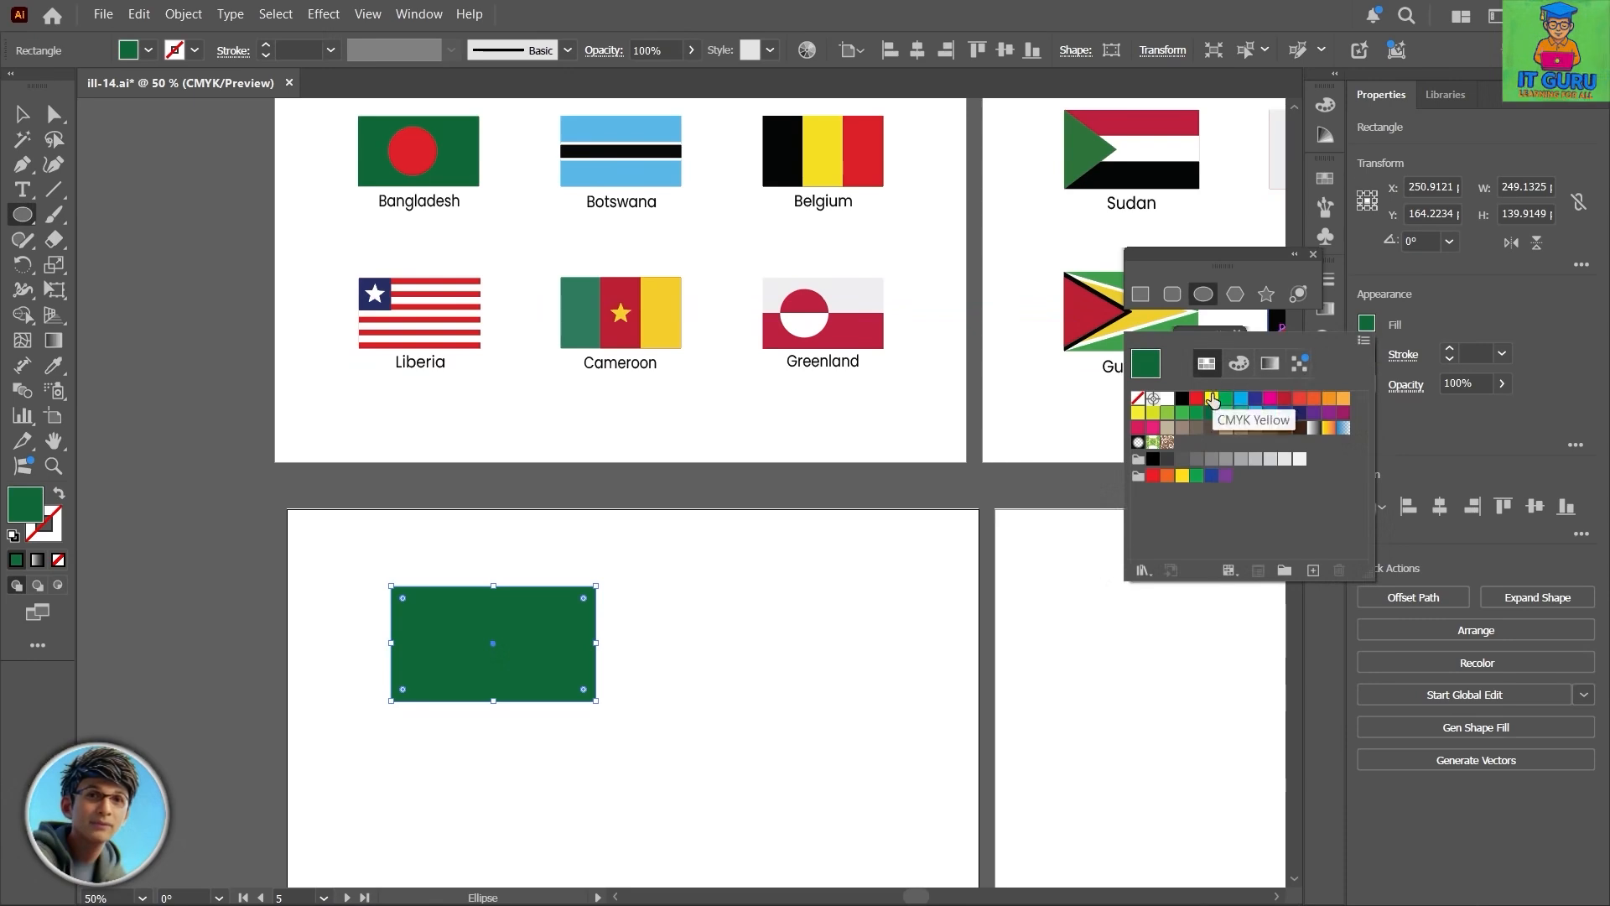
pyautogui.click(1197, 398)
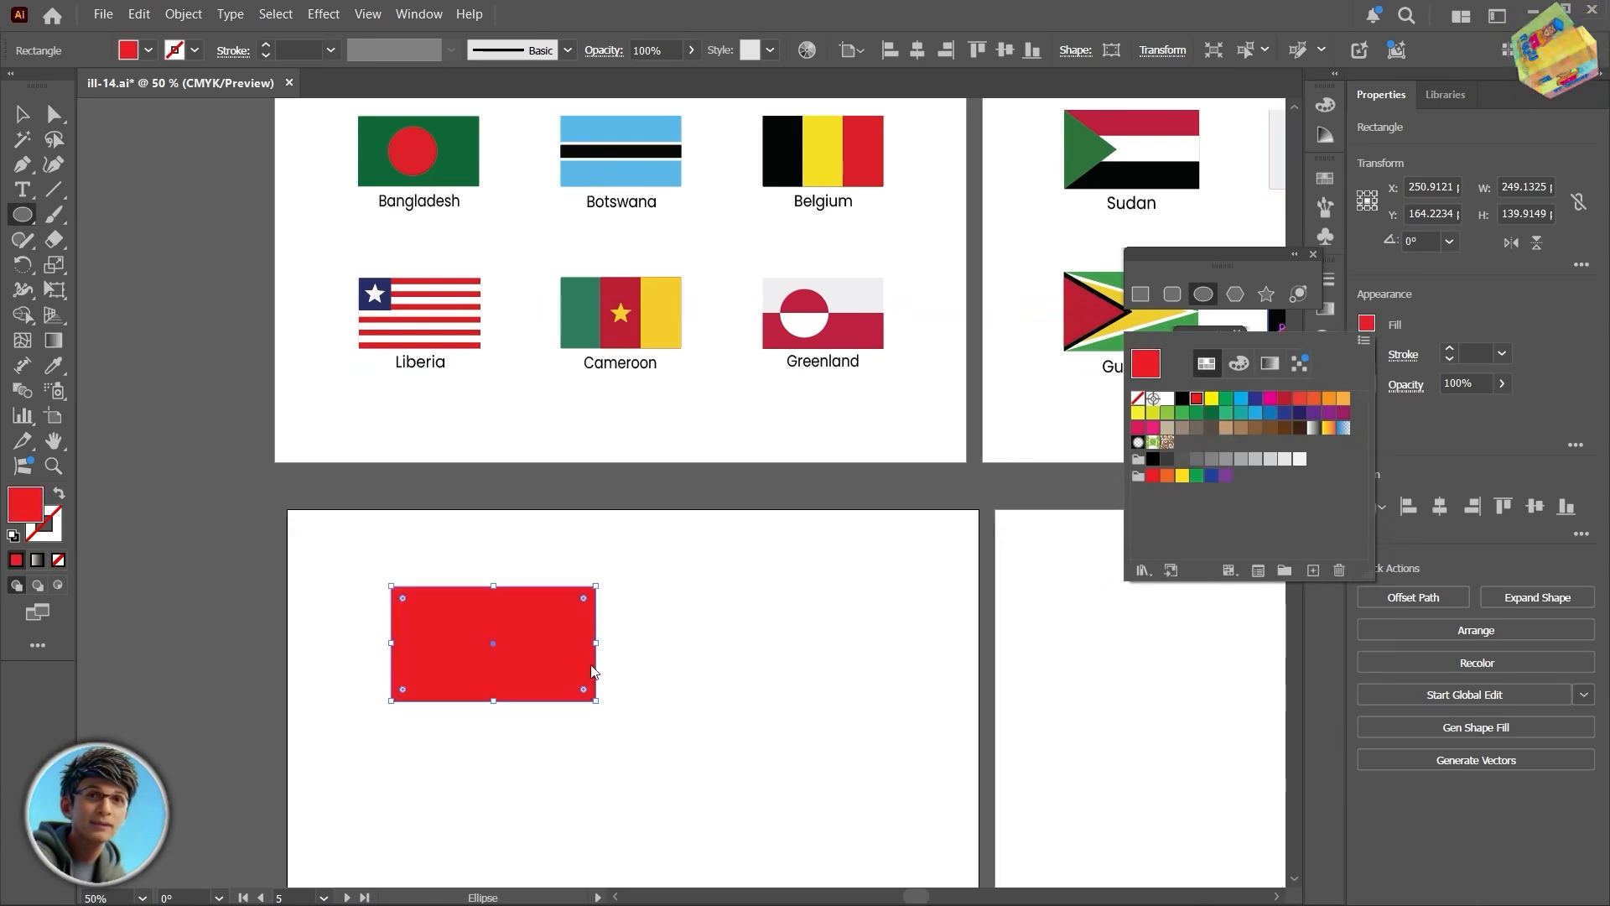
pyautogui.click(458, 643)
pyautogui.moveTo(457, 643); pyautogui.dragTo(483, 680)
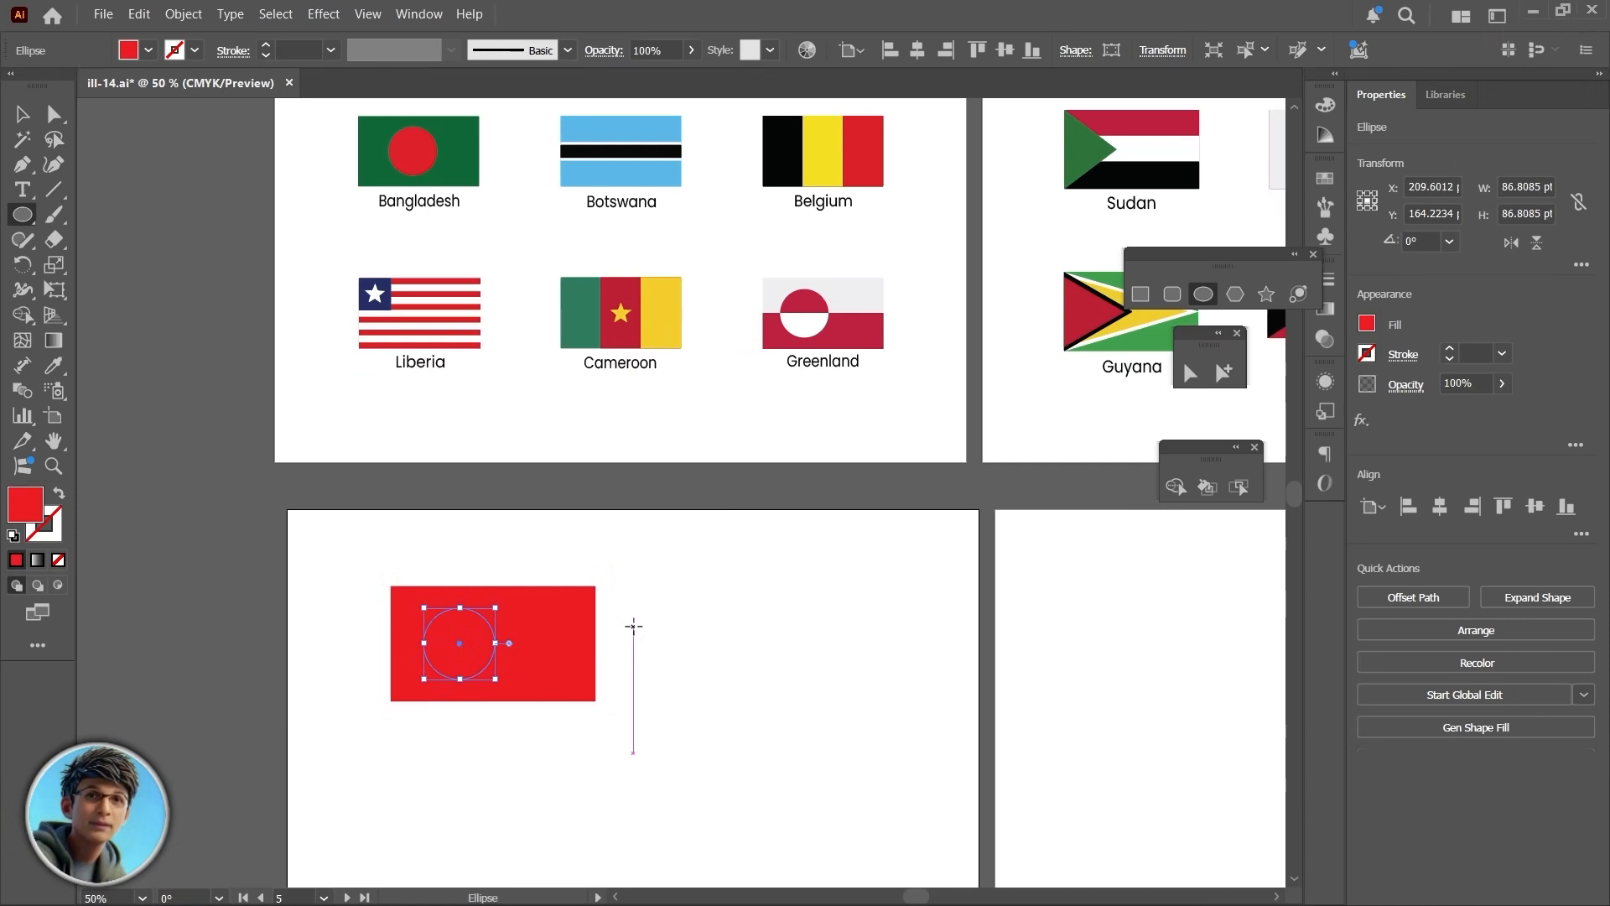
# Step: Fill the rectangle behind the circle with green
pyautogui.press('v')
pyautogui.click(641, 597)
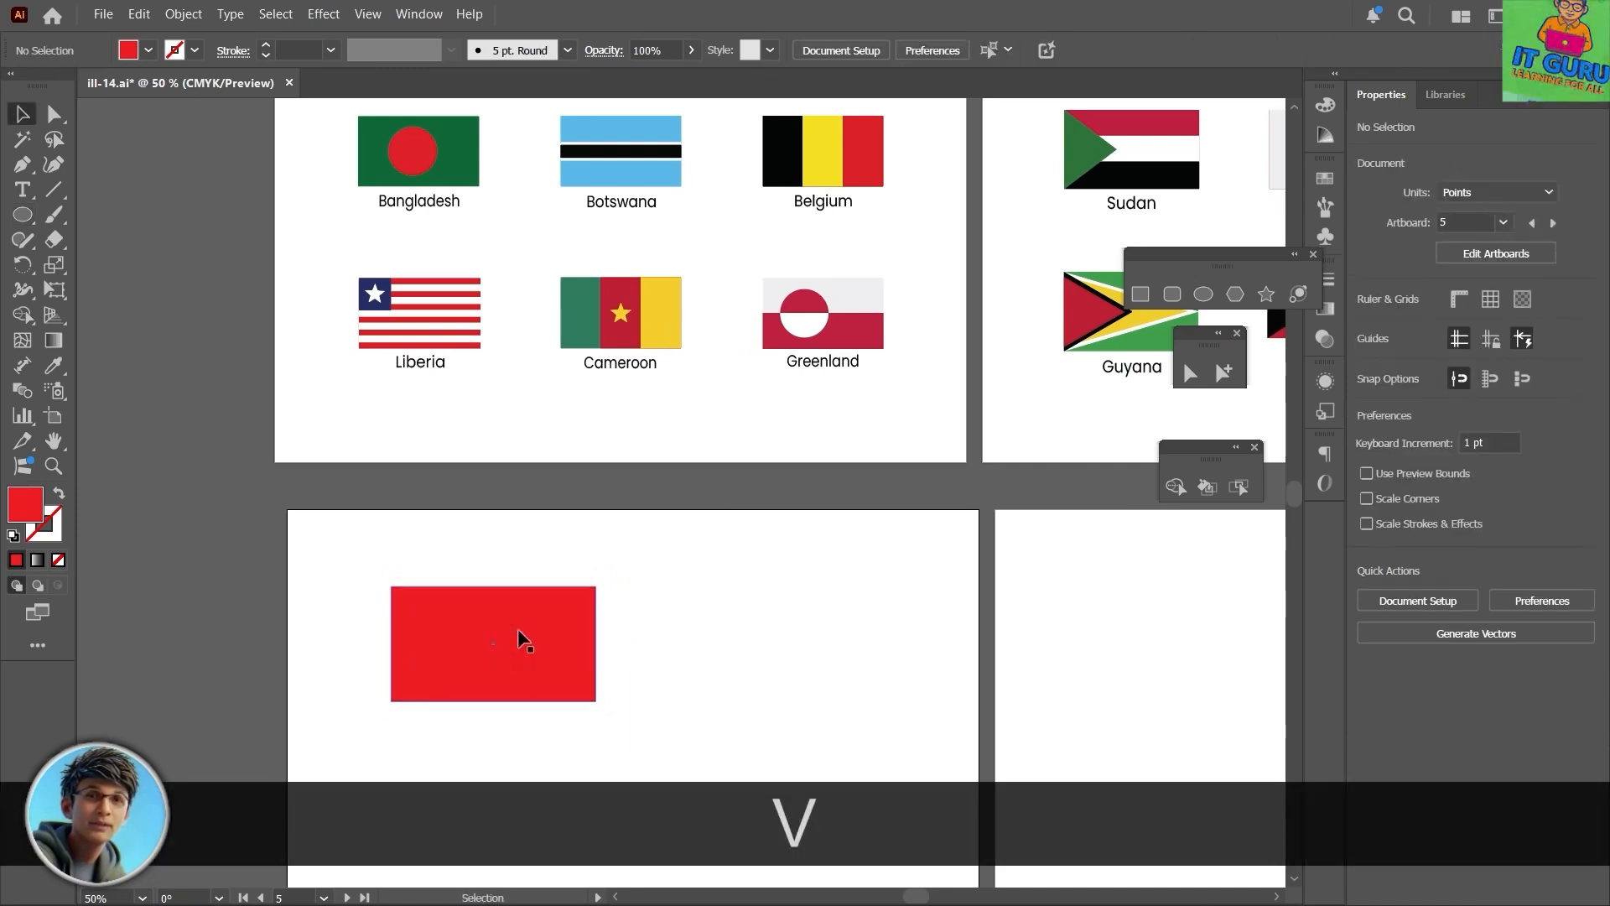
pyautogui.click(557, 617)
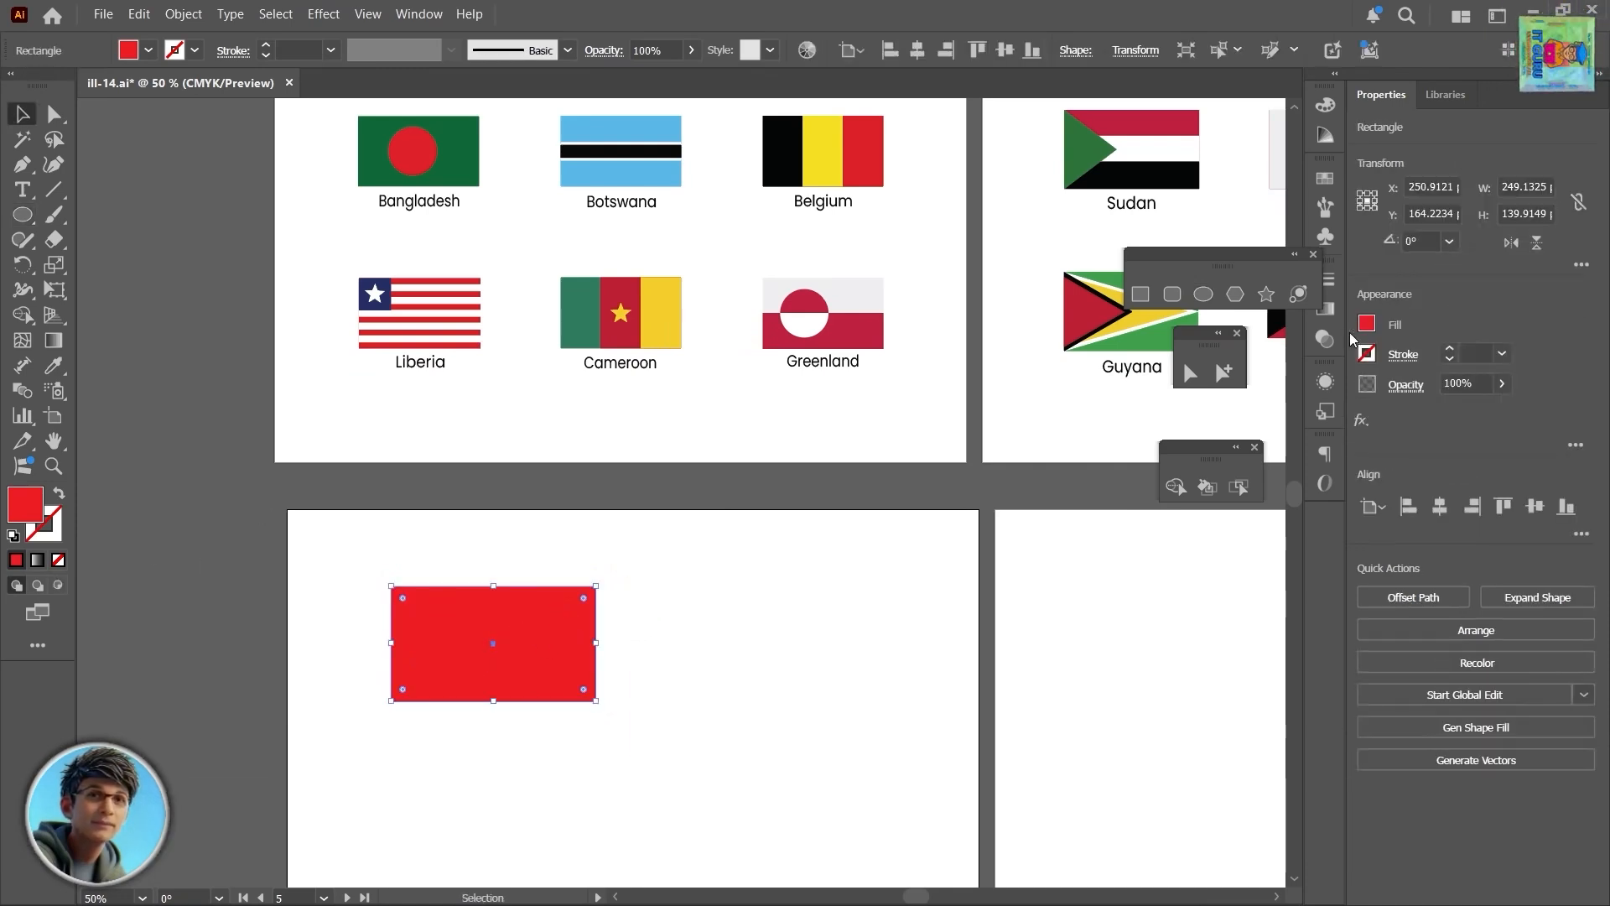
pyautogui.click(1368, 324)
pyautogui.click(1226, 398)
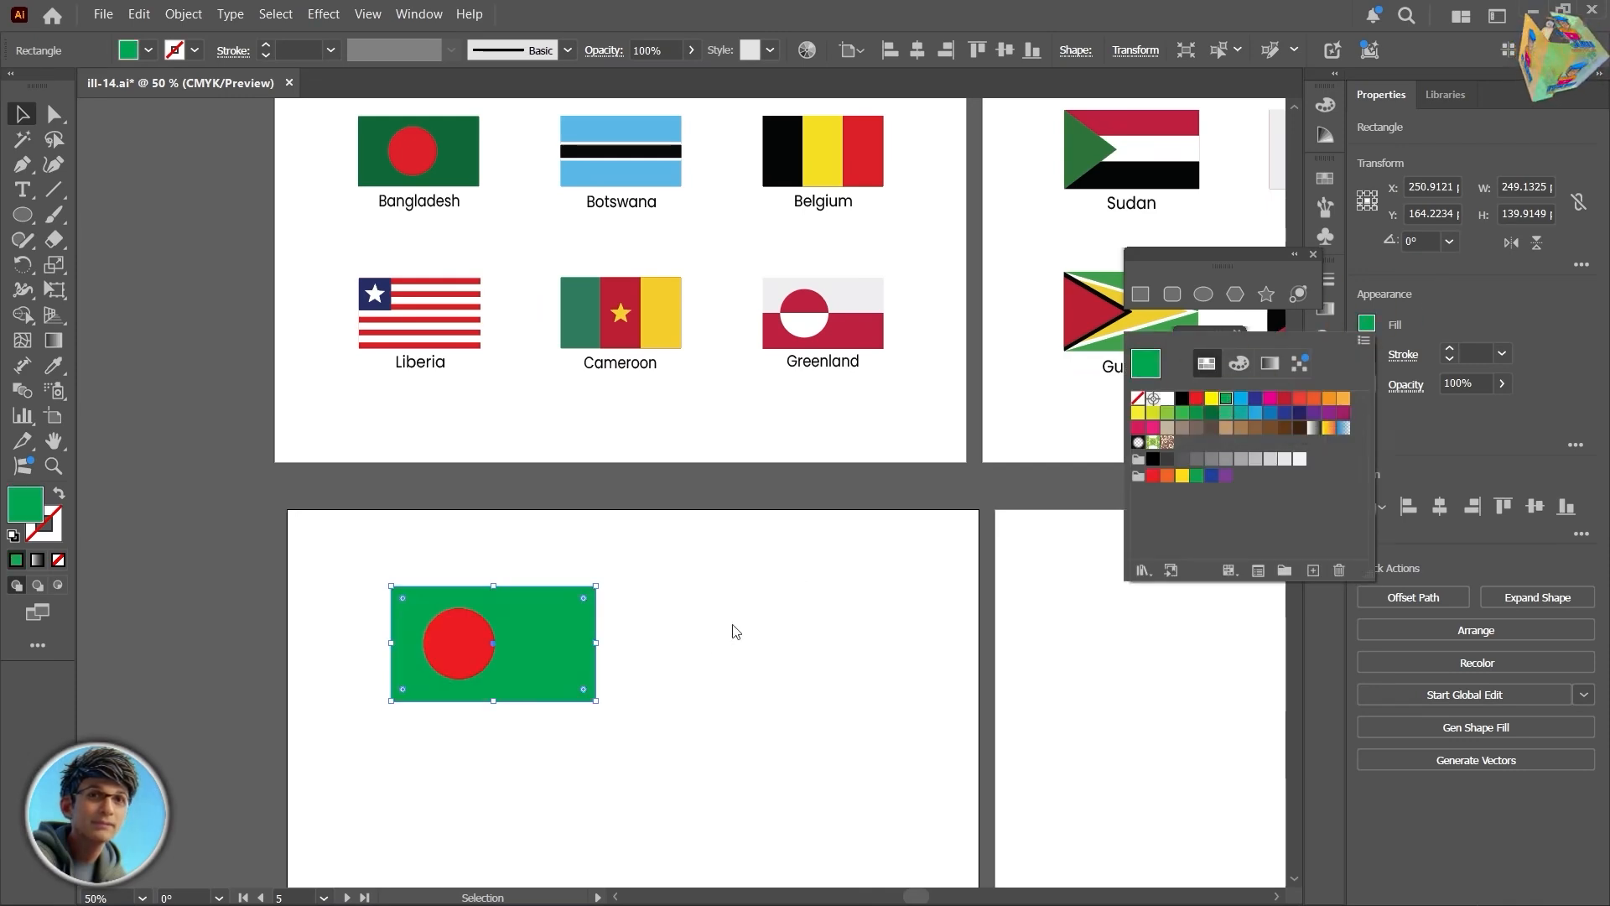
# Step: Shift the red circle slightly right, closer to the centre of the green rectangle
pyautogui.moveTo(451, 642); pyautogui.dragTo(479, 653)
pyautogui.click(726, 647)
pyautogui.moveTo(690, 693); pyautogui.dragTo(574, 701)
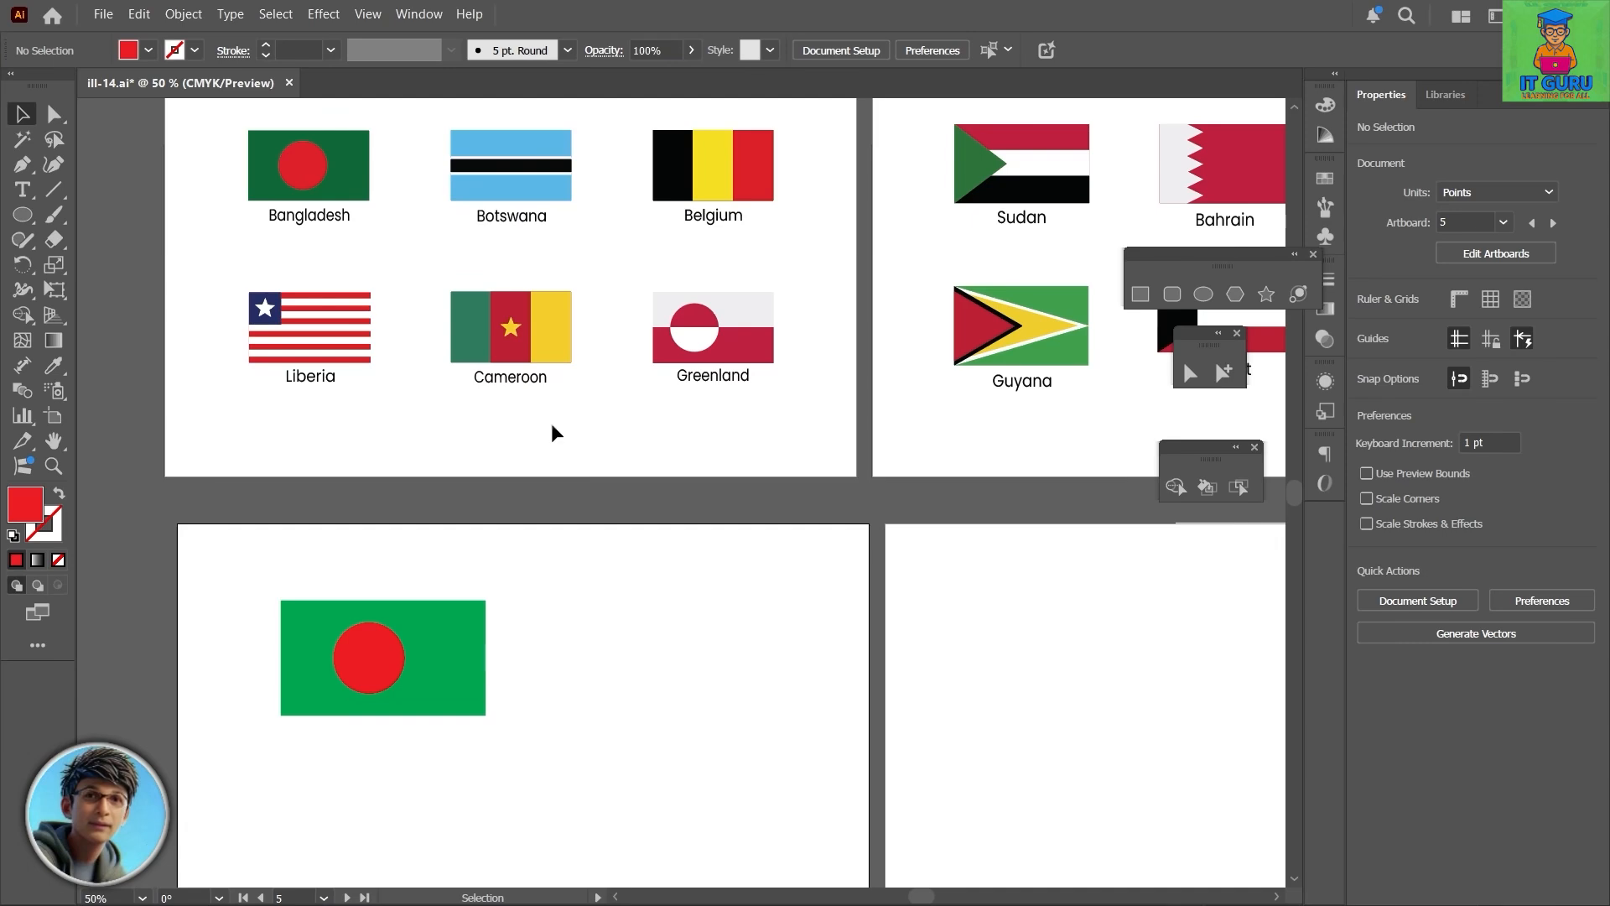
# Step: Duplicate the green rectangle to the right of the Bangladesh flag and fill the copy with light blue
pyautogui.click(438, 656)
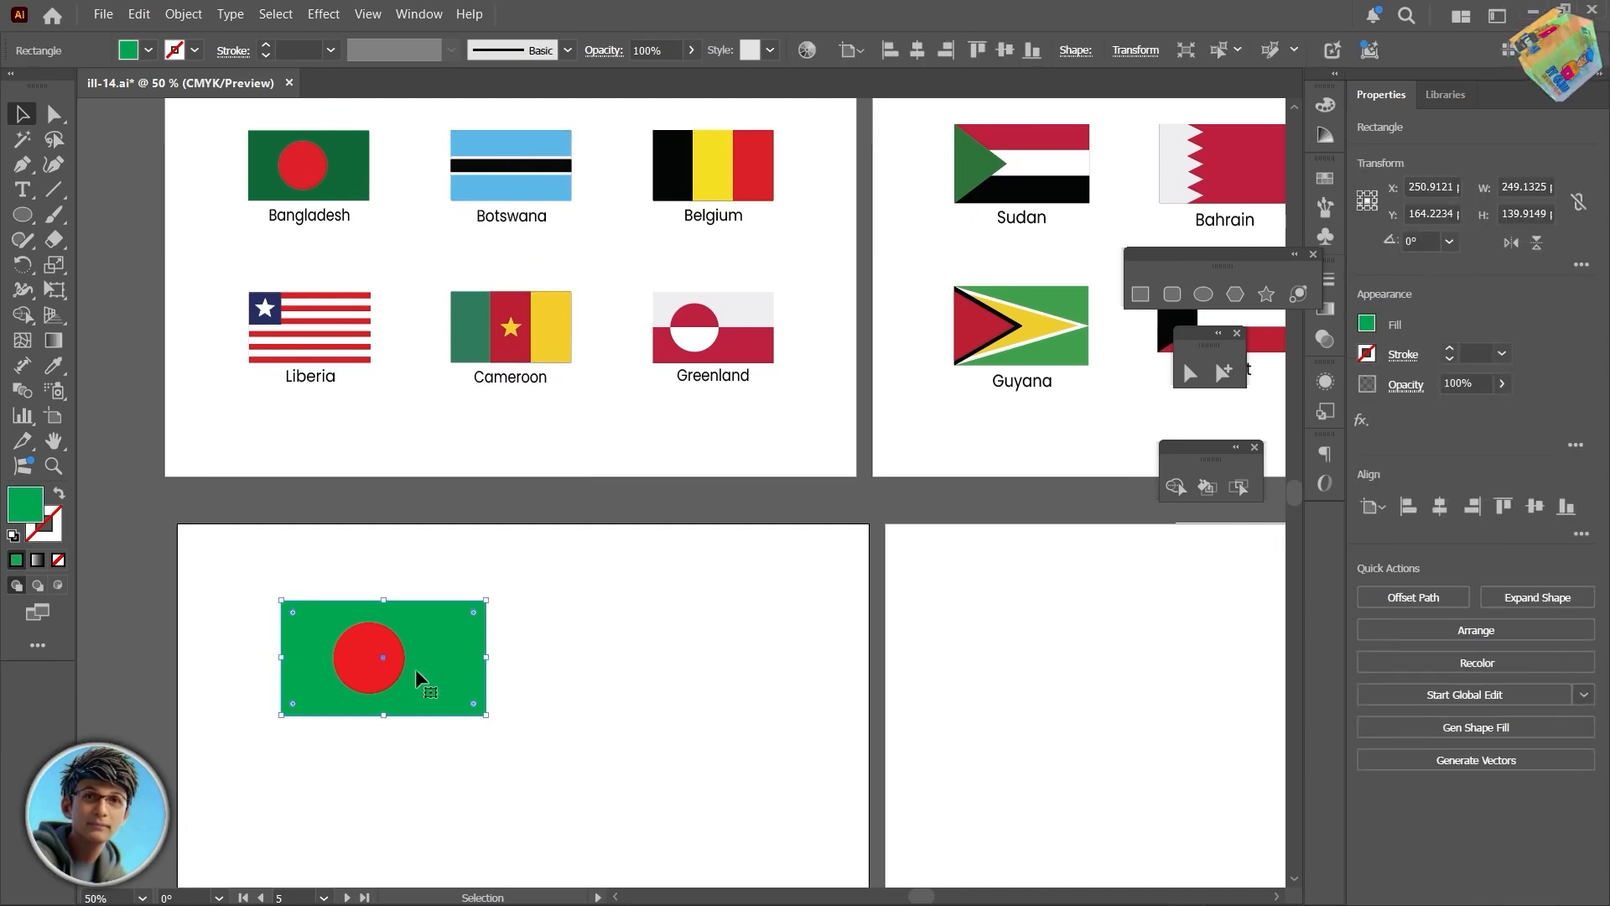
pyautogui.moveTo(426, 657); pyautogui.dragTo(663, 658)
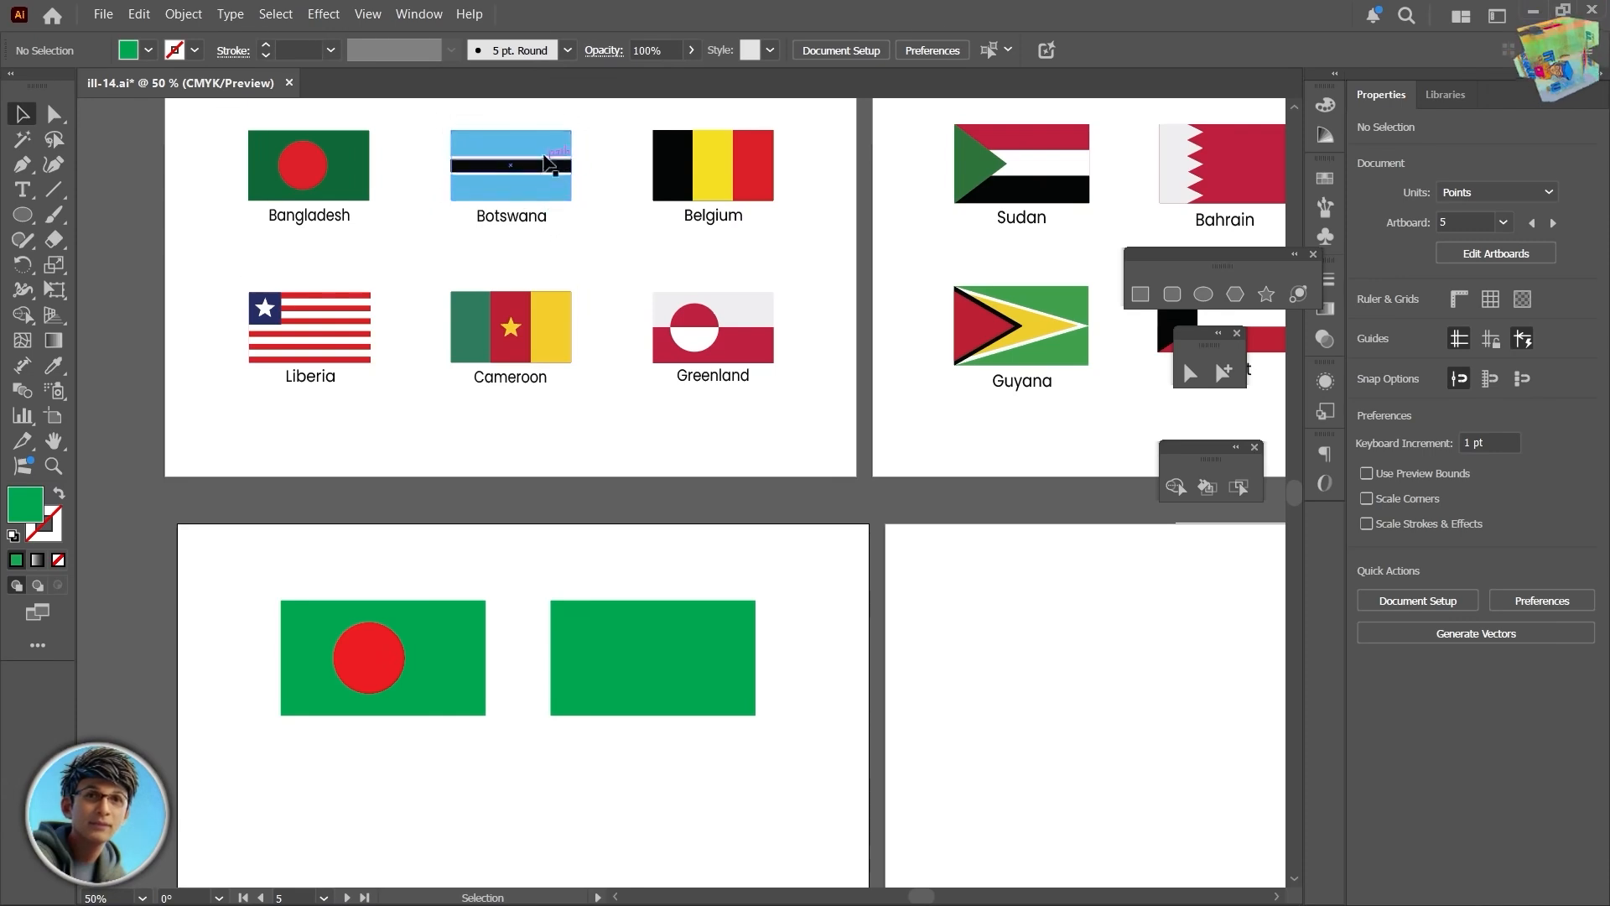
pyautogui.click(637, 642)
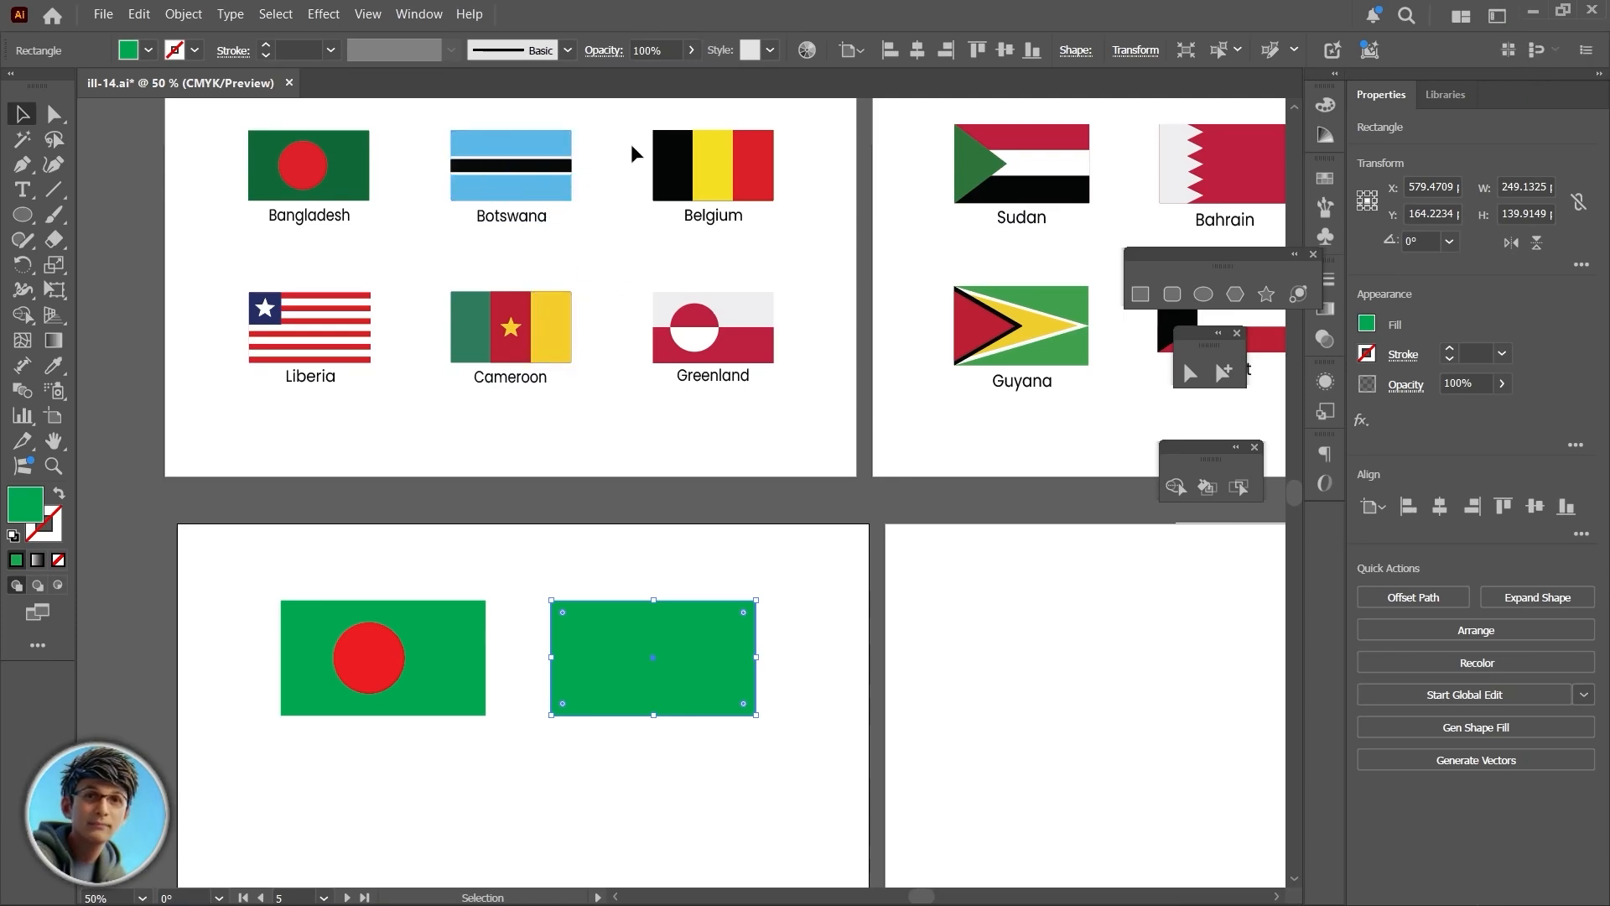
pyautogui.click(1374, 331)
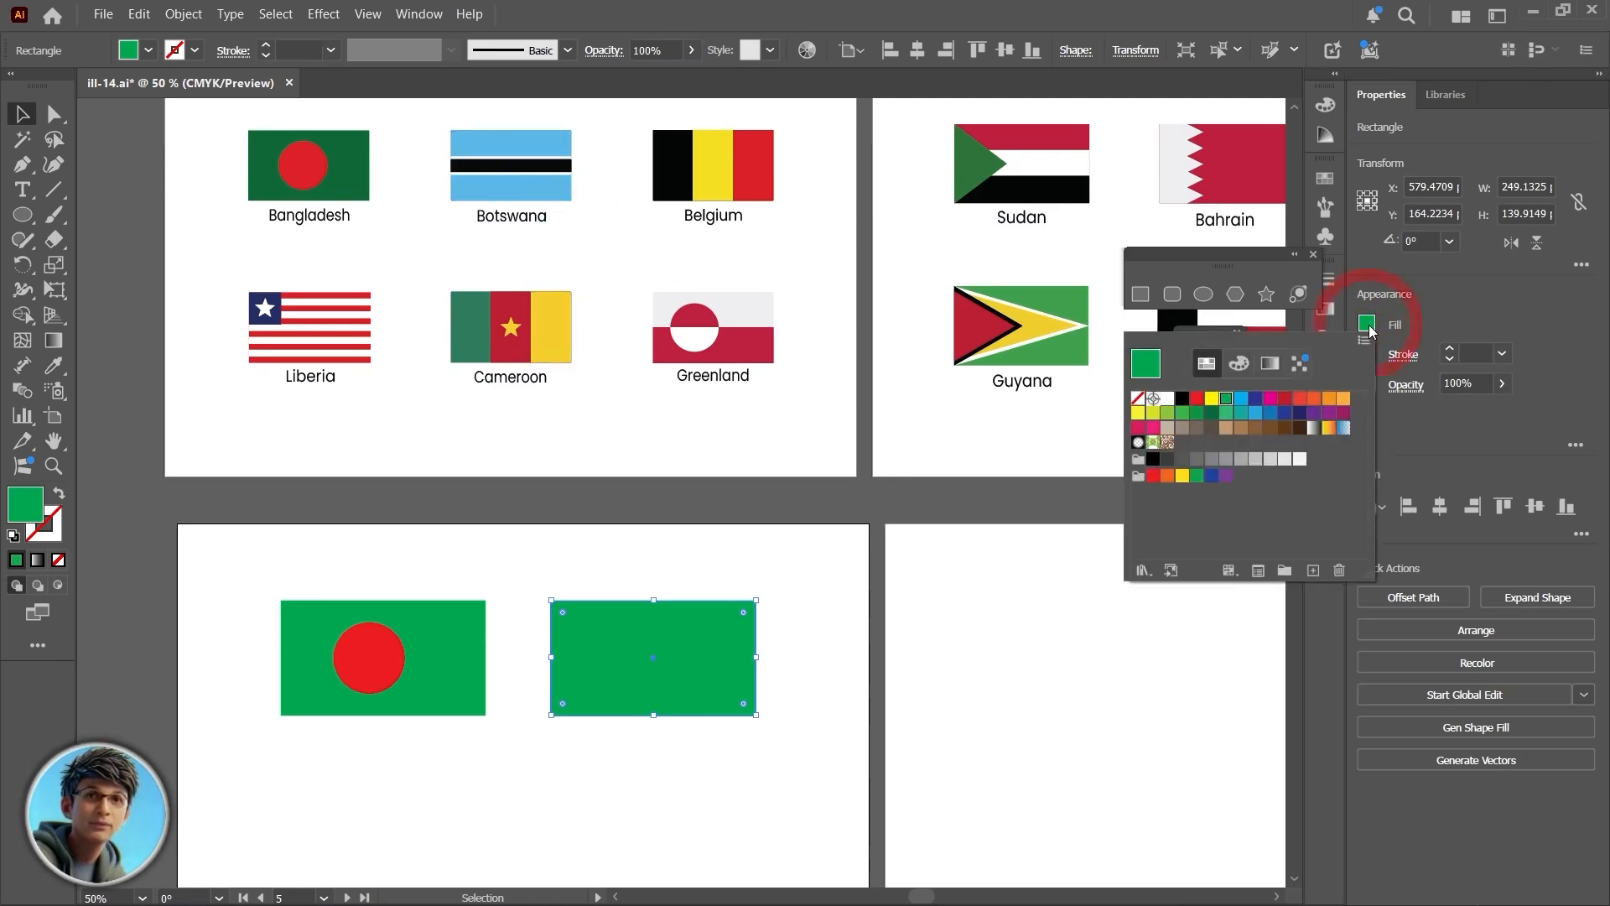
pyautogui.click(1242, 399)
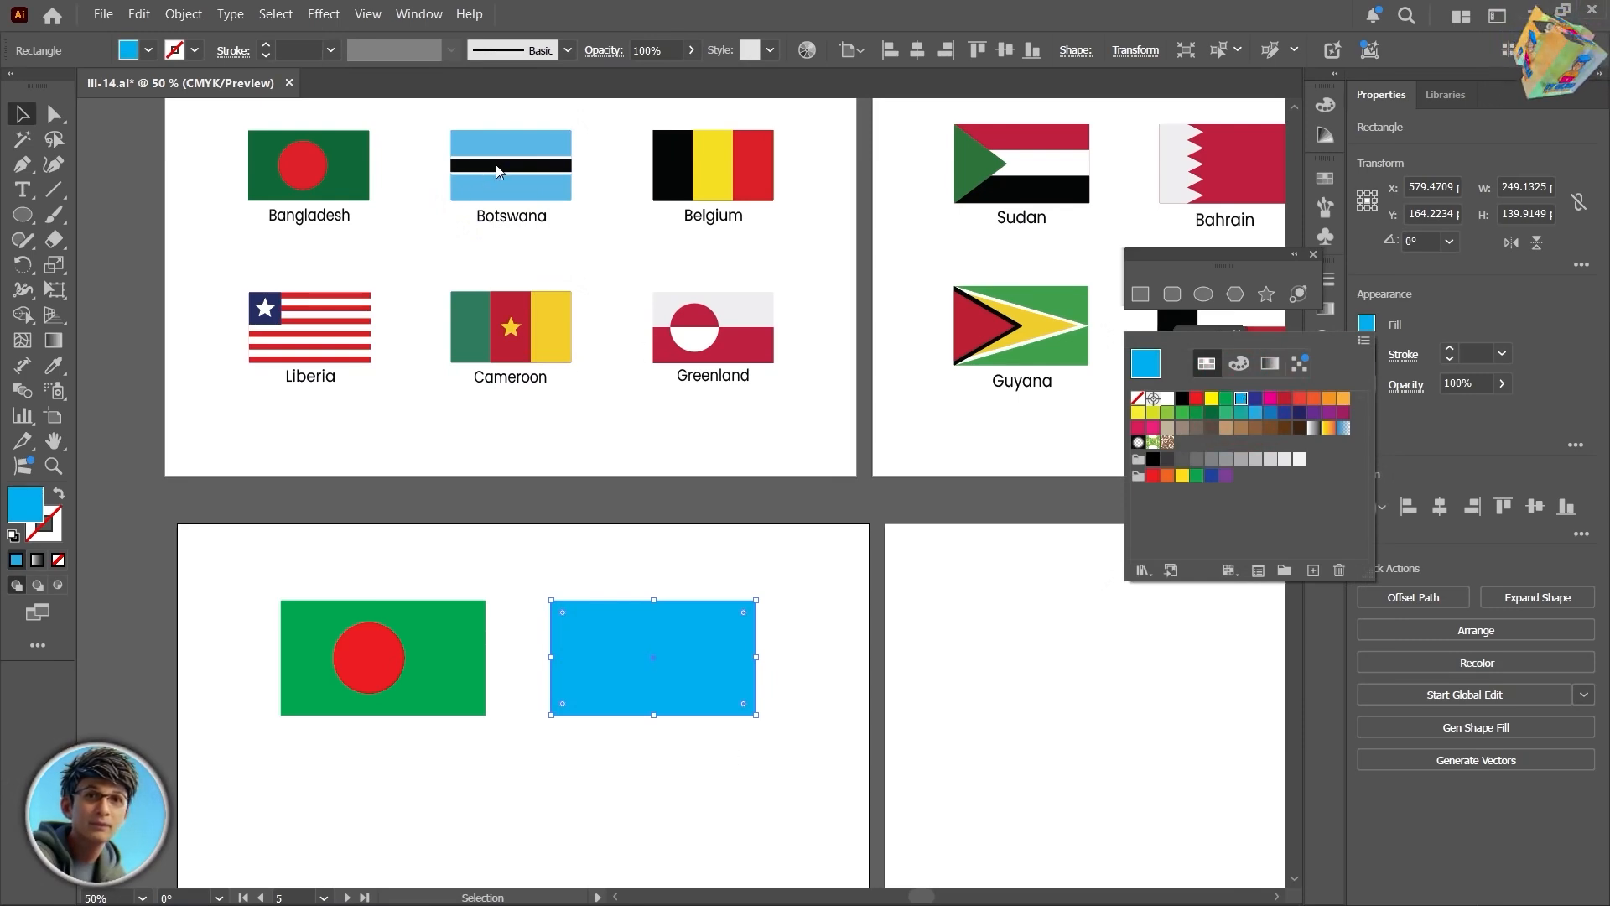
# Step: Copy the blue rectangle in front, shrink it about its centre to a stripe about 36 pt high, and fill it white
pyautogui.click(662, 664)
pyautogui.hotkey('ctrl', 'f')
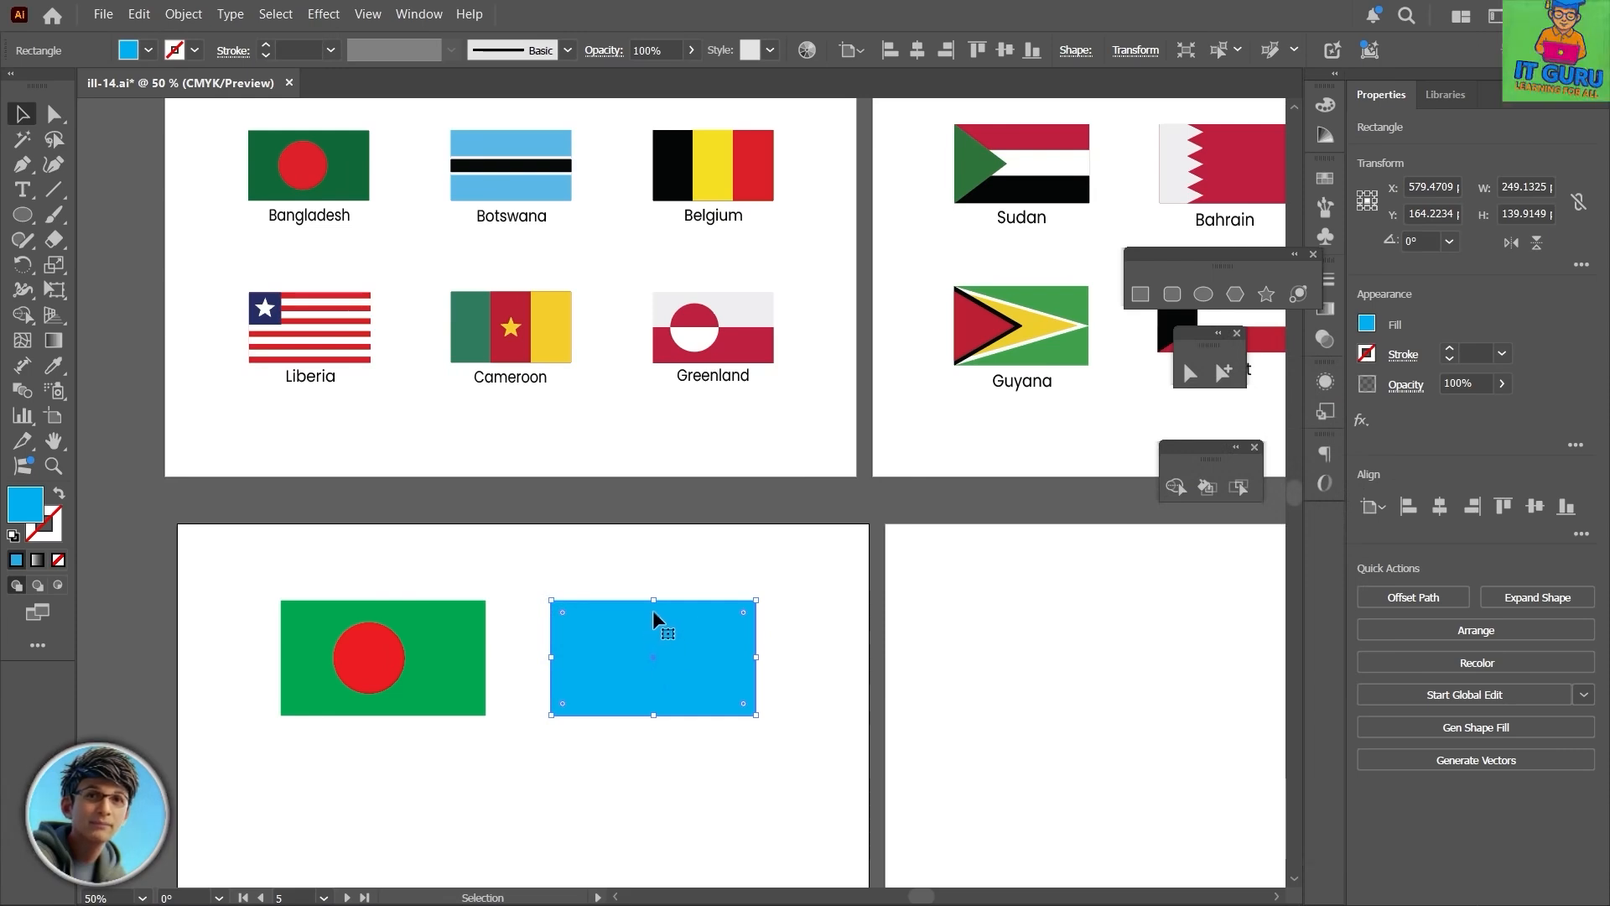
pyautogui.press('alt')
pyautogui.moveTo(655, 598); pyautogui.dragTo(653, 648)
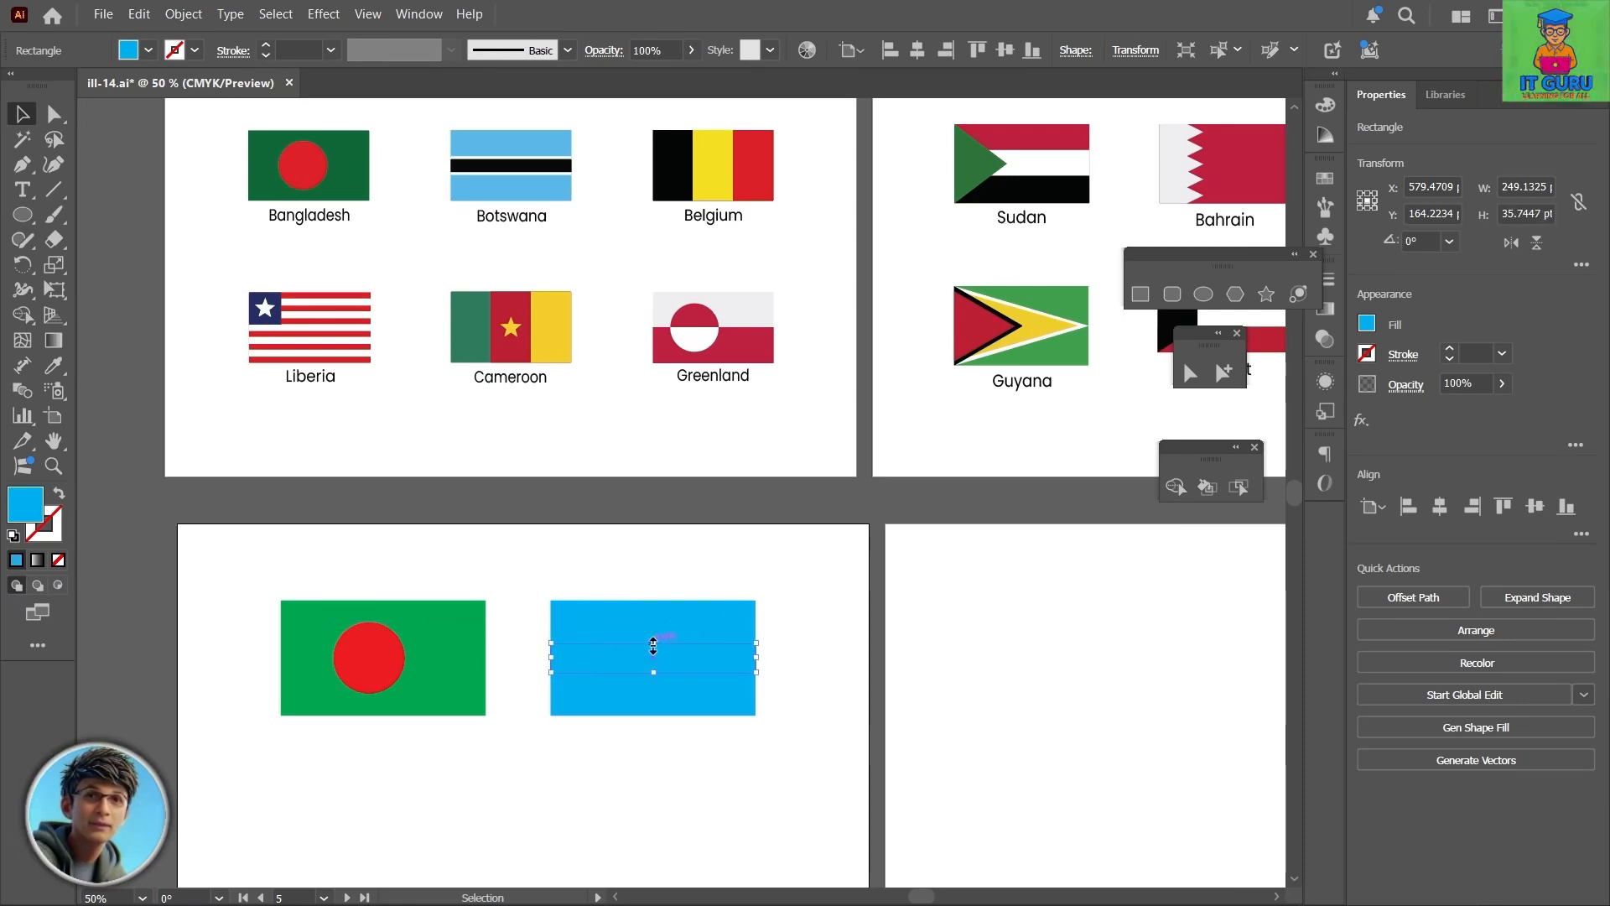
pyautogui.click(1367, 324)
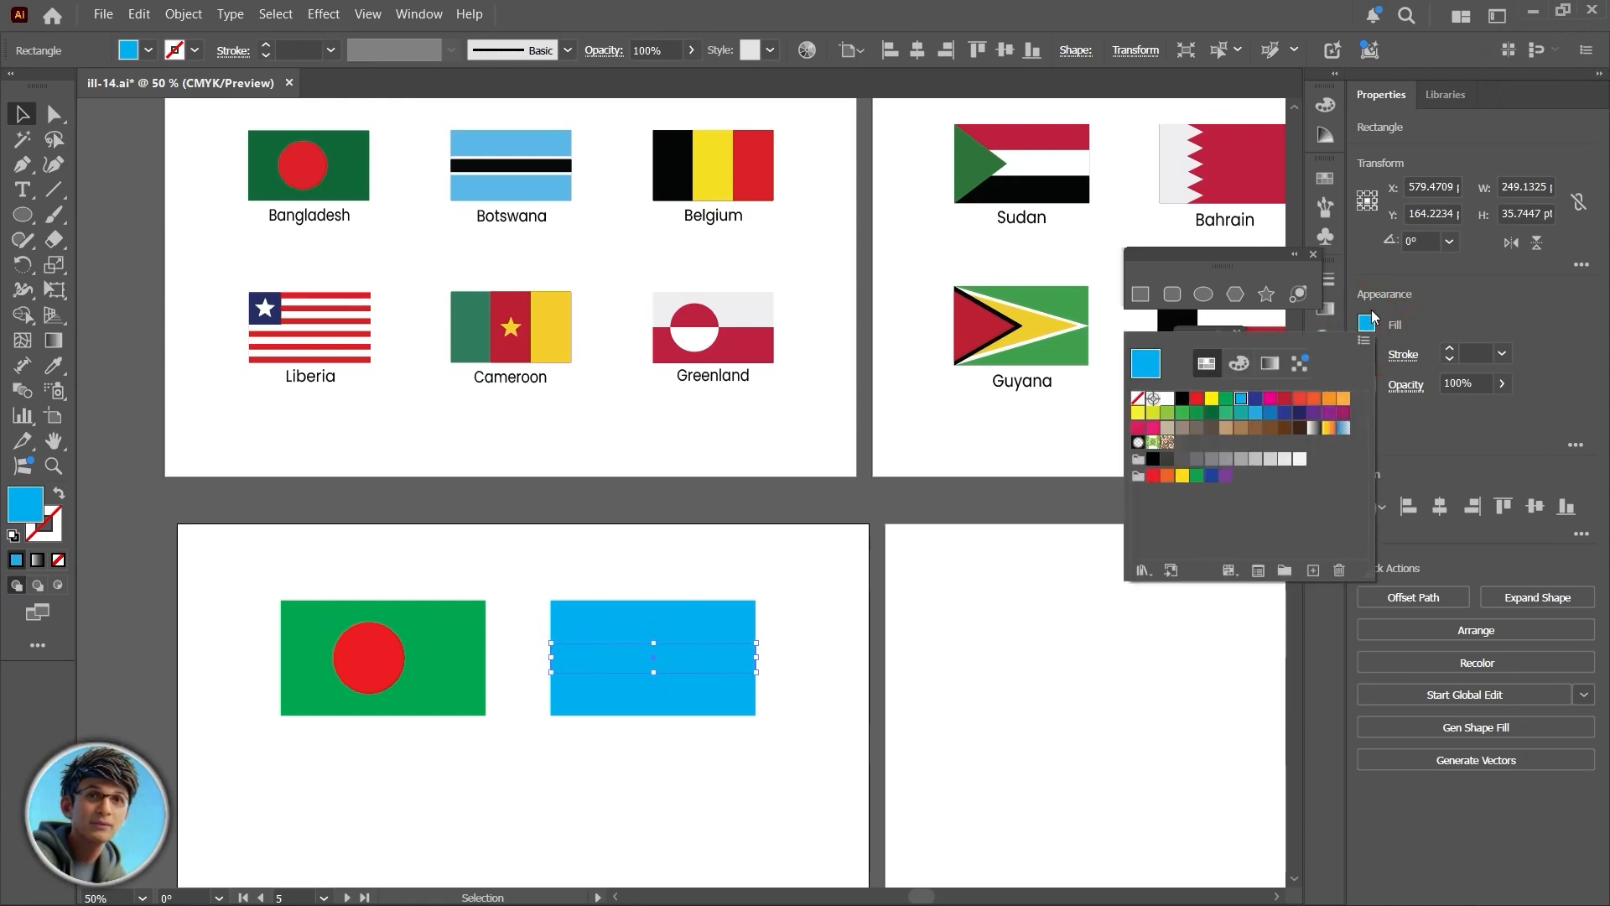
pyautogui.click(1168, 400)
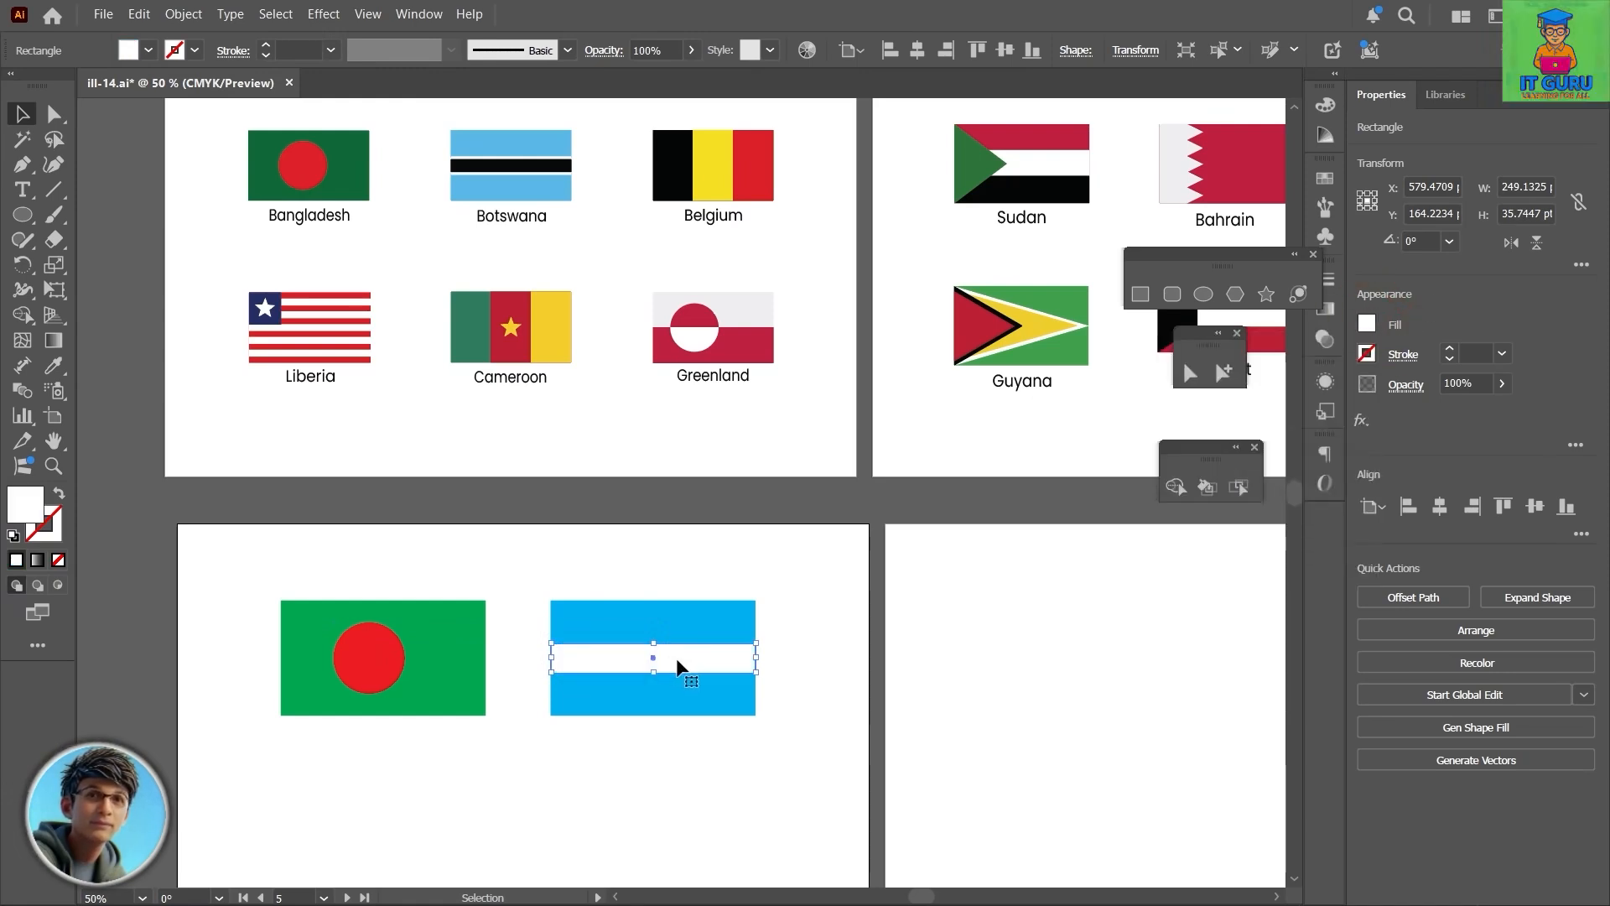
# Step: Copy the white stripe in front, reduce its height about the centre to about 23 pt, and fill it black
pyautogui.hotkey('ctrl', 'c')
pyautogui.hotkey('ctrl', 'f')
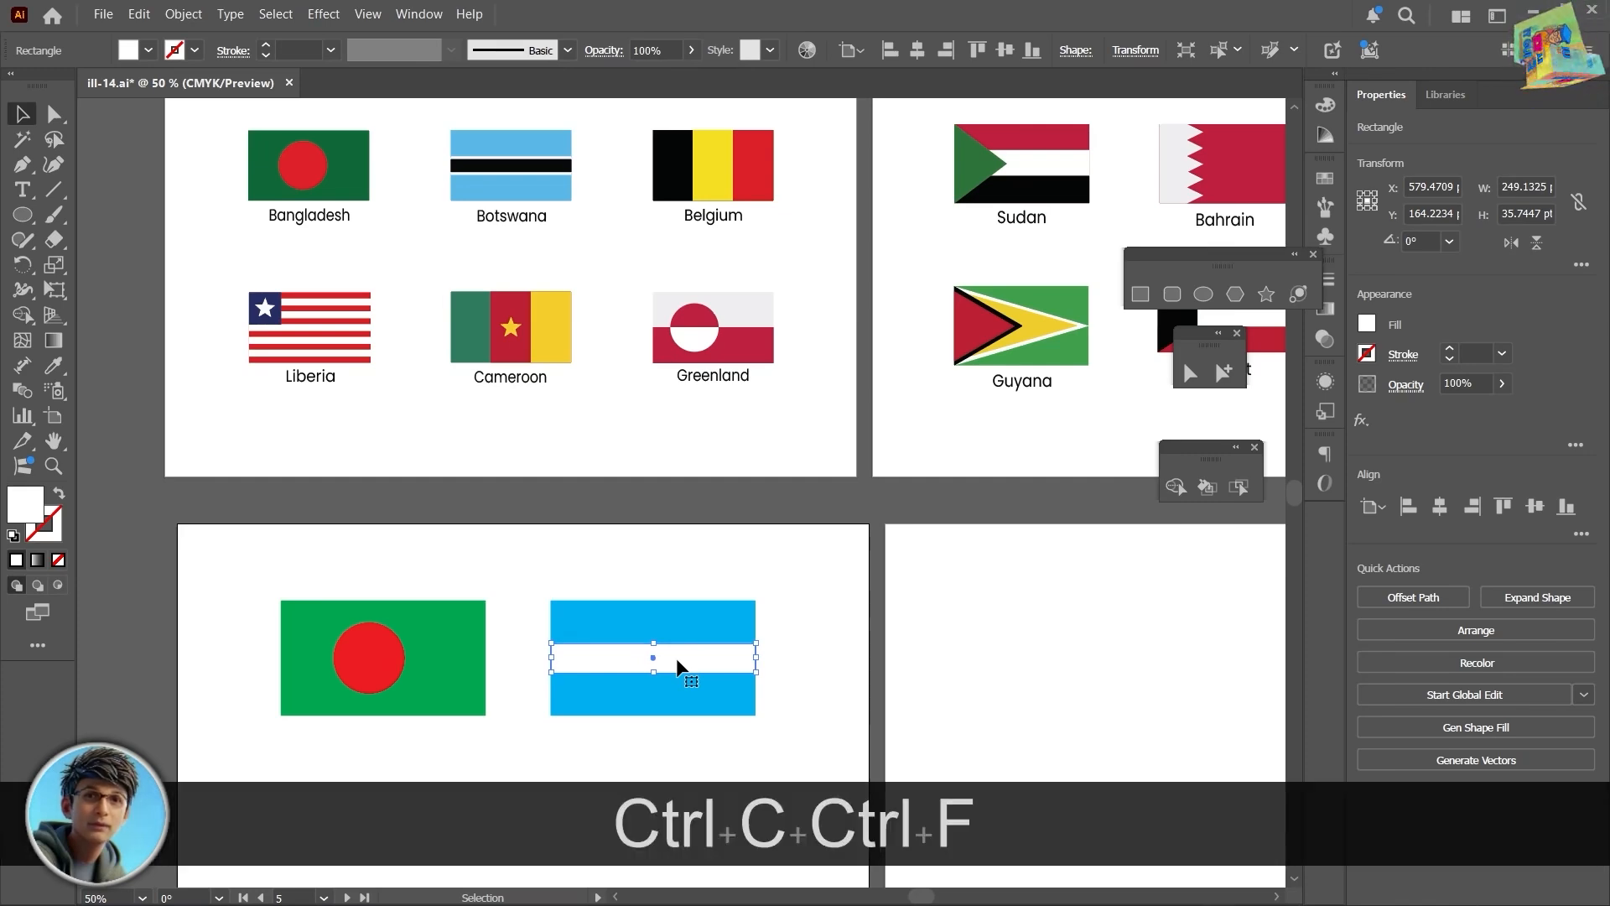
pyautogui.moveTo(655, 646); pyautogui.dragTo(659, 651)
pyautogui.click(1367, 325)
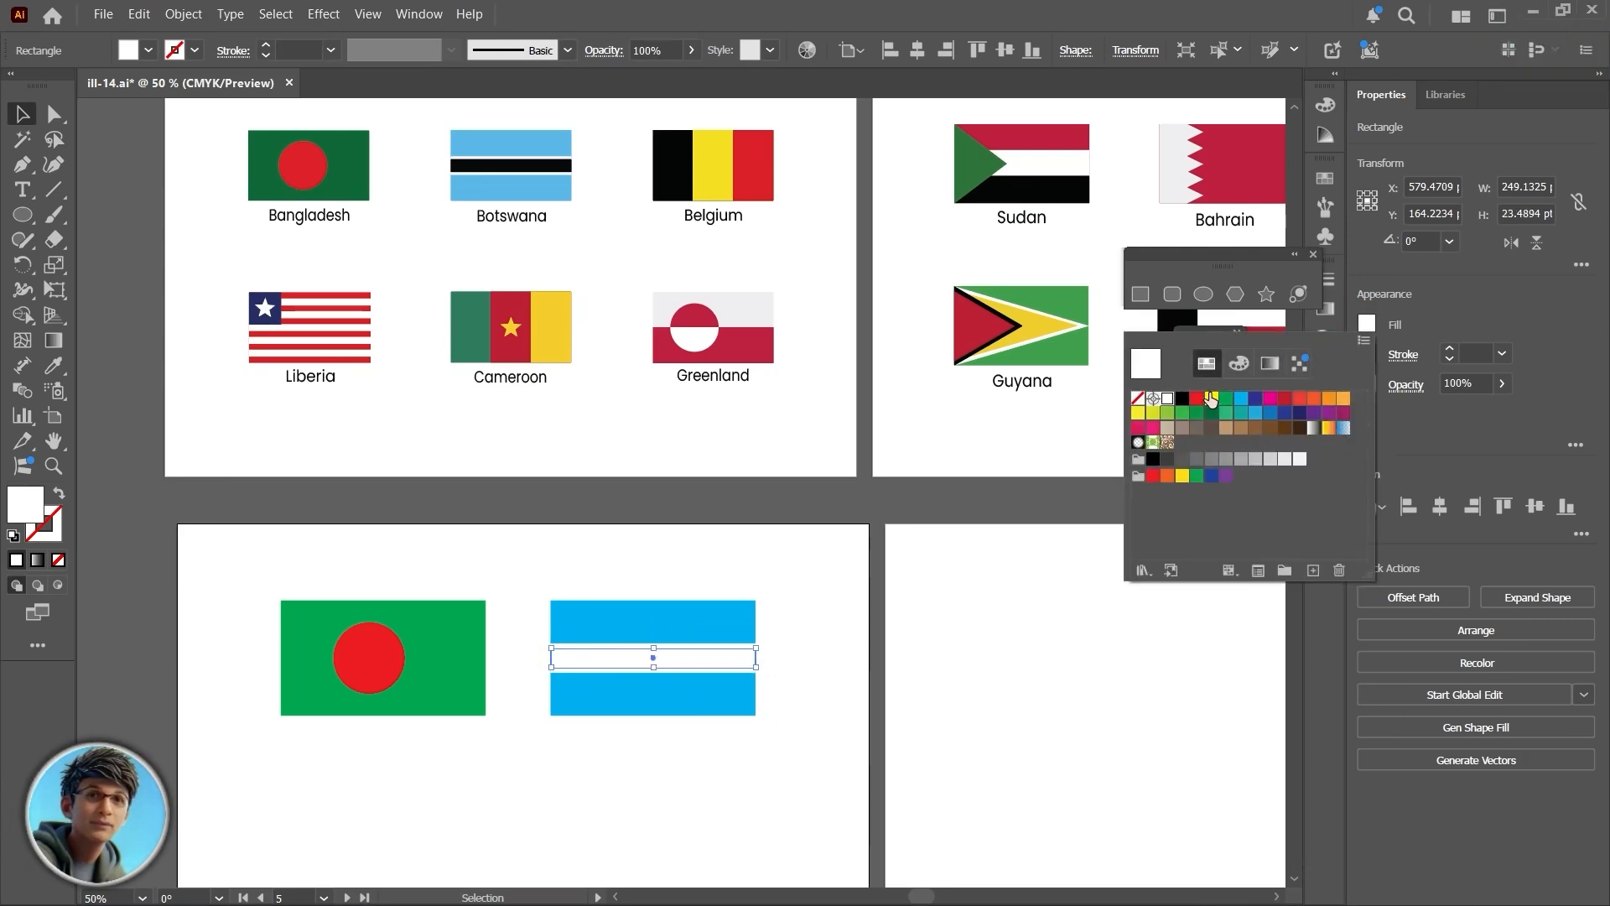
pyautogui.click(1183, 399)
pyautogui.click(566, 751)
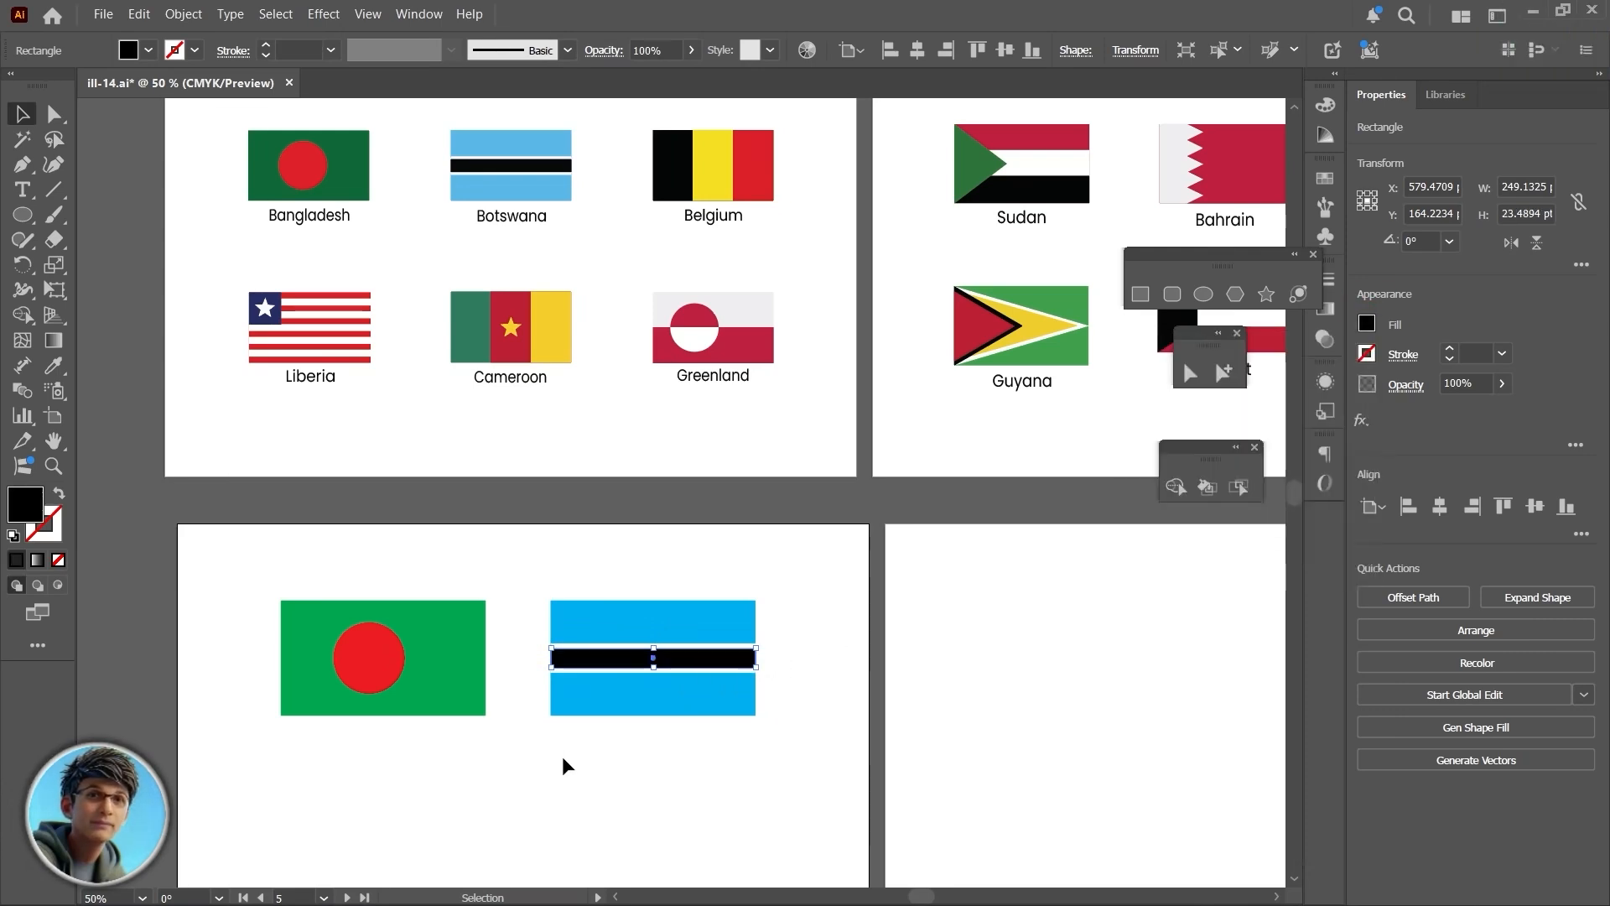
# Step: Move the whole Botswana flag directly below the Bangladesh flag
pyautogui.scroll(3, 565, 753)
pyautogui.click(471, 574)
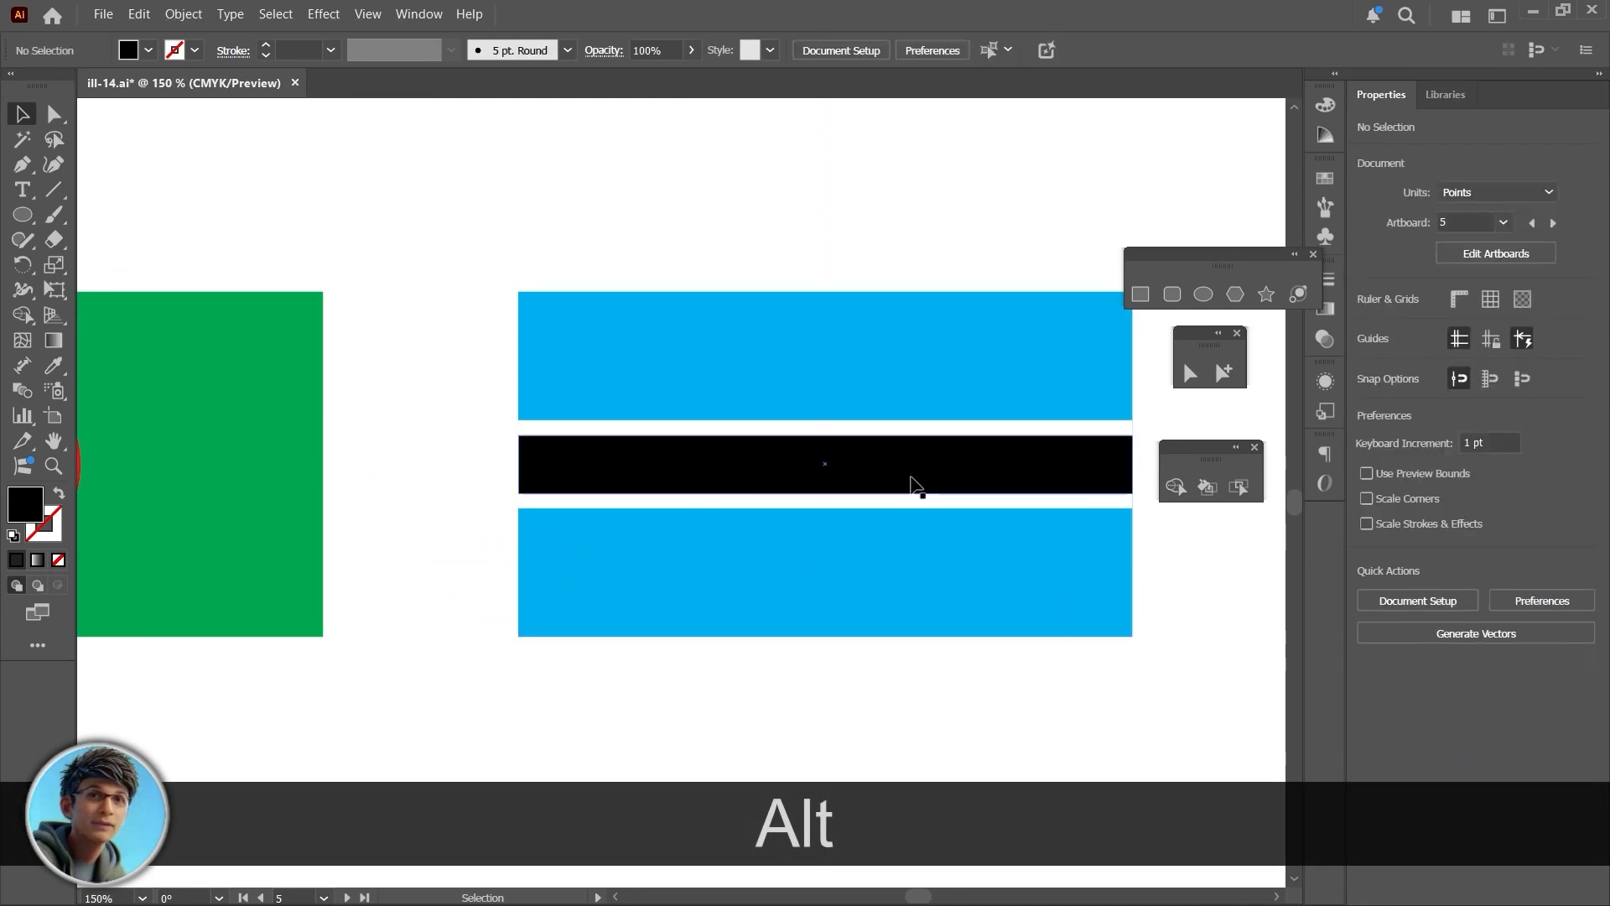
pyautogui.scroll(-2, 887, 666)
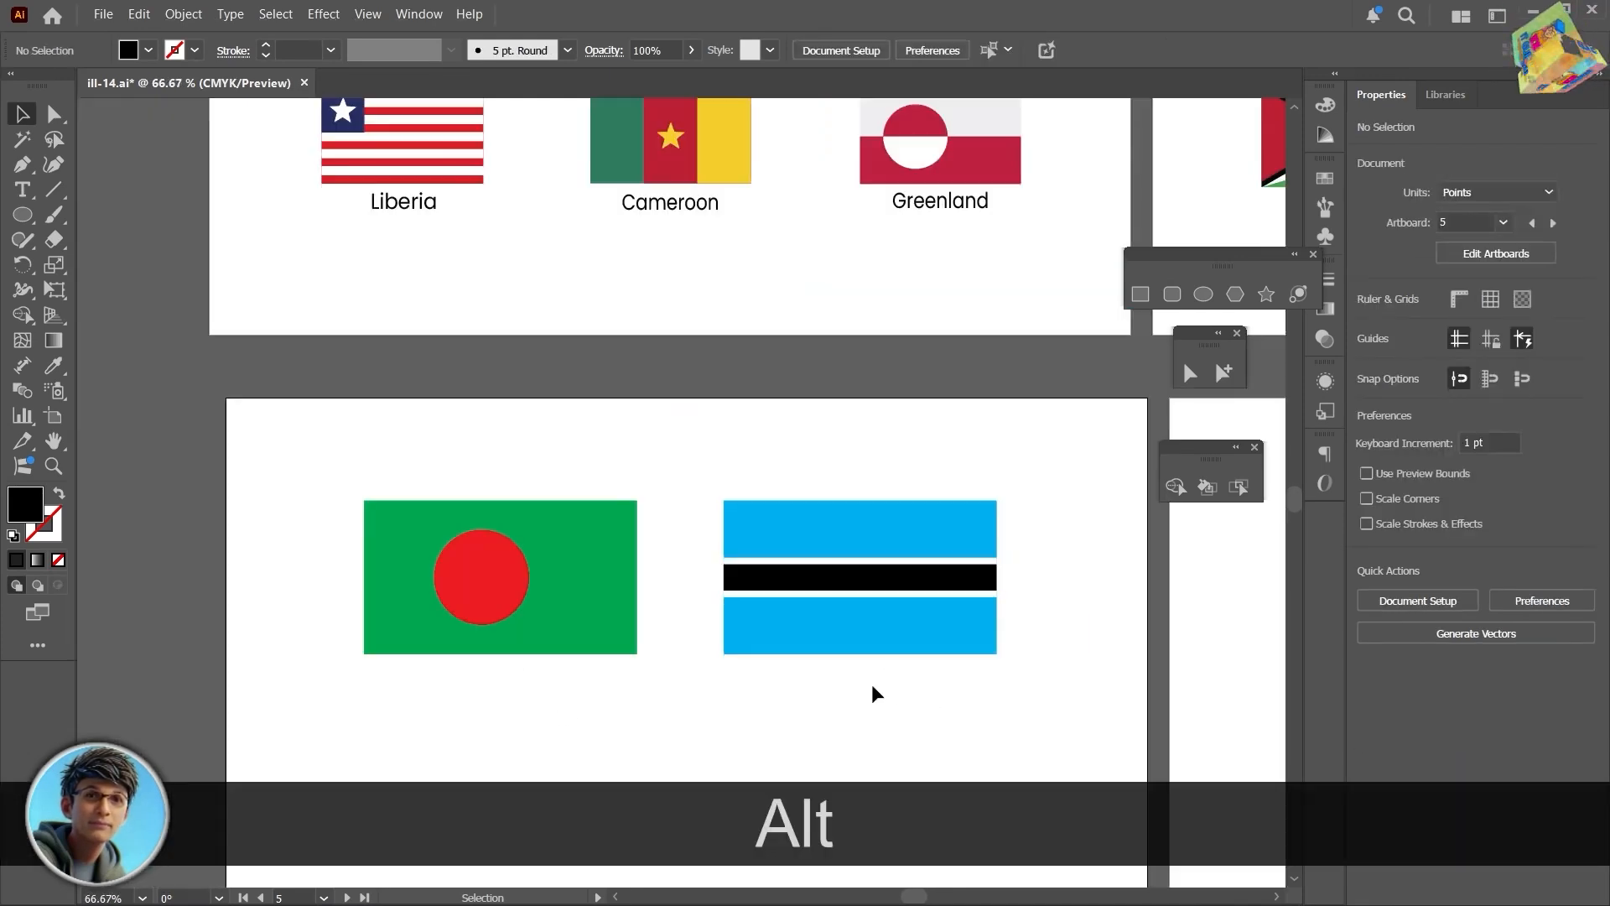
pyautogui.scroll(-1, 873, 682)
pyautogui.moveTo(874, 709); pyautogui.dragTo(758, 743)
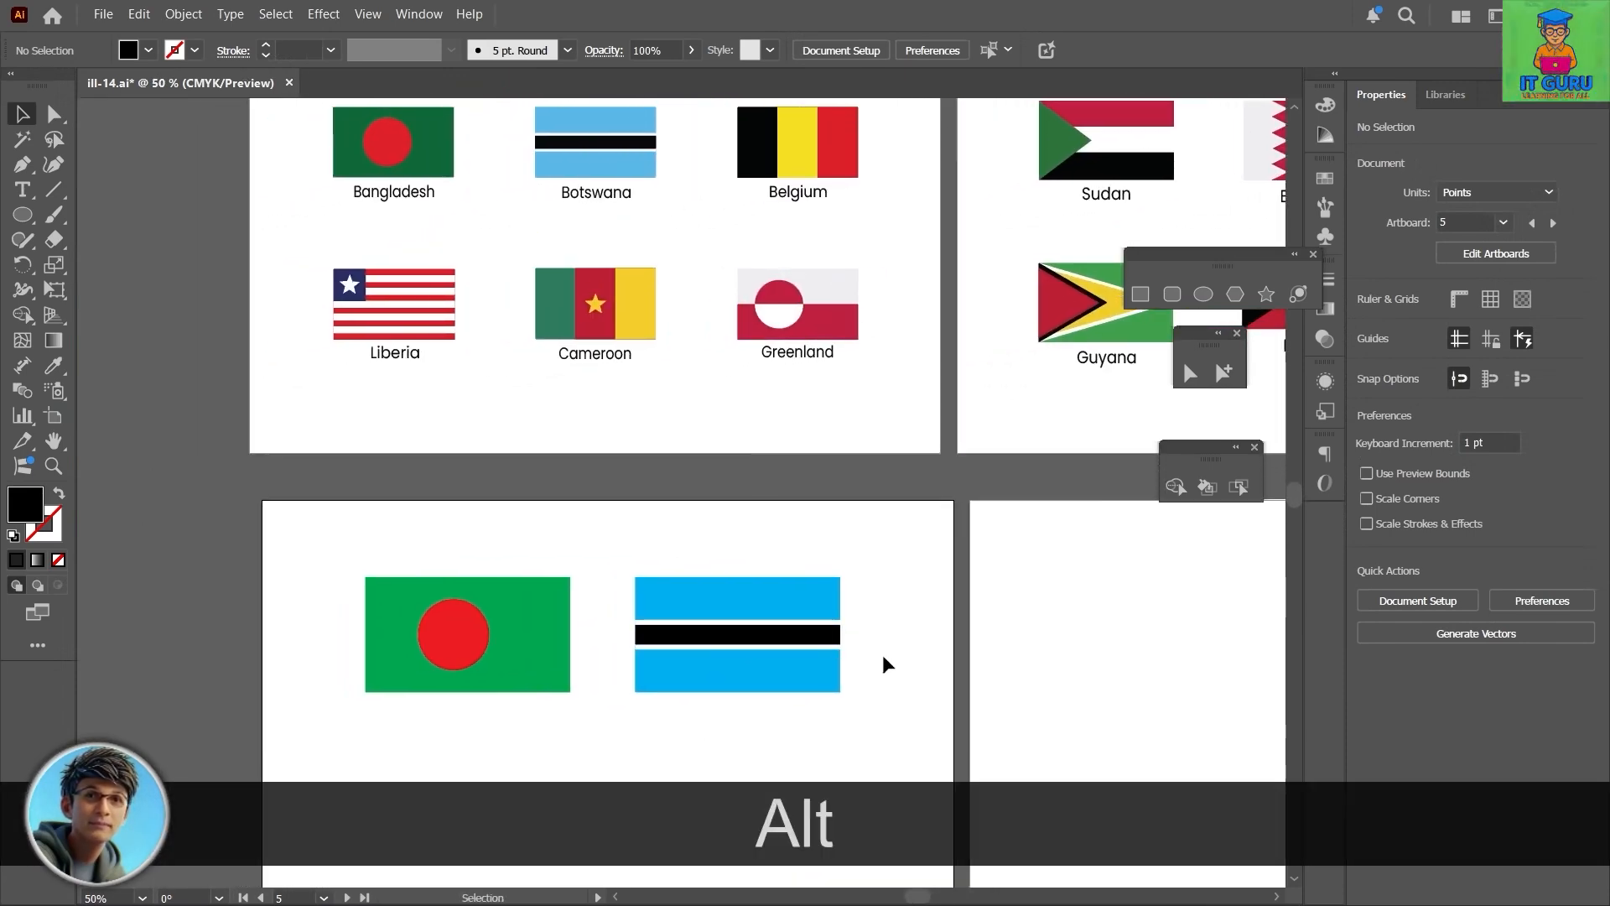
pyautogui.moveTo(892, 648); pyautogui.dragTo(628, 670)
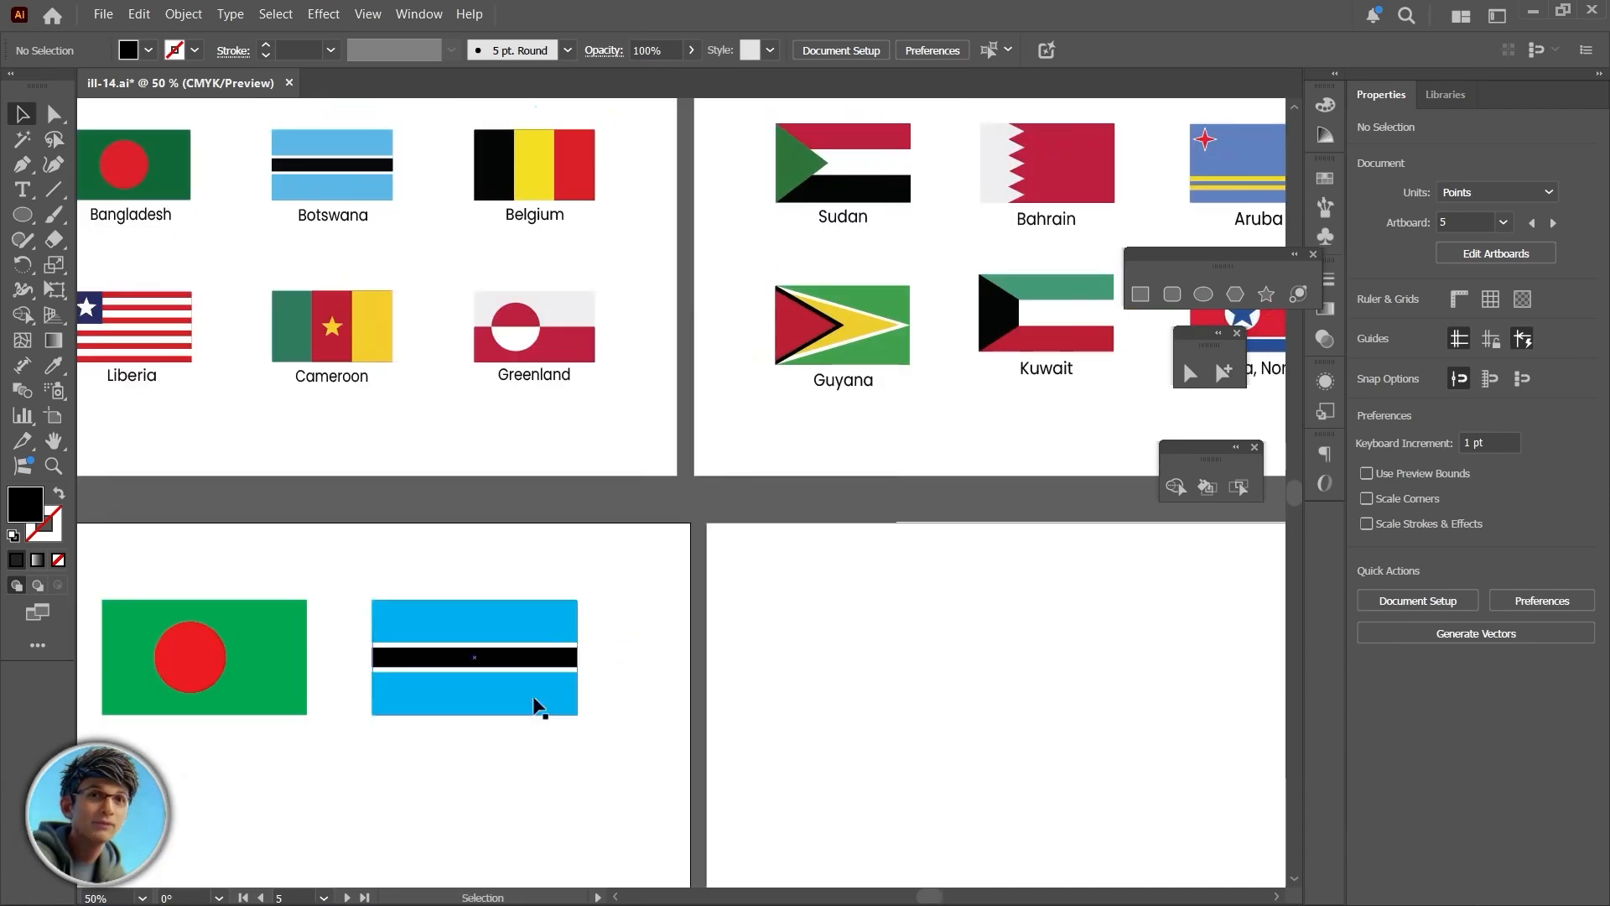
pyautogui.moveTo(582, 611); pyautogui.dragTo(505, 754)
pyautogui.moveTo(467, 630); pyautogui.dragTo(191, 755)
pyautogui.click(566, 484)
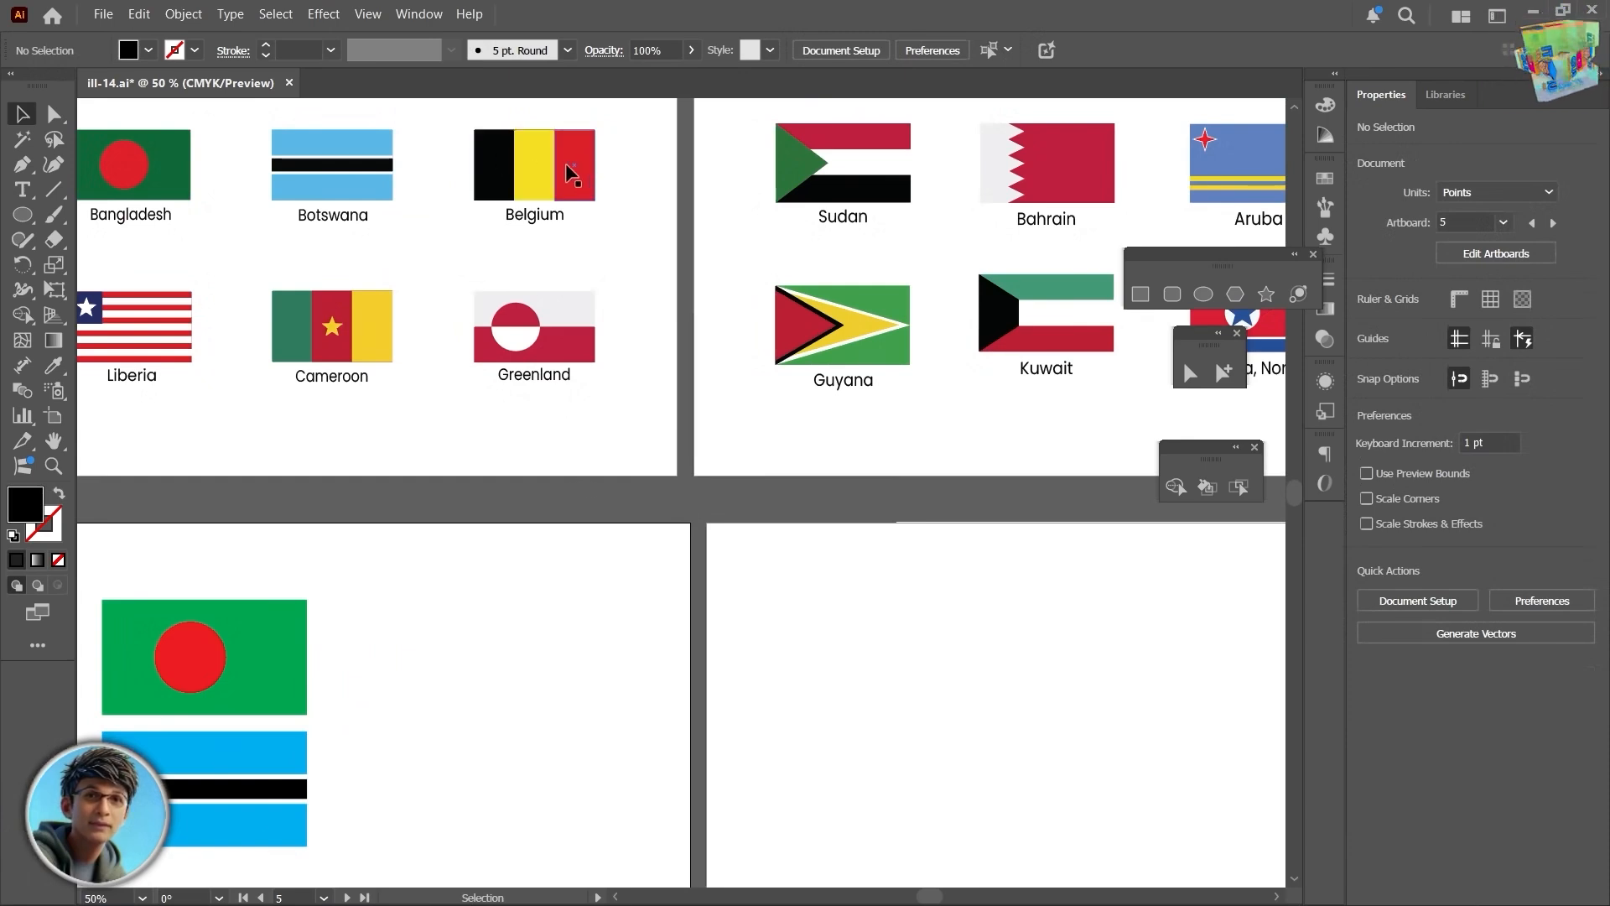
# Step: Duplicate the Bangladesh flag's green rectangle to its right and fill the copy with yellow
pyautogui.click(275, 682)
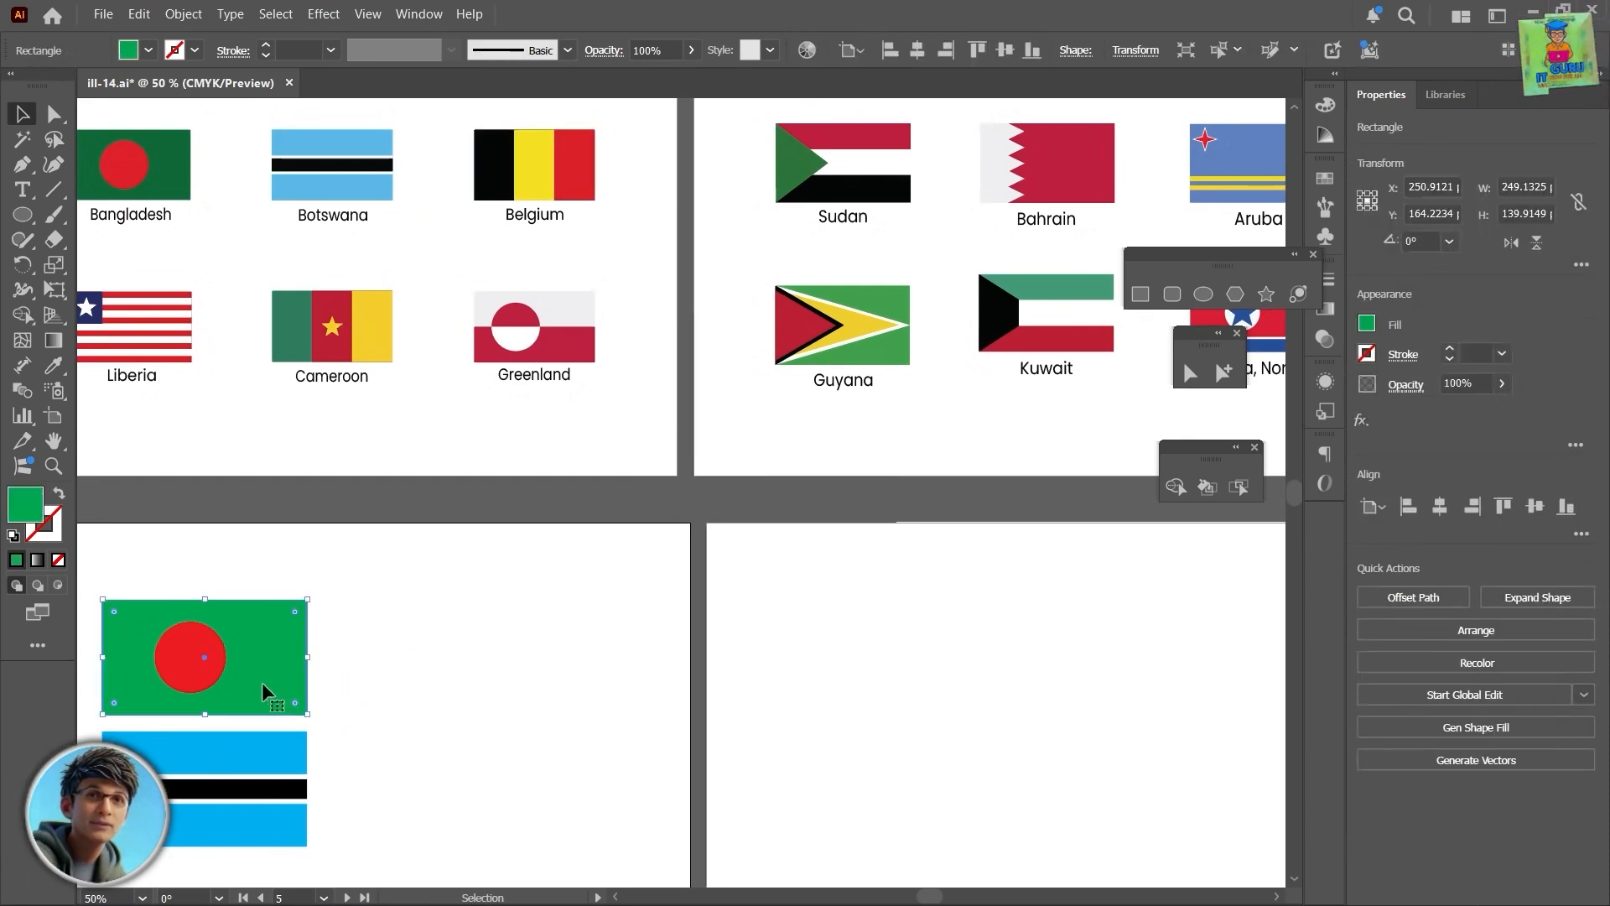
pyautogui.moveTo(273, 681); pyautogui.dragTo(546, 665)
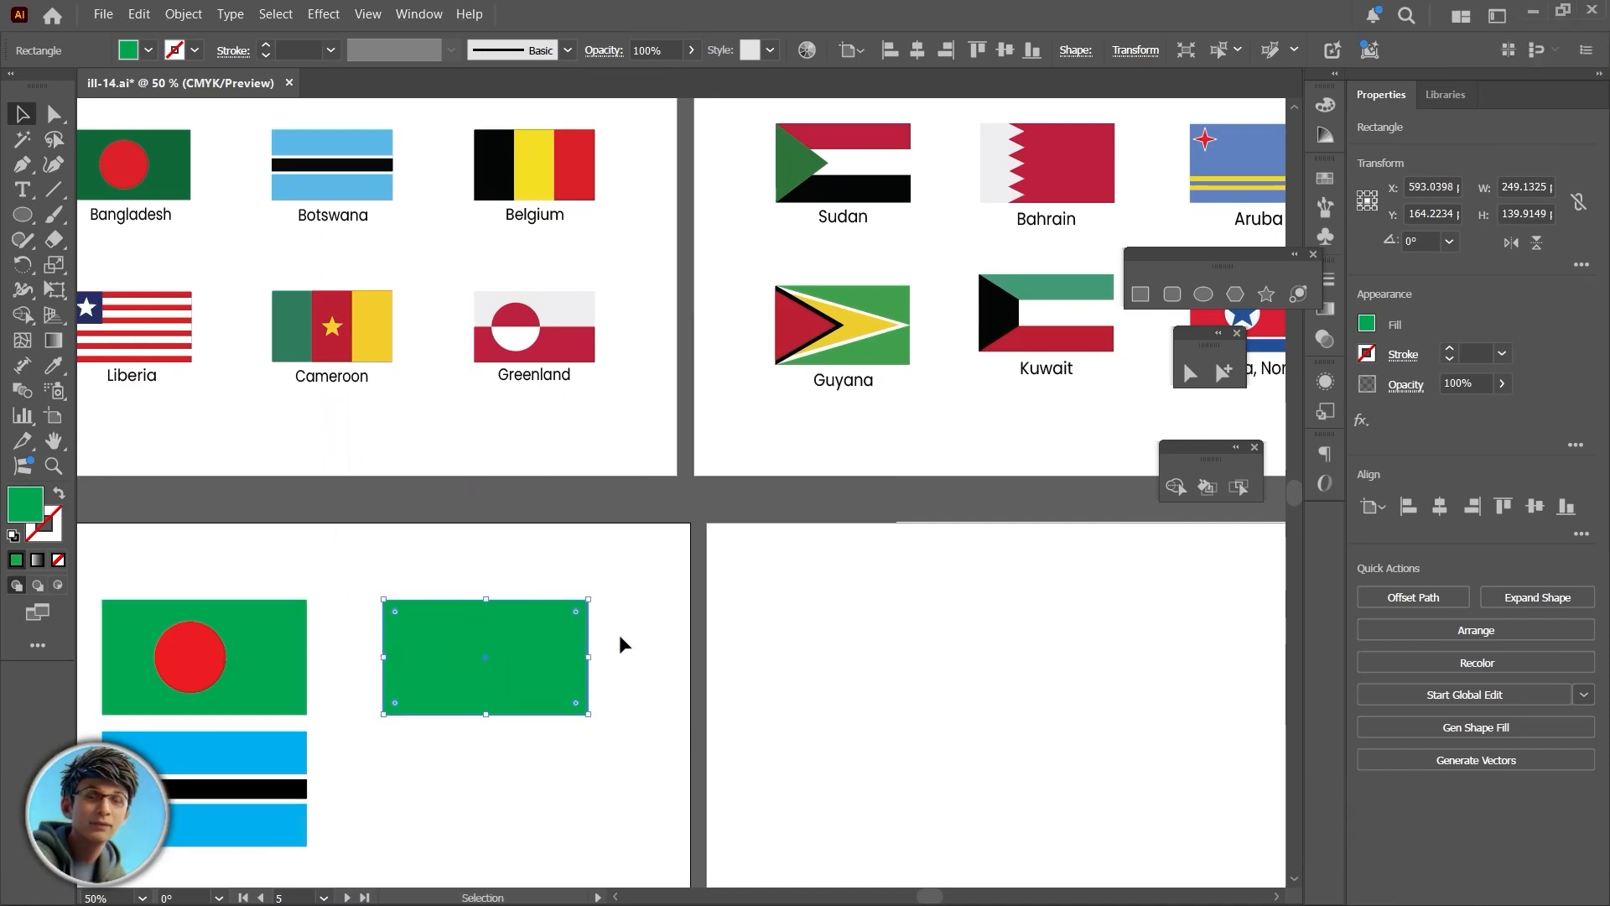
pyautogui.click(1374, 329)
pyautogui.click(1211, 398)
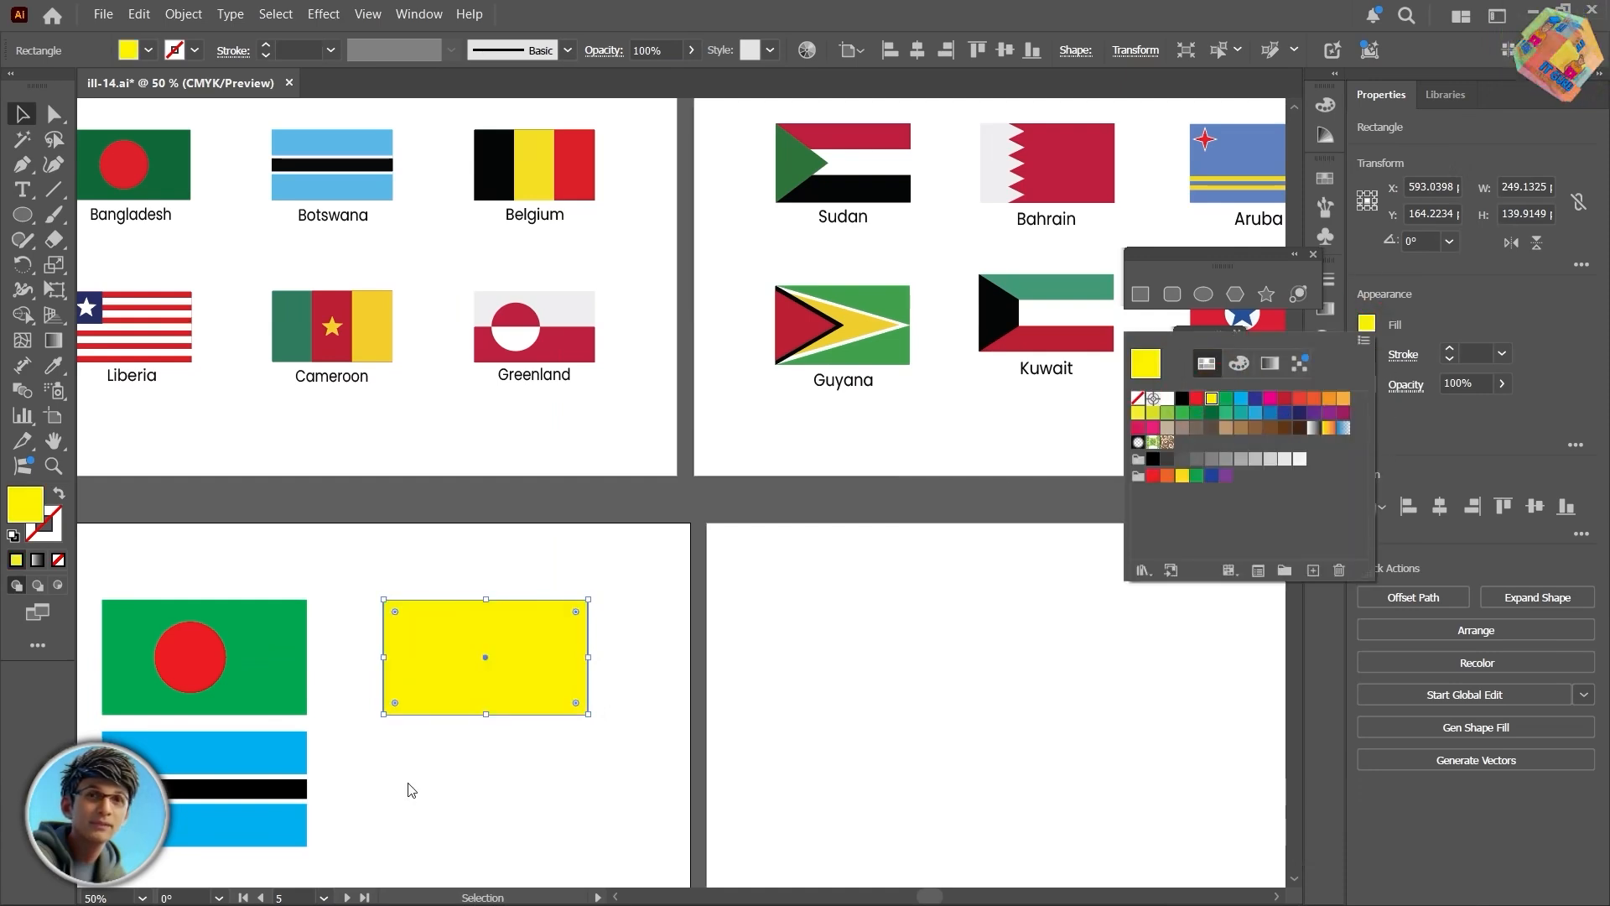
# Step: Copy the yellow rectangle in front, narrow it to a left-hand stripe about 74 pt wide, and fill it black
pyautogui.click(514, 645)
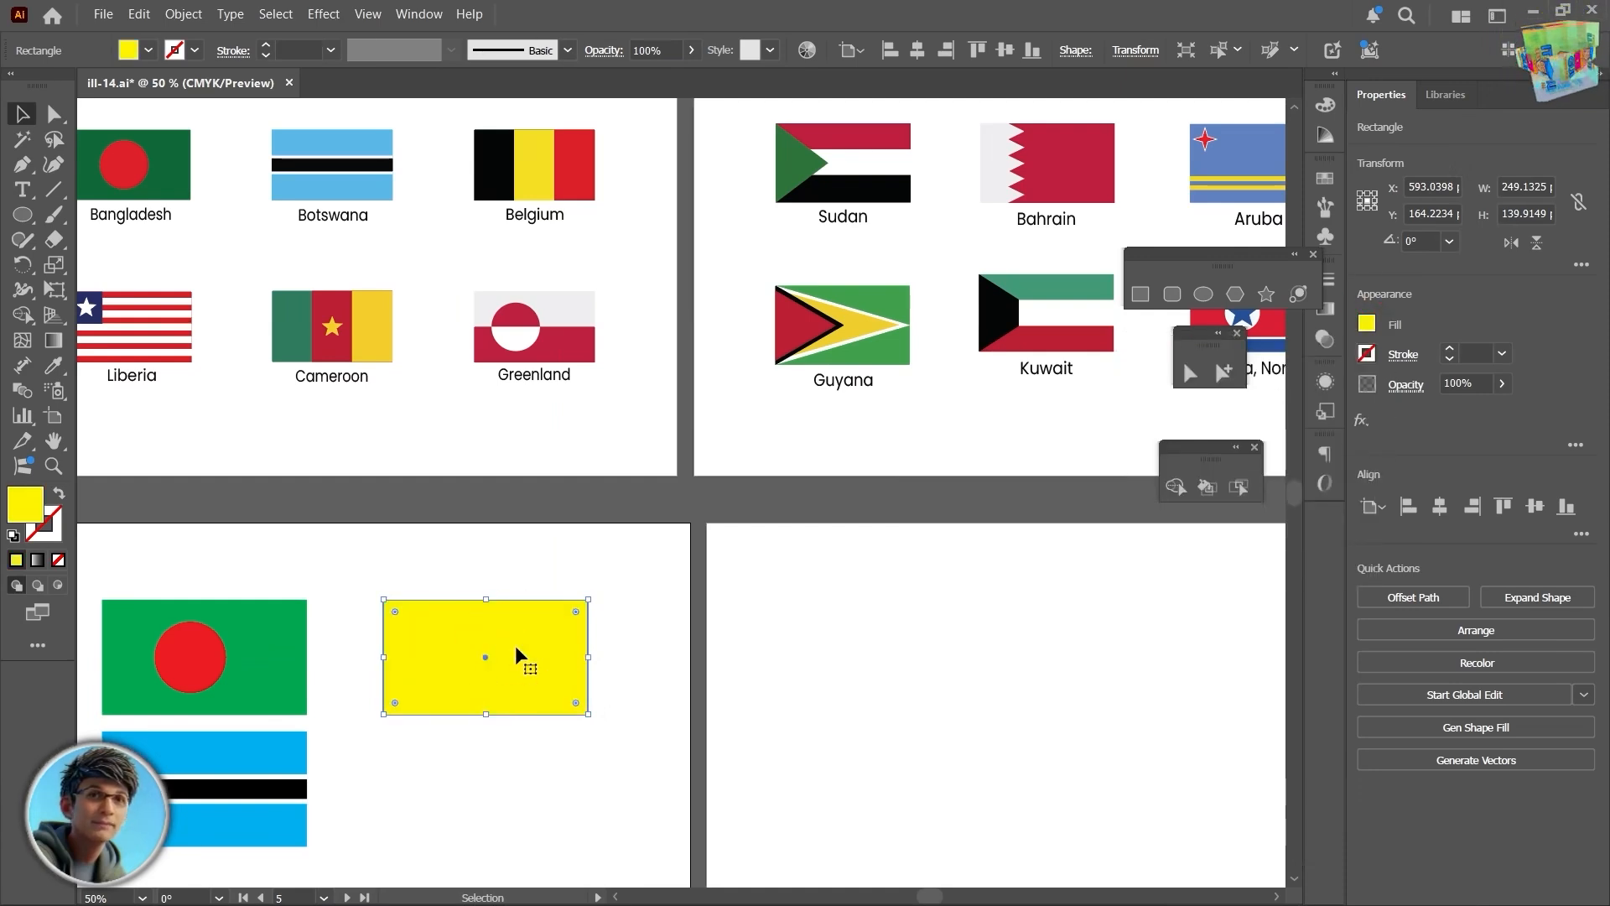
pyautogui.hotkey('ctrl', 'c')
pyautogui.hotkey('ctrl', 'f')
pyautogui.moveTo(587, 657); pyautogui.dragTo(445, 664)
pyautogui.click(1366, 324)
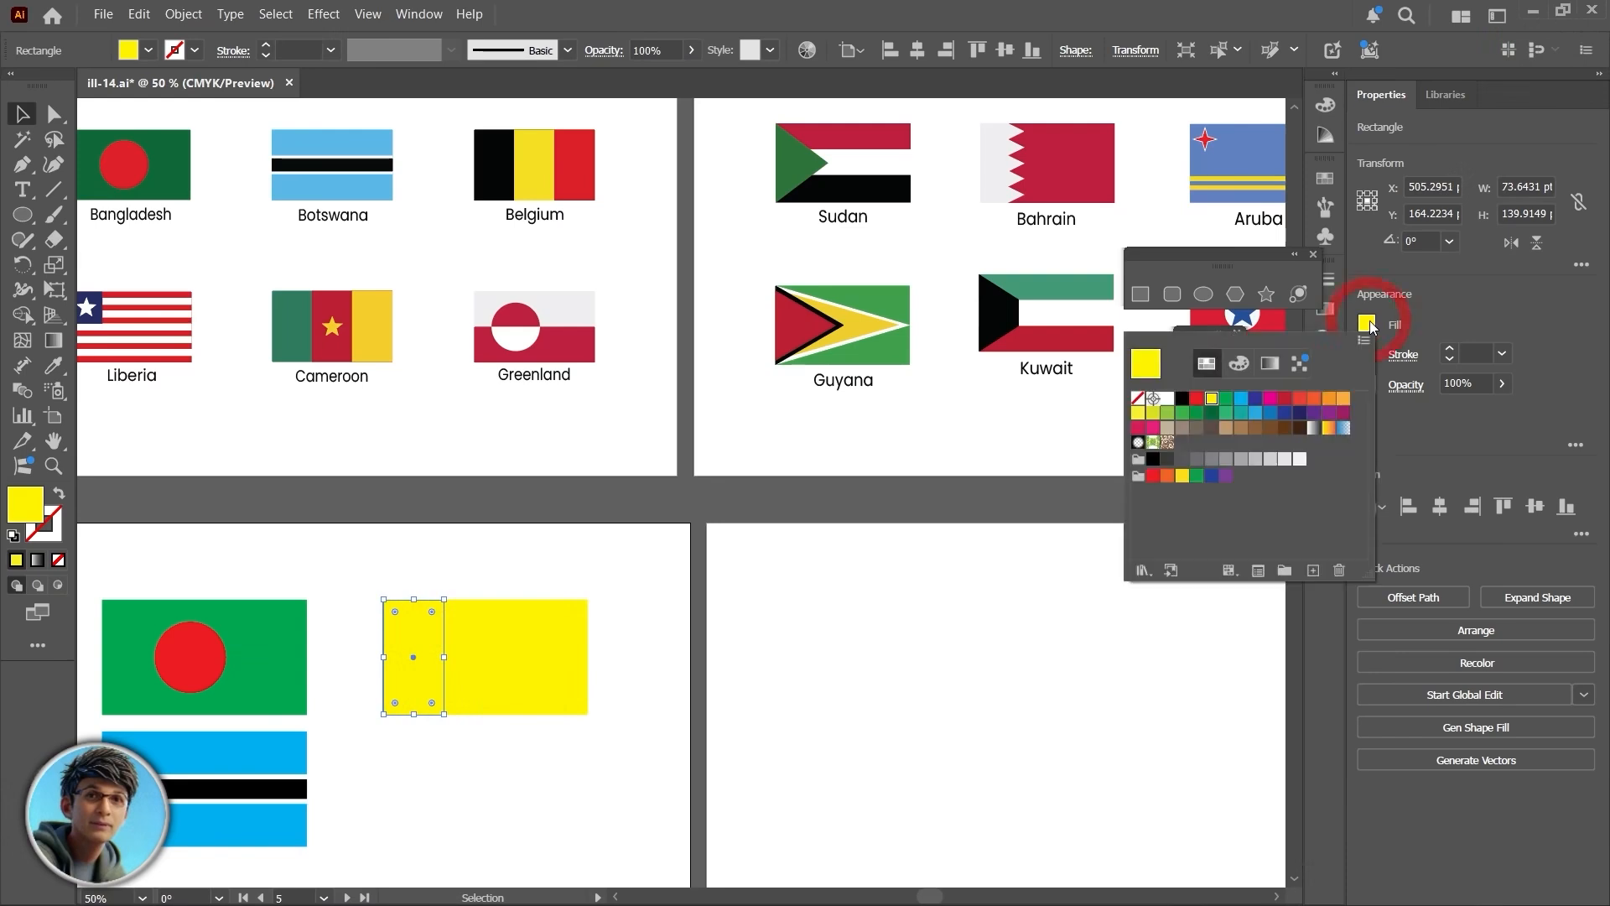
pyautogui.click(1181, 398)
pyautogui.press('Escape')
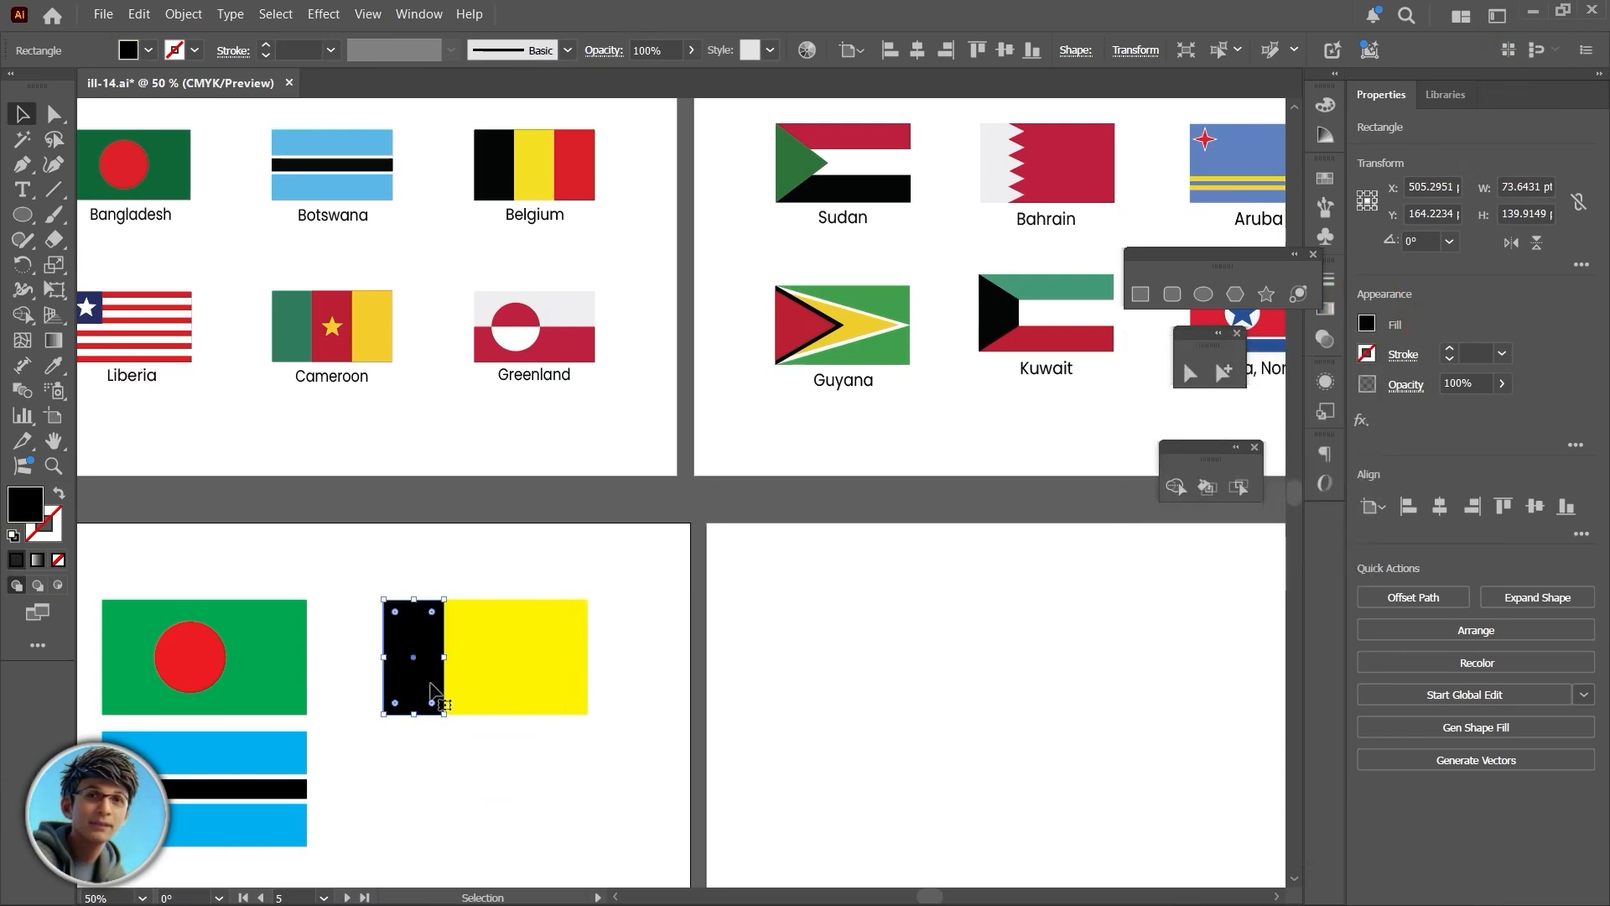
# Step: Duplicate the black stripe to the right edge of the yellow rectangle and fill the copy with red
pyautogui.moveTo(413, 665); pyautogui.dragTo(555, 664)
pyautogui.click(1366, 323)
pyautogui.click(1198, 398)
pyautogui.click(505, 742)
pyautogui.press('v')
pyautogui.click(501, 763)
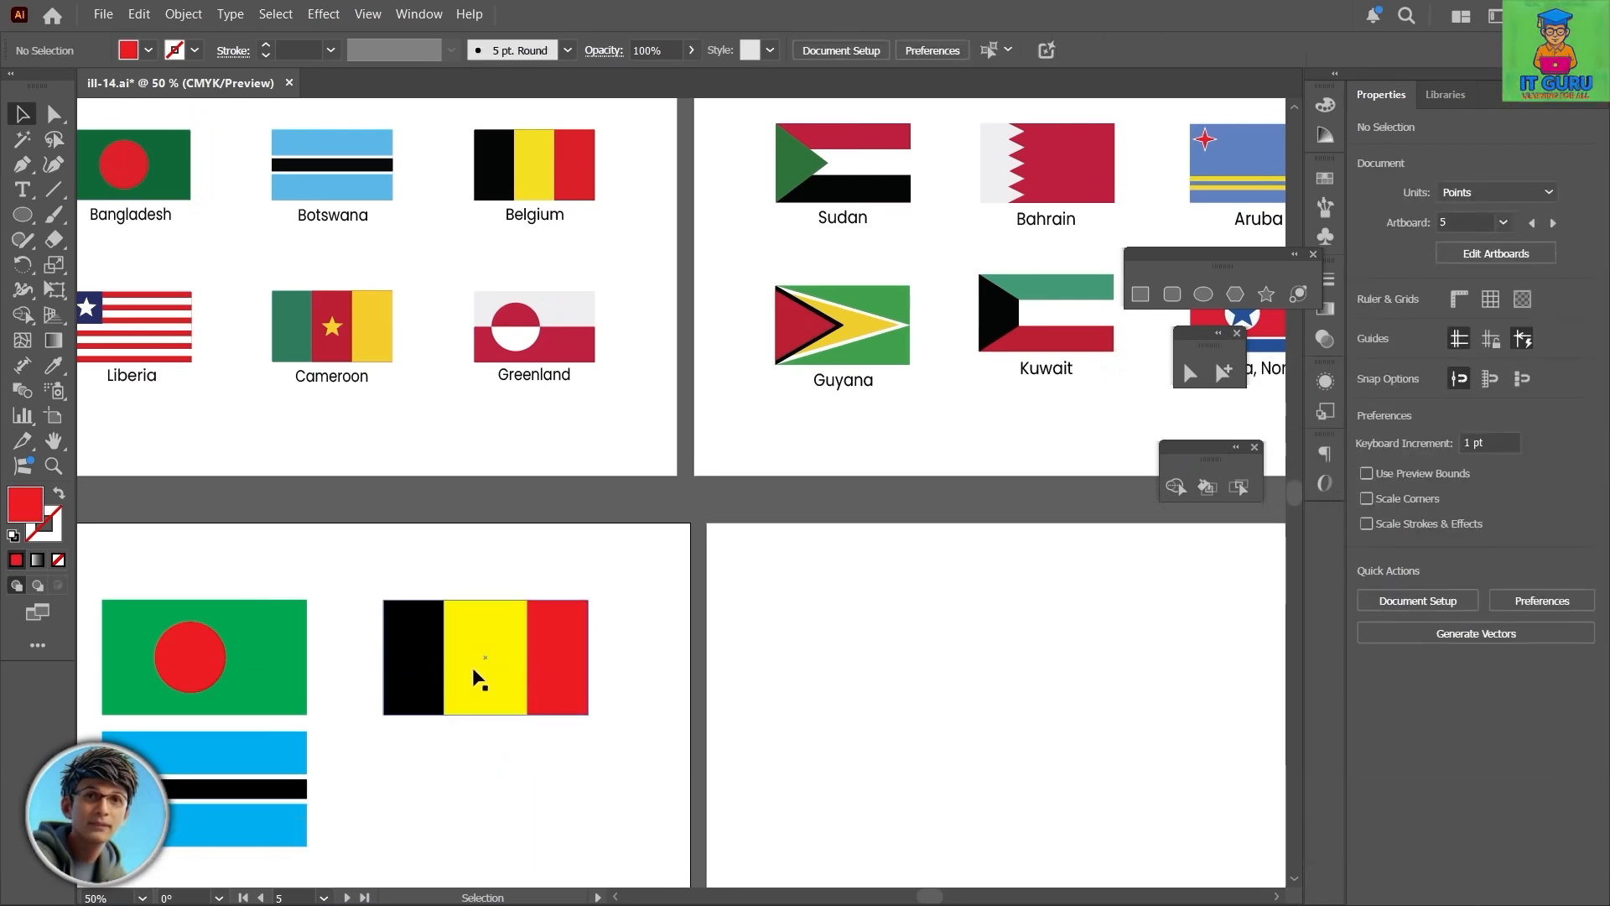
# Step: Widen the Belgian flag's black and red stripes slightly inward so the three stripes look nearly equal
pyautogui.scroll(3, 479, 677)
pyautogui.click(395, 650)
pyautogui.moveTo(415, 650); pyautogui.dragTo(426, 646)
pyautogui.click(627, 642)
pyautogui.moveTo(580, 644); pyautogui.dragTo(569, 642)
pyautogui.click(760, 630)
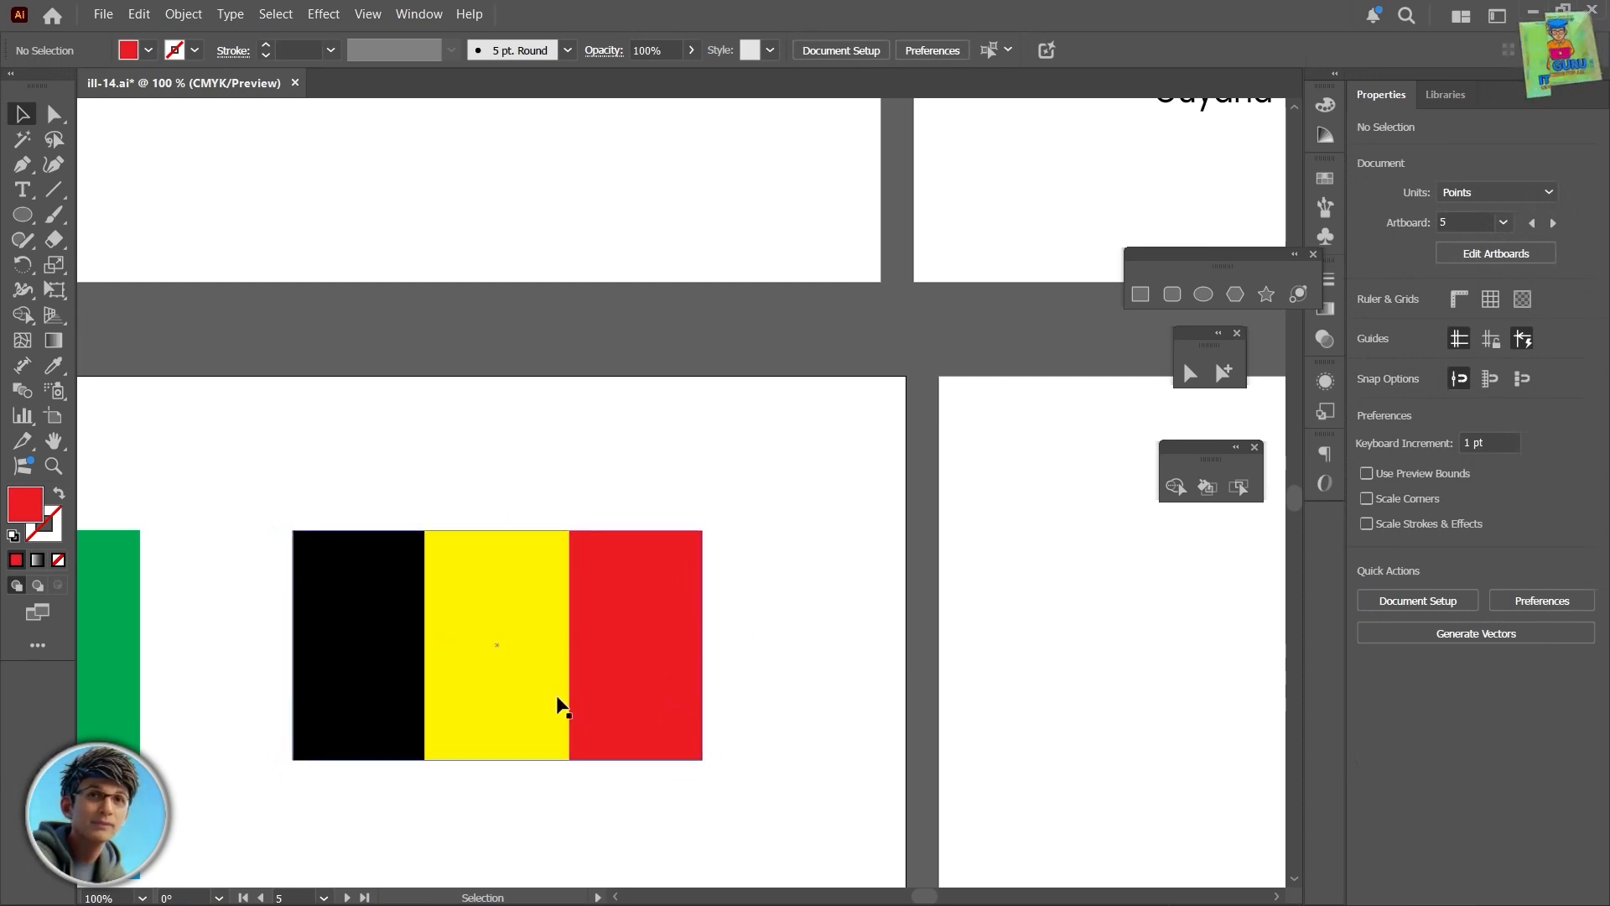
# Step: Move the whole Belgian flag directly below the Botswana flag, aligned with the flags above it
pyautogui.keyDown('alt'); pyautogui.scroll(-2, 558, 705); pyautogui.keyUp('alt')
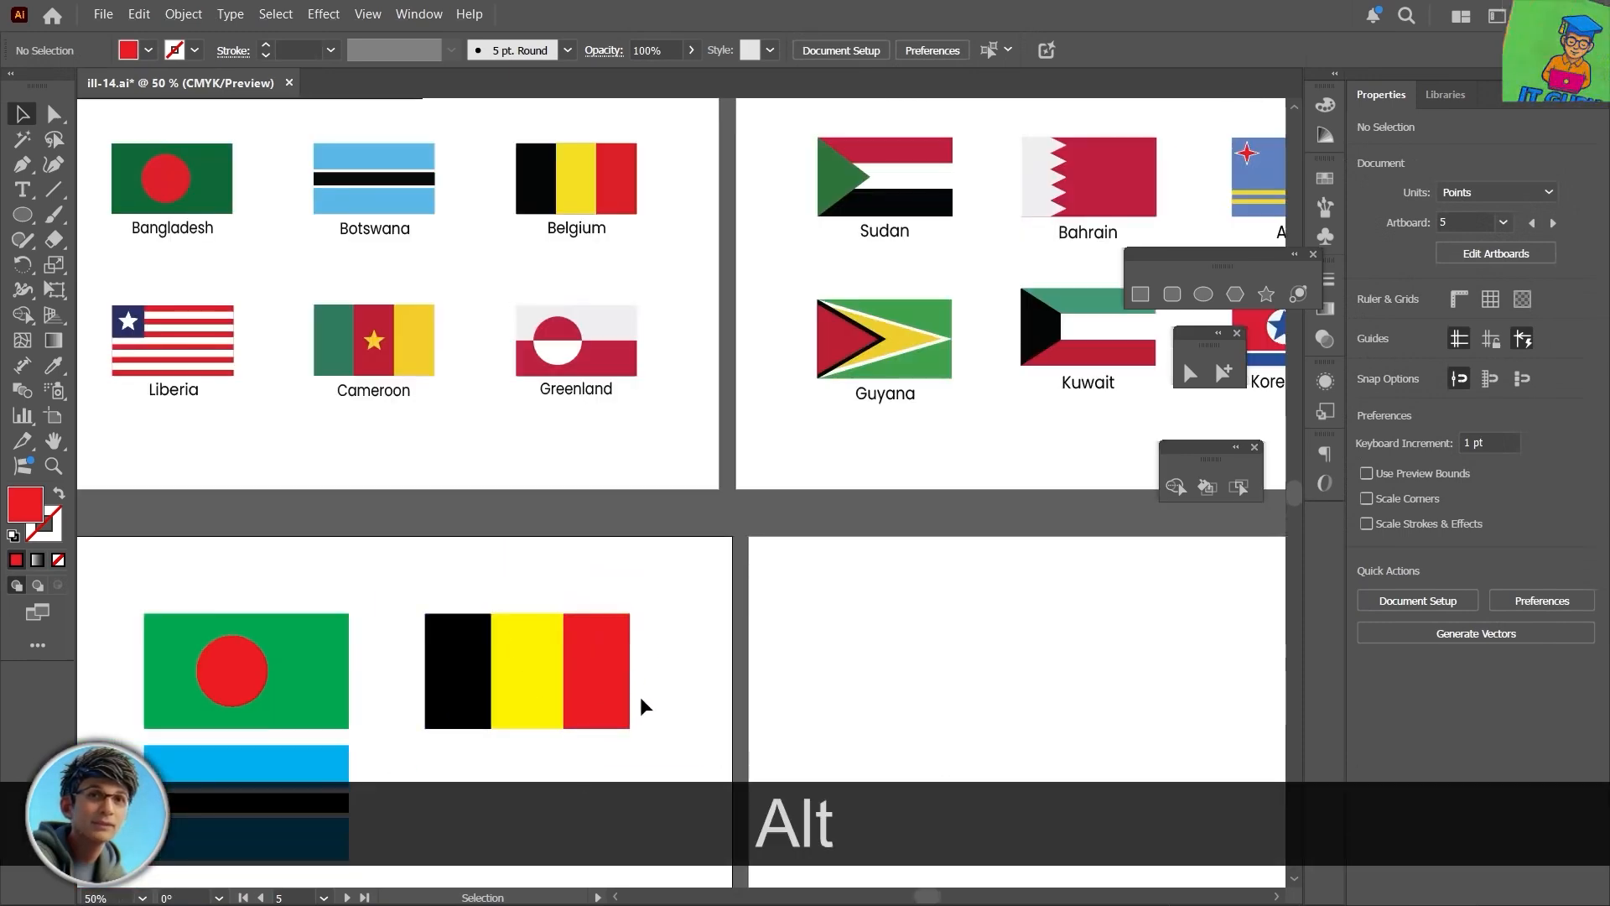
pyautogui.moveTo(657, 693); pyautogui.dragTo(671, 465)
pyautogui.moveTo(693, 367); pyautogui.dragTo(450, 562)
pyautogui.moveTo(541, 467); pyautogui.dragTo(259, 720)
# Step: Scale the three finished flags together to about 88 by 163 pt and move them to the artboard's upper-left corner
pyautogui.moveTo(402, 361); pyautogui.dragTo(148, 789)
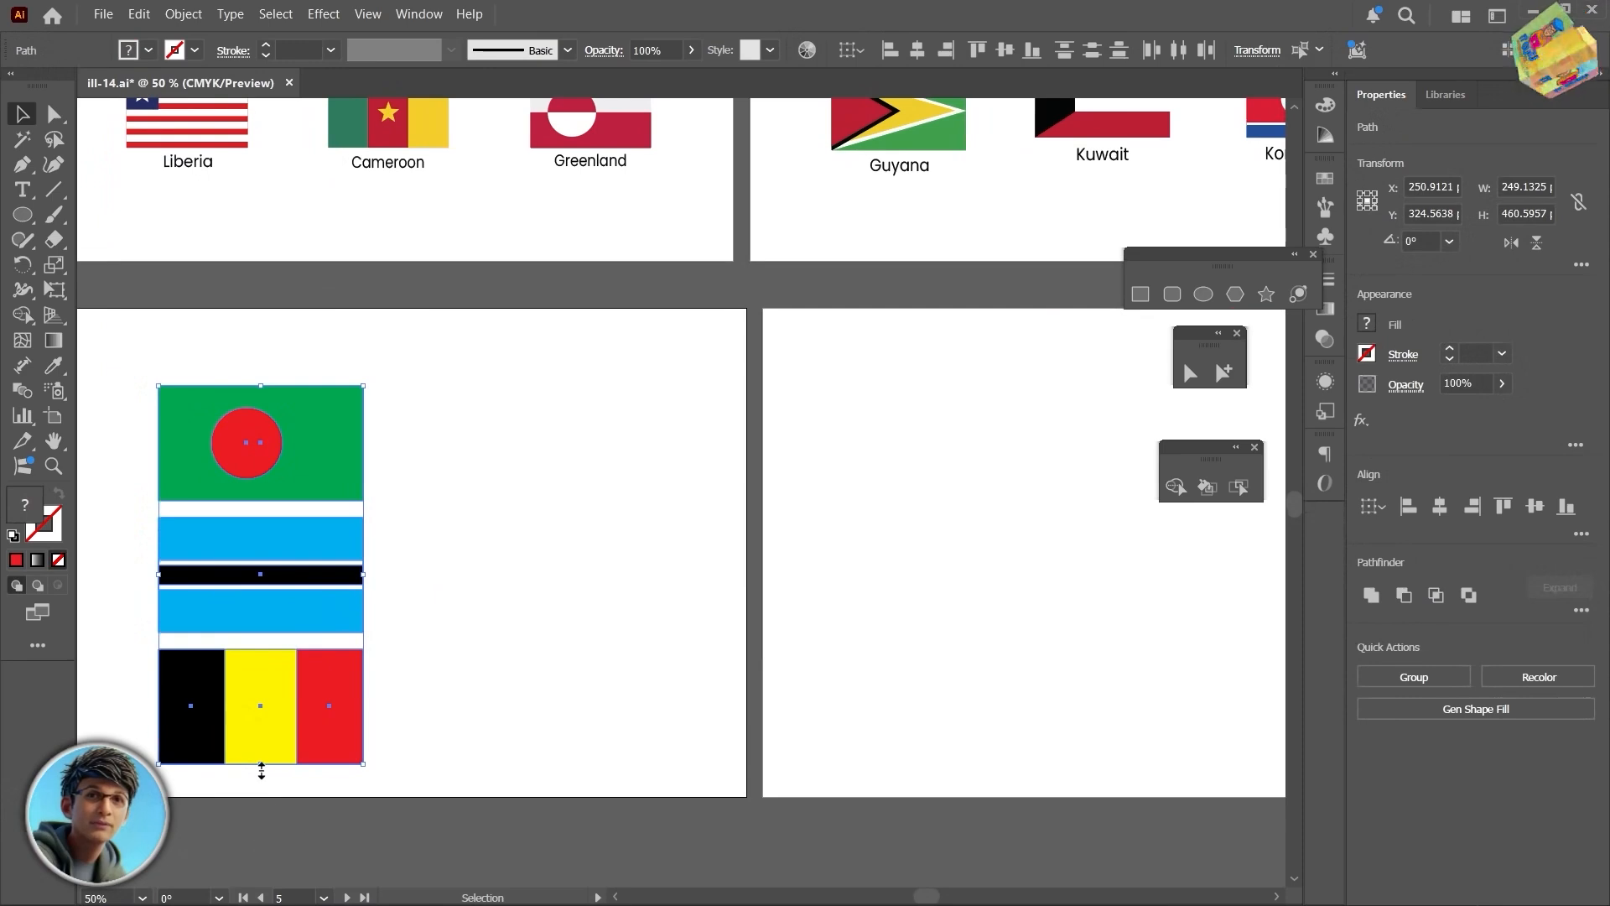
pyautogui.moveTo(363, 763); pyautogui.dragTo(300, 660)
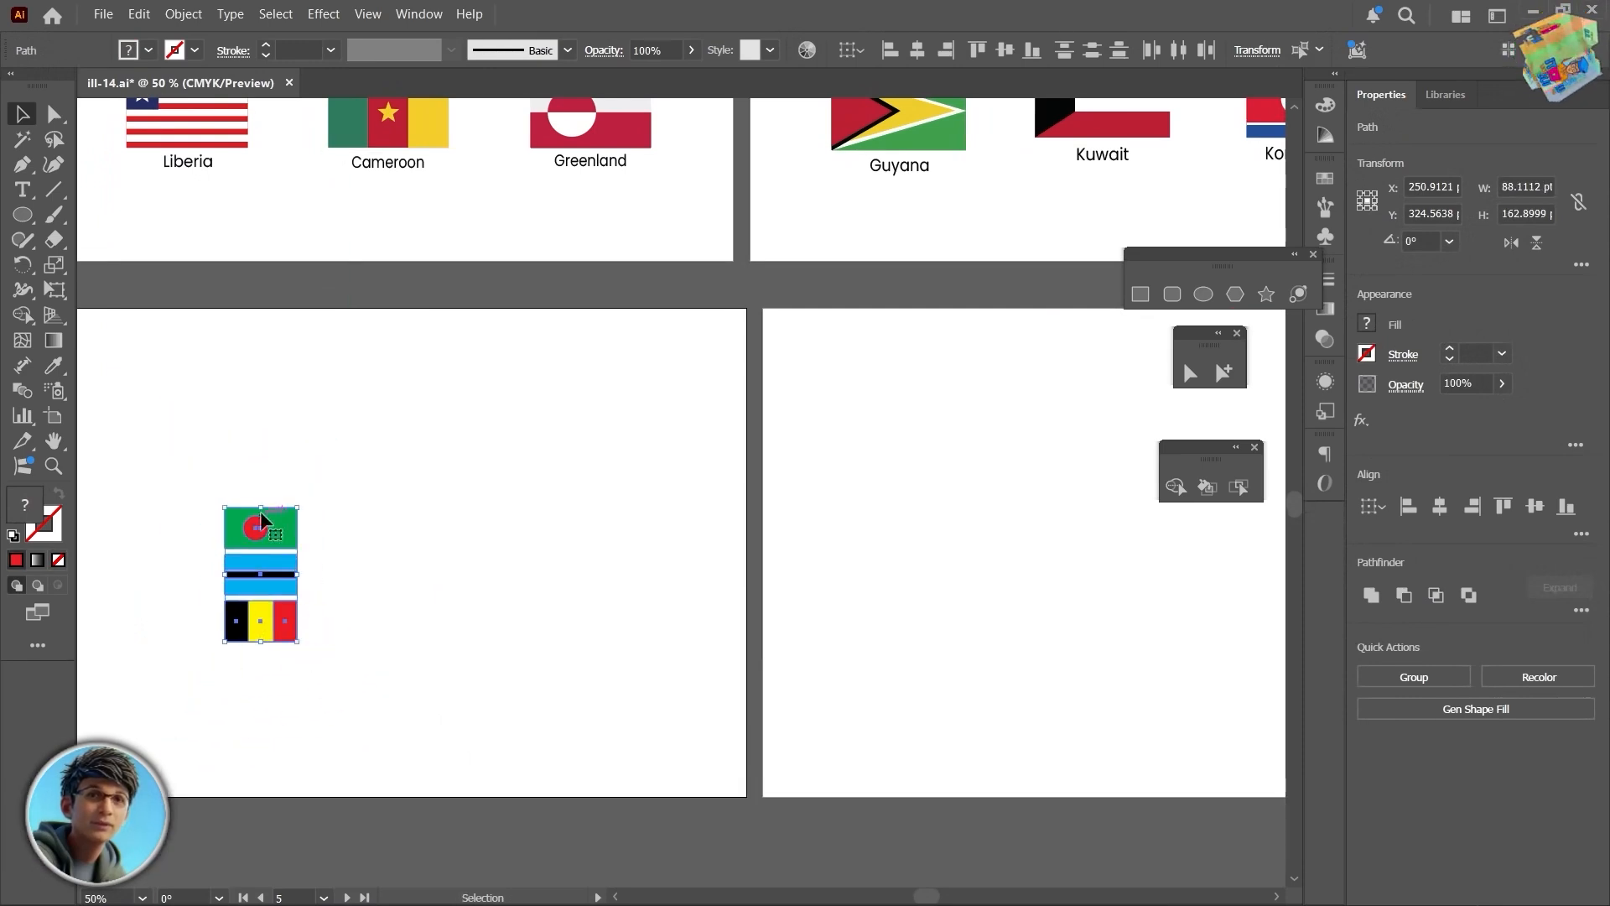
pyautogui.moveTo(268, 528); pyautogui.dragTo(171, 357)
pyautogui.click(259, 403)
# Step: Place an enlarged copy of the Bangladesh flag's green rectangle to its right, about 231 by 130 pt, and fill it red
pyautogui.moveTo(421, 470); pyautogui.dragTo(464, 621)
pyautogui.click(234, 511)
pyautogui.moveTo(237, 517); pyautogui.dragTo(613, 611)
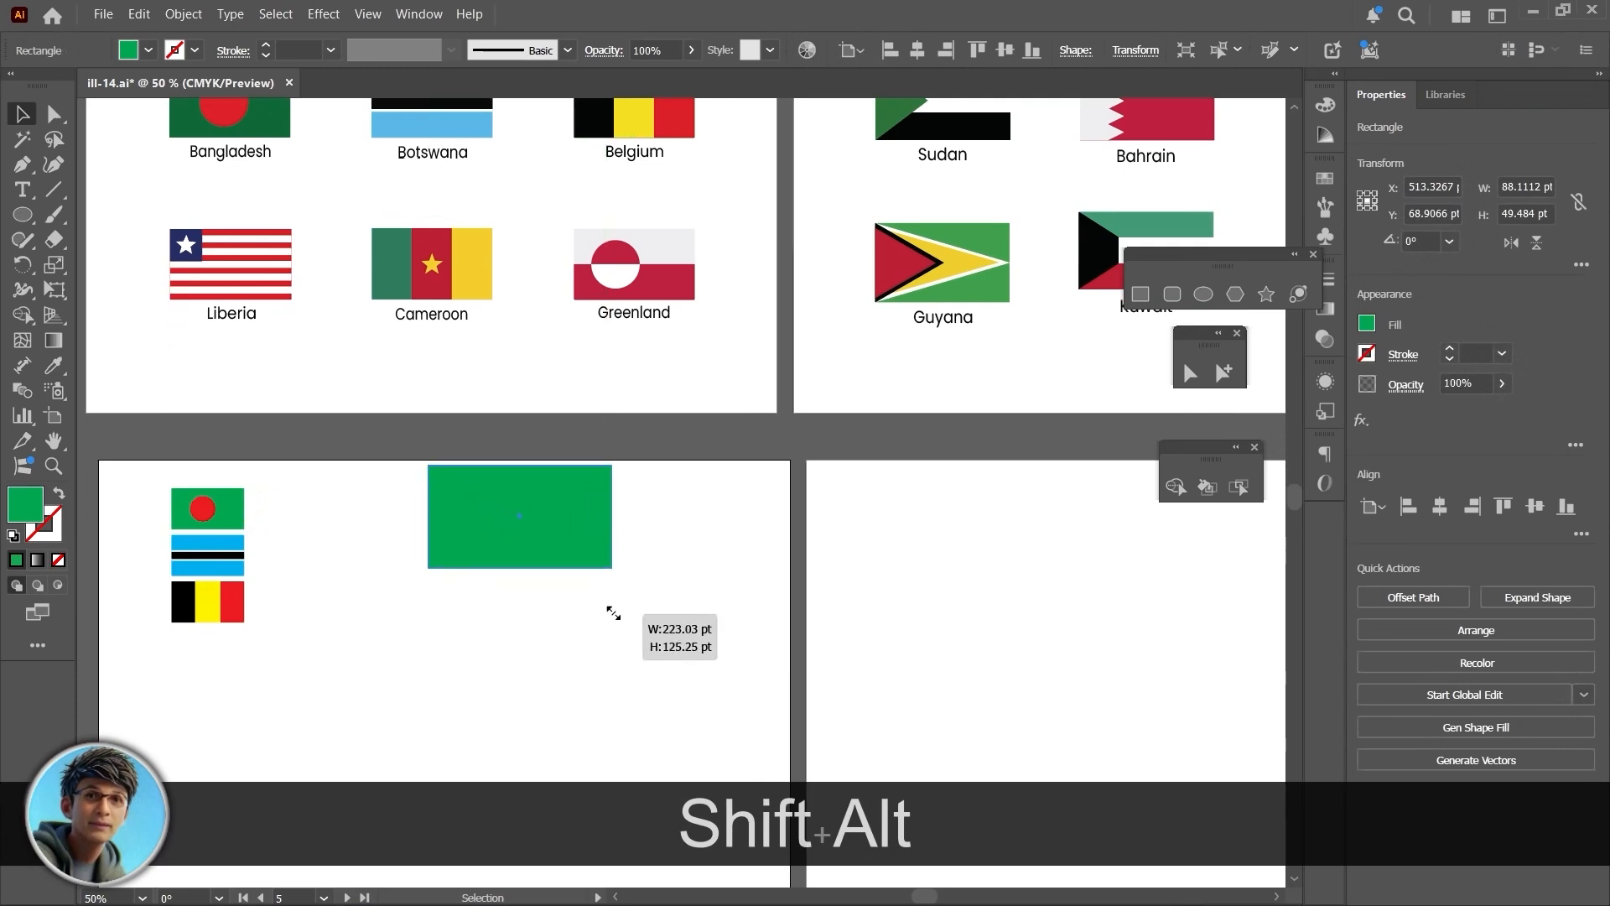
pyautogui.moveTo(613, 611); pyautogui.dragTo(617, 616)
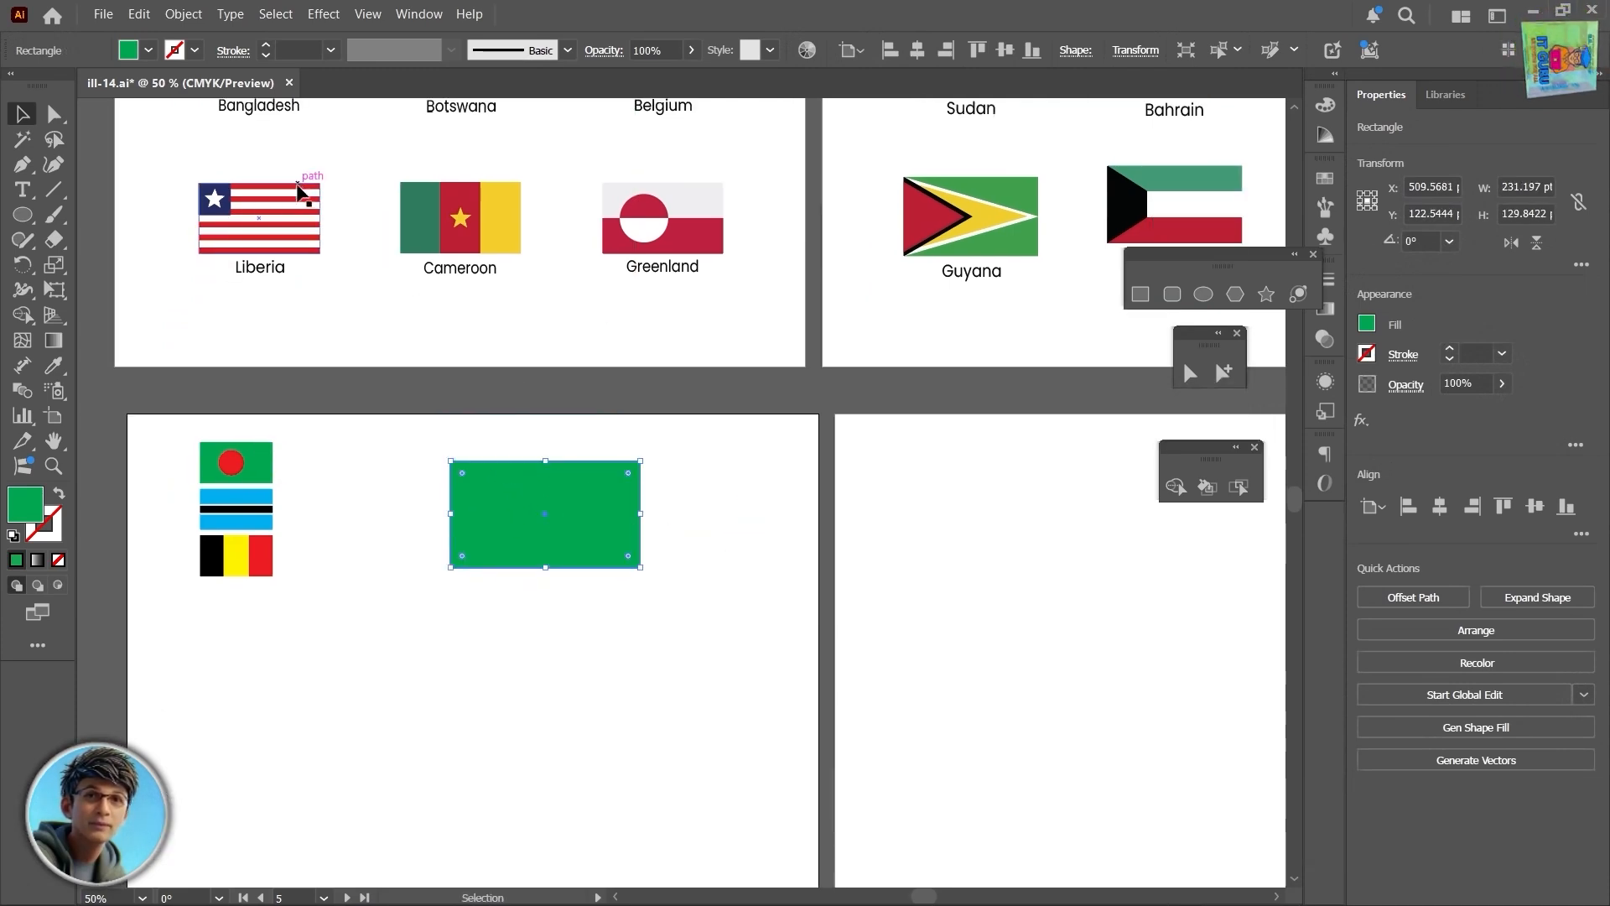
pyautogui.click(1367, 324)
pyautogui.click(1197, 398)
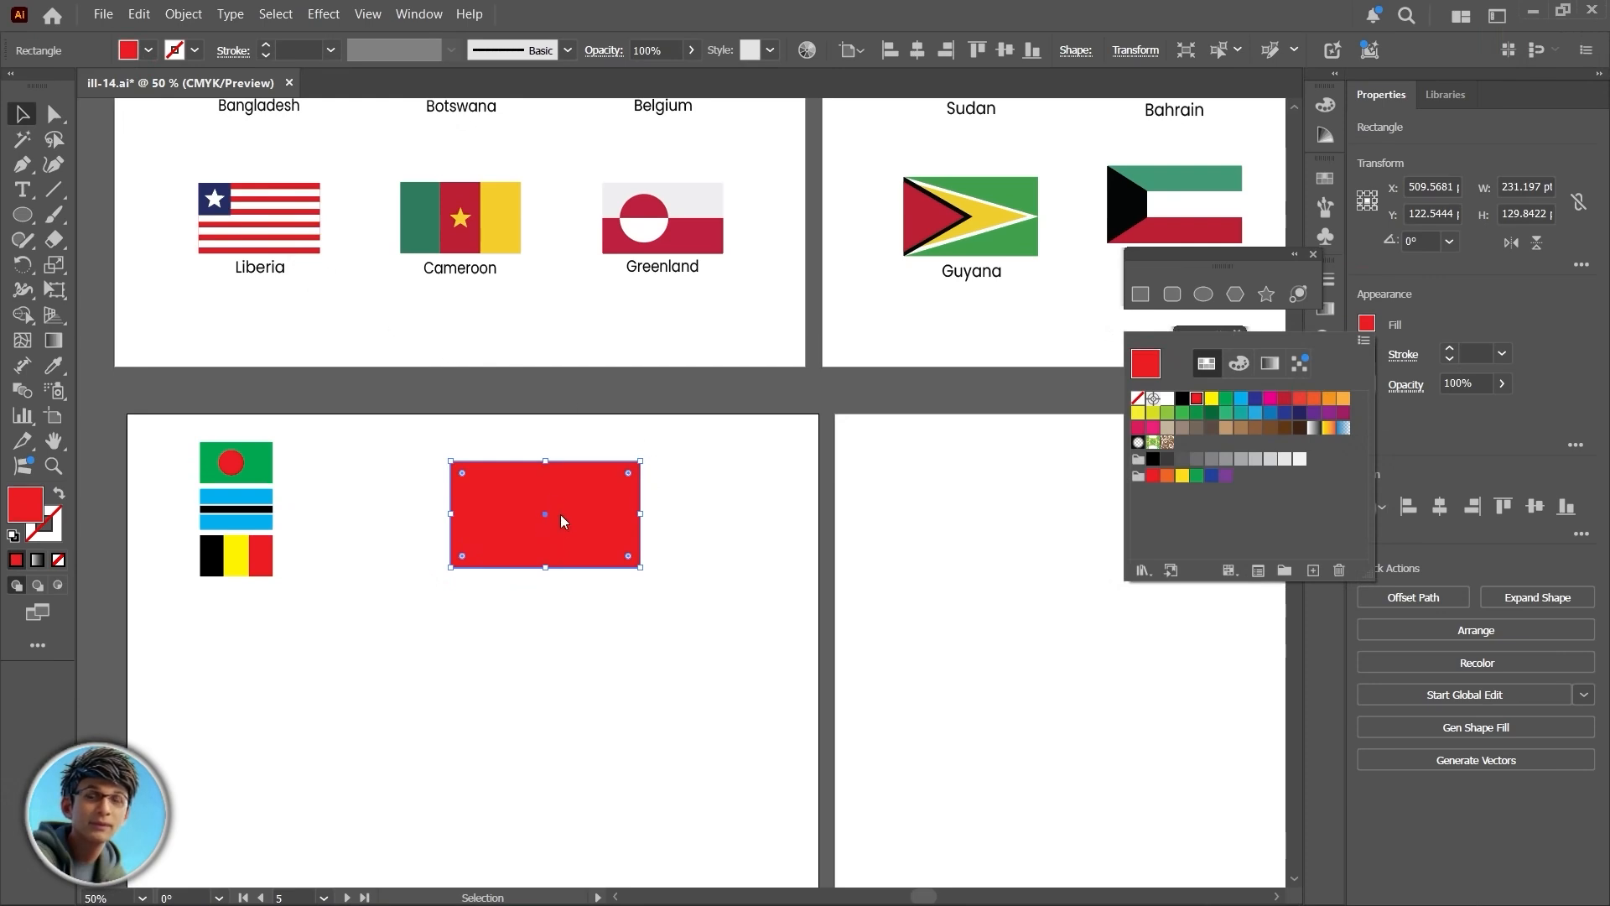
# Step: Copy the red rectangle in front, flatten the copy to a stripe about 12.6 pt tall near its lower edge, and fill it white
pyautogui.hotkey('ctrl', 'c')
pyautogui.hotkey('ctrl', 'f')
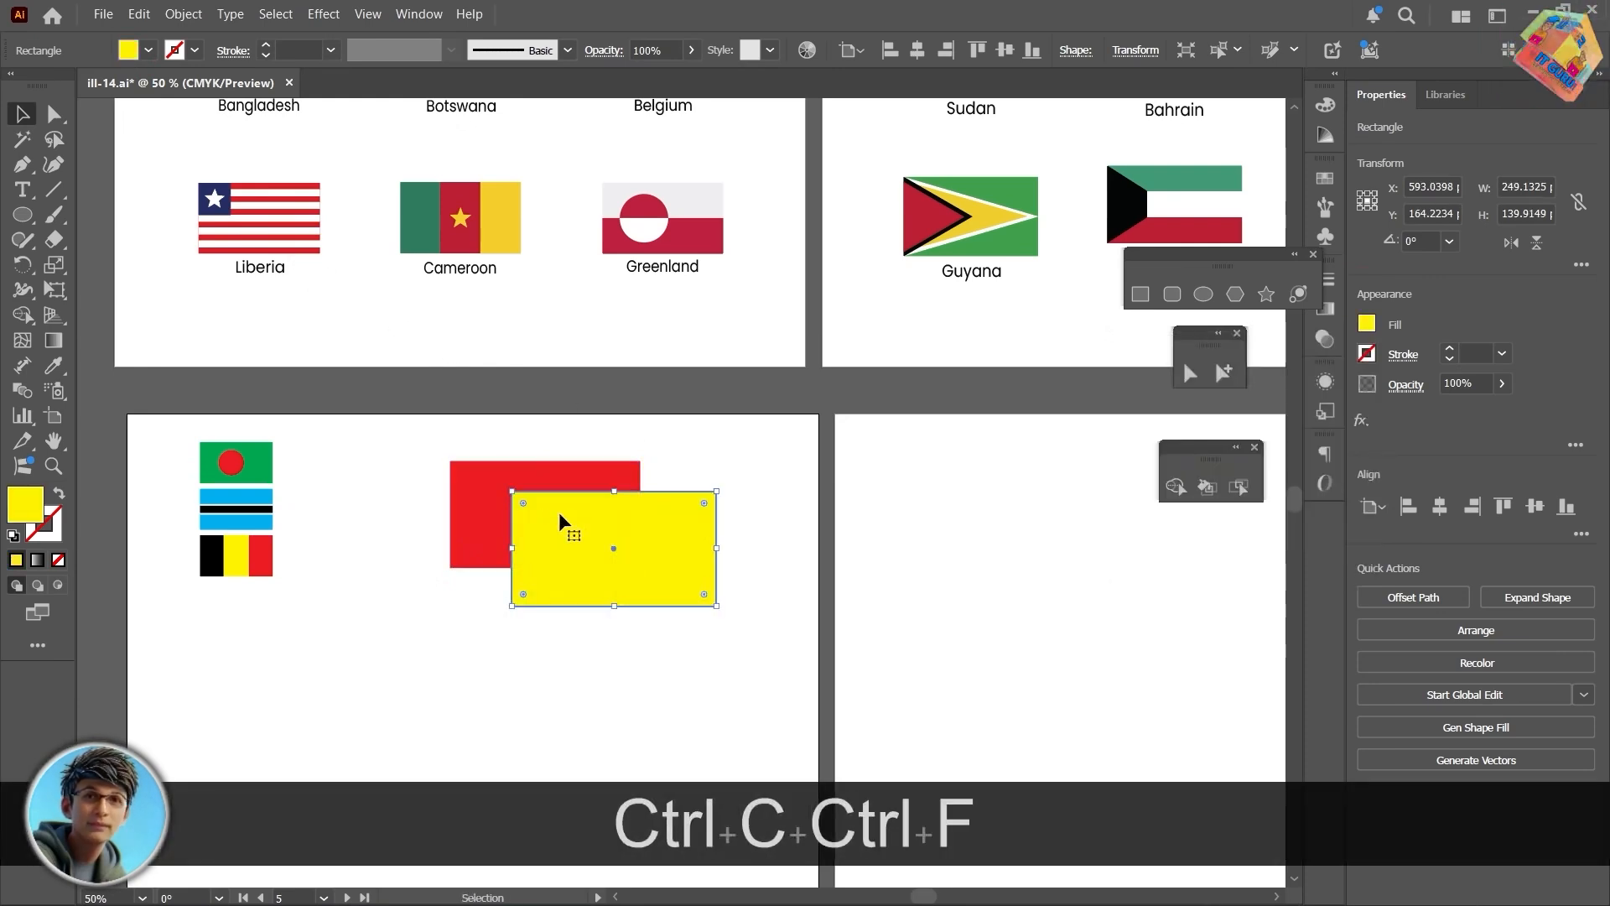
pyautogui.hotkey('ctrl', 'c')
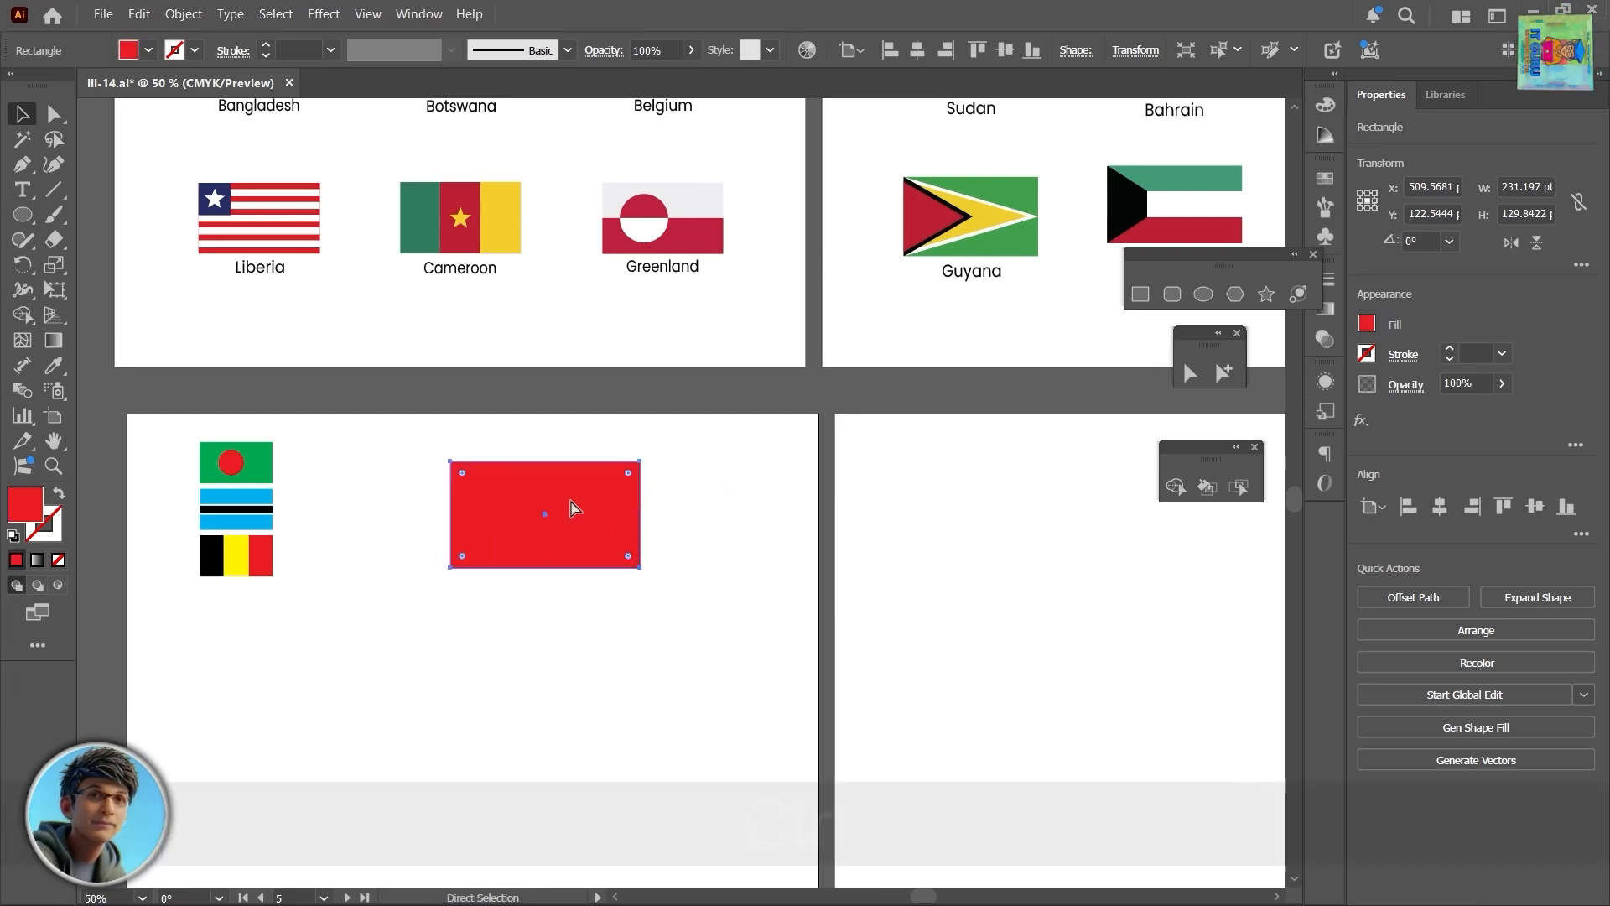
pyautogui.hotkey('ctrl', 'f')
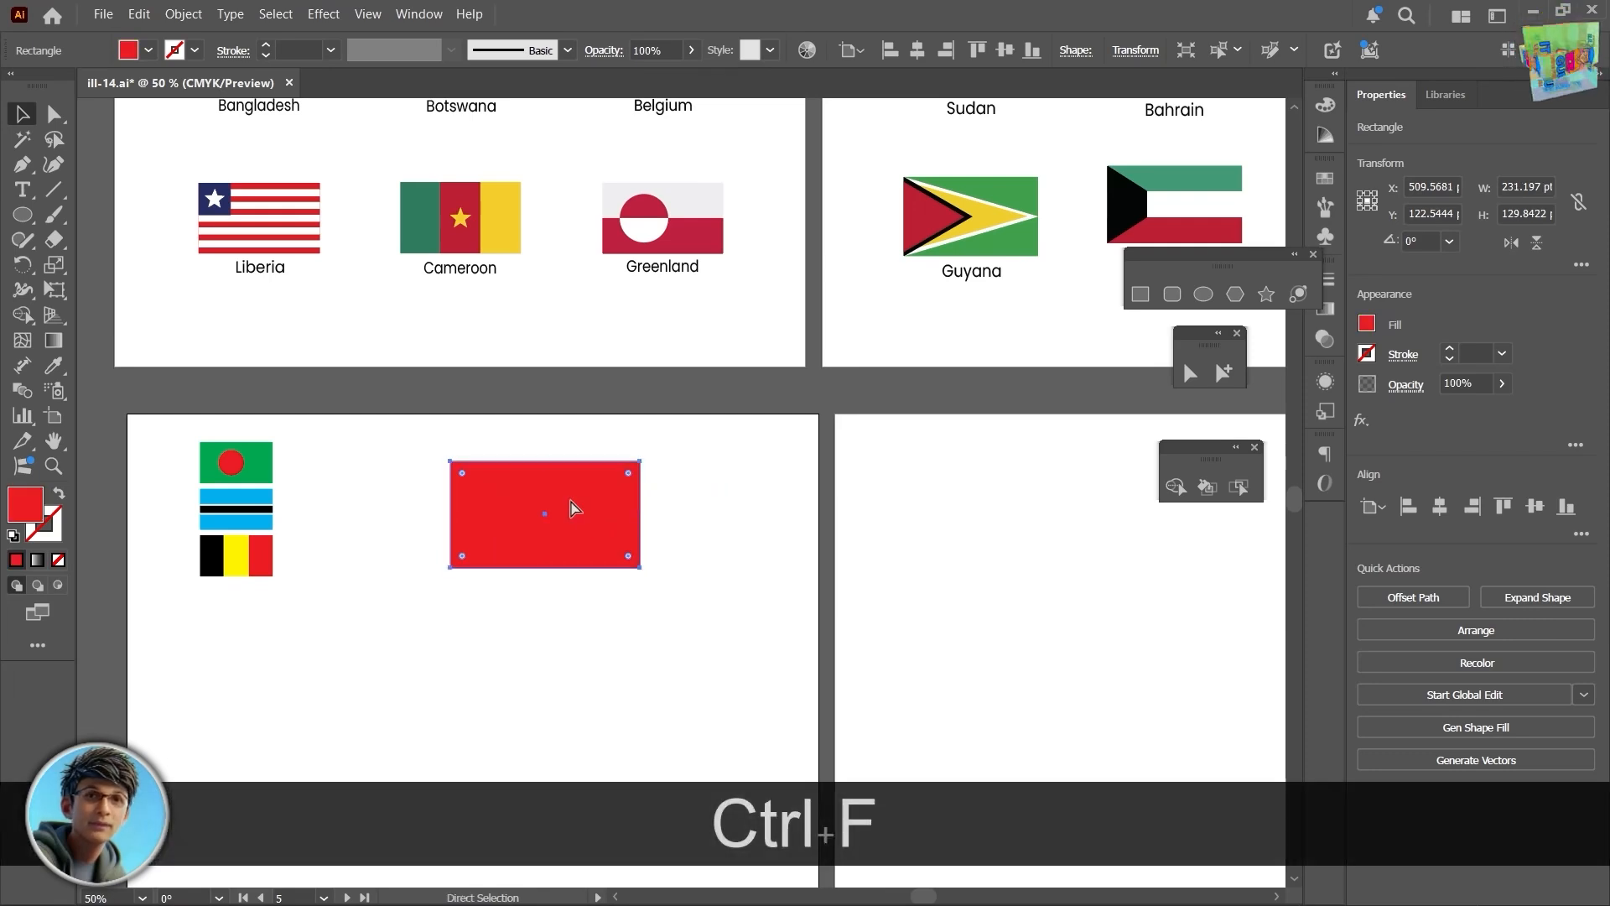
pyautogui.moveTo(545, 460); pyautogui.dragTo(562, 560)
pyautogui.click(1366, 324)
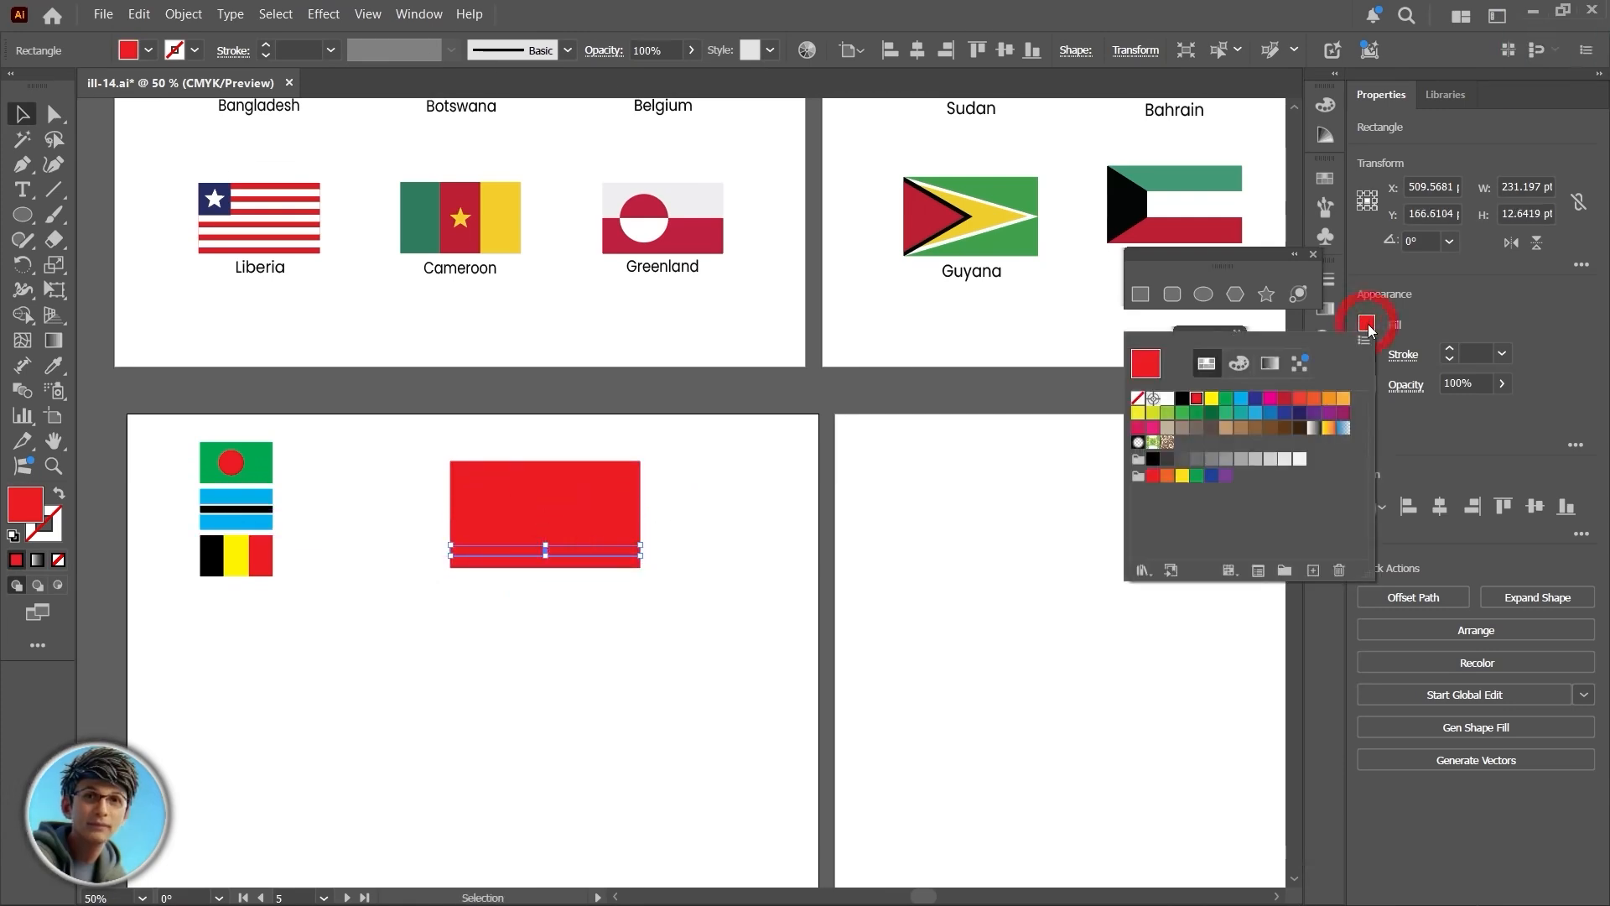
pyautogui.click(1167, 397)
pyautogui.click(534, 632)
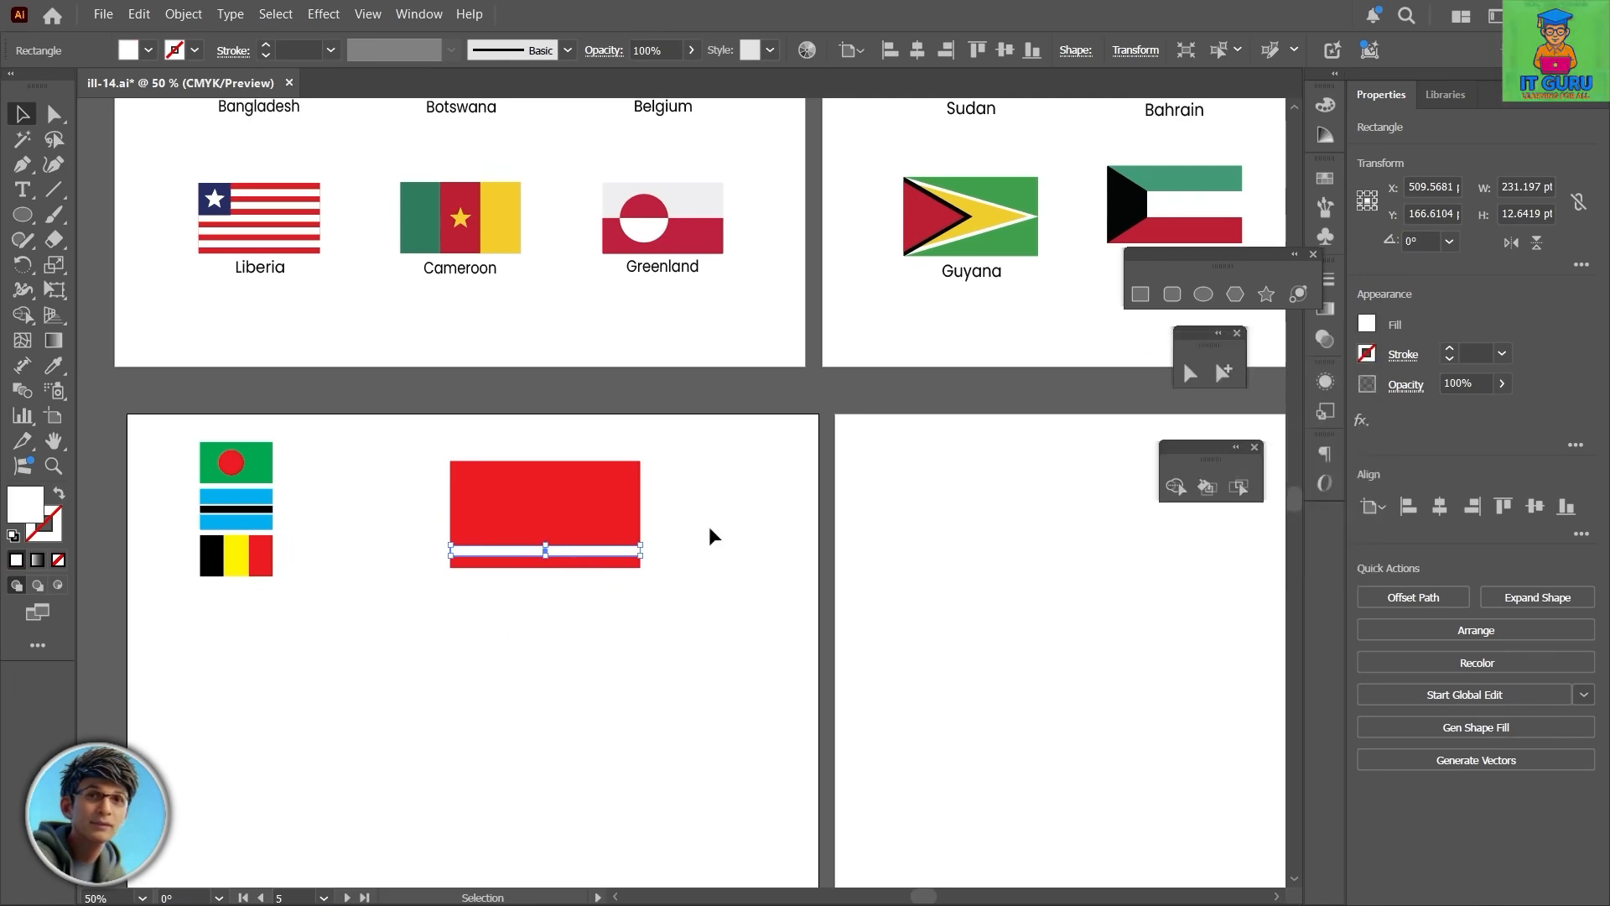
pyautogui.moveTo(565, 558); pyautogui.dragTo(579, 537)
pyautogui.press('Num_Lock')
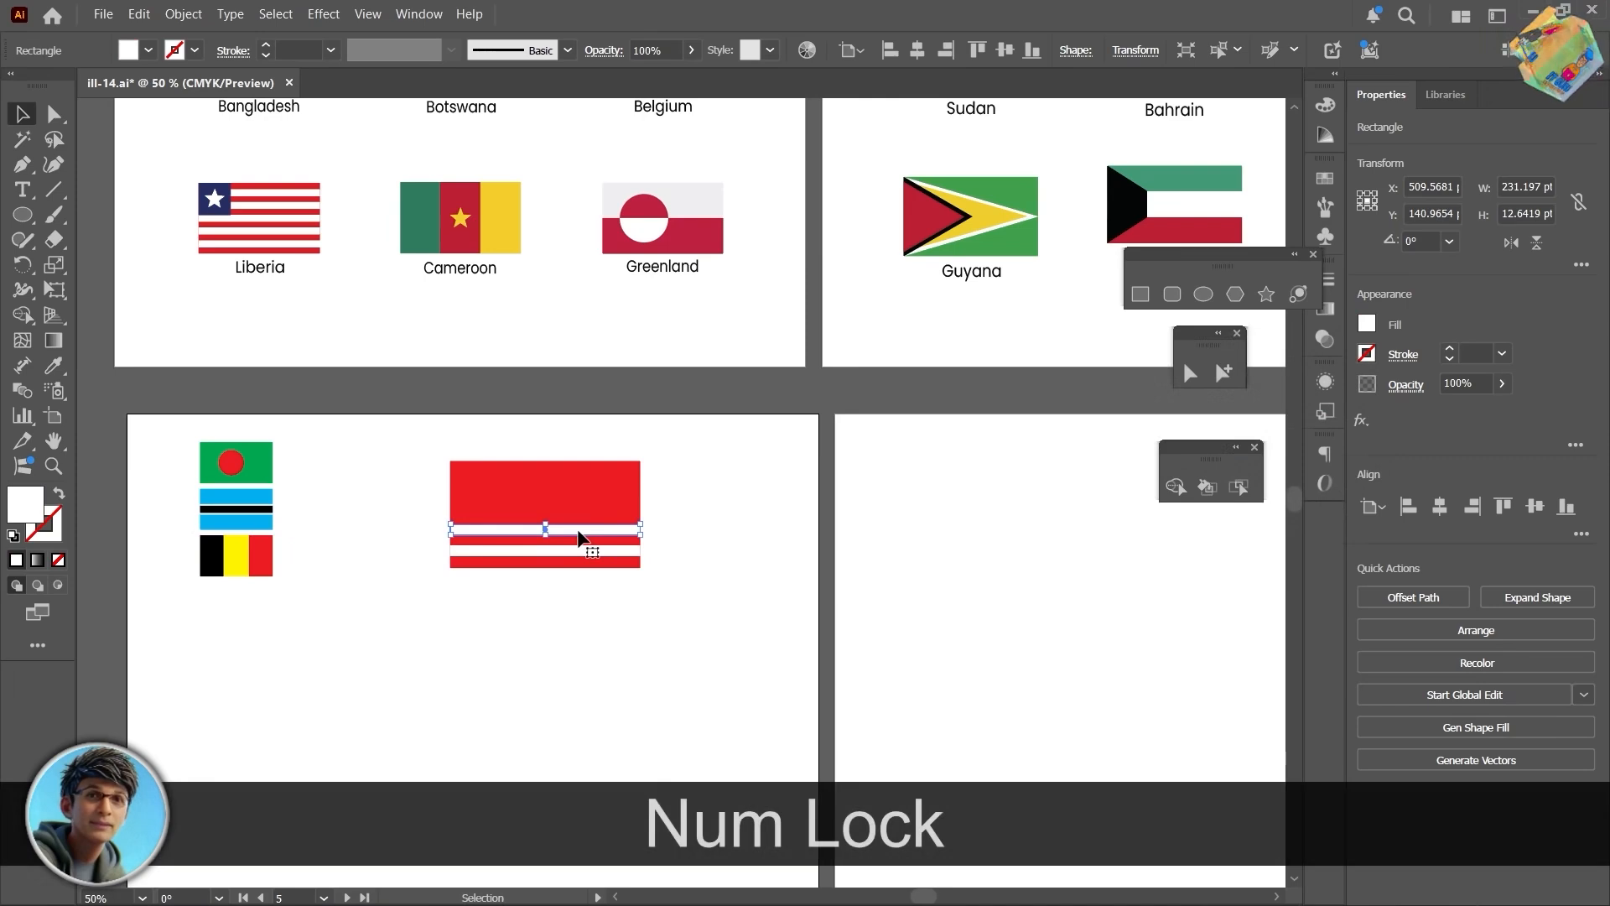
pyautogui.press('Delete')
# Step: Reduce the white stripe's height to about 8.4 pt and nudge it down toward the red rectangle's lower edge
pyautogui.scroll(2, 582, 539)
pyautogui.click(516, 575)
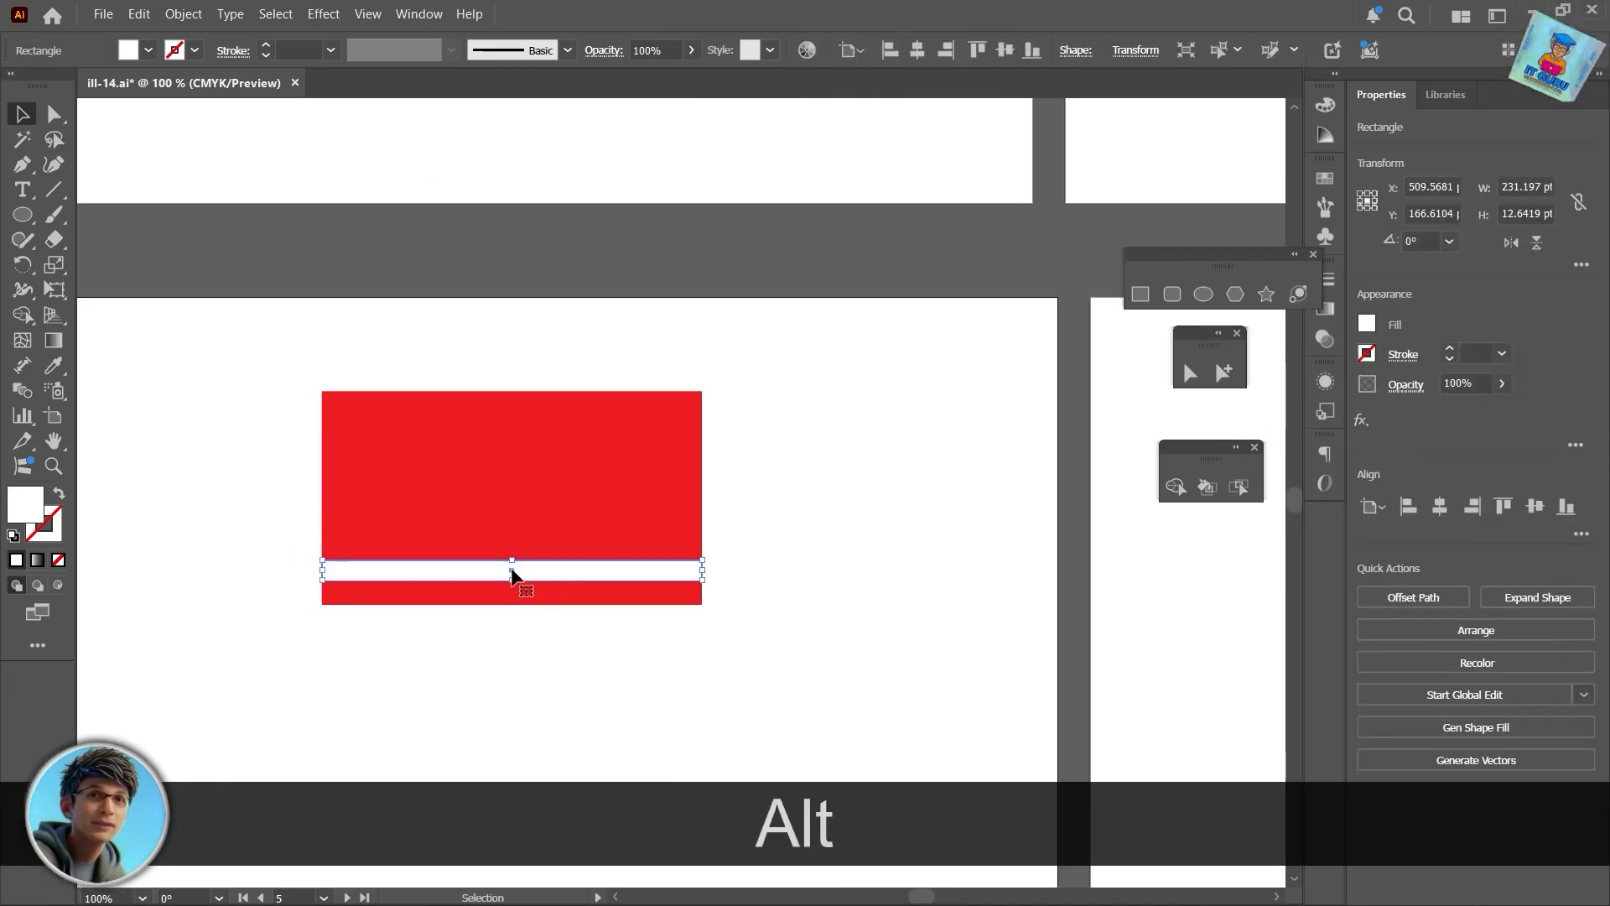
pyautogui.moveTo(512, 561); pyautogui.dragTo(521, 581)
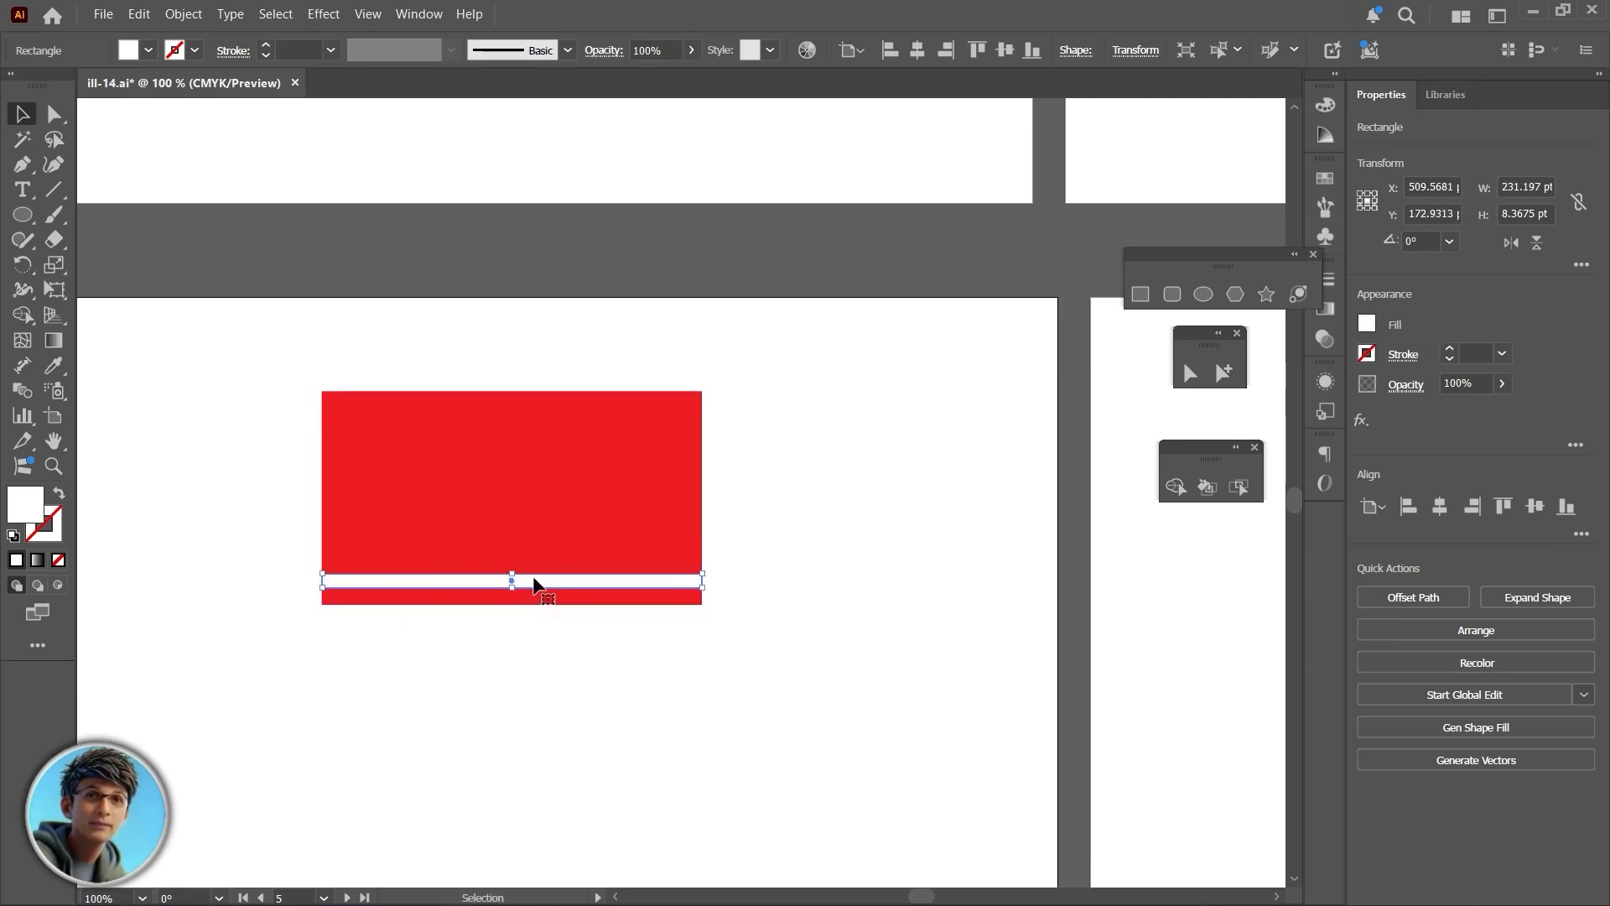
pyautogui.press('Down')
pyautogui.press('Down')
pyautogui.press('Down')
pyautogui.press('Up')
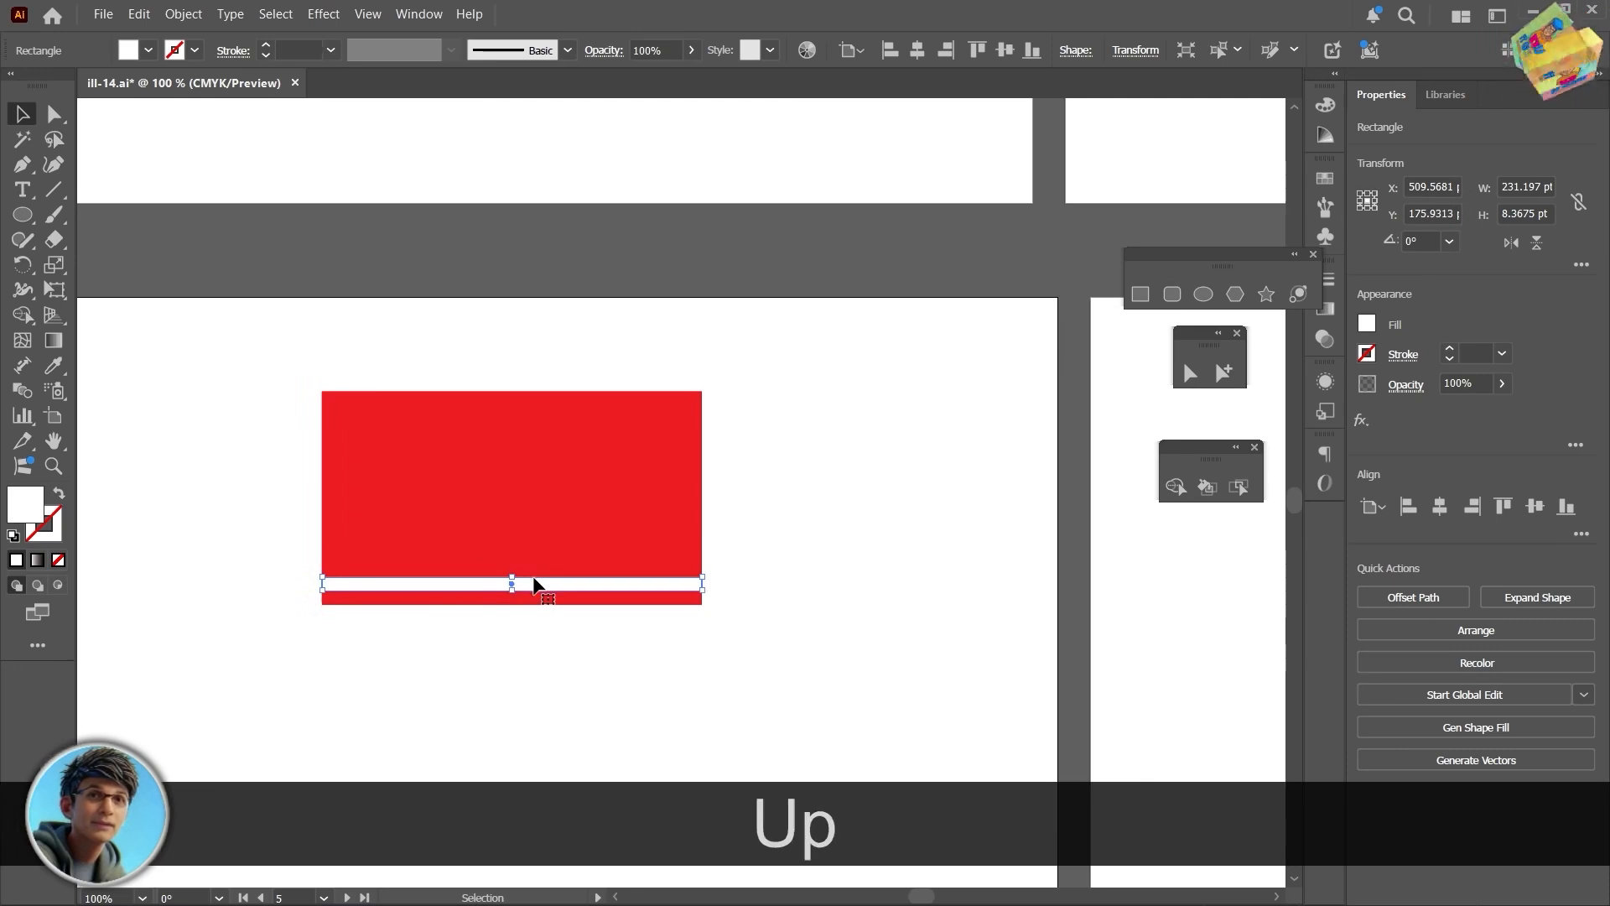
# Step: Duplicate the white stripe upward at even spacing until seven white stripes cover the red rectangle, deleting the surplus copy
pyautogui.click(540, 577)
pyautogui.click(536, 587)
pyautogui.moveTo(530, 584); pyautogui.dragTo(534, 563)
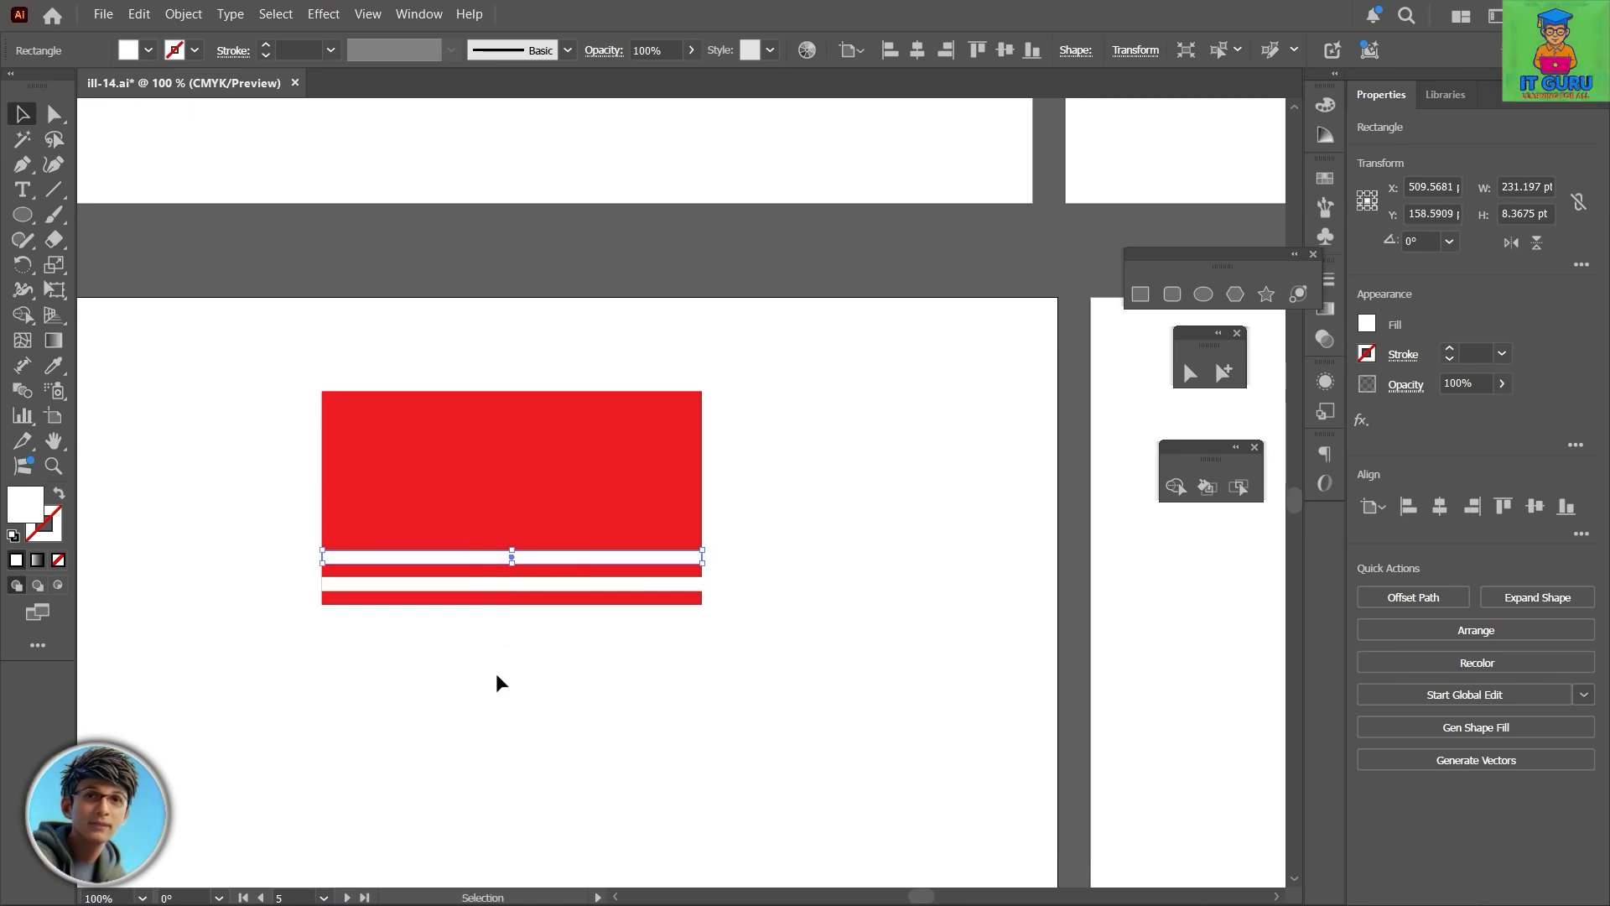
pyautogui.hotkey('ctrl', 'd')
pyautogui.hotkey('ctrl', 'd')
pyautogui.hotkey('ctrl', 'd')
pyautogui.hotkey('ctrl', 'd')
pyautogui.hotkey('ctrl', 'd')
pyautogui.hotkey('ctrl', 'd')
pyautogui.press('Delete')
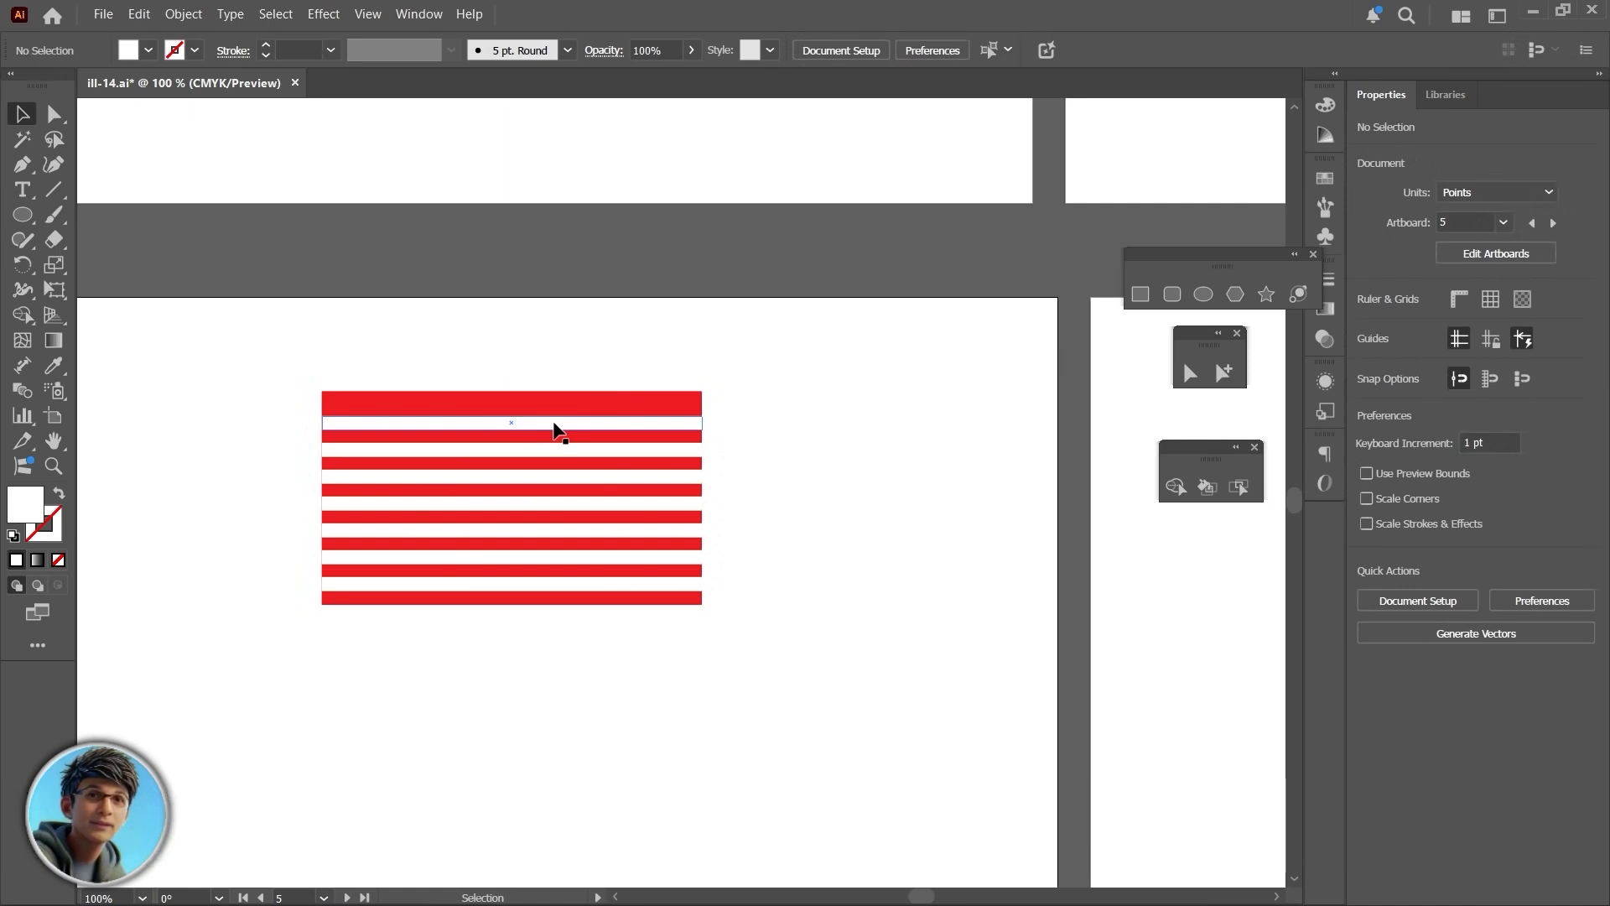
# Step: Draw a square of about 48 pt from the striped flag's upper-left corner
pyautogui.scroll(-2, 765, 562)
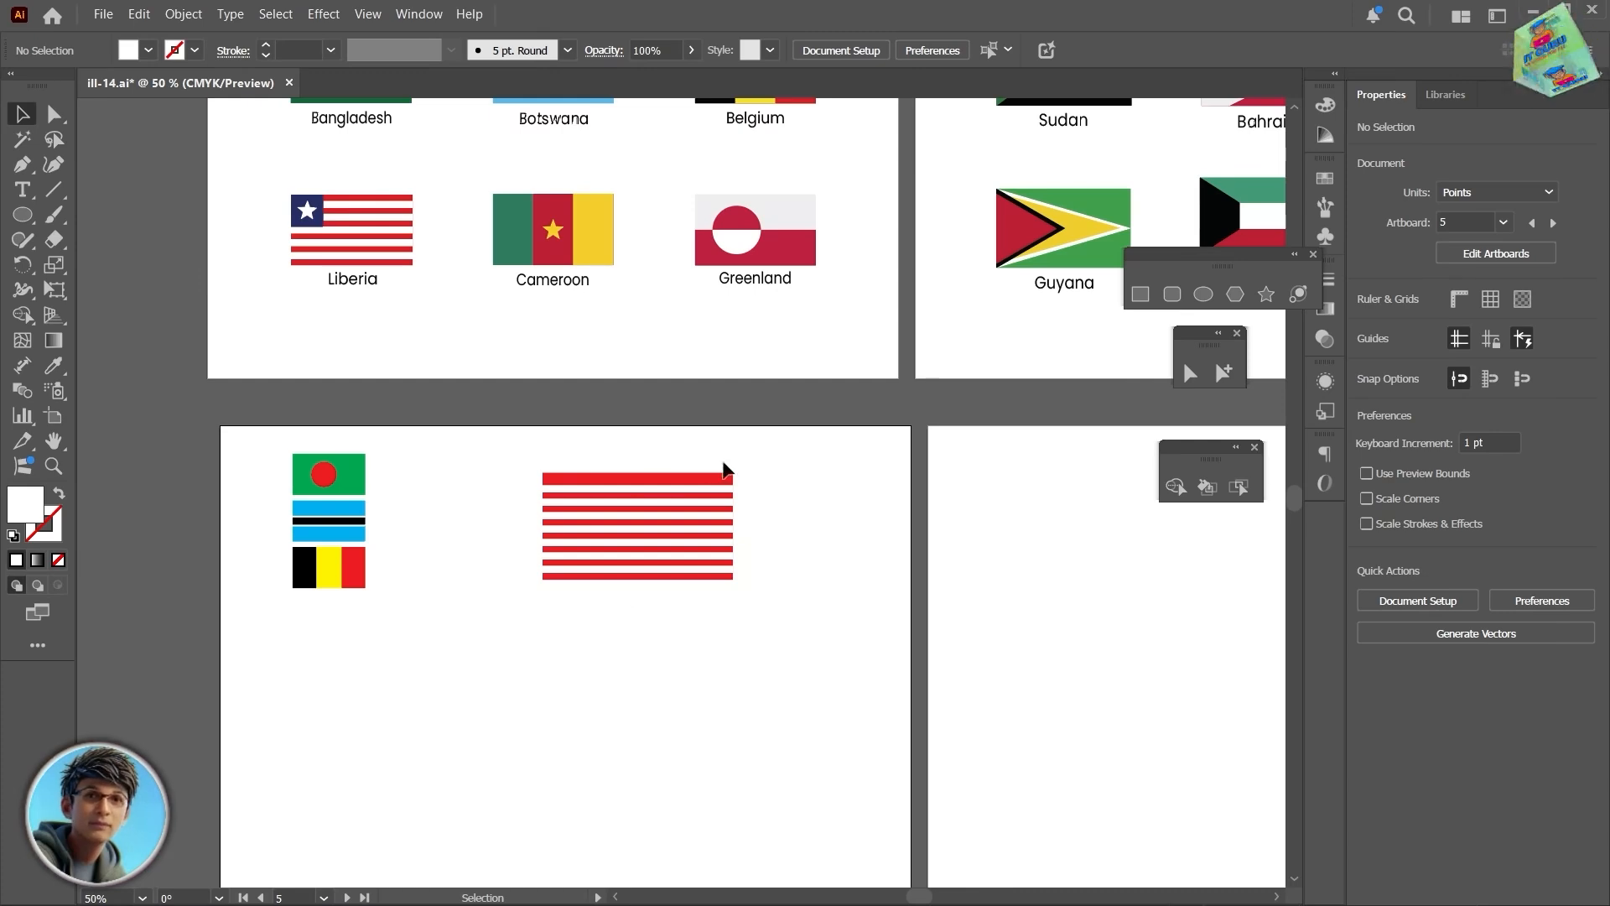
pyautogui.click(1140, 294)
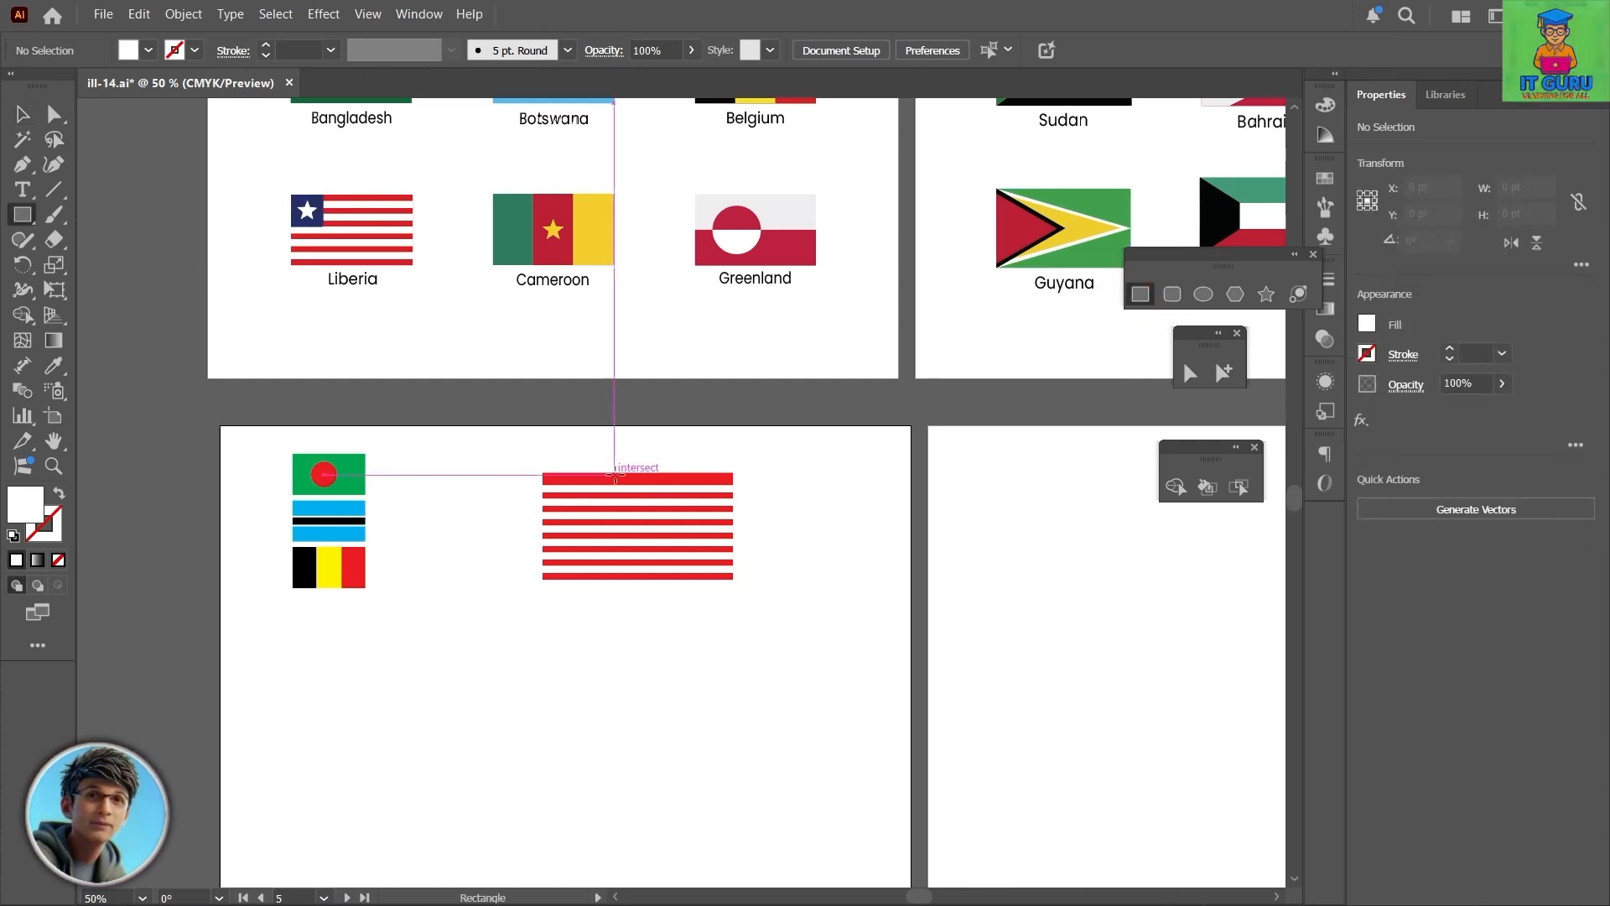
pyautogui.keyDown('alt'); pyautogui.scroll(2, 545, 477); pyautogui.keyUp('alt')
pyautogui.moveTo(541, 467); pyautogui.dragTo(618, 507)
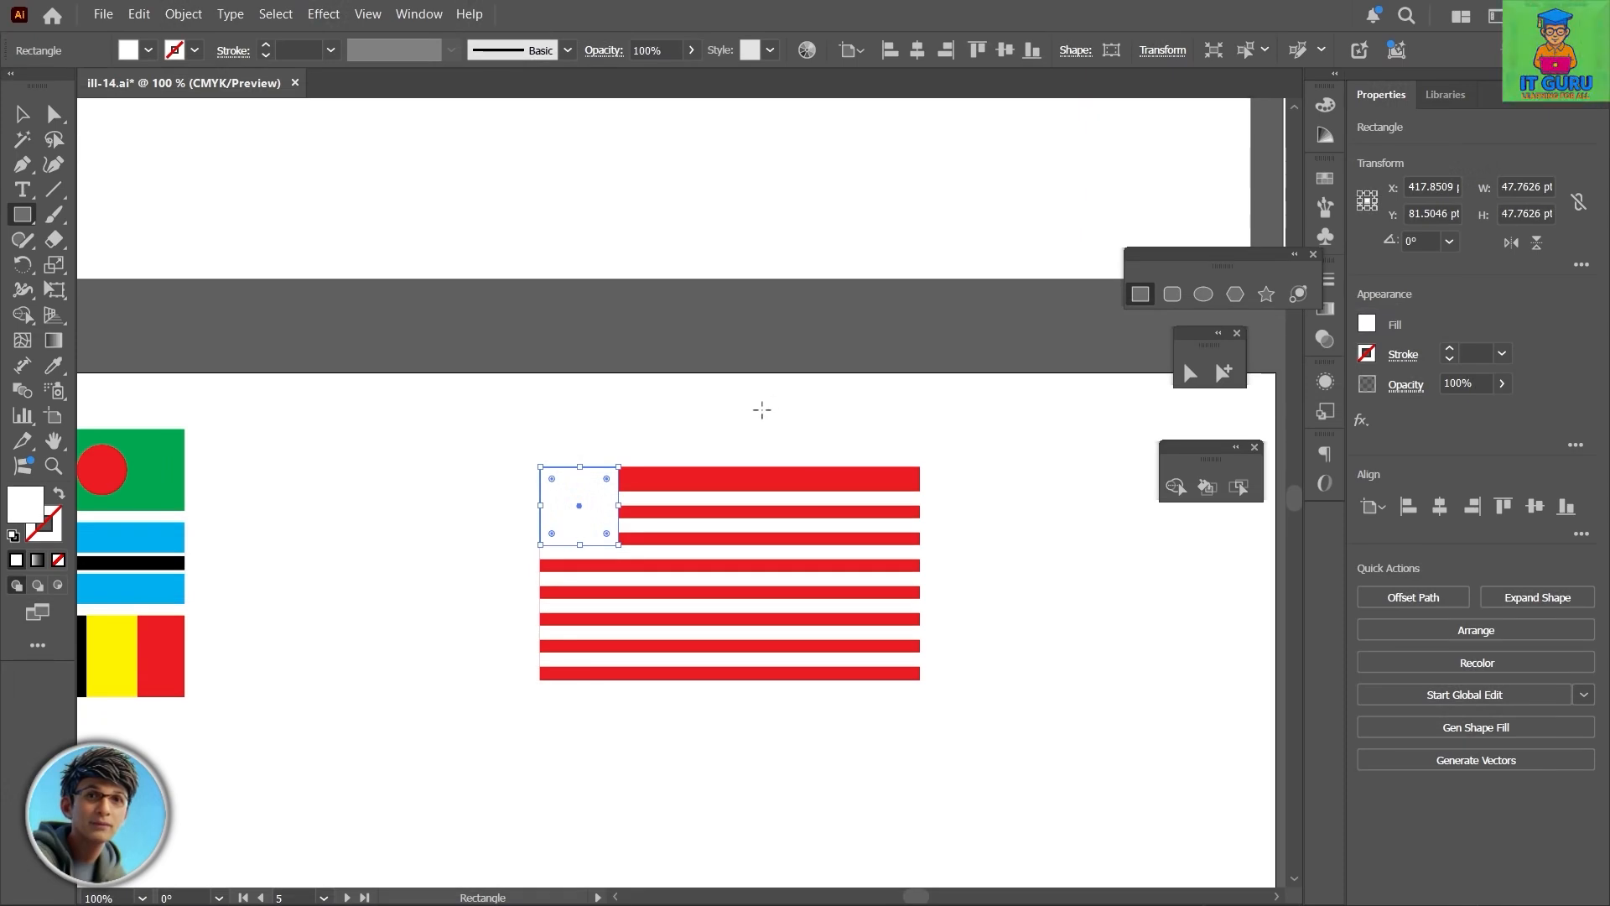
# Step: Create a white five-pointed star about 32 by 30 pt and place it over the flag's corner square
pyautogui.scroll(4, 748, 421)
pyautogui.keyDown('alt'); pyautogui.scroll(-1, 1033, 539); pyautogui.keyUp('alt')
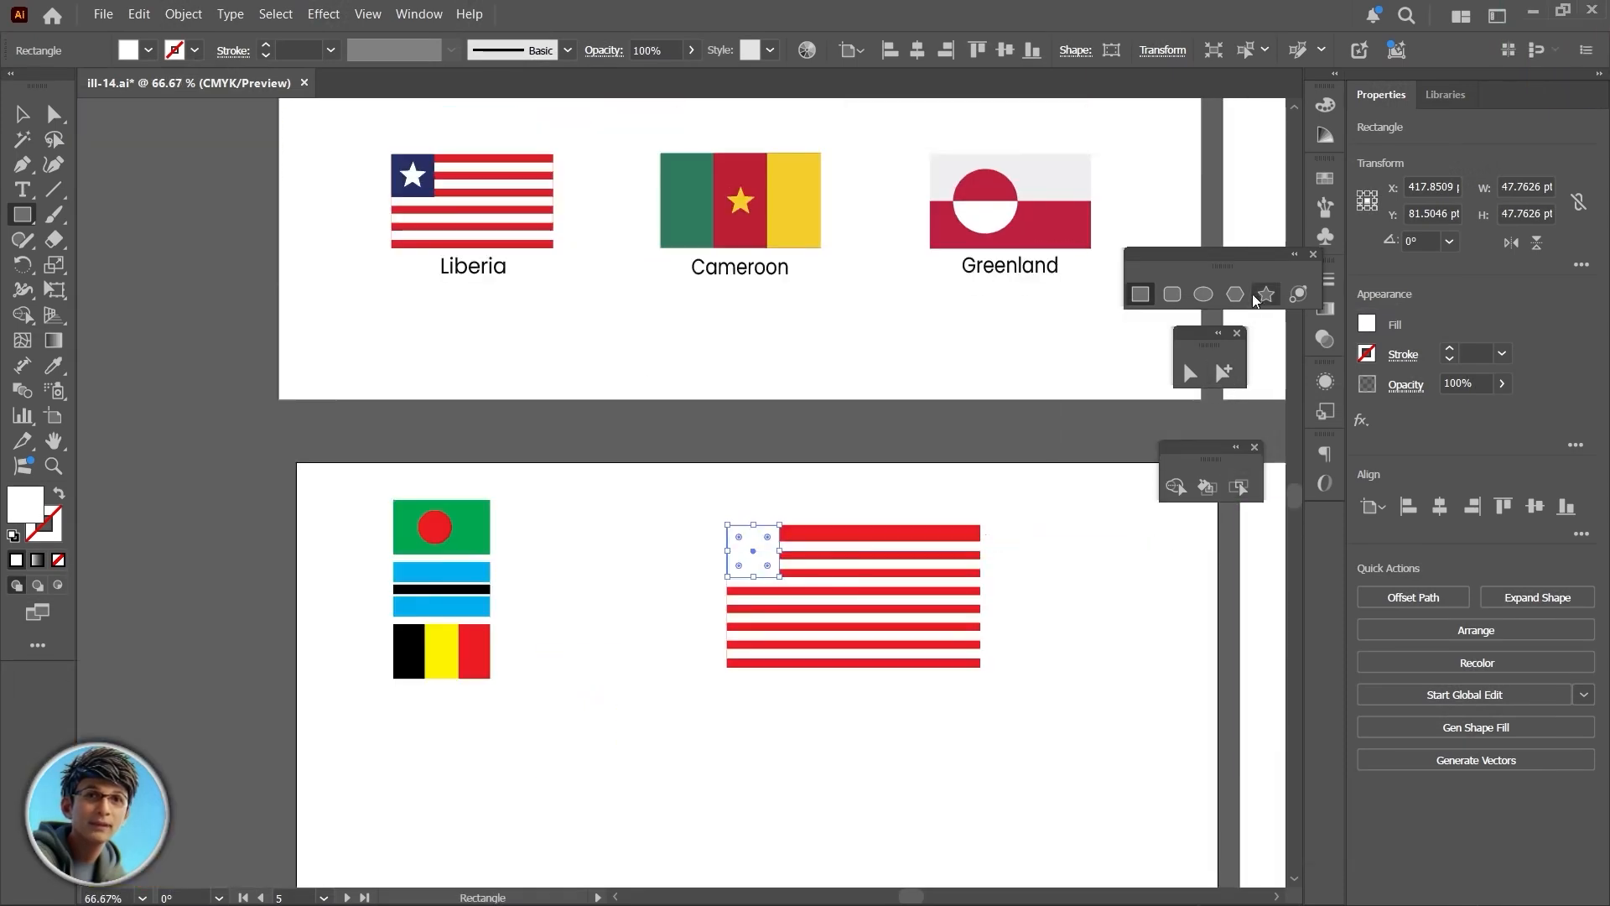
pyautogui.click(1267, 294)
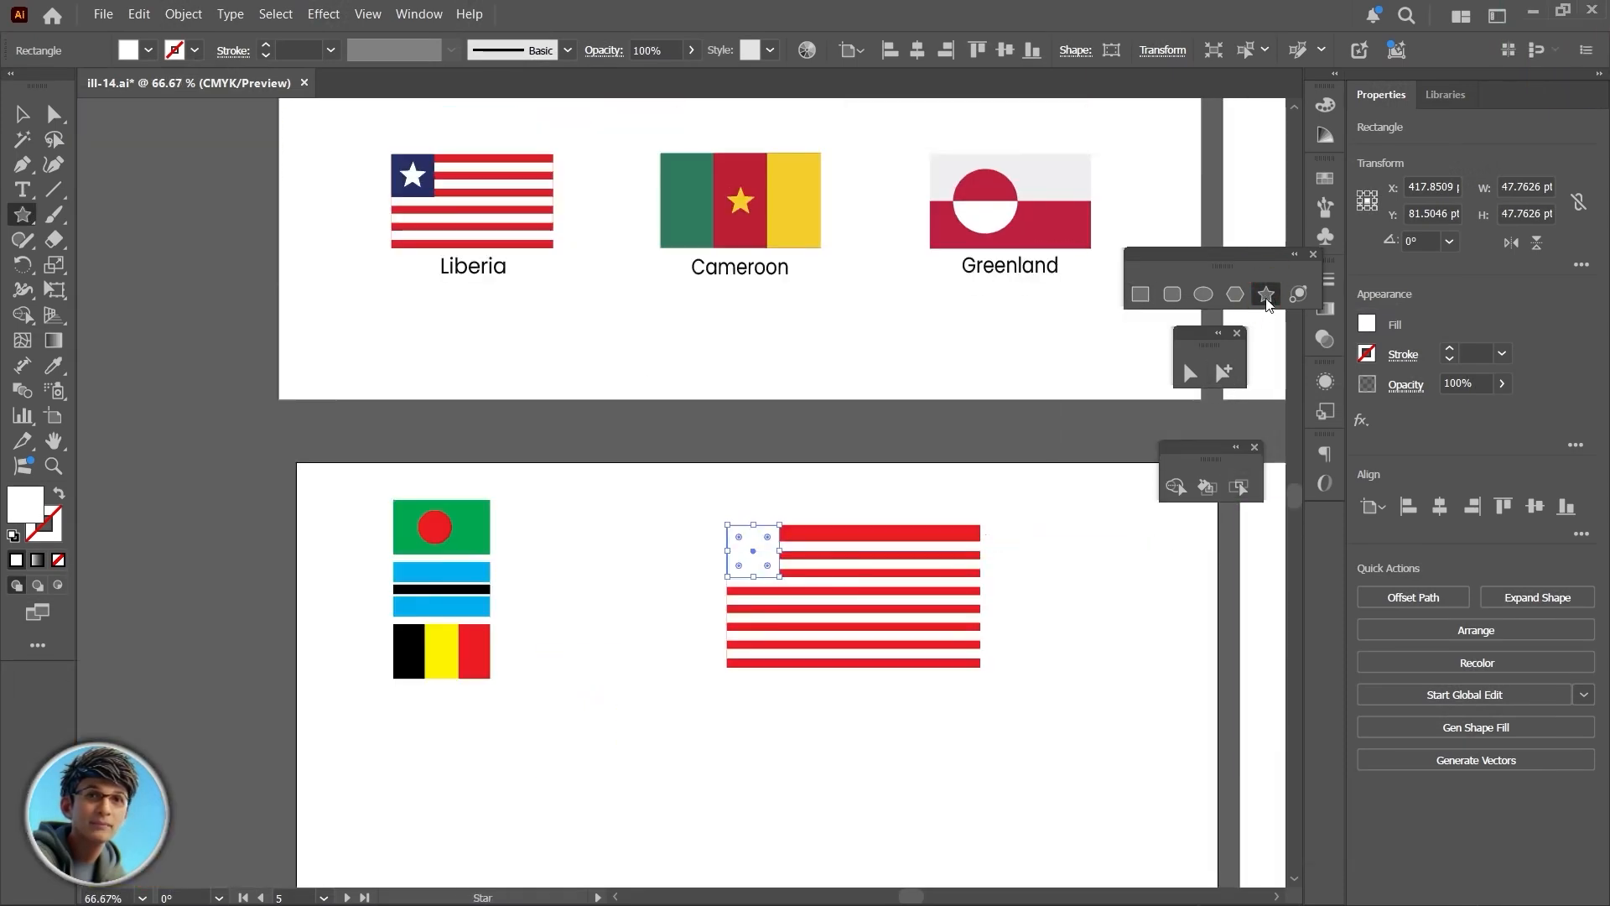
pyautogui.click(1082, 633)
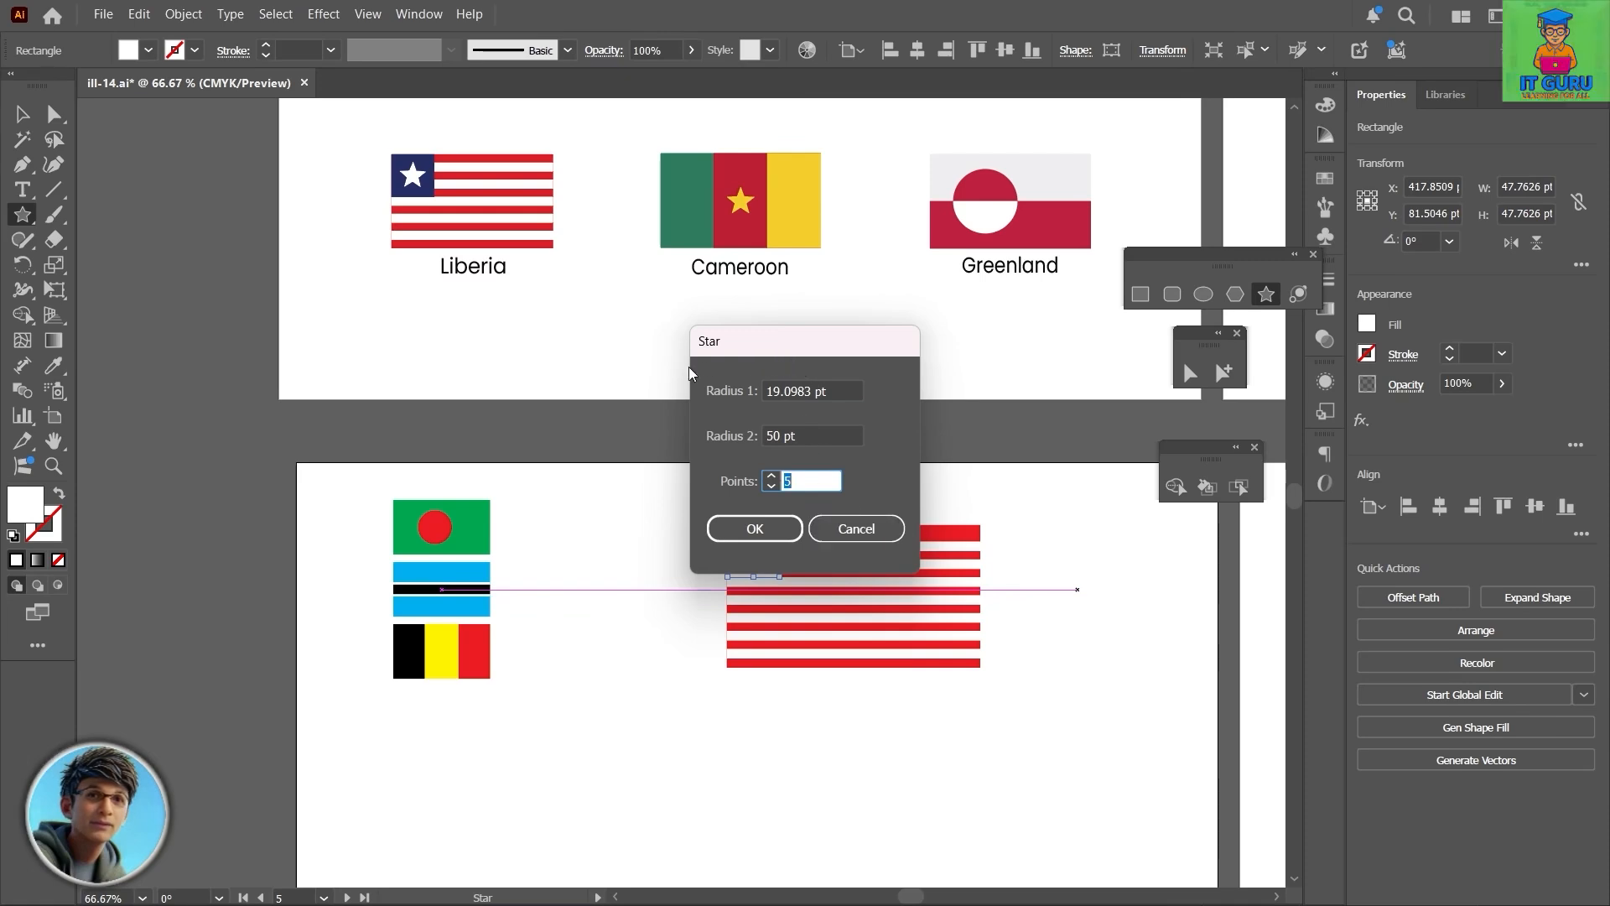
pyautogui.click(755, 528)
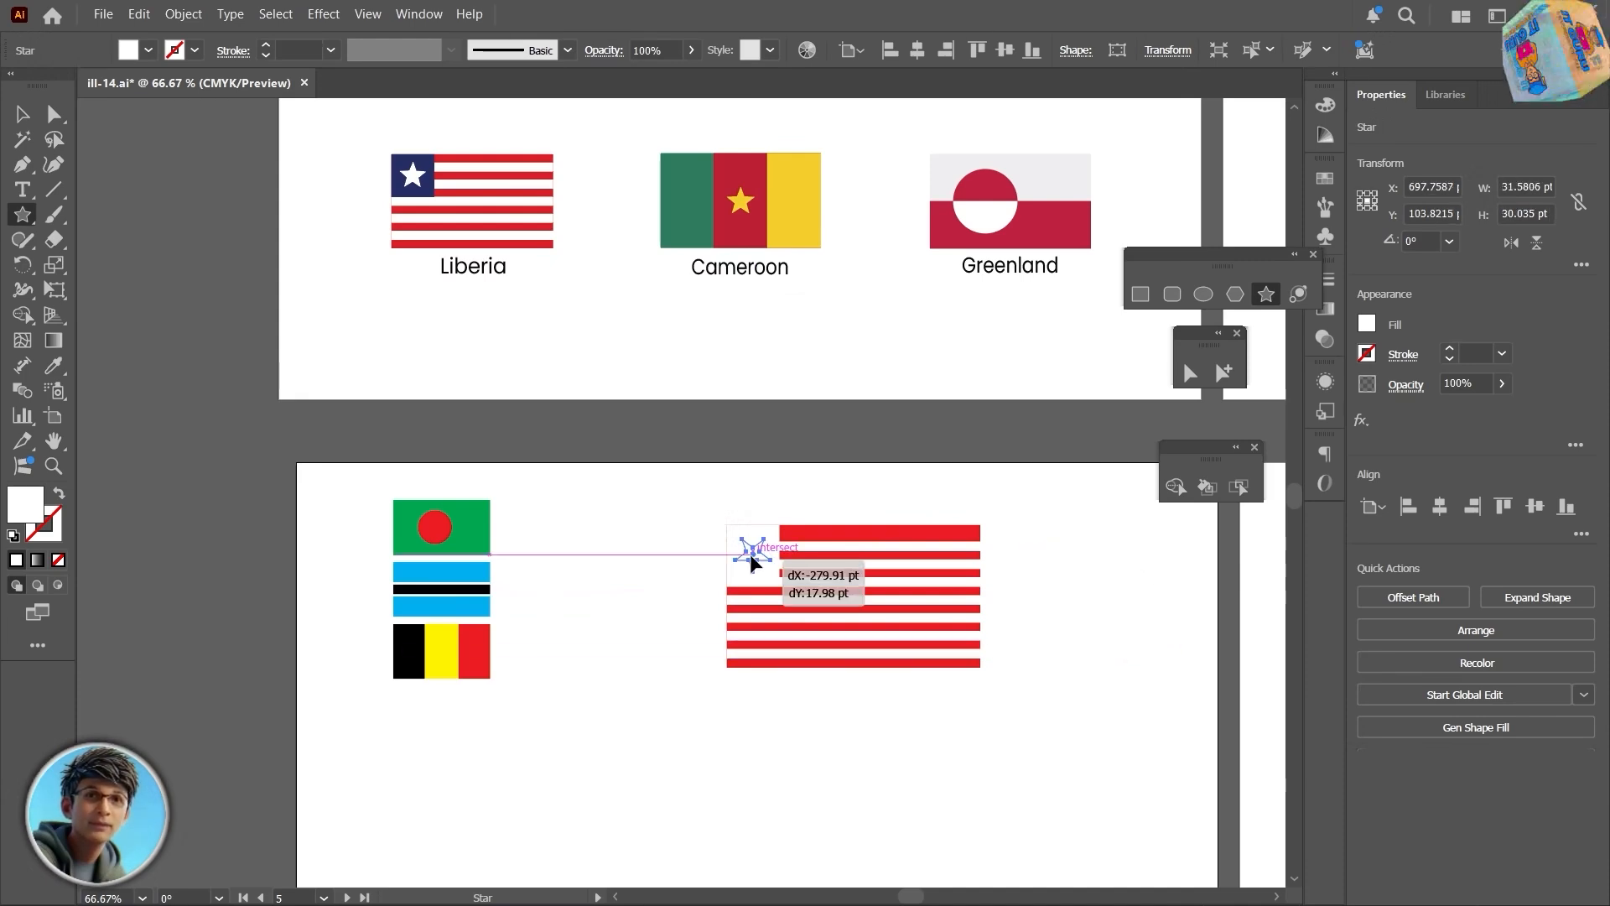
pyautogui.moveTo(750, 554); pyautogui.dragTo(751, 555)
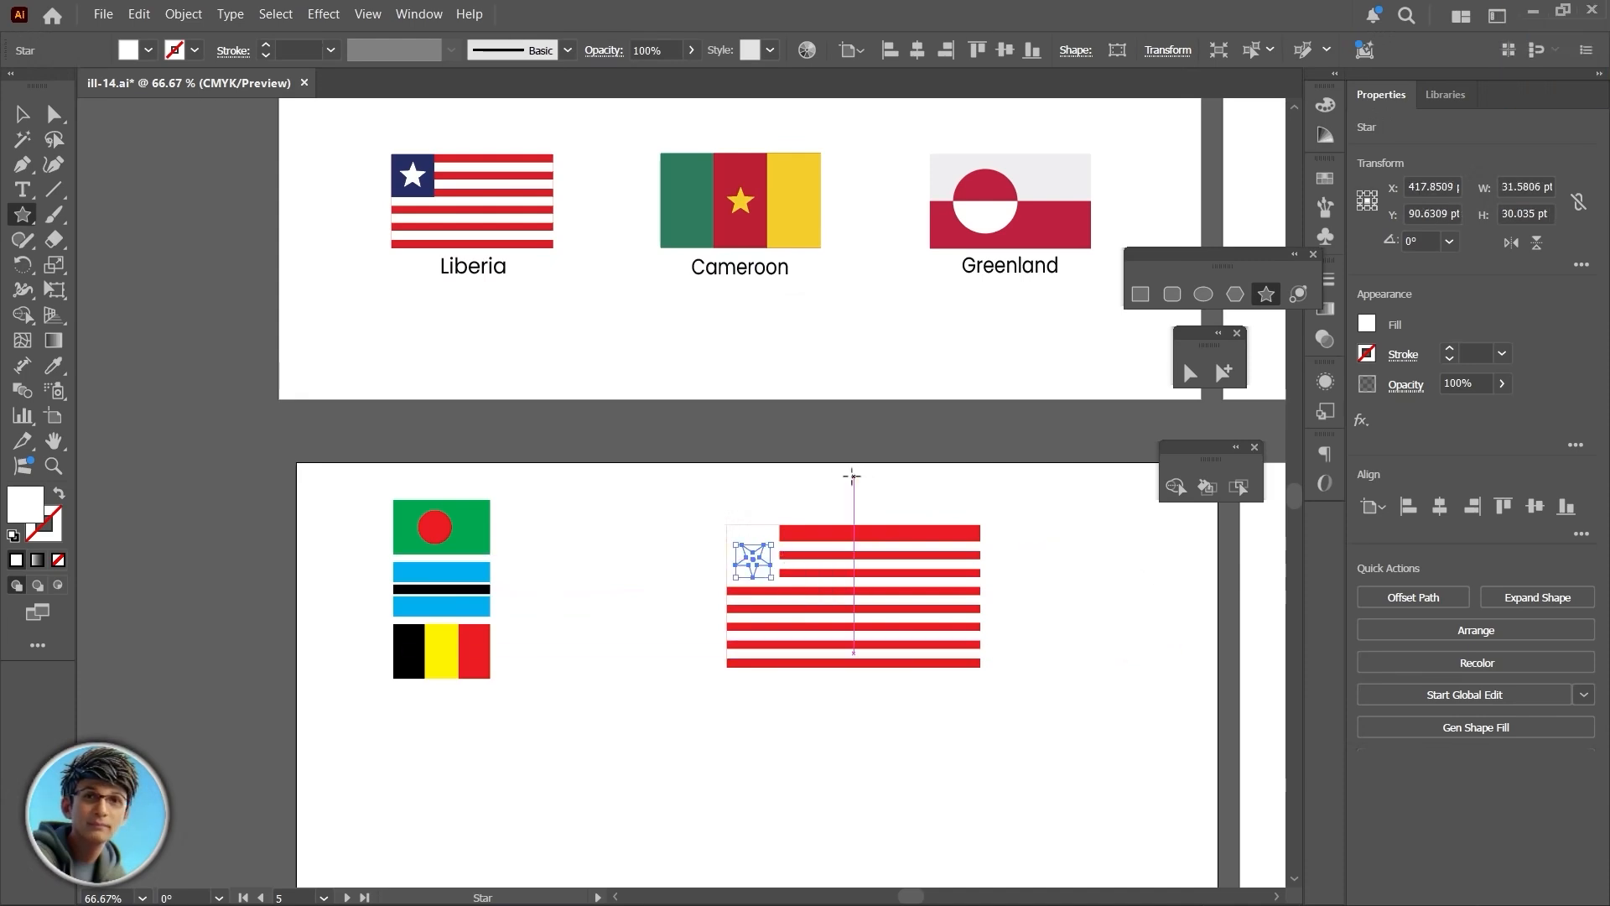
pyautogui.press('v')
pyautogui.click(819, 478)
# Step: Fill the corner square with dark blue and center the white star inside it
pyautogui.click(765, 544)
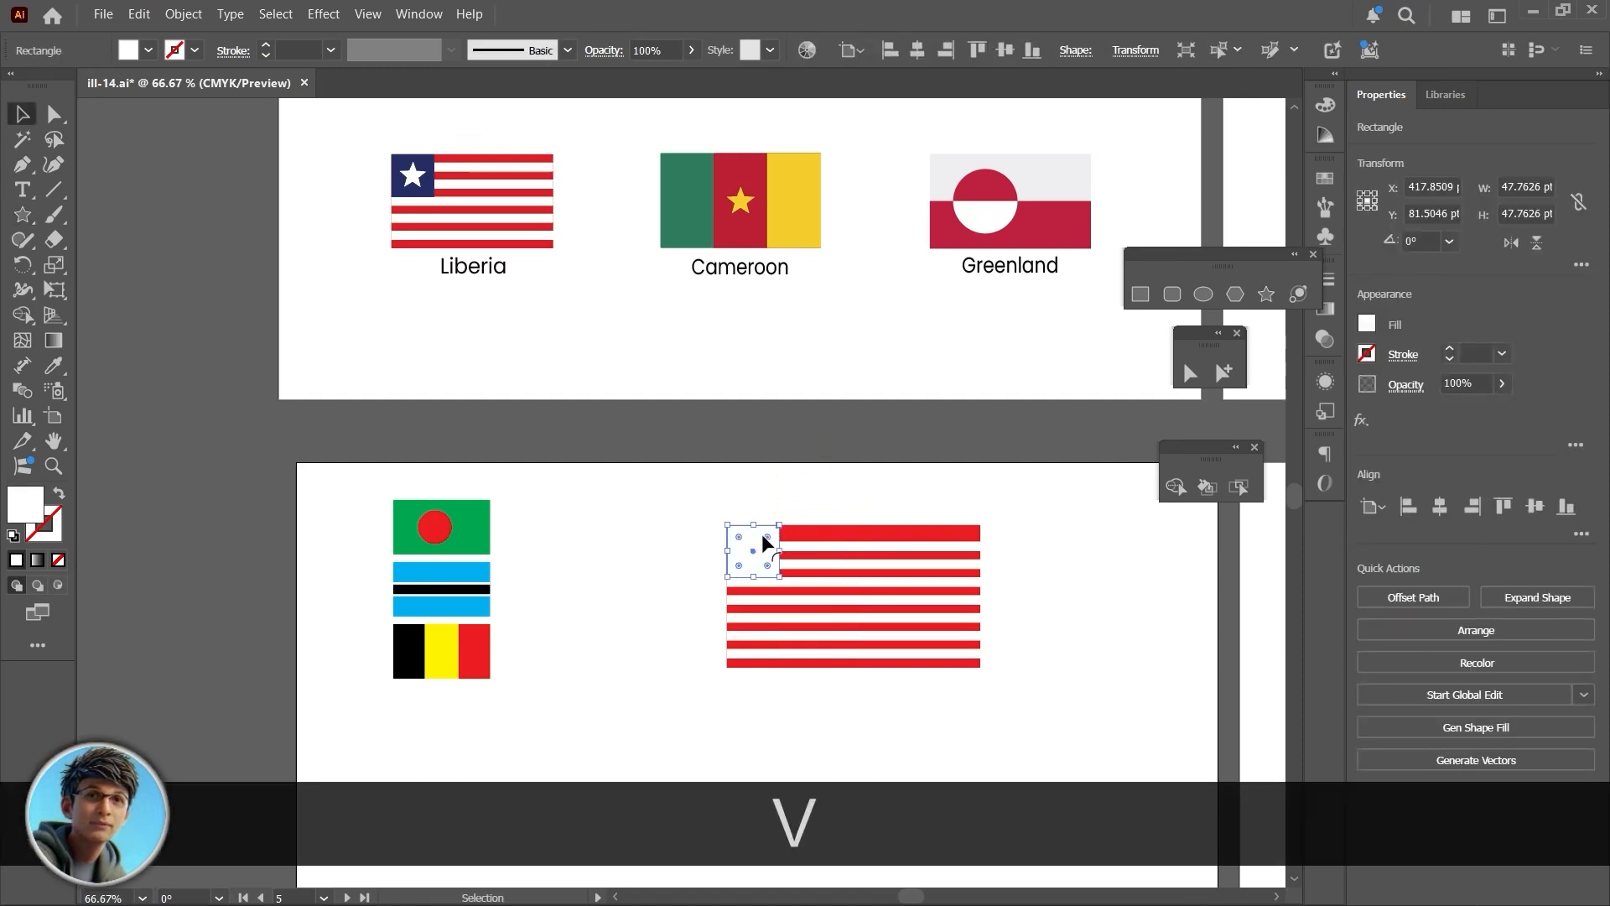
pyautogui.click(1366, 325)
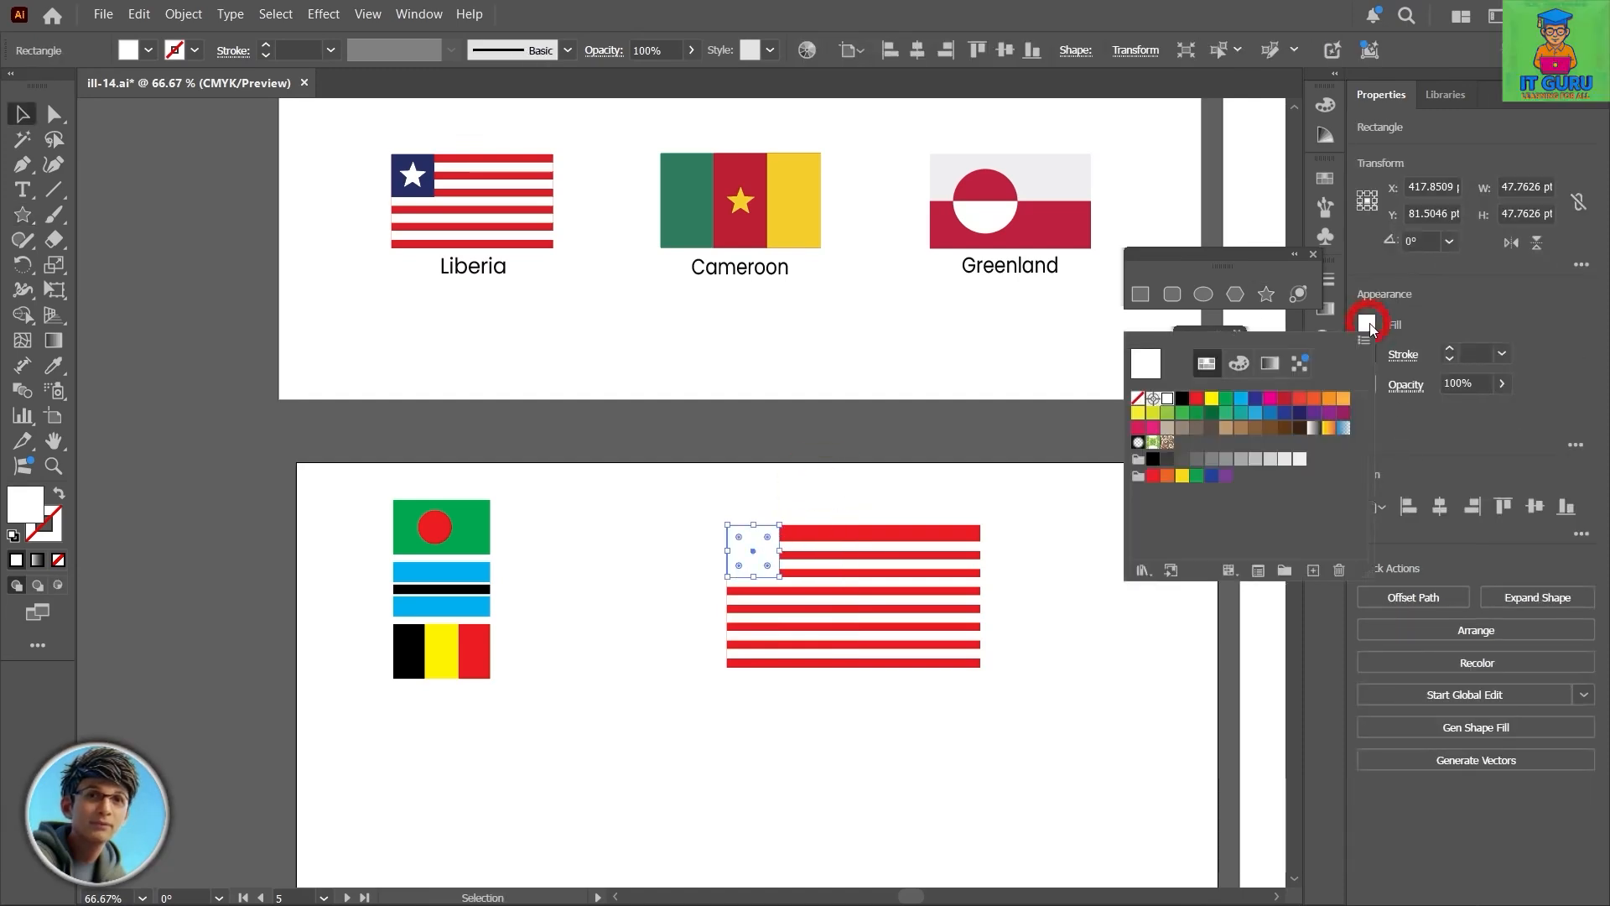
pyautogui.click(1257, 400)
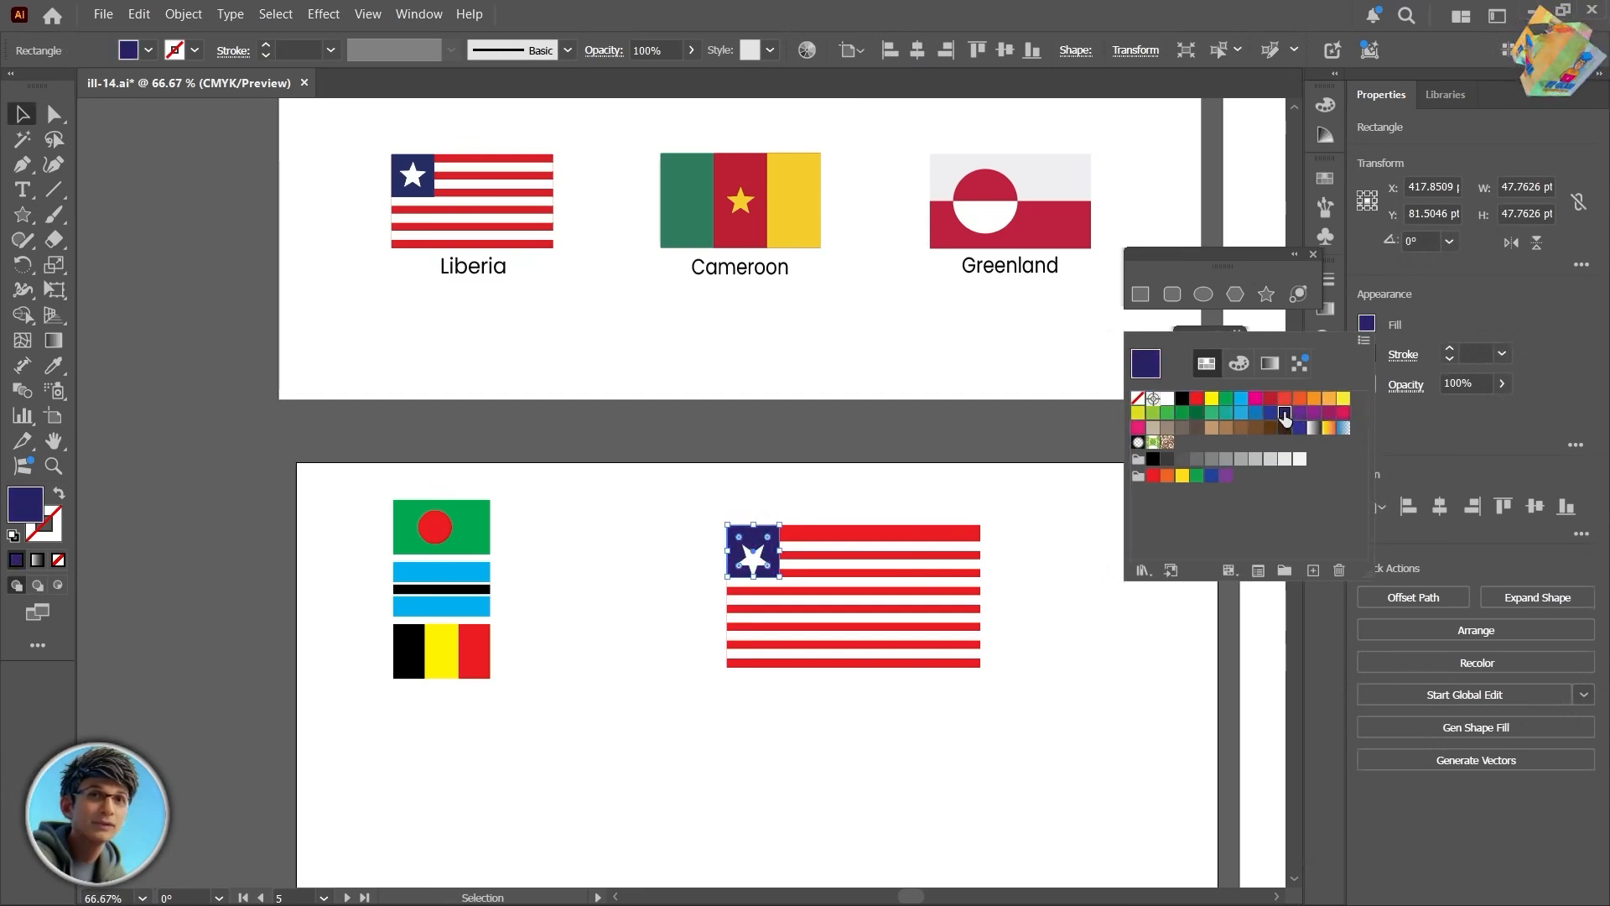
pyautogui.moveTo(753, 563); pyautogui.dragTo(753, 555)
pyautogui.click(779, 736)
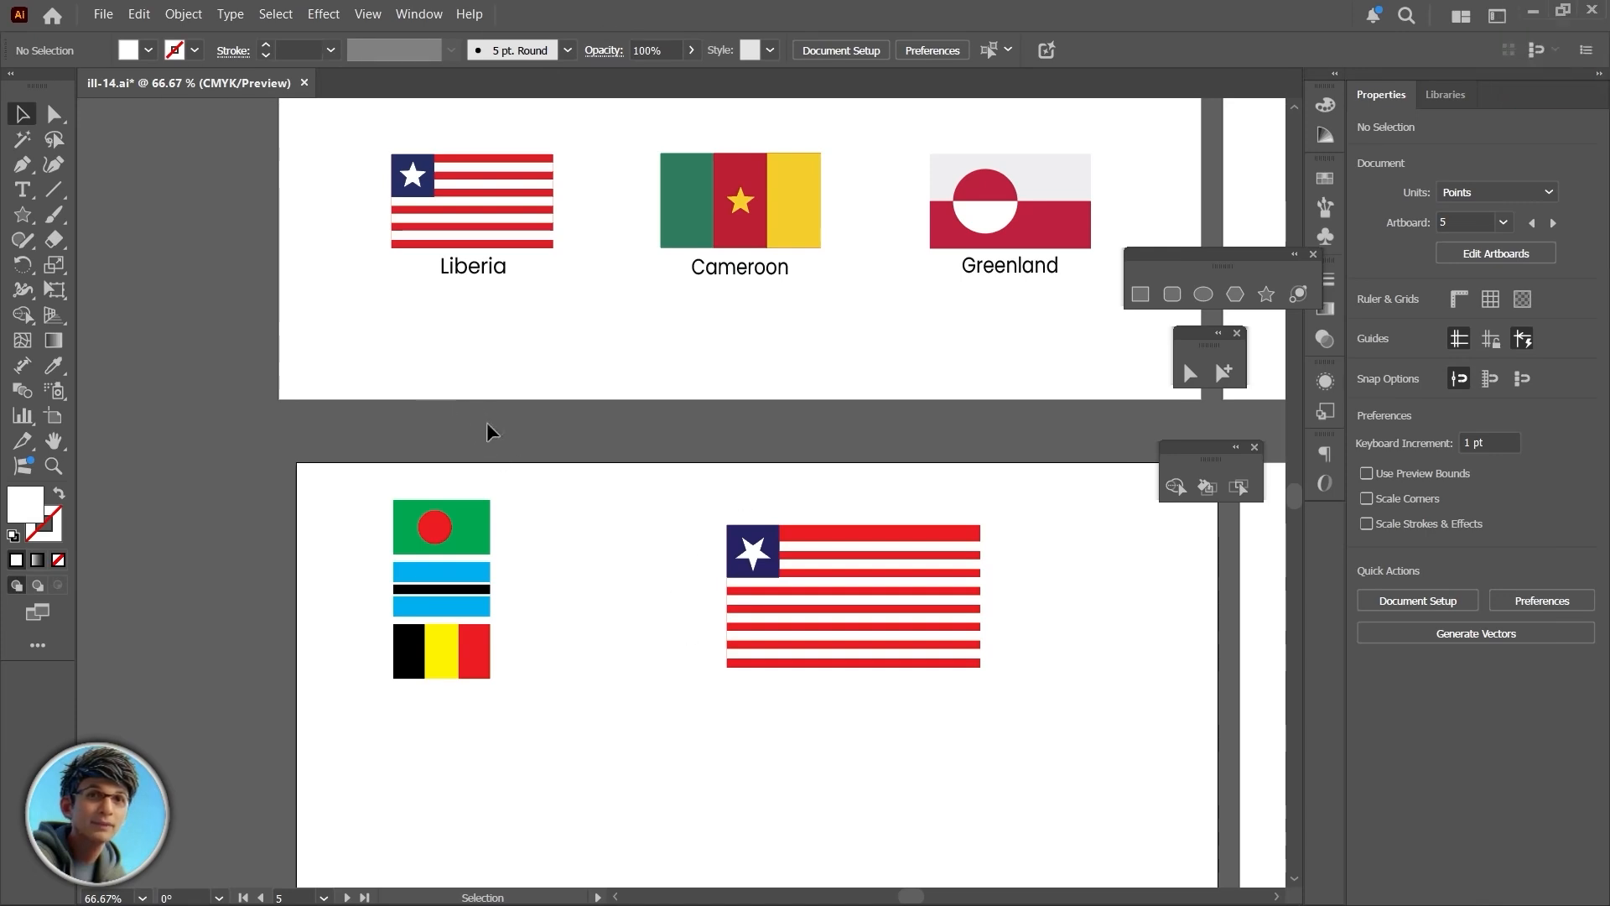
# Step: Scale the whole Liberia flag down to the other flags' width and place it directly below the Belgian flag
pyautogui.moveTo(1024, 496); pyautogui.dragTo(696, 699)
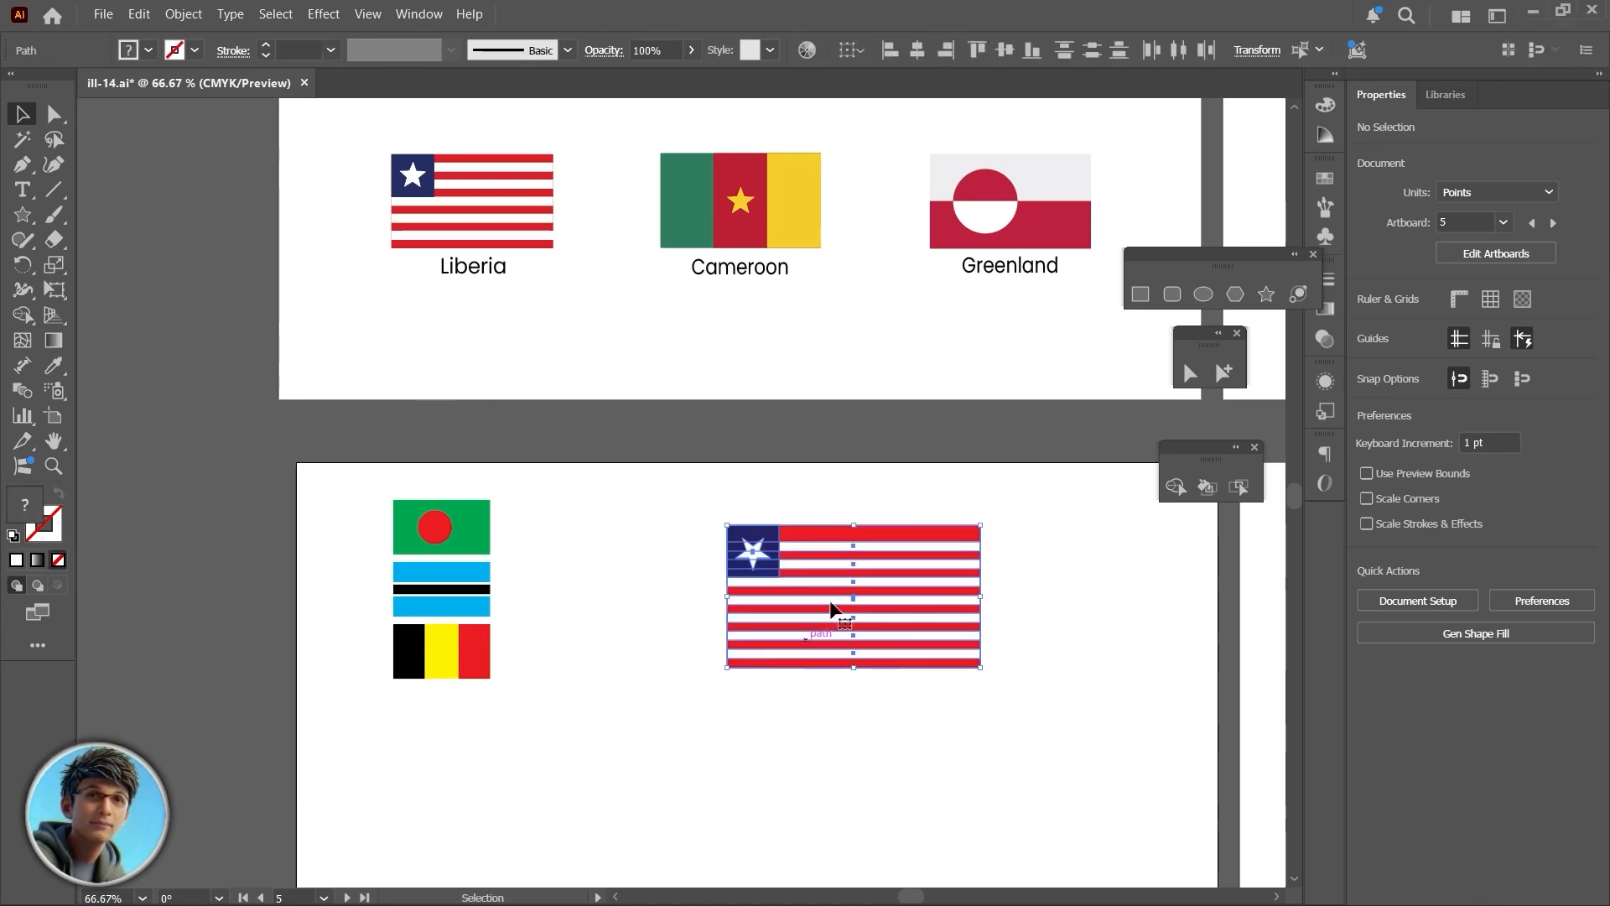
pyautogui.moveTo(981, 666); pyautogui.dragTo(853, 608)
pyautogui.moveTo(841, 598); pyautogui.dragTo(448, 743)
pyautogui.click(622, 534)
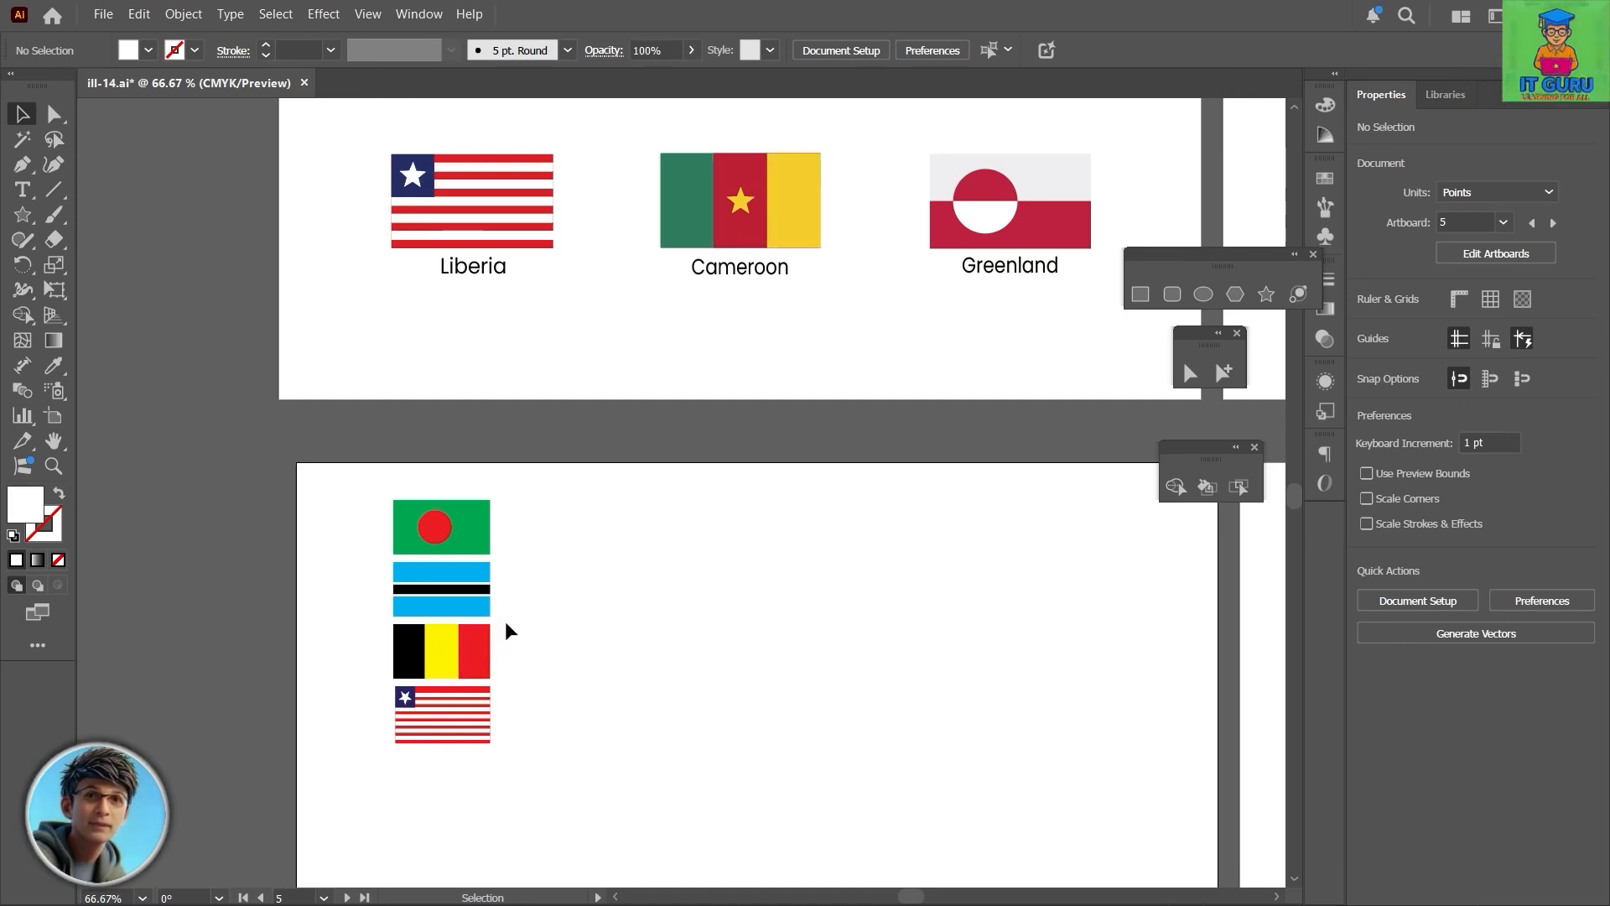
# Step: Duplicate the Belgian flag to its right and enlarge the copy to about 179 by 88 pt
pyautogui.moveTo(383, 675); pyautogui.dragTo(649, 559)
pyautogui.moveTo(757, 561); pyautogui.dragTo(859, 607)
pyautogui.click(917, 555)
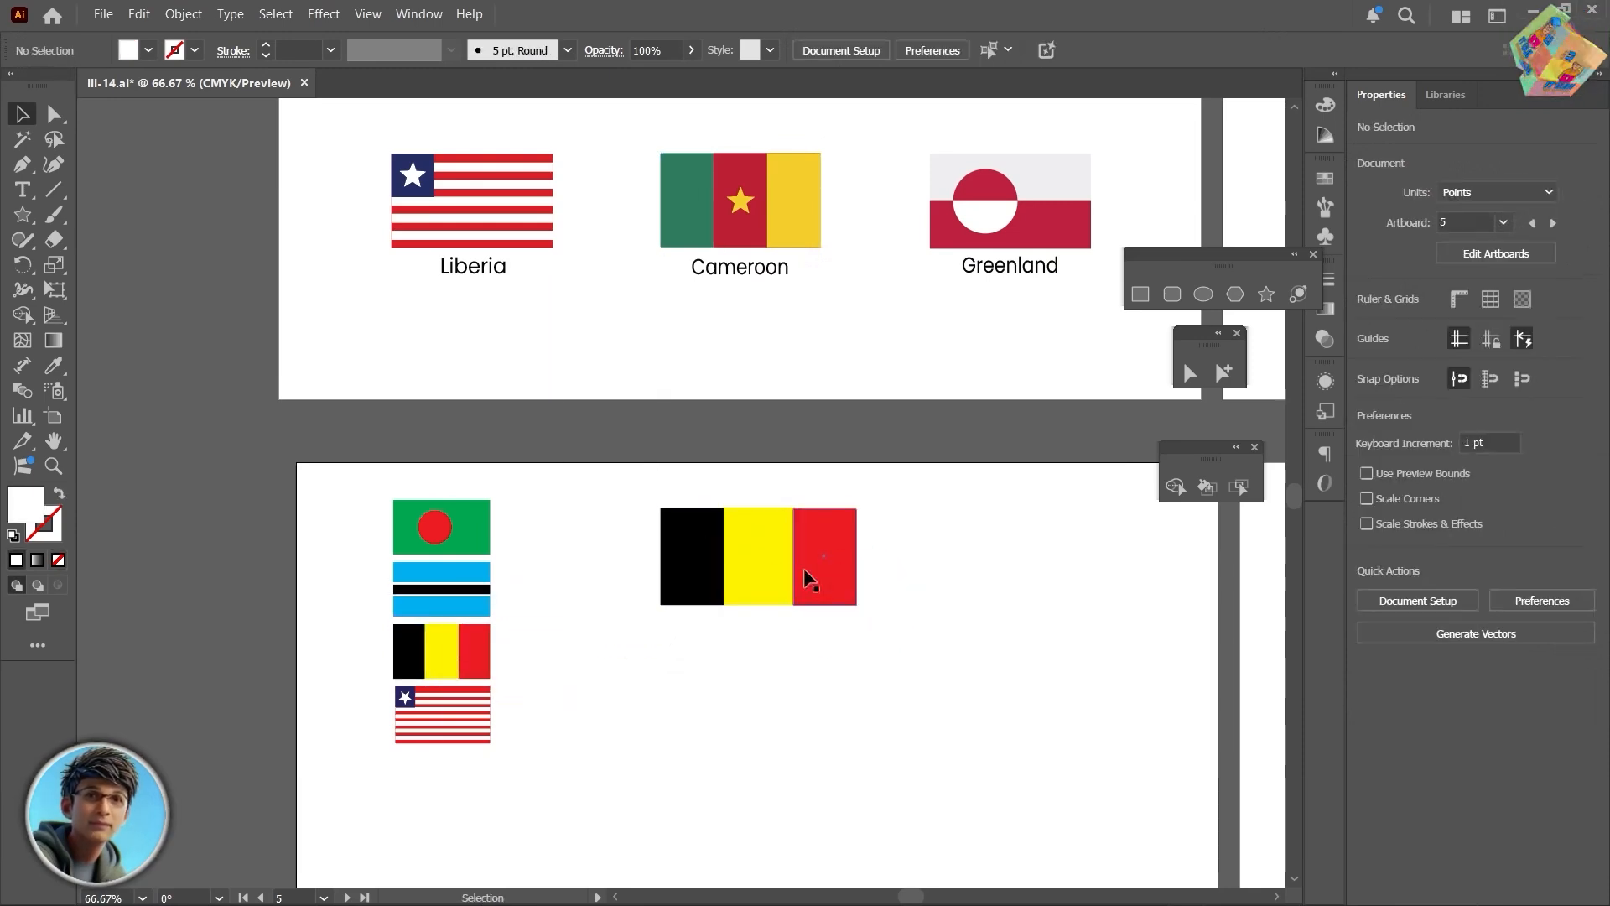
# Step: Fill the enlarged copy's yellow base rectangle with red
pyautogui.click(759, 584)
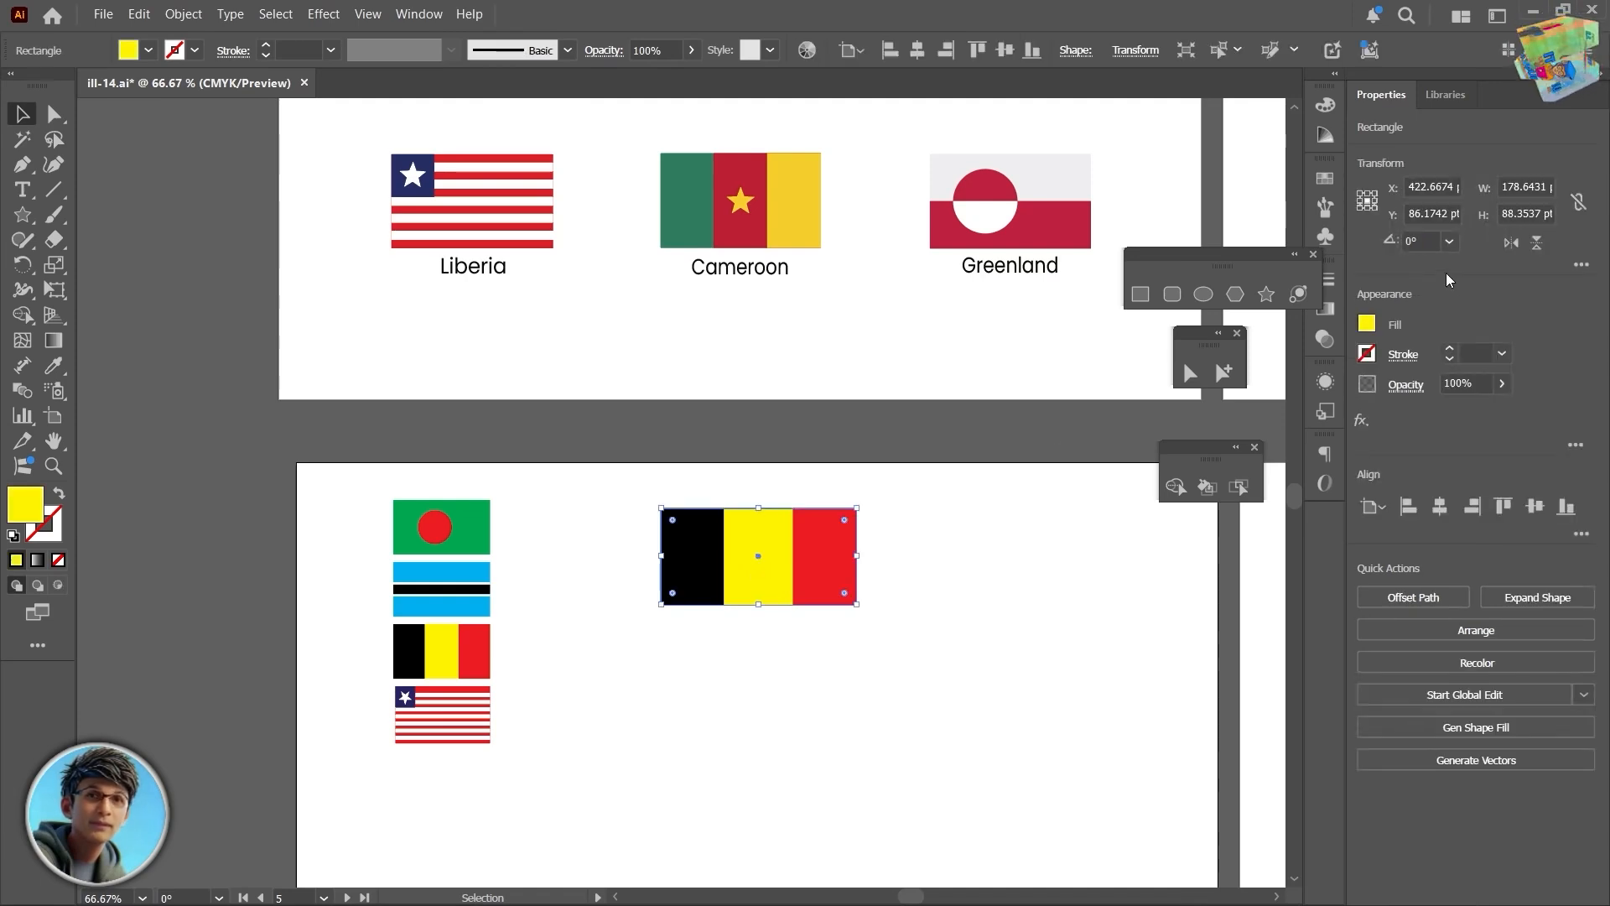
pyautogui.click(1366, 324)
pyautogui.click(1196, 403)
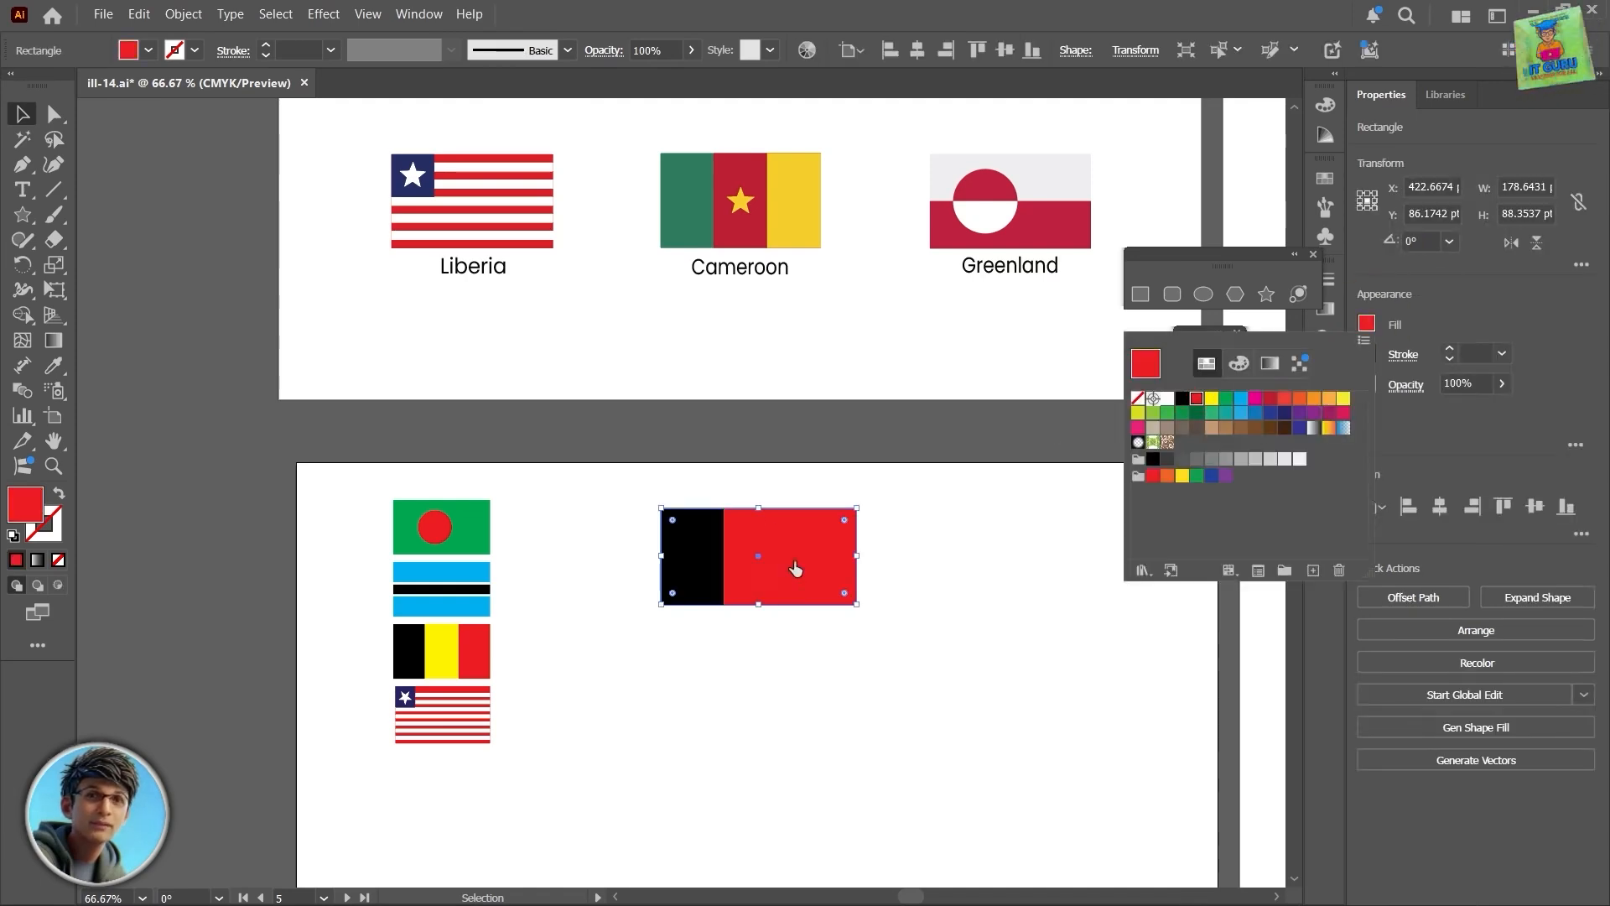
# Step: Fill the enlarged flag copy's red base rectangle with dark green
pyautogui.click(1367, 323)
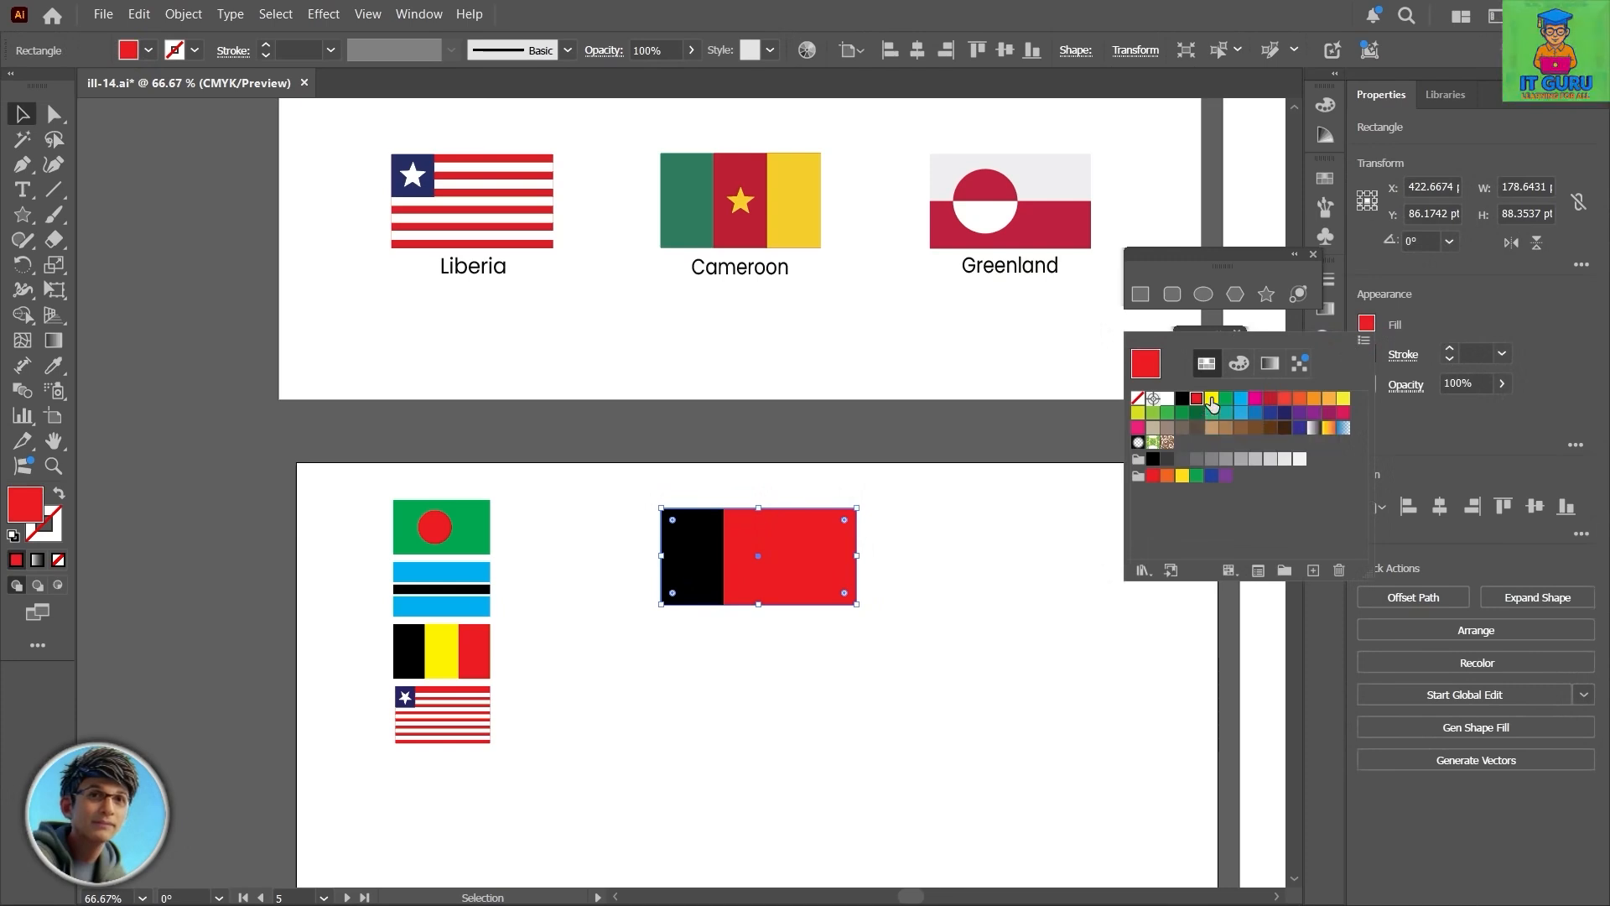
pyautogui.click(1197, 412)
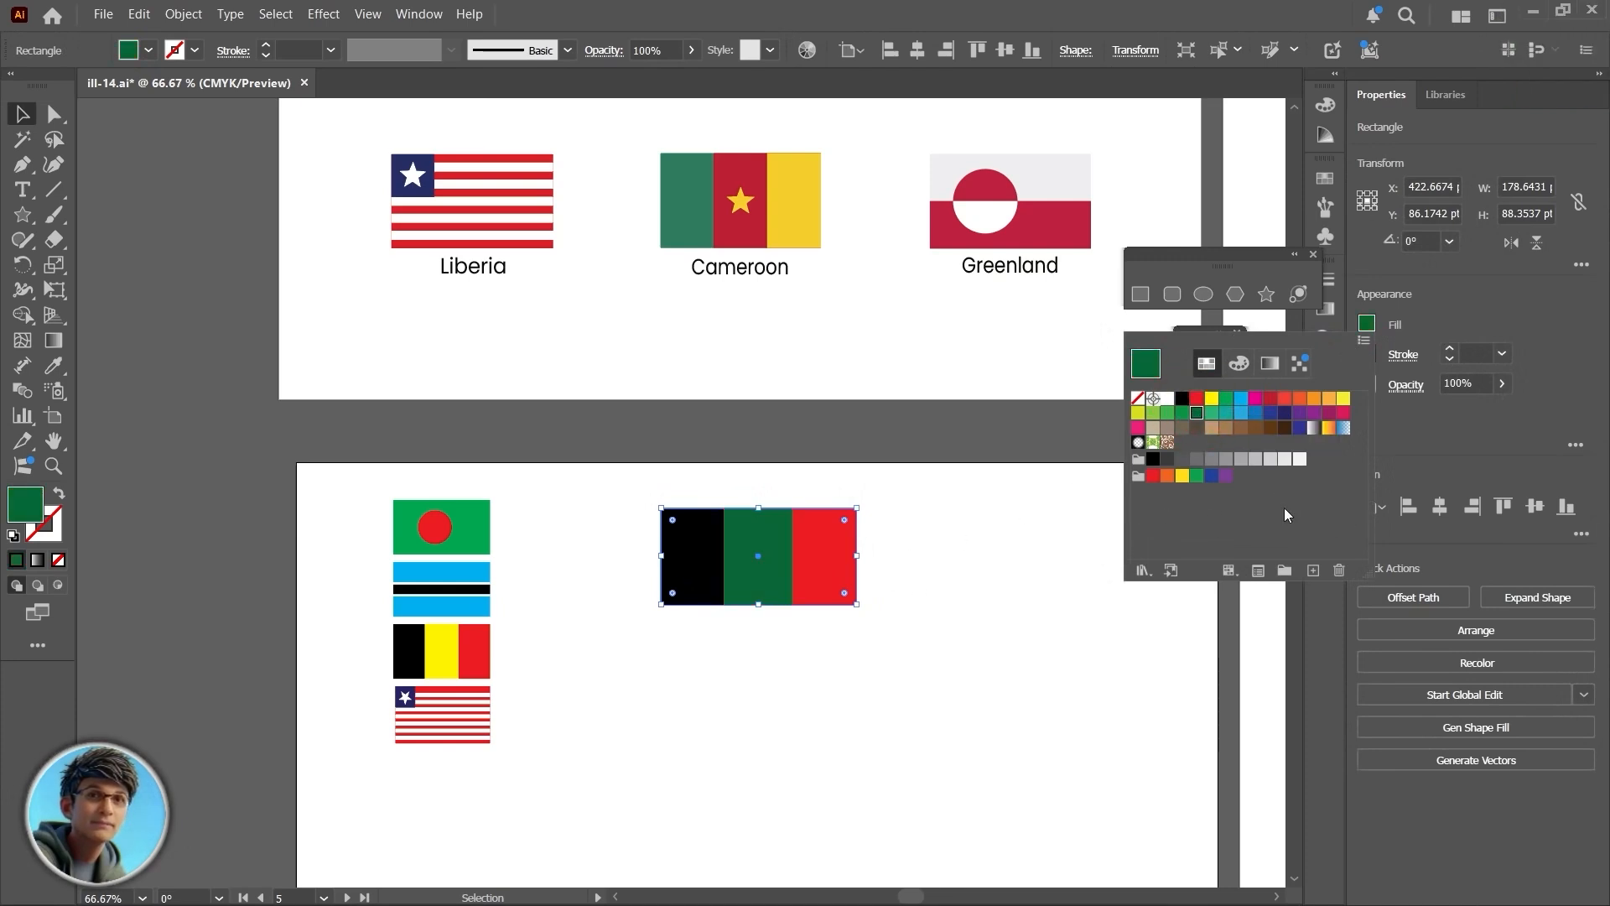
pyautogui.hotkey('ctrl', 'z')
pyautogui.hotkey('ctrl', 'z')
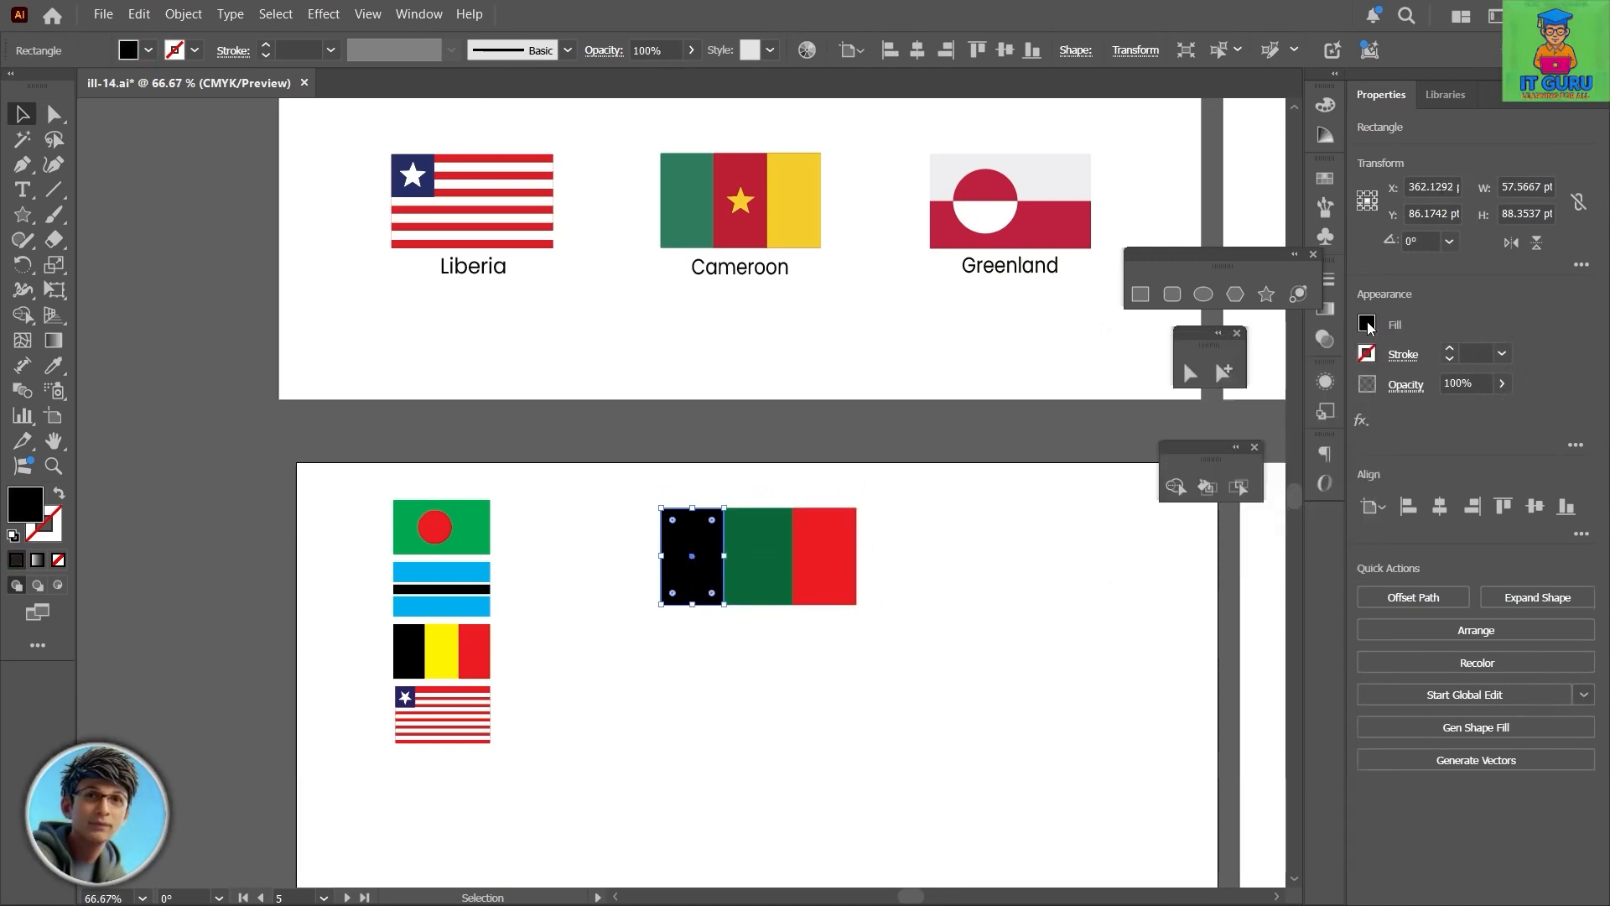
# Step: Fill the enlarged flag's left black stripe with dark green
pyautogui.click(1324, 179)
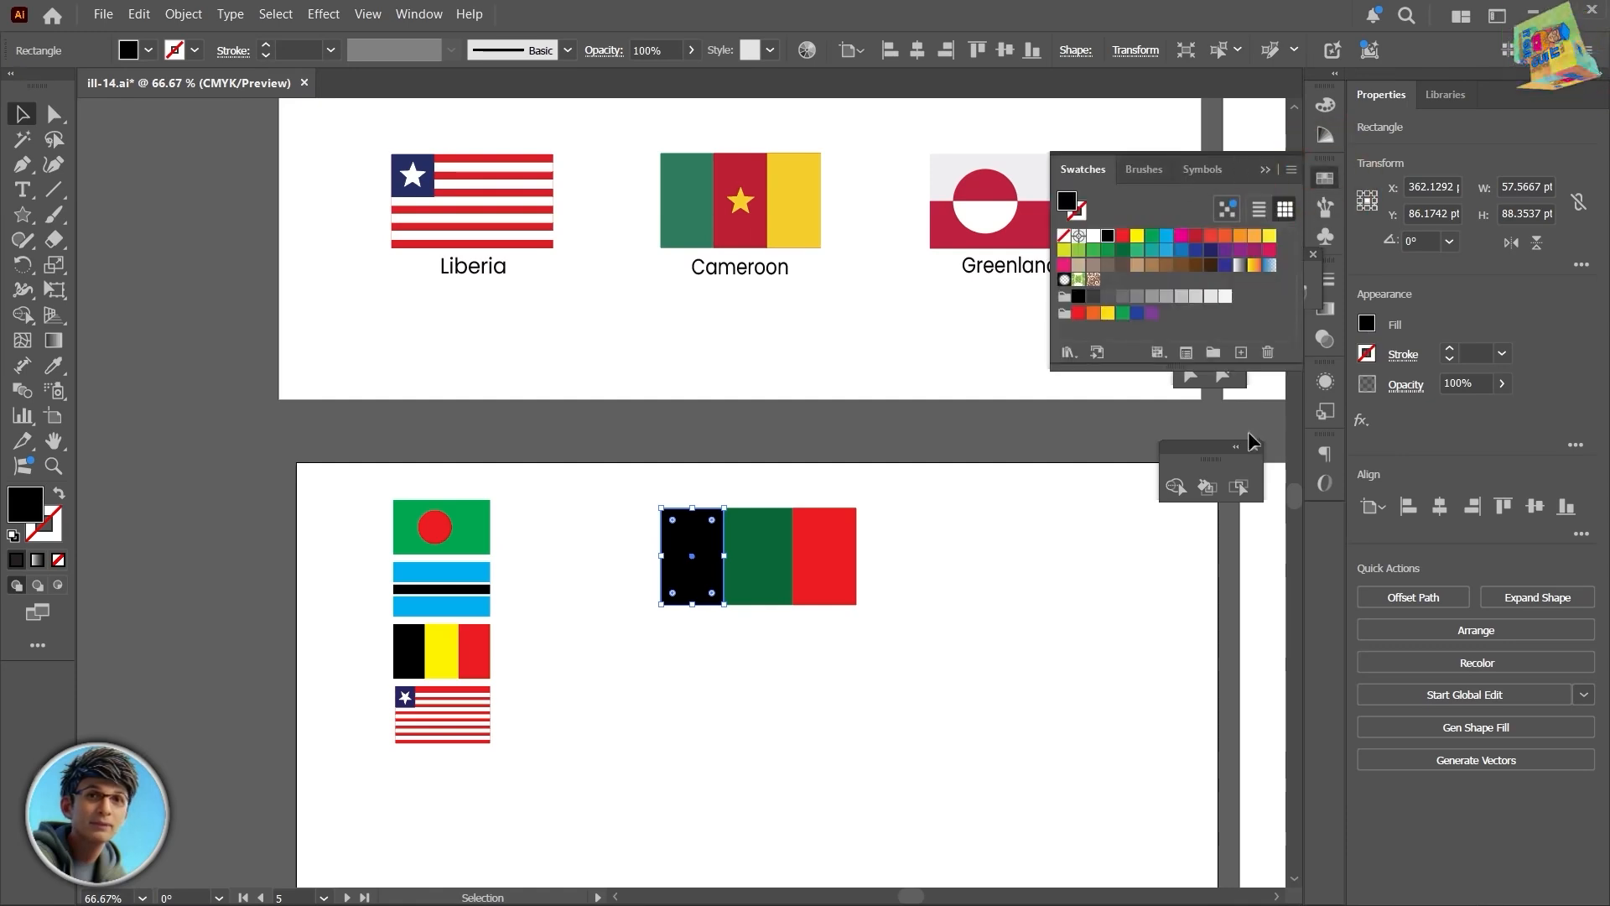
pyautogui.click(1123, 249)
pyautogui.click(765, 550)
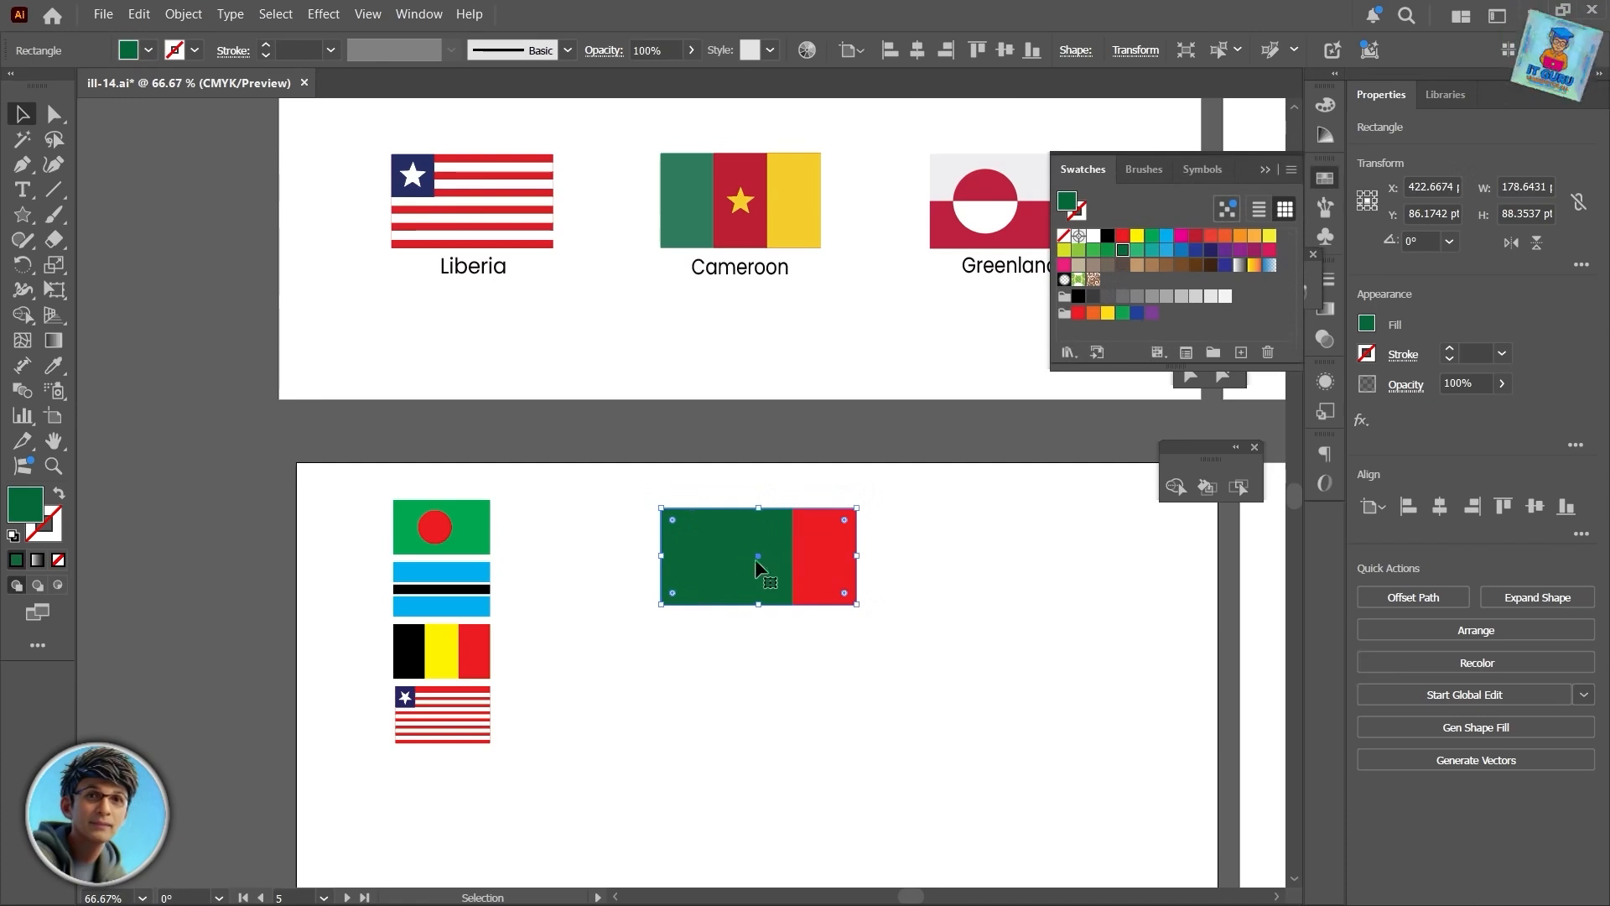
pyautogui.click(903, 563)
# Step: Fill the enlarged flag's right stripe with yellow and the base rectangle showing in the middle with dark red
pyautogui.click(822, 557)
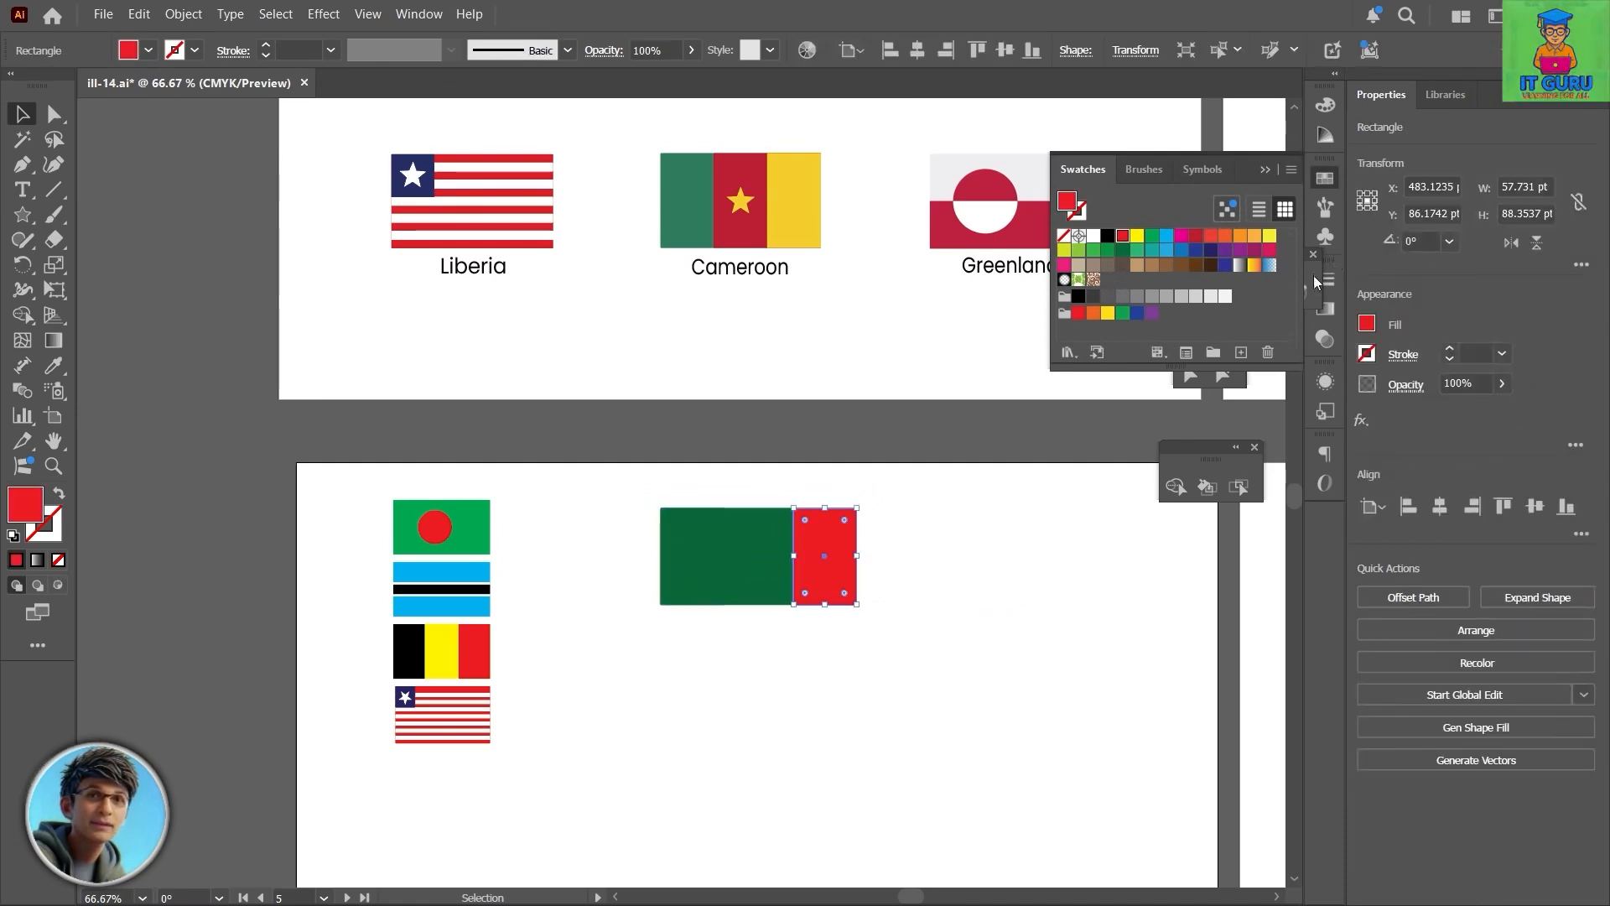
pyautogui.click(1270, 237)
pyautogui.click(798, 668)
pyautogui.click(751, 561)
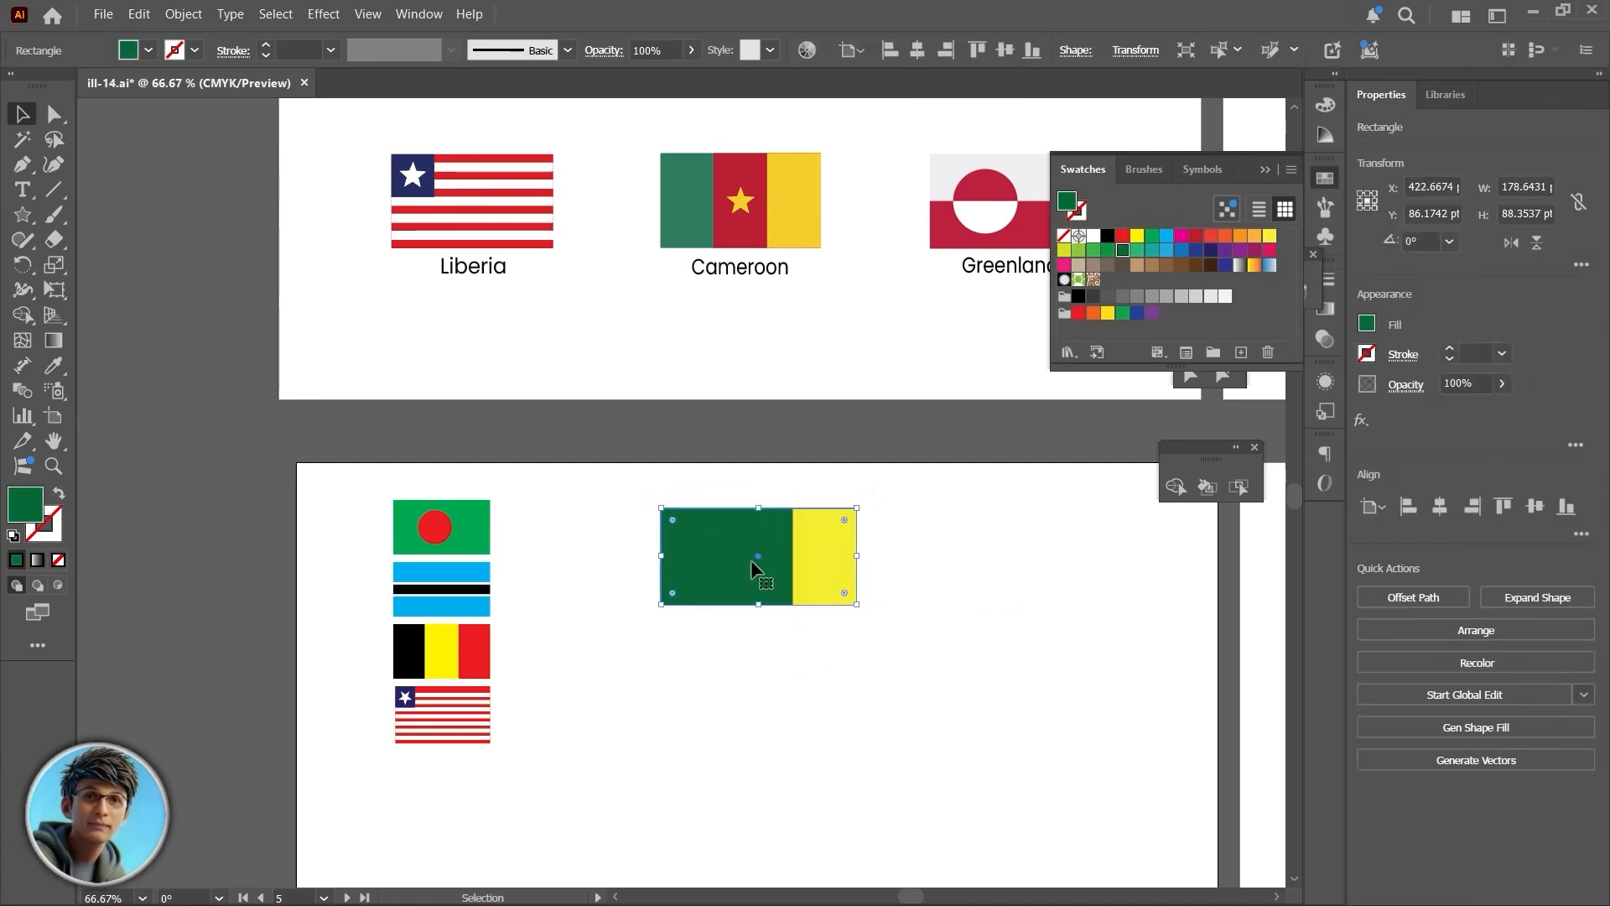
pyautogui.click(1199, 239)
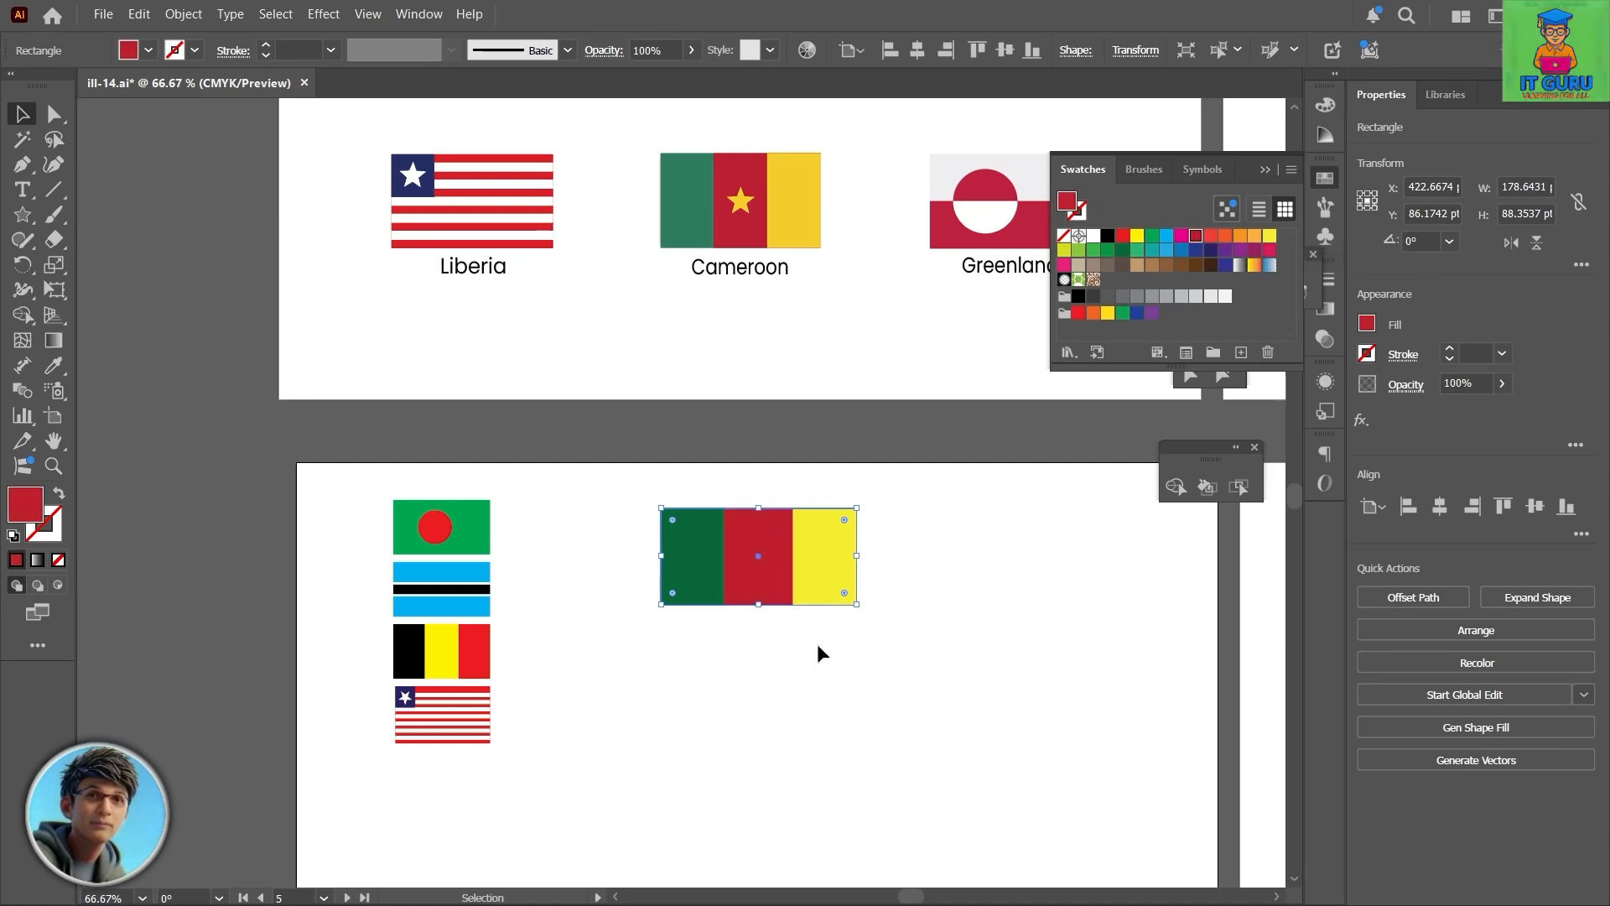
# Step: Copy the star from the small Liberia flag onto the enlarged flag's middle stripe and fill it with light orange
pyautogui.click(784, 676)
pyautogui.click(409, 699)
pyautogui.moveTo(409, 701); pyautogui.dragTo(782, 577)
pyautogui.click(1255, 236)
pyautogui.click(721, 598)
# Step: Scale the whole Cameroon flag down to about the other flags' width and place it directly below the Liberia flag
pyautogui.moveTo(911, 488); pyautogui.dragTo(619, 645)
pyautogui.moveTo(797, 579); pyautogui.dragTo(550, 842)
pyautogui.moveTo(550, 842); pyautogui.dragTo(492, 816)
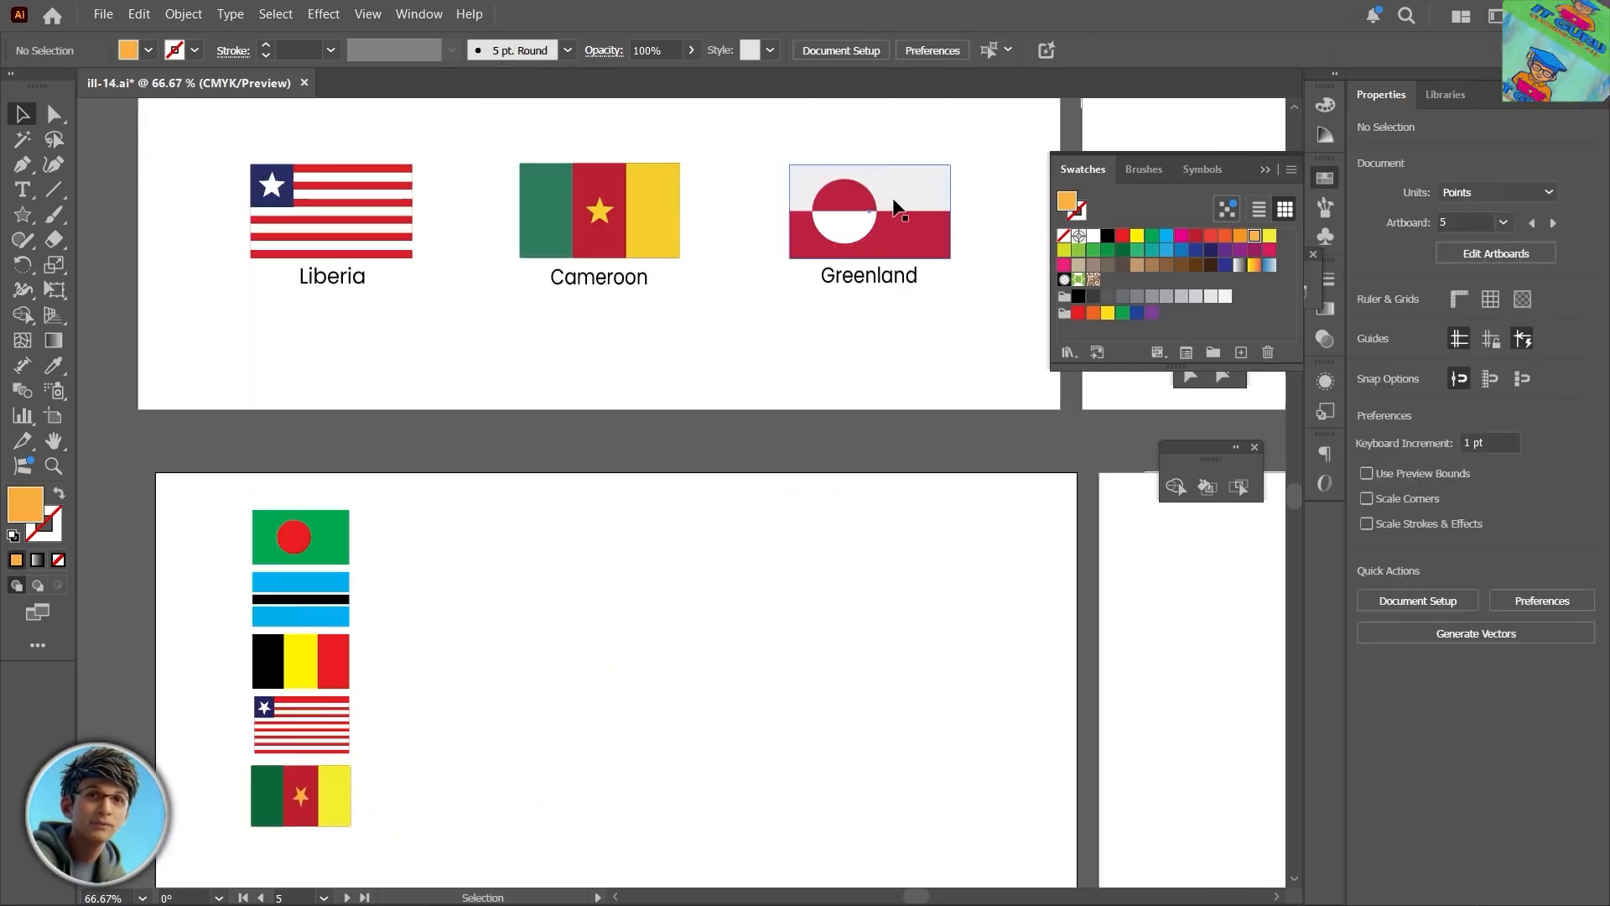
# Step: Duplicate the Bangladesh flag's green rectangle to its right and enlarge the copy to about 208 by 117 pt
pyautogui.click(332, 536)
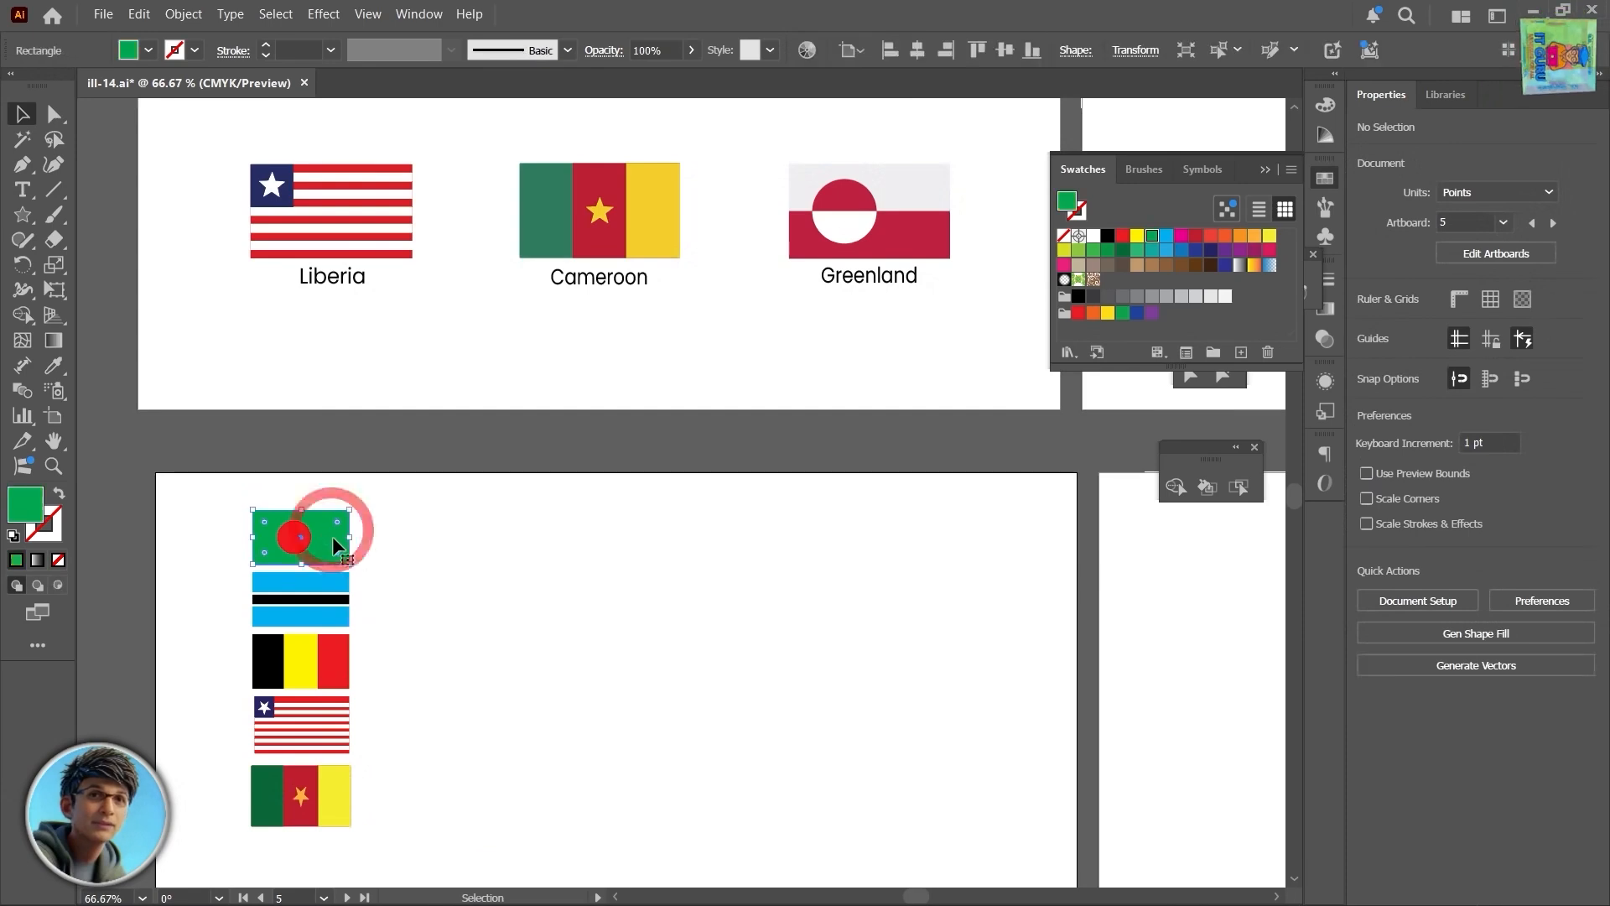
pyautogui.moveTo(332, 537); pyautogui.dragTo(622, 541)
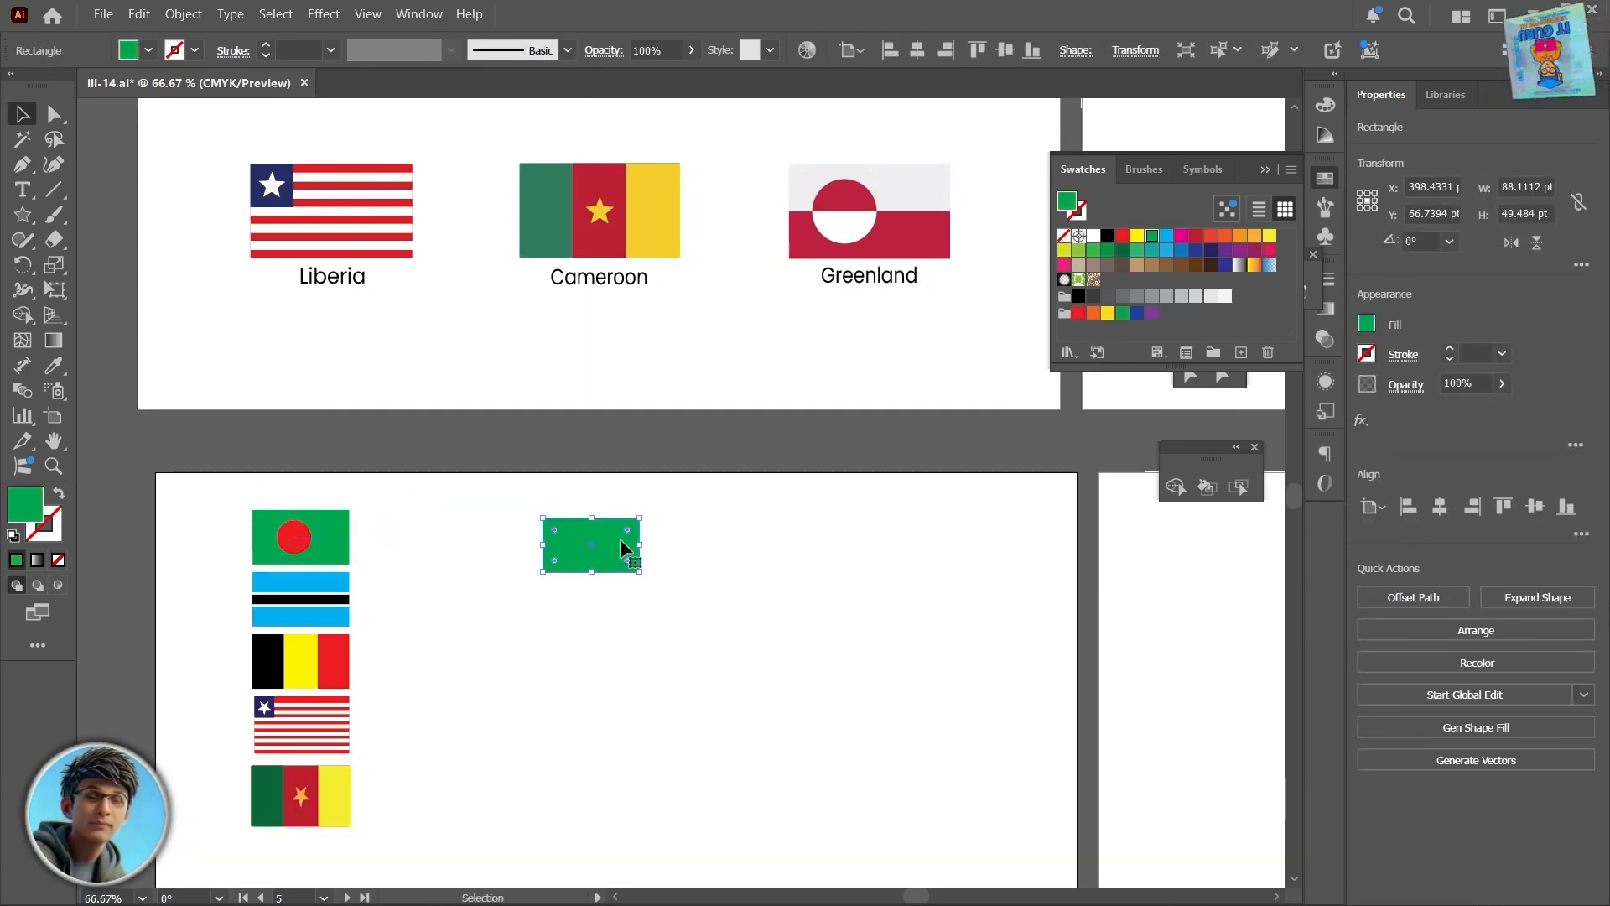
pyautogui.scroll(2, 622, 541)
pyautogui.scroll(-1, 706, 475)
pyautogui.scroll(1, 800, 577)
pyautogui.moveTo(798, 588); pyautogui.dragTo(779, 684)
pyautogui.scroll(-2, 778, 655)
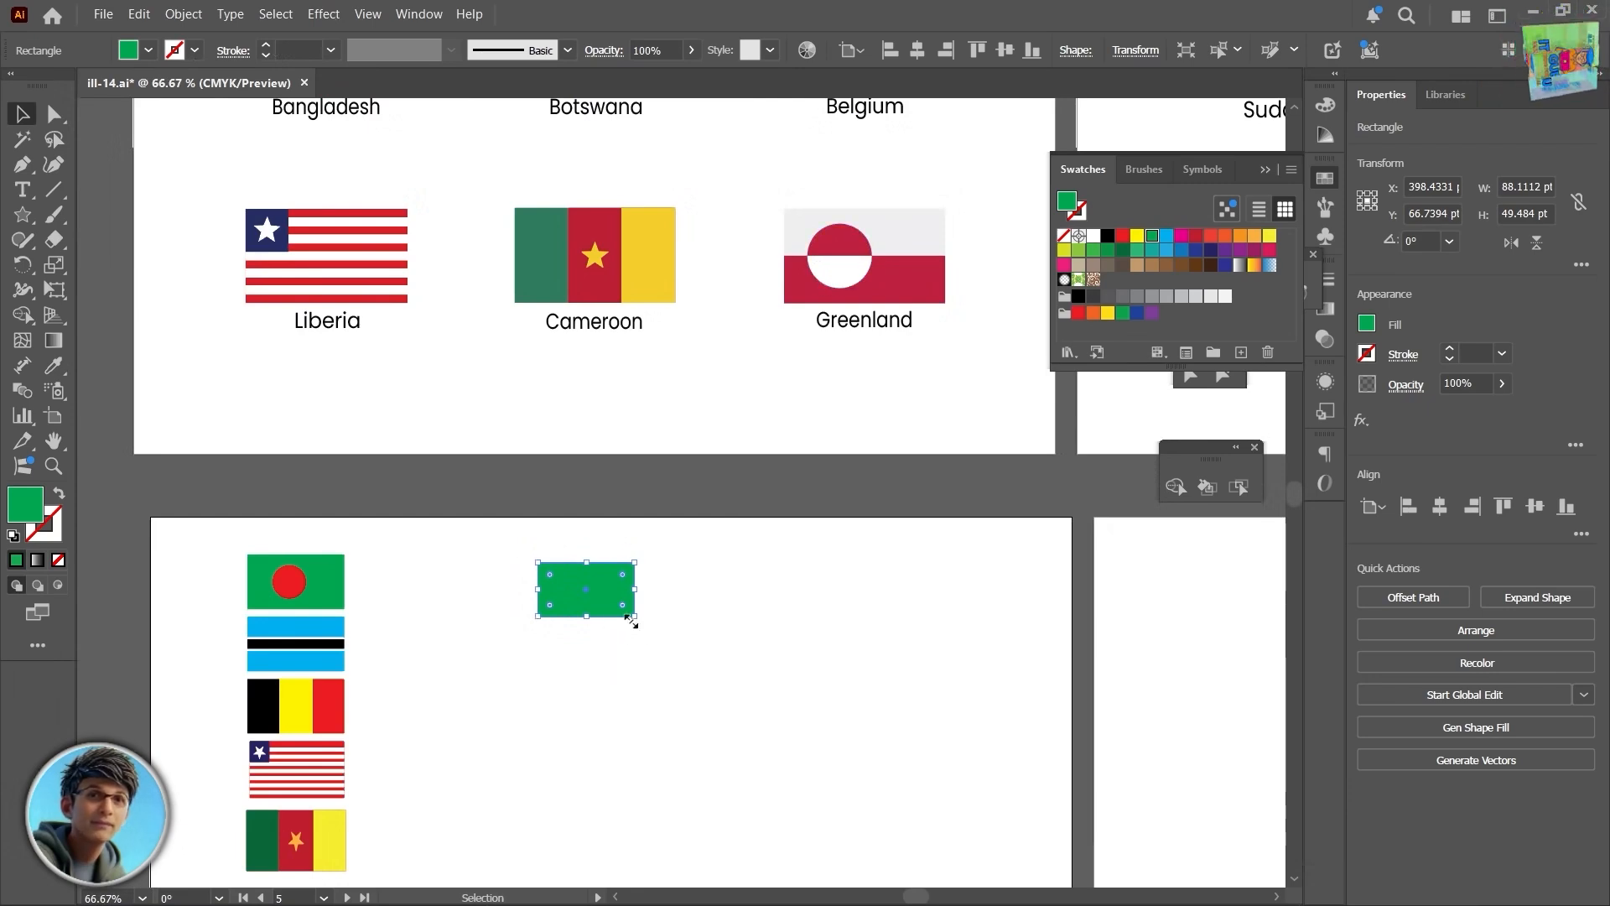
pyautogui.moveTo(597, 594); pyautogui.dragTo(696, 696)
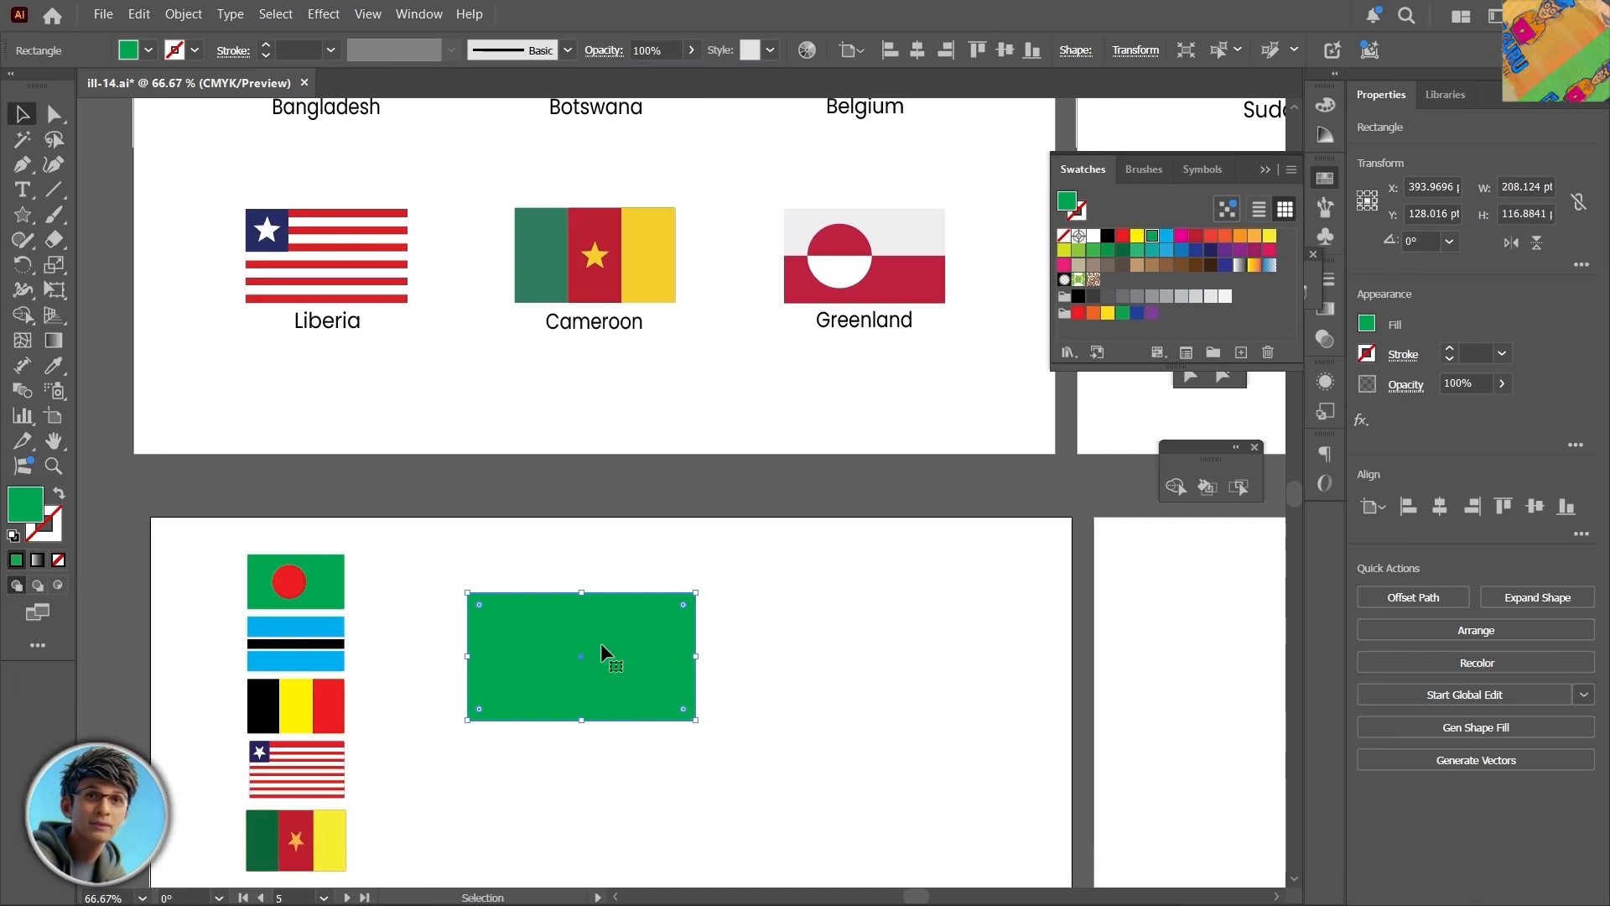
# Step: Duplicate the large green rectangle in place, shrink the copy to the lower half and fill it with dark red
pyautogui.hotkey('ctrl', 'c')
pyautogui.hotkey('ctrl', 'f')
pyautogui.moveTo(584, 596); pyautogui.dragTo(588, 662)
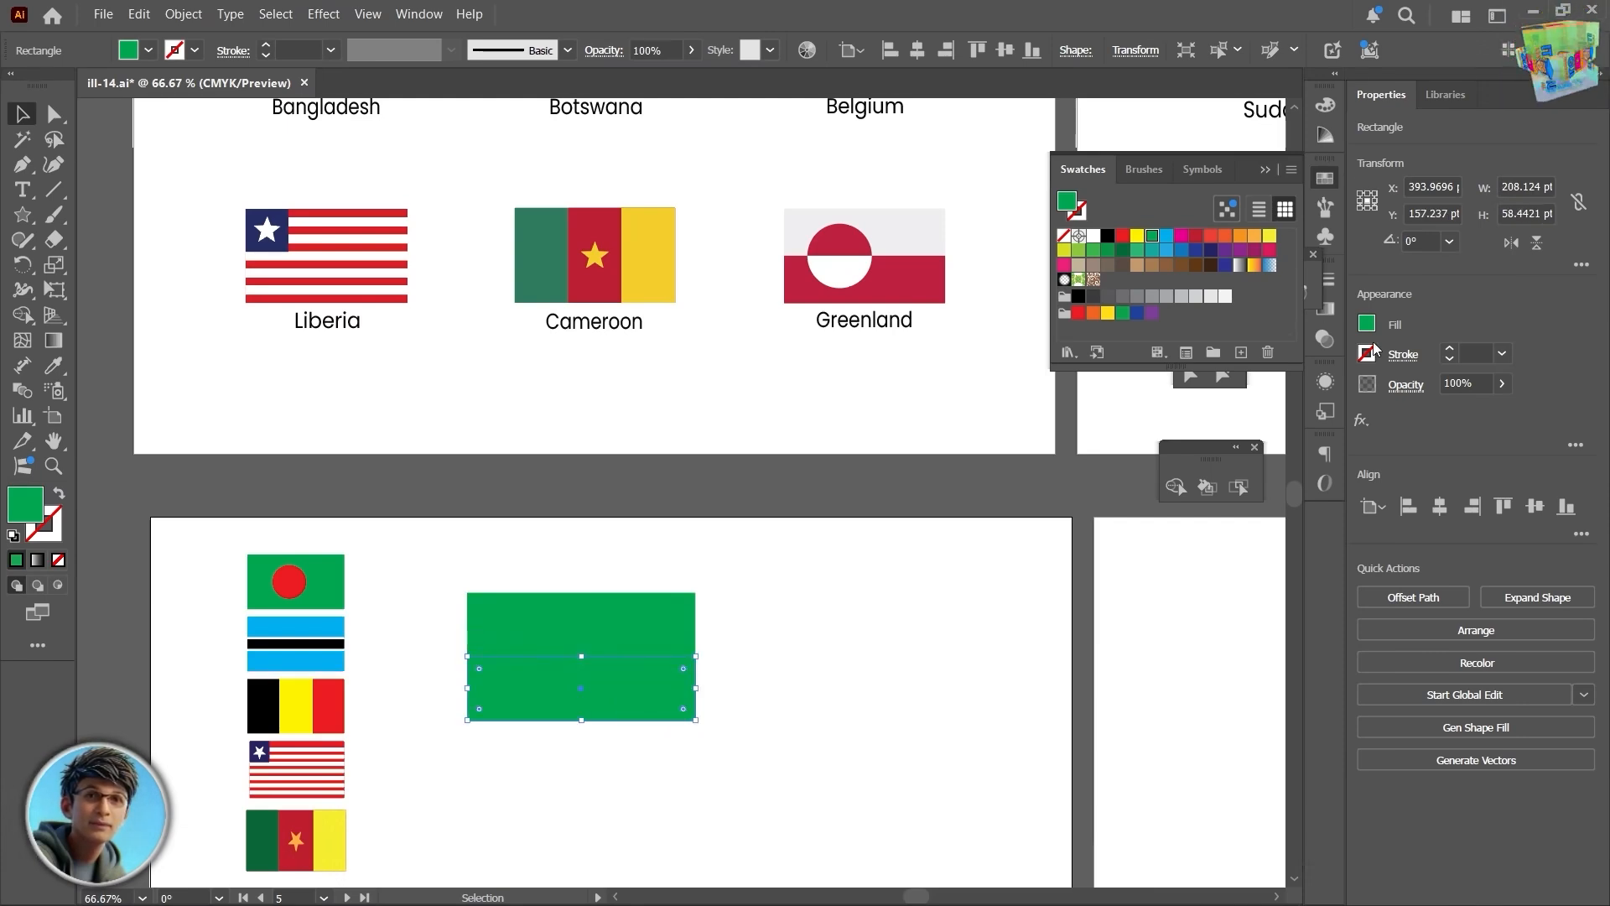
pyautogui.click(1270, 251)
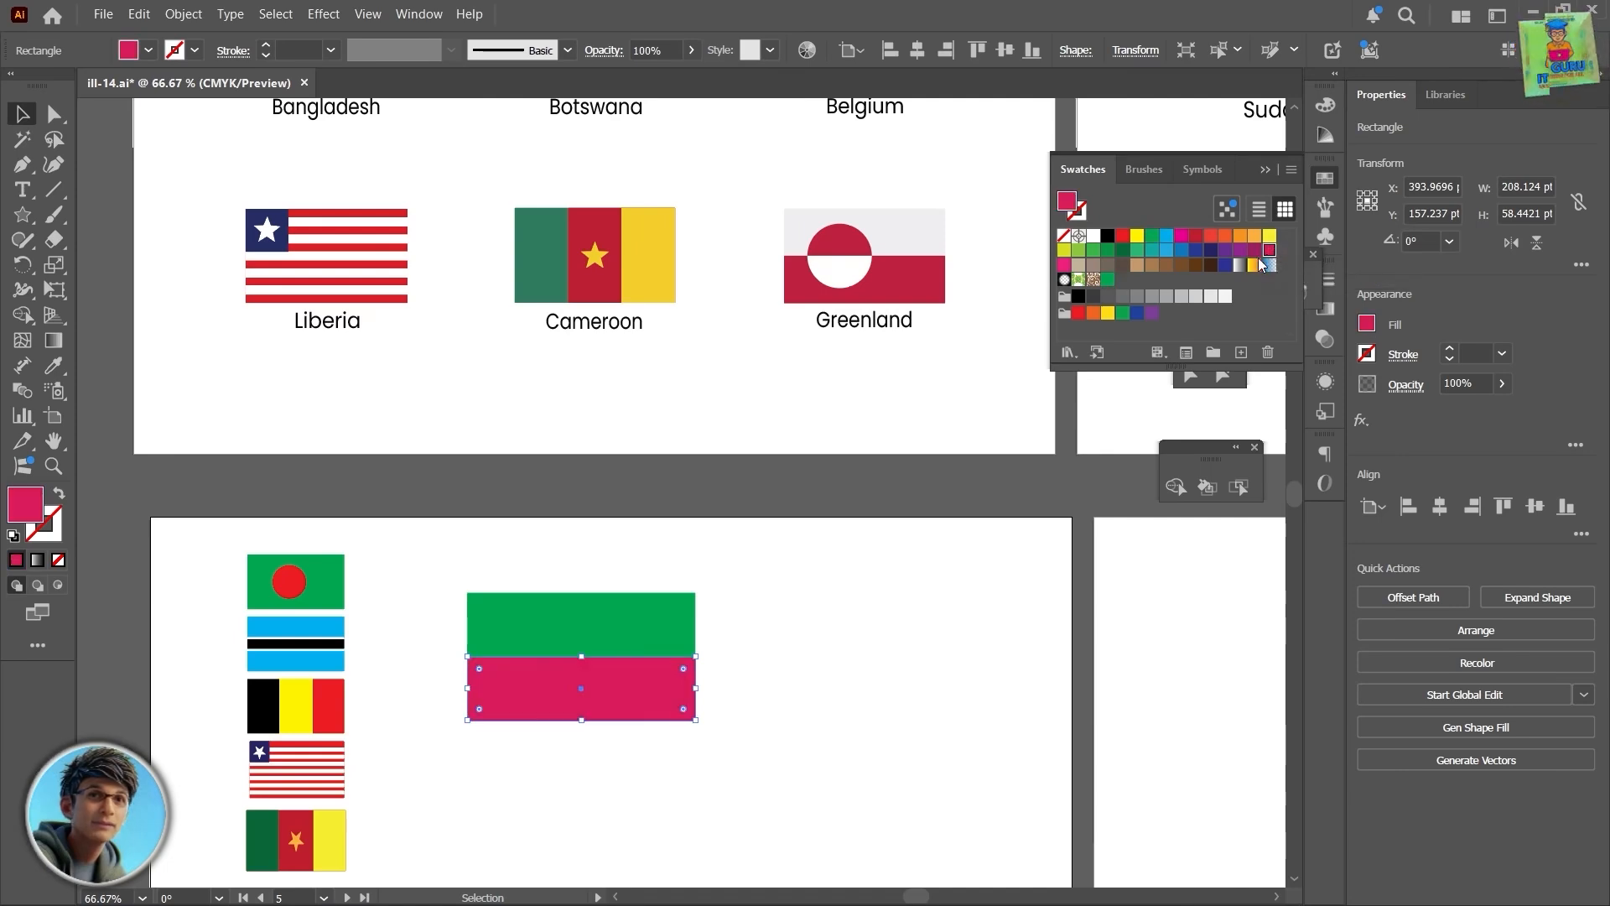
pyautogui.click(1196, 236)
# Step: Fill the large green base rectangle with the lightest grey swatch
pyautogui.moveTo(758, 657); pyautogui.dragTo(661, 628)
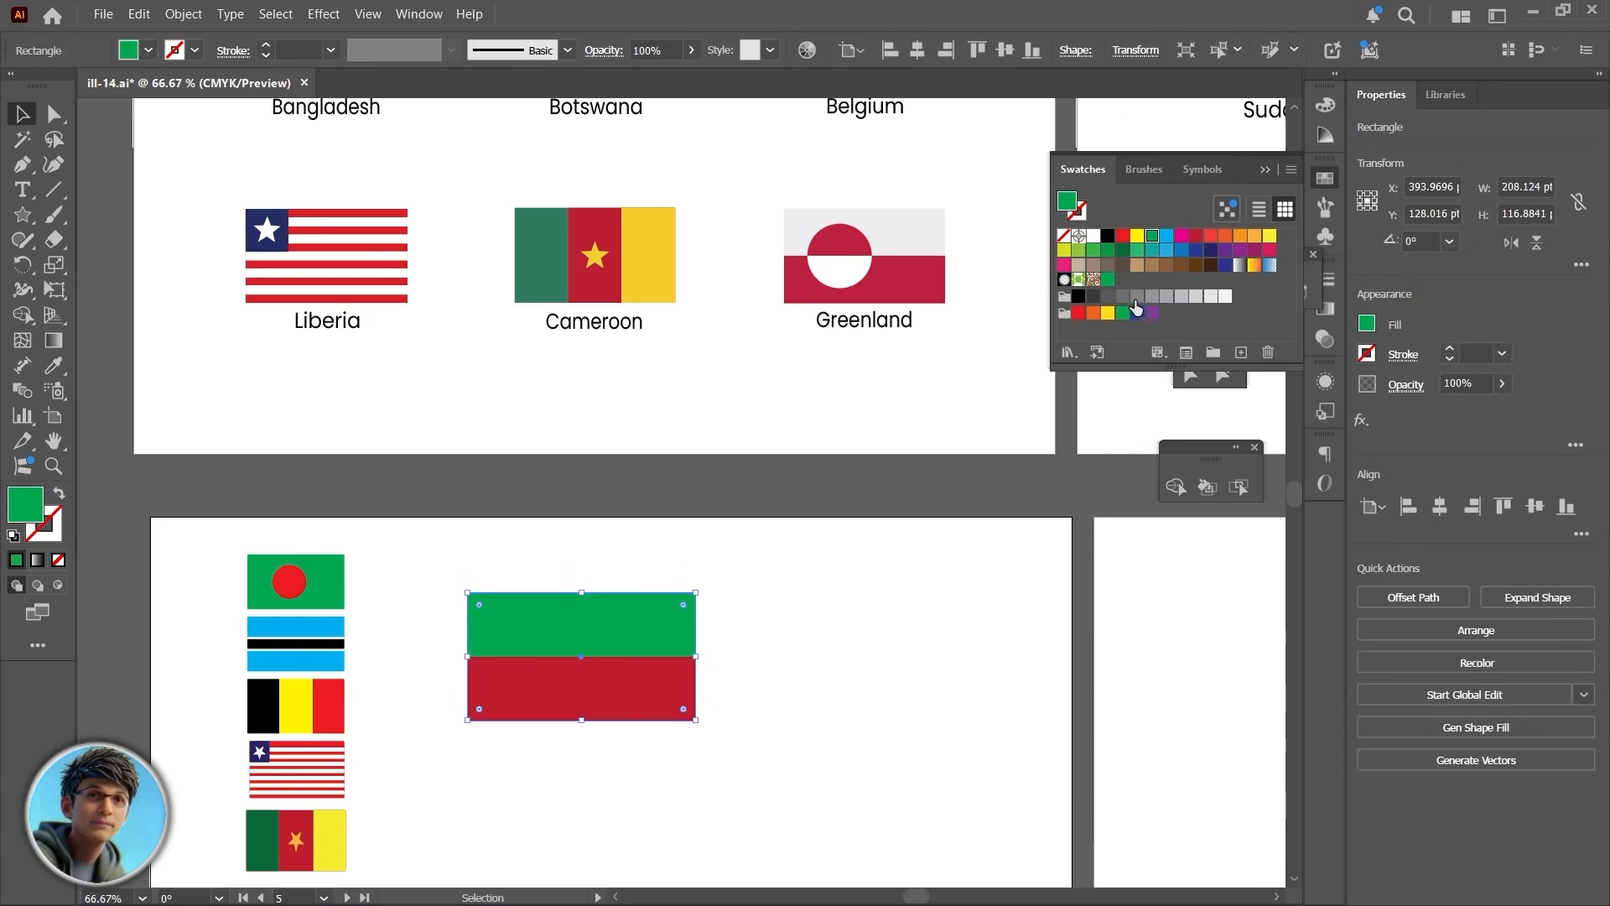
pyautogui.click(1211, 298)
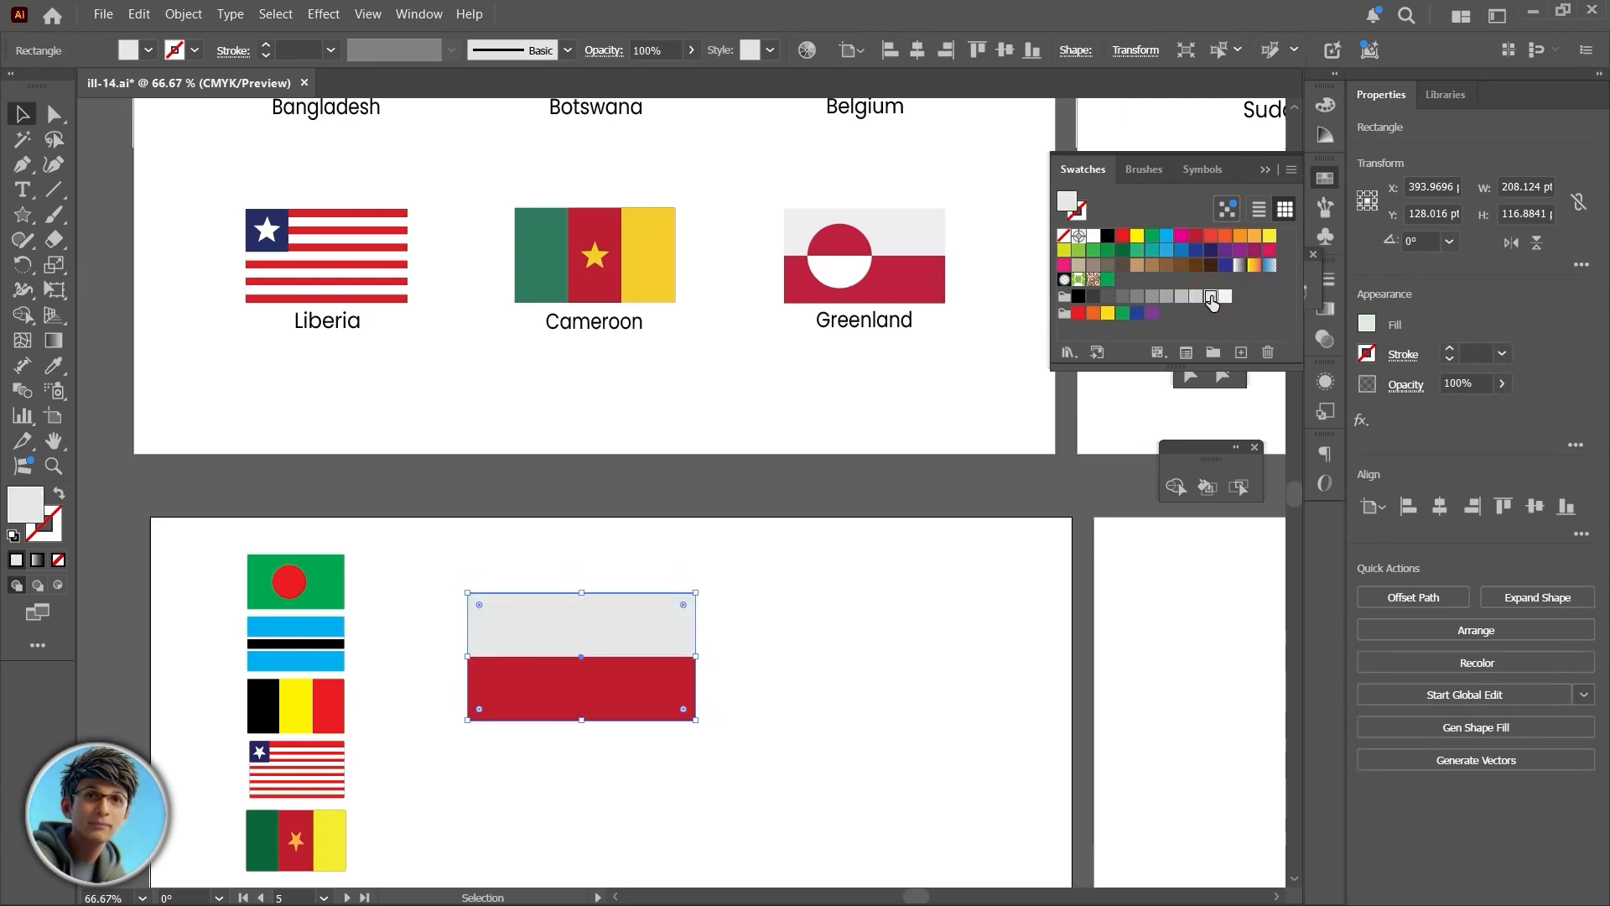
pyautogui.click(1225, 297)
pyautogui.click(584, 739)
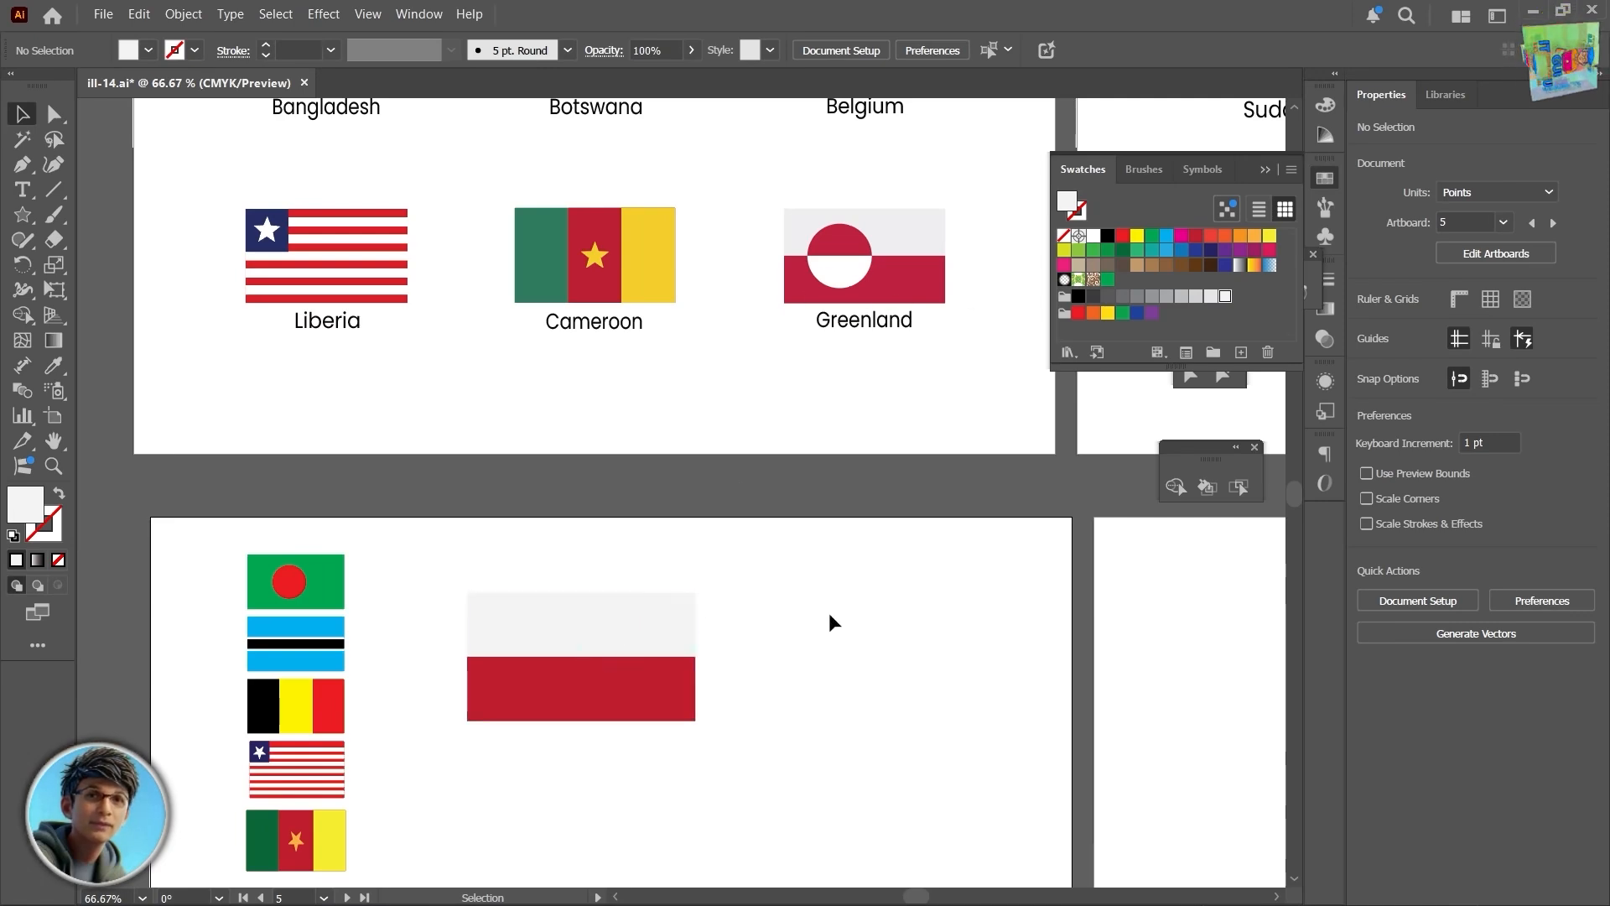
# Step: Copy the Bangladesh flag's red circle beside the new flag and enlarge it to about 76 pt in diameter
pyautogui.click(289, 580)
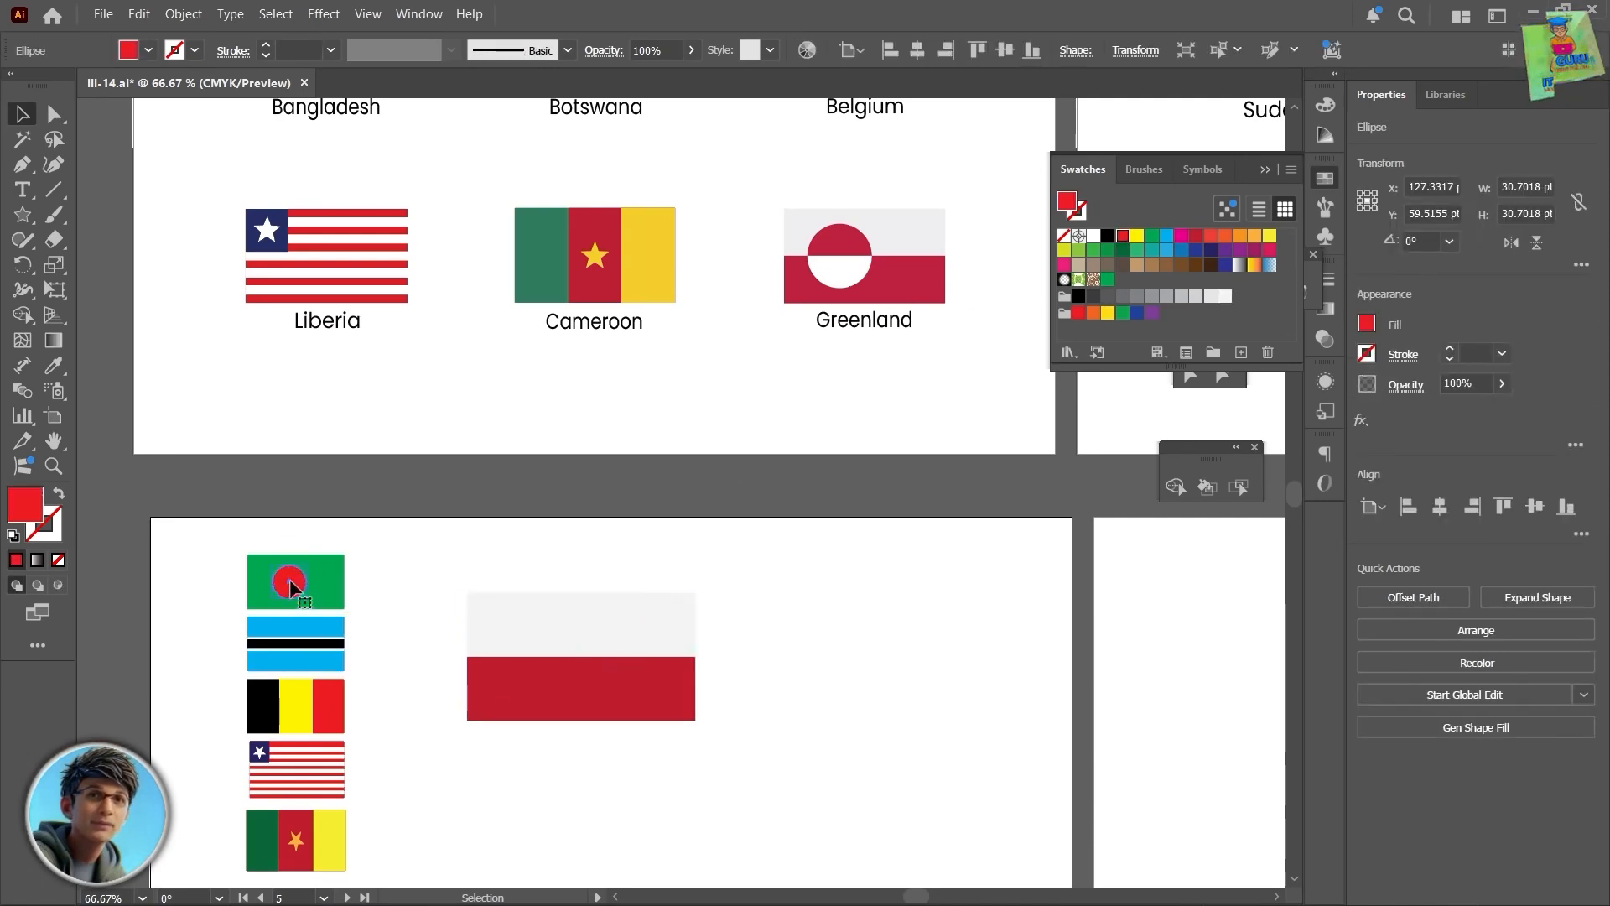
pyautogui.moveTo(289, 578); pyautogui.dragTo(879, 654)
pyautogui.click(915, 617)
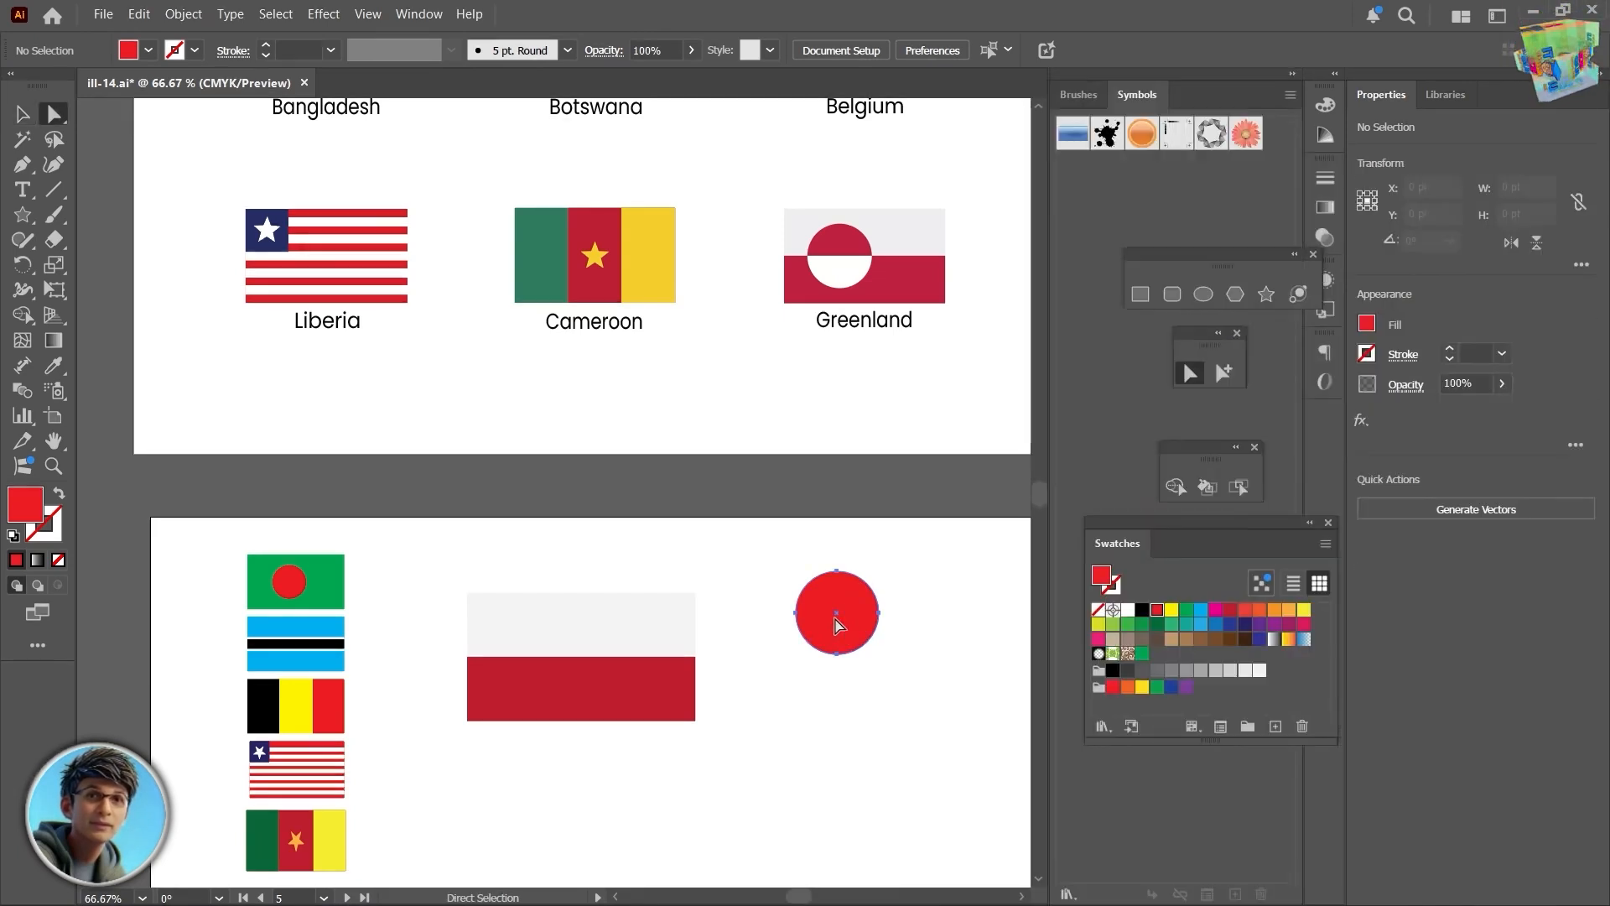
# Step: Split off the circle's lower half by cutting it and pasting it in place, and fill that half with white
pyautogui.click(836, 624)
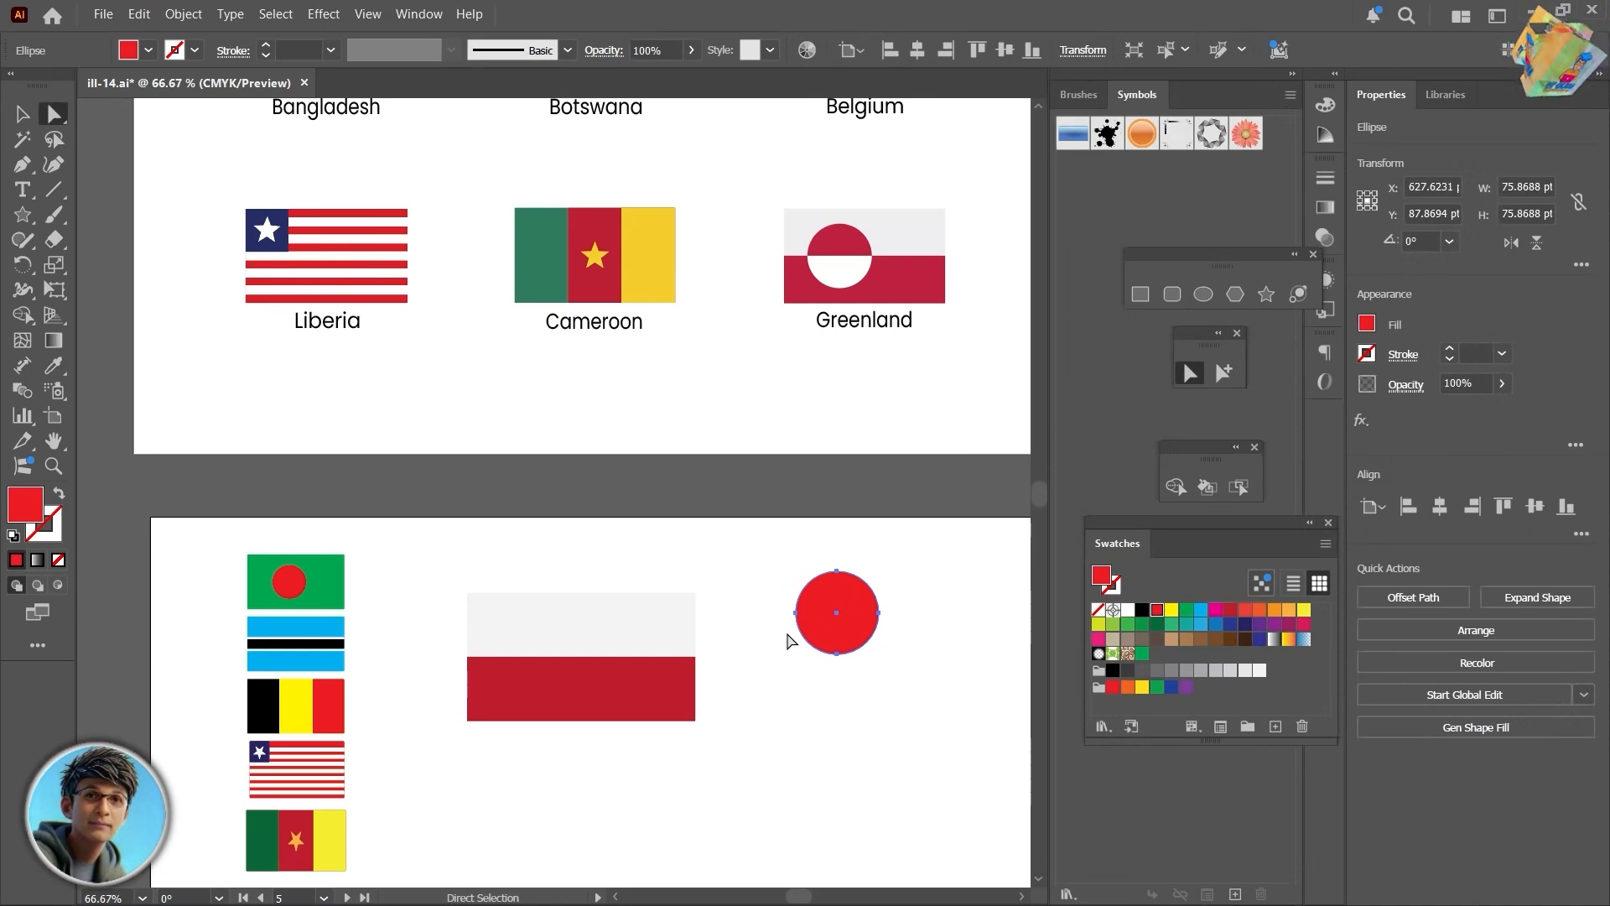
pyautogui.moveTo(875, 651); pyautogui.dragTo(934, 736)
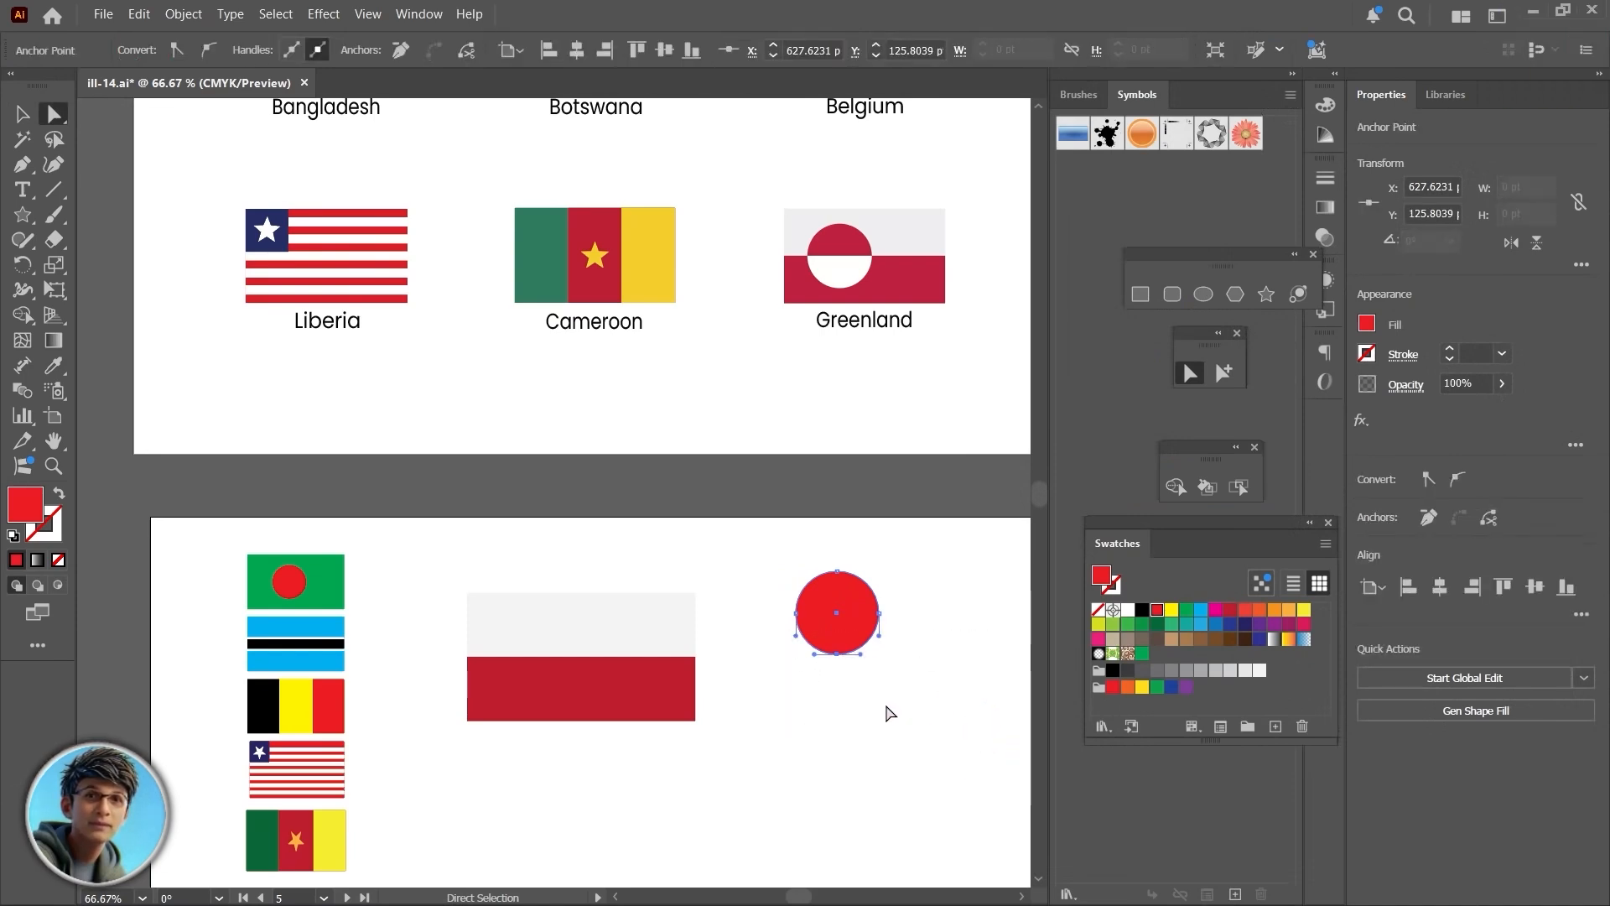
pyautogui.hotkey('ctrl', 'x')
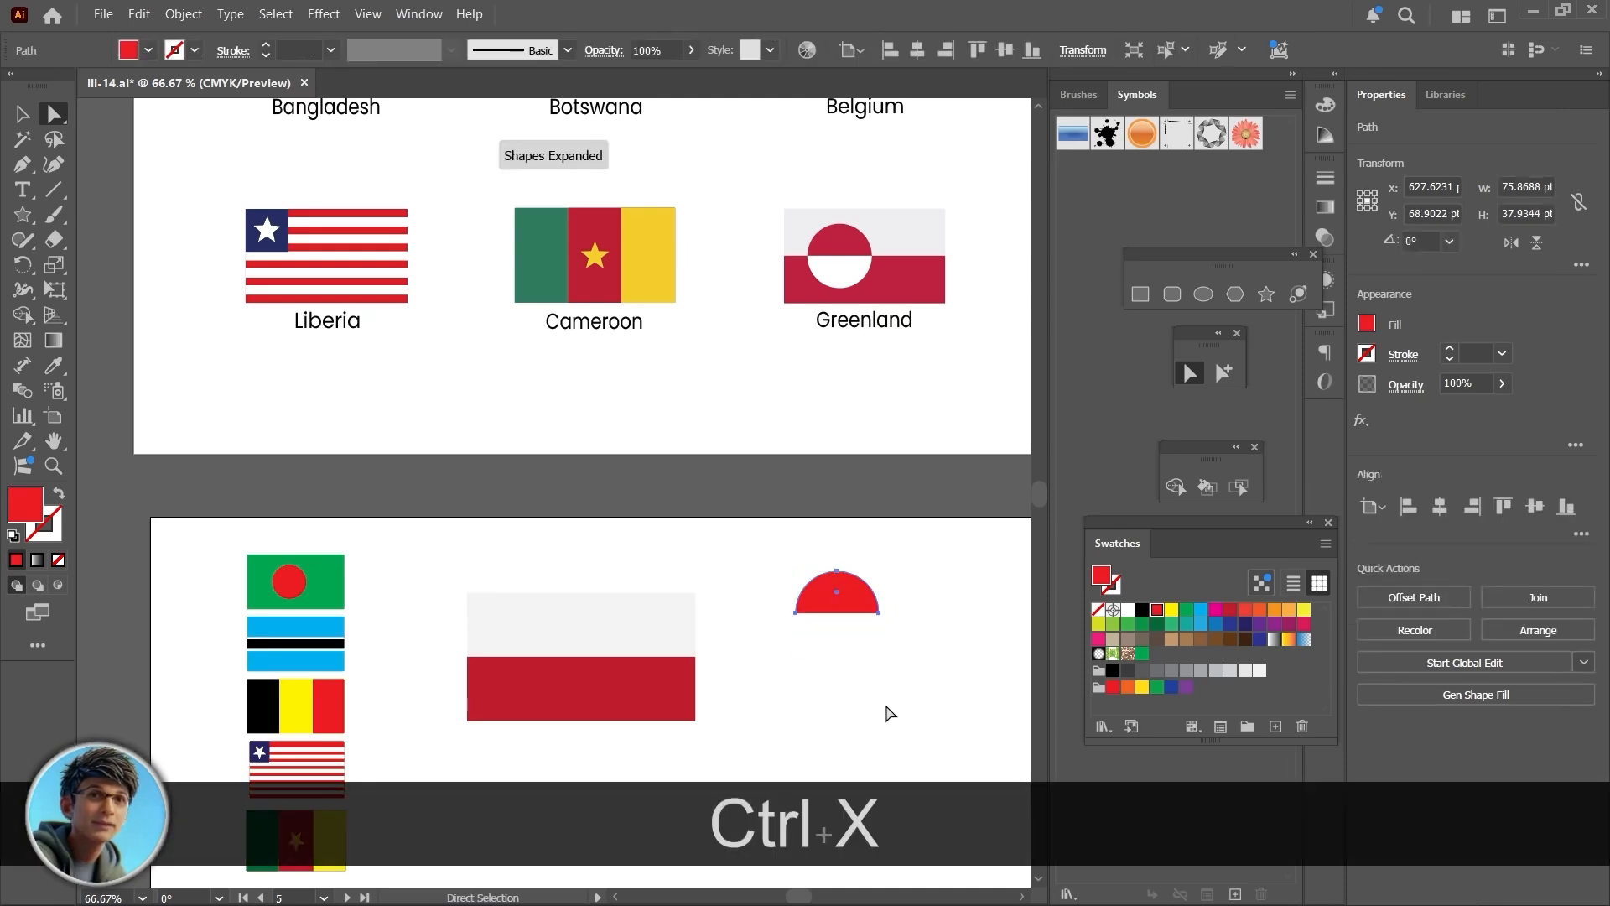
pyautogui.hotkey('ctrl', 'f')
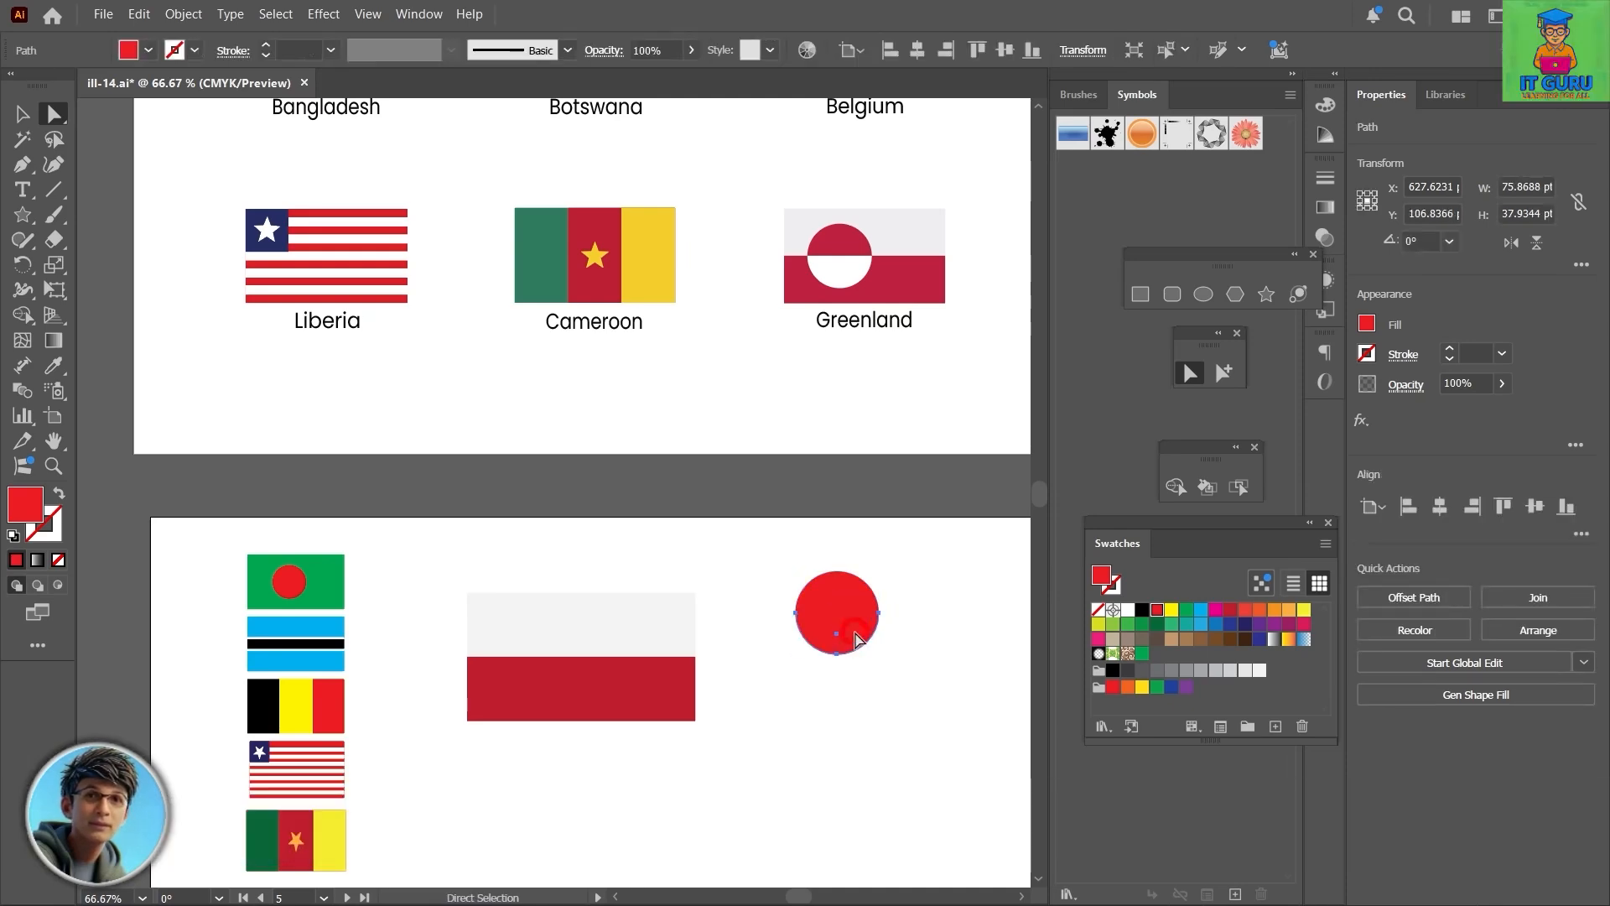
pyautogui.click(1128, 610)
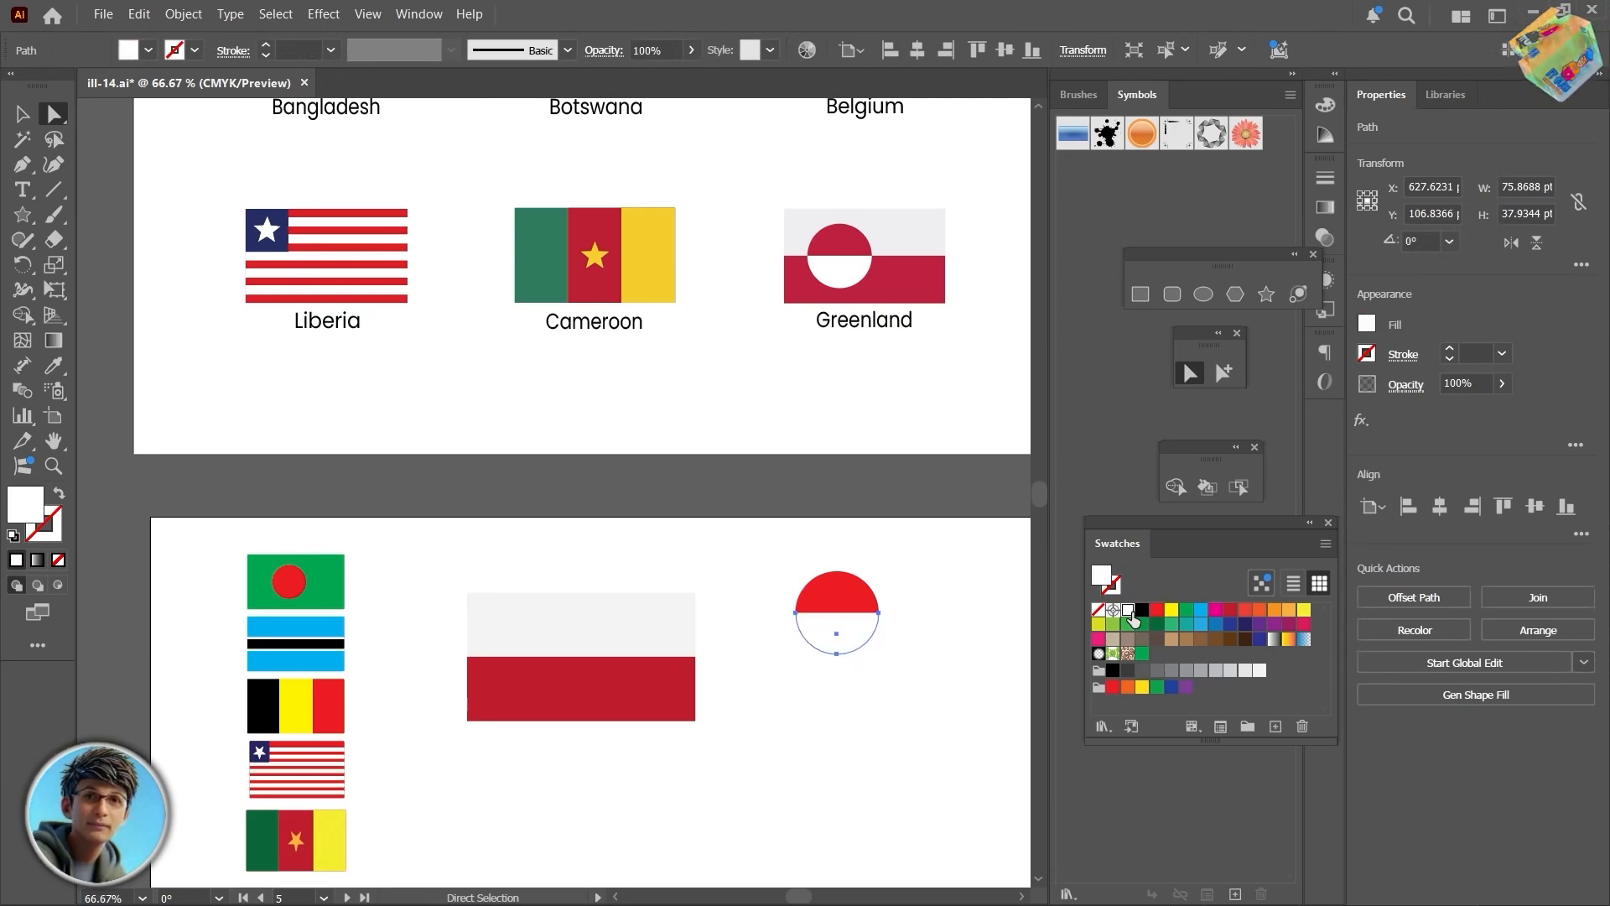
# Step: Move both circle halves onto the flag's left part, aligning their split with the boundary between grey and red
pyautogui.moveTo(900, 577); pyautogui.dragTo(785, 666)
pyautogui.moveTo(837, 611); pyautogui.dragTo(547, 658)
pyautogui.click(751, 675)
# Step: Scale the whole Greenland flag down to about the other flags' width and place it directly below the Cameroon flag
pyautogui.moveTo(753, 562); pyautogui.dragTo(445, 763)
pyautogui.moveTo(632, 797); pyautogui.dragTo(685, 529)
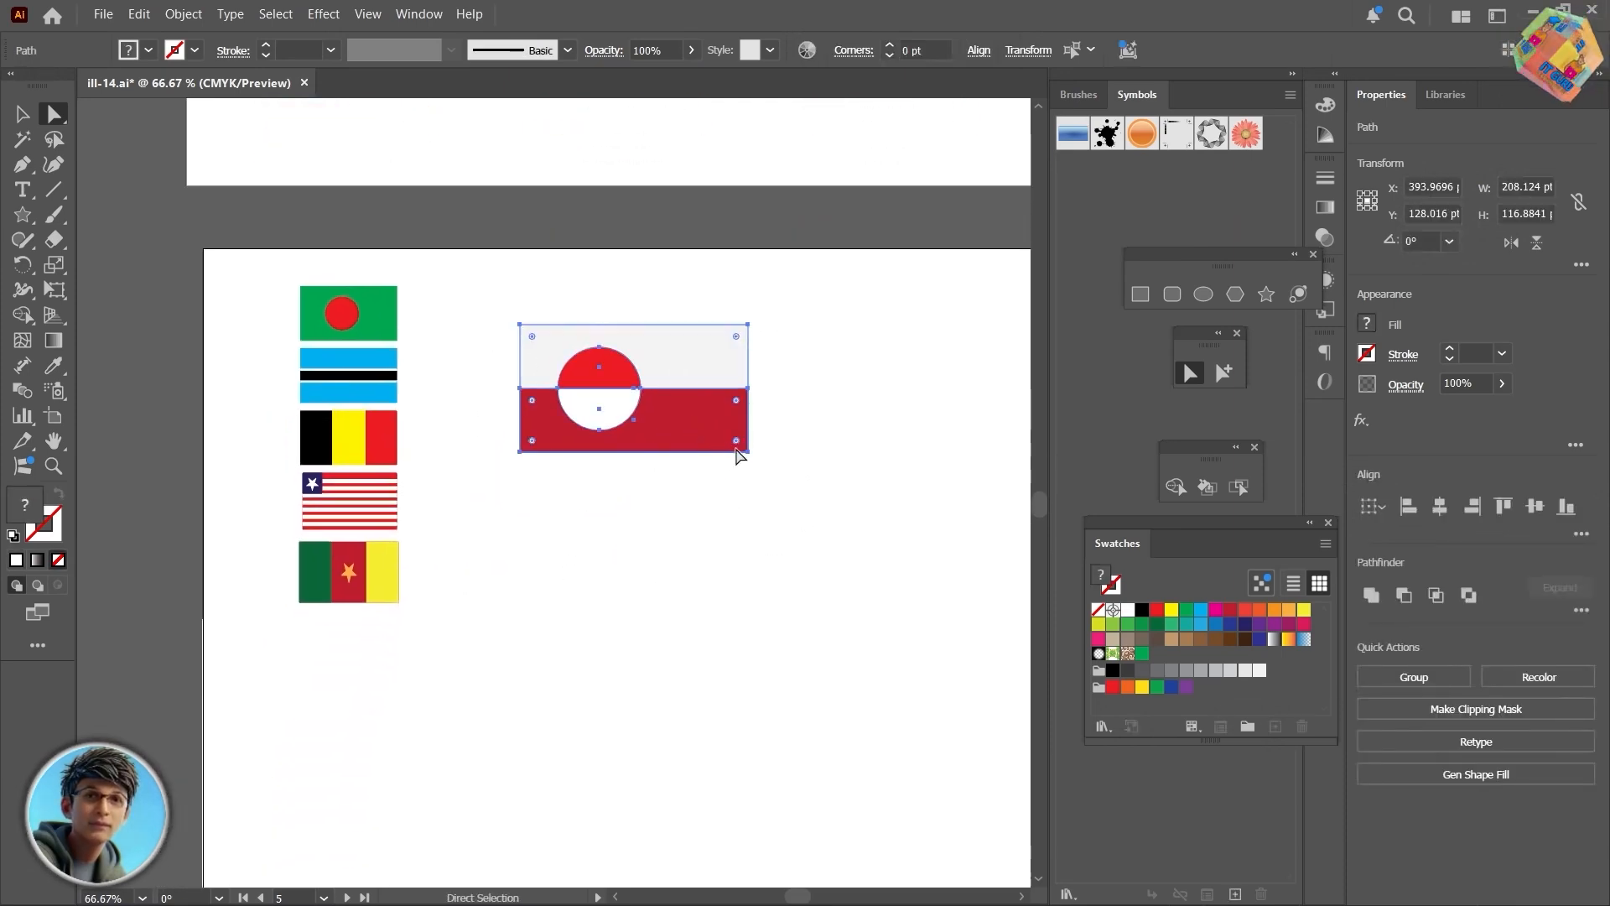
pyautogui.press('v')
pyautogui.moveTo(747, 452); pyautogui.dragTo(646, 398)
pyautogui.moveTo(623, 334); pyautogui.dragTo(349, 667)
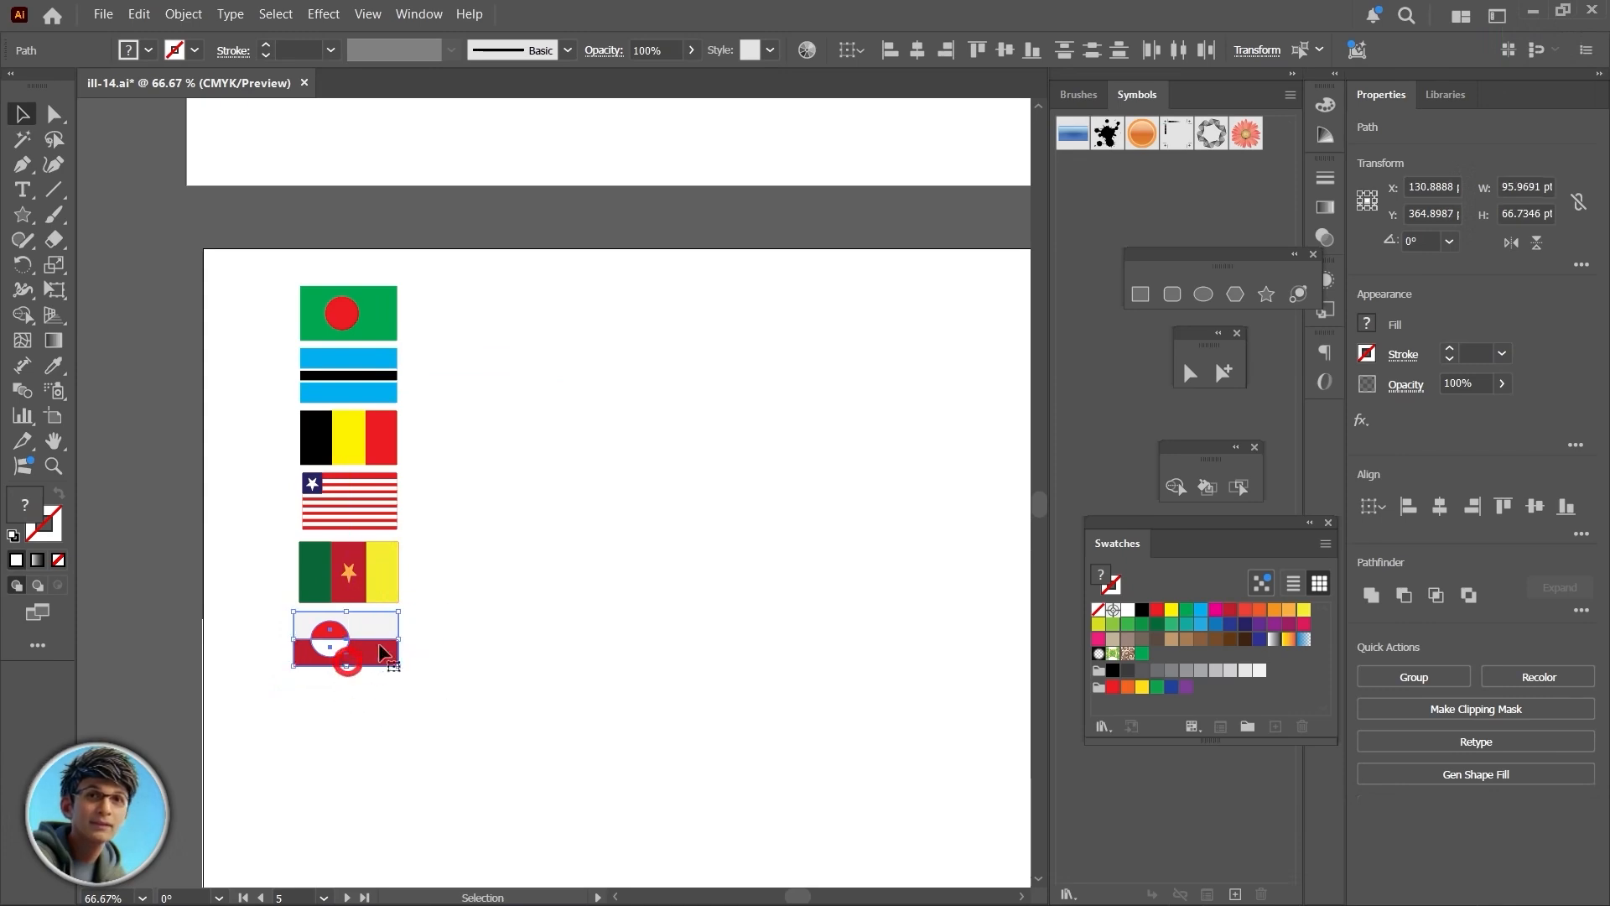
pyautogui.click(514, 611)
# Step: Duplicate the Bangladesh flag's green rectangle onto the empty artboard below the Sudan and Guyana sample flags
pyautogui.moveTo(770, 392); pyautogui.dragTo(744, 255)
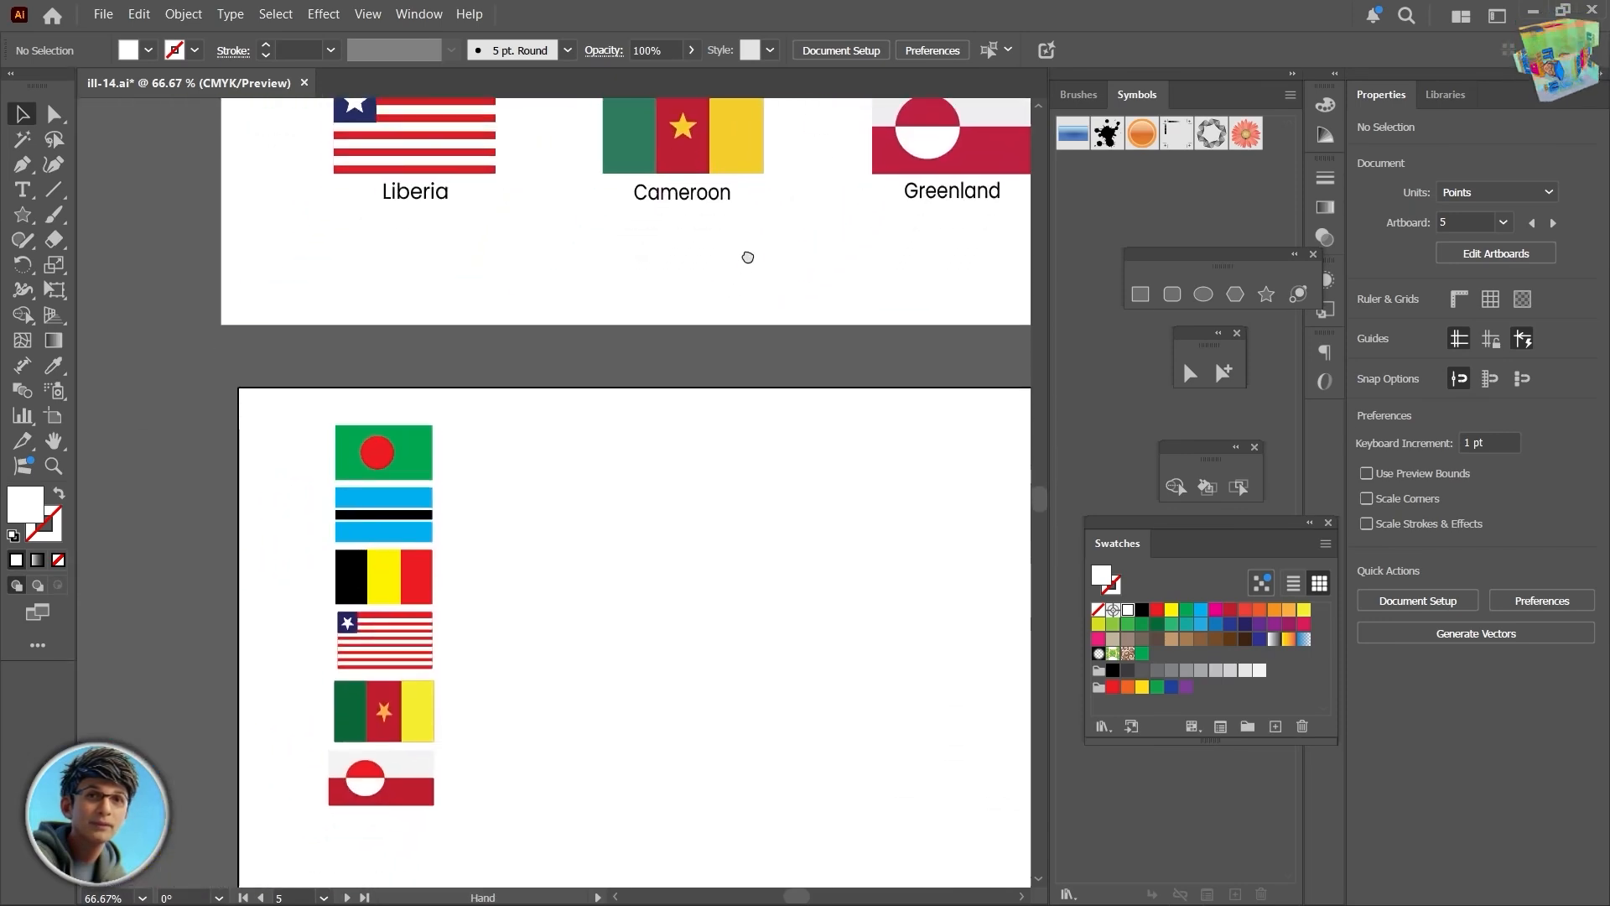
pyautogui.moveTo(930, 293); pyautogui.dragTo(527, 462)
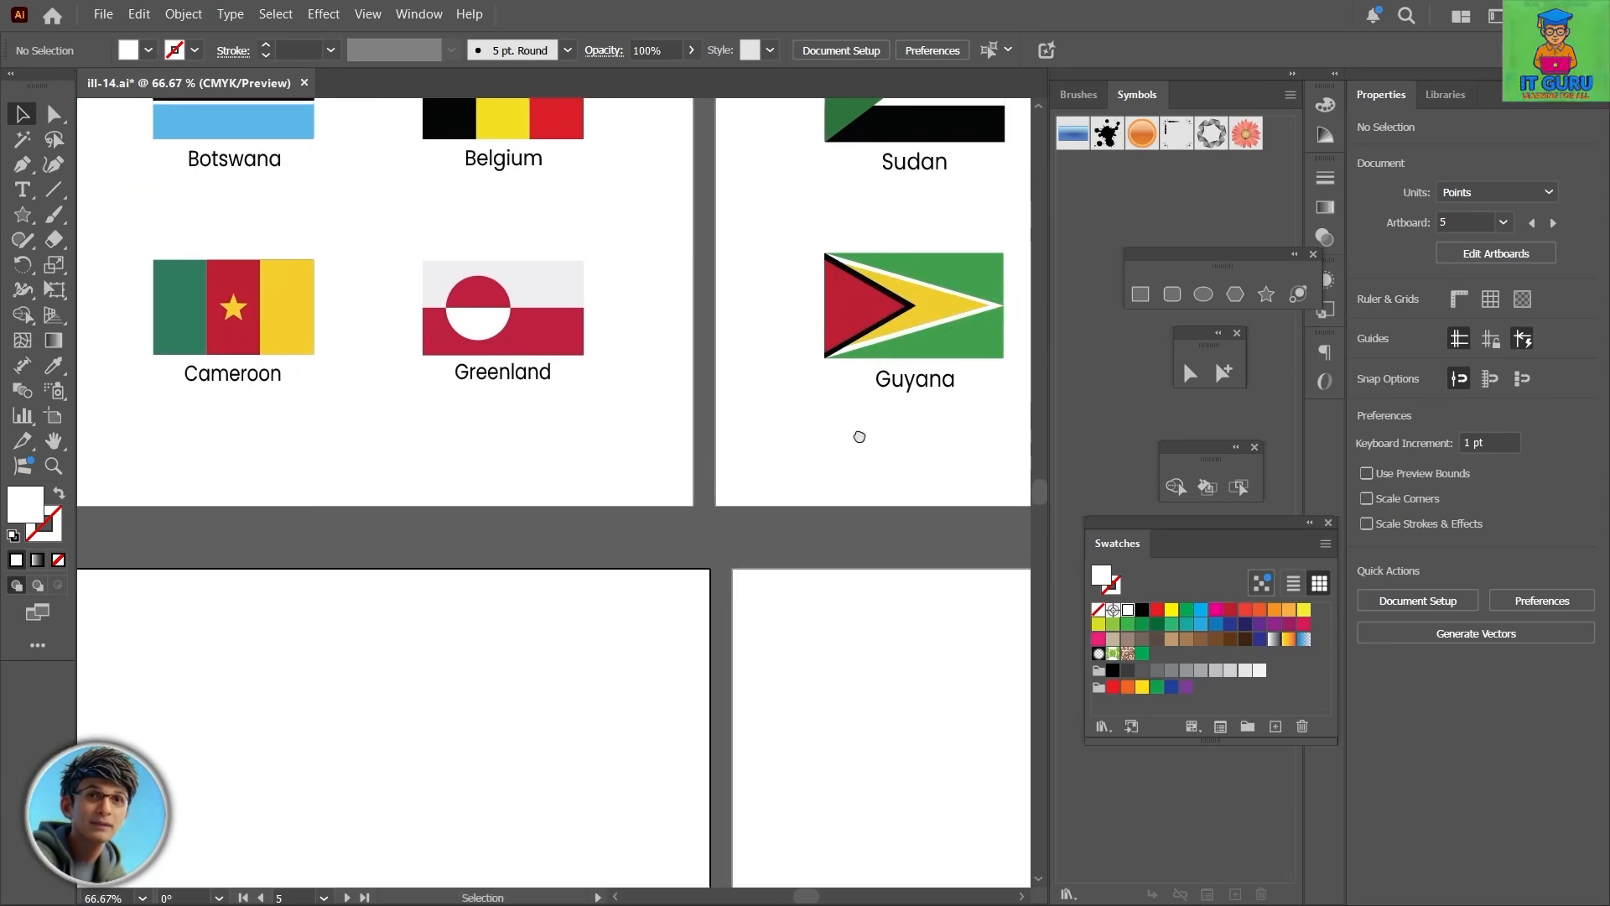
pyautogui.moveTo(786, 435); pyautogui.dragTo(503, 600)
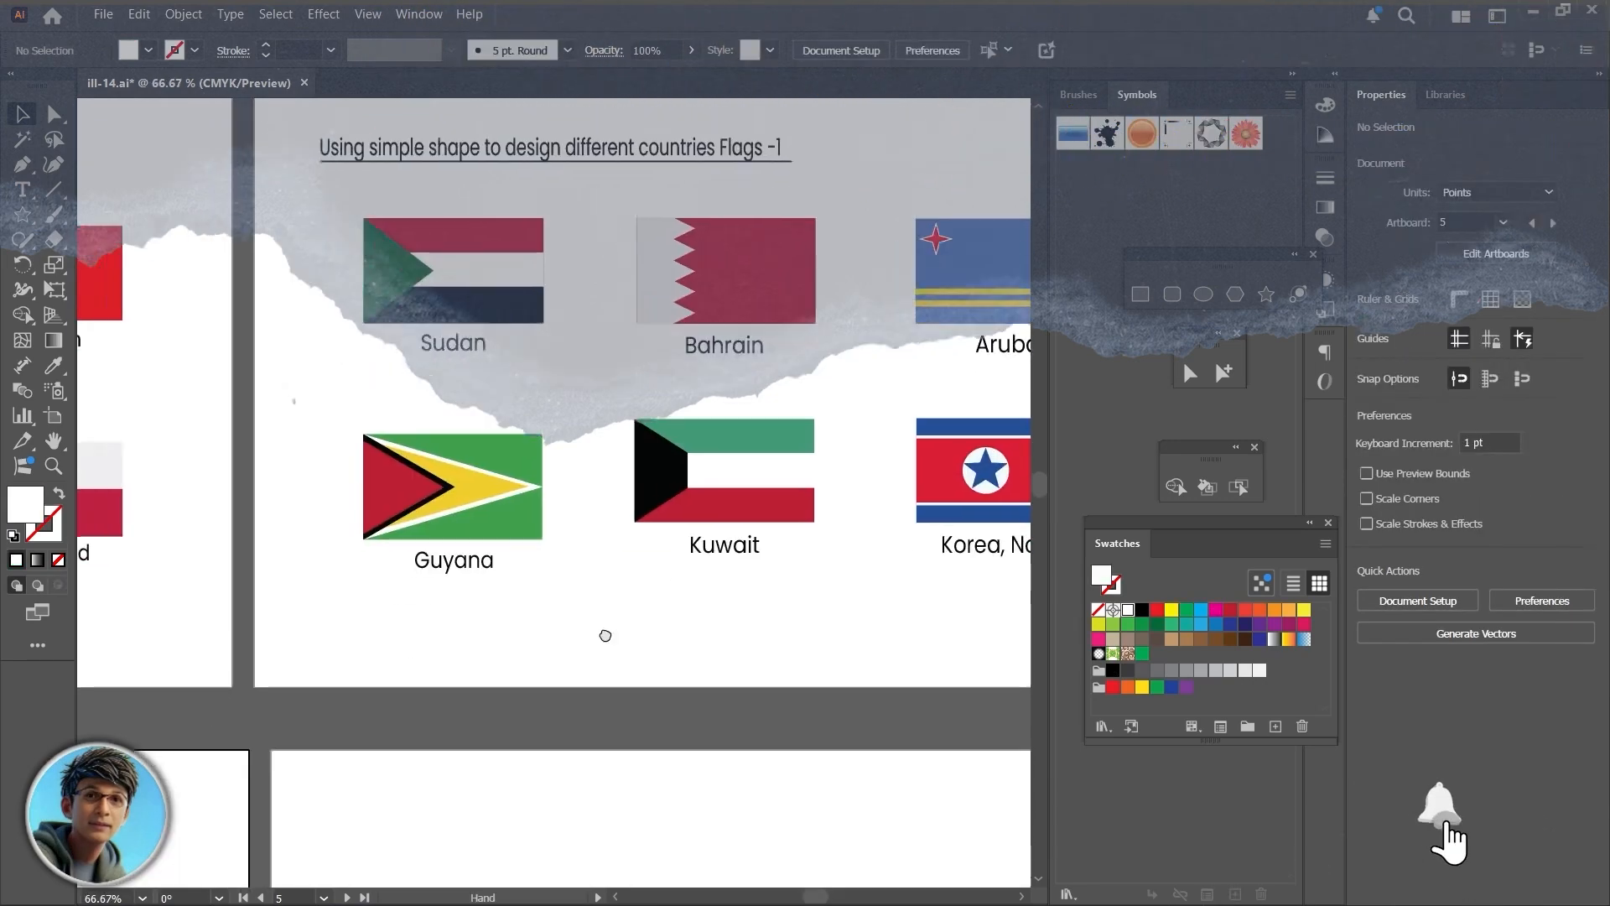
pyautogui.moveTo(510, 634); pyautogui.dragTo(1219, 275)
pyautogui.click(133, 461)
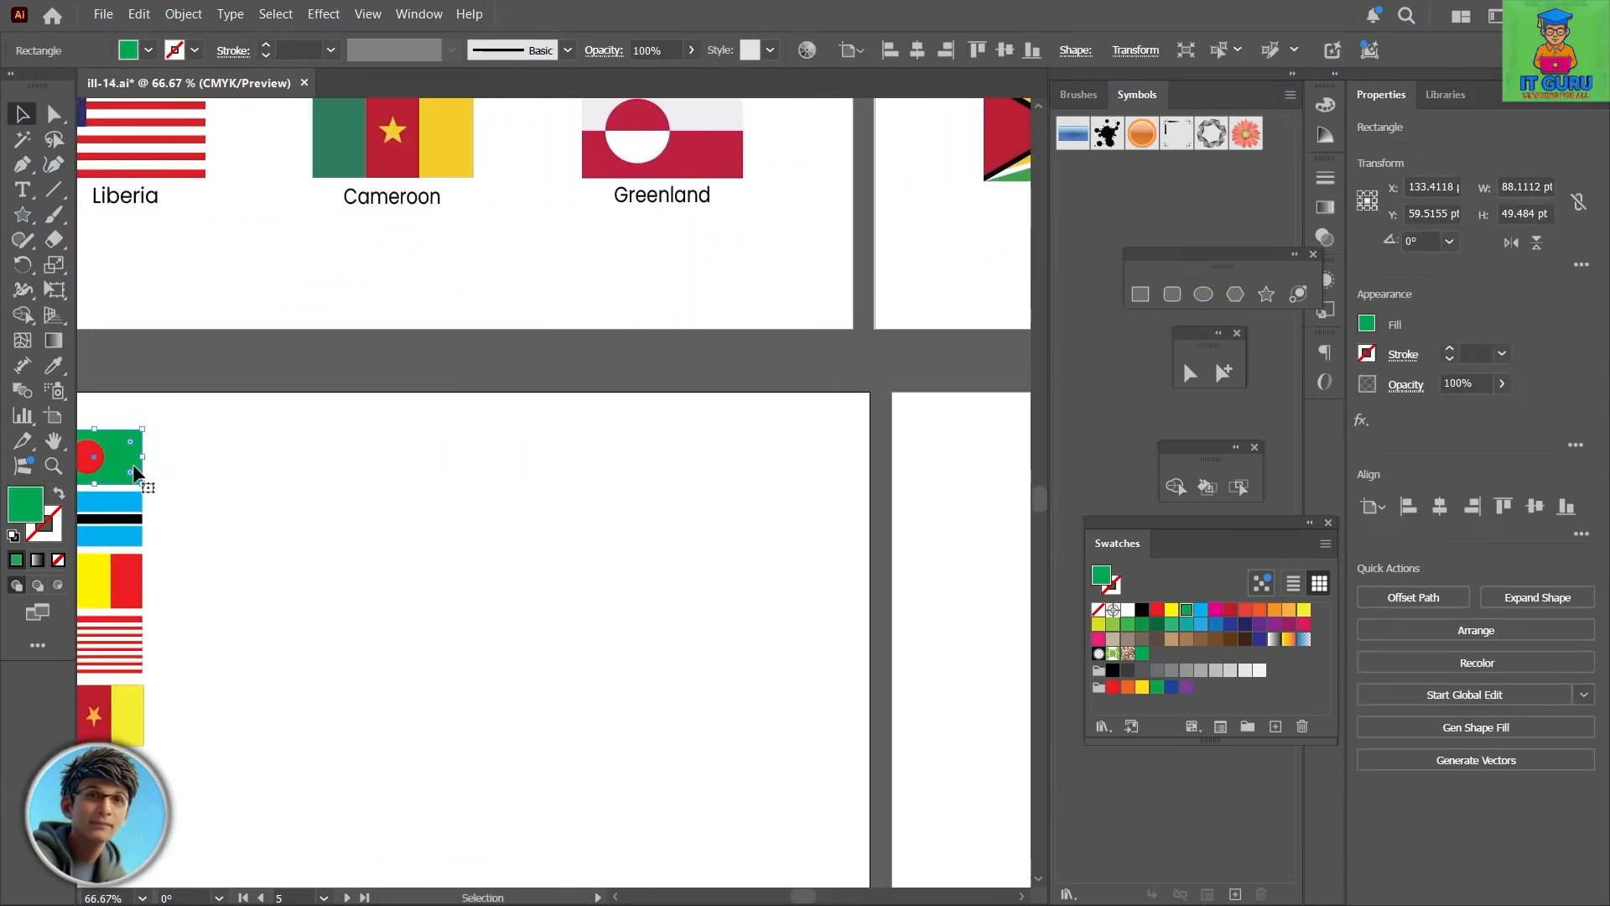
pyautogui.moveTo(122, 478); pyautogui.dragTo(983, 496)
pyautogui.moveTo(977, 611); pyautogui.dragTo(392, 769)
pyautogui.moveTo(670, 602); pyautogui.dragTo(661, 642)
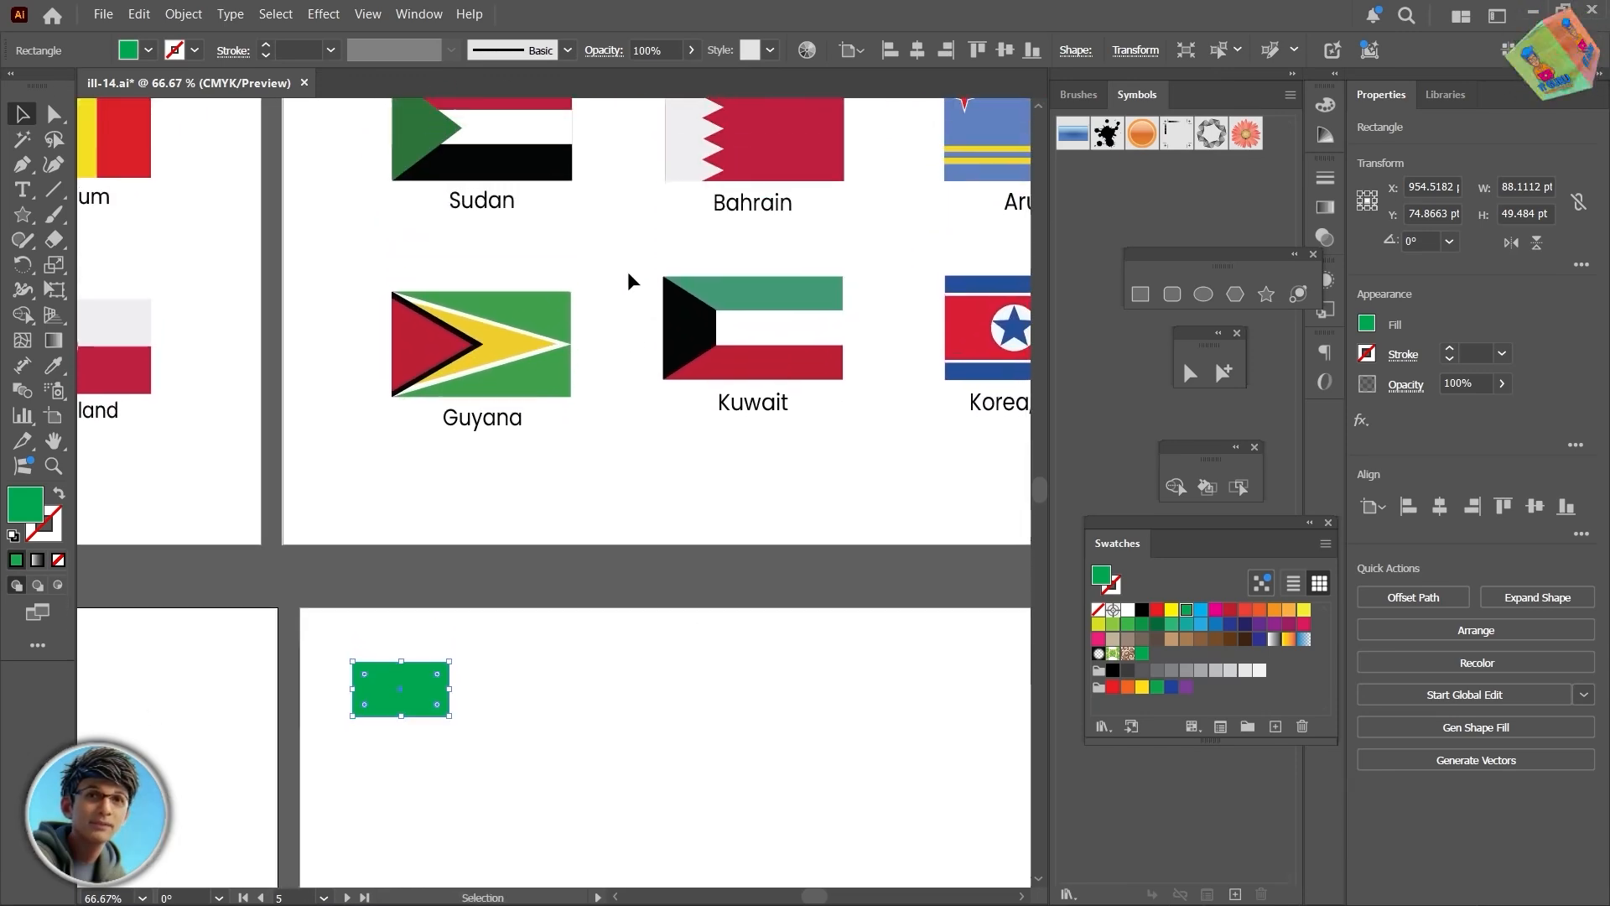
# Step: Enlarge the copied green rectangle to about 335 by 163 pt and fill it with white
pyautogui.scroll(-2, 628, 277)
pyautogui.moveTo(508, 433); pyautogui.dragTo(644, 497)
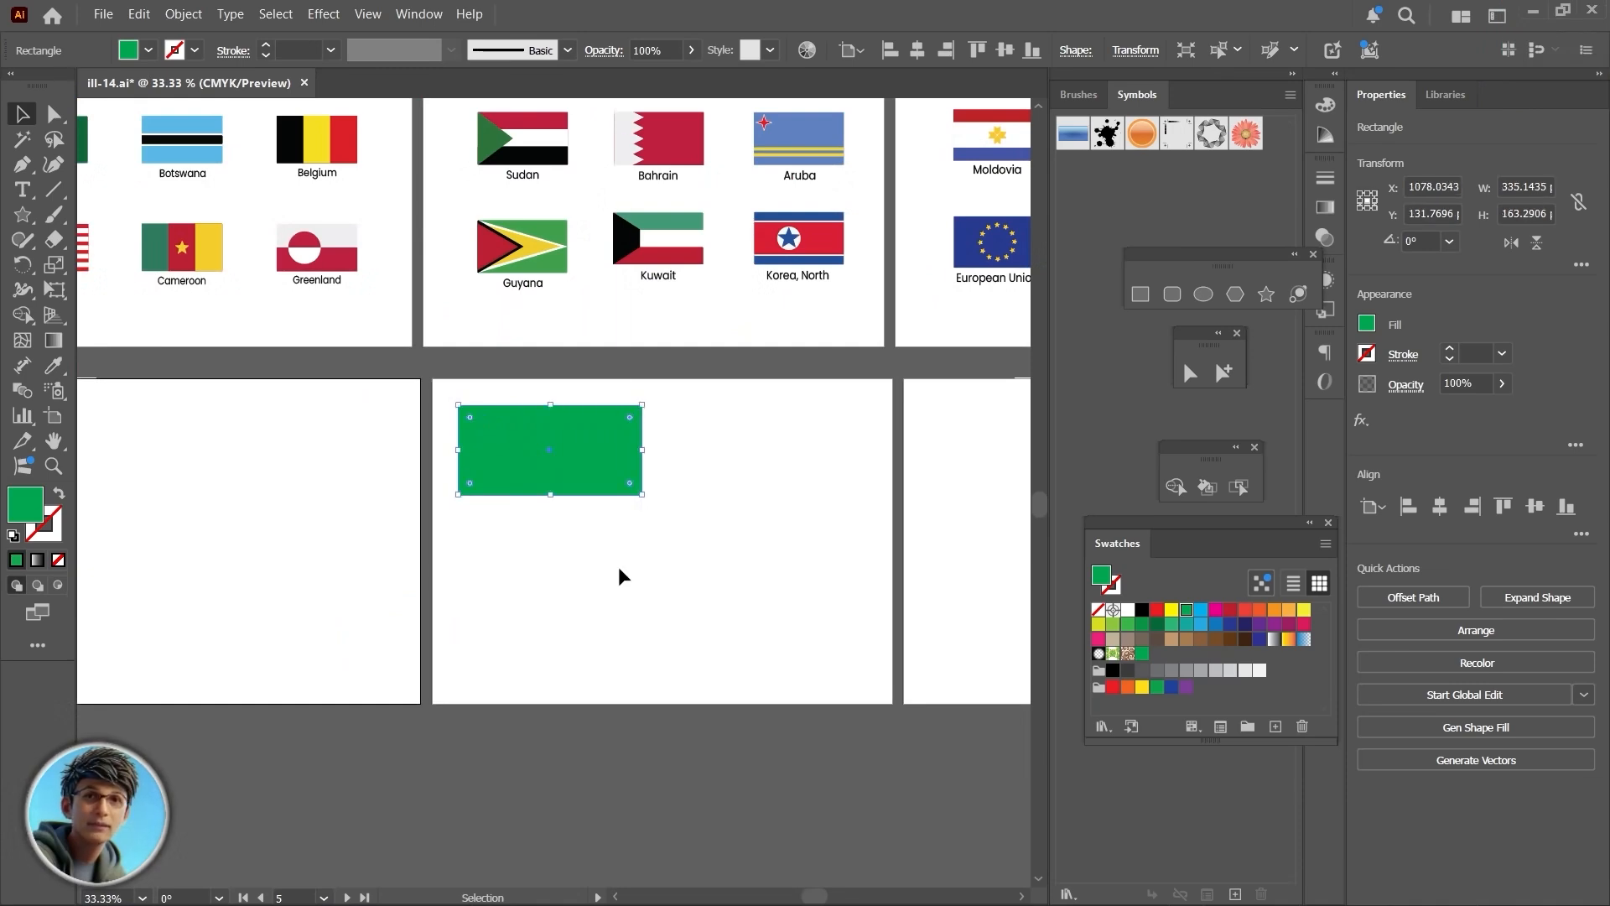
pyautogui.click(553, 444)
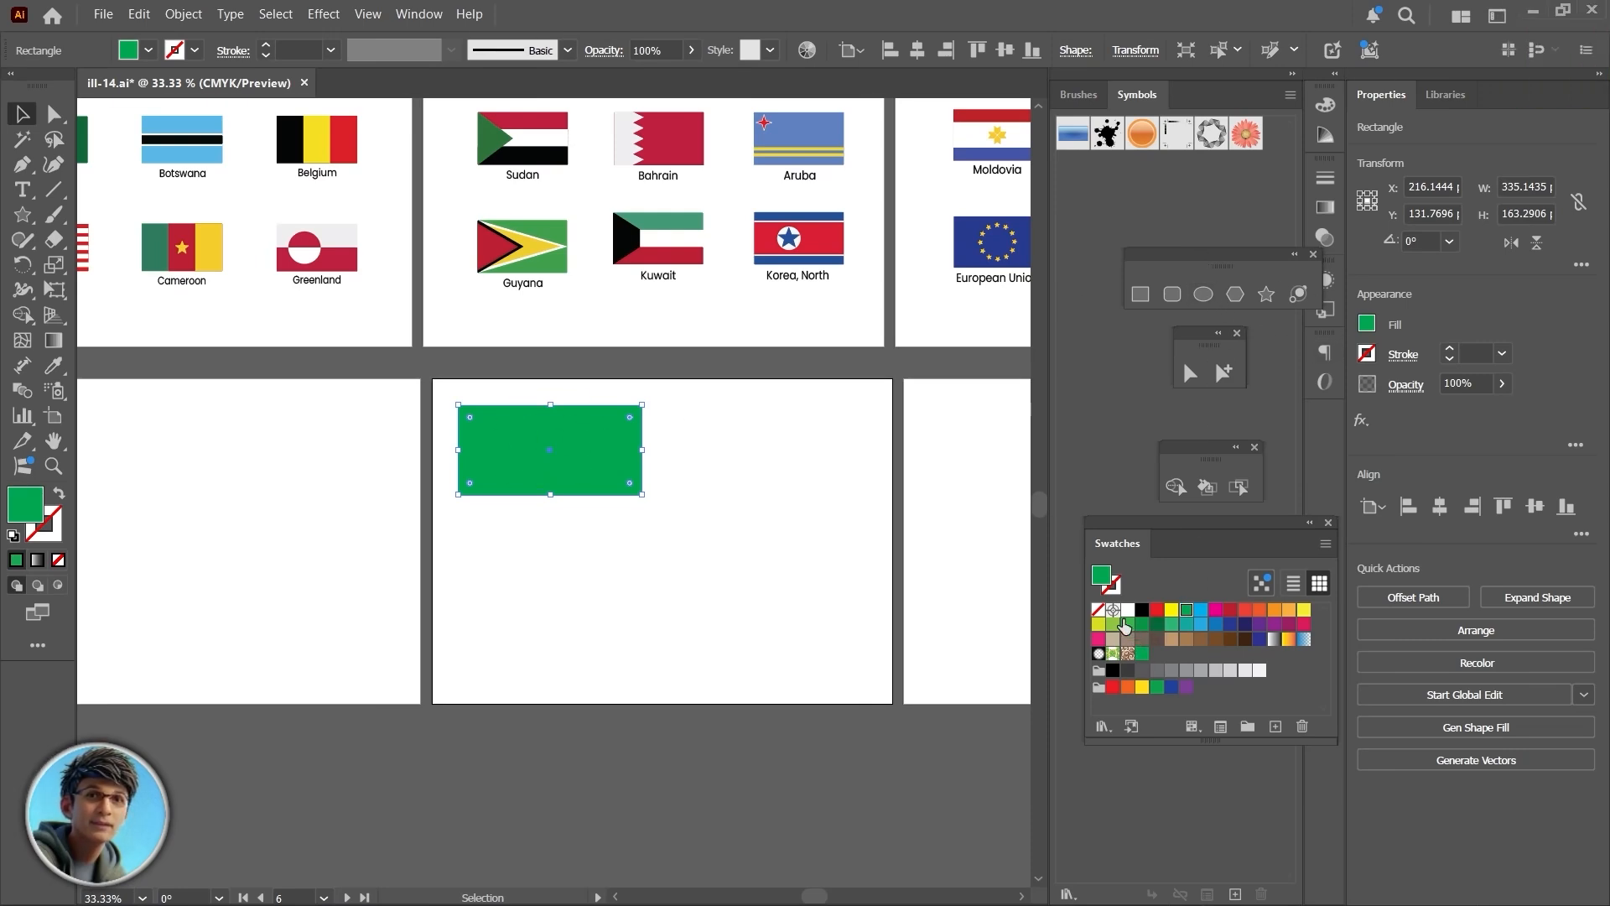
pyautogui.click(1128, 611)
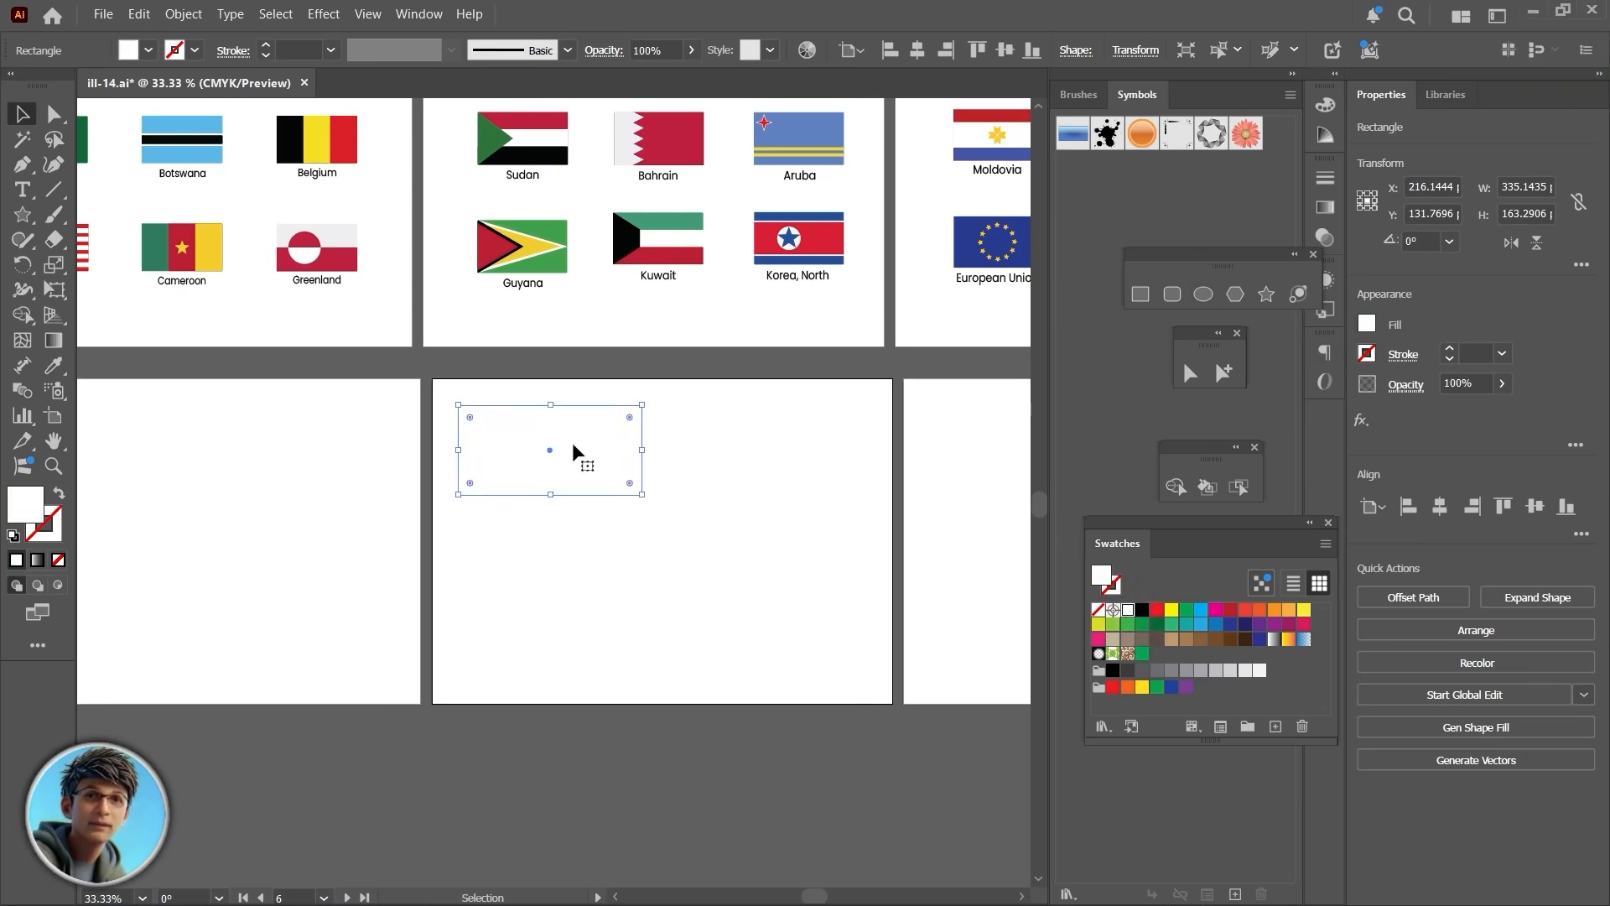
# Step: Add a black stripe about 52 pt high along the white rectangle's bottom edge and a matching dark red stripe along its top edge
pyautogui.hotkey('ctrl', 'c')
pyautogui.hotkey('ctrl', 'f')
pyautogui.moveTo(550, 405); pyautogui.dragTo(551, 466)
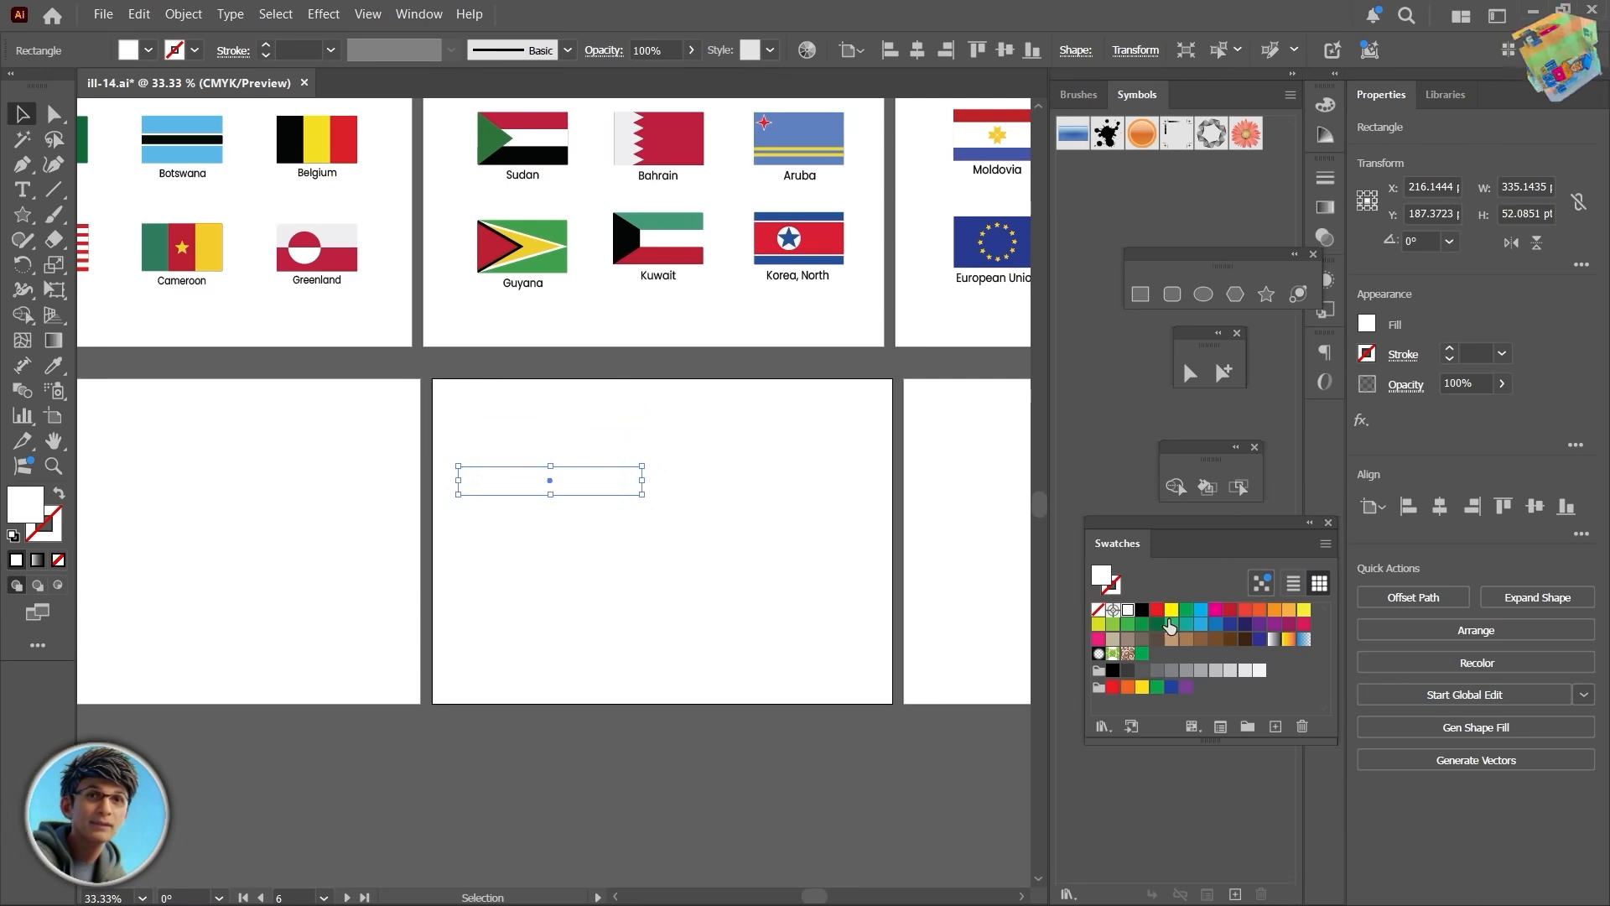
pyautogui.click(1142, 610)
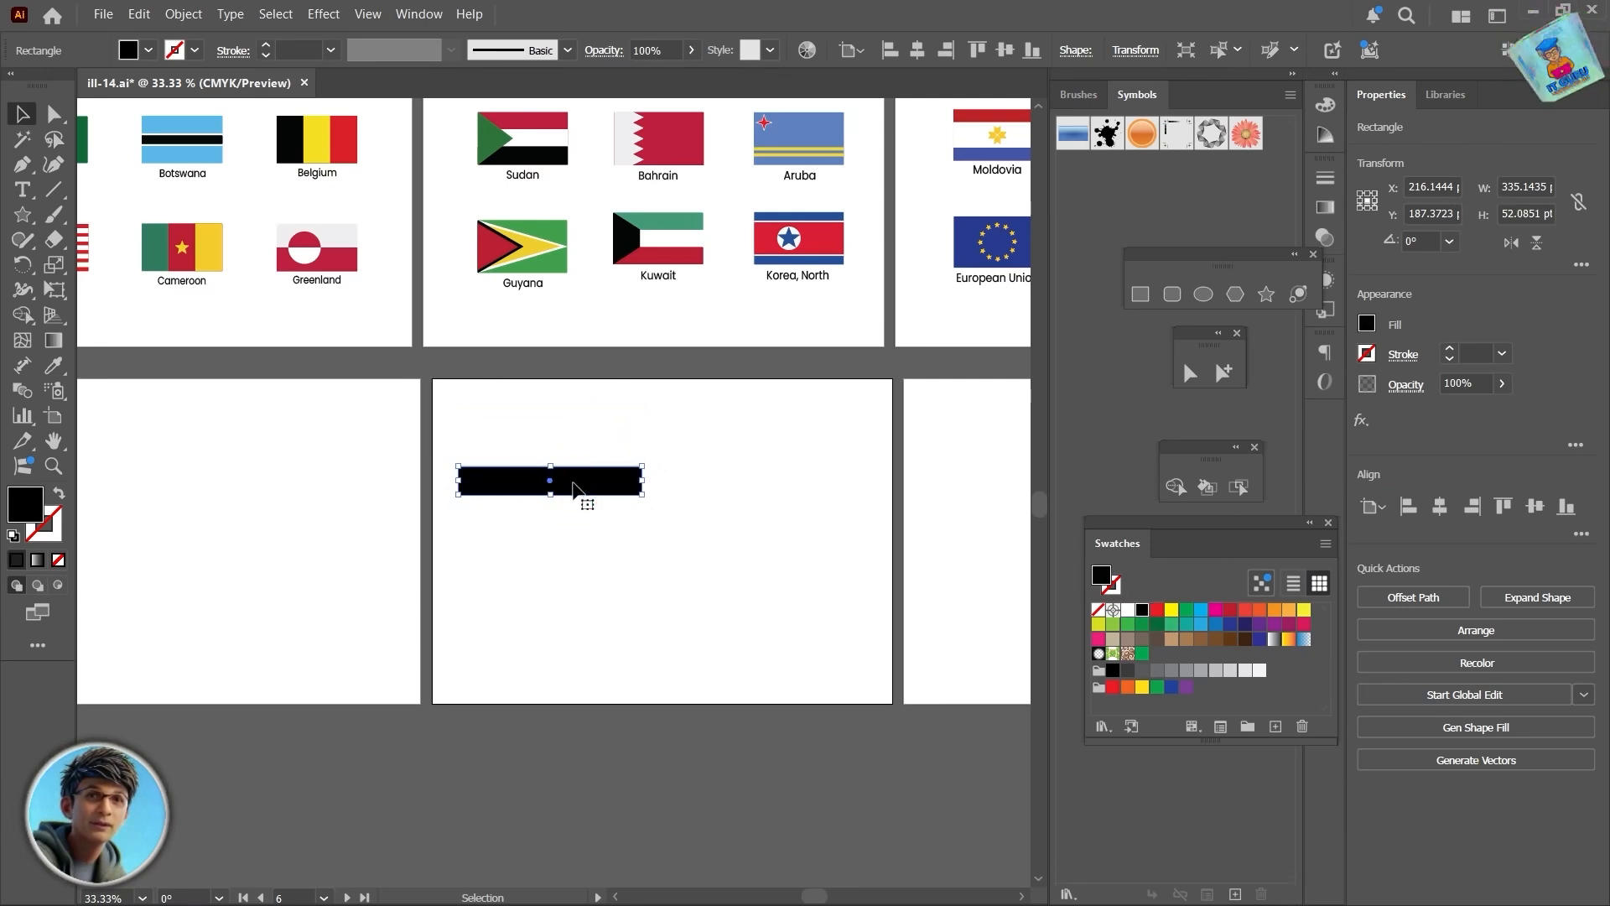
pyautogui.moveTo(569, 483); pyautogui.dragTo(571, 425)
pyautogui.click(1230, 609)
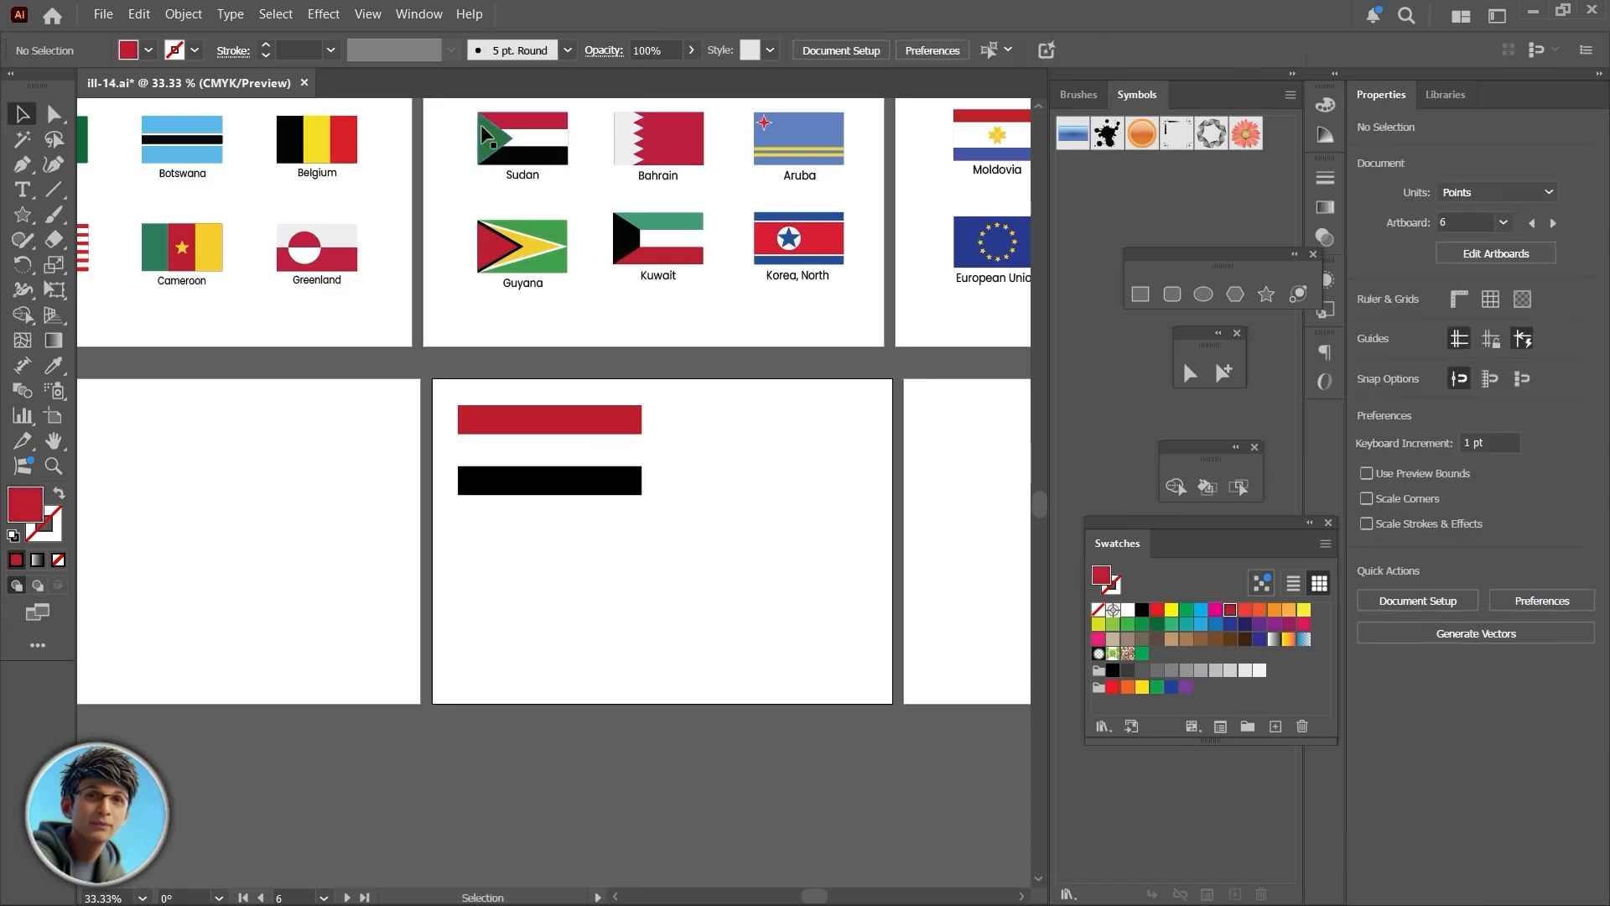
# Step: Draw a dark red three-sided polygon on the empty area beside the striped flag
pyautogui.click(1235, 293)
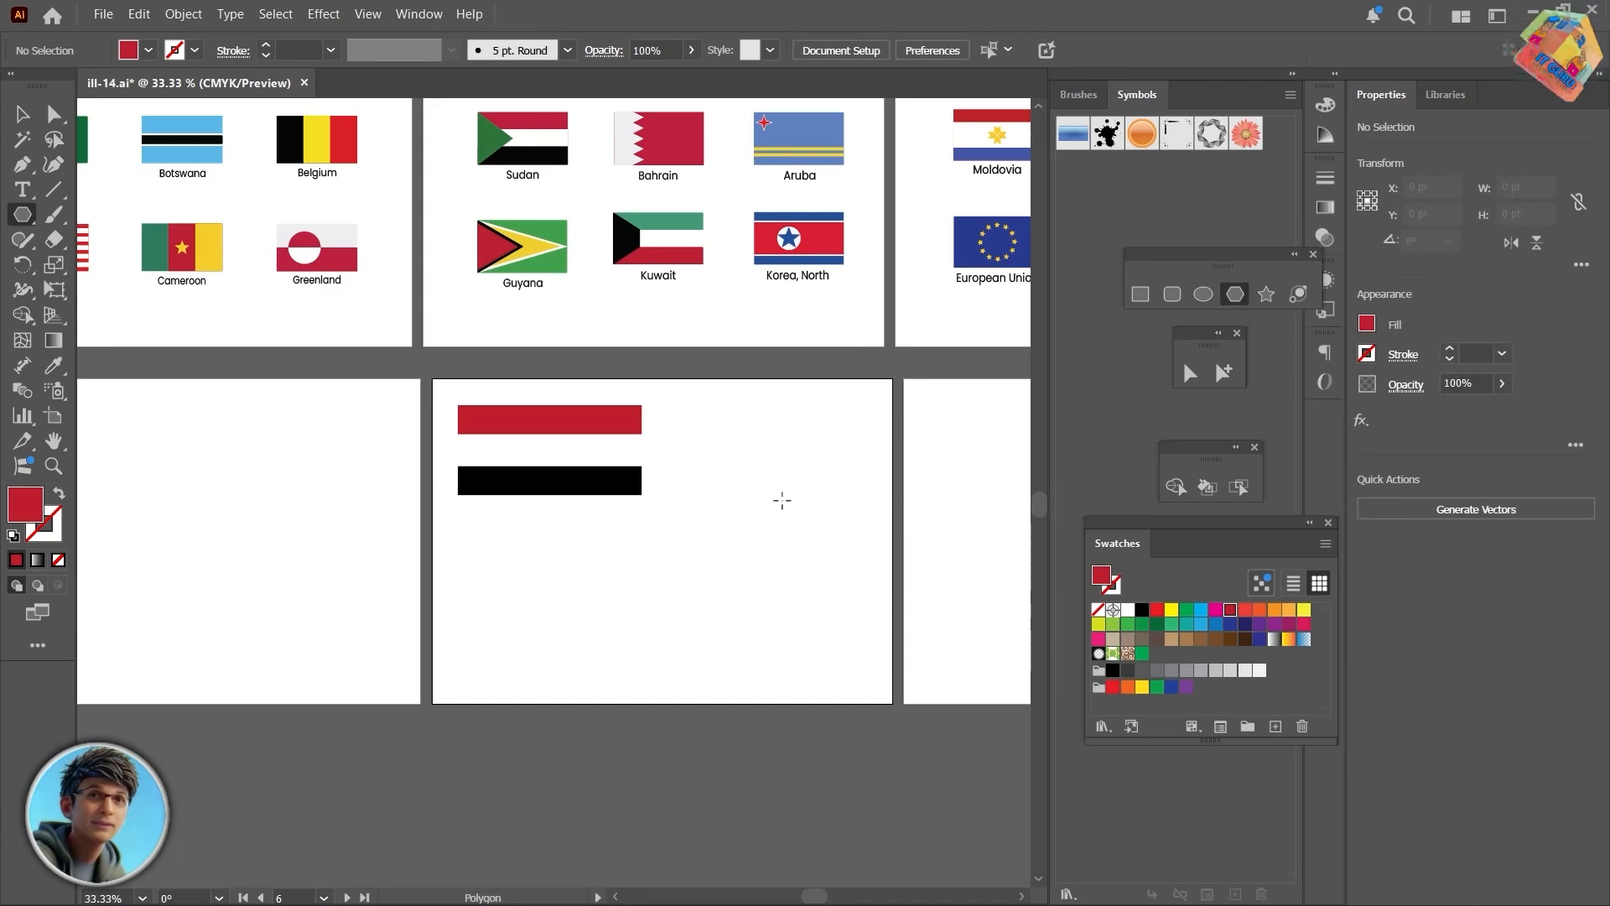
pyautogui.click(782, 501)
pyautogui.click(972, 595)
pyautogui.click(966, 638)
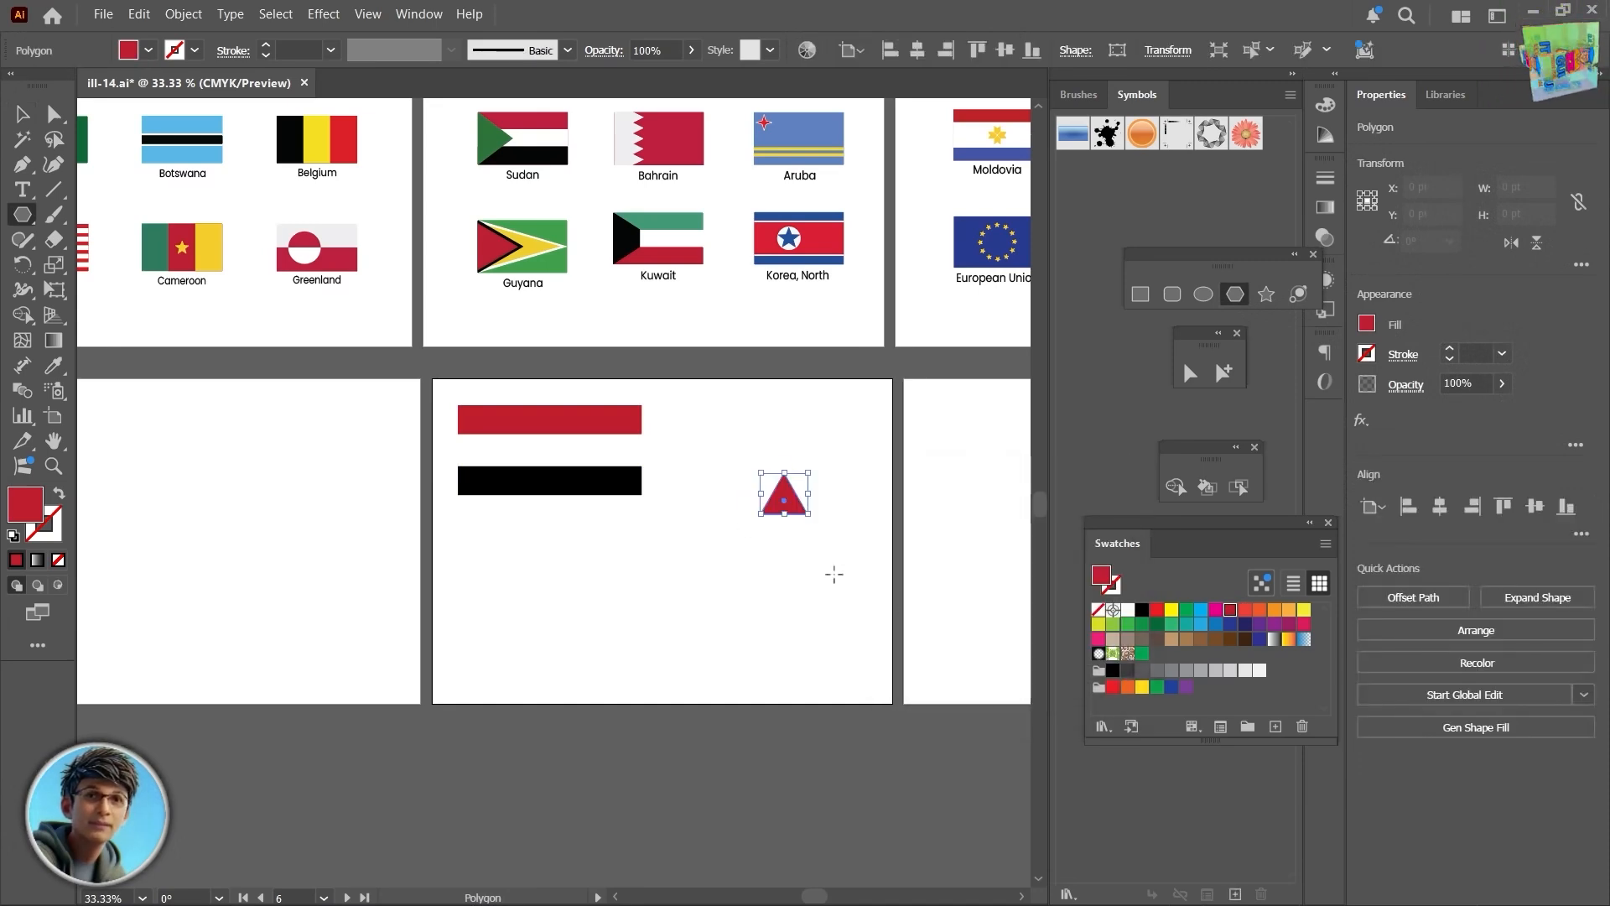
# Step: Rotate the triangle to point right, enlarge it to about 153 by 142 pt and align it with the flag's upper-left corner
pyautogui.moveTo(811, 525); pyautogui.dragTo(539, 503)
pyautogui.moveTo(487, 449); pyautogui.dragTo(479, 443)
pyautogui.keyDown('alt'); pyautogui.scroll(5, 459, 437); pyautogui.keyUp('alt')
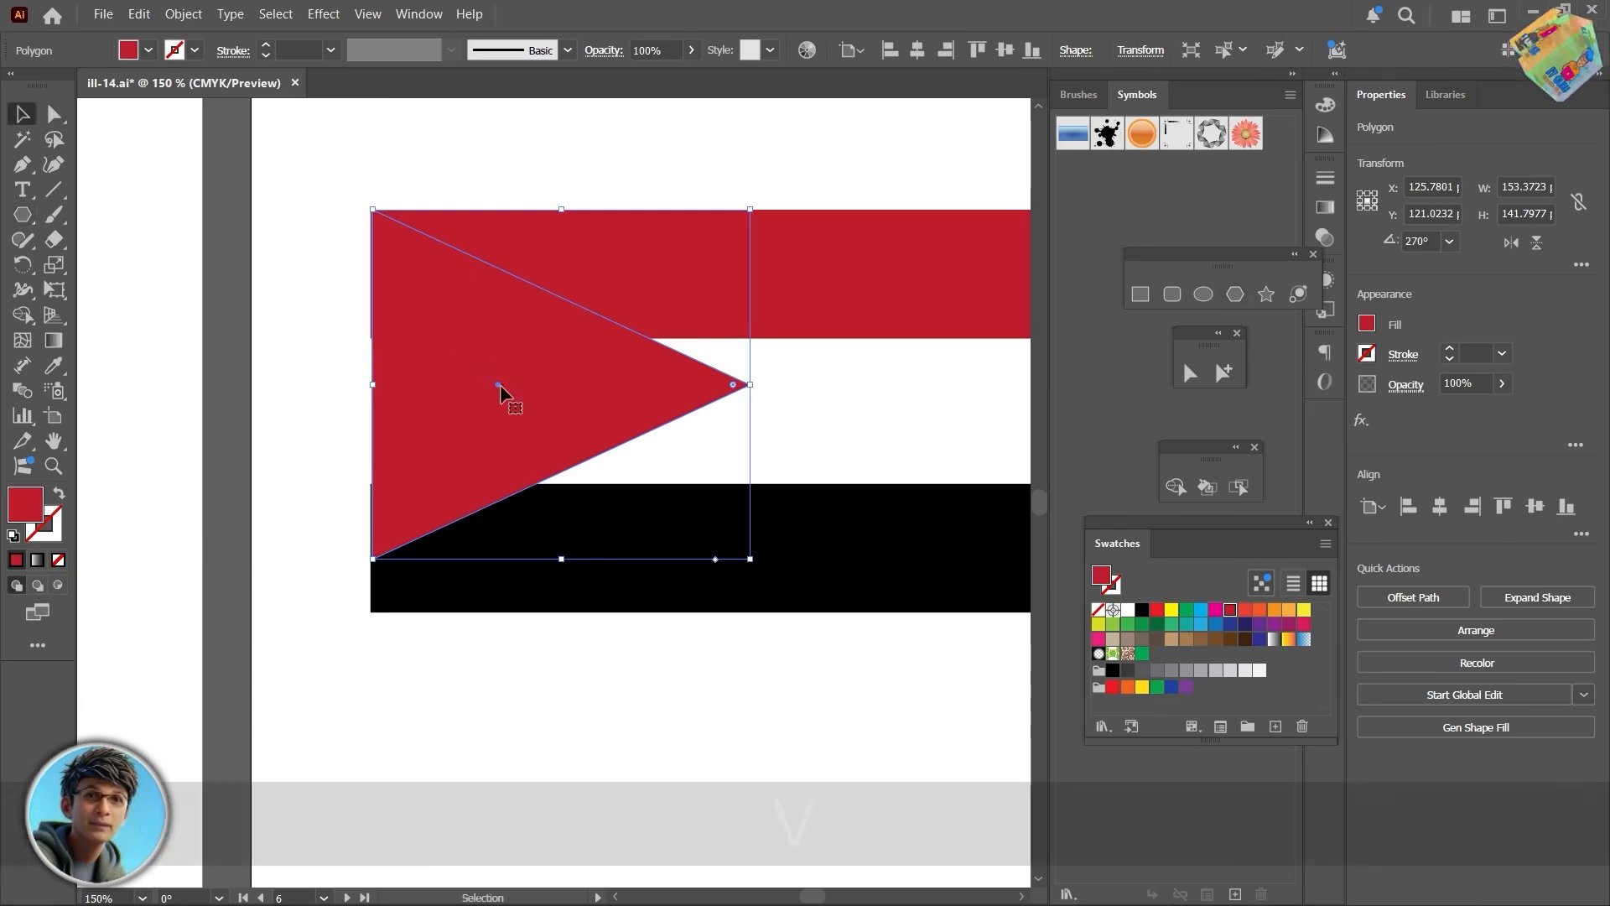
pyautogui.press('v')
pyautogui.moveTo(500, 385); pyautogui.dragTo(474, 374)
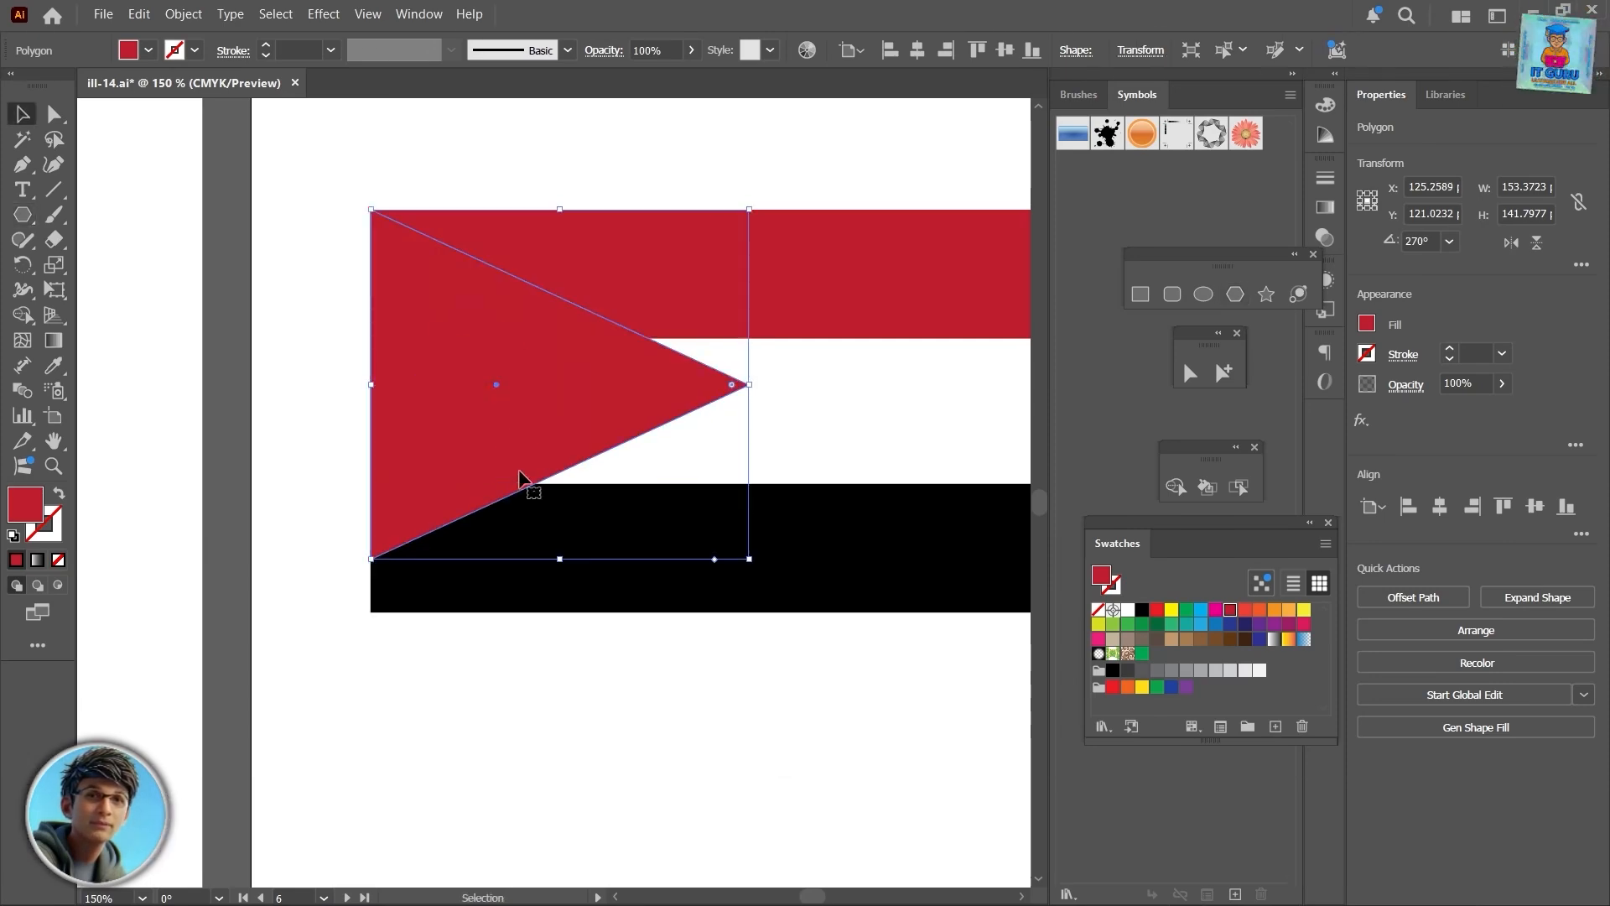
# Step: Stretch the triangle to the flag's full height of about 163 pt and fill it with dark green
pyautogui.moveTo(560, 558); pyautogui.dragTo(565, 613)
pyautogui.keyDown('alt'); pyautogui.scroll(-5, 857, 511); pyautogui.keyUp('alt')
pyautogui.moveTo(856, 511); pyautogui.dragTo(744, 564)
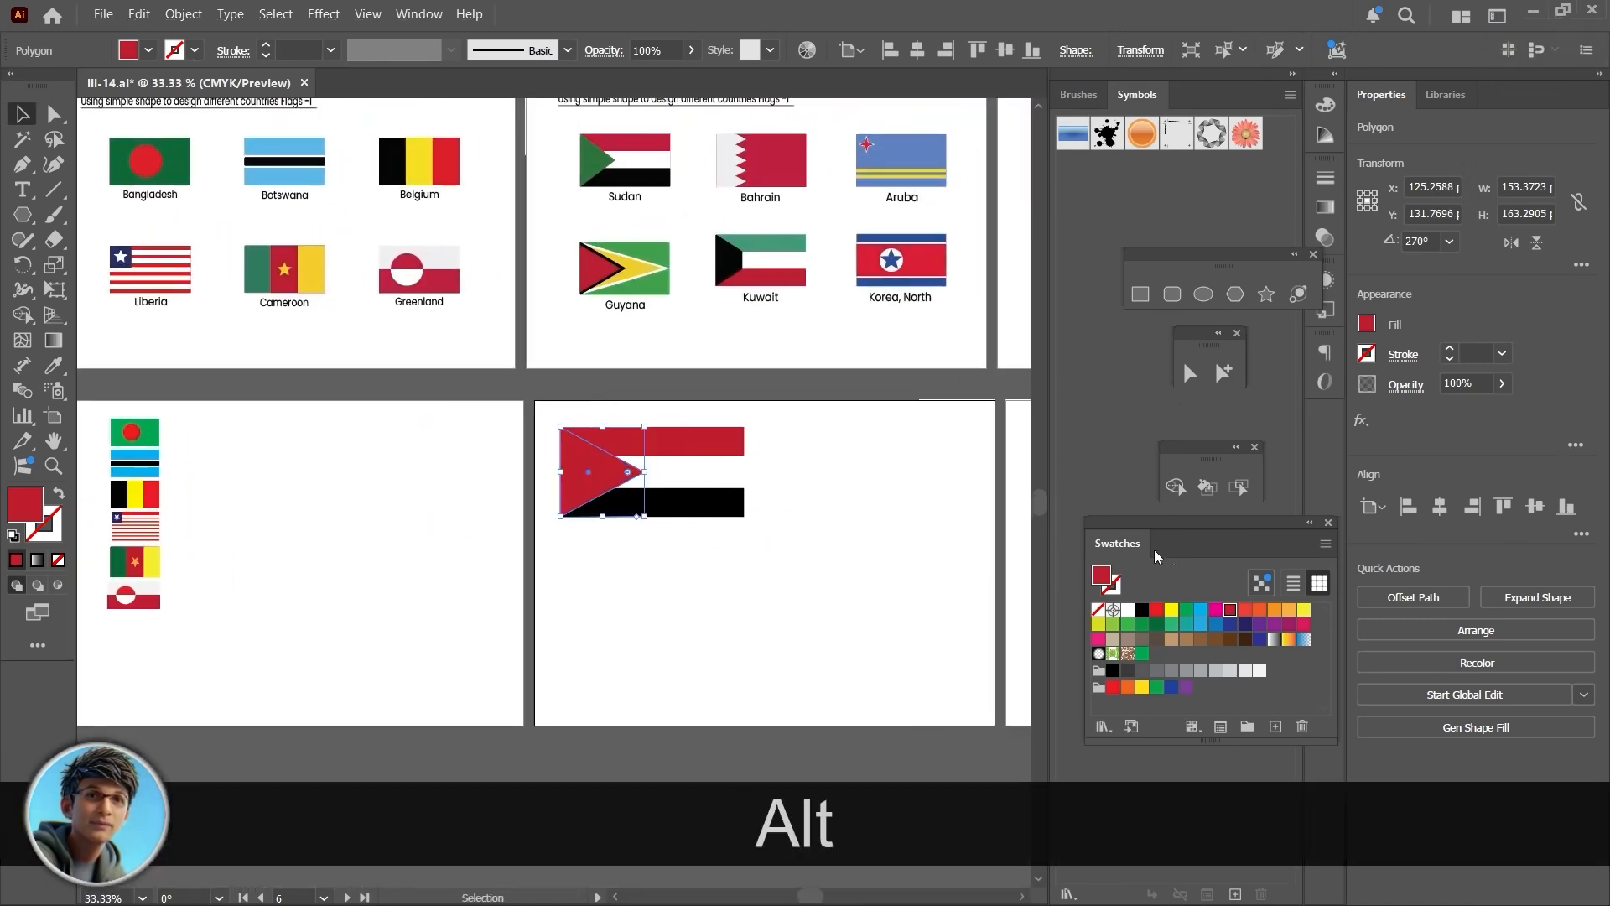
pyautogui.click(1156, 624)
pyautogui.click(651, 596)
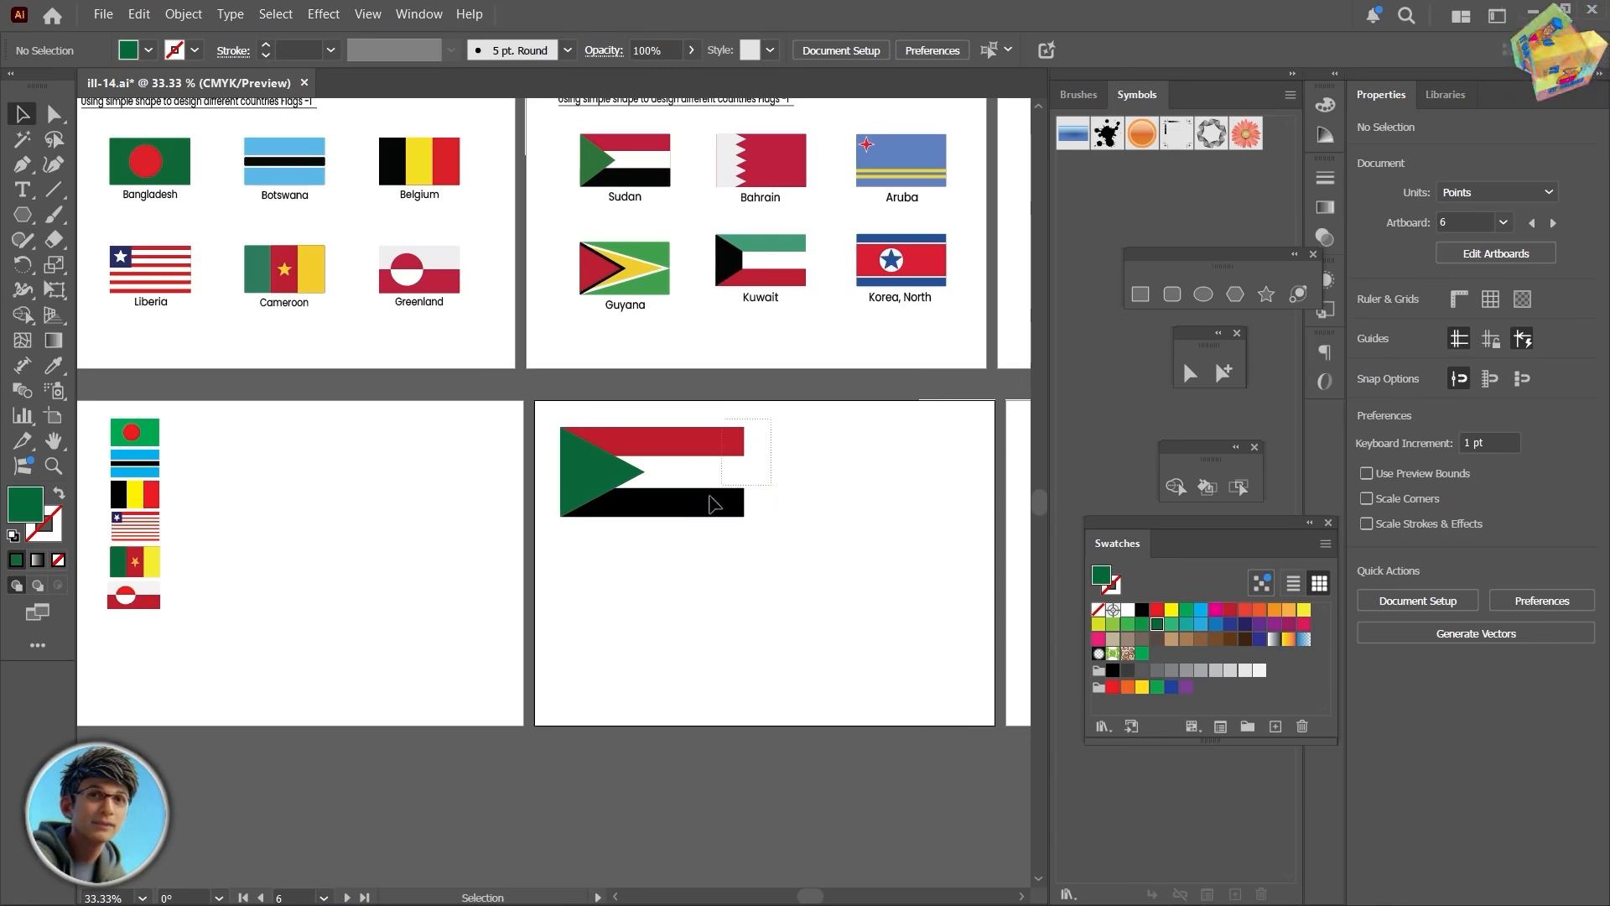
# Step: Move the Sudan flag beside the small flags on the neighbouring artboard and place a copy of its white rectangle on the vacated artboard
pyautogui.moveTo(556, 595); pyautogui.dragTo(557, 596)
pyautogui.moveTo(679, 449); pyautogui.dragTo(722, 477)
pyautogui.click(375, 483)
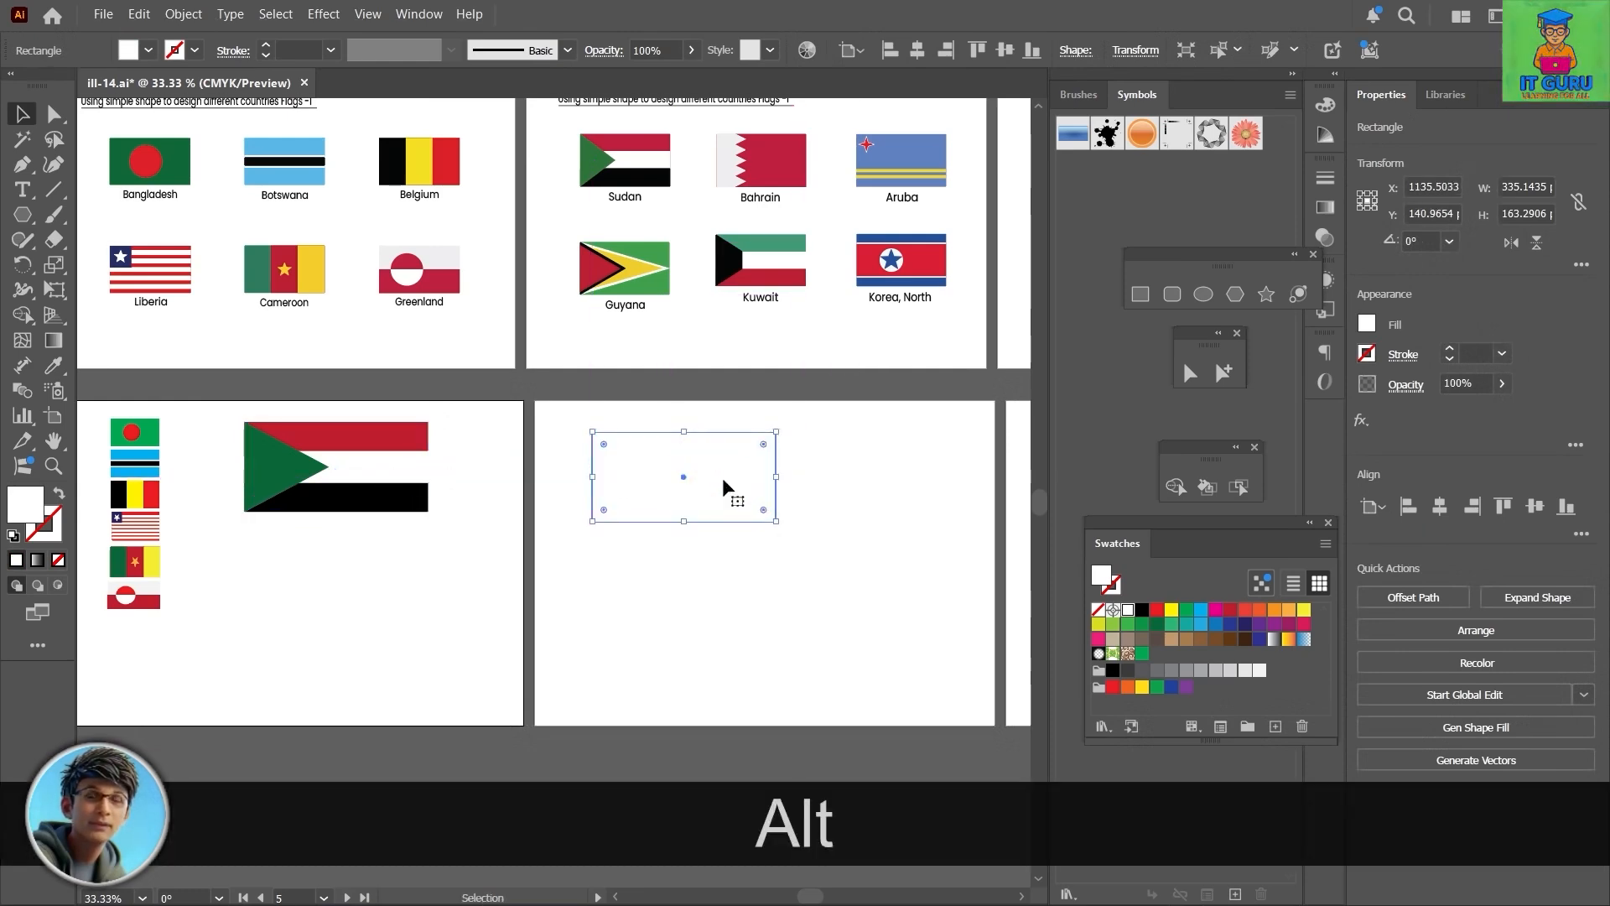
# Step: Fill the copied rectangle with dark red and cover its left end with a white rectangle about 79 by 163 pt
pyautogui.click(1158, 611)
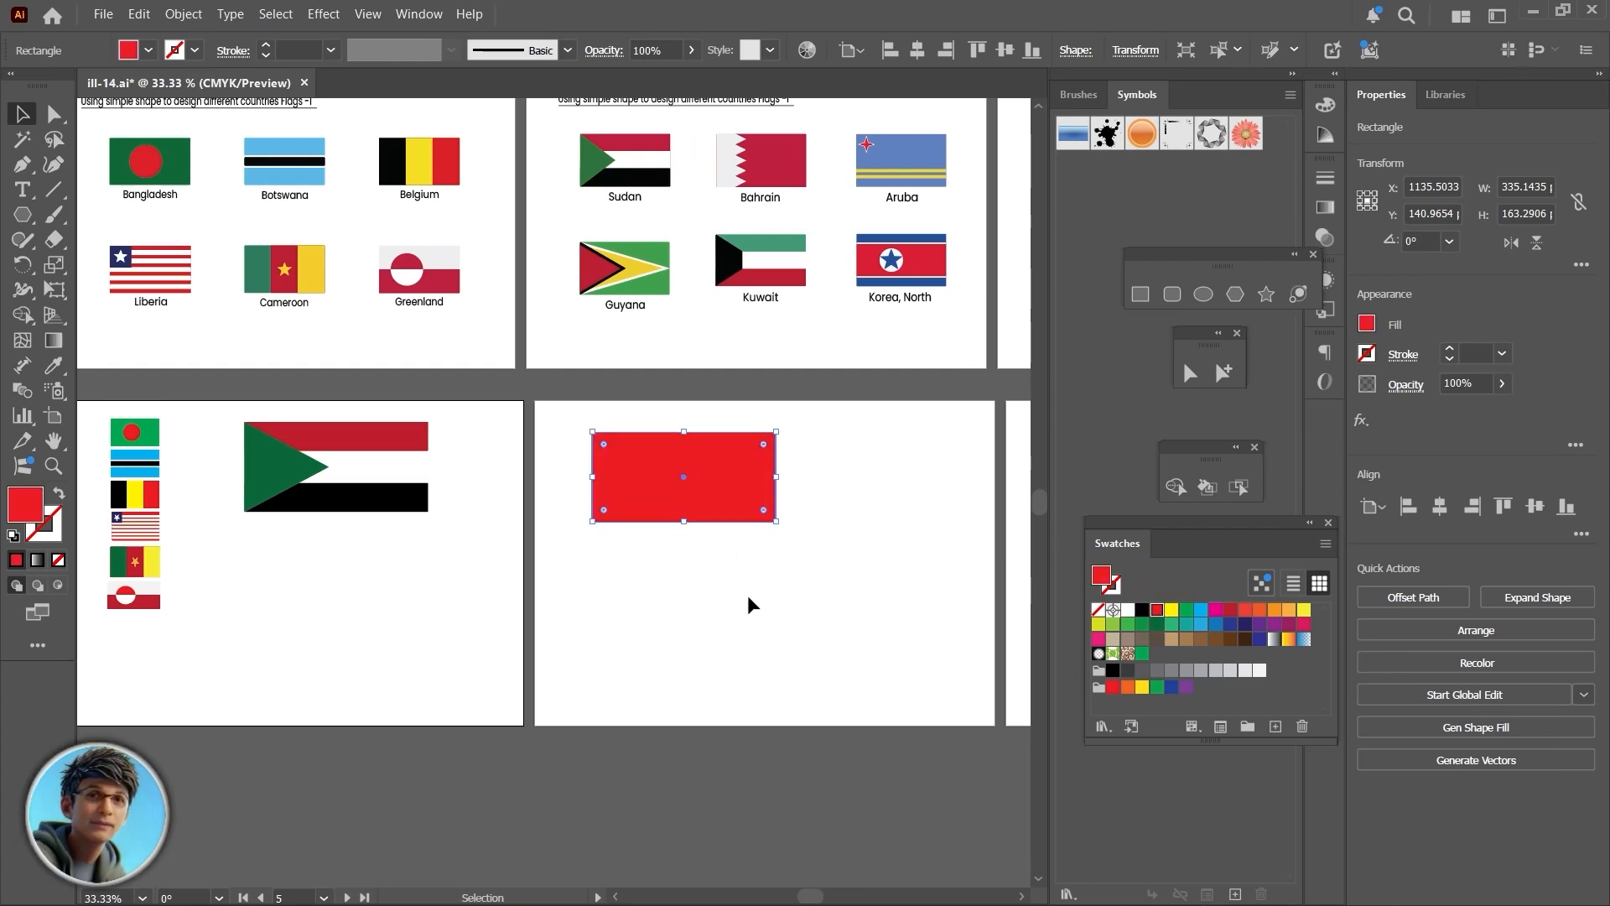
pyautogui.click(1231, 611)
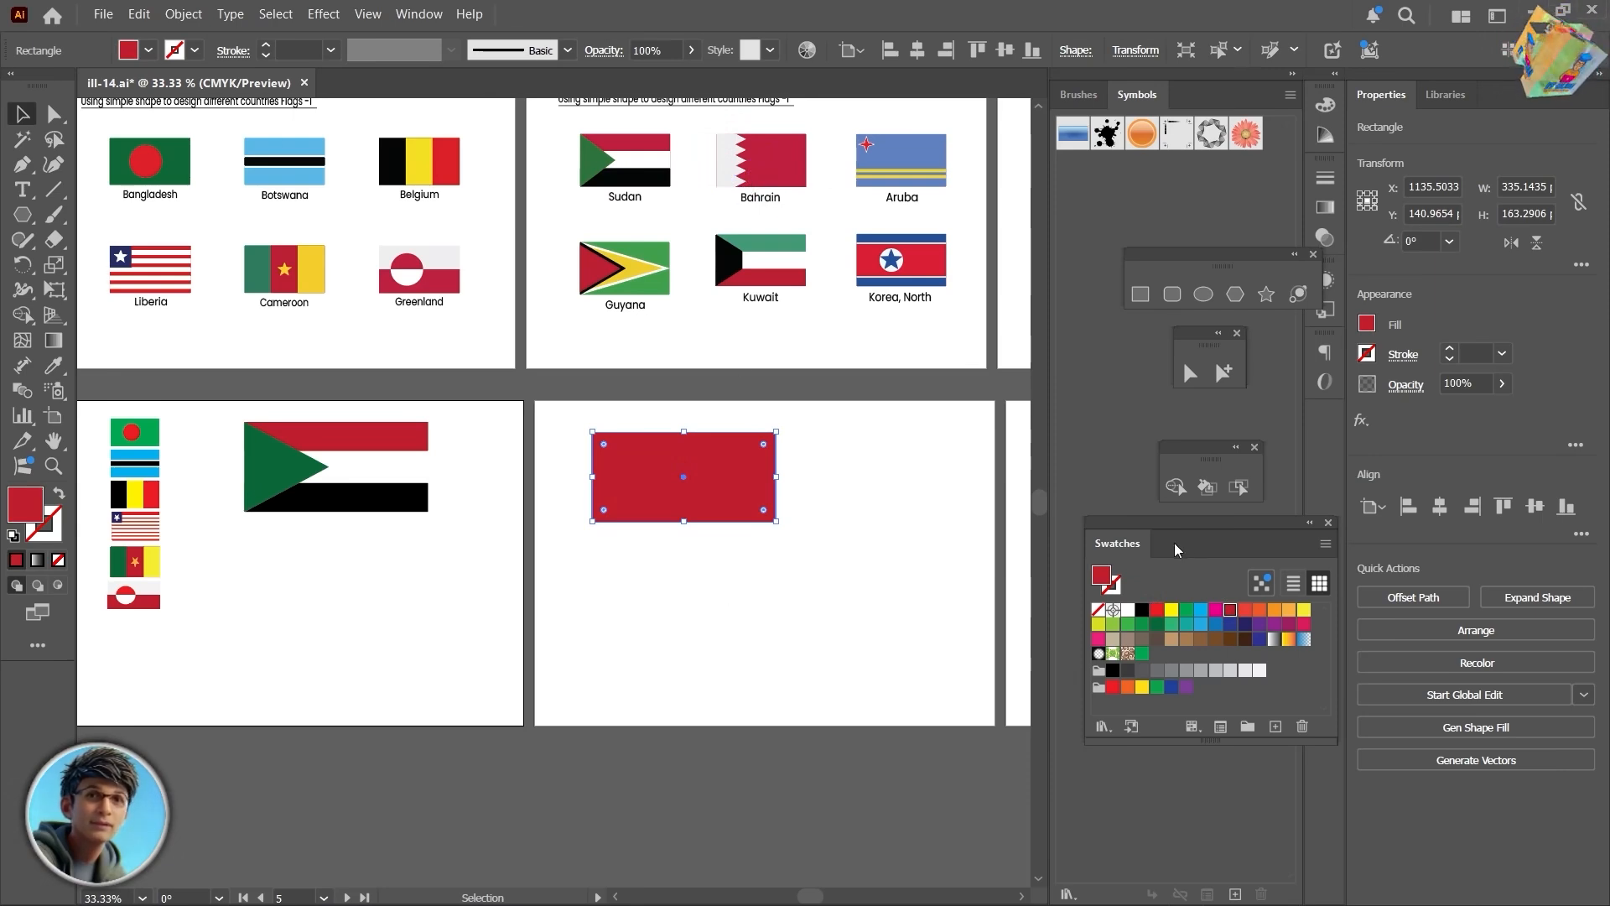
pyautogui.click(1140, 293)
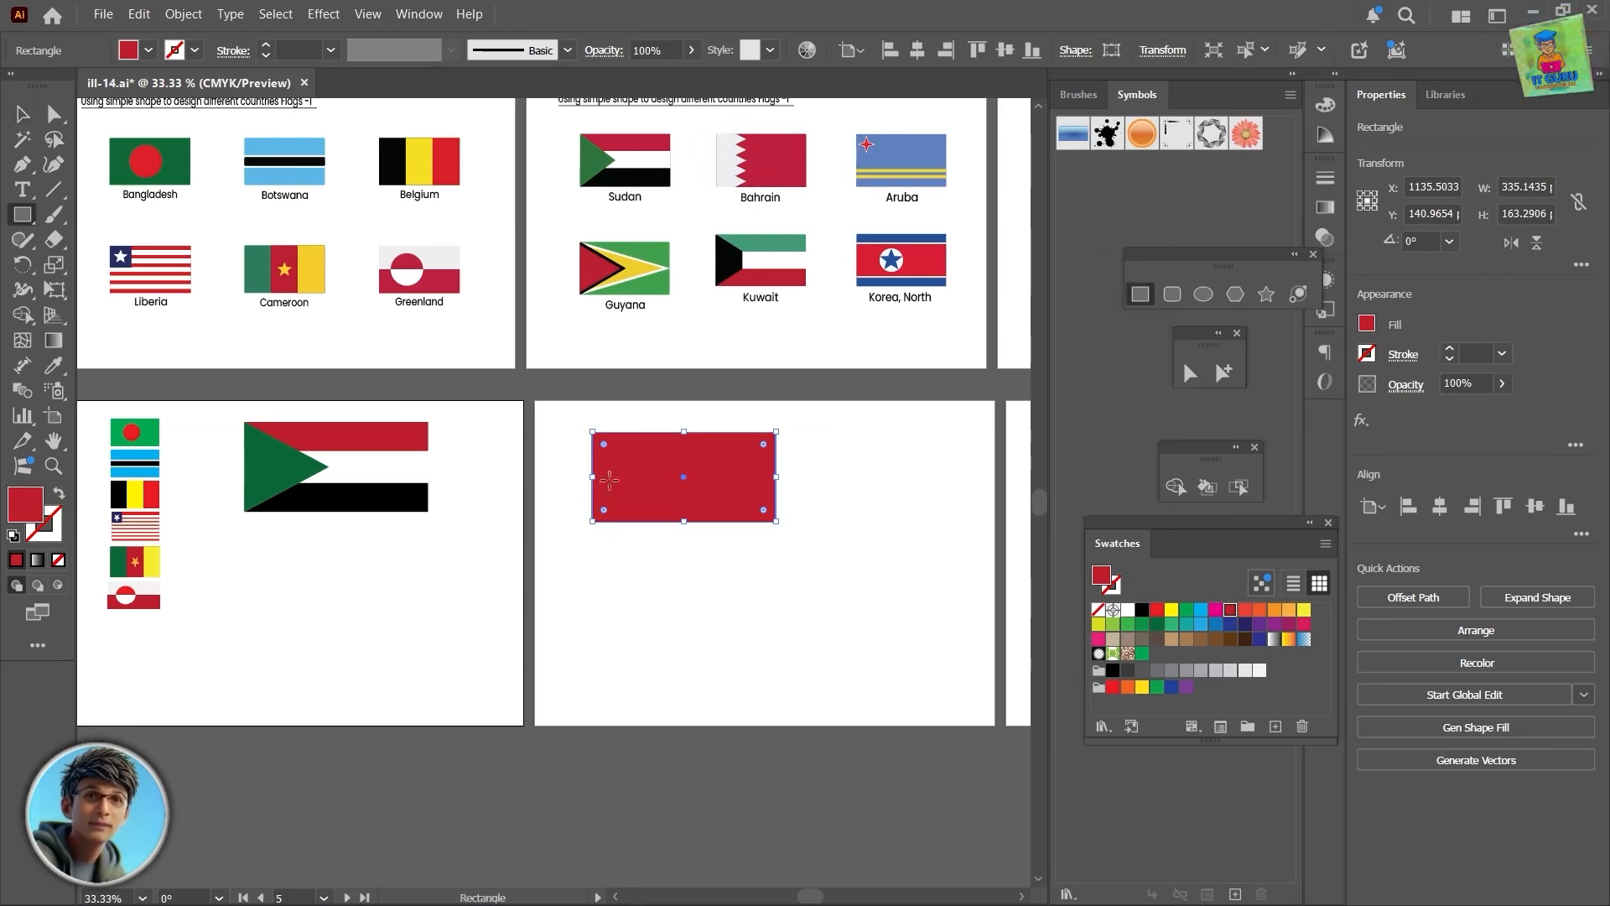
pyautogui.scroll(2, 600, 514)
pyautogui.moveTo(585, 365); pyautogui.dragTo(669, 532)
pyautogui.scroll(1, 665, 583)
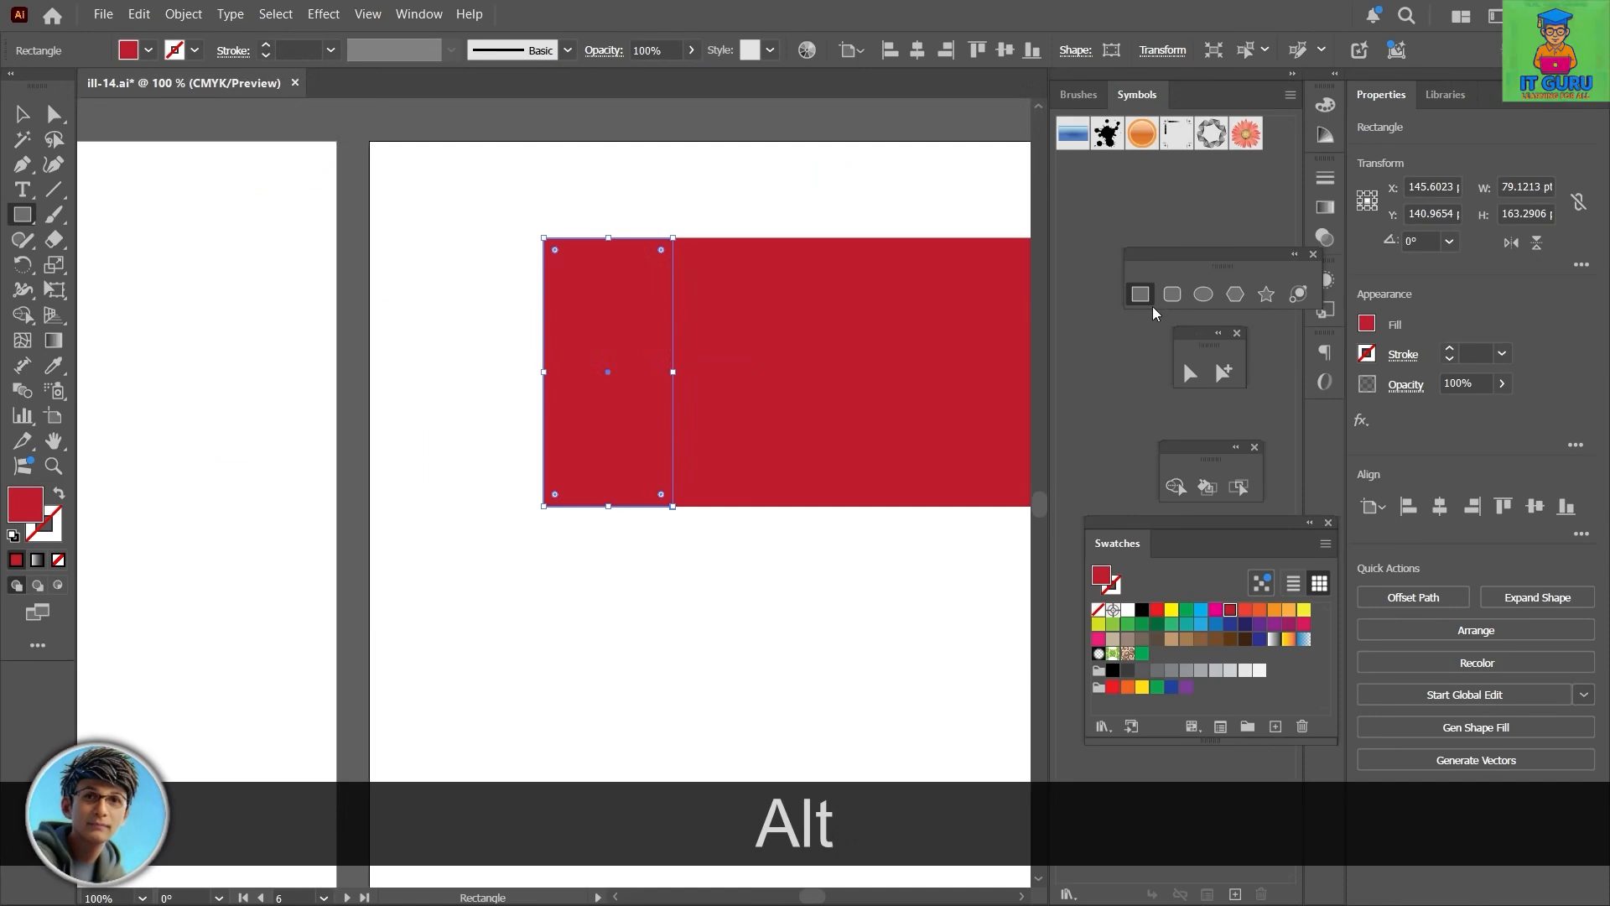
pyautogui.click(1128, 609)
pyautogui.scroll(-3, 636, 553)
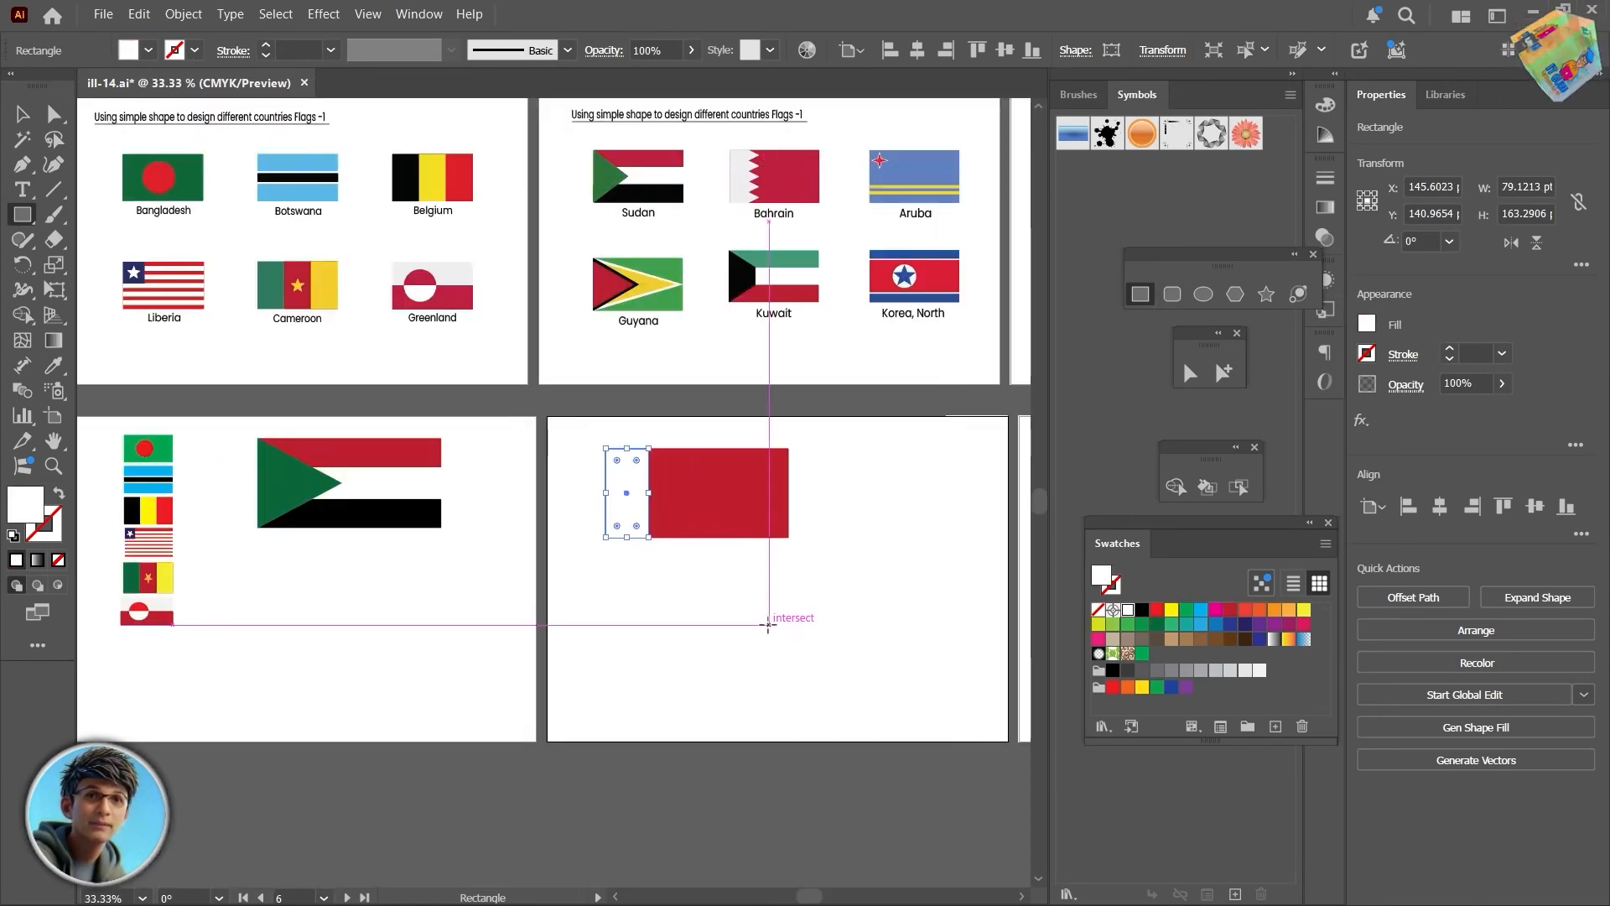
# Step: Copy the Sudan flag's triangle to the upper end of the white band's right edge, shrink it to about 49 by 51 pt and fill it white
pyautogui.press('v')
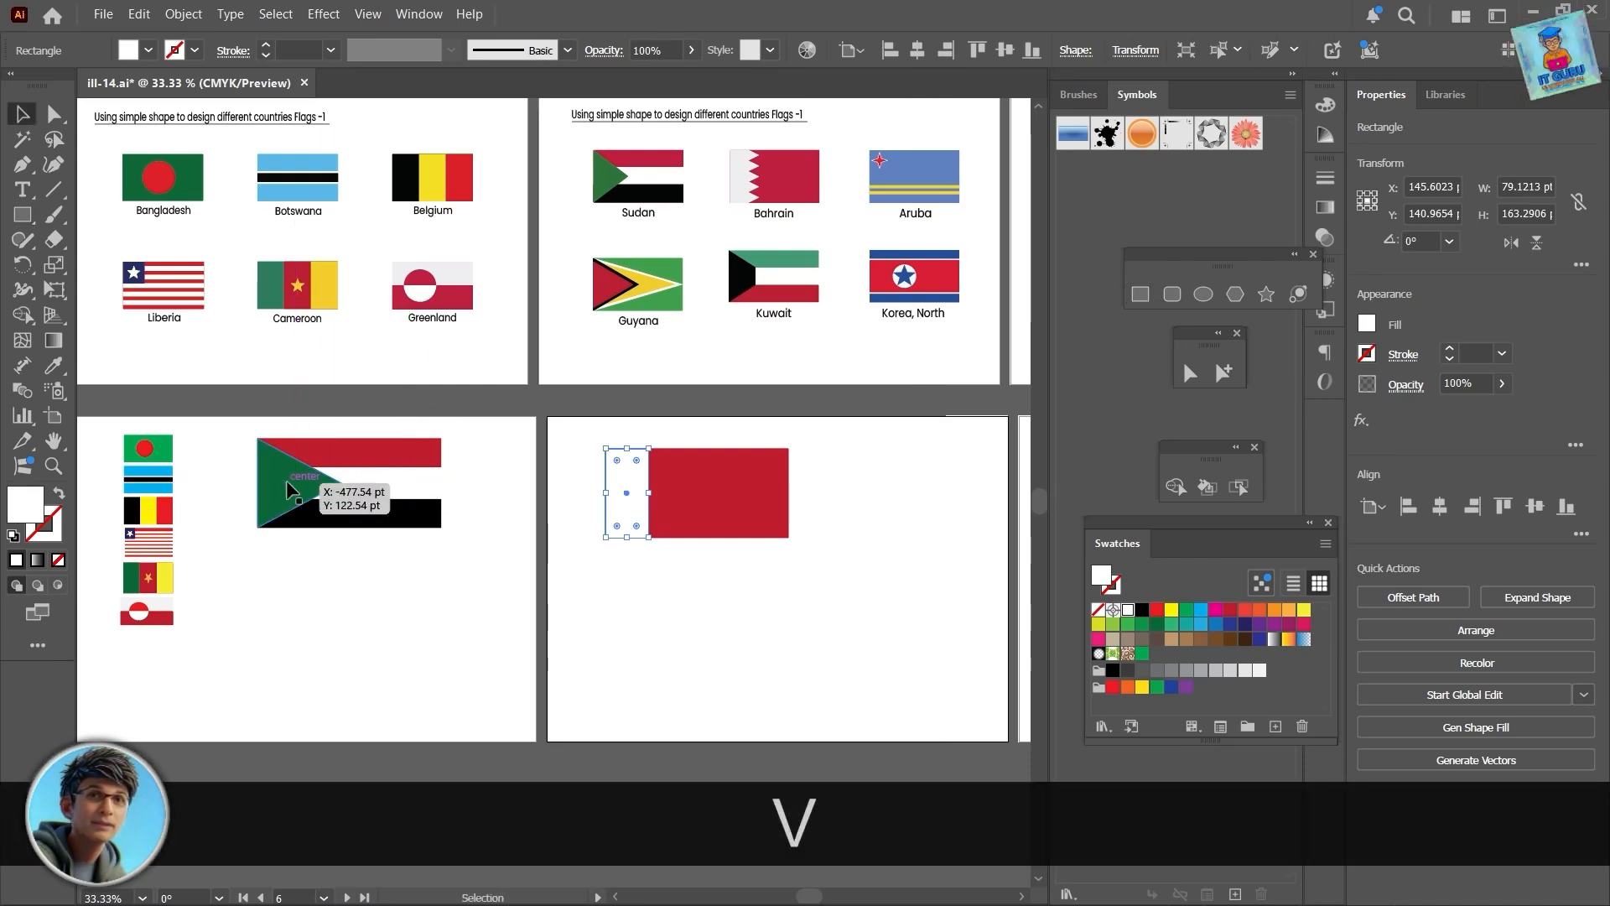
pyautogui.keyDown('alt'); pyautogui.moveTo(287, 481); pyautogui.dragTo(729, 613); pyautogui.keyUp('alt')
pyautogui.moveTo(783, 661); pyautogui.dragTo(662, 462)
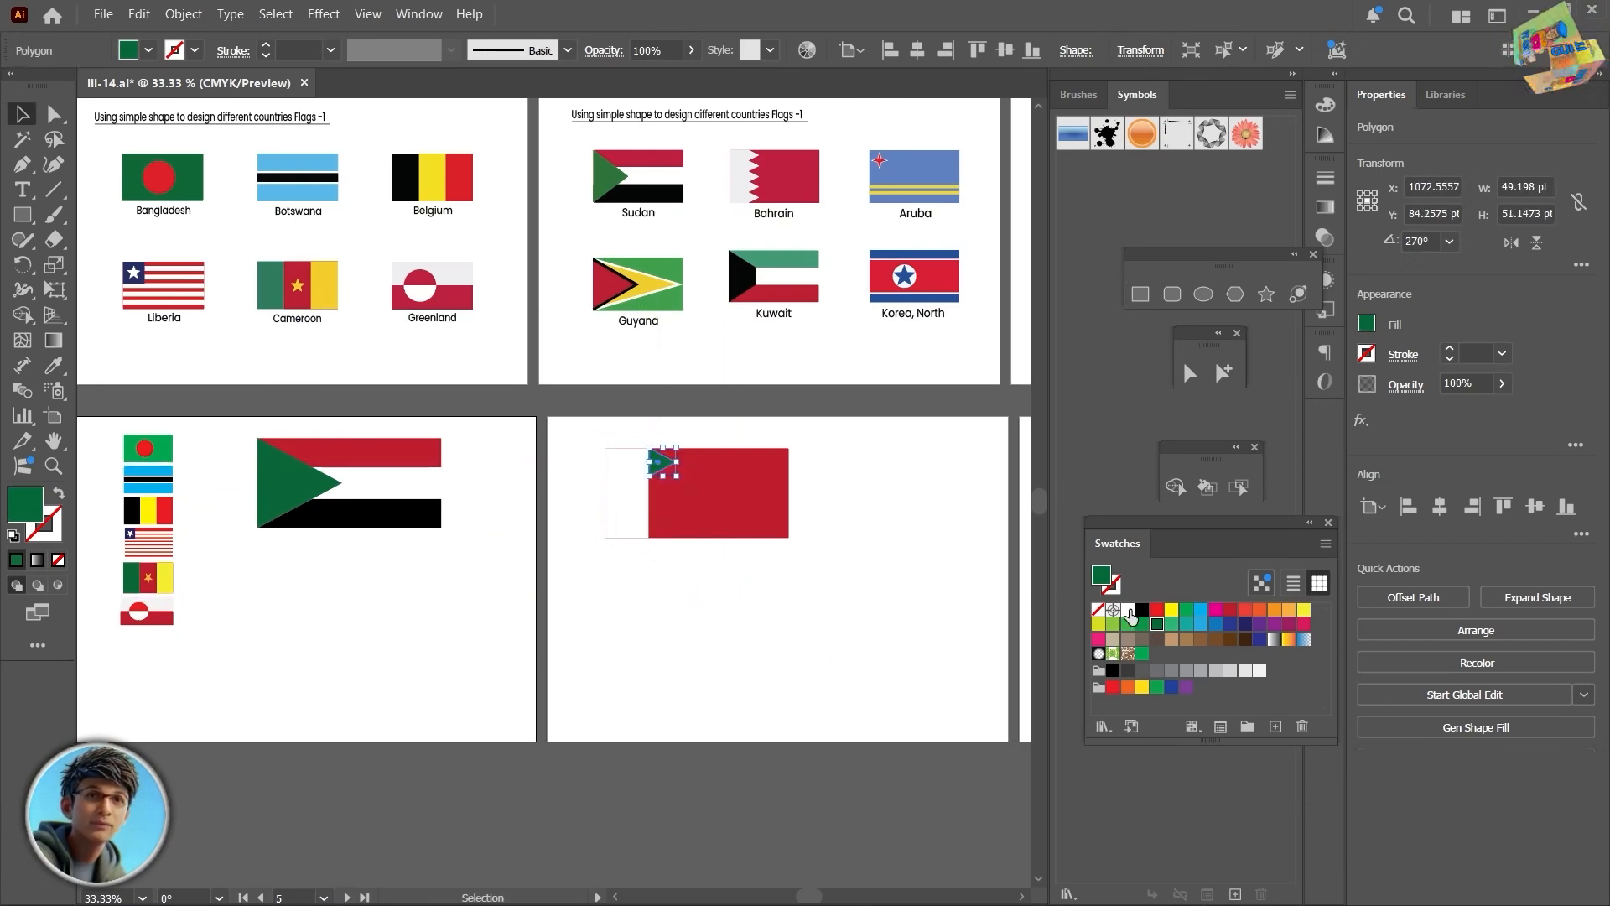
pyautogui.click(1129, 612)
pyautogui.click(726, 633)
# Step: Widen the small white triangle to about 50 pt so that its base meets the white band
pyautogui.keyDown('alt'); pyautogui.scroll(2, 634, 517); pyautogui.keyUp('alt')
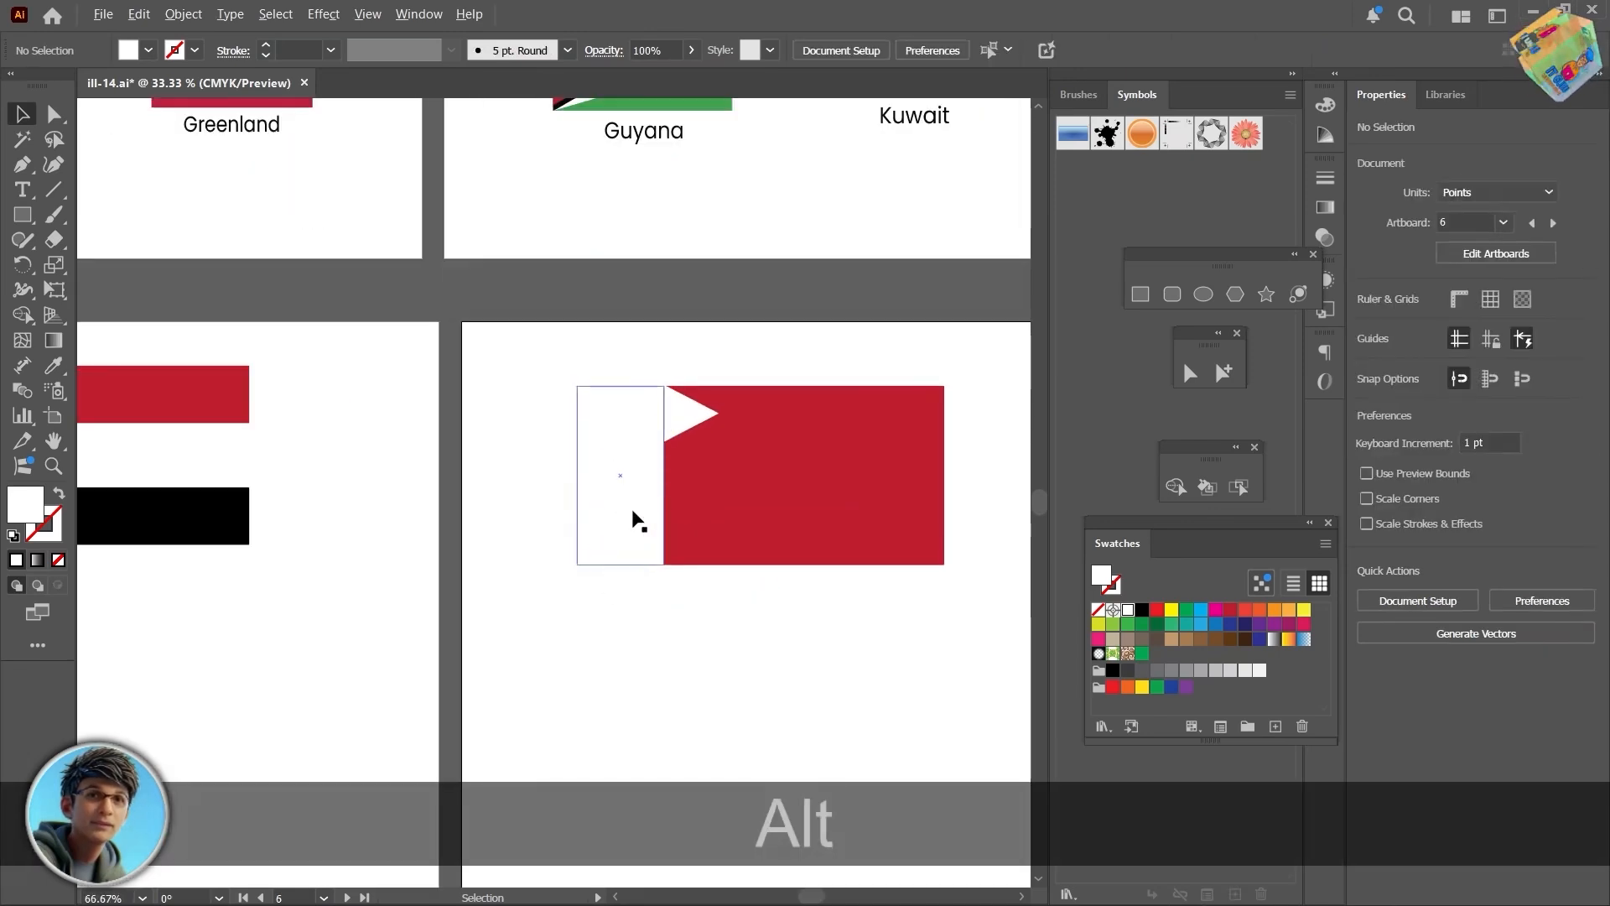
pyautogui.click(684, 416)
pyautogui.moveTo(667, 414); pyautogui.dragTo(666, 413)
pyautogui.click(686, 597)
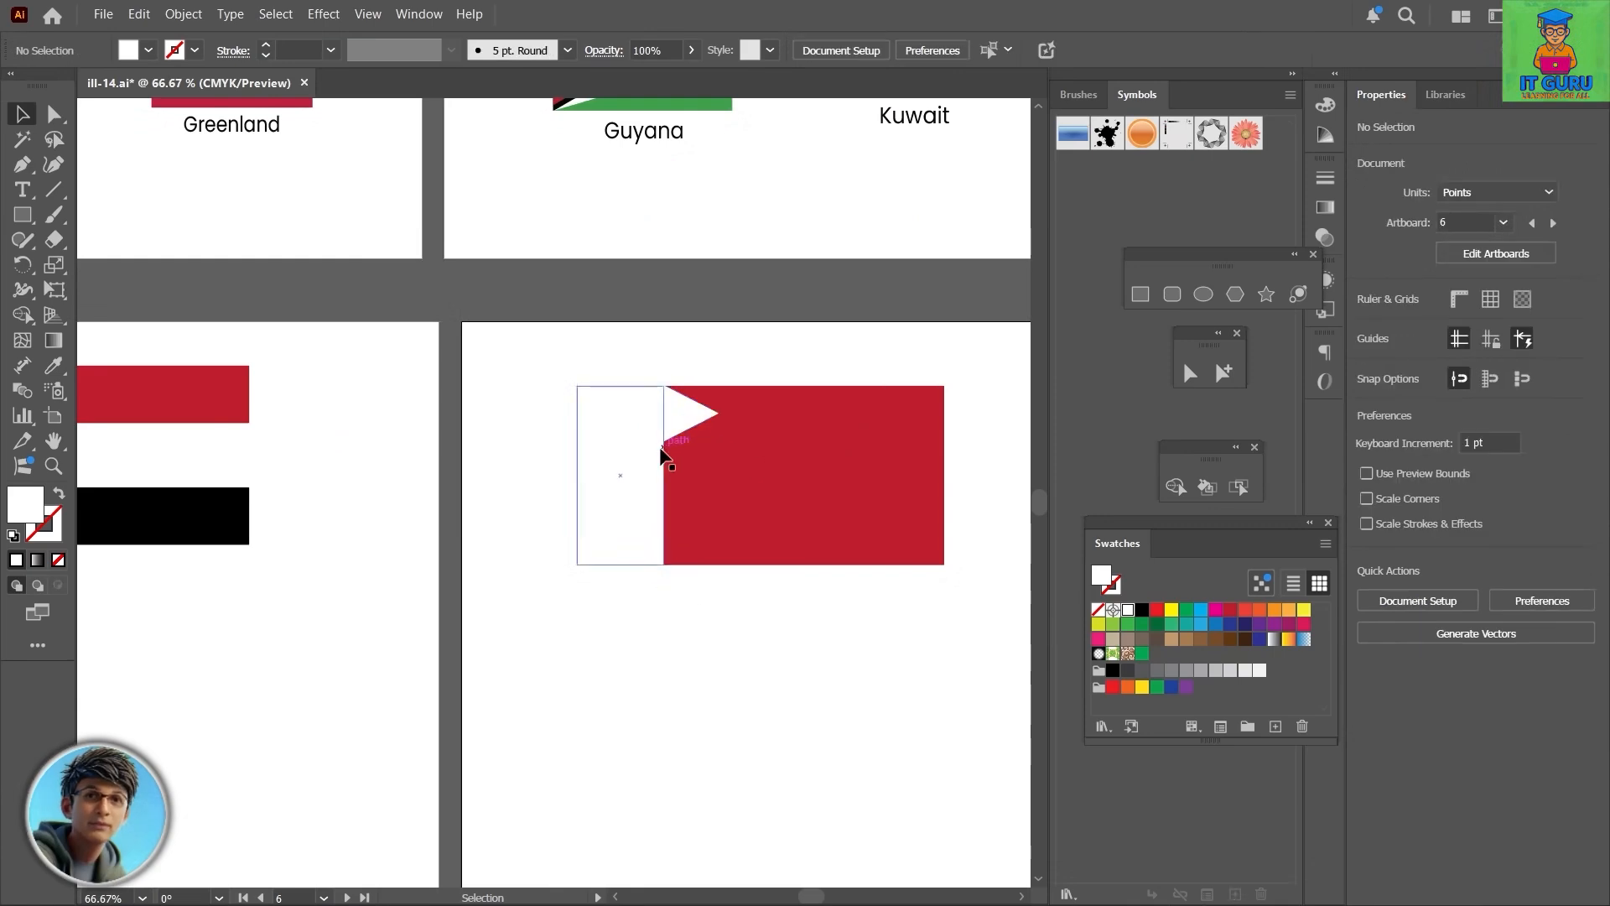
# Step: Duplicate the white triangle twice straight down along the band to form three stacked teeth
pyautogui.click(683, 417)
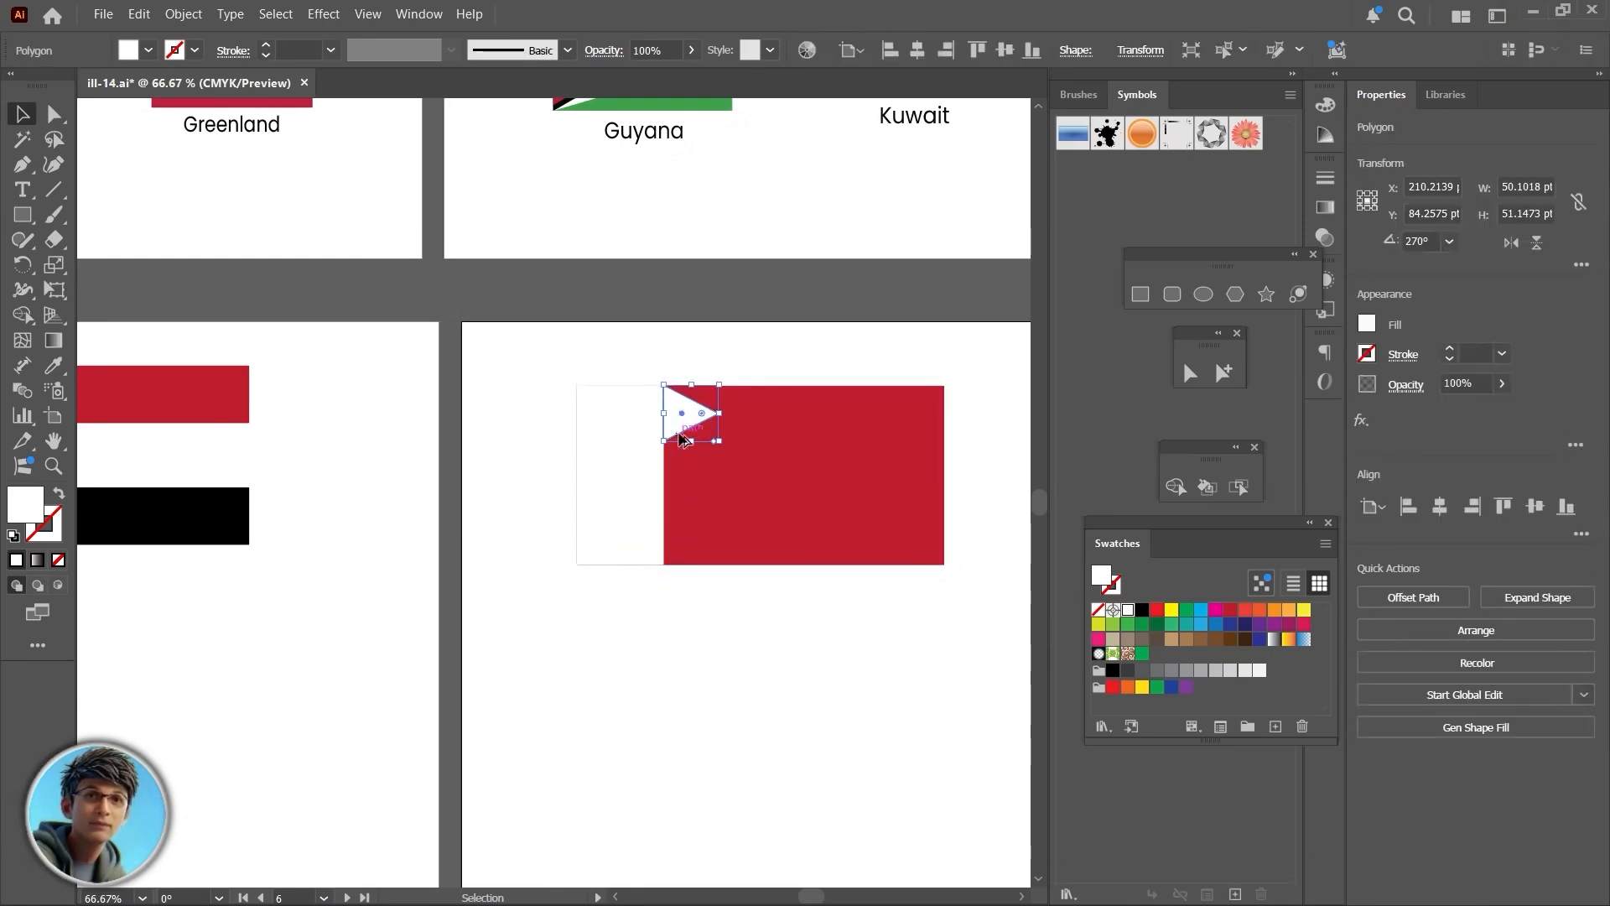
pyautogui.moveTo(680, 436); pyautogui.dragTo(685, 472)
pyautogui.hotkey('ctrl', 'd')
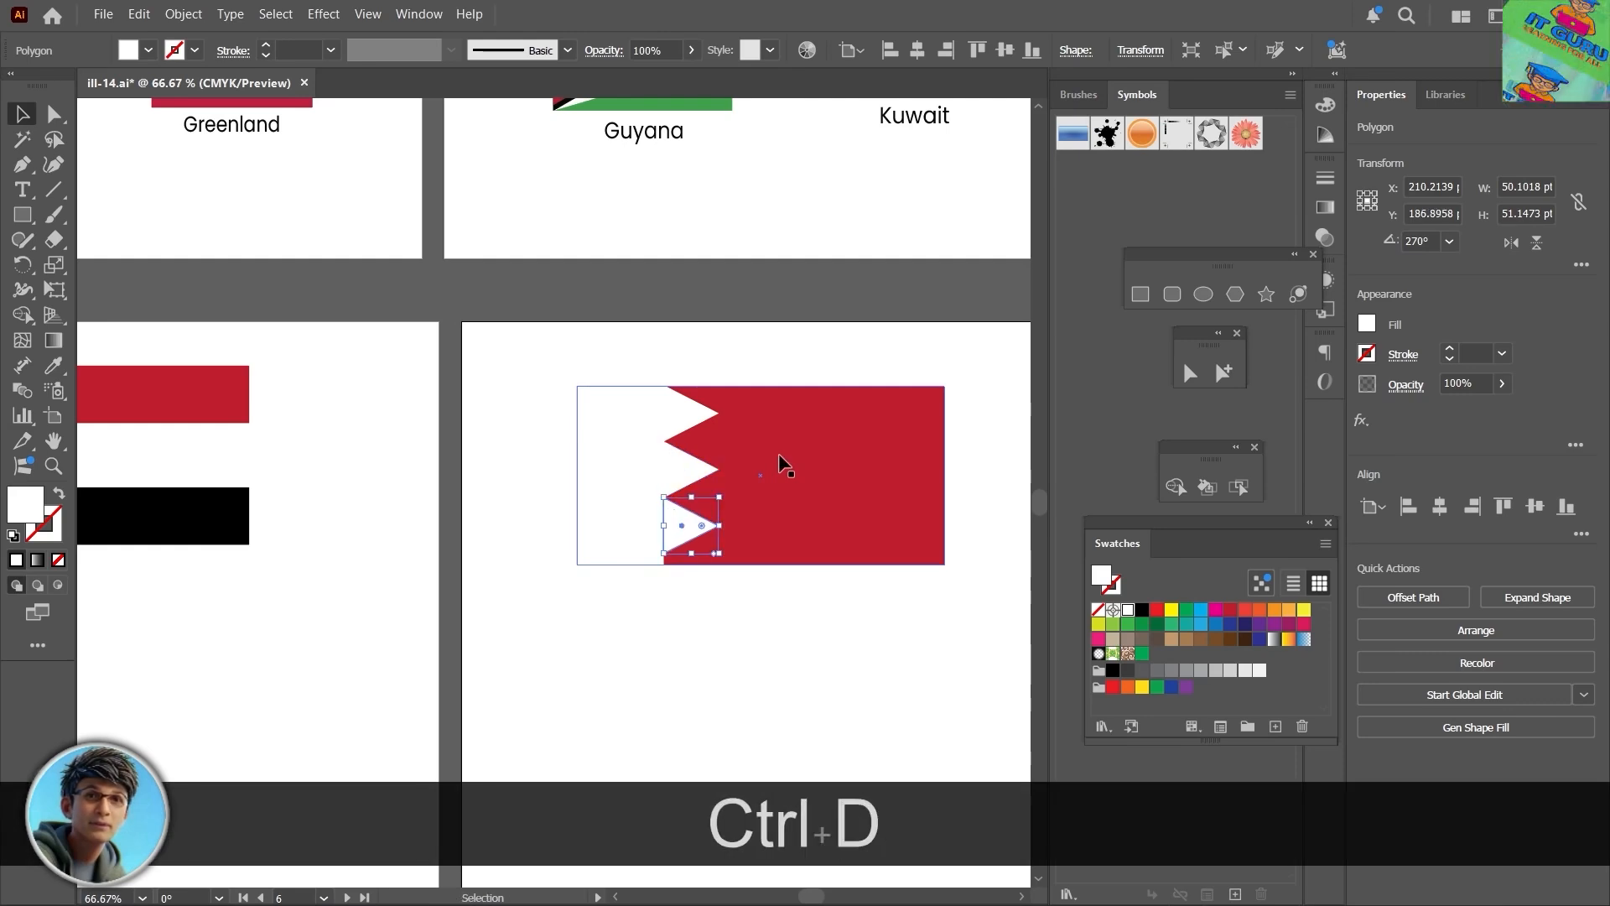
pyautogui.keyDown('alt'); pyautogui.scroll(-2, 780, 464); pyautogui.keyUp('alt')
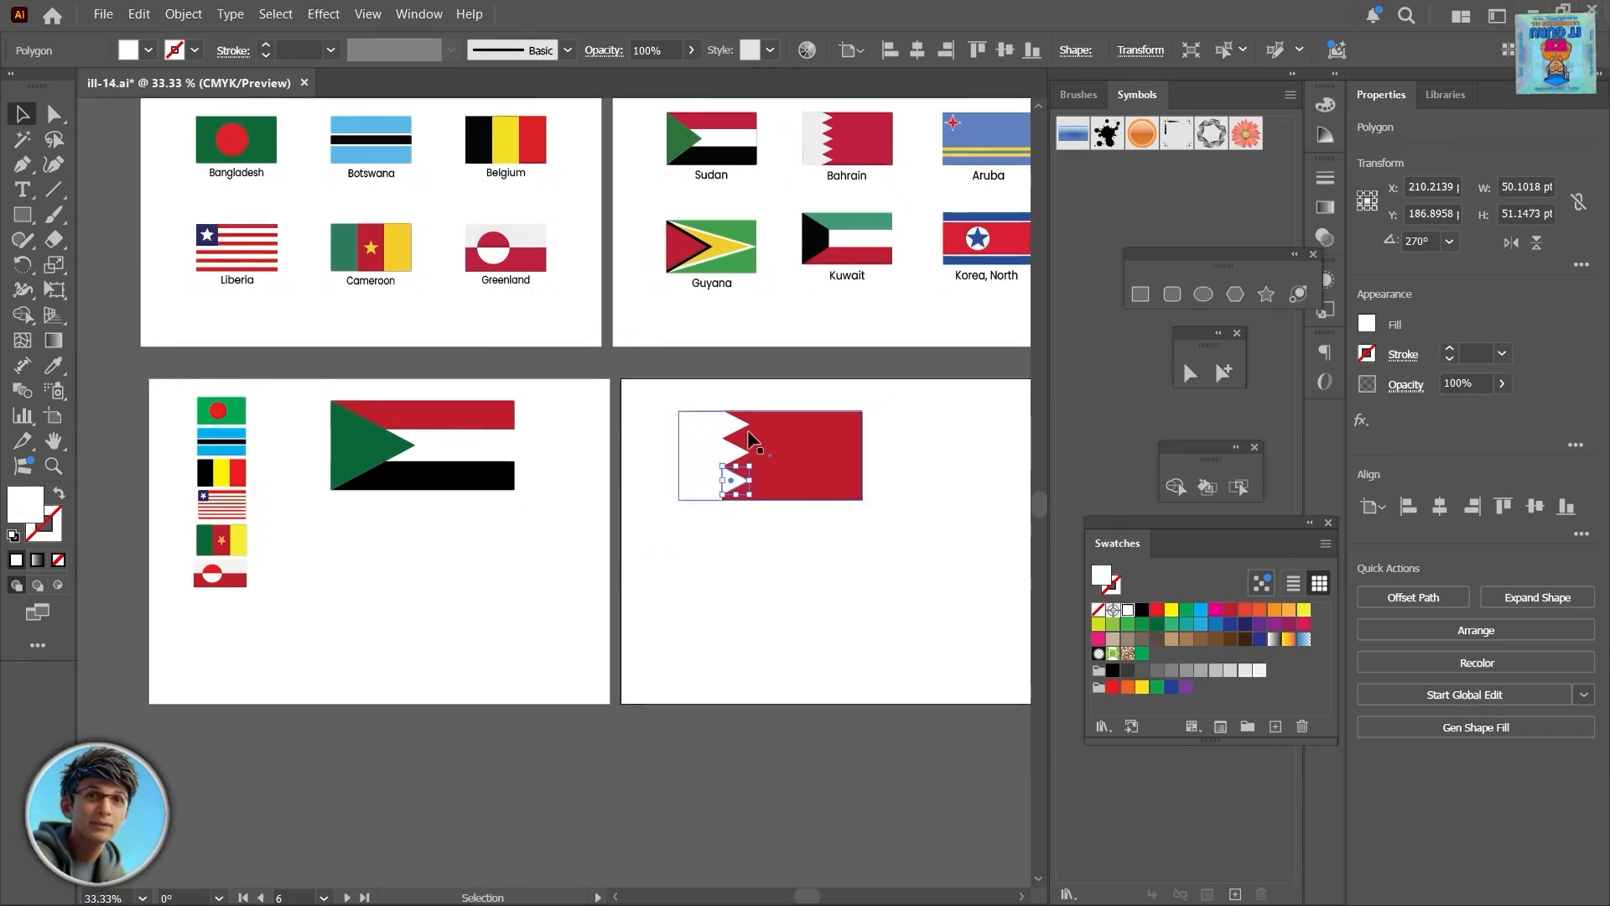
# Step: Compress the three white teeth vertically and extend the row to five teeth along the white band
pyautogui.moveTo(741, 453); pyautogui.dragTo(734, 429)
pyautogui.keyDown('shift'); pyautogui.click(730, 453); pyautogui.keyUp('shift')
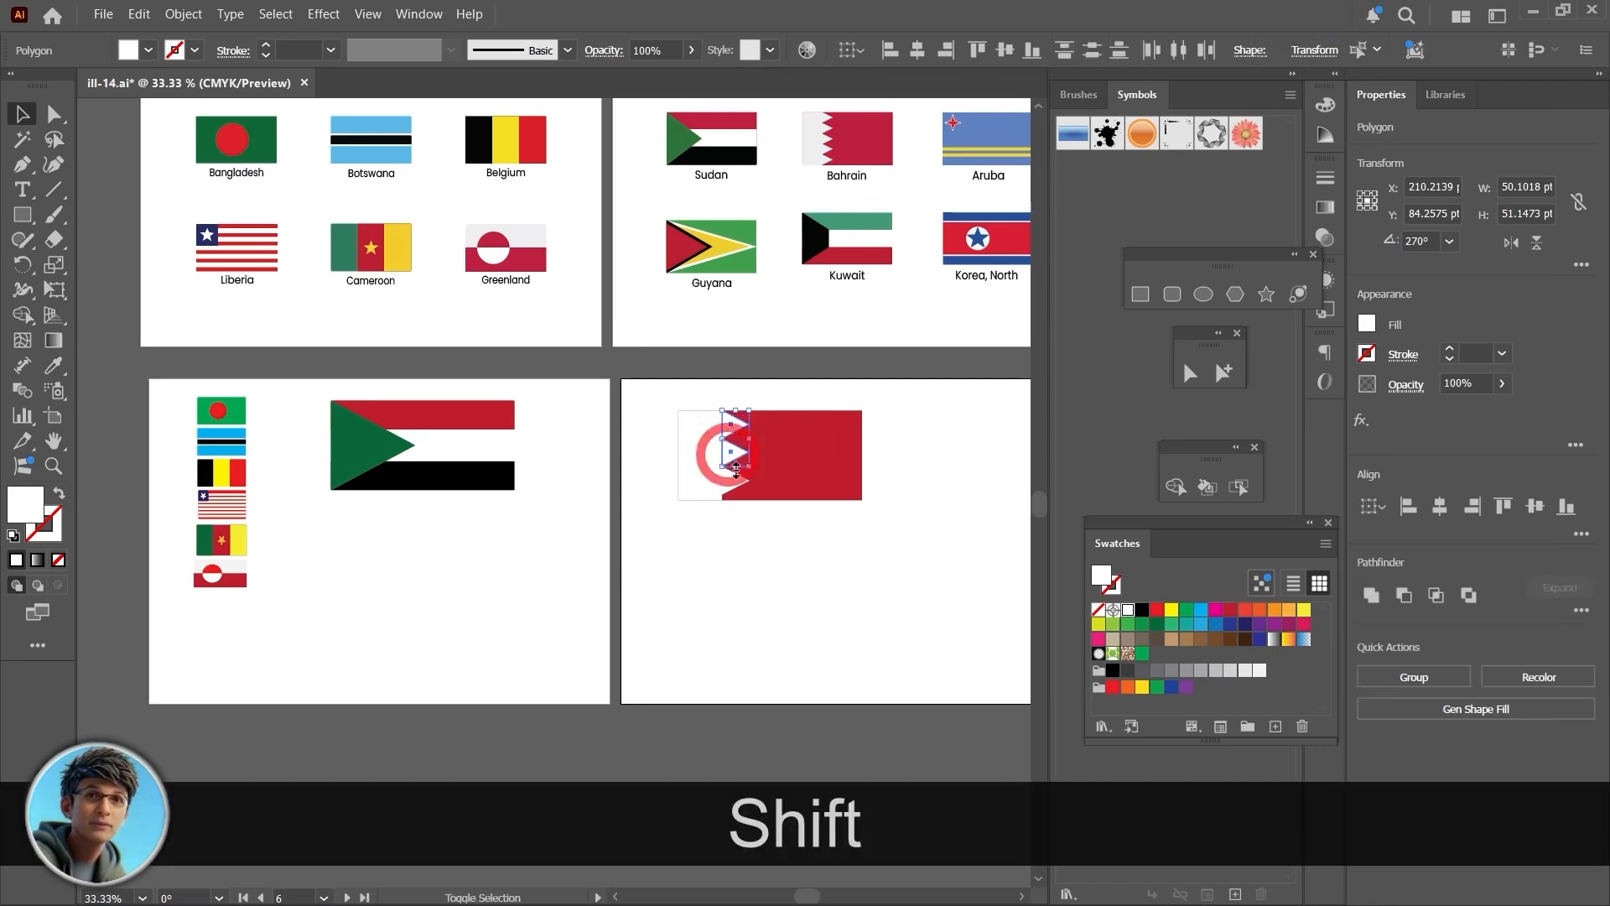
pyautogui.keyDown('shift'); pyautogui.click(731, 480); pyautogui.keyUp('shift')
pyautogui.moveTo(737, 497); pyautogui.dragTo(733, 416)
pyautogui.scroll(2, 734, 470)
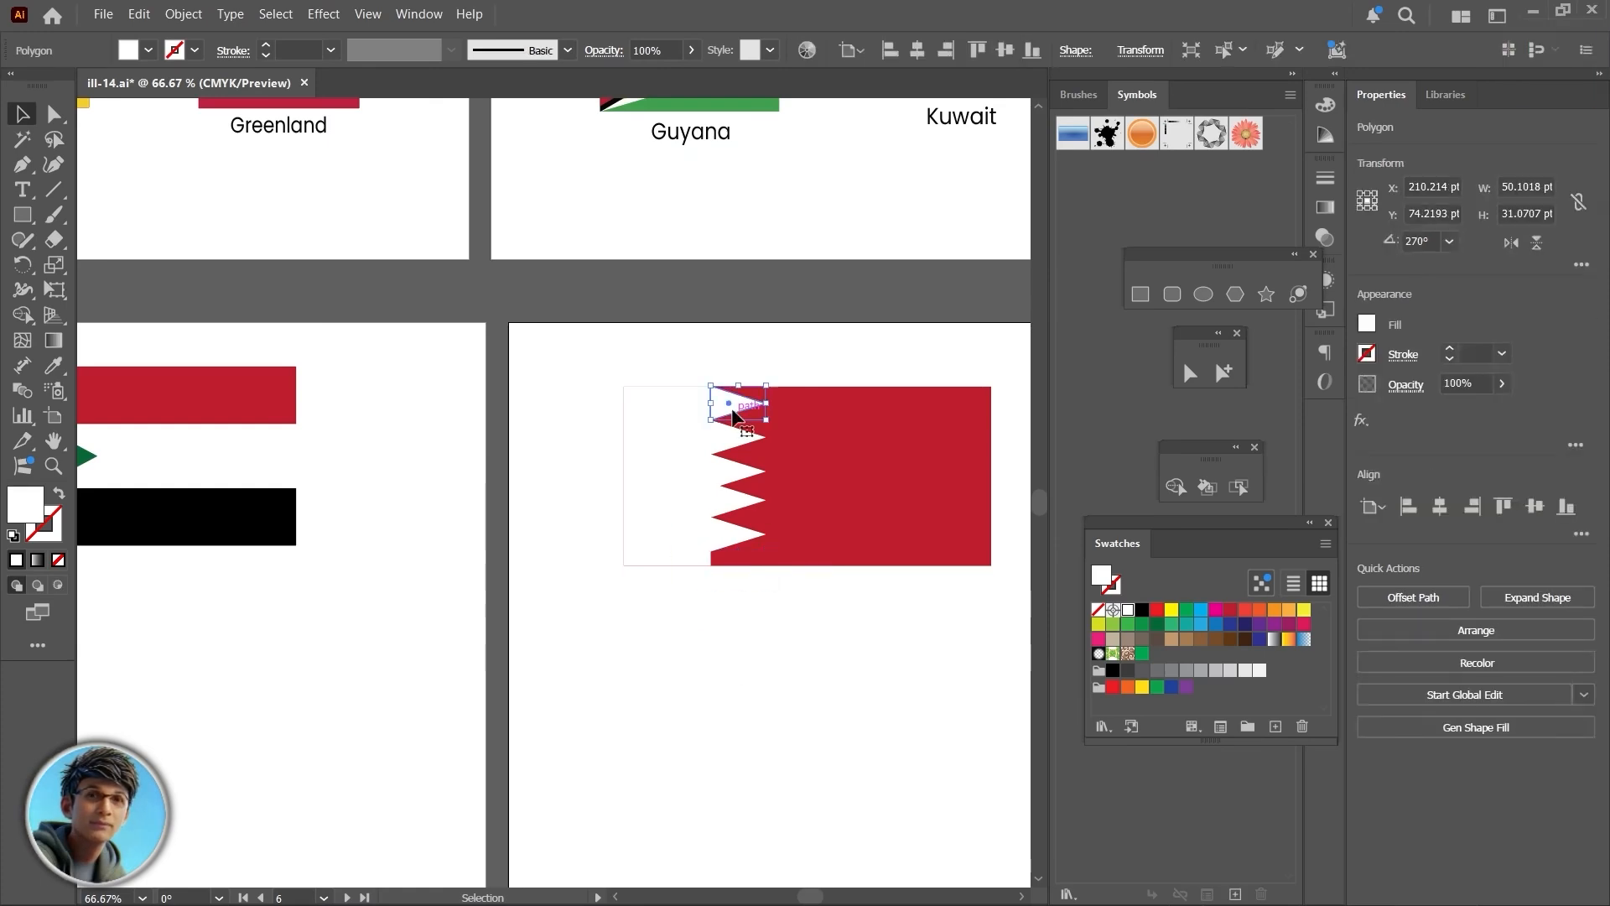
# Step: Stretch all five white teeth together down to the red rectangle's bottom edge
pyautogui.keyDown('shift'); pyautogui.click(721, 453); pyautogui.keyUp('shift')
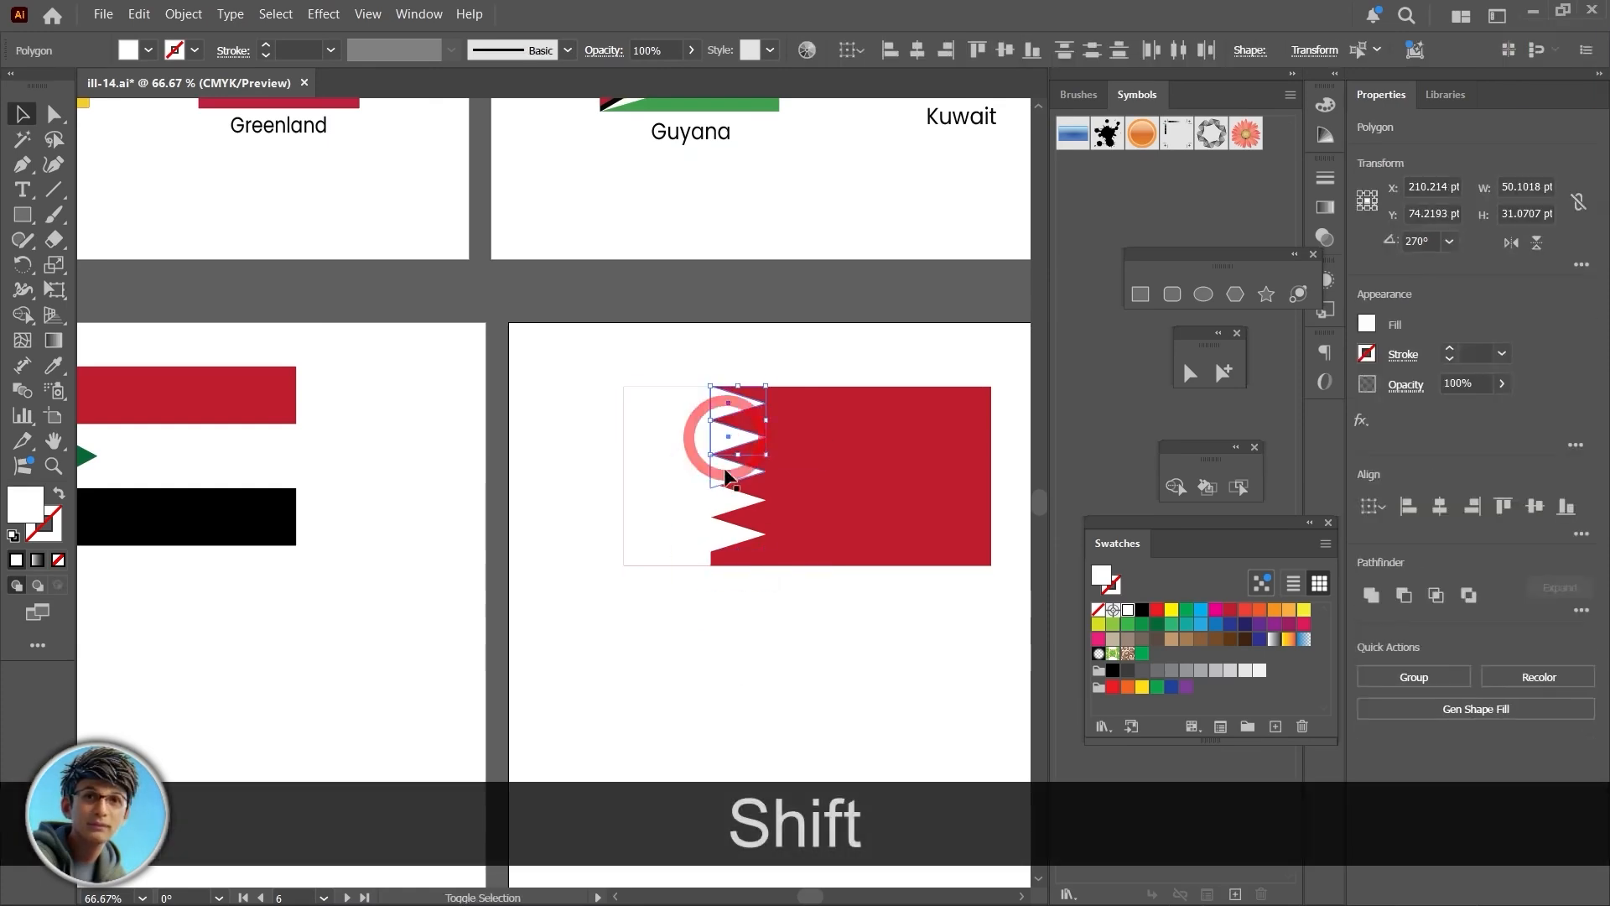
pyautogui.keyDown('shift'); pyautogui.click(720, 503); pyautogui.keyUp('shift')
pyautogui.keyDown('shift'); pyautogui.click(726, 536); pyautogui.keyUp('shift')
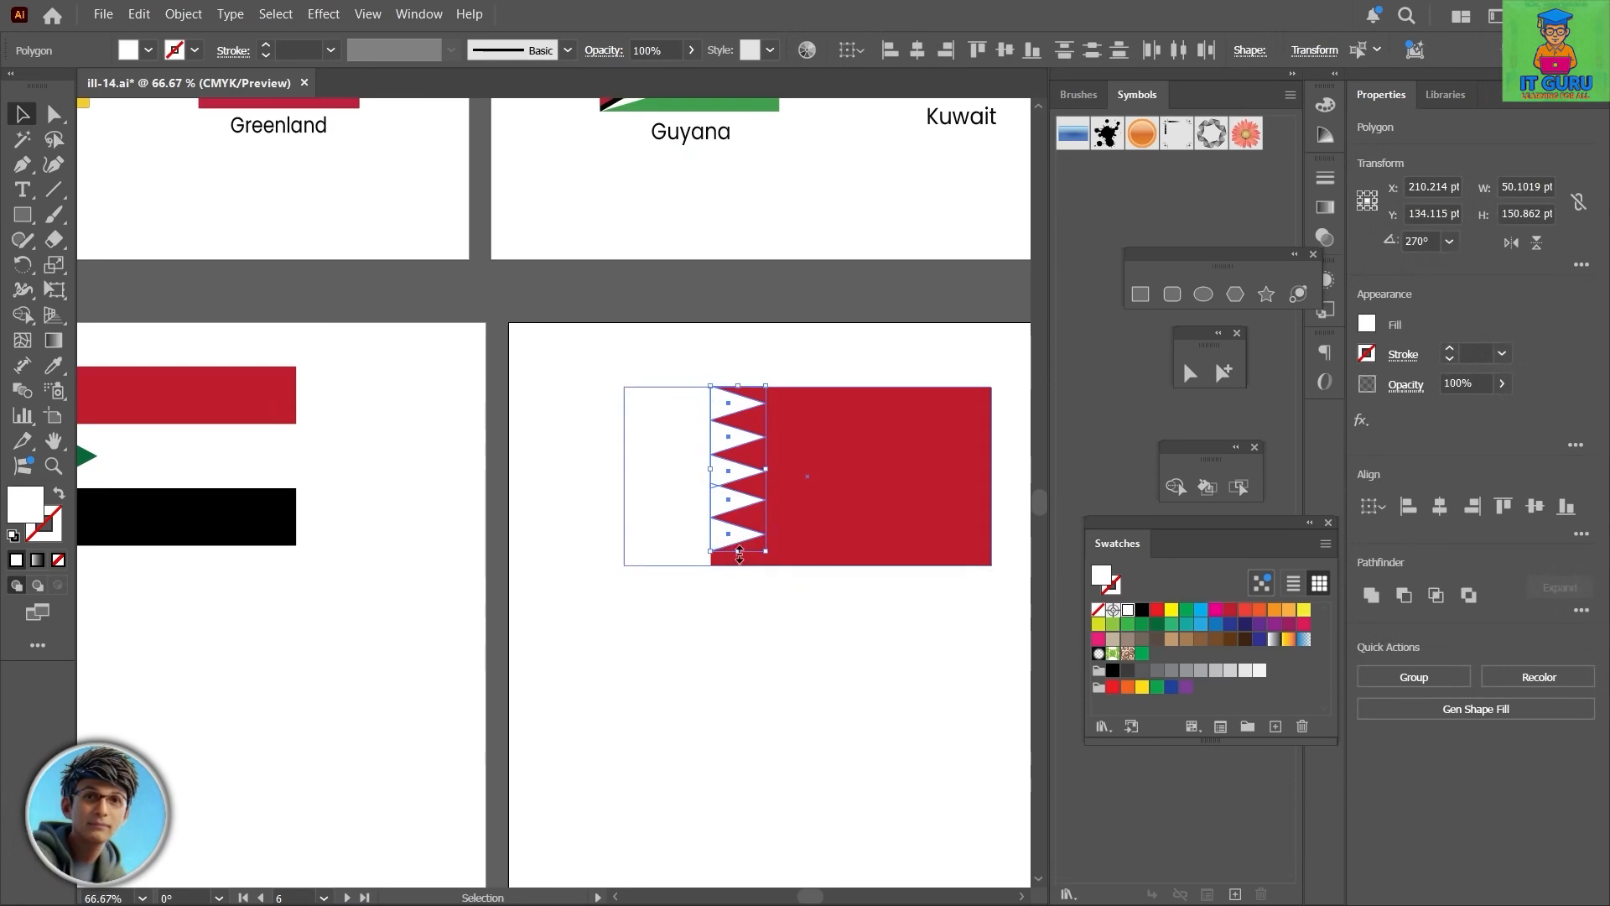
pyautogui.moveTo(739, 553); pyautogui.dragTo(738, 567)
pyautogui.click(768, 651)
# Step: Place the Bahrain flag directly below the Sudan flag, keeping a copy of its dark red rectangle on the other artboard
pyautogui.scroll(-2, 768, 651)
pyautogui.moveTo(758, 706); pyautogui.dragTo(598, 654)
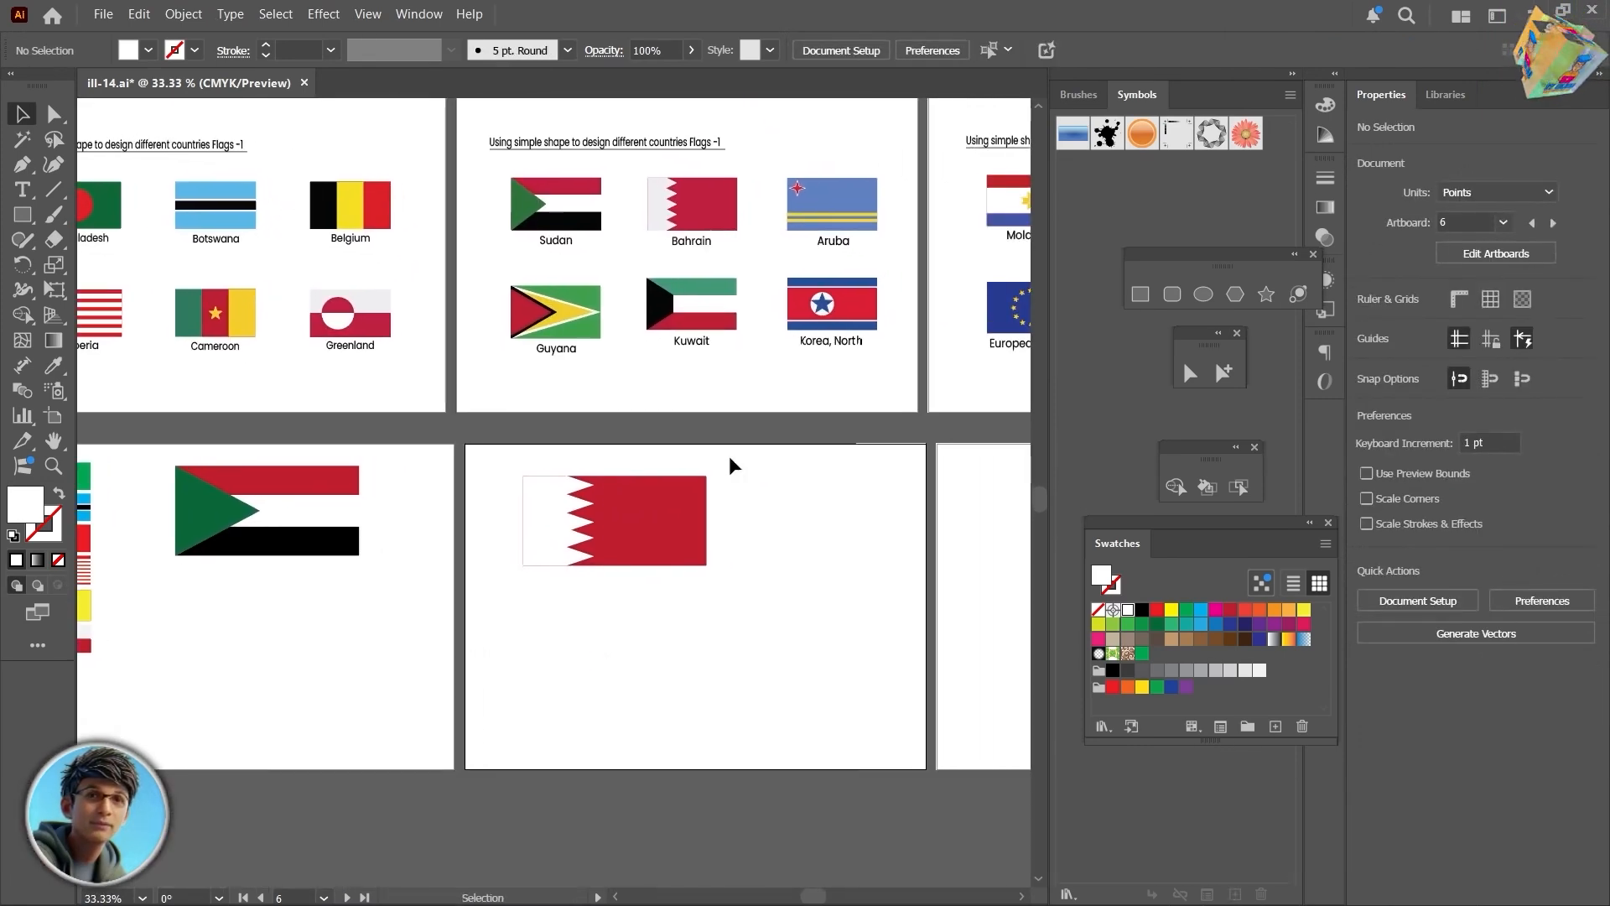
pyautogui.click(610, 550)
pyautogui.moveTo(631, 528); pyautogui.dragTo(281, 620)
pyautogui.hotkey('ctrl', 'shift', 'a')
pyautogui.moveTo(641, 523); pyautogui.dragTo(810, 518)
pyautogui.moveTo(484, 461); pyautogui.dragTo(662, 626)
pyautogui.moveTo(829, 524); pyautogui.dragTo(665, 546)
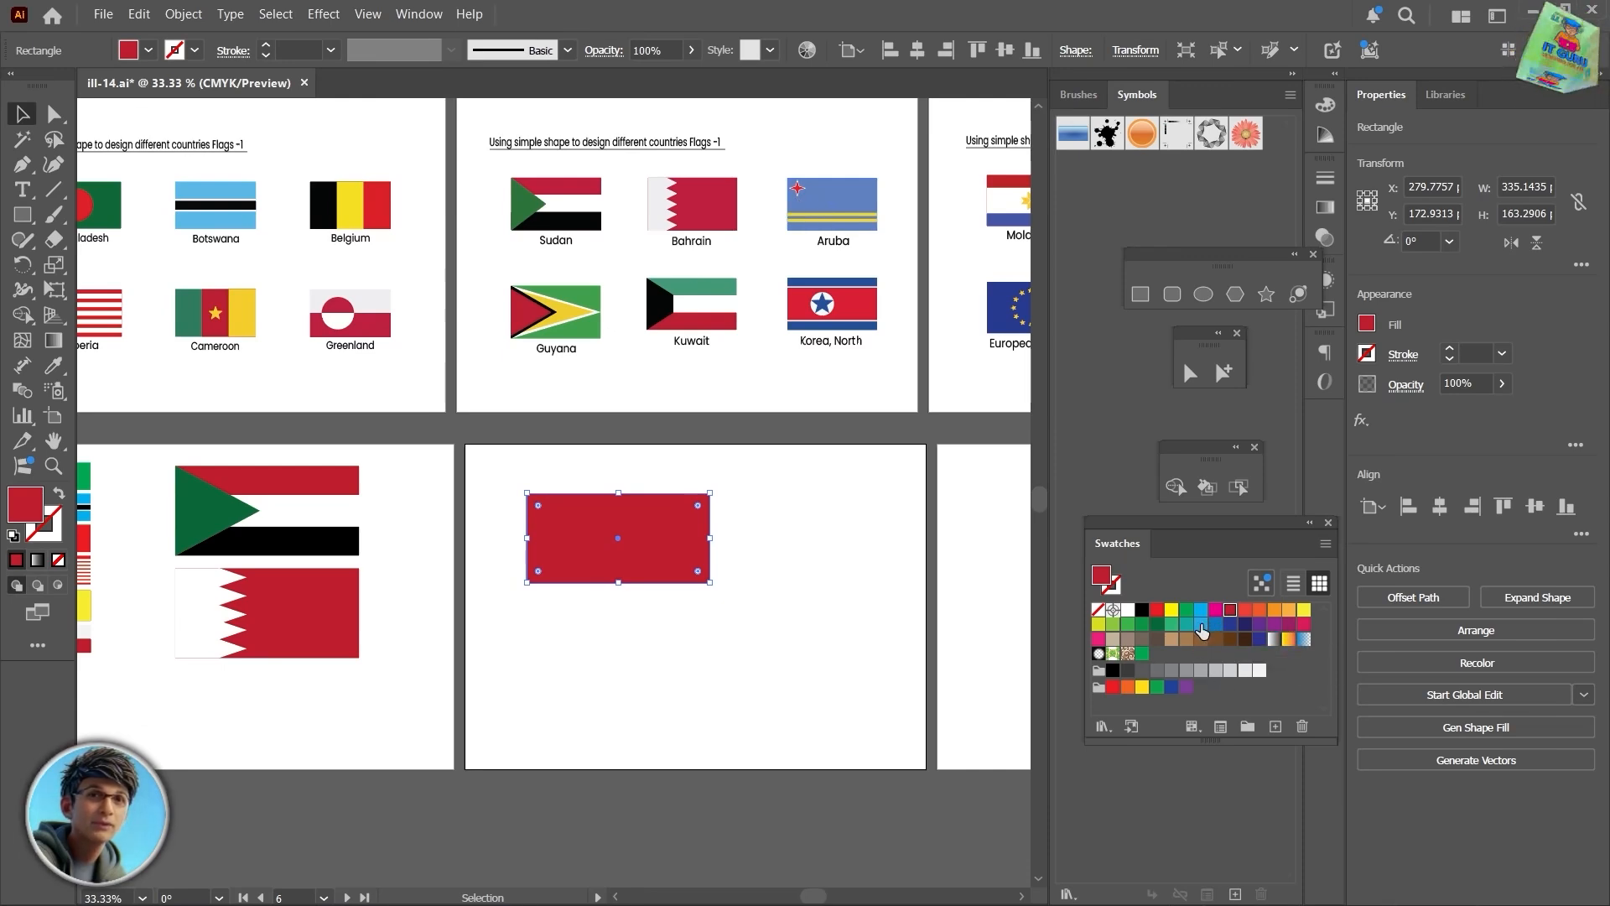
# Step: Fill the copied rectangle with light blue and add two thin yellow stripes across its lower half
pyautogui.click(1201, 625)
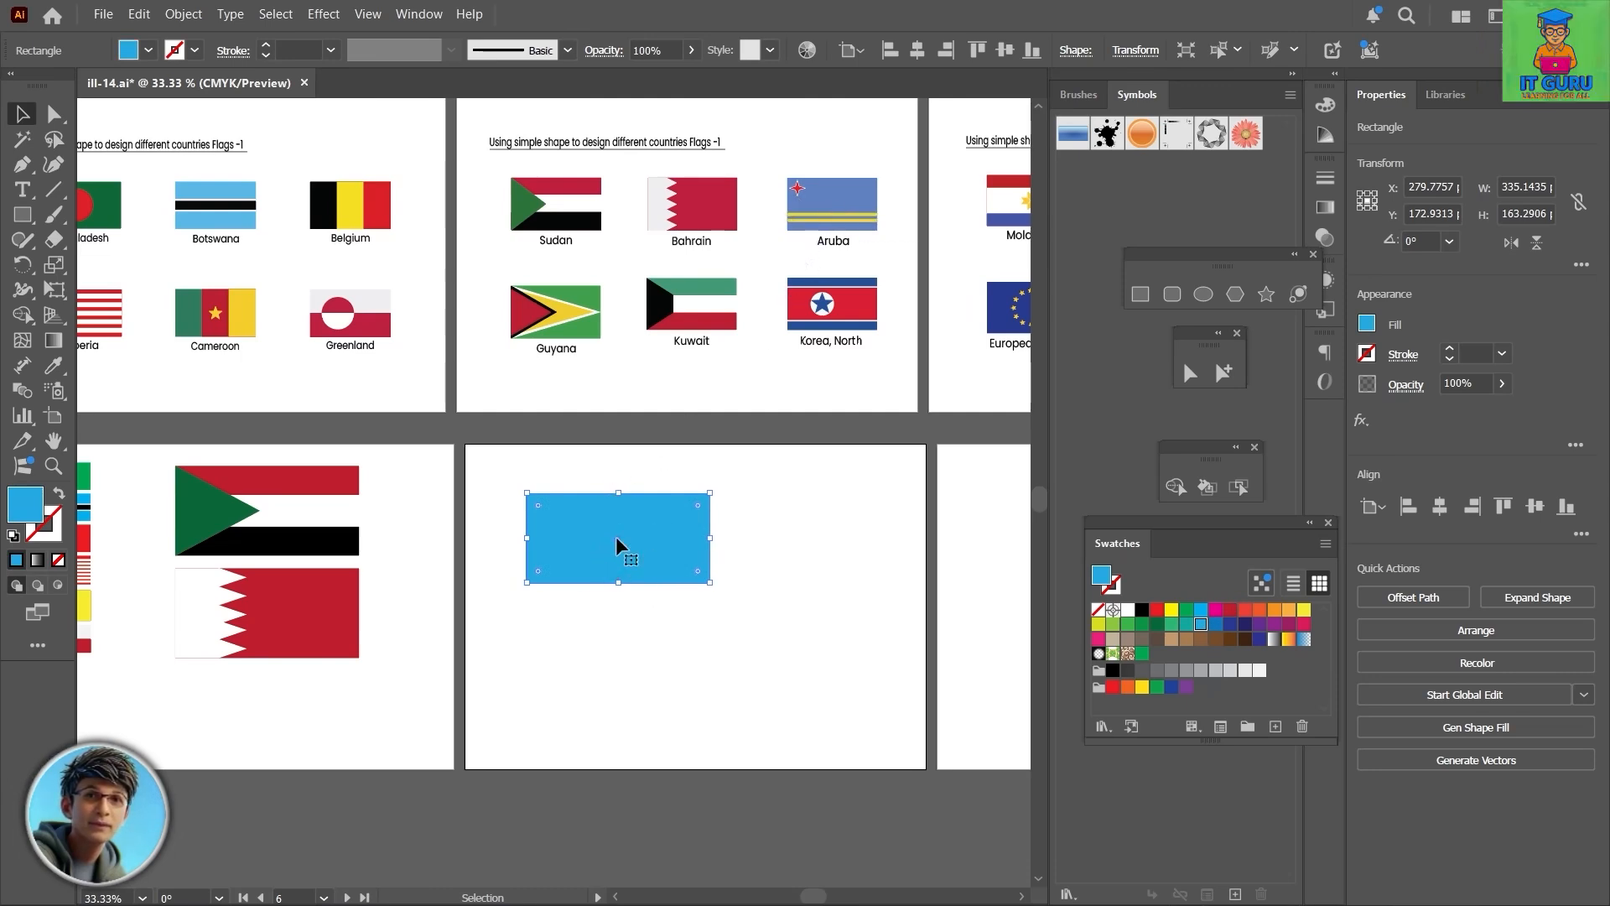
pyautogui.hotkey('ctrl', 'c')
pyautogui.hotkey('ctrl', 'f')
pyautogui.press('alt')
pyautogui.moveTo(618, 493); pyautogui.dragTo(618, 534)
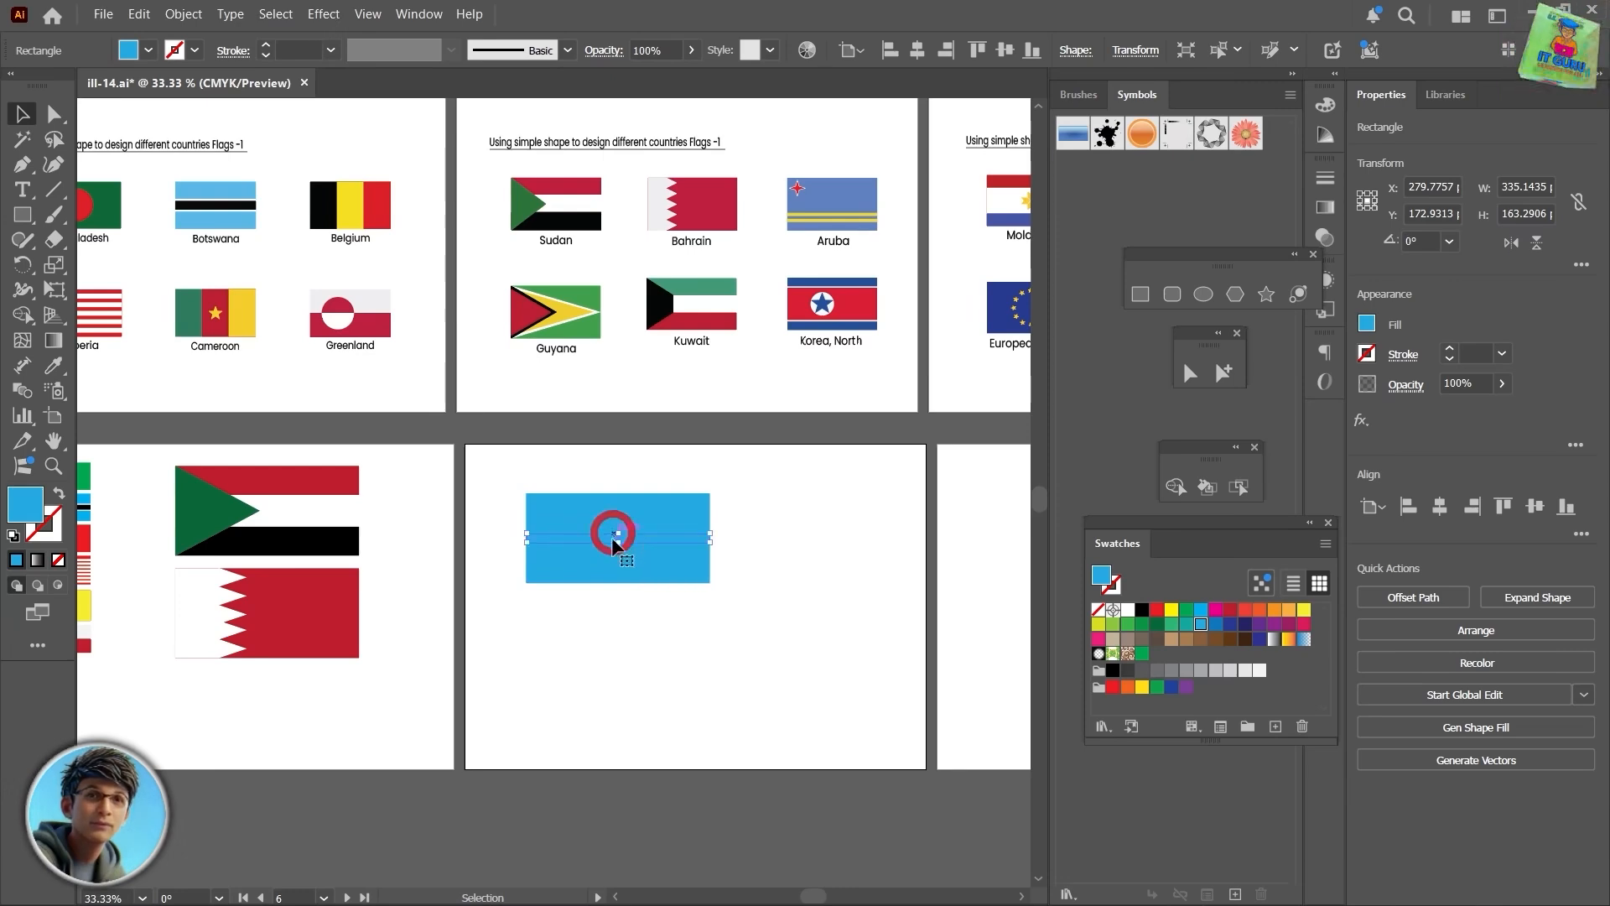
pyautogui.click(1303, 610)
pyautogui.moveTo(629, 539)
pyautogui.mouseDown()
pyautogui.moveTo(630, 573)
pyautogui.moveTo(632, 542)
pyautogui.mouseUp()
pyautogui.hotkey('ctrl', 'shift', 'a')
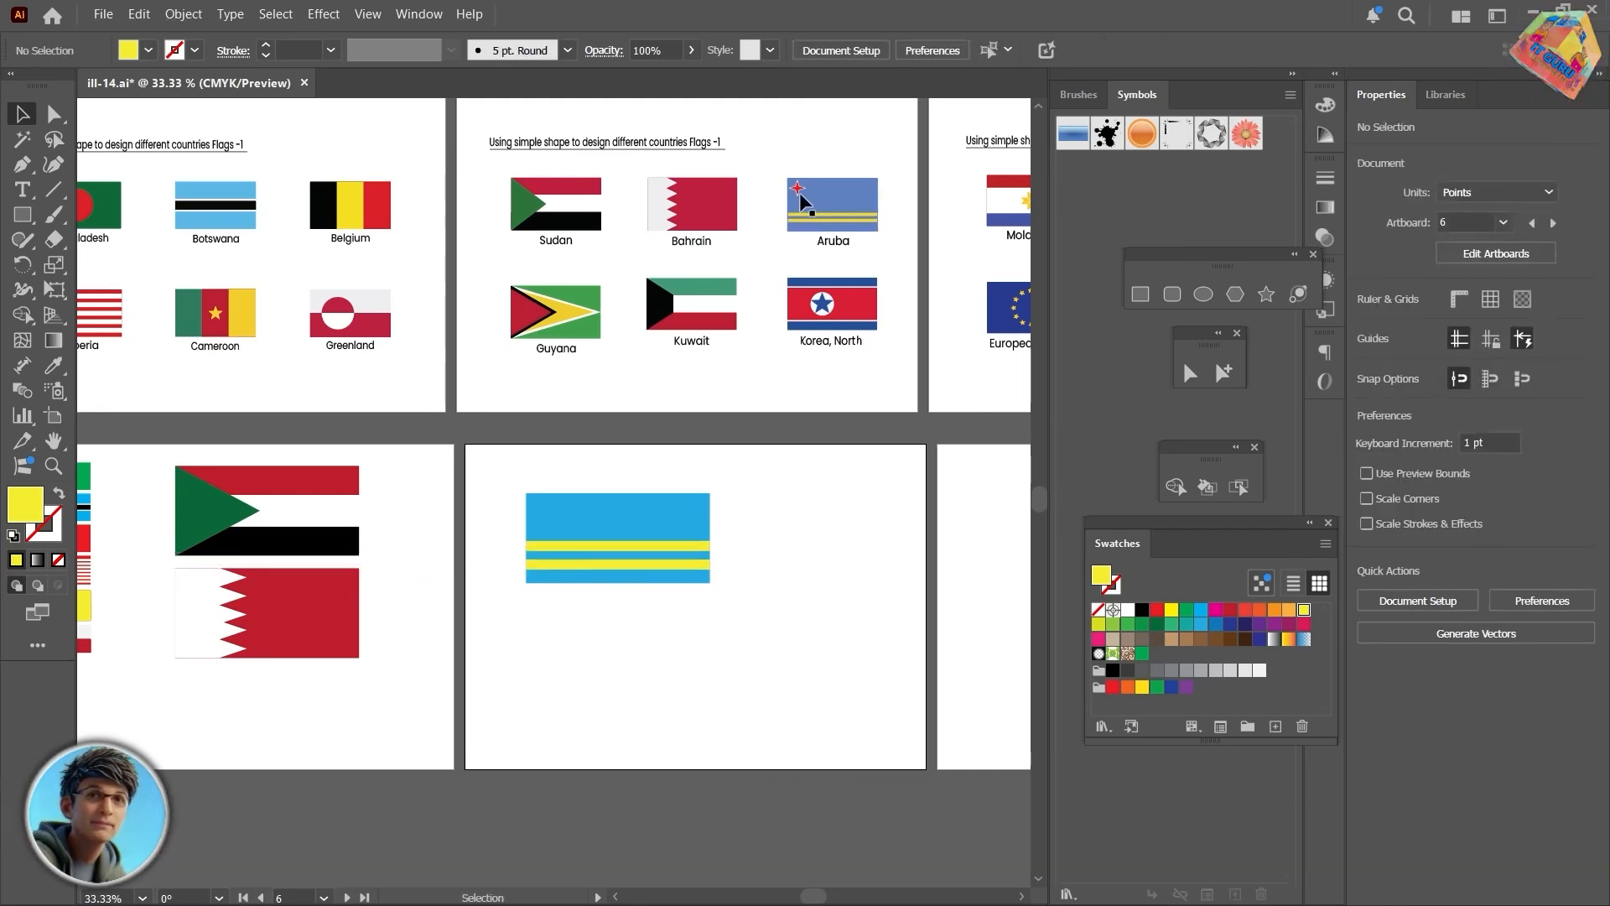
# Step: Draw a four-pointed star with radii of 19.0983 and 50 pt beside the blue flag and fill it with dark red
pyautogui.click(1267, 294)
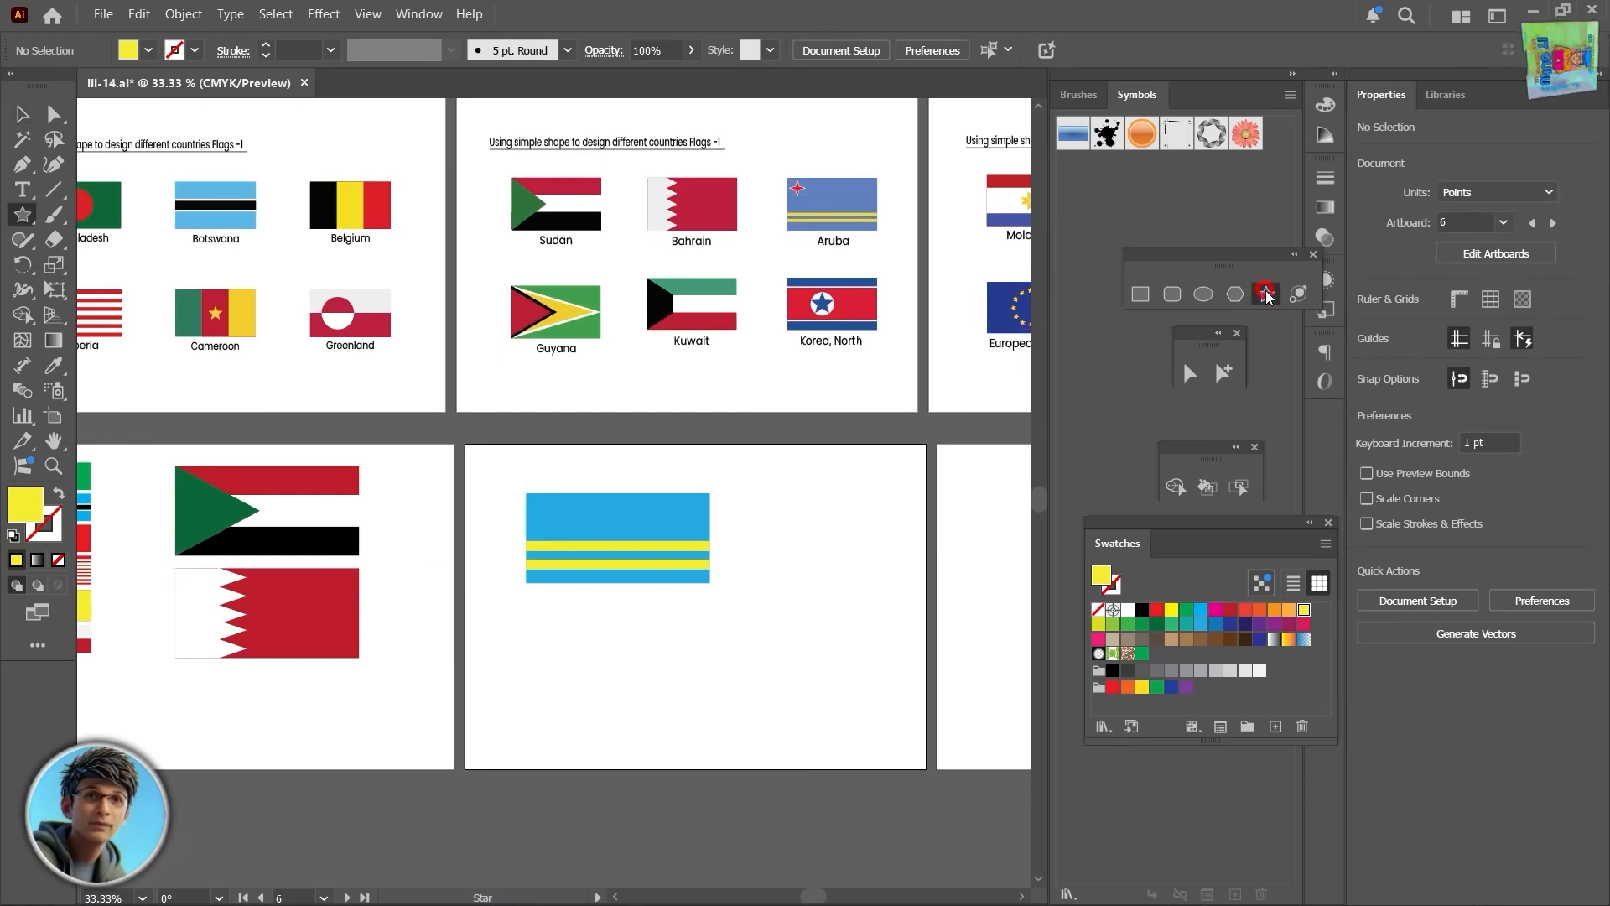
pyautogui.click(857, 552)
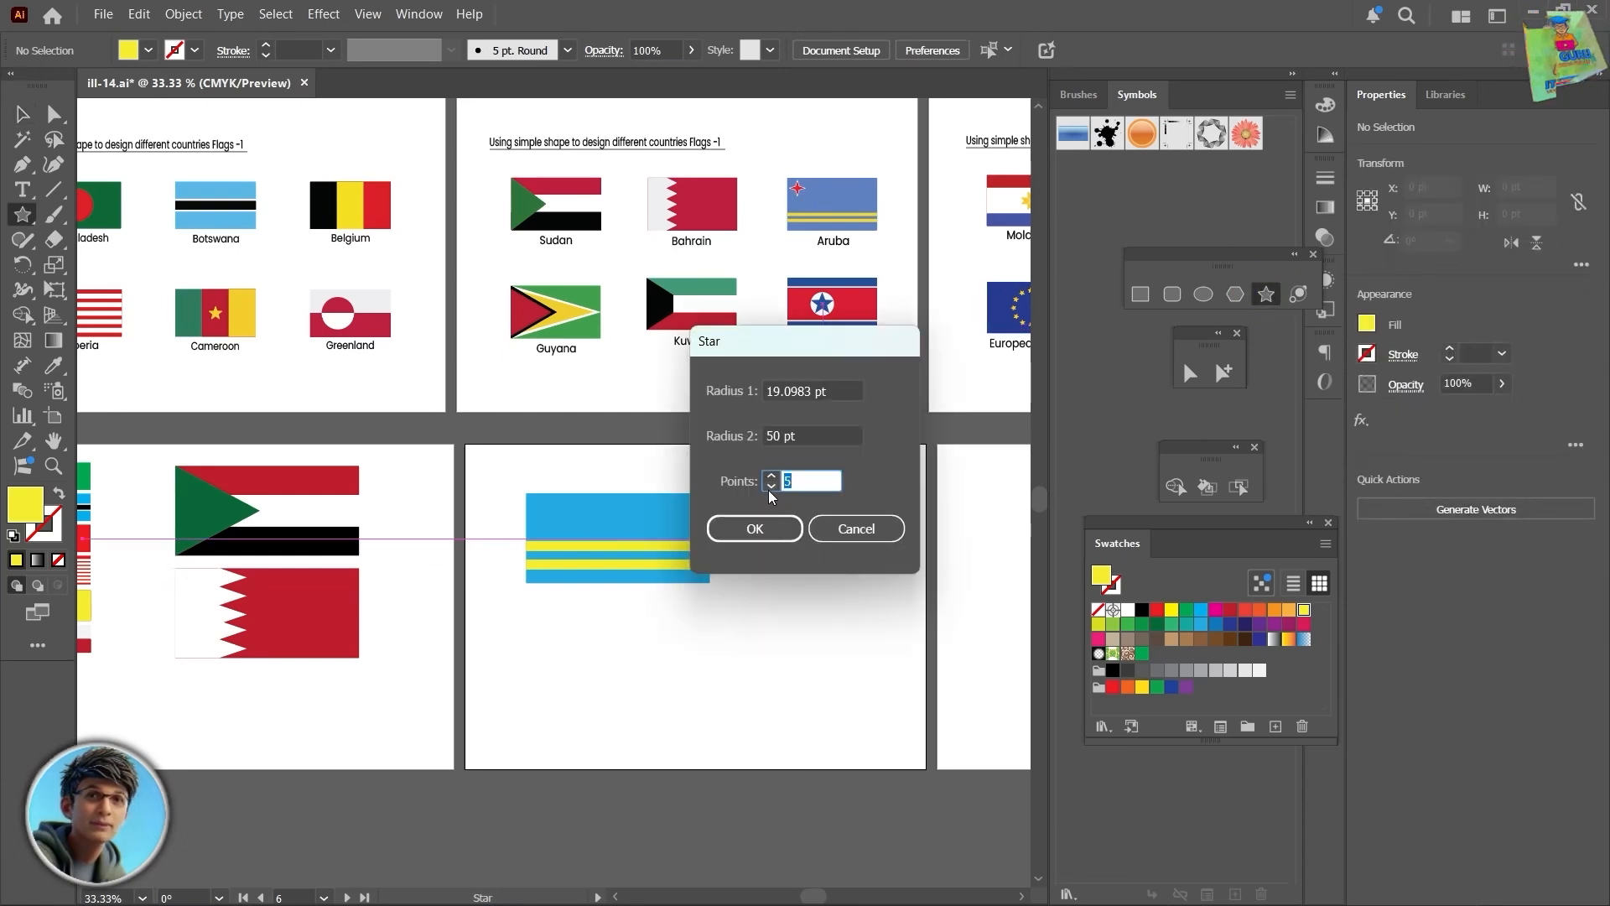
pyautogui.click(770, 488)
pyautogui.click(759, 528)
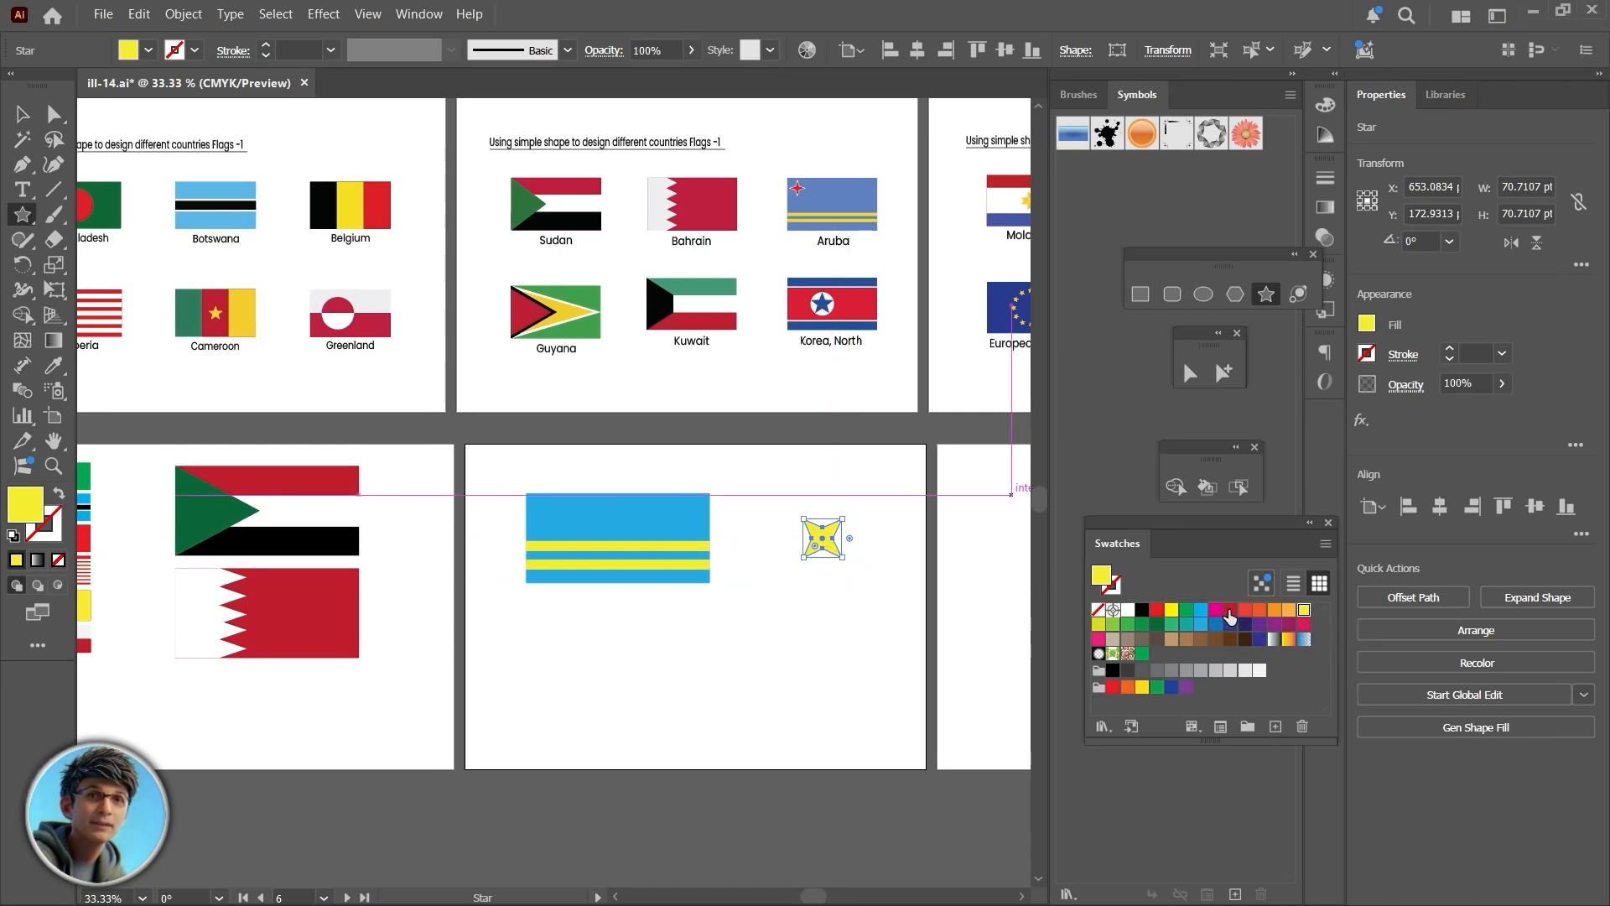
pyautogui.click(1229, 612)
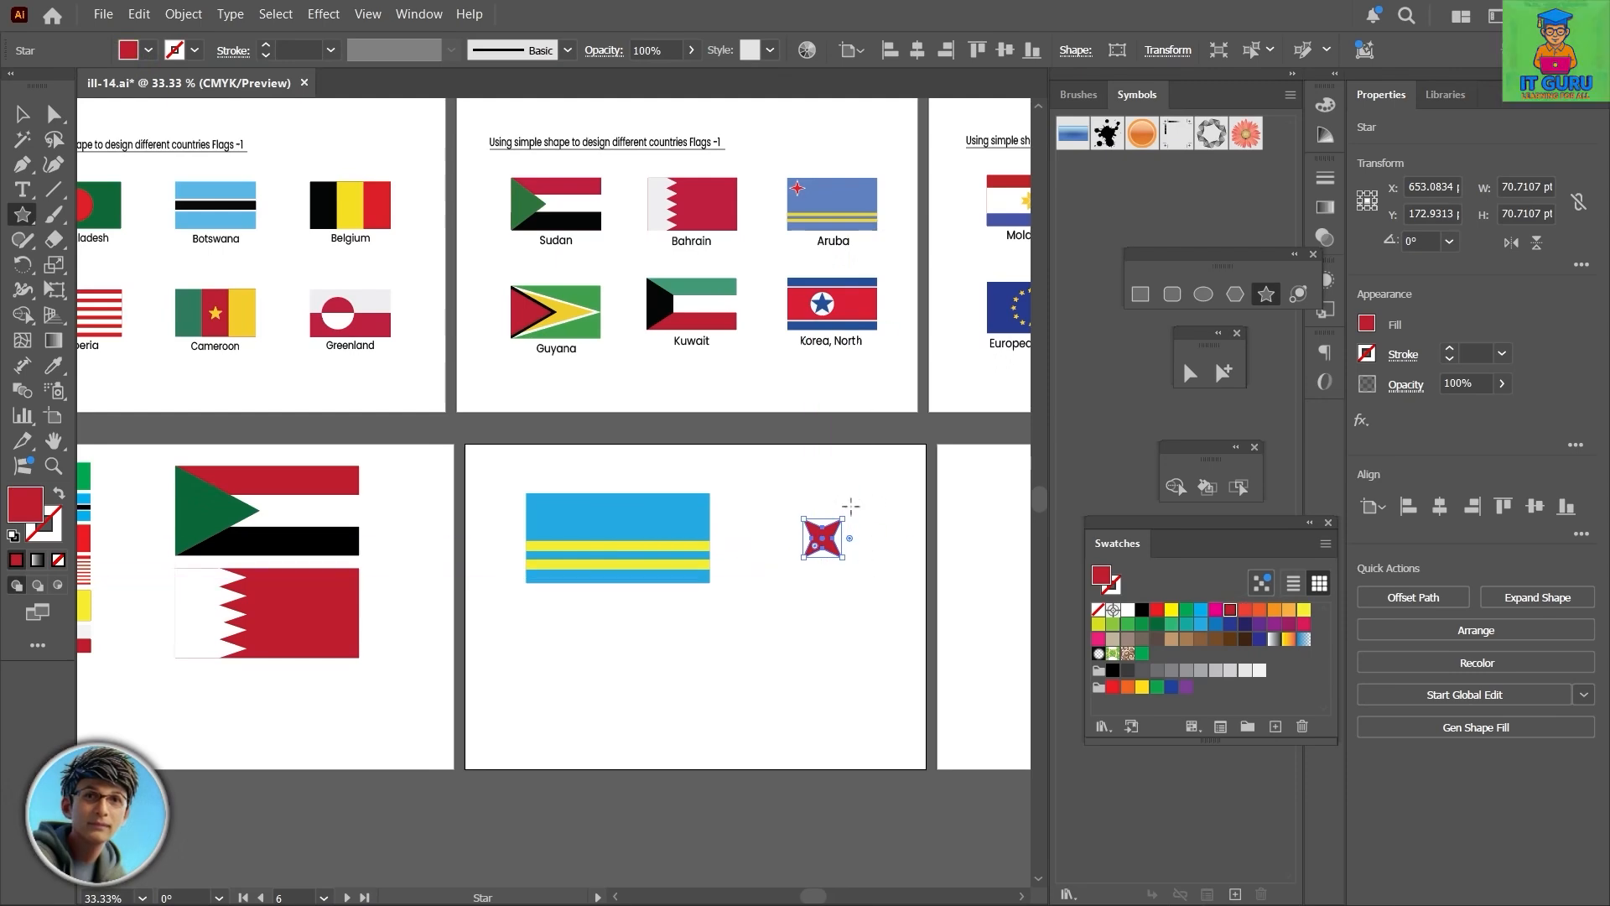
# Step: Draw an upright four-pointed star about 71 pt wide and place it in the blue flag's upper-left corner
pyautogui.moveTo(822, 616)
pyautogui.mouseDown()
pyautogui.moveTo(841, 647)
pyautogui.moveTo(824, 649)
pyautogui.moveTo(853, 644)
pyautogui.moveTo(843, 634)
pyautogui.mouseUp()
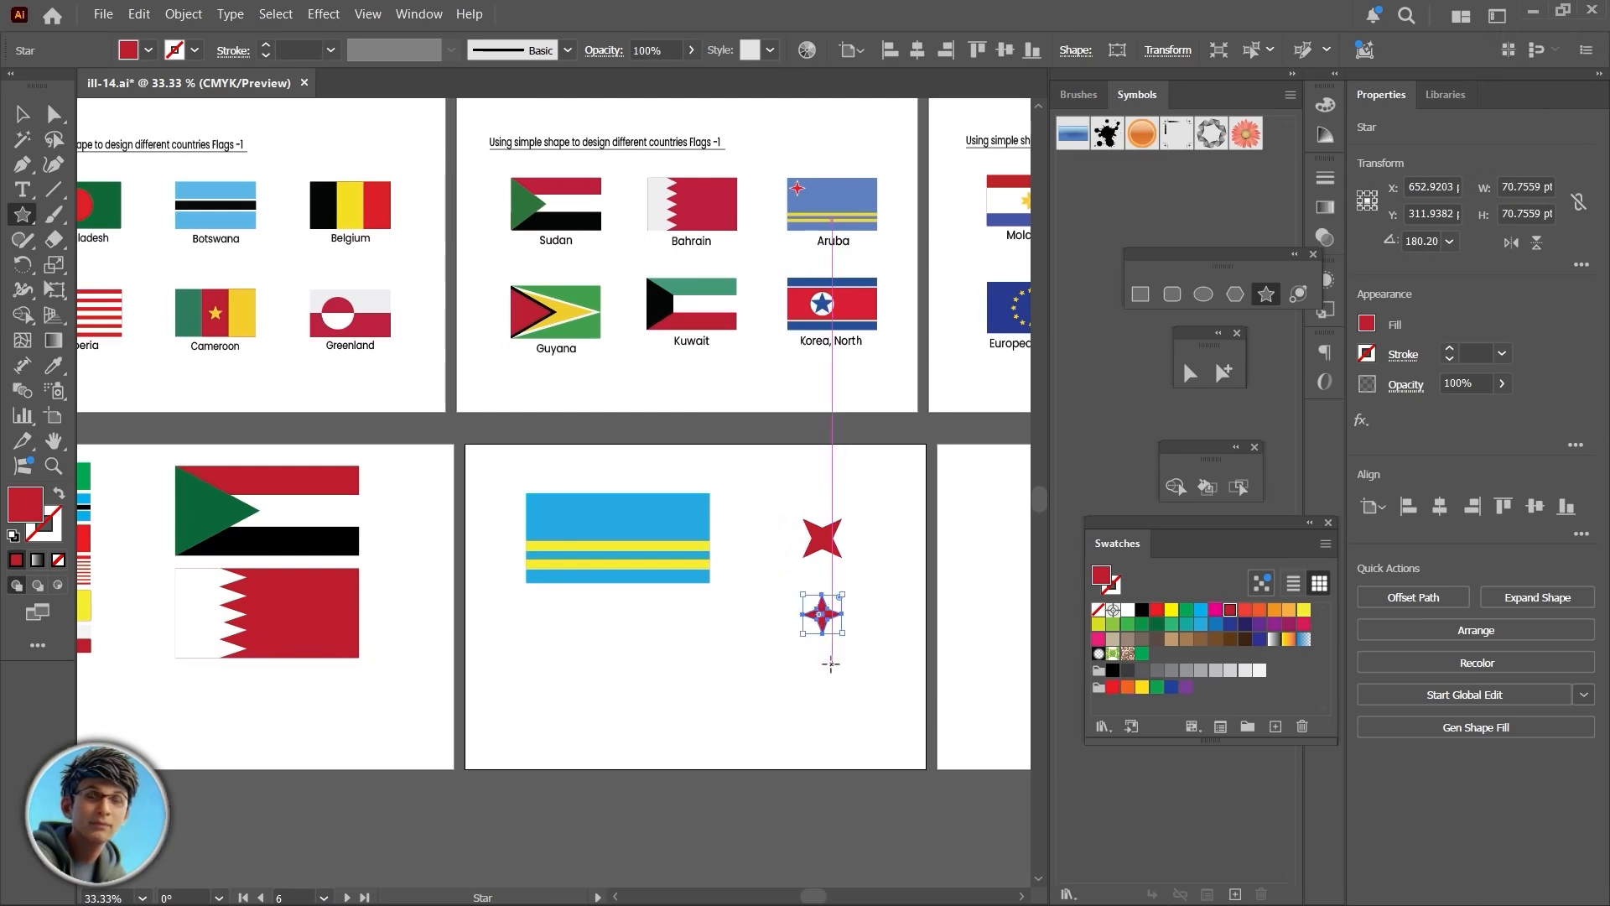
pyautogui.press('v')
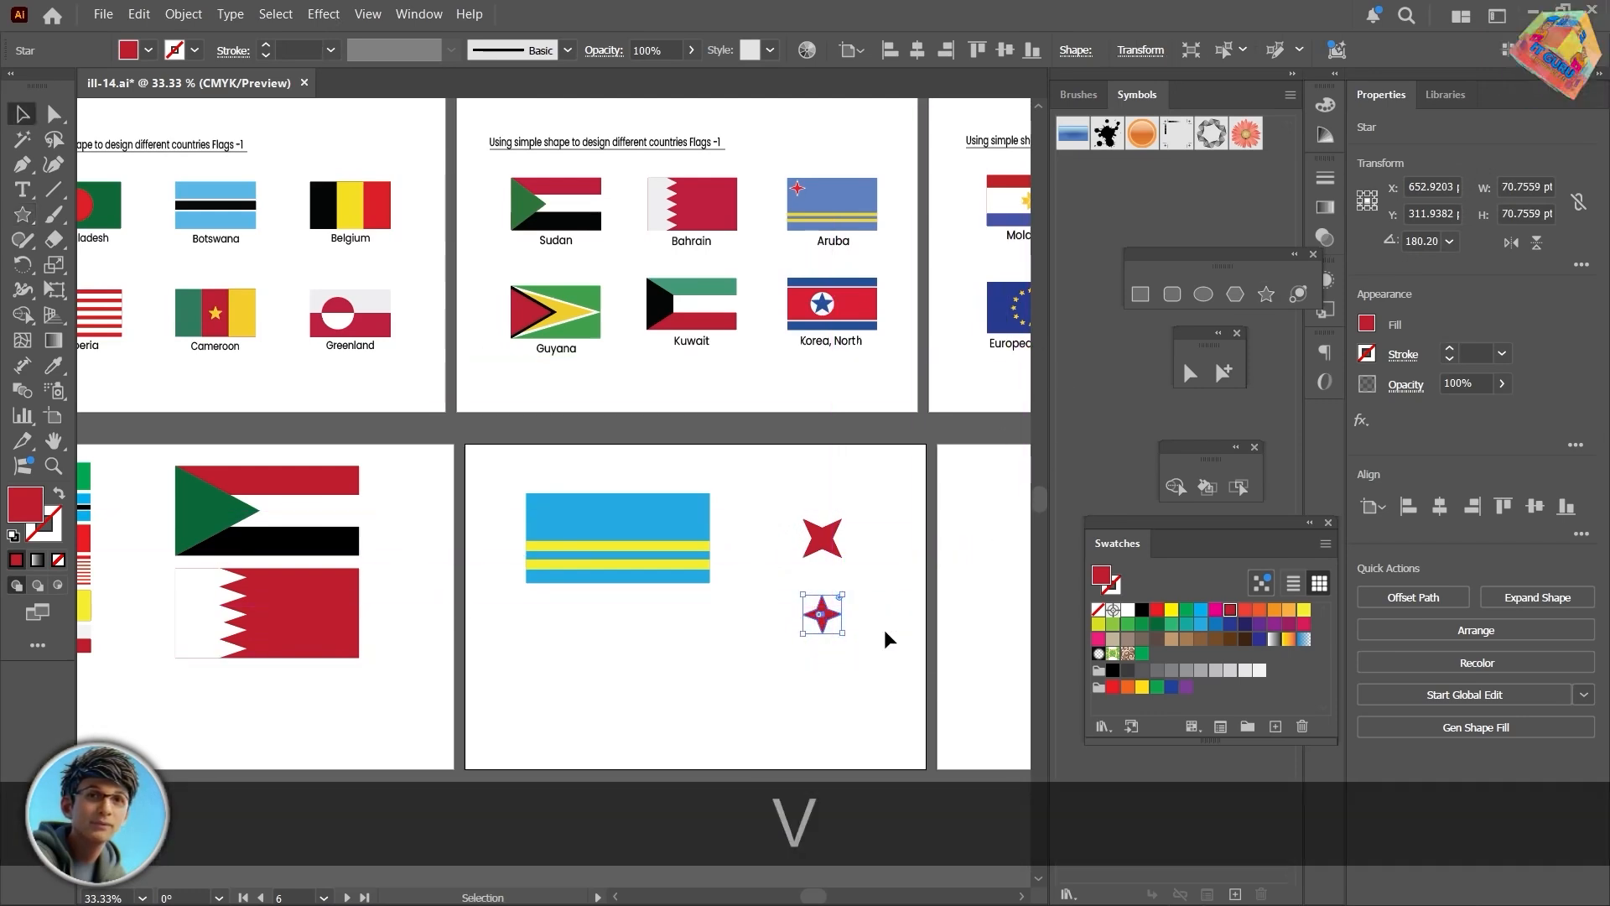
pyautogui.moveTo(825, 617); pyautogui.dragTo(551, 518)
pyautogui.scroll(3, 791, 223)
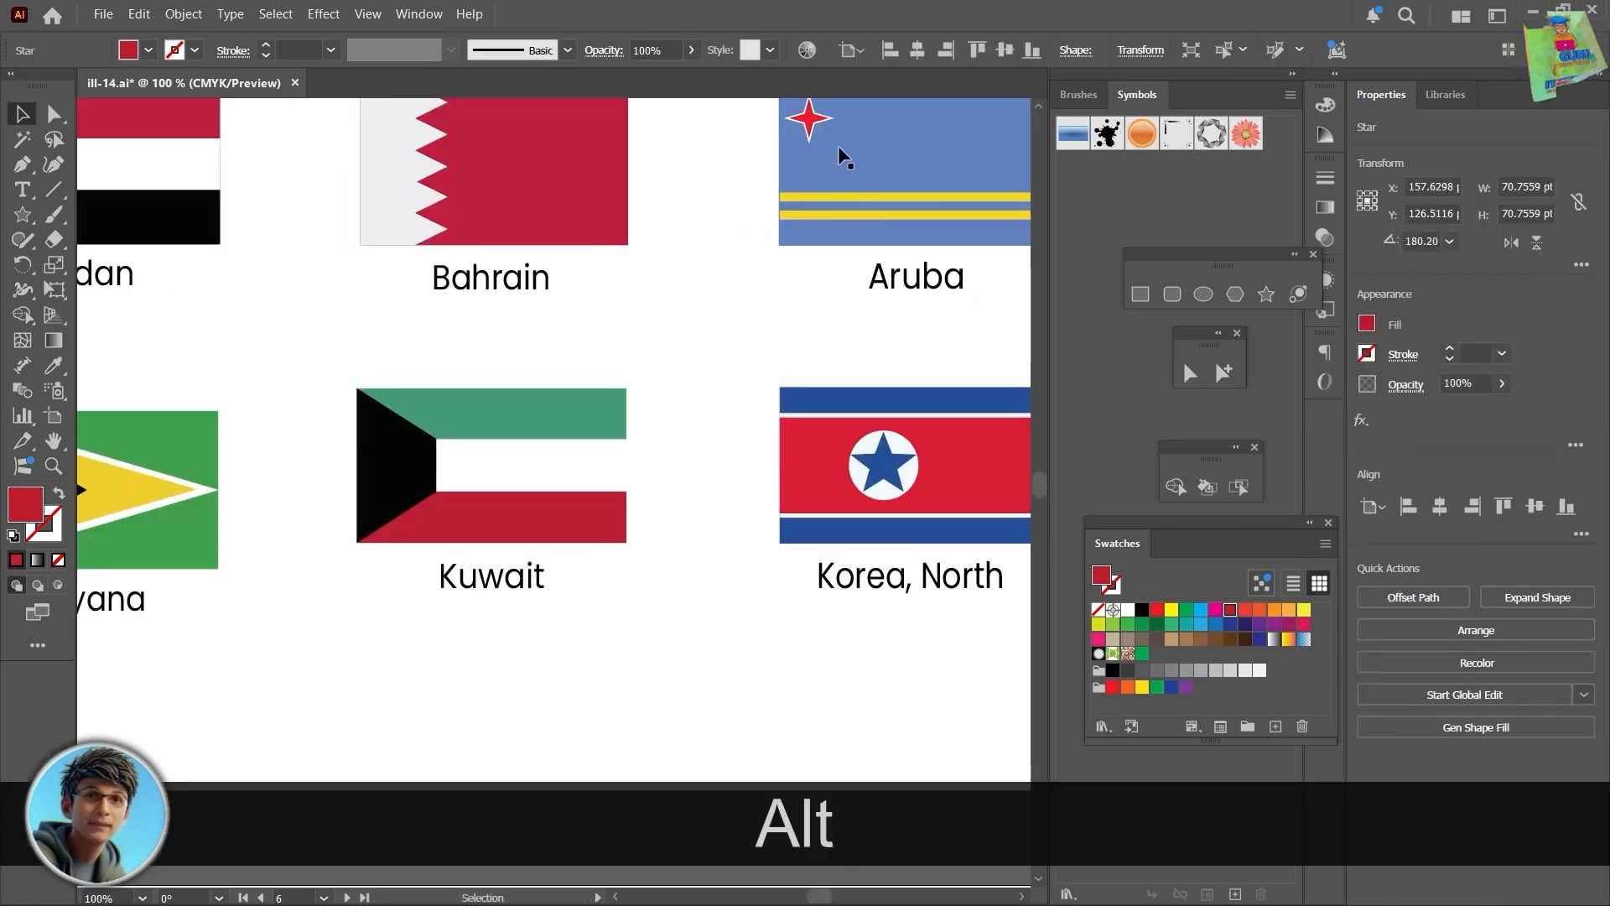
pyautogui.scroll(-3, 696, 597)
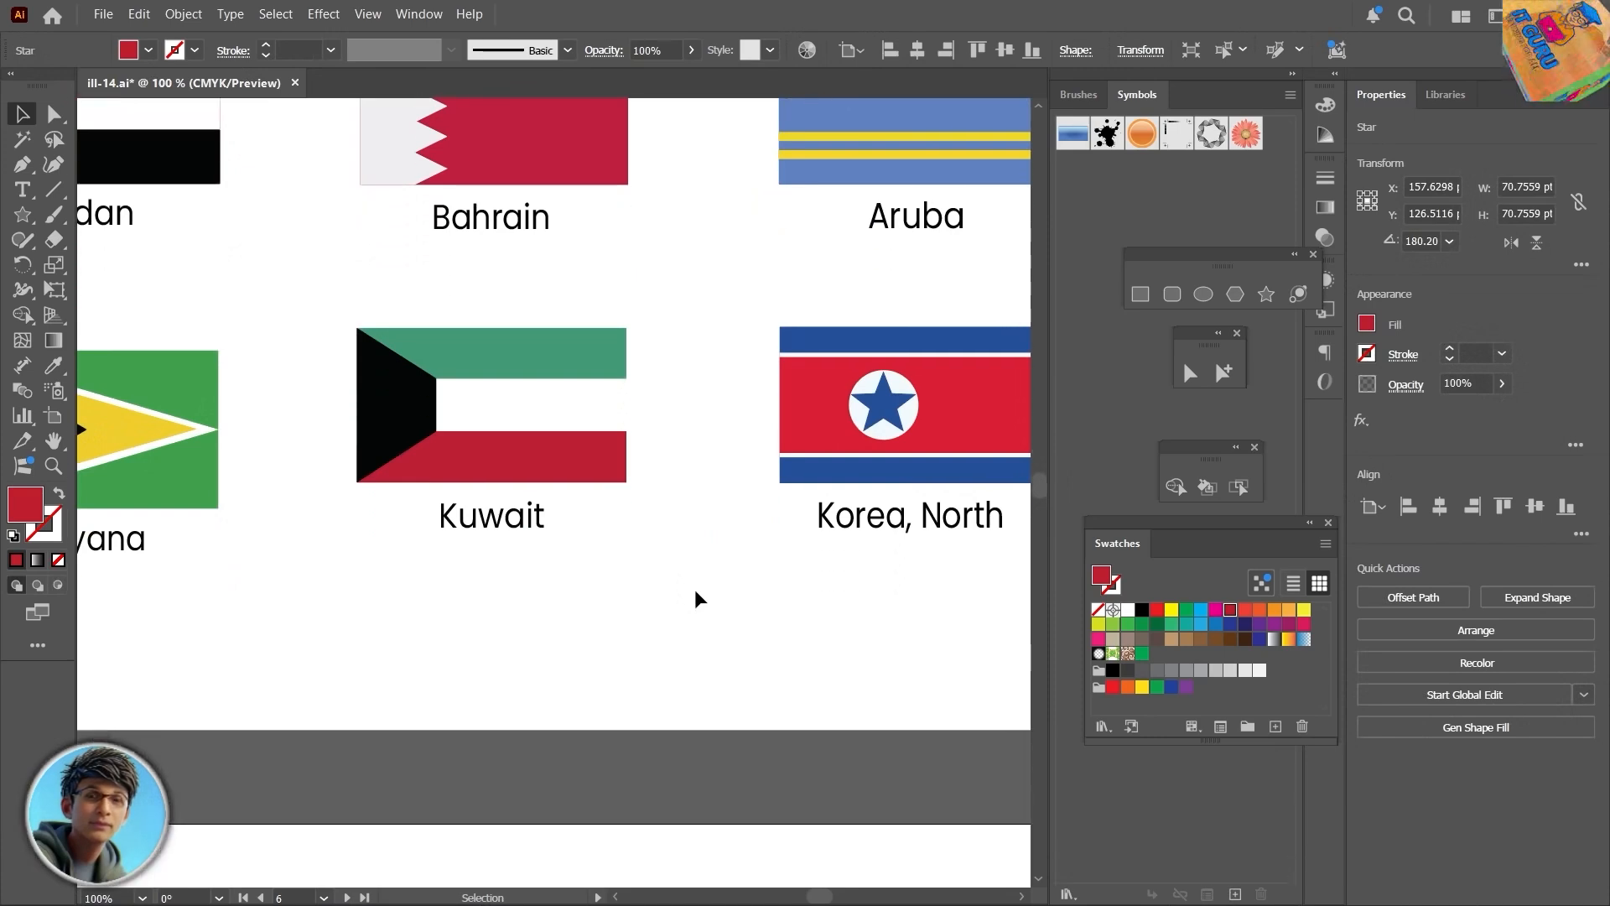
# Step: Give the star on the blue flag a 2 pt white stroke
pyautogui.click(1501, 353)
pyautogui.click(1513, 444)
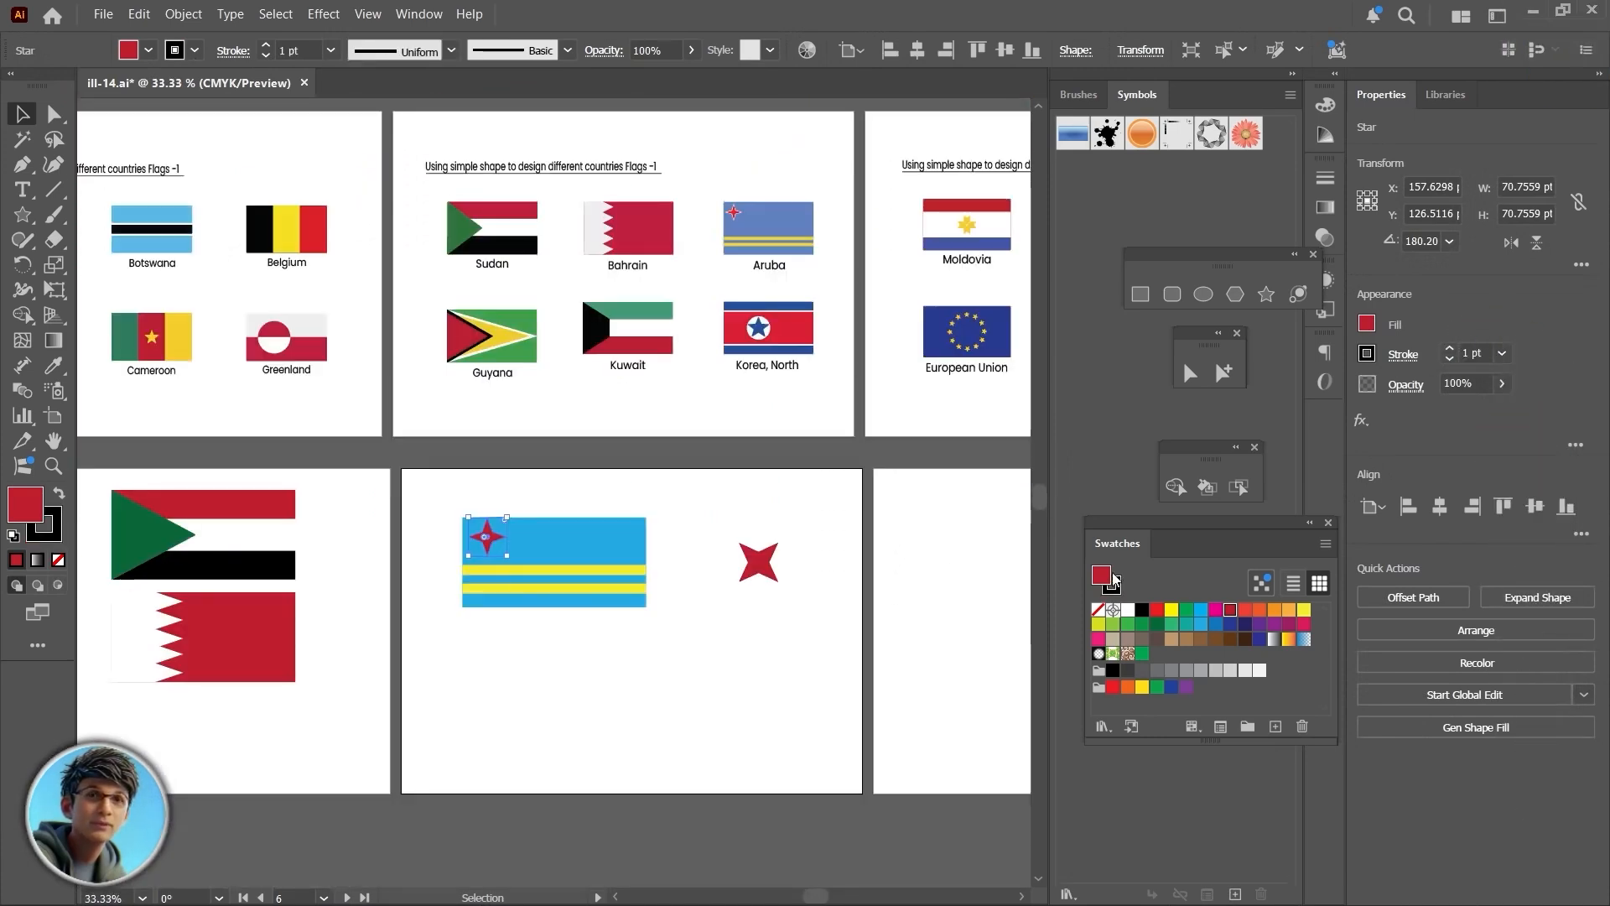
pyautogui.click(1367, 353)
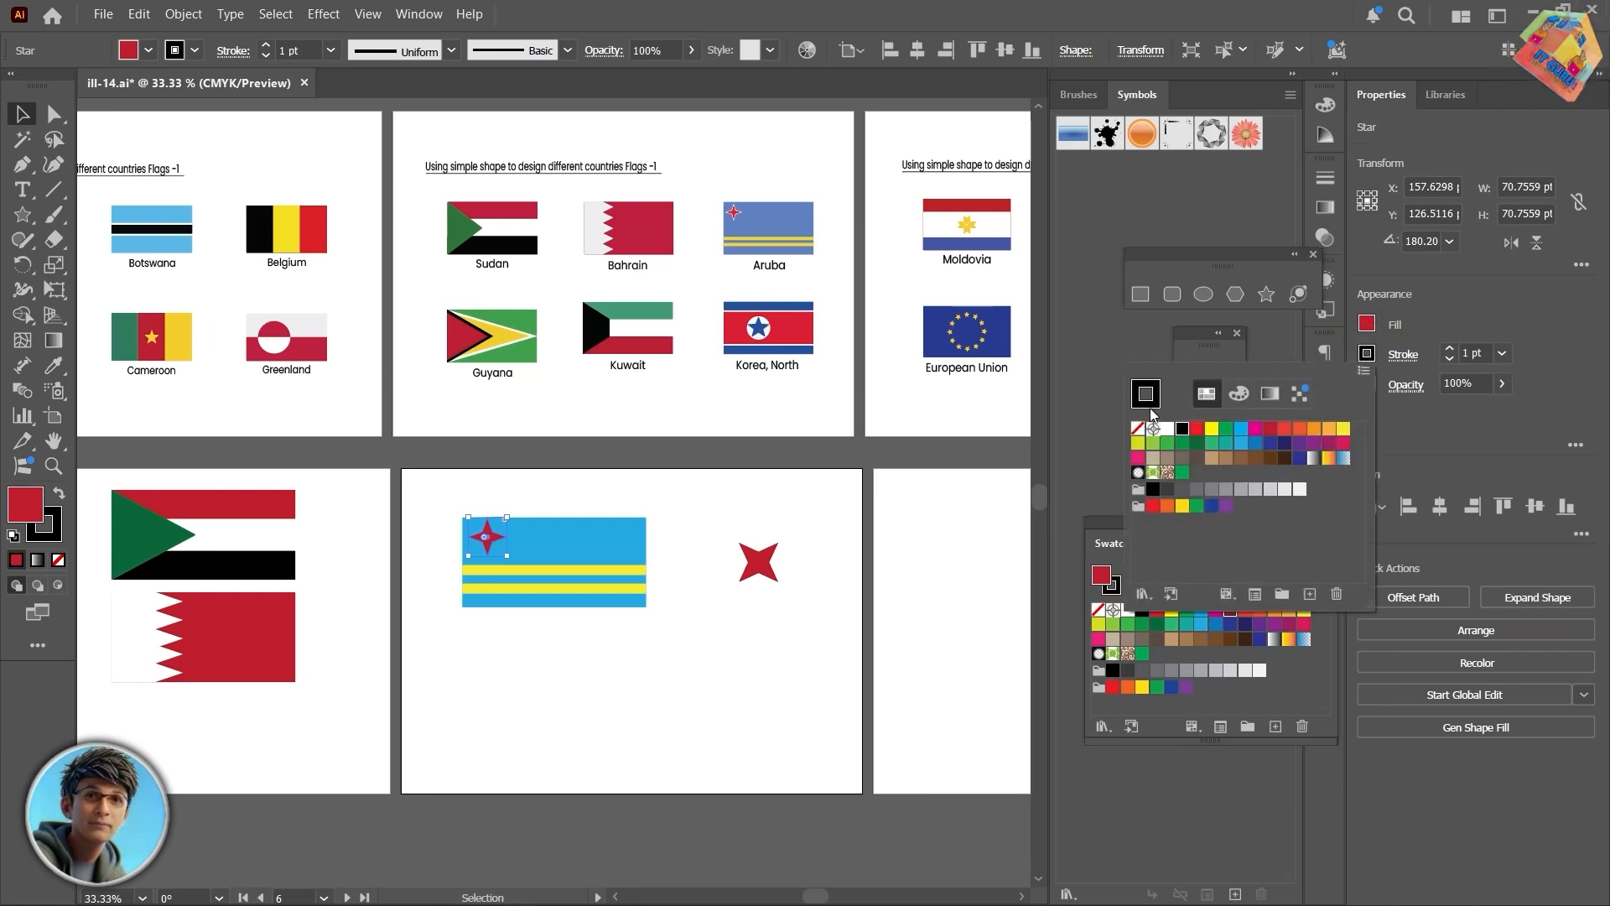
pyautogui.click(1166, 429)
pyautogui.click(626, 668)
pyautogui.click(1501, 354)
pyautogui.click(1526, 467)
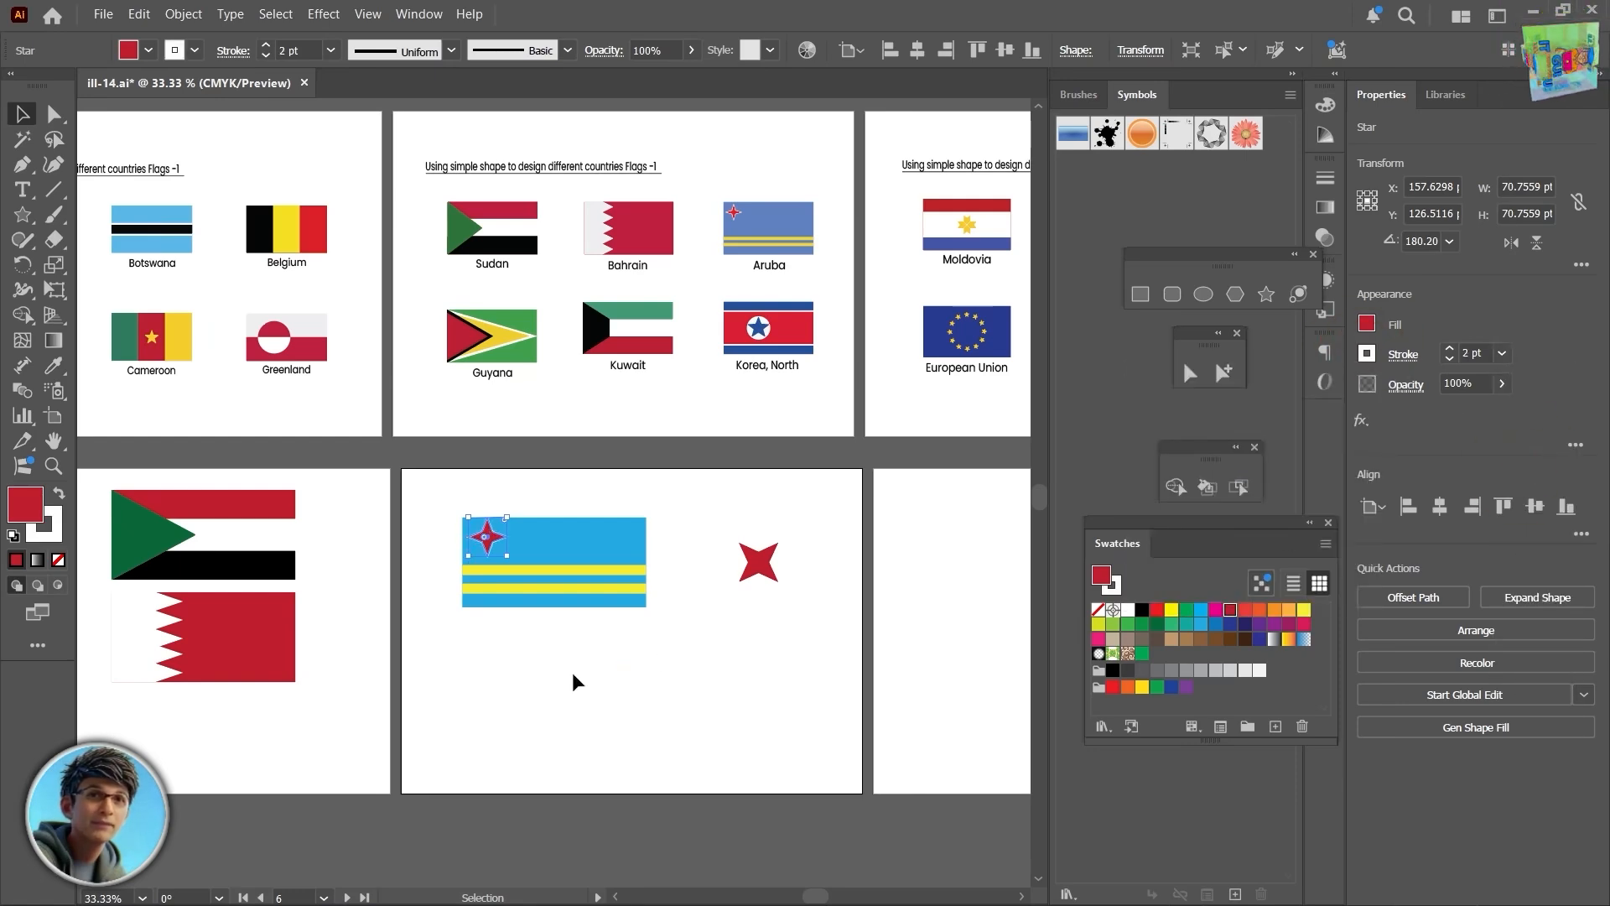
pyautogui.click(548, 656)
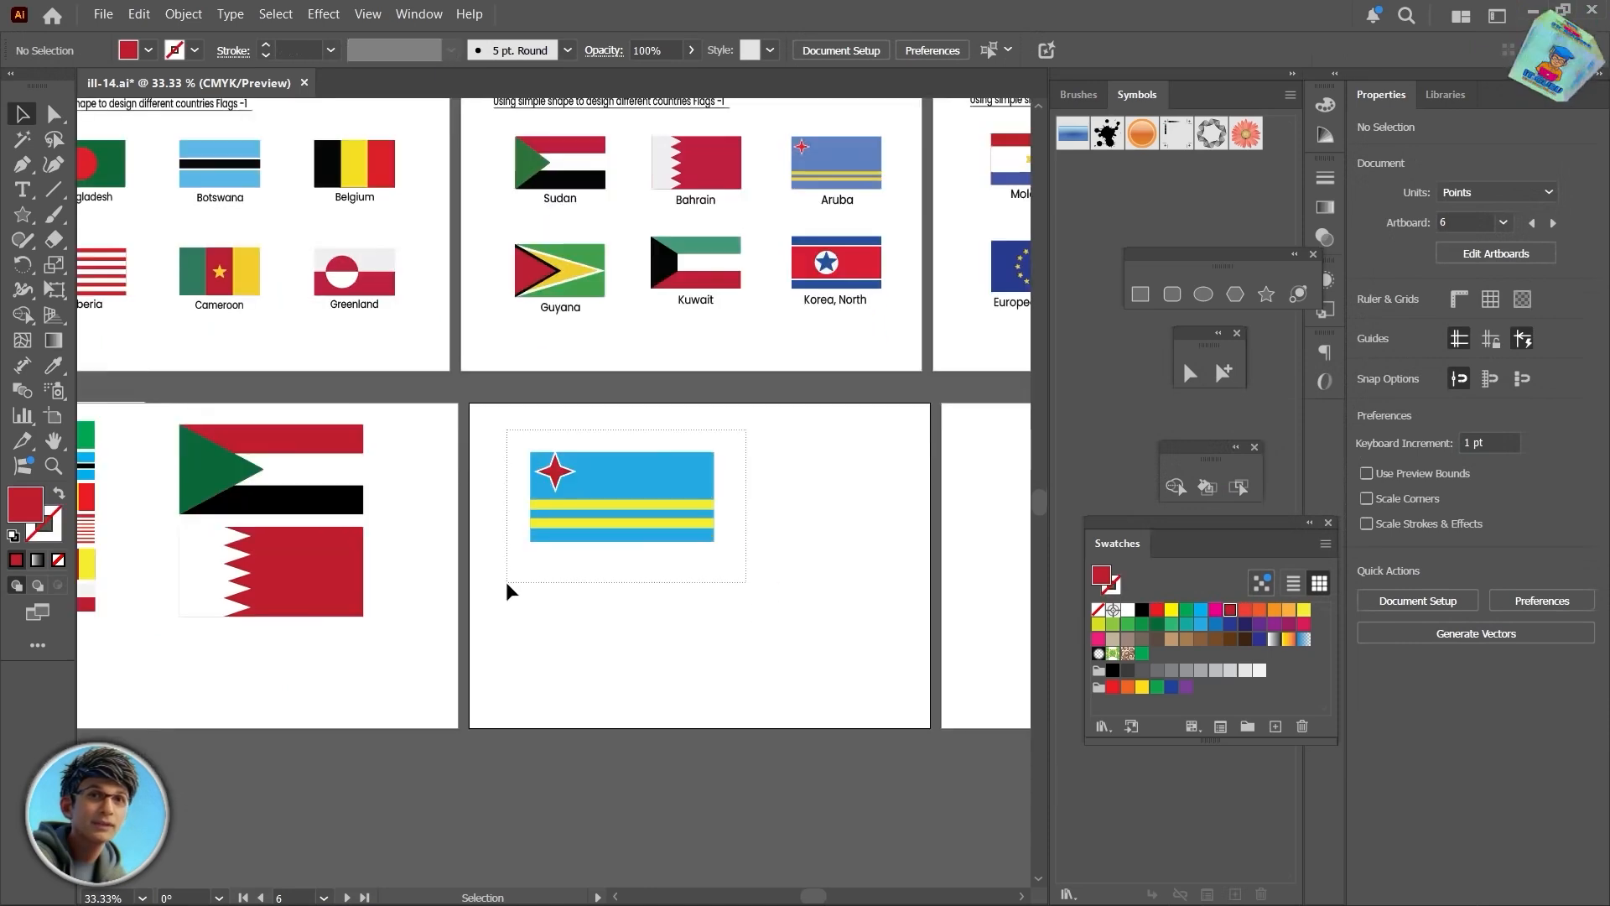
pyautogui.moveTo(514, 586); pyautogui.dragTo(630, 482)
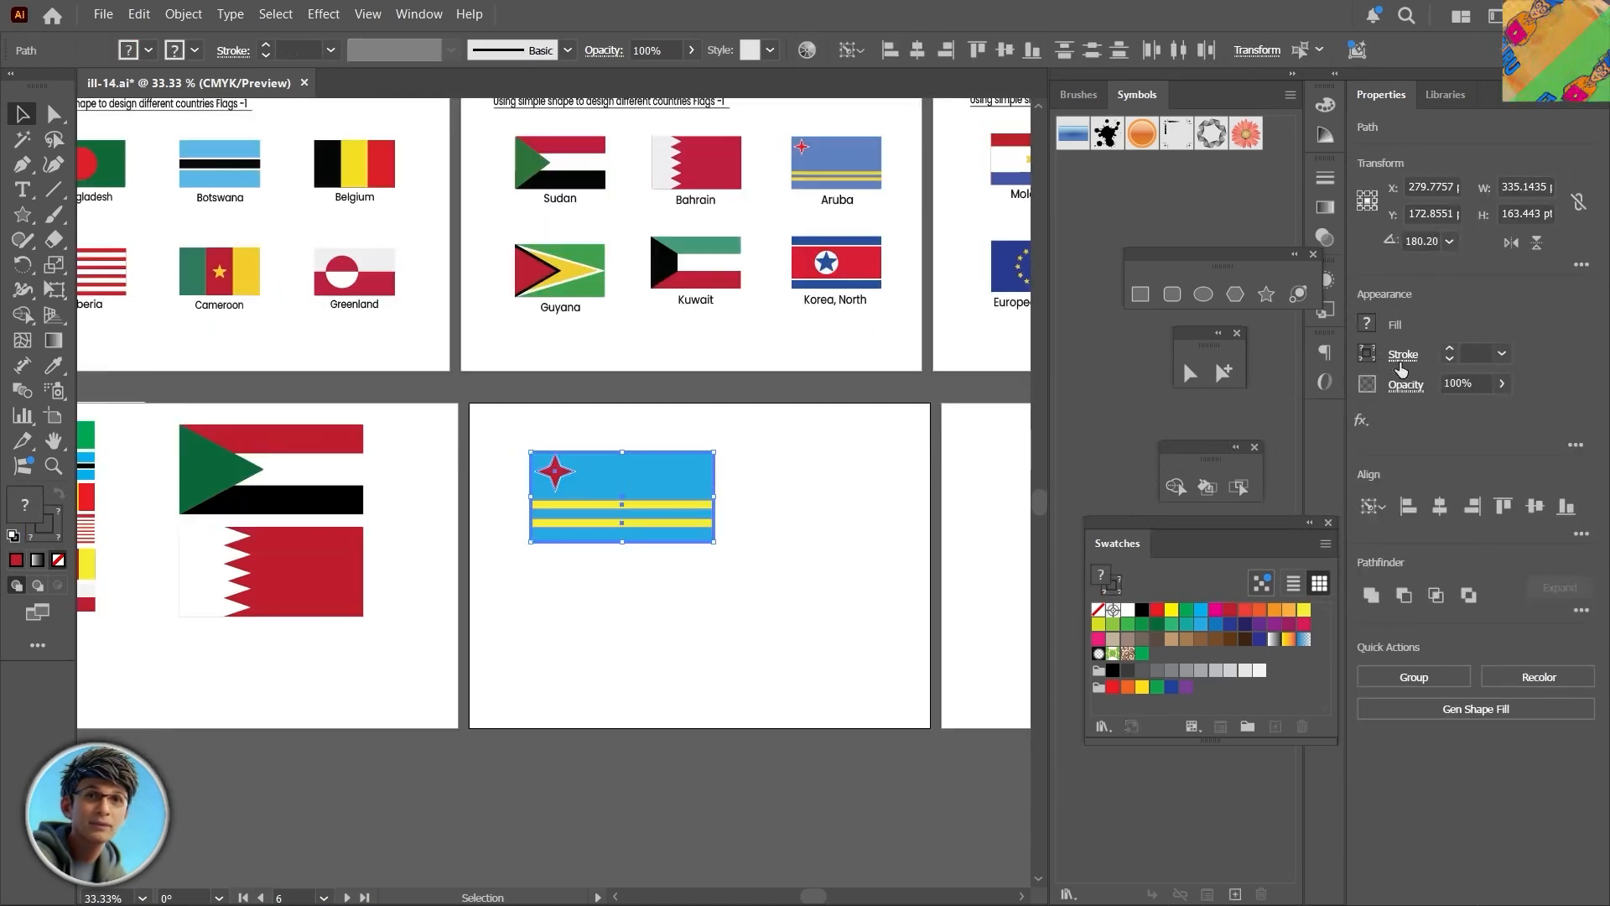
pyautogui.click(1325, 104)
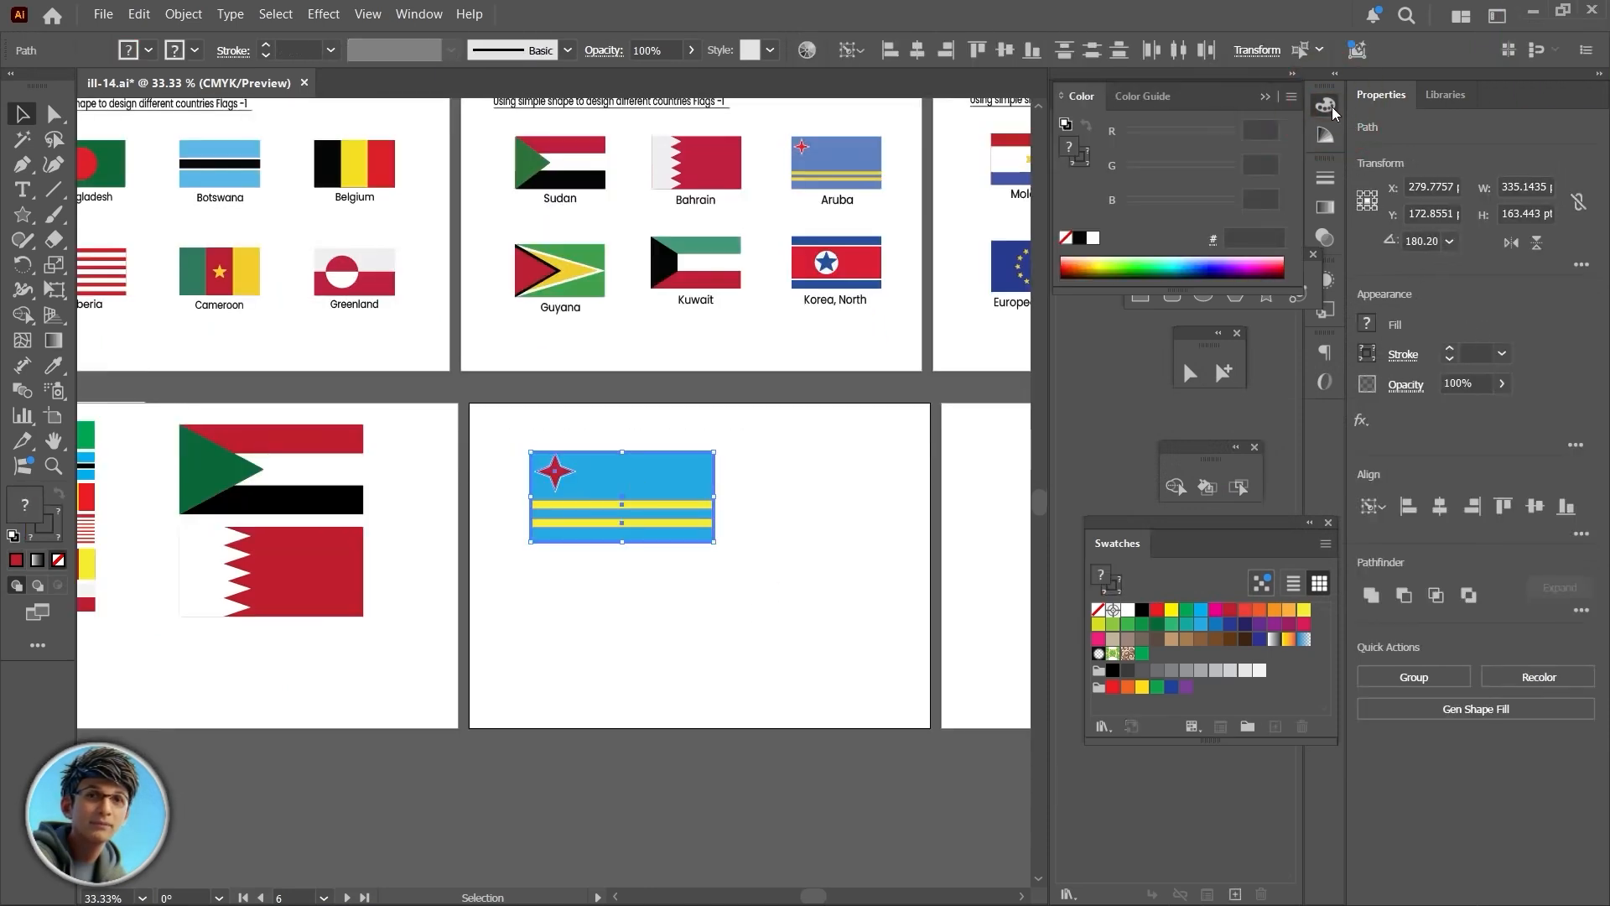
pyautogui.moveTo(1184, 269); pyautogui.dragTo(1195, 255)
pyautogui.click(765, 437)
pyautogui.hotkey('ctrl', 'z')
# Step: Place the Aruba flag below Bahrain and move all three flags, scaled to about 102 pt wide, beside the column of small flags
pyautogui.moveTo(757, 442); pyautogui.dragTo(519, 613)
pyautogui.moveTo(640, 475); pyautogui.dragTo(343, 661)
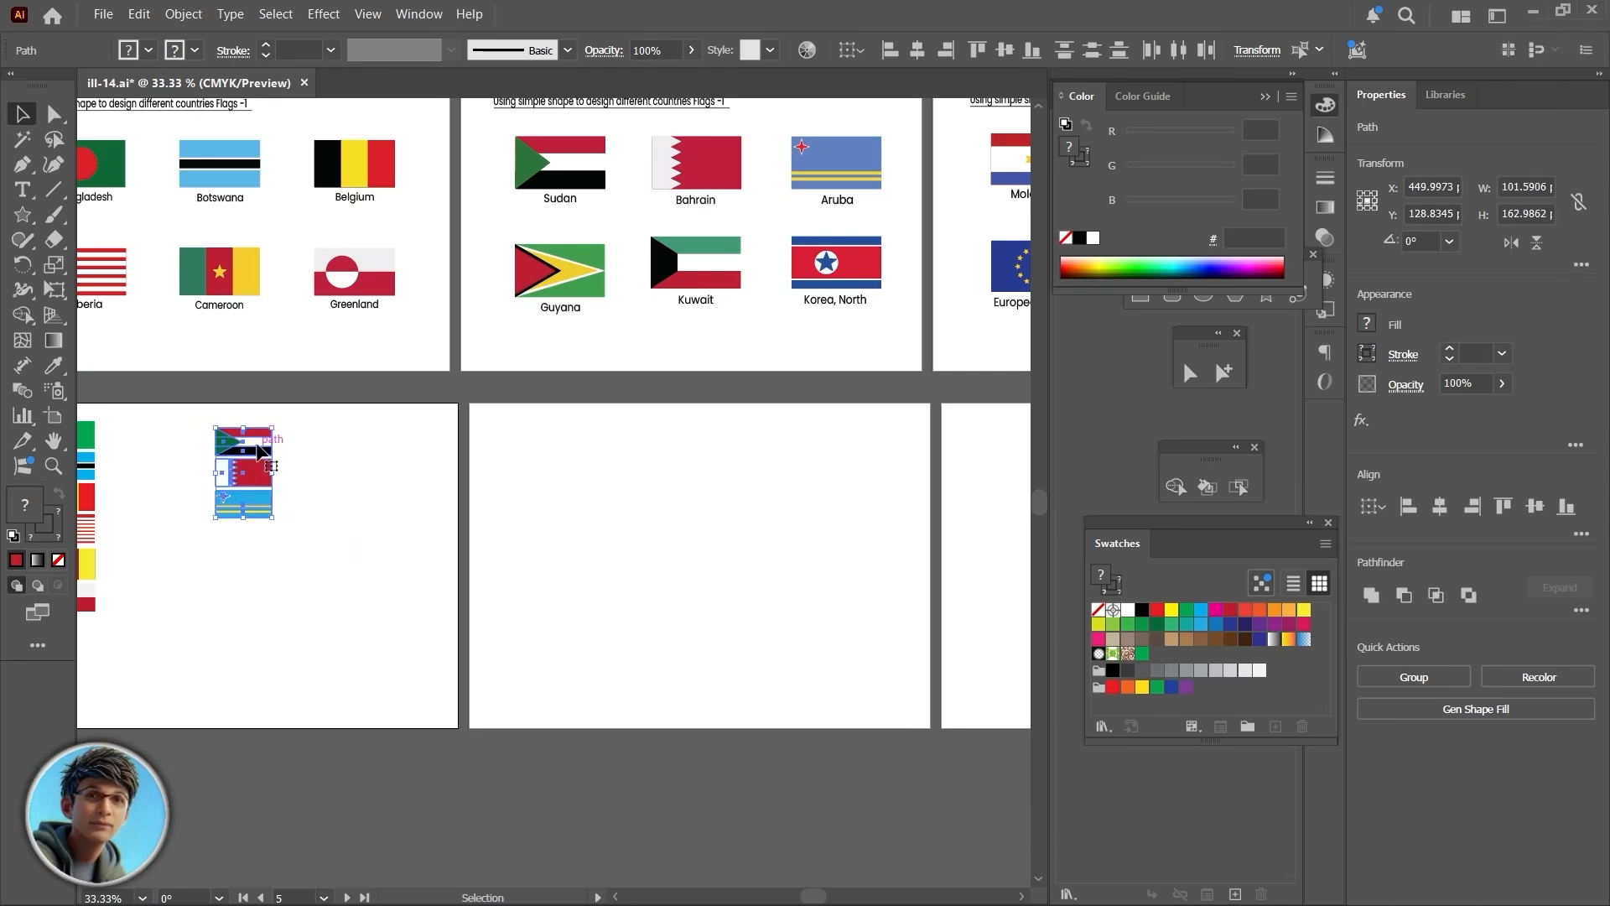
pyautogui.moveTo(261, 447); pyautogui.dragTo(154, 443)
pyautogui.click(356, 545)
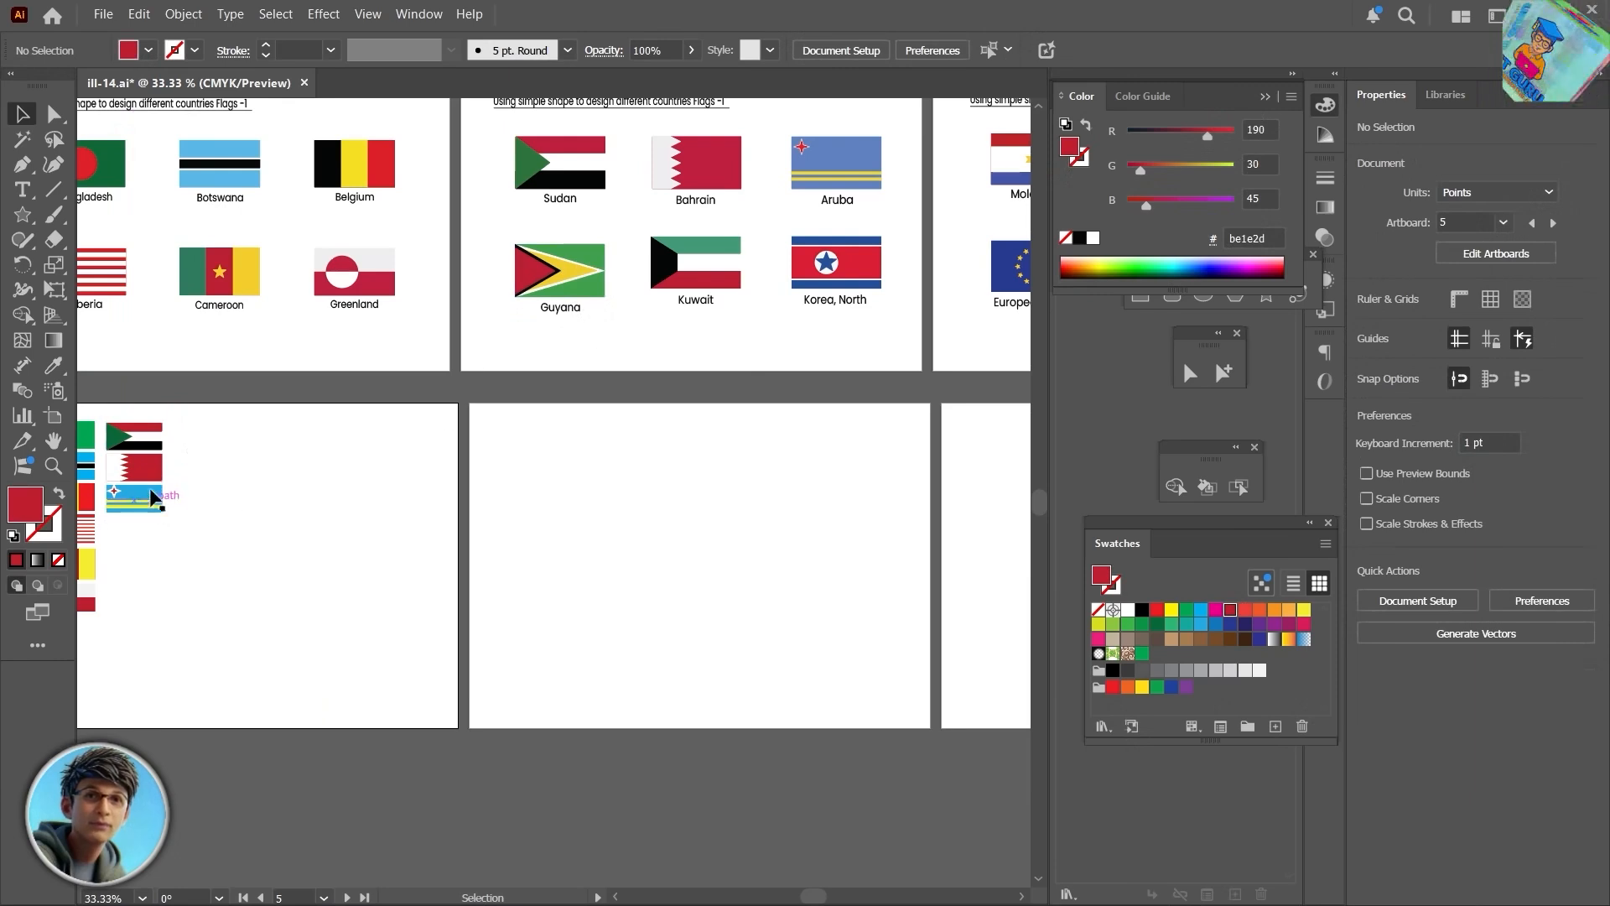
# Step: Copy the green rectangle from the small flags onto the empty artboard and resize it to about 276 by 138 pt
pyautogui.click(89, 442)
pyautogui.moveTo(90, 442); pyautogui.dragTo(645, 527)
pyautogui.moveTo(616, 462); pyautogui.dragTo(636, 501)
pyautogui.scroll(1, 625, 528)
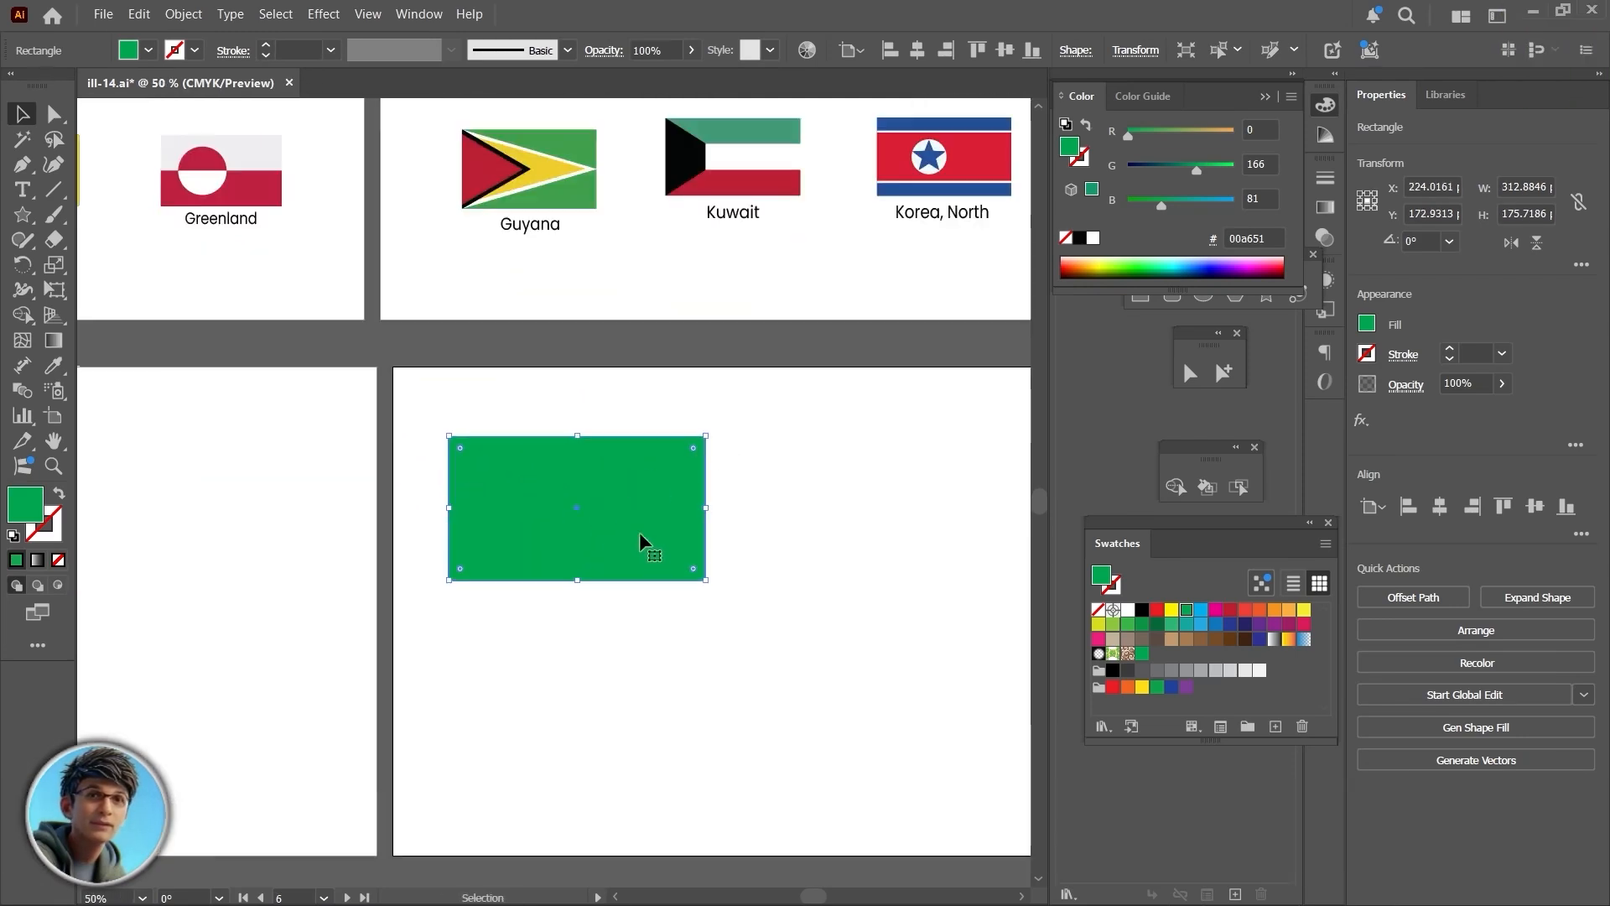
pyautogui.moveTo(707, 579); pyautogui.dragTo(676, 548)
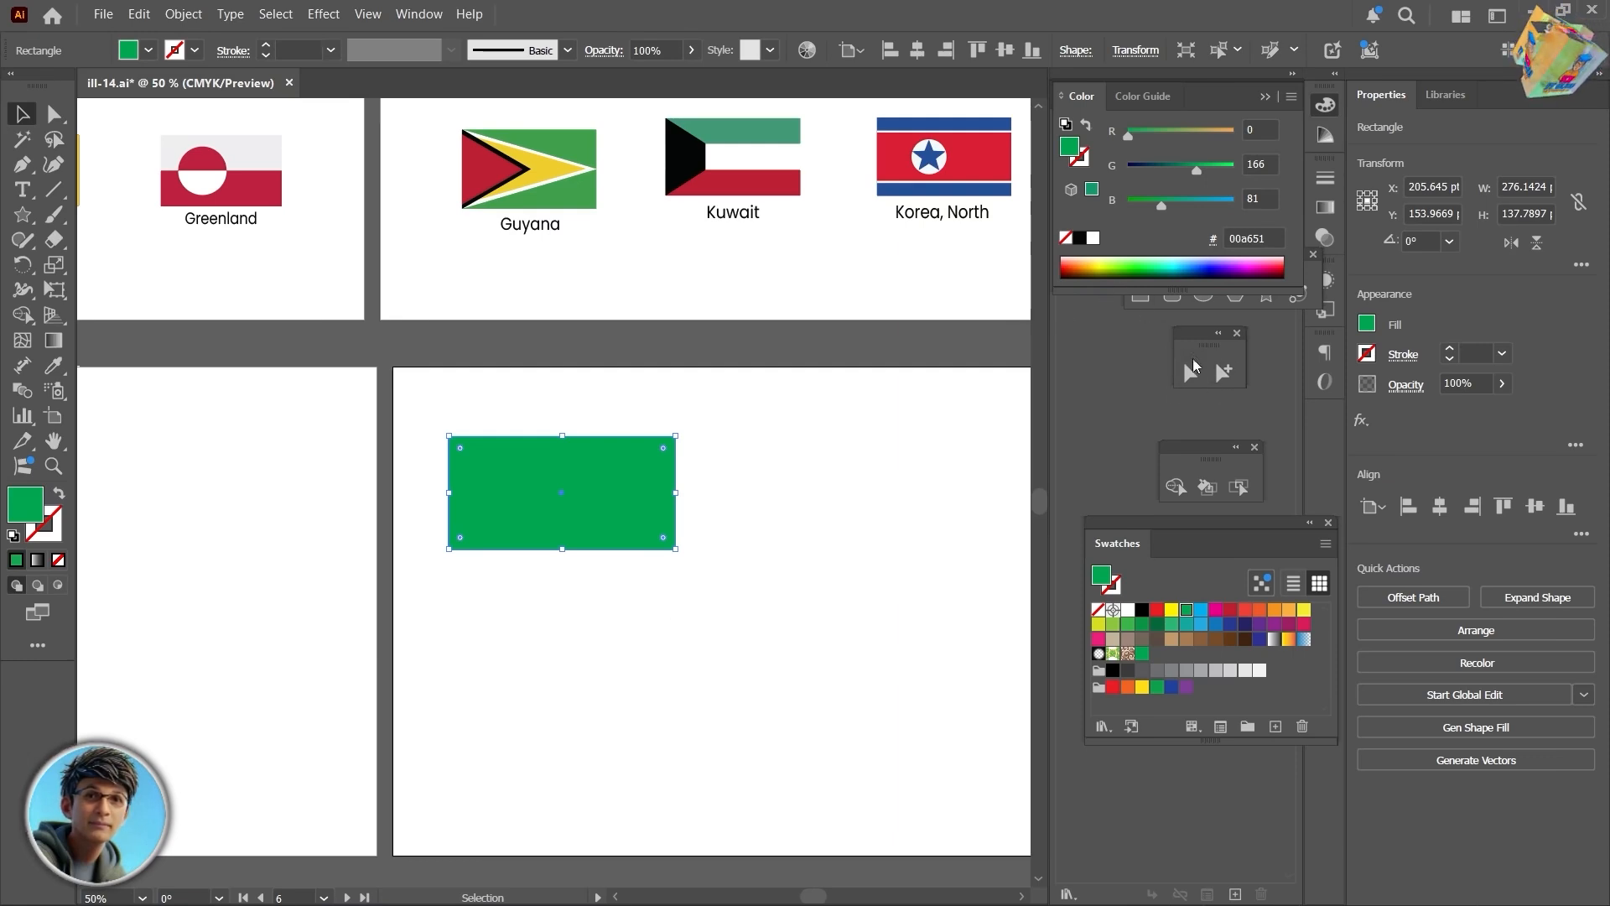
# Step: Create a three-sided polygon with a 50 pt radius and rotate it to 270° so that it points right
pyautogui.click(1234, 293)
pyautogui.click(857, 505)
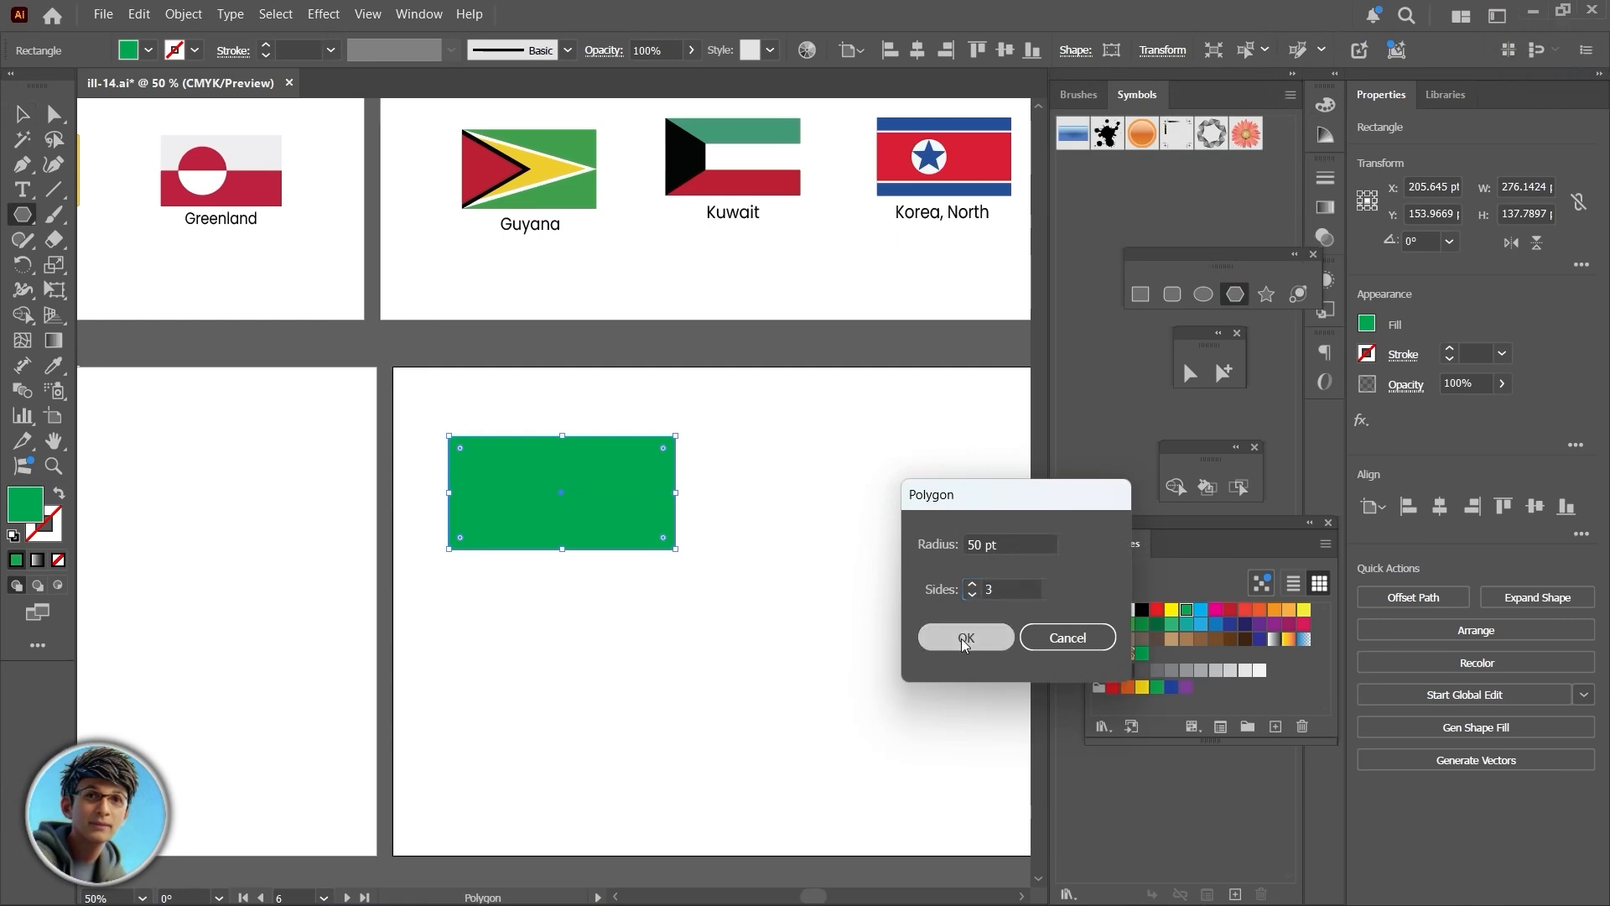
pyautogui.click(966, 637)
pyautogui.rightClick(892, 626)
pyautogui.click(878, 594)
pyautogui.click(1038, 632)
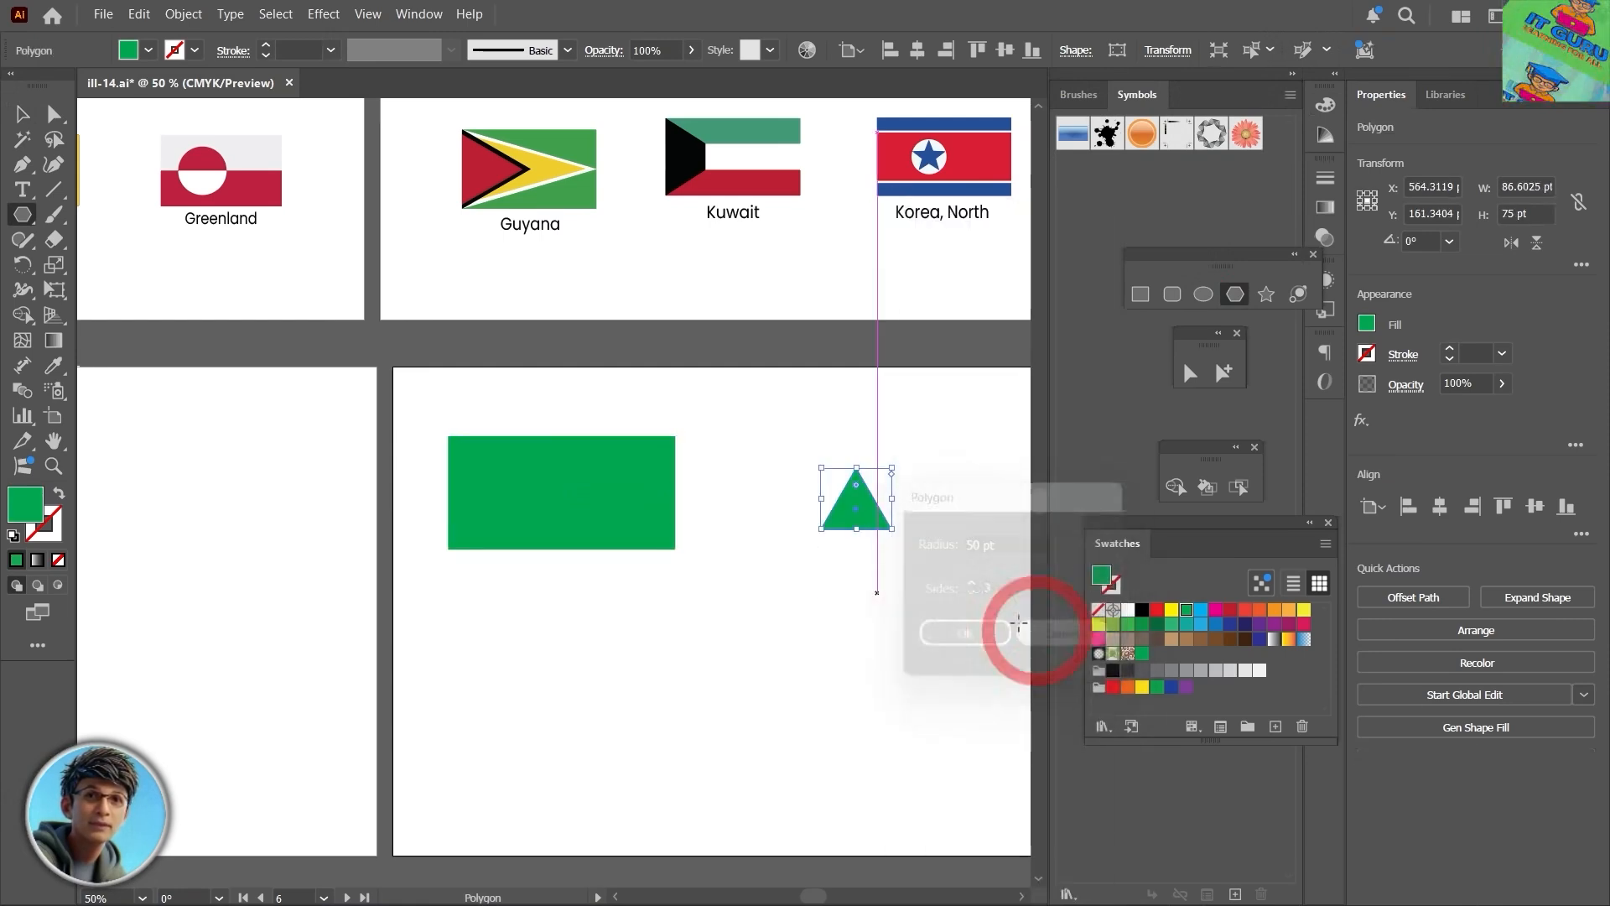
pyautogui.moveTo(898, 537); pyautogui.dragTo(832, 536)
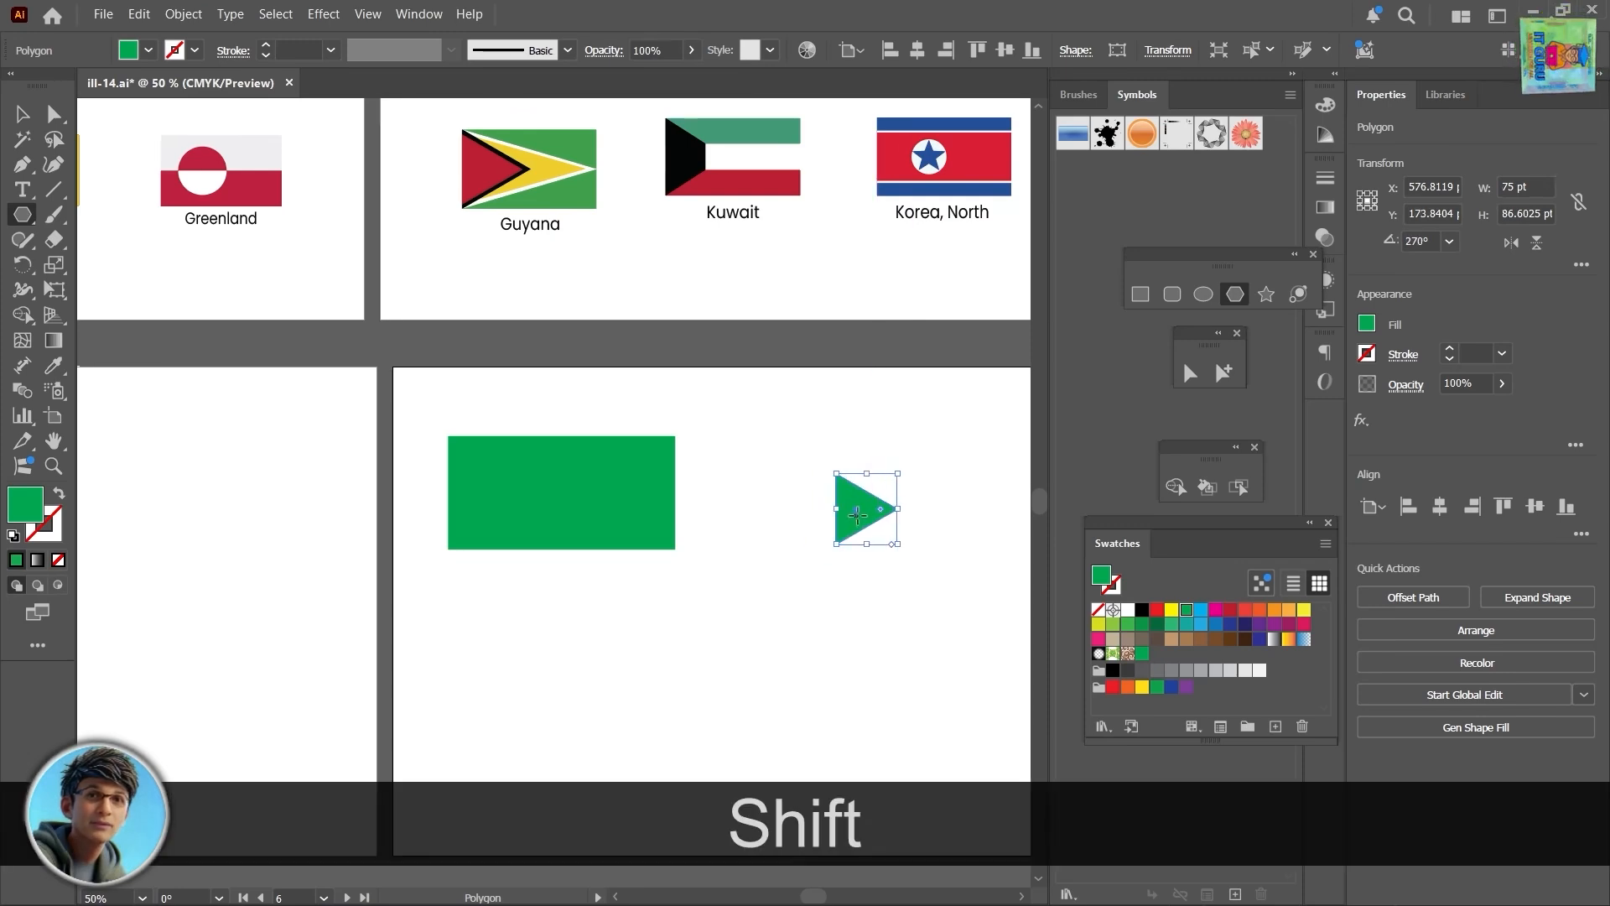
# Step: Align the triangle with the green rectangle's left edge and stretch it to the rectangle's full height
pyautogui.press('v')
pyautogui.moveTo(857, 510); pyautogui.dragTo(470, 470)
pyautogui.scroll(4, 469, 470)
pyautogui.moveTo(506, 615); pyautogui.dragTo(523, 784)
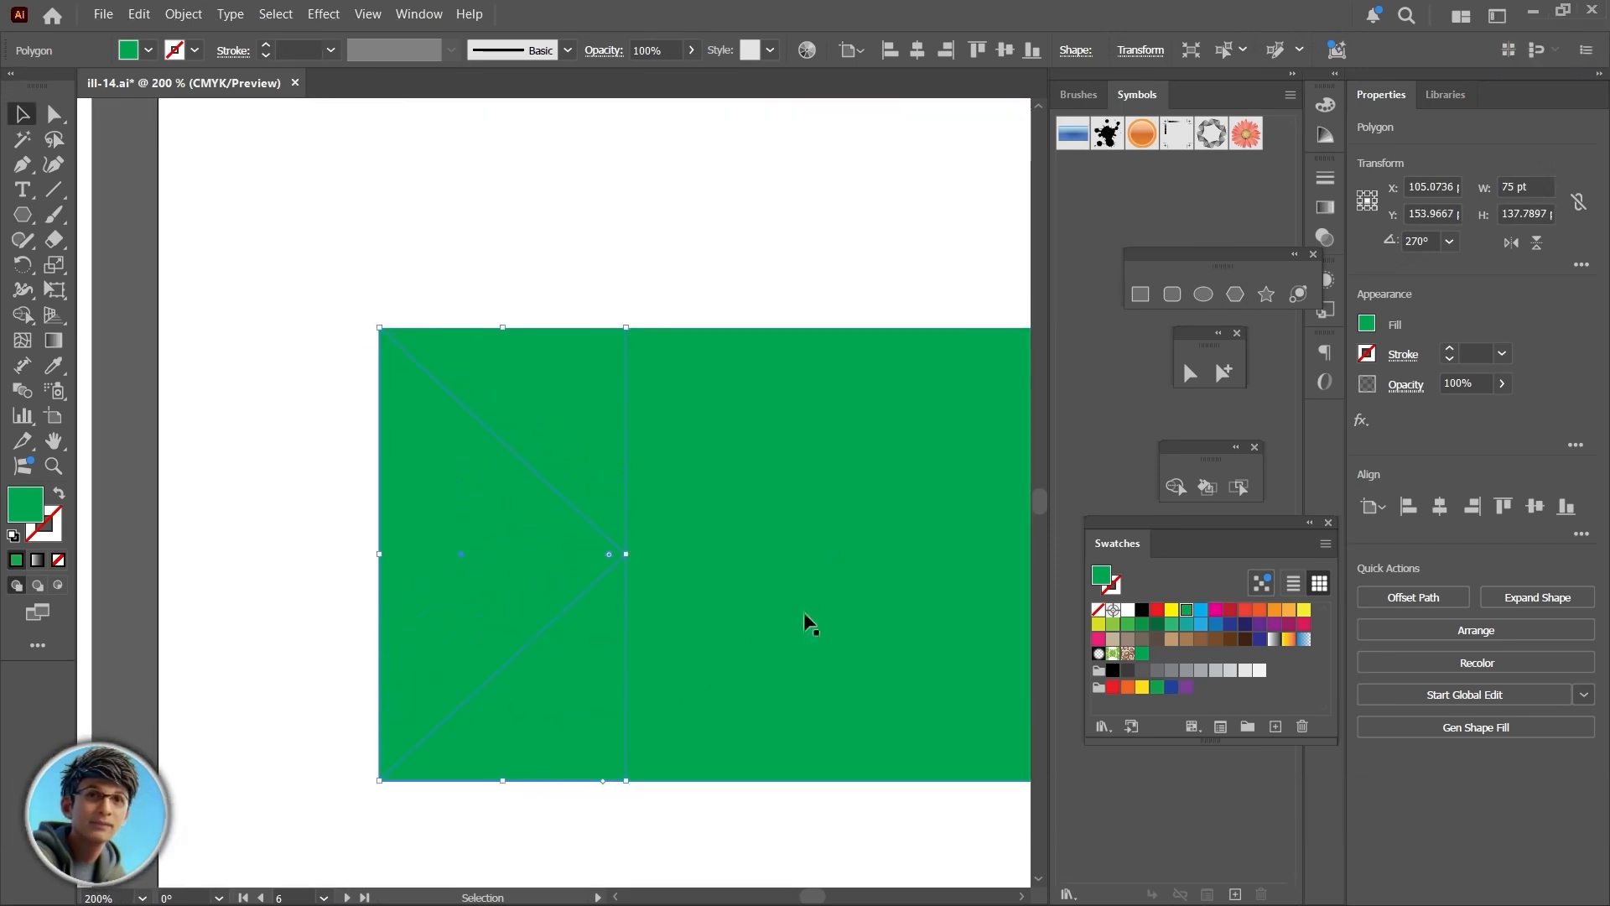
pyautogui.scroll(-3, 871, 527)
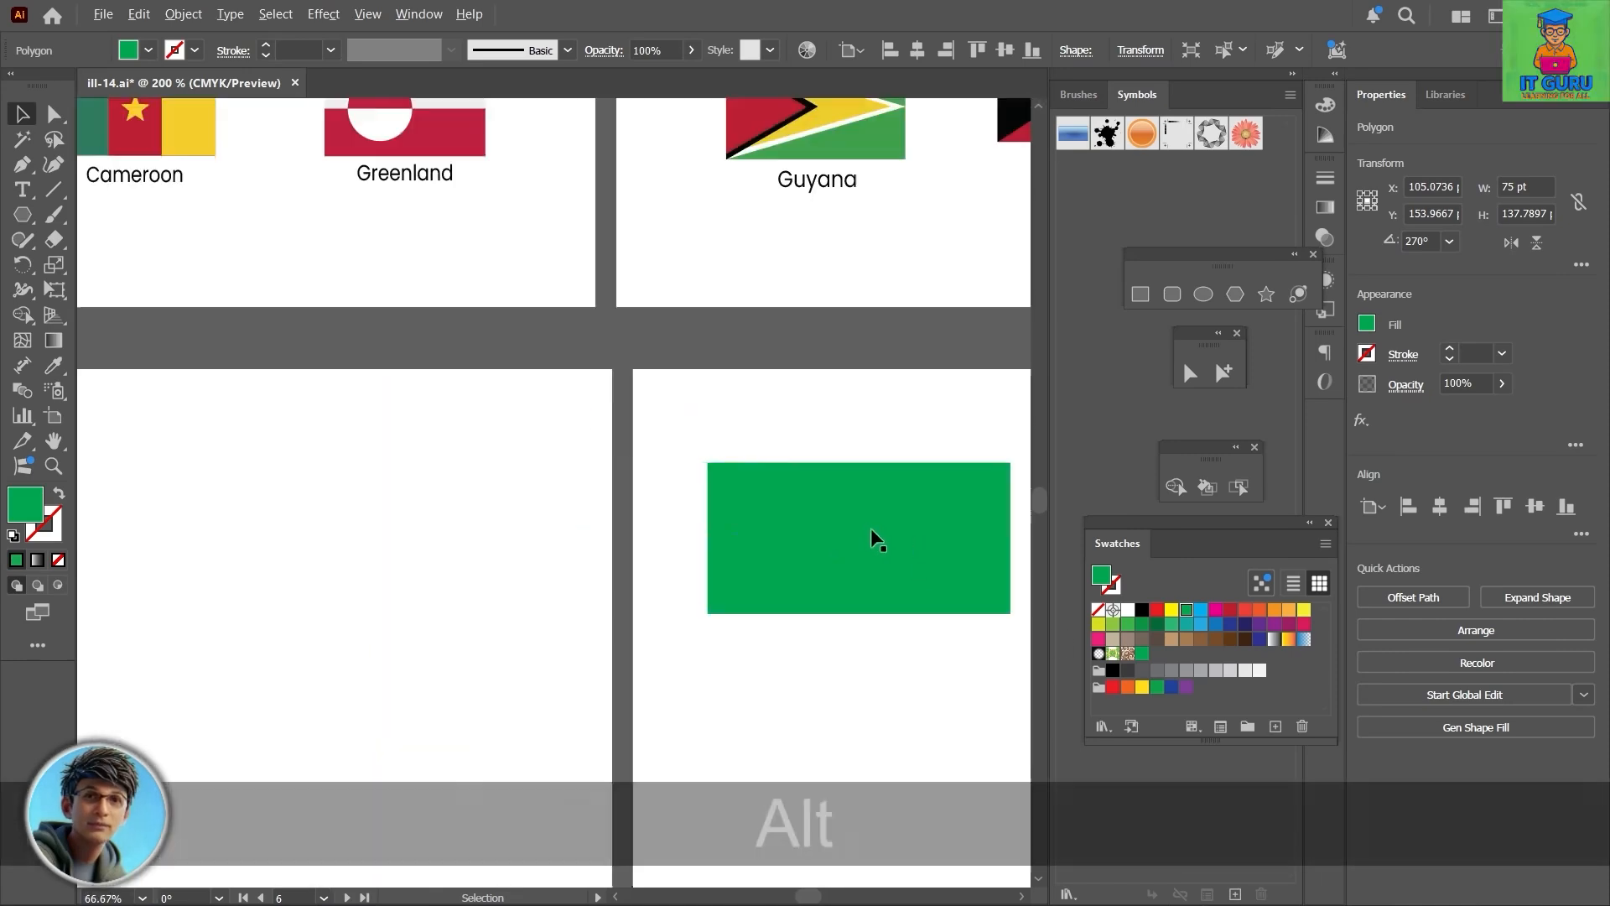
# Step: Fill the triangle with red
pyautogui.moveTo(893, 547); pyautogui.dragTo(666, 547)
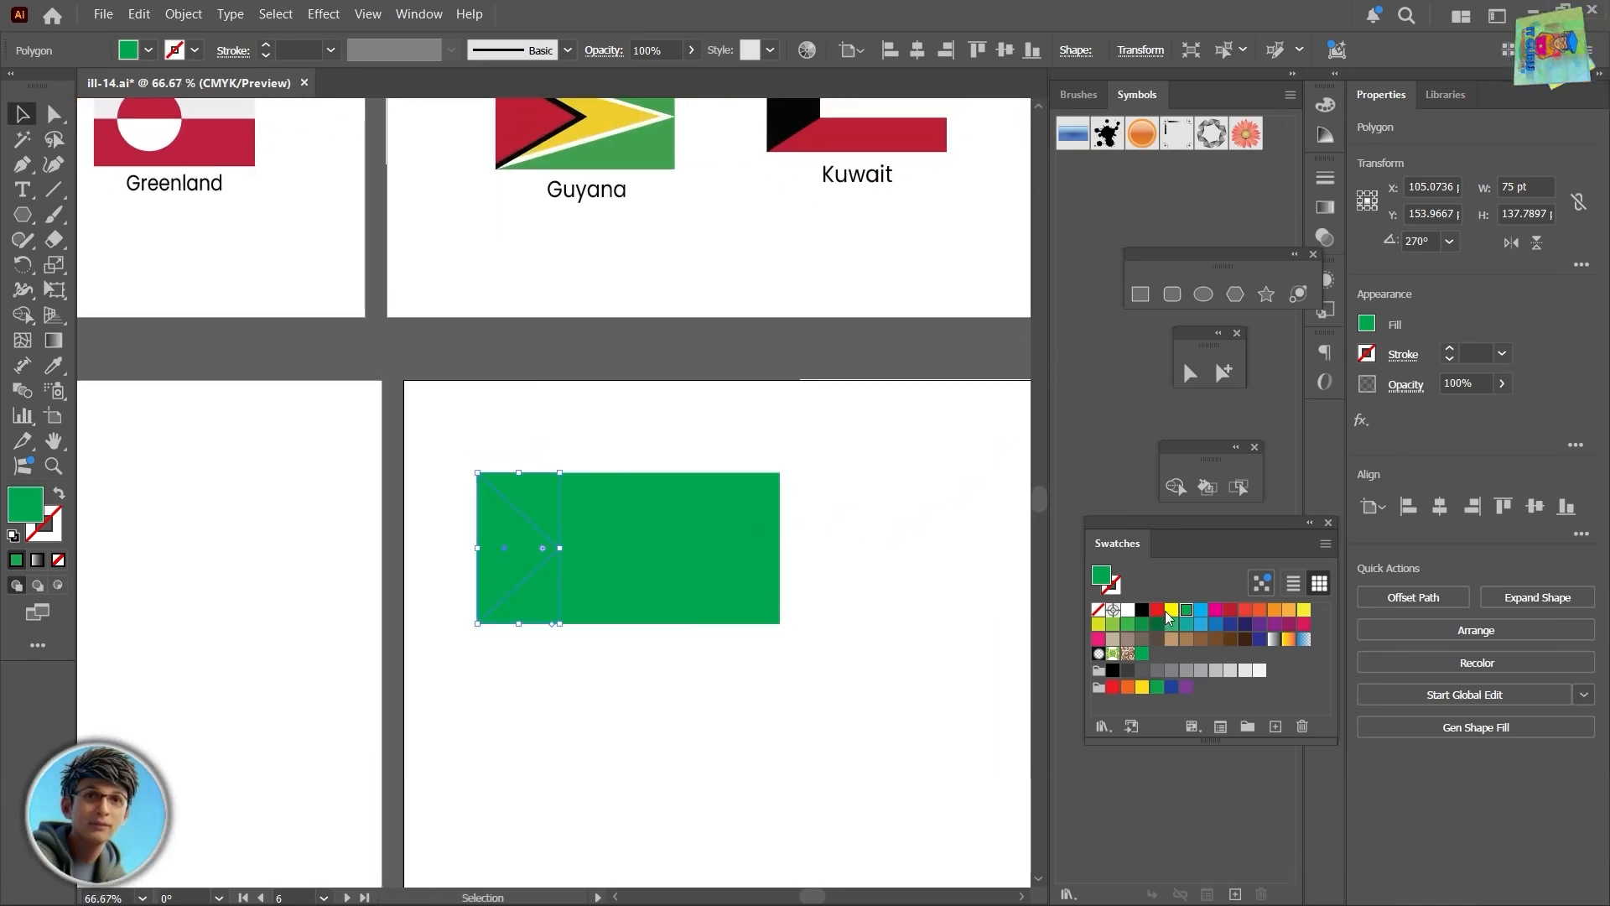
pyautogui.click(1157, 609)
pyautogui.click(841, 510)
pyautogui.moveTo(841, 511); pyautogui.dragTo(841, 604)
pyautogui.click(550, 641)
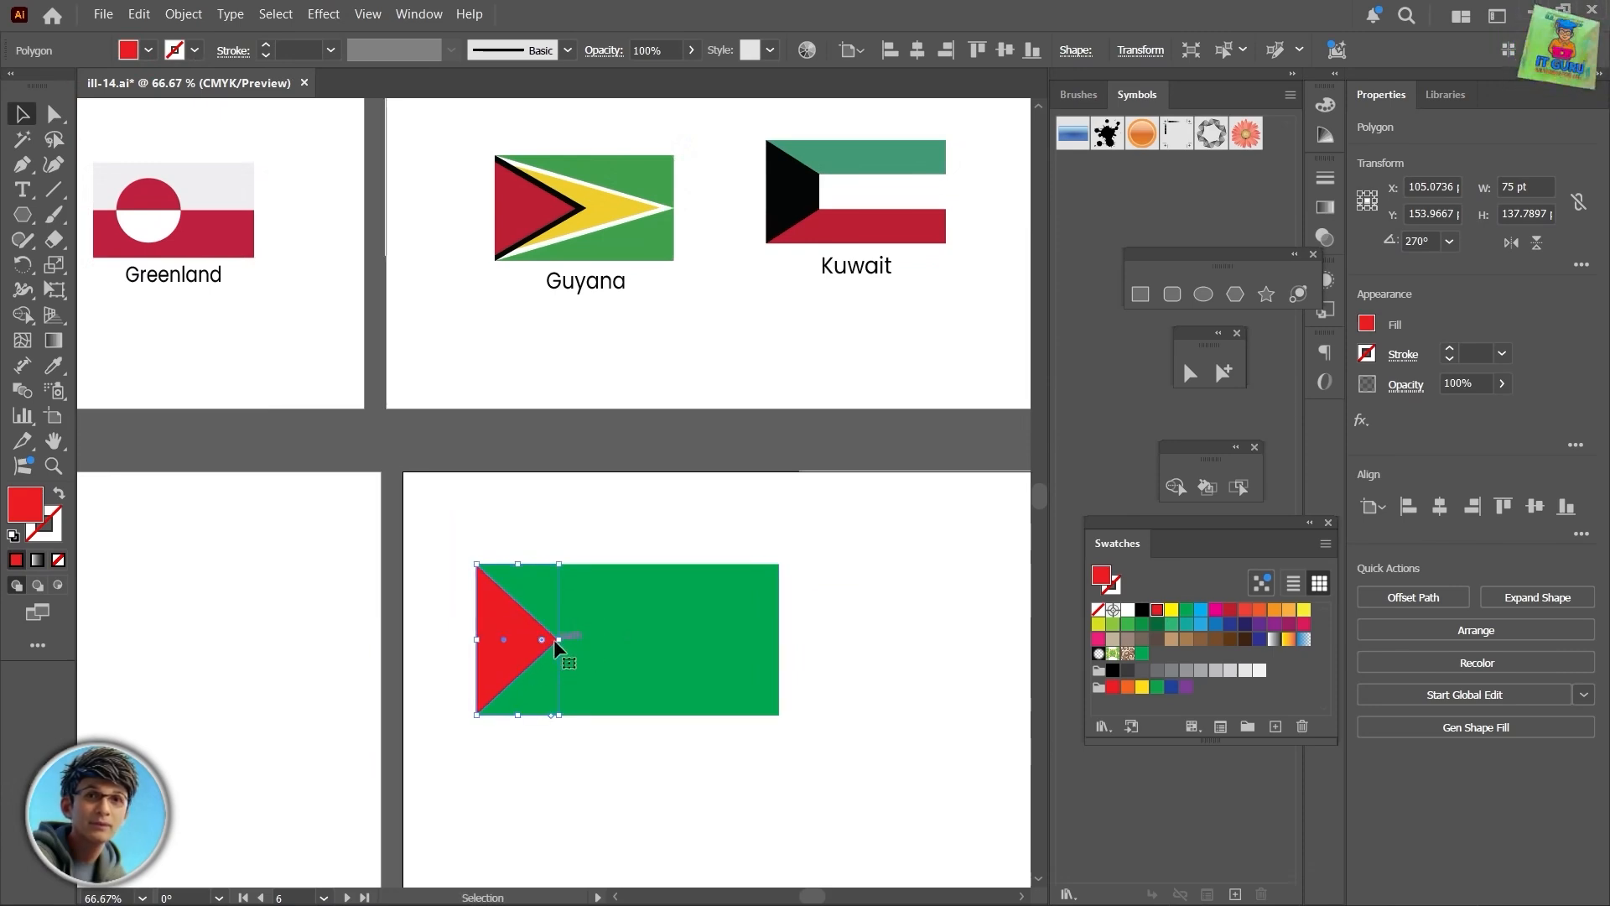
# Step: Extend the triangle's tip to the middle of the rectangle's right edge and fill the triangle with white
pyautogui.click(1190, 376)
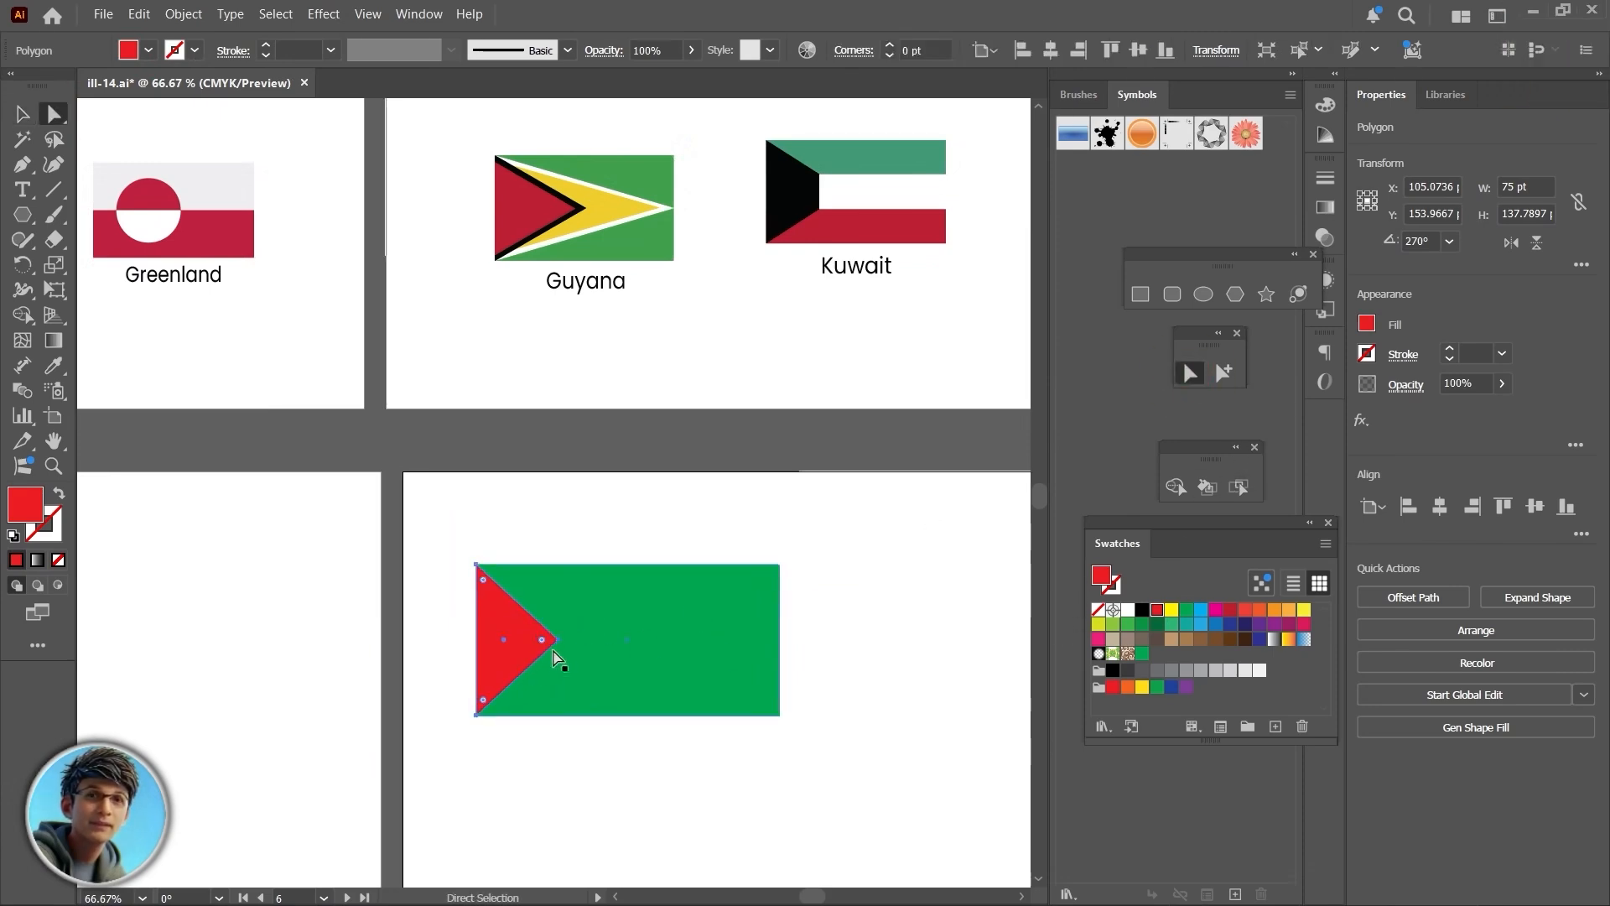
pyautogui.click(557, 640)
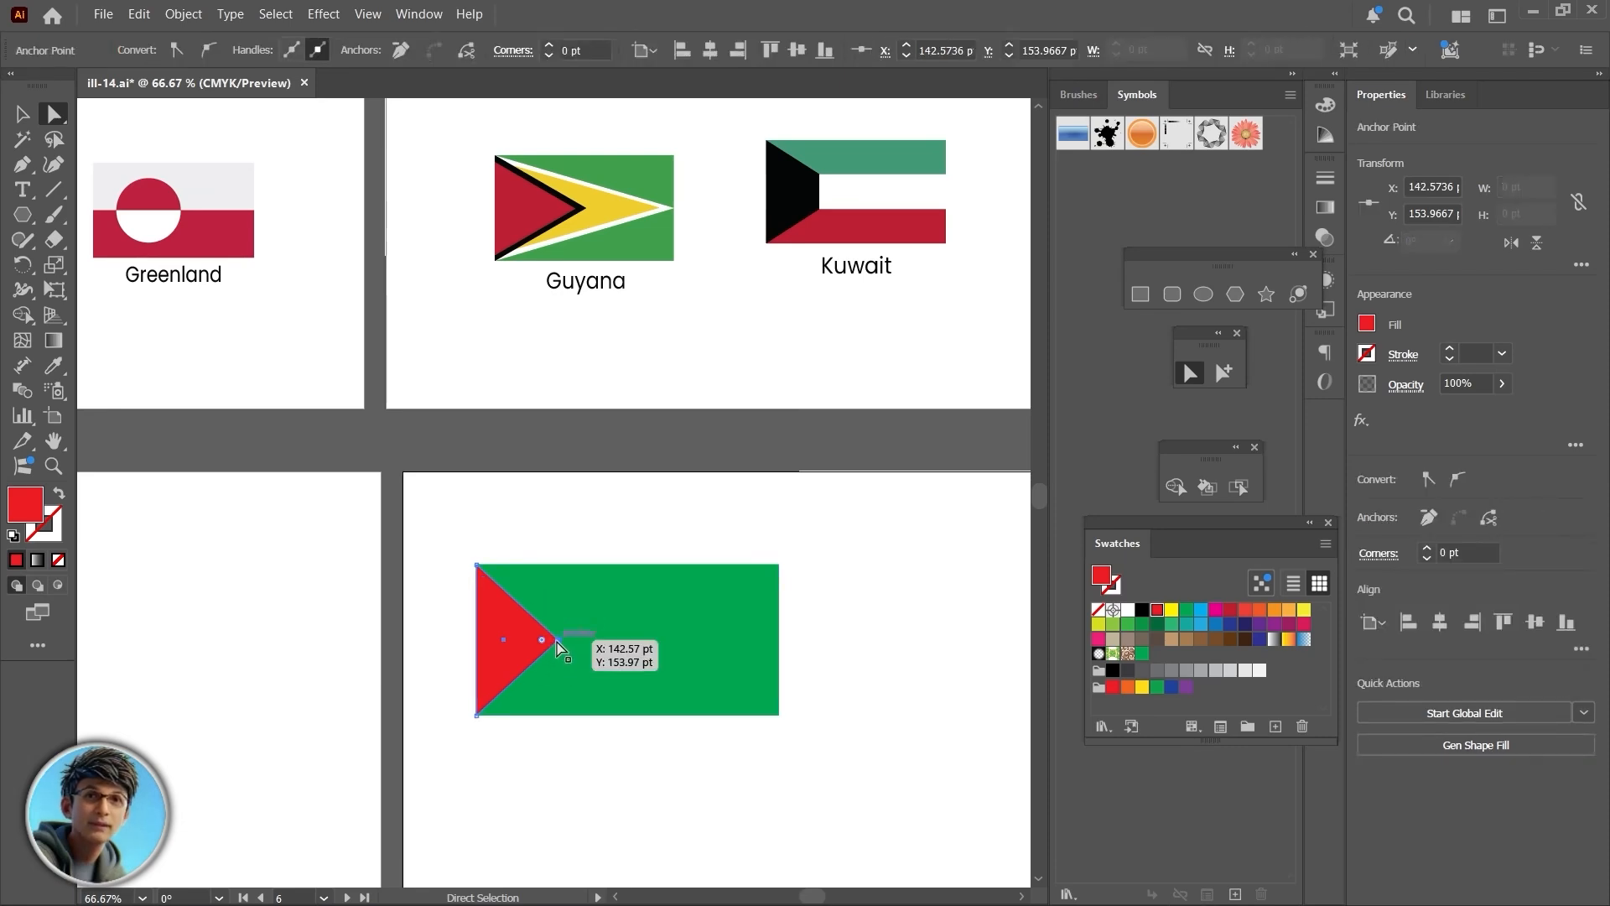
pyautogui.moveTo(561, 644); pyautogui.dragTo(777, 641)
pyautogui.click(1130, 612)
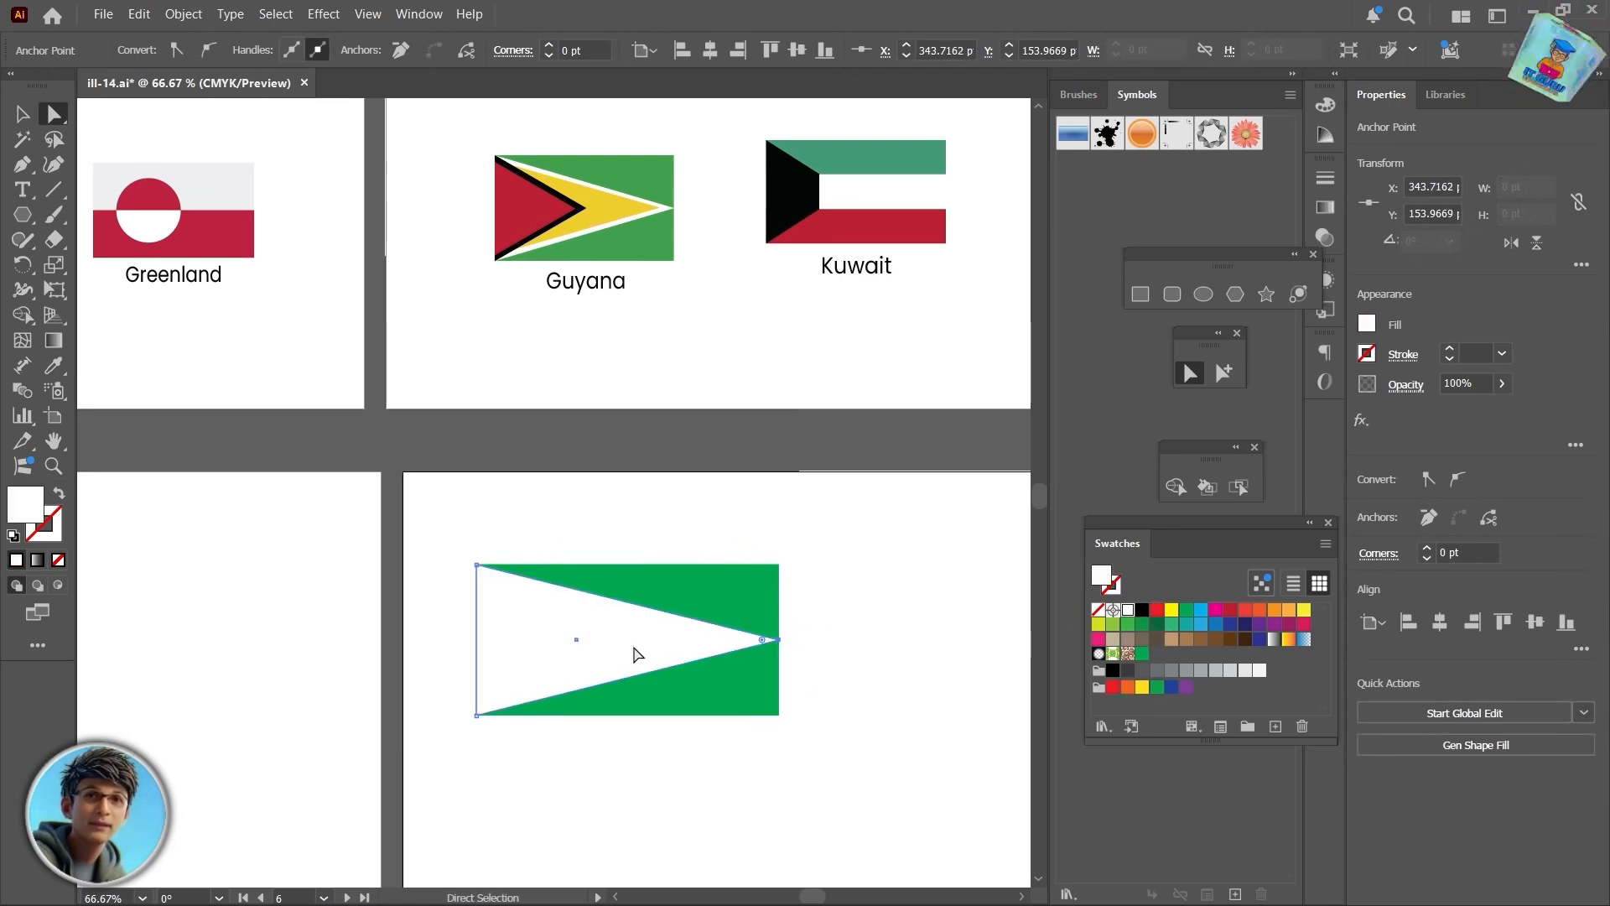
# Step: Duplicate the white triangle in place and shrink the copy to about 250 by 129 pt, leaving a thin white border
pyautogui.hotkey('ctrl', 'f')
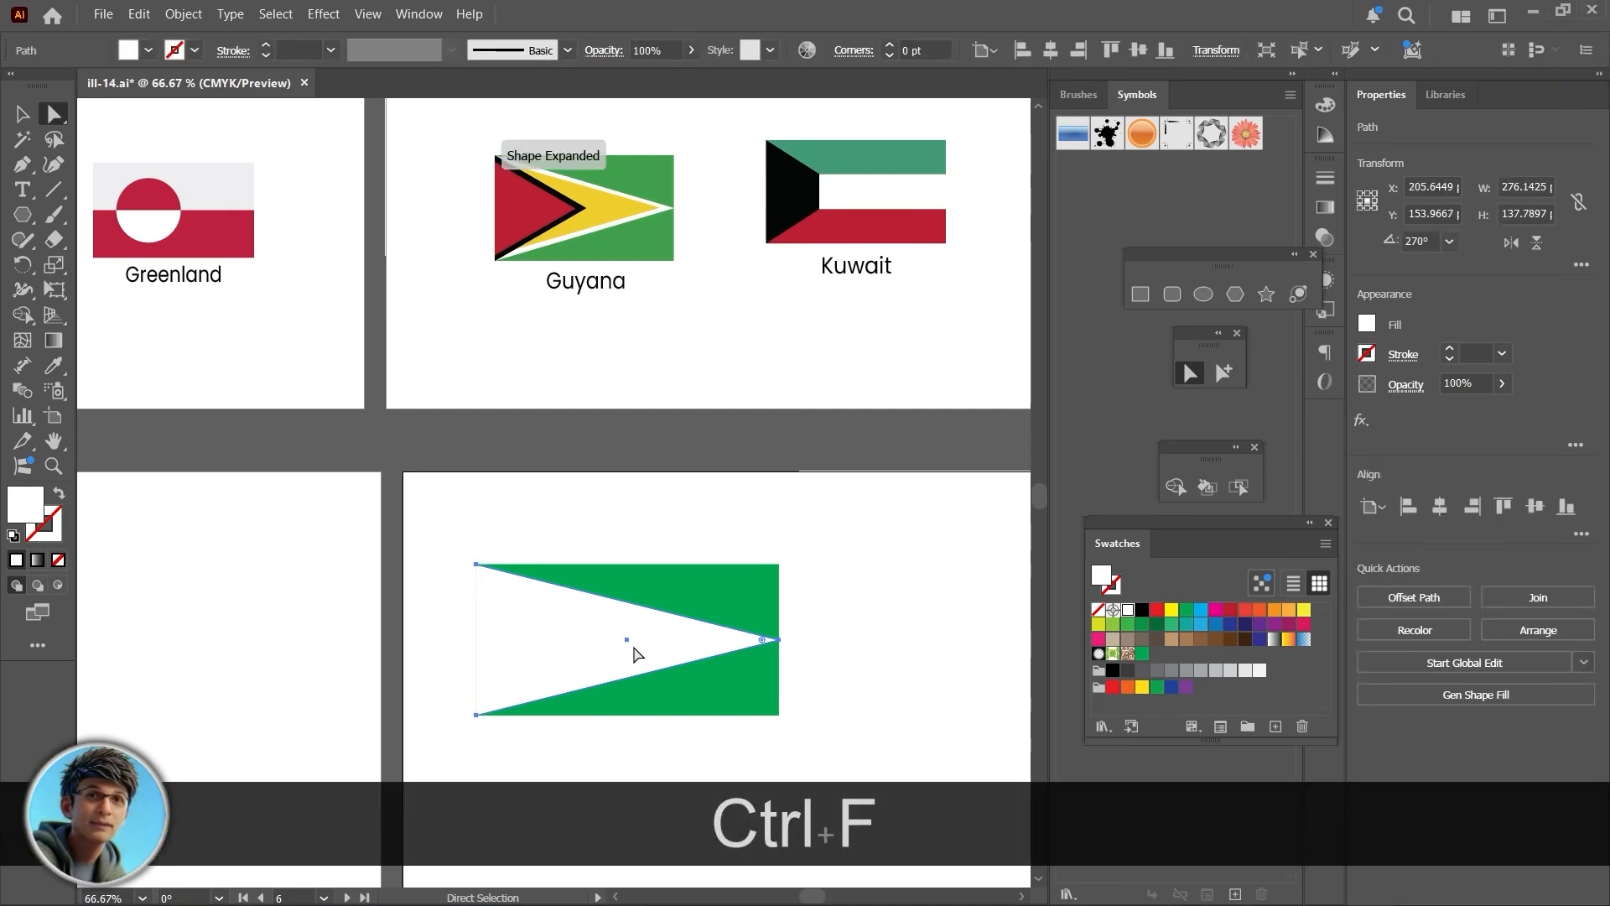
pyautogui.press('v')
pyautogui.moveTo(780, 640); pyautogui.dragTo(748, 648)
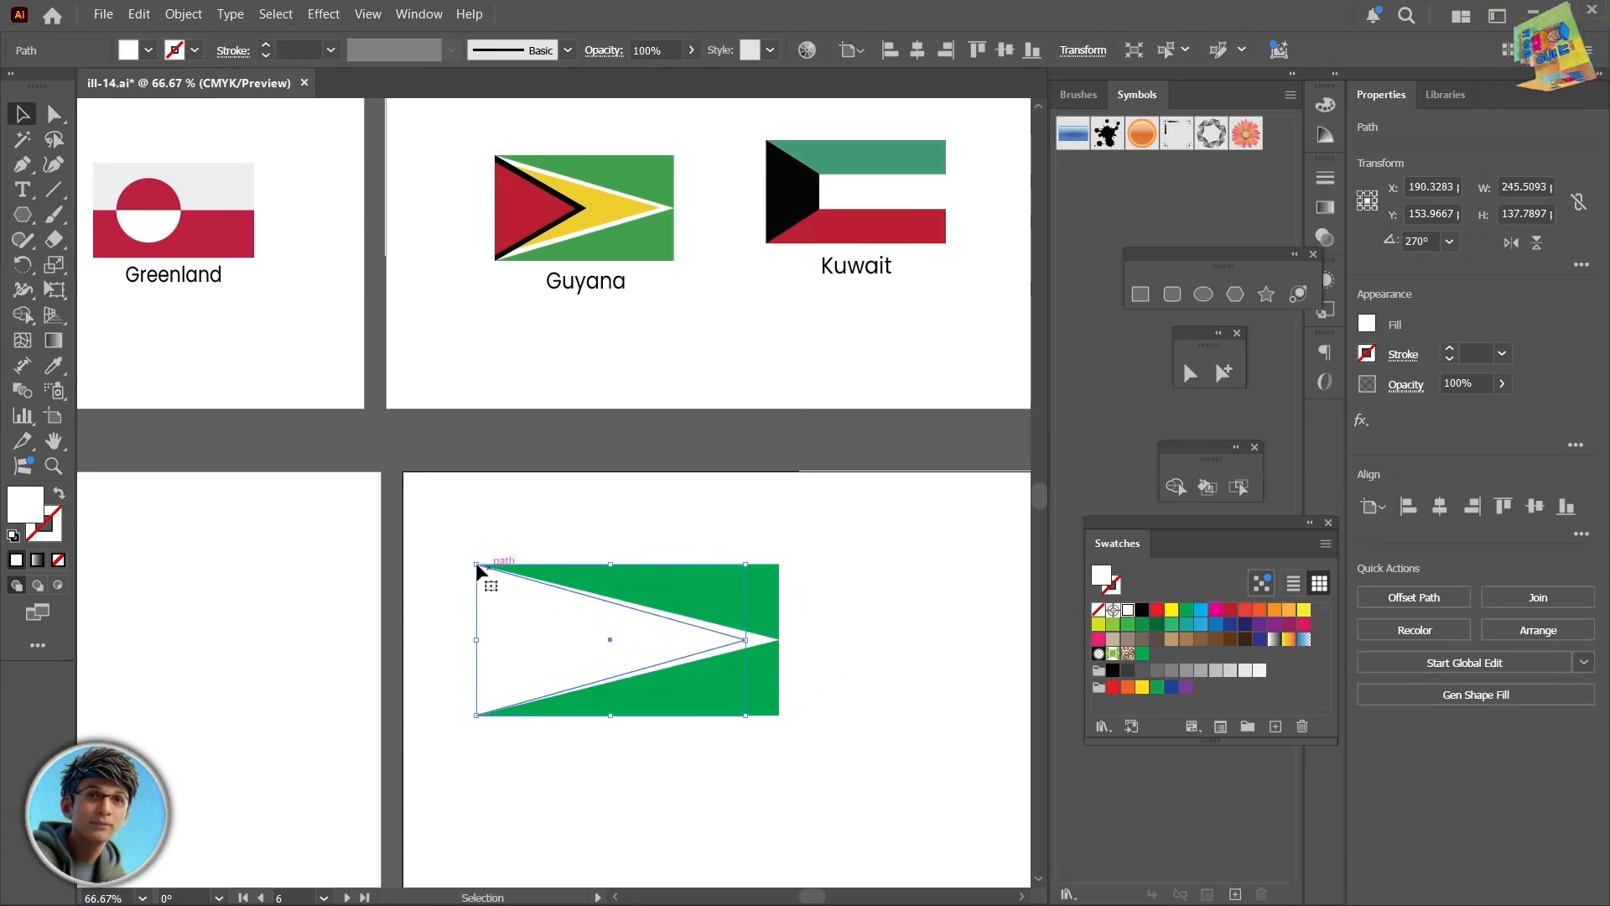
pyautogui.moveTo(478, 564); pyautogui.dragTo(478, 568)
pyautogui.moveTo(477, 716); pyautogui.dragTo(478, 711)
pyautogui.moveTo(751, 643); pyautogui.dragTo(755, 642)
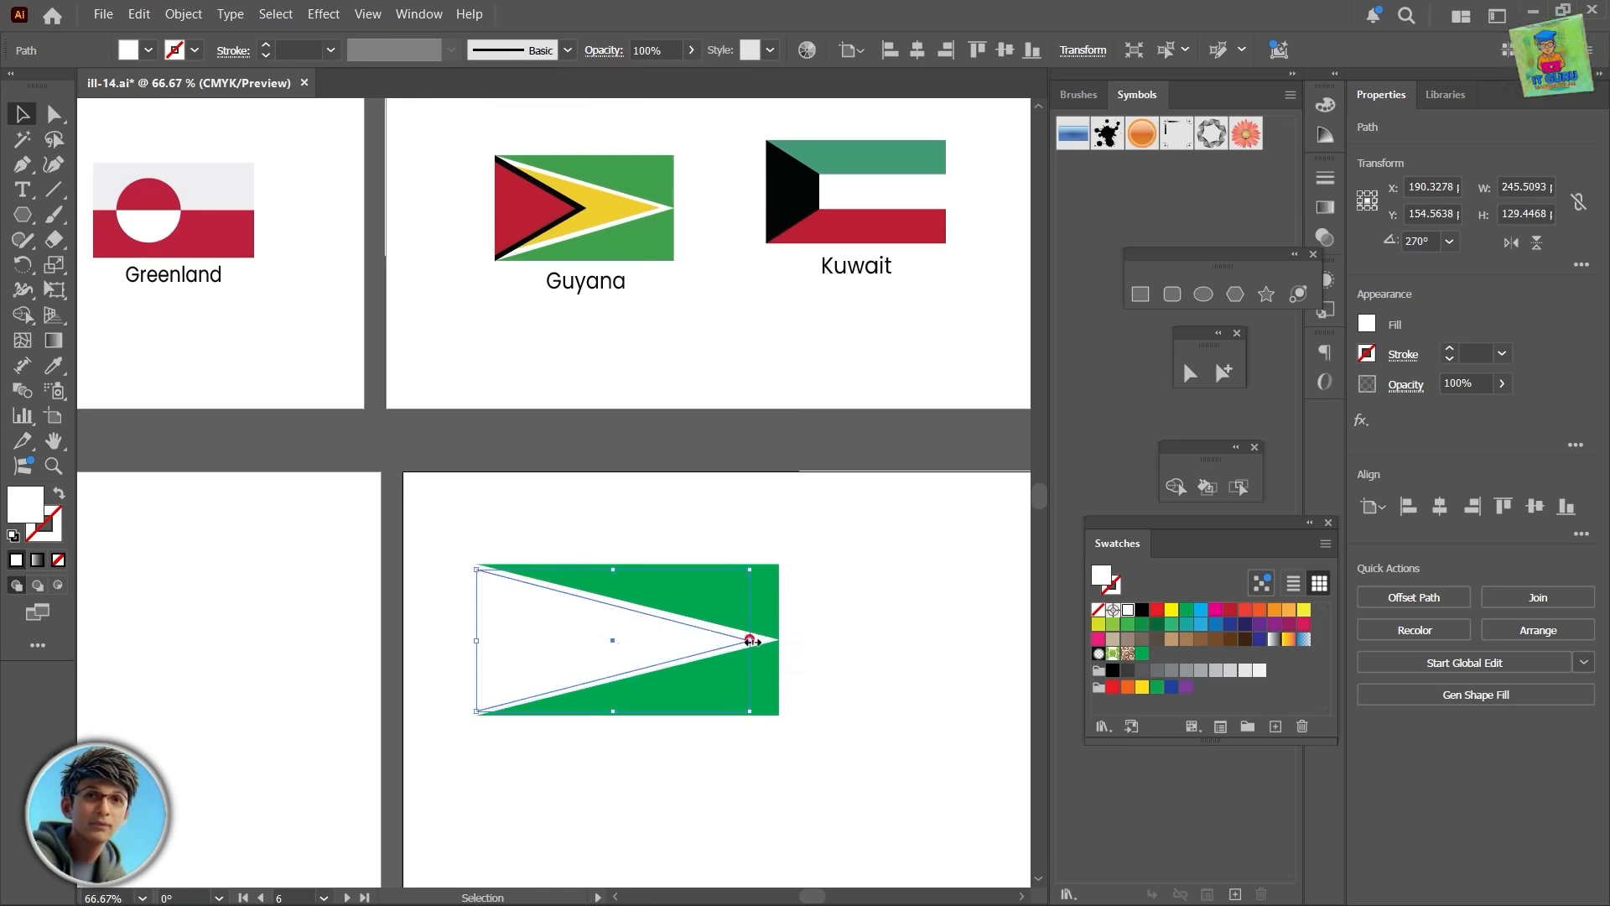
# Step: Fill the smaller inner triangle with yellow
pyautogui.click(567, 761)
pyautogui.click(606, 637)
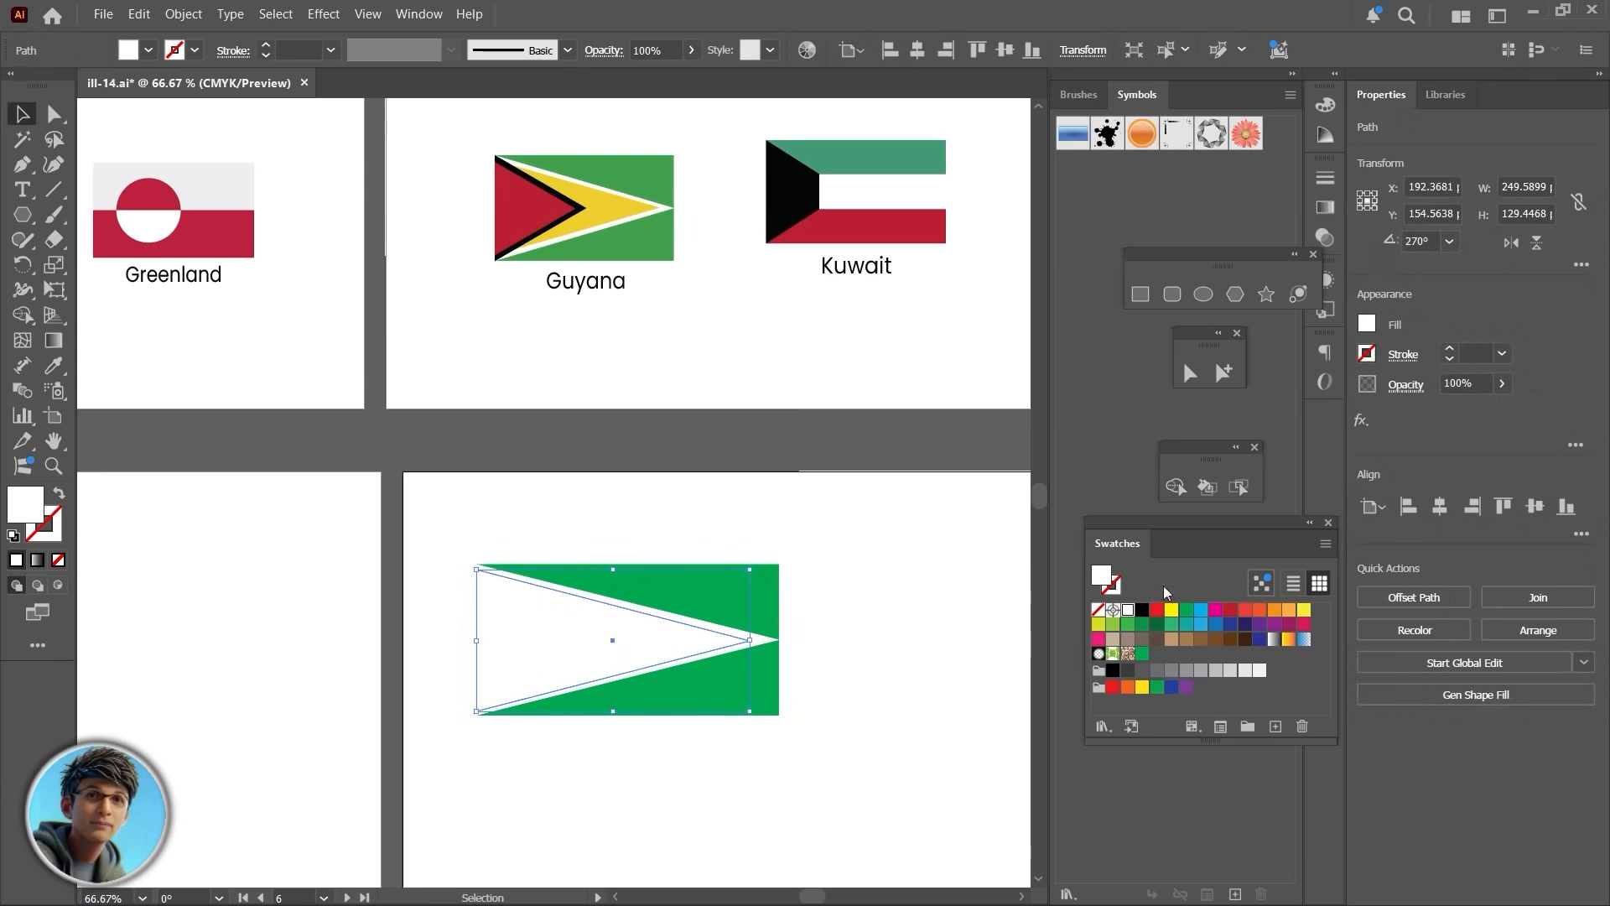
pyautogui.click(1304, 610)
pyautogui.click(593, 694)
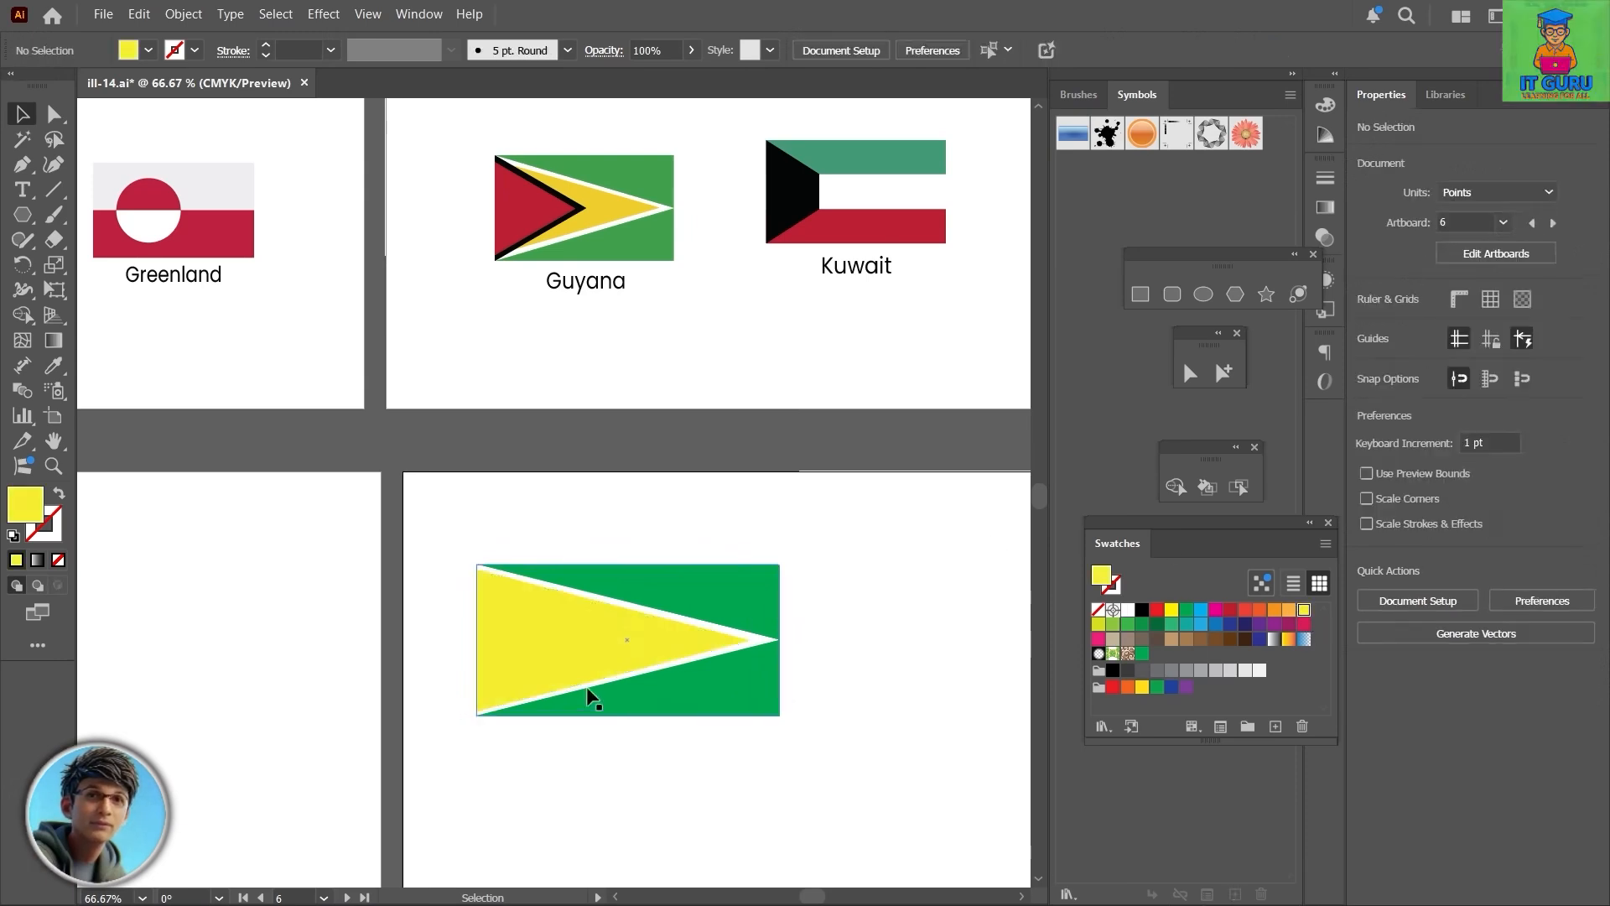
# Step: Duplicate the yellow triangle in place, narrow the copy to about 116 pt wide and fill it with black
pyautogui.click(565, 642)
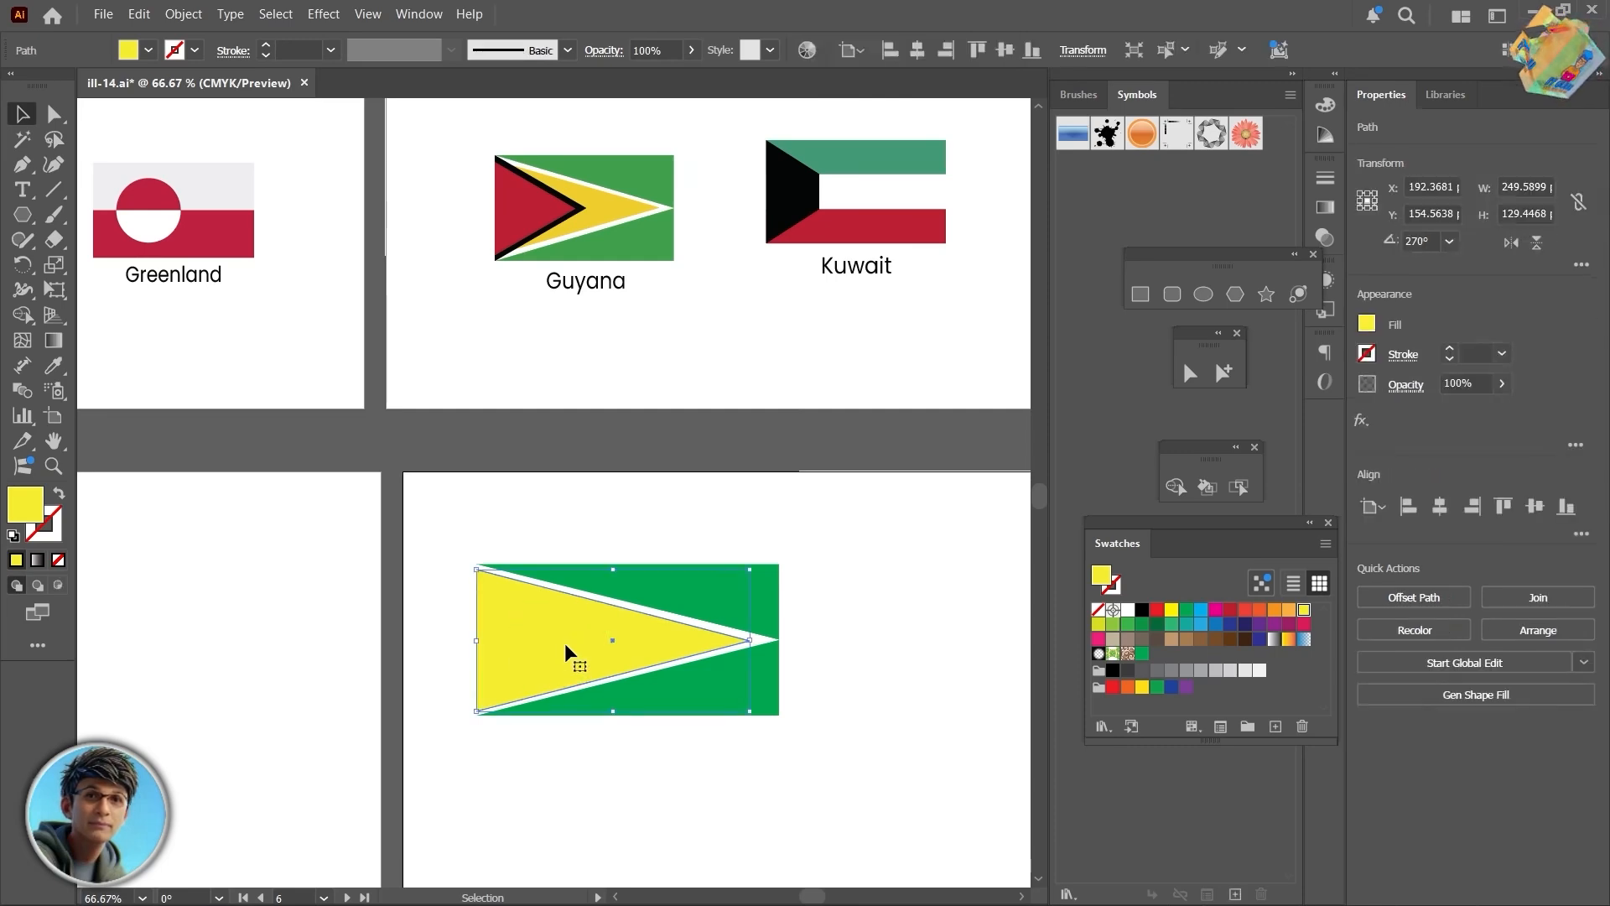
pyautogui.hotkey('ctrl', 'c')
pyautogui.hotkey('ctrl', 'f')
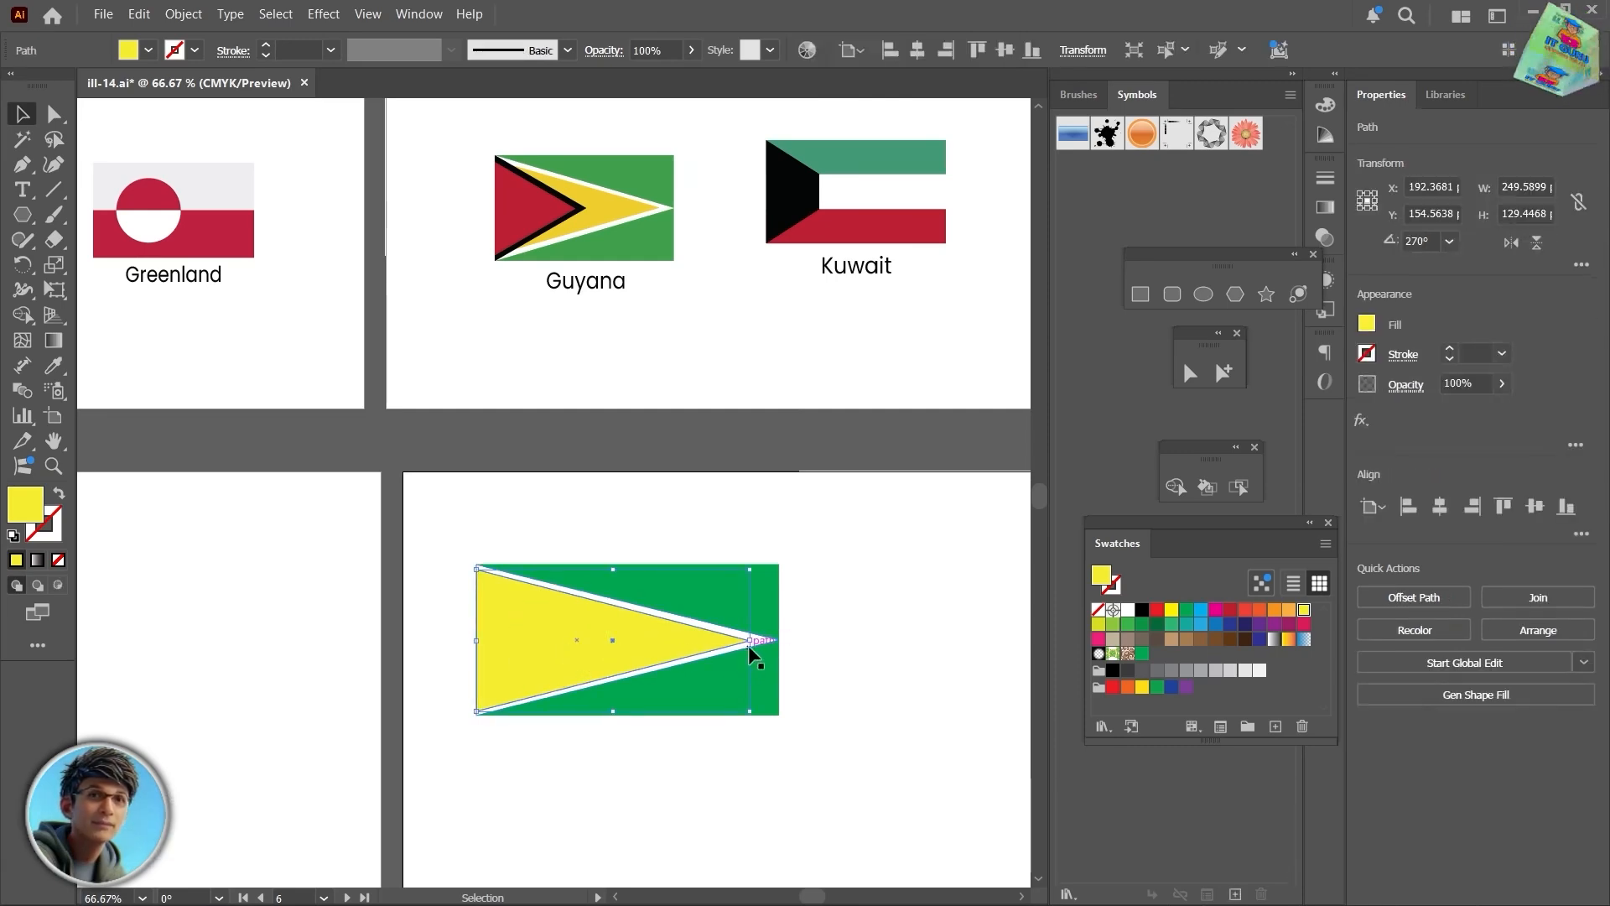
pyautogui.moveTo(749, 640); pyautogui.dragTo(603, 641)
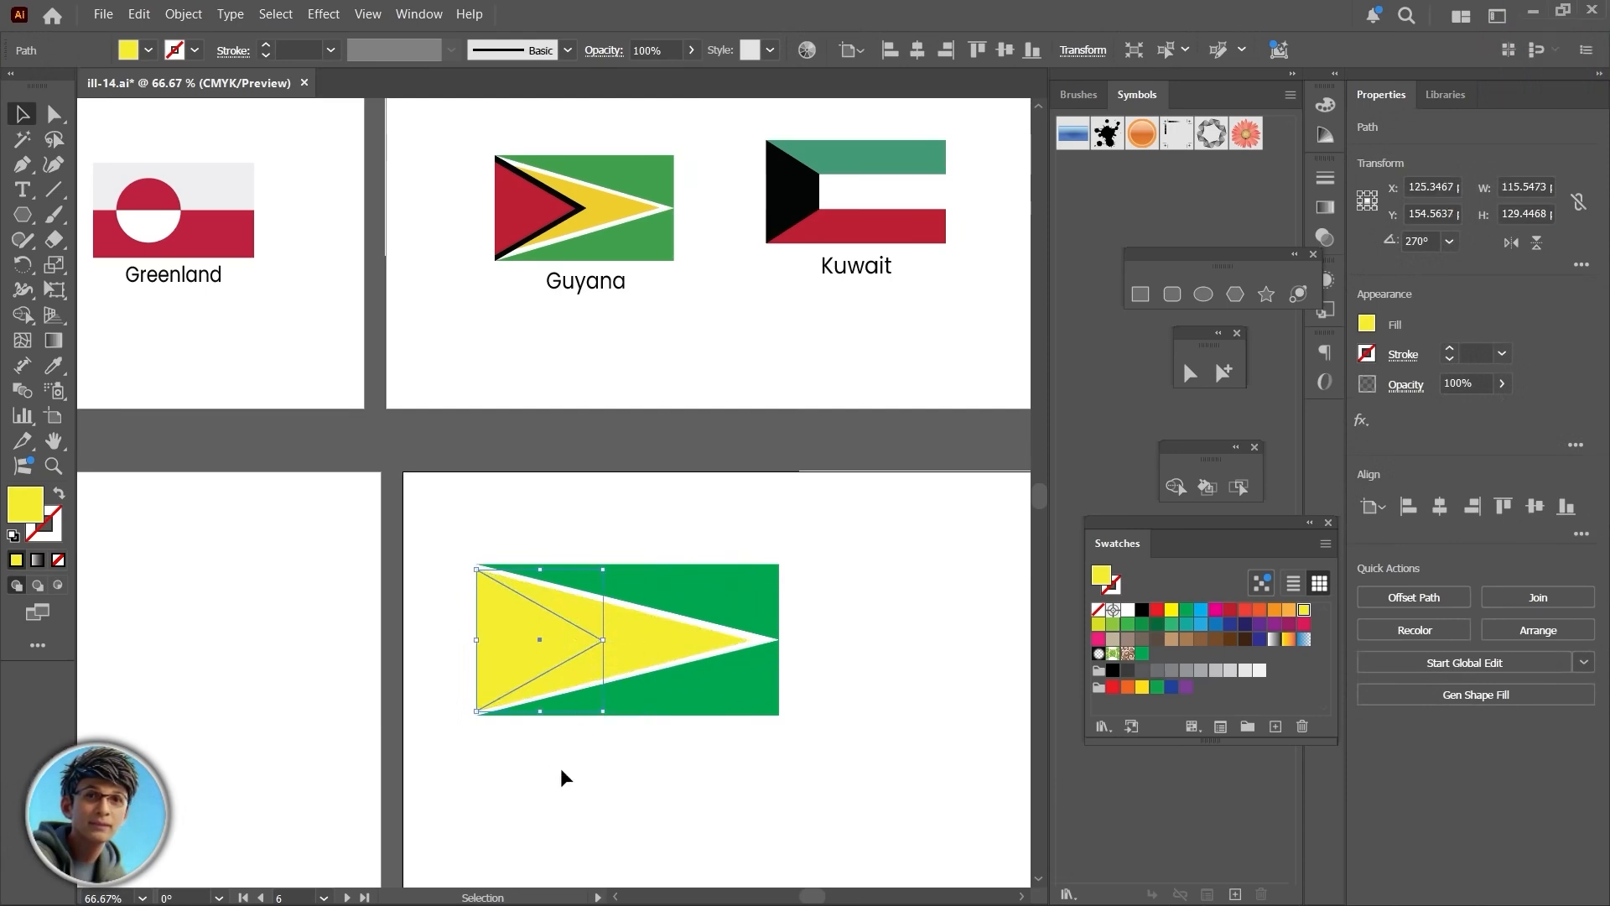
pyautogui.click(1142, 610)
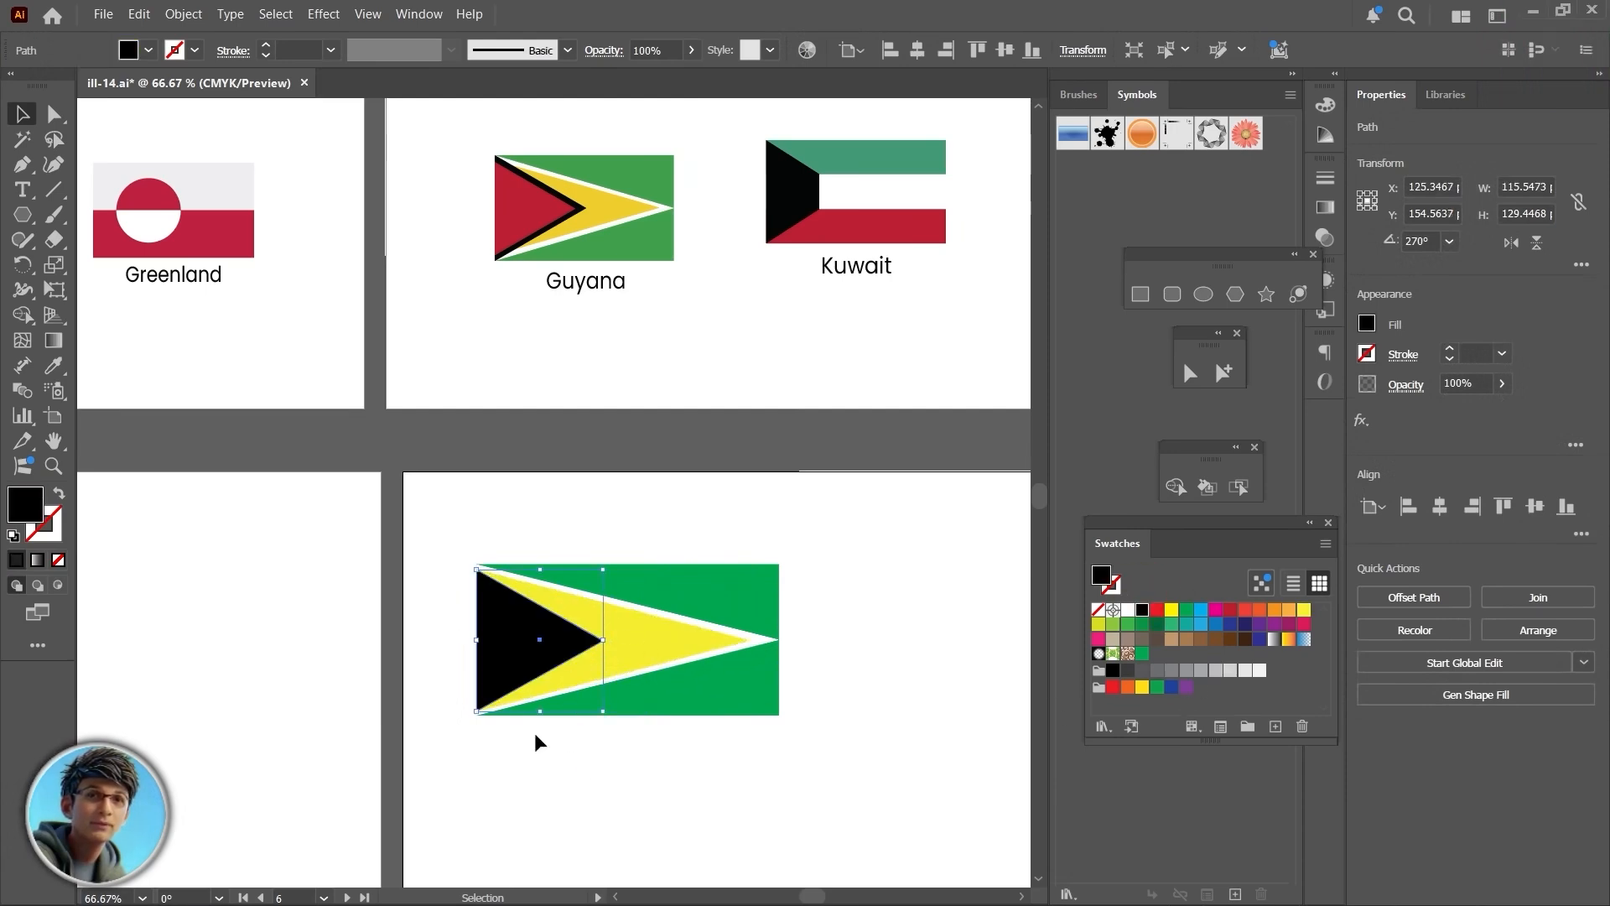
# Step: Duplicate the black triangle in place, shrink the copy to about 99 by 108 pt and fill it with dark red
pyautogui.hotkey('ctrl', 'c')
pyautogui.hotkey('ctrl', 'f')
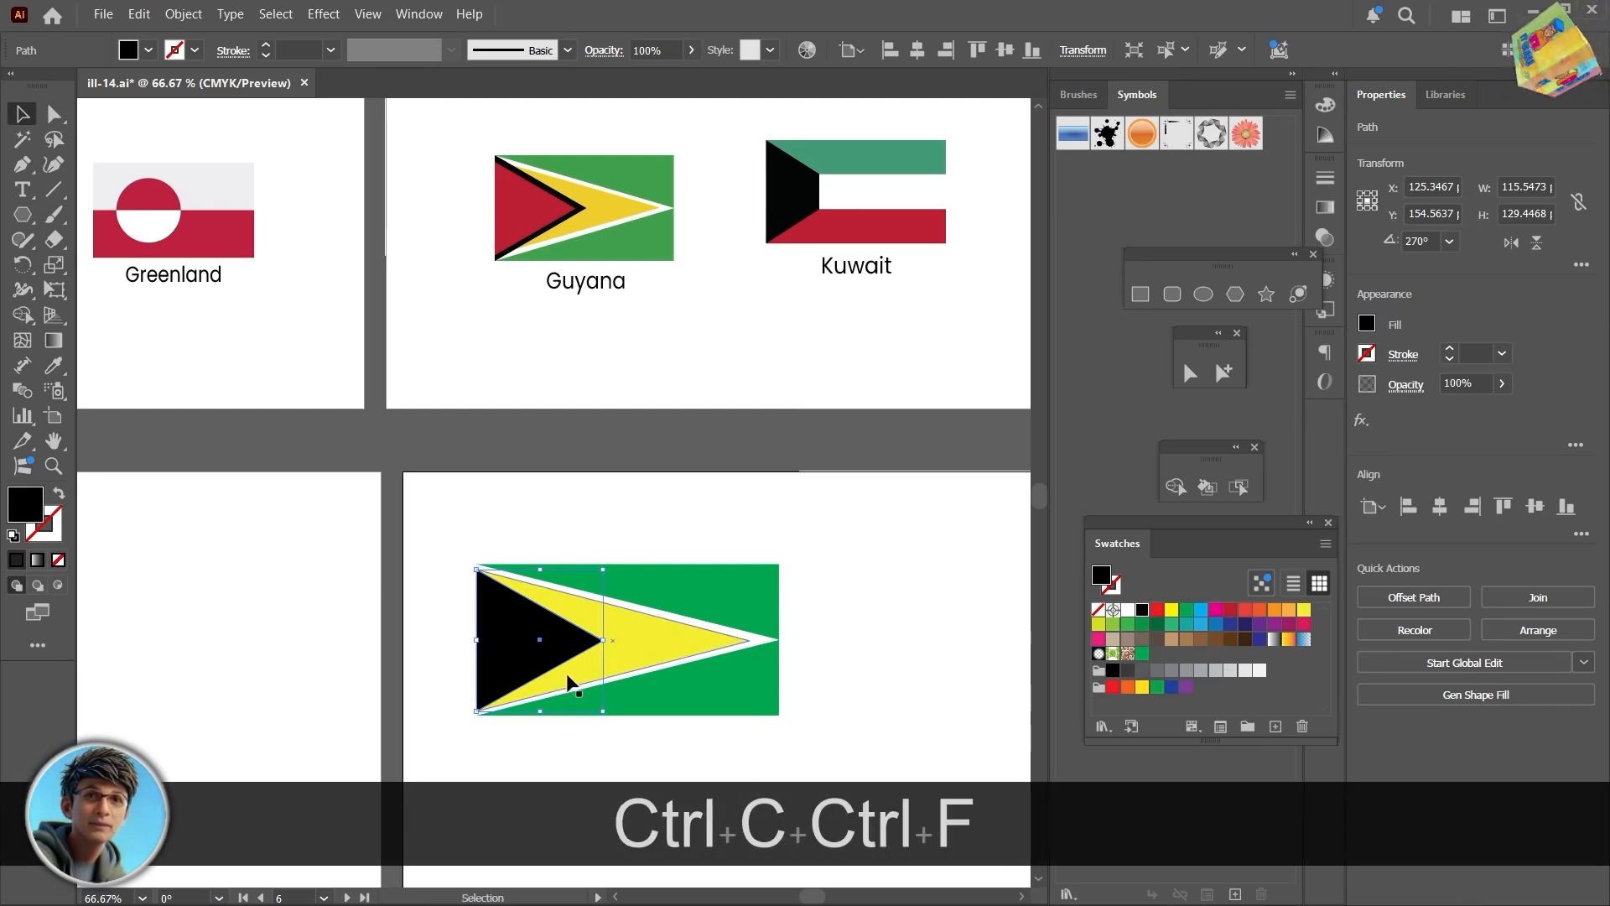
pyautogui.moveTo(599, 640); pyautogui.dragTo(576, 640)
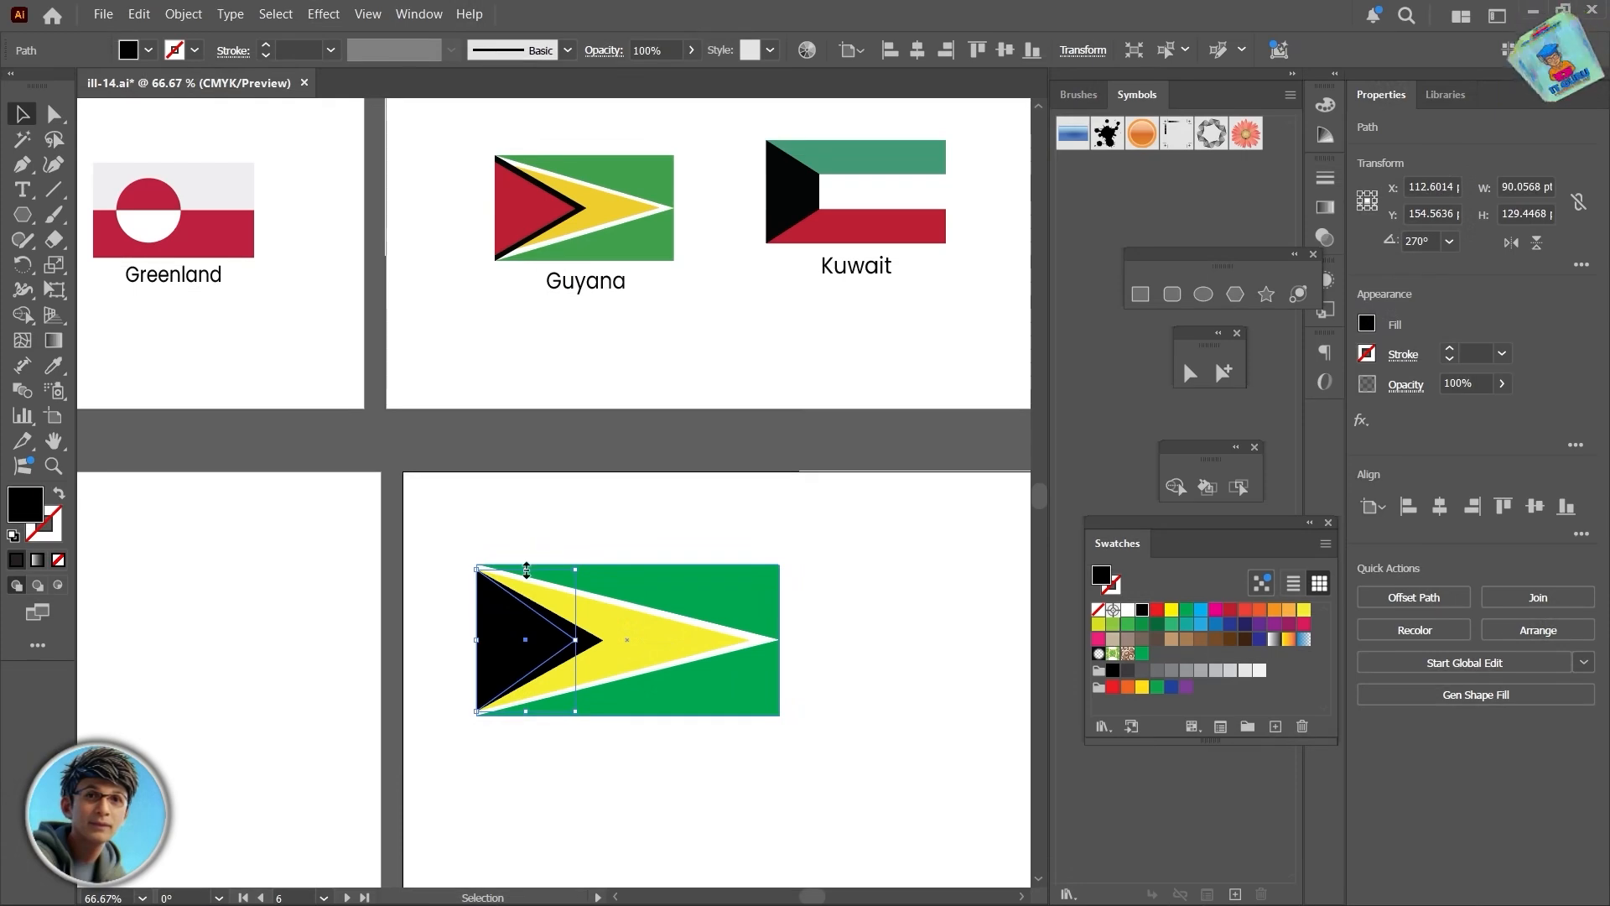
pyautogui.press('alt')
pyautogui.moveTo(527, 570); pyautogui.dragTo(524, 581)
pyautogui.moveTo(575, 640); pyautogui.dragTo(585, 641)
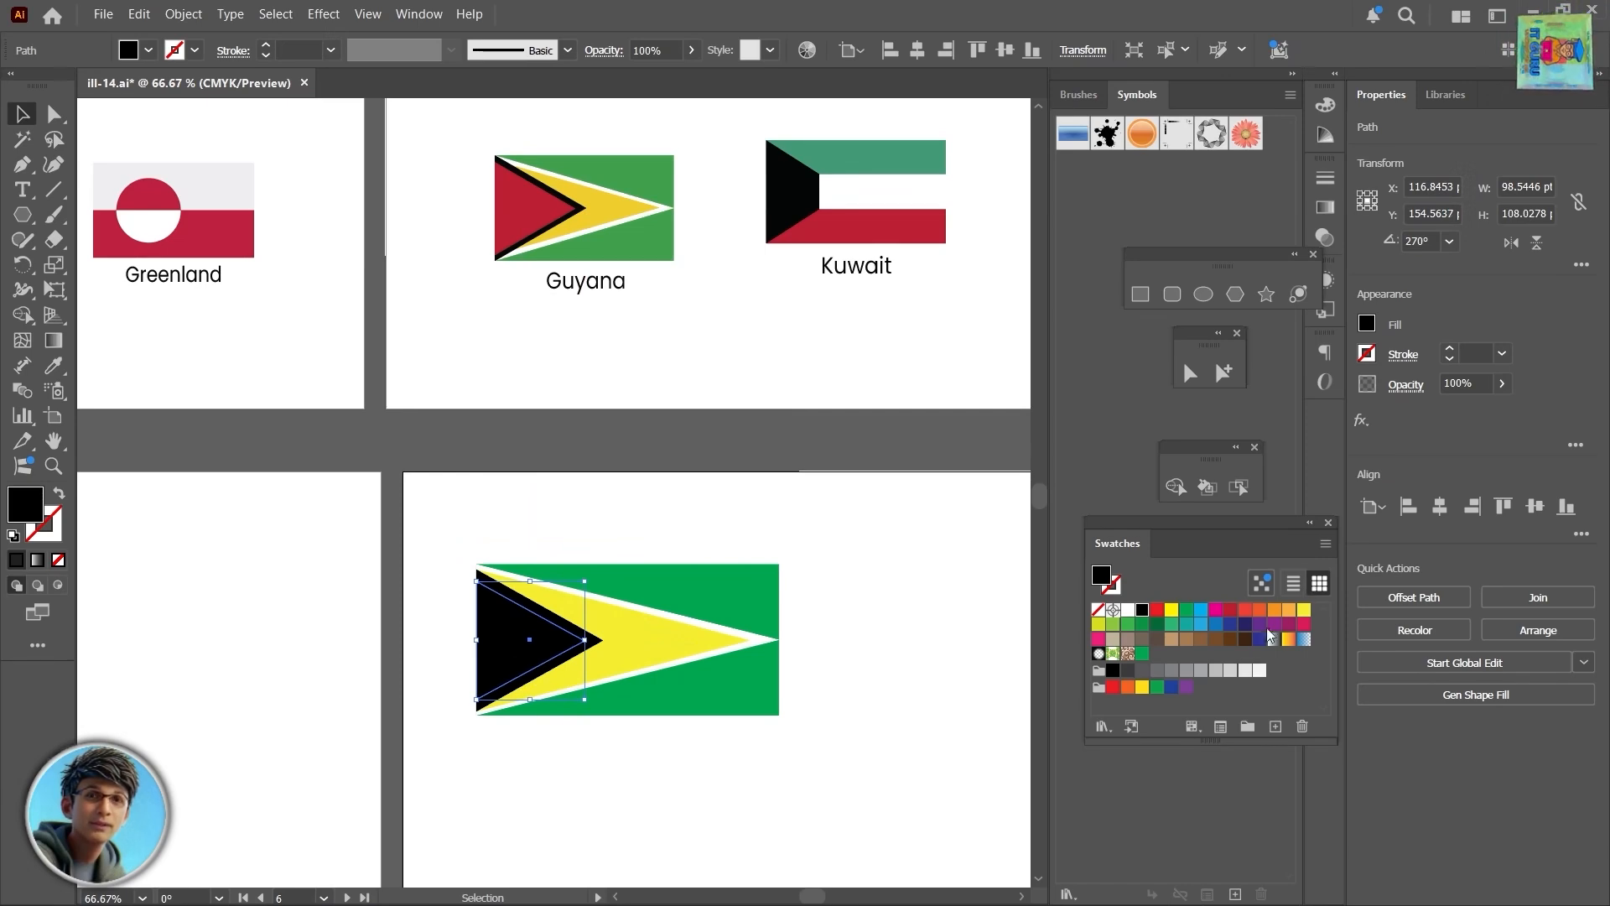
pyautogui.click(1230, 610)
pyautogui.click(681, 817)
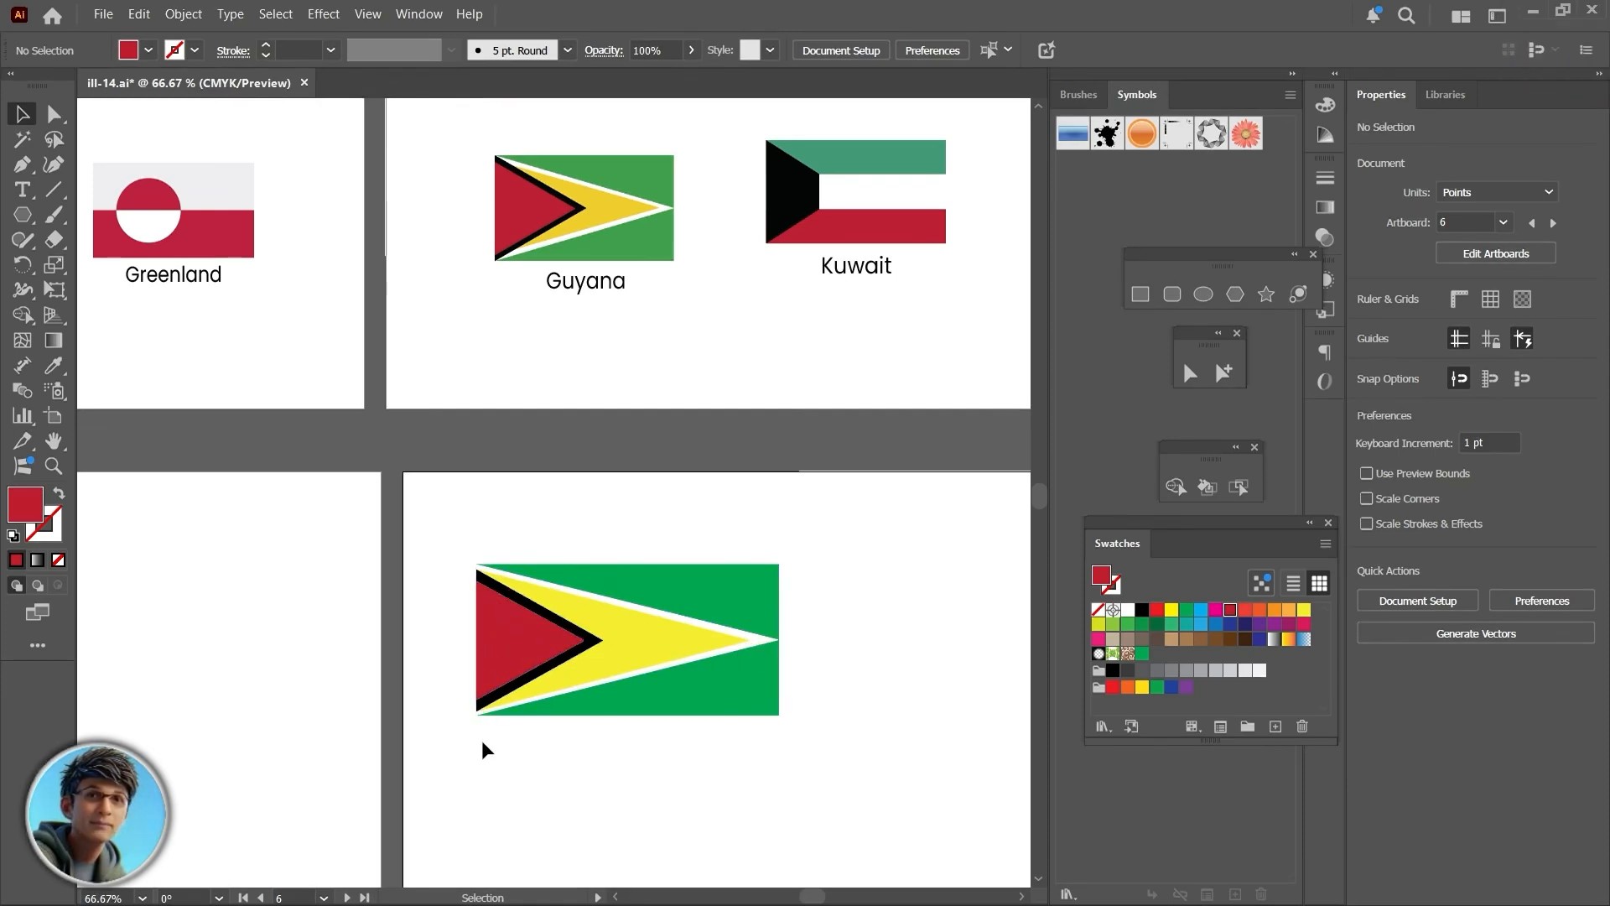
# Step: Scale down the whole finished Guyana flag and place it beneath the Aruba flag on the collection artboard
pyautogui.moveTo(829, 509); pyautogui.dragTo(445, 742)
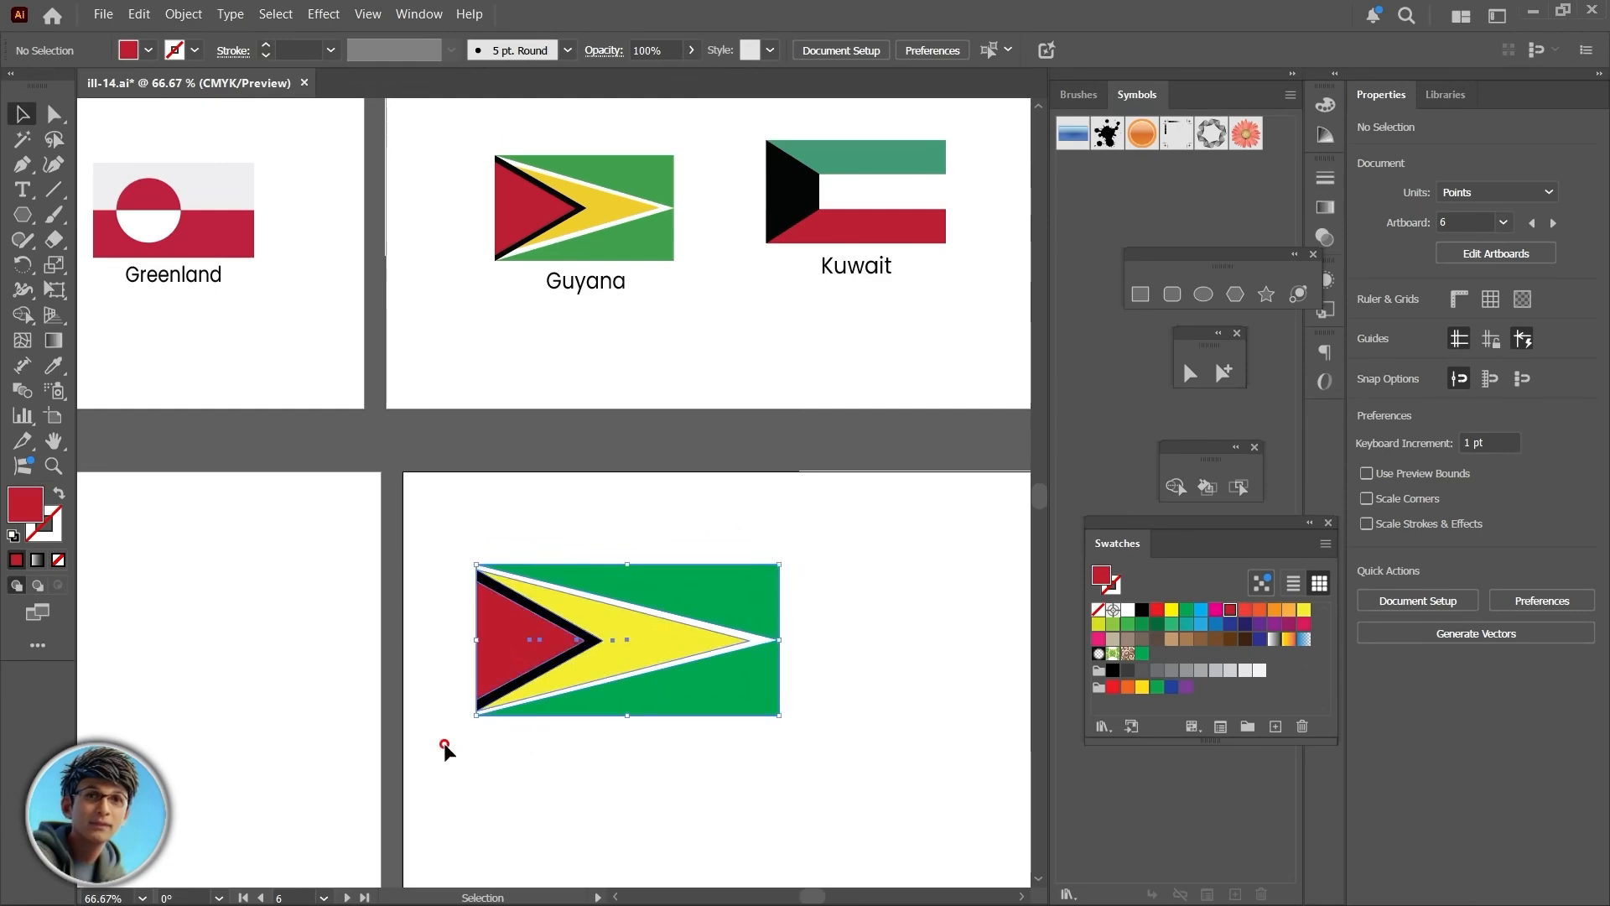
pyautogui.scroll(-3, 445, 743)
pyautogui.moveTo(634, 532); pyautogui.dragTo(315, 582)
# Step: Draw a rectangle about 335 by 167 pt on the empty artboard for the Kuwait flag and fill it with white
pyautogui.moveTo(259, 490); pyautogui.dragTo(744, 578)
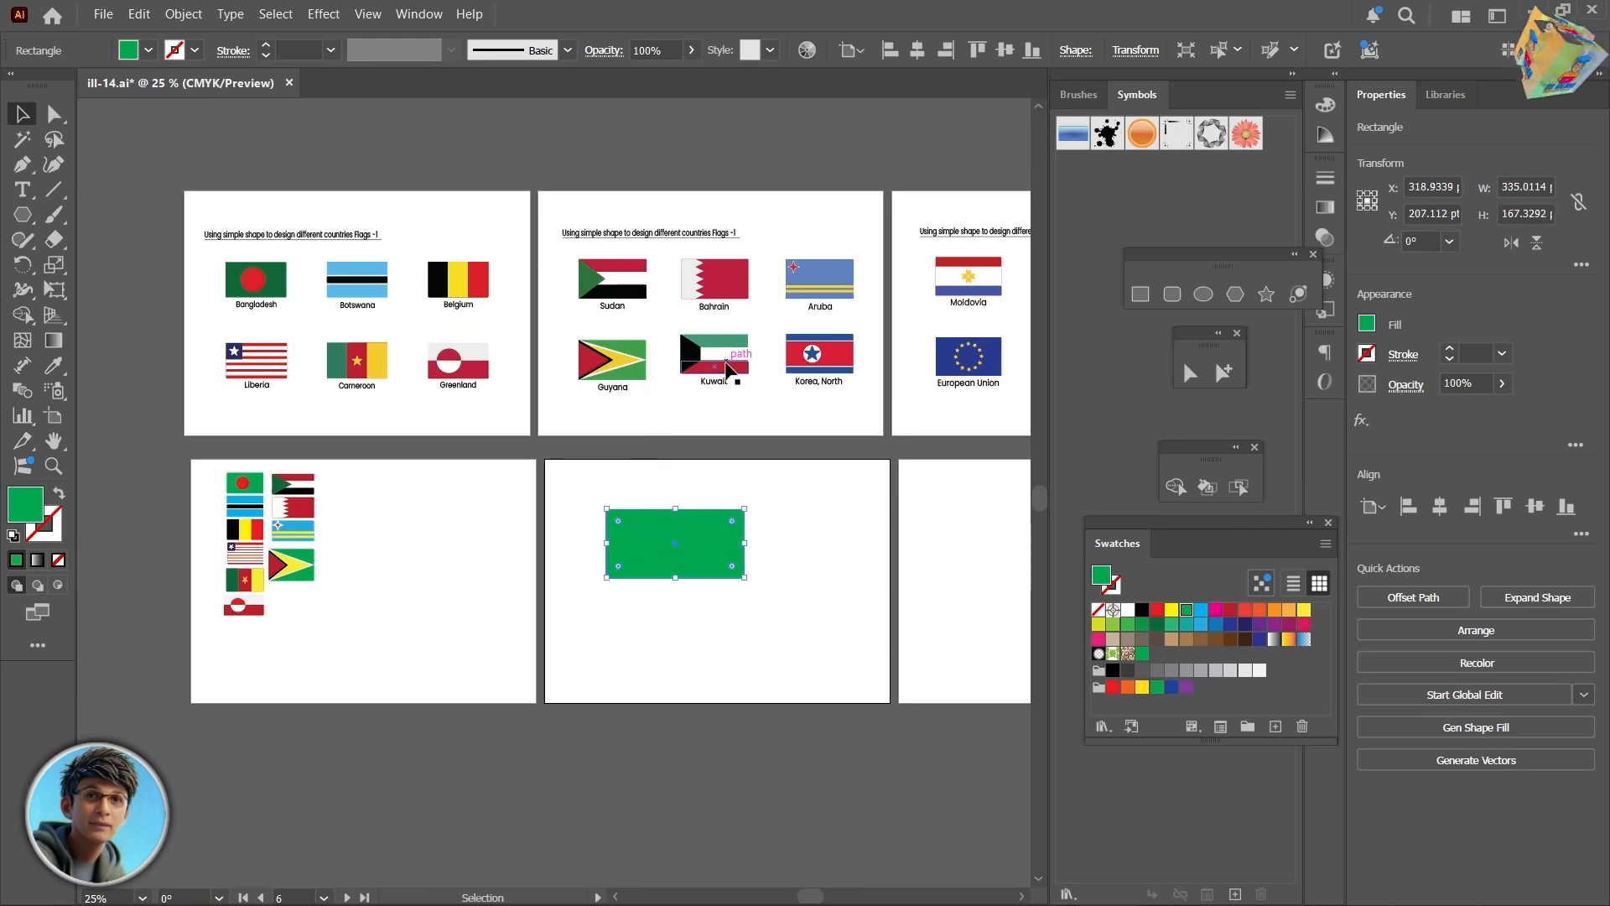
pyautogui.click(793, 553)
pyautogui.scroll(2, 789, 550)
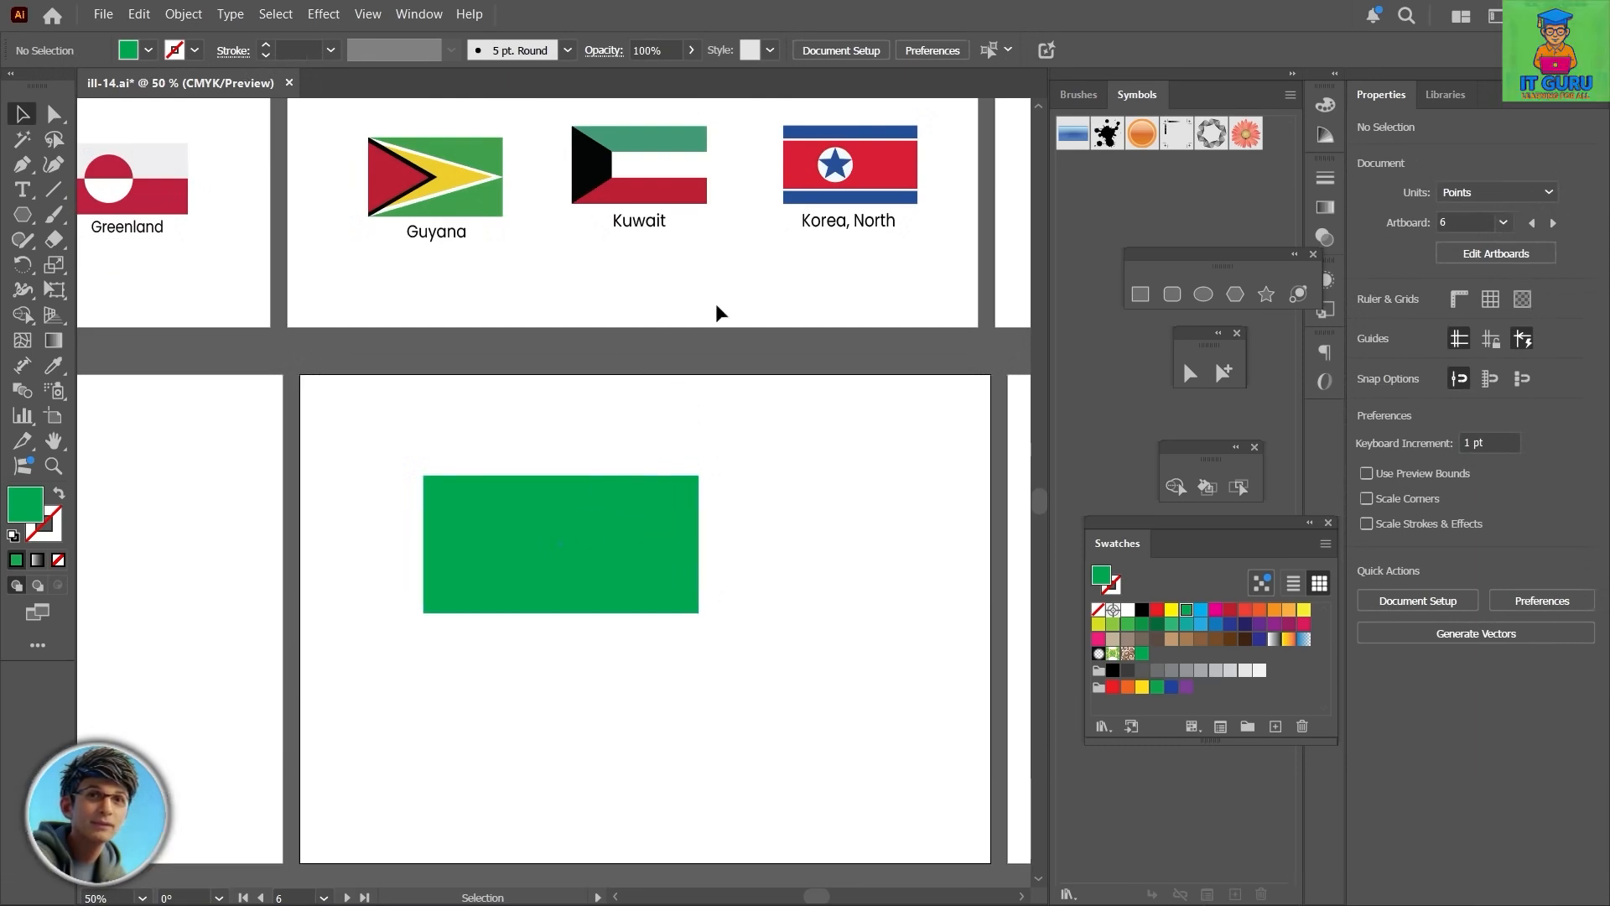
pyautogui.click(575, 555)
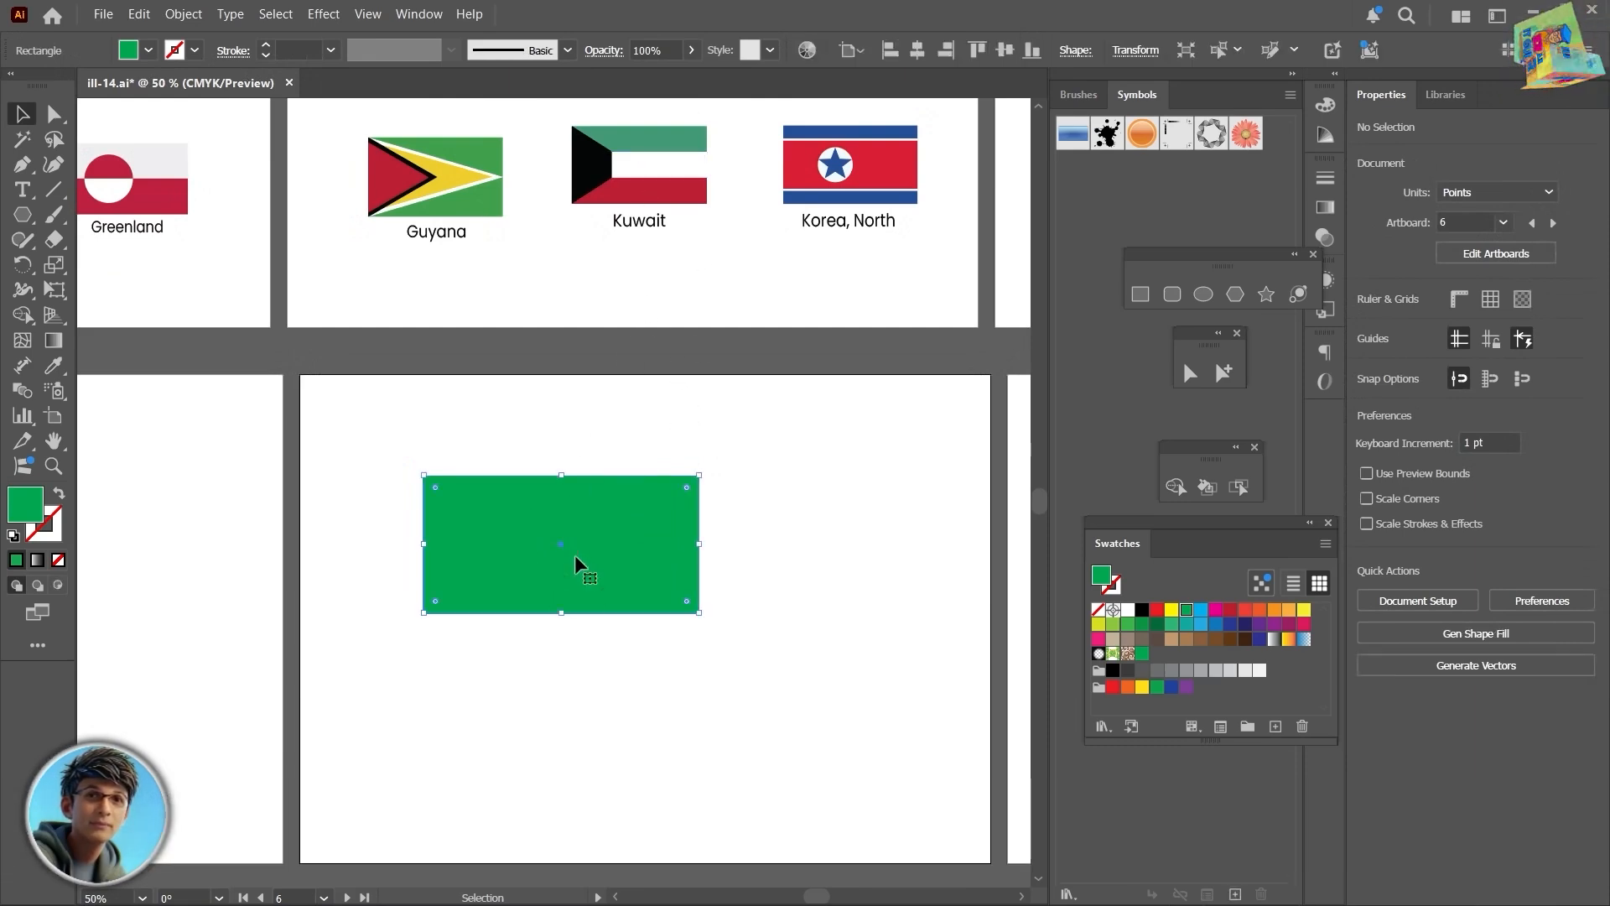
pyautogui.click(1128, 611)
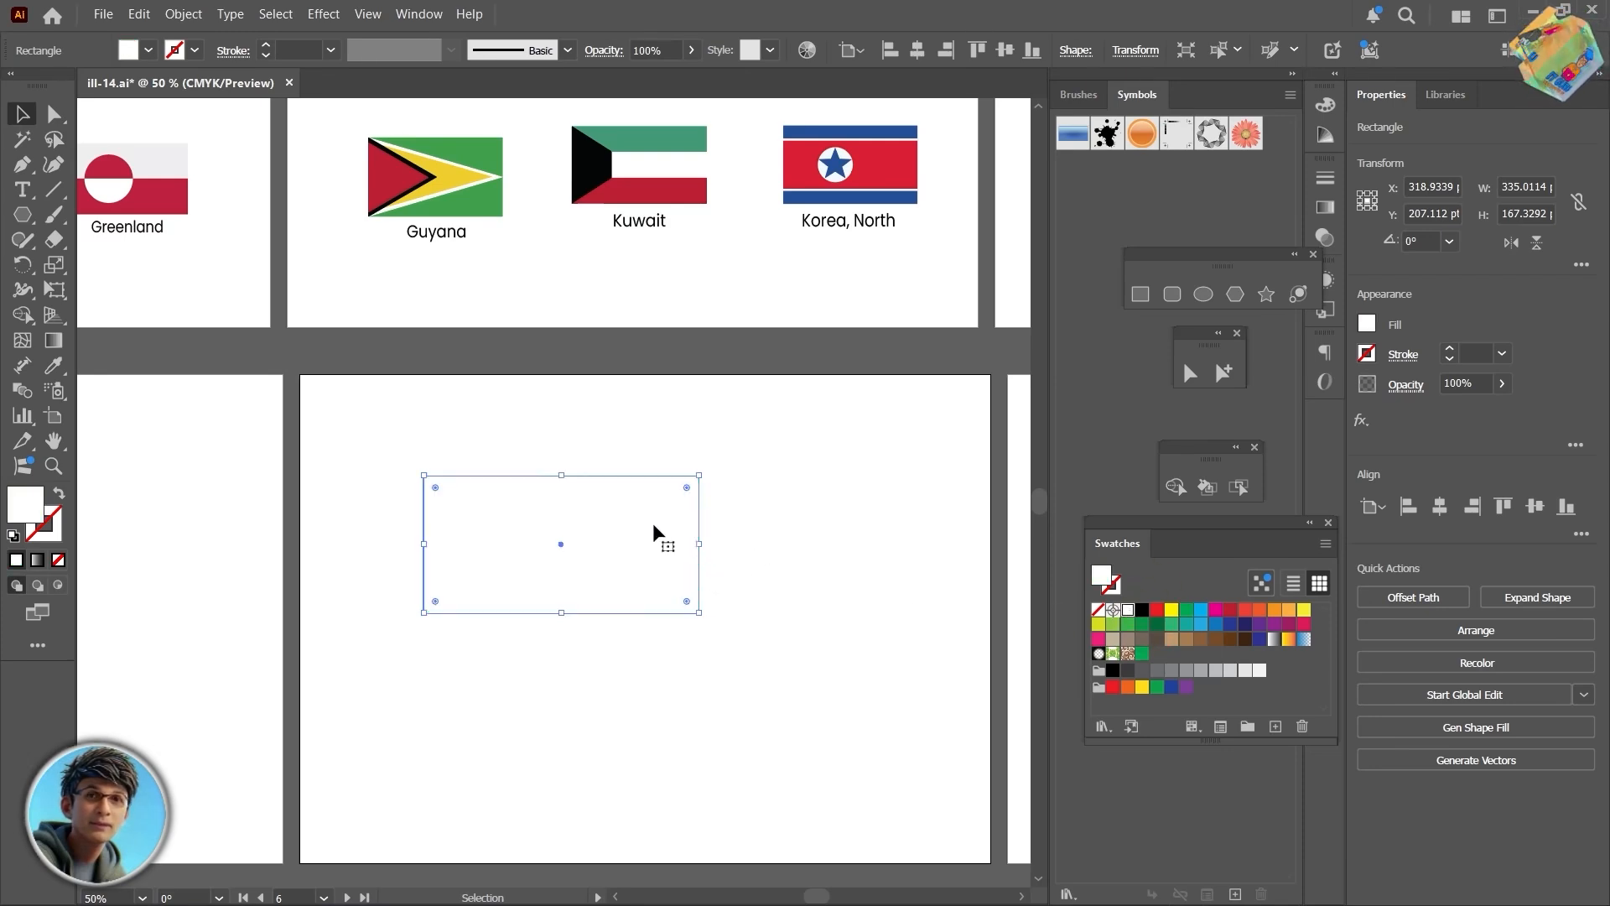
# Step: Turn an in-place copy of the white rectangle into a red bottom stripe about 57 pt high, and copy it to the top edge in green
pyautogui.hotkey('ctrl', 'f')
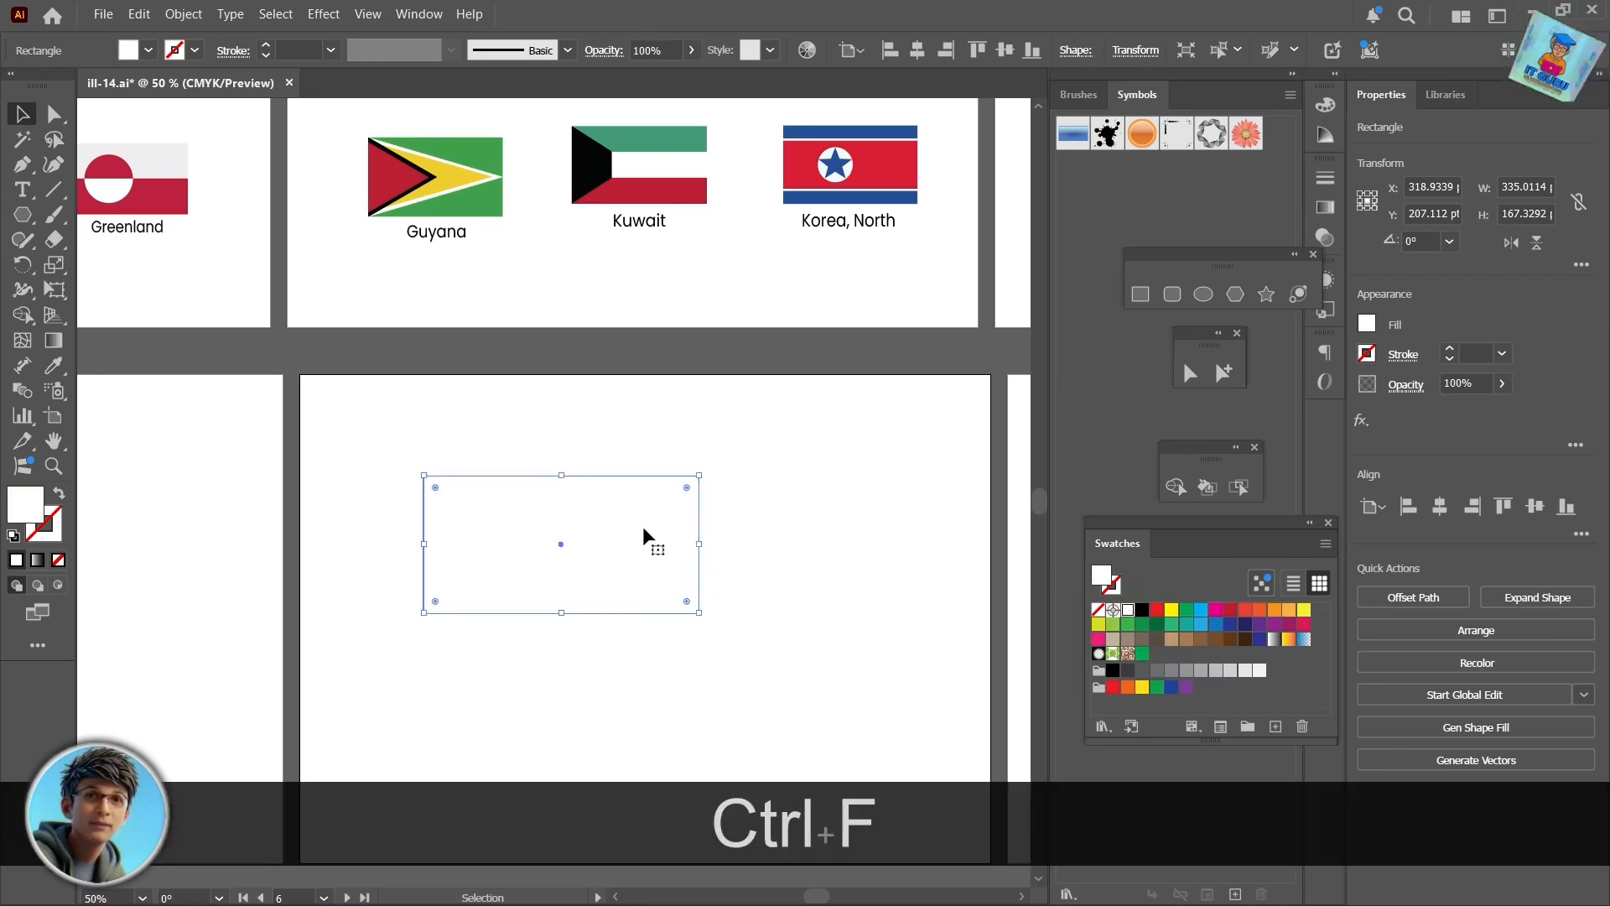
pyautogui.moveTo(572, 475); pyautogui.dragTo(574, 566)
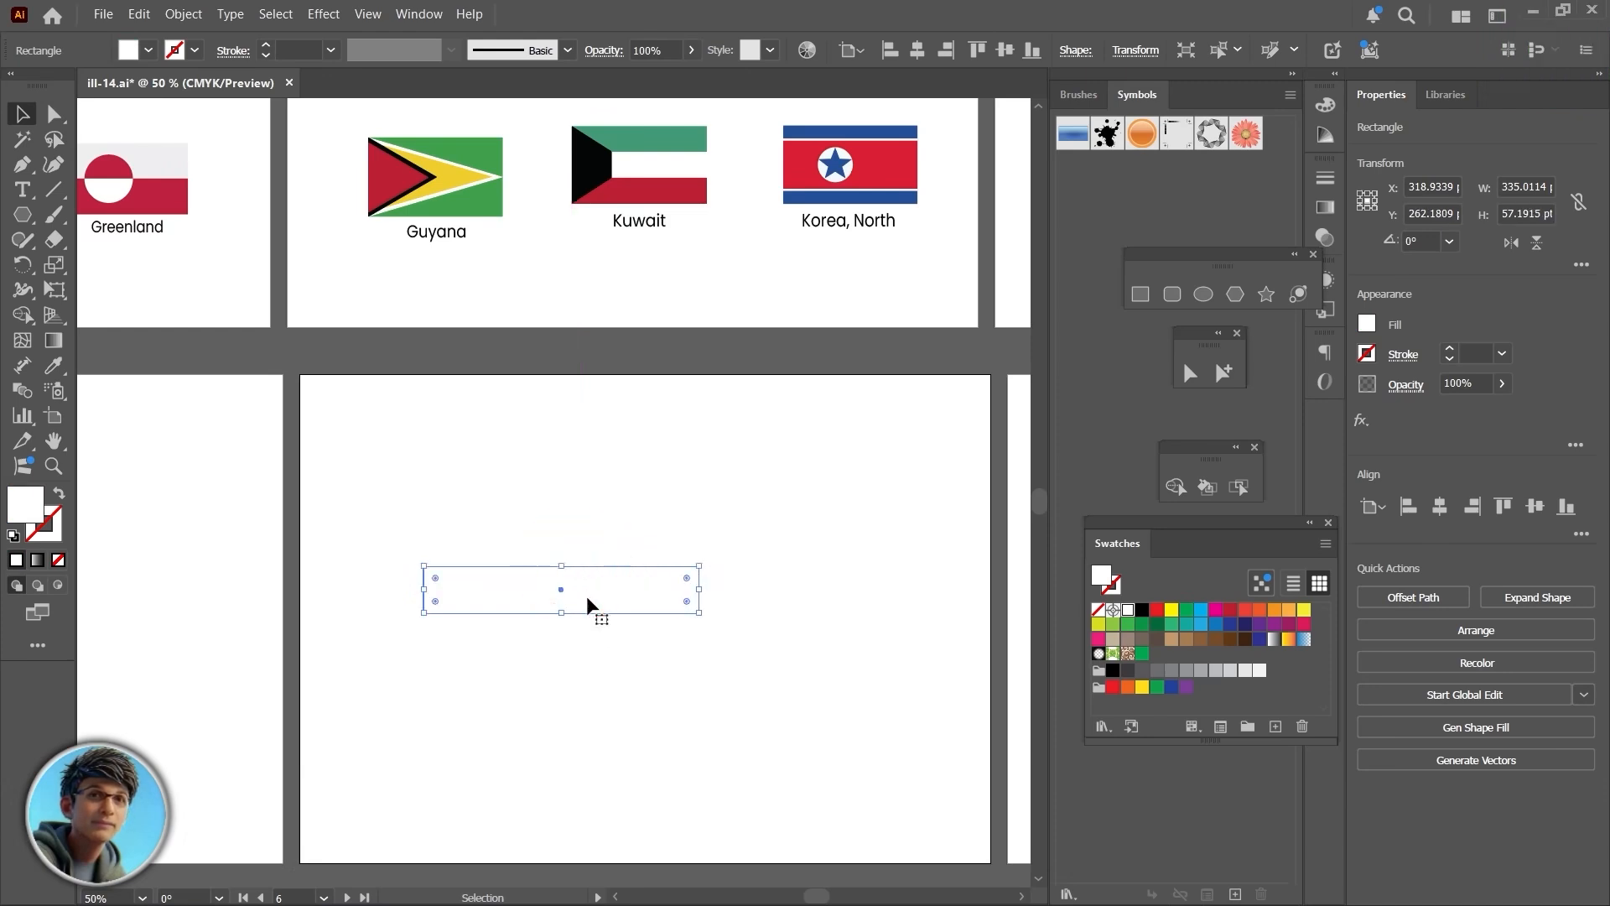
pyautogui.click(1158, 610)
pyautogui.moveTo(560, 586); pyautogui.dragTo(555, 498)
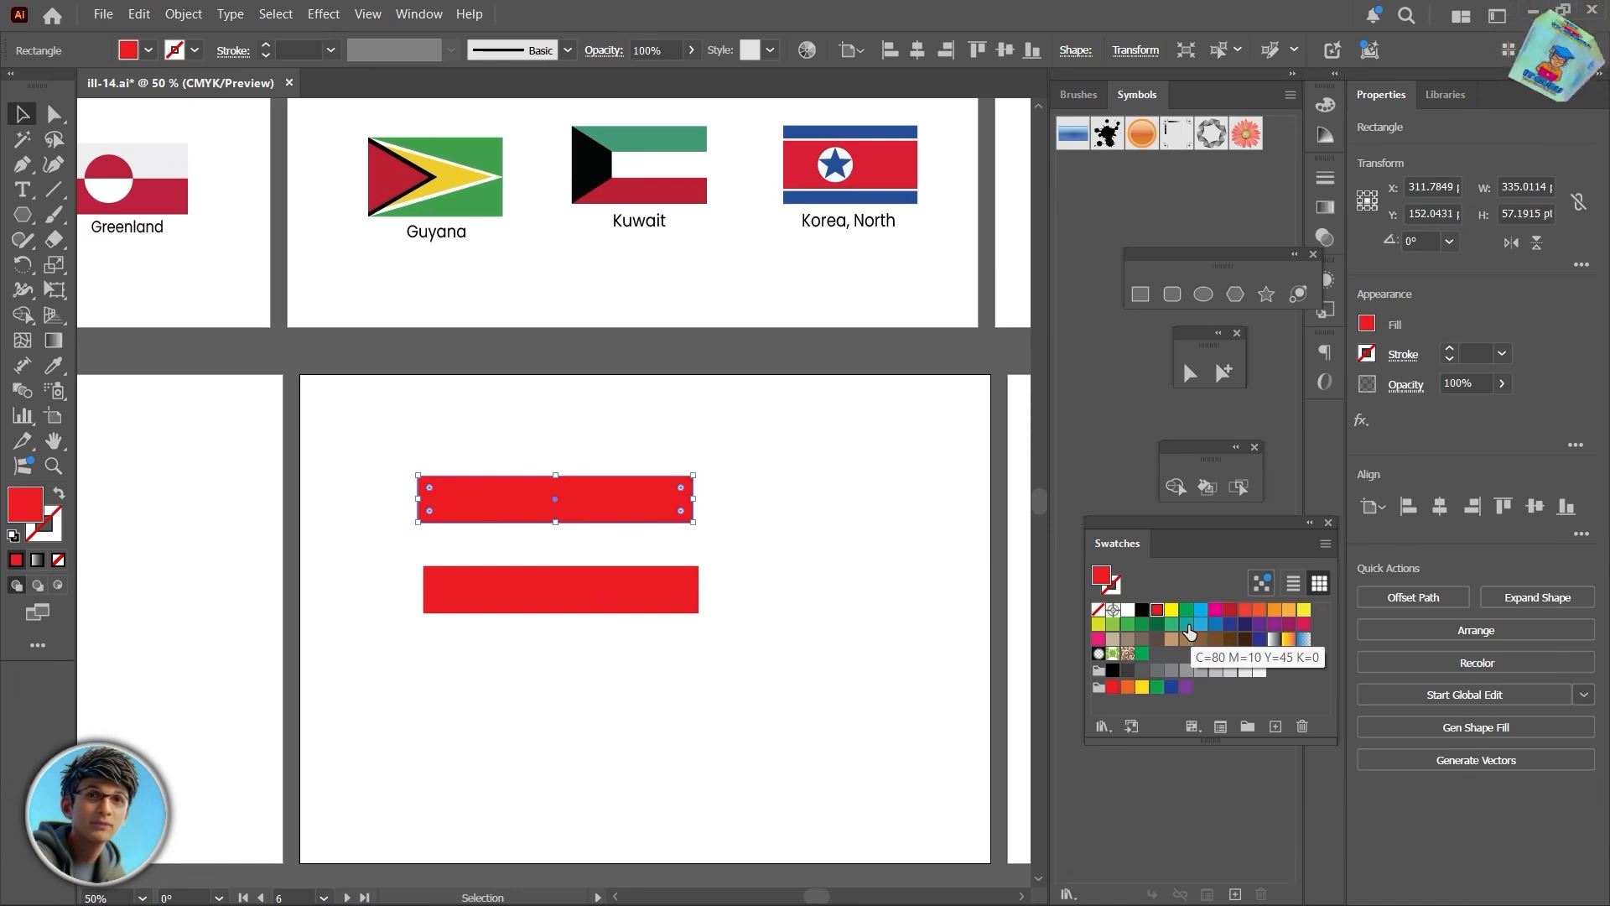
pyautogui.click(1179, 625)
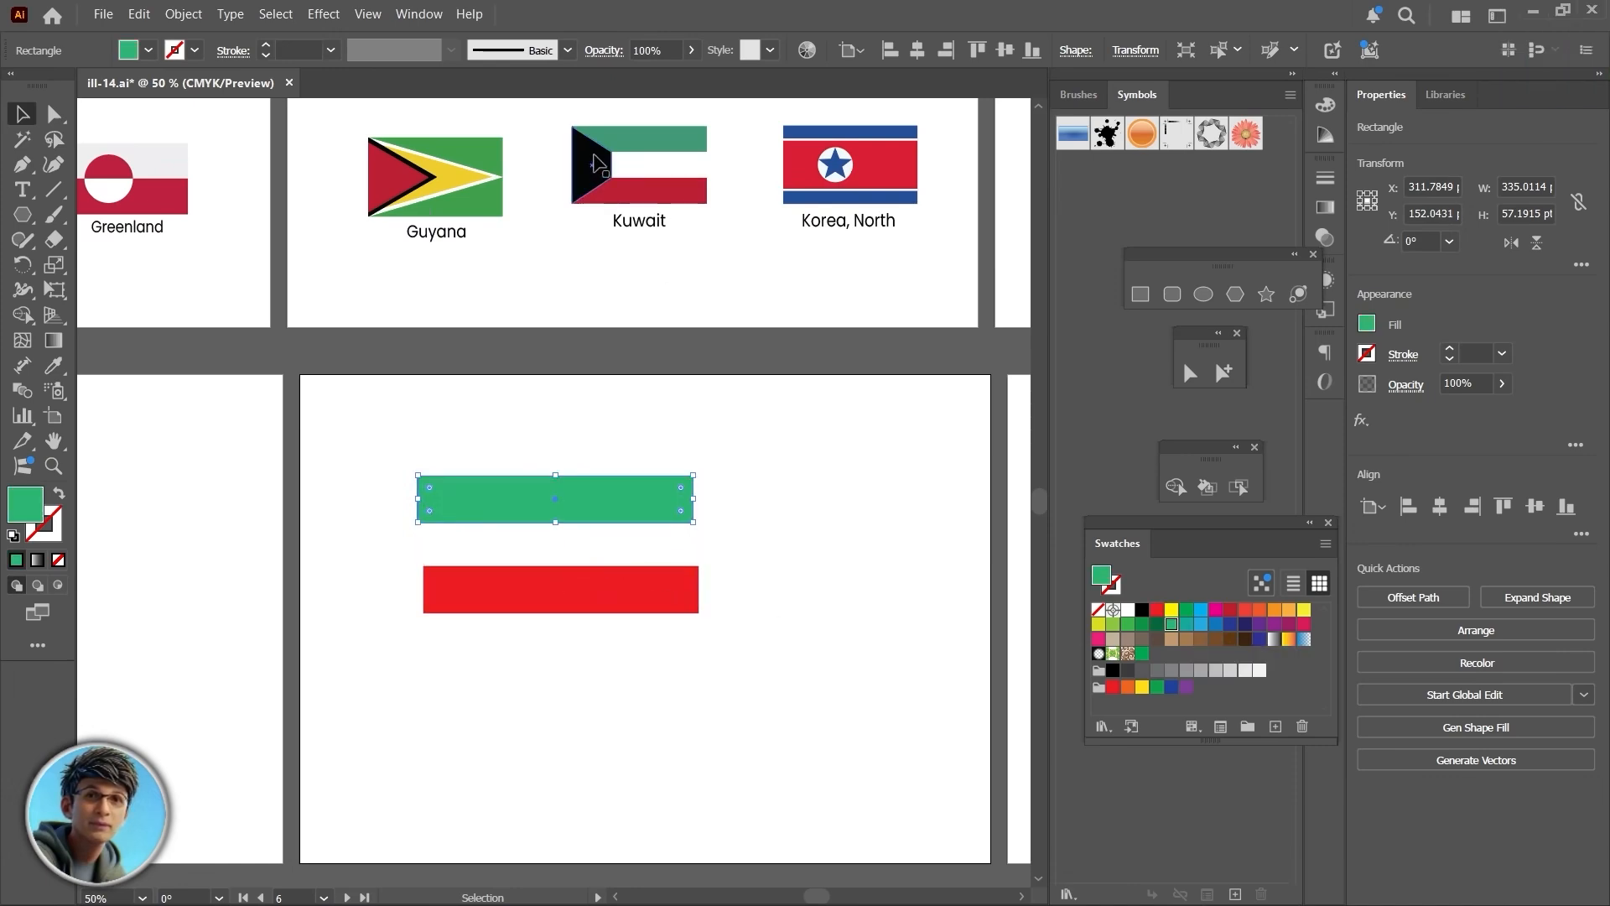
# Step: Draw a black rectangle about 95 by 167 pt over the left ends of both stripes
pyautogui.click(1140, 611)
pyautogui.press('m')
pyautogui.moveTo(418, 475); pyautogui.dragTo(497, 613)
pyautogui.moveTo(456, 545); pyautogui.dragTo(456, 545)
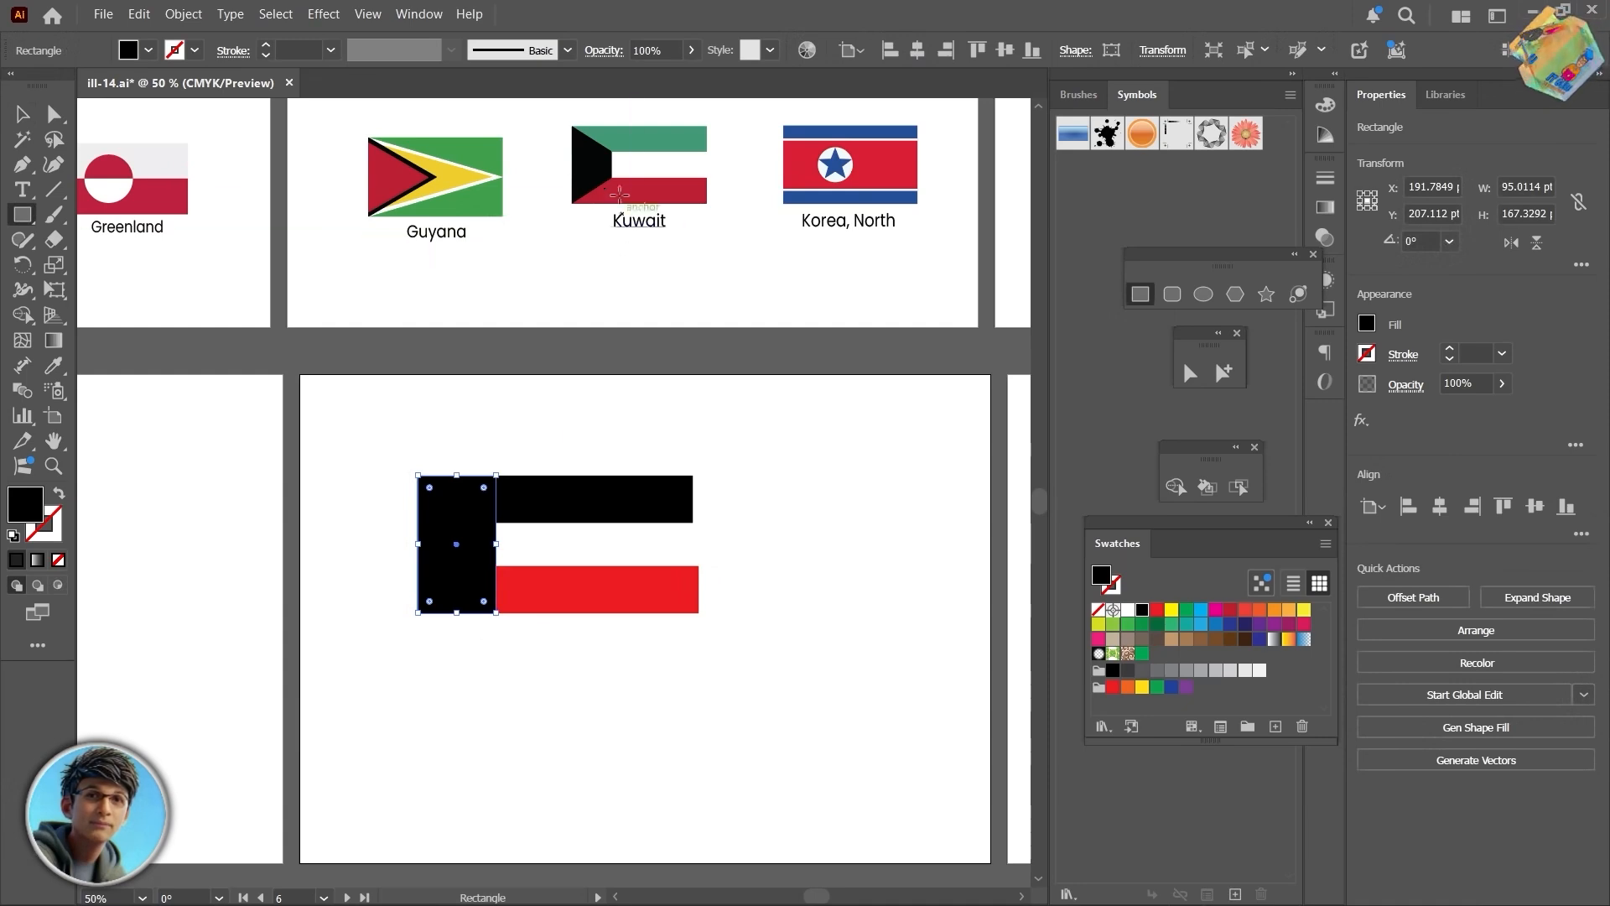
# Step: Reshape the black rectangle into a trapezoid by moving its two right corners inward to the inner edges of the stripes
pyautogui.keyDown('alt'); pyautogui.scroll(2, 489, 460); pyautogui.keyUp('alt')
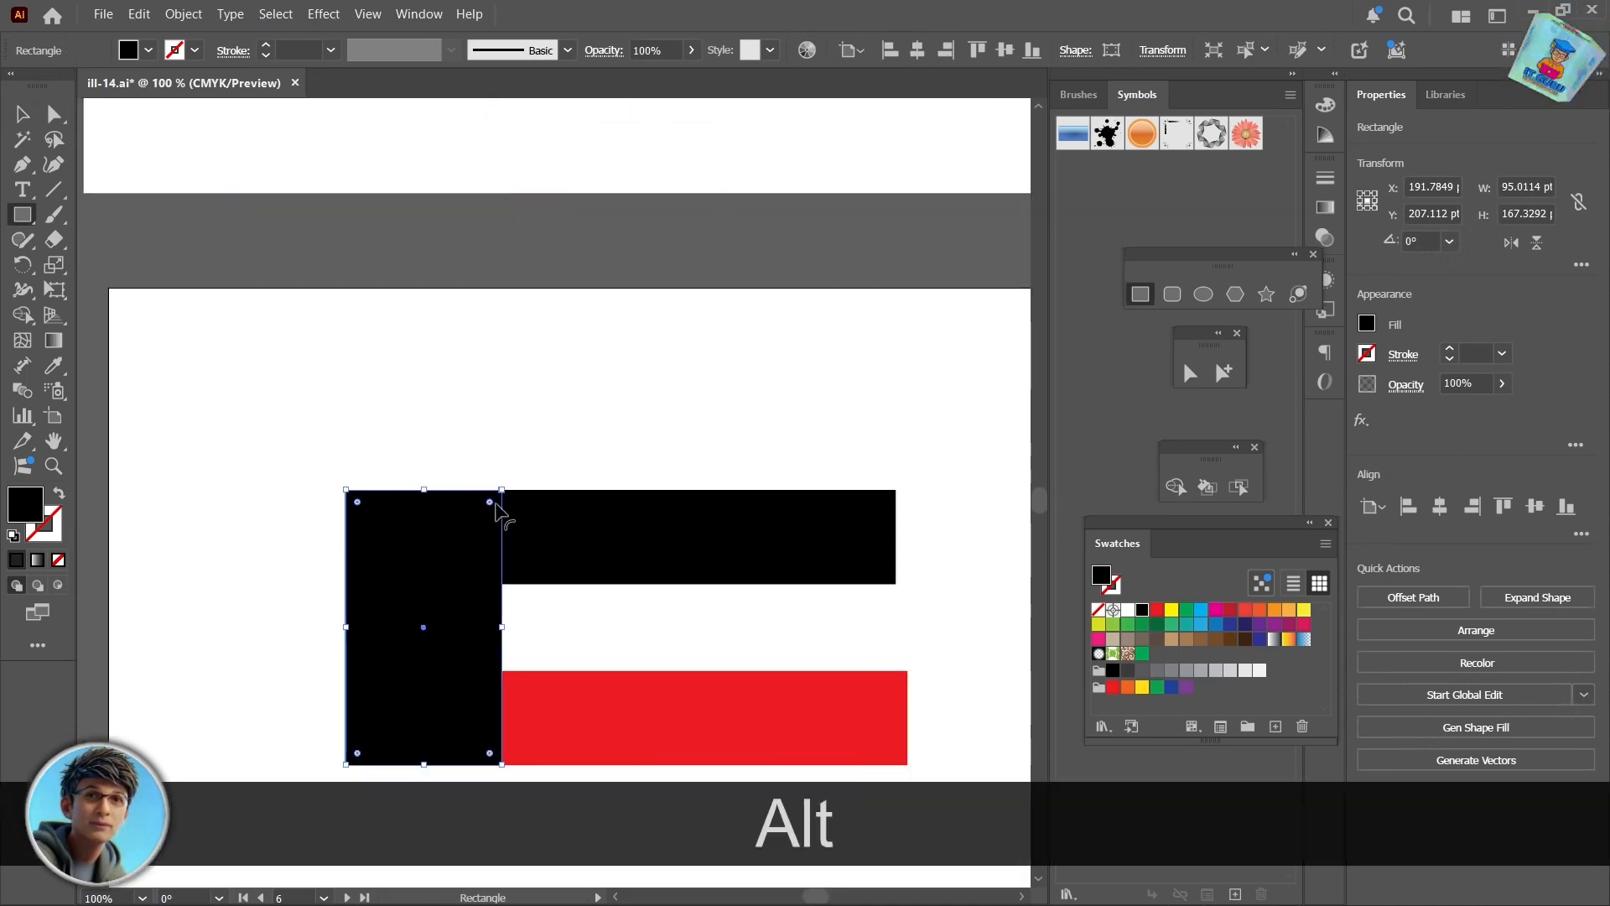
pyautogui.click(1189, 369)
pyautogui.click(501, 494)
pyautogui.moveTo(501, 503); pyautogui.dragTo(494, 591)
pyautogui.click(500, 764)
pyautogui.moveTo(501, 766); pyautogui.dragTo(495, 669)
pyautogui.moveTo(346, 766); pyautogui.dragTo(357, 767)
pyautogui.scroll(2, 665, 349)
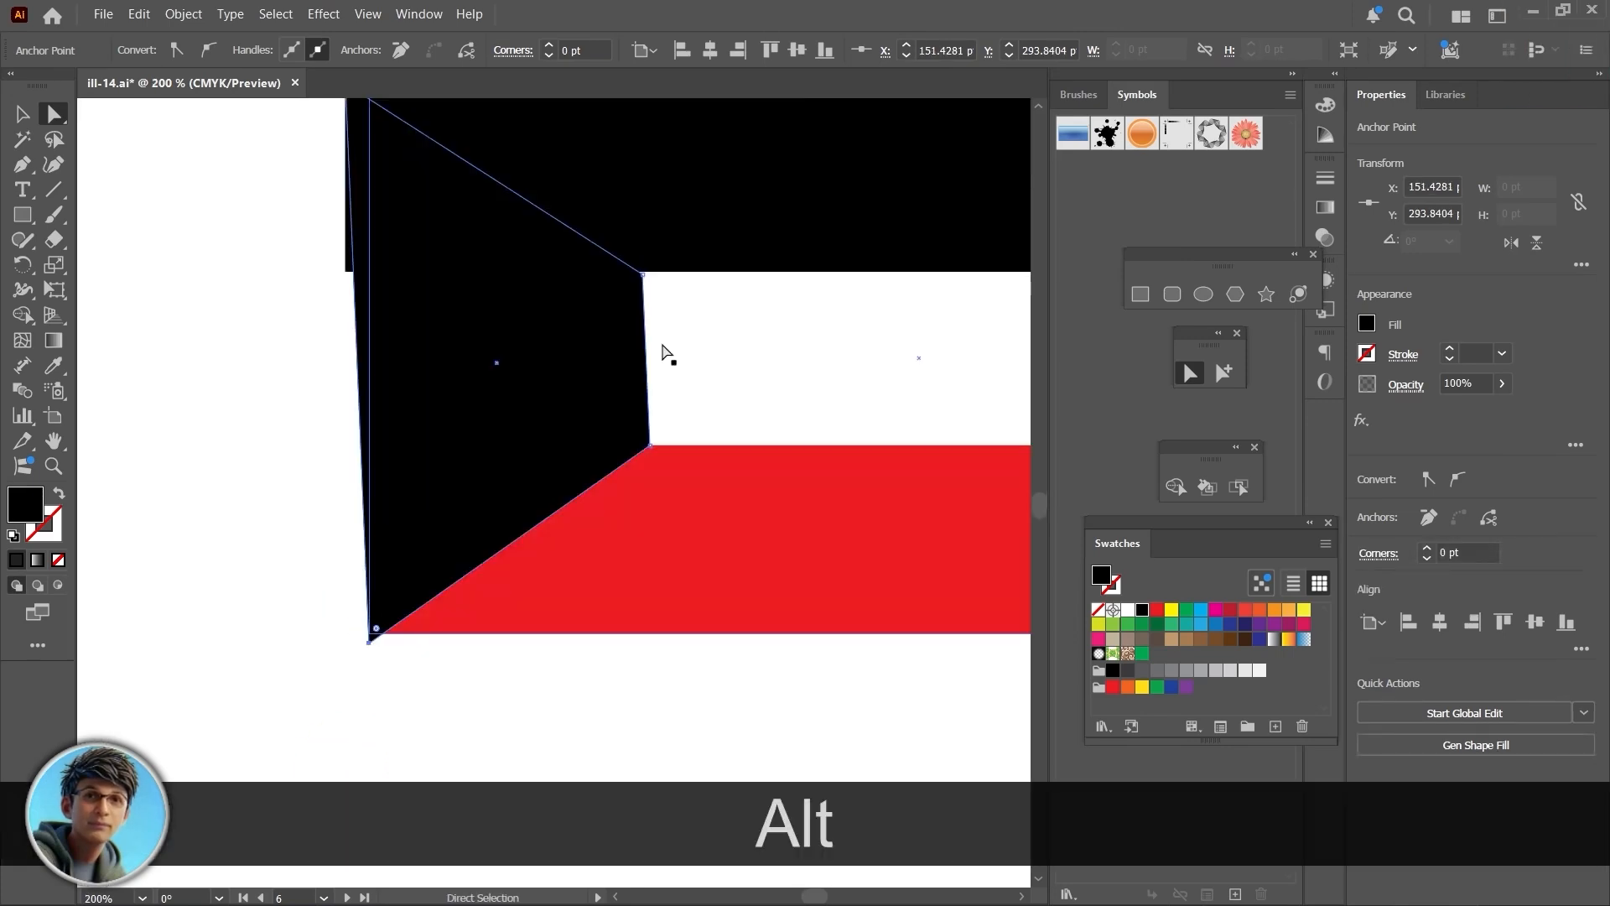
pyautogui.hotkey('ctrl', 'z')
# Step: Shift the red bottom stripe left so its end lines up with the black trapezoid's left edge
pyautogui.moveTo(686, 345); pyautogui.dragTo(689, 413)
pyautogui.moveTo(477, 437)
pyautogui.mouseDown()
pyautogui.moveTo(492, 445)
pyautogui.moveTo(477, 437)
pyautogui.mouseUp()
pyautogui.moveTo(535, 687); pyautogui.dragTo(511, 688)
pyautogui.scroll(-2, 524, 694)
pyautogui.keyDown('alt'); pyautogui.scroll(-2, 523, 703); pyautogui.keyUp('alt')
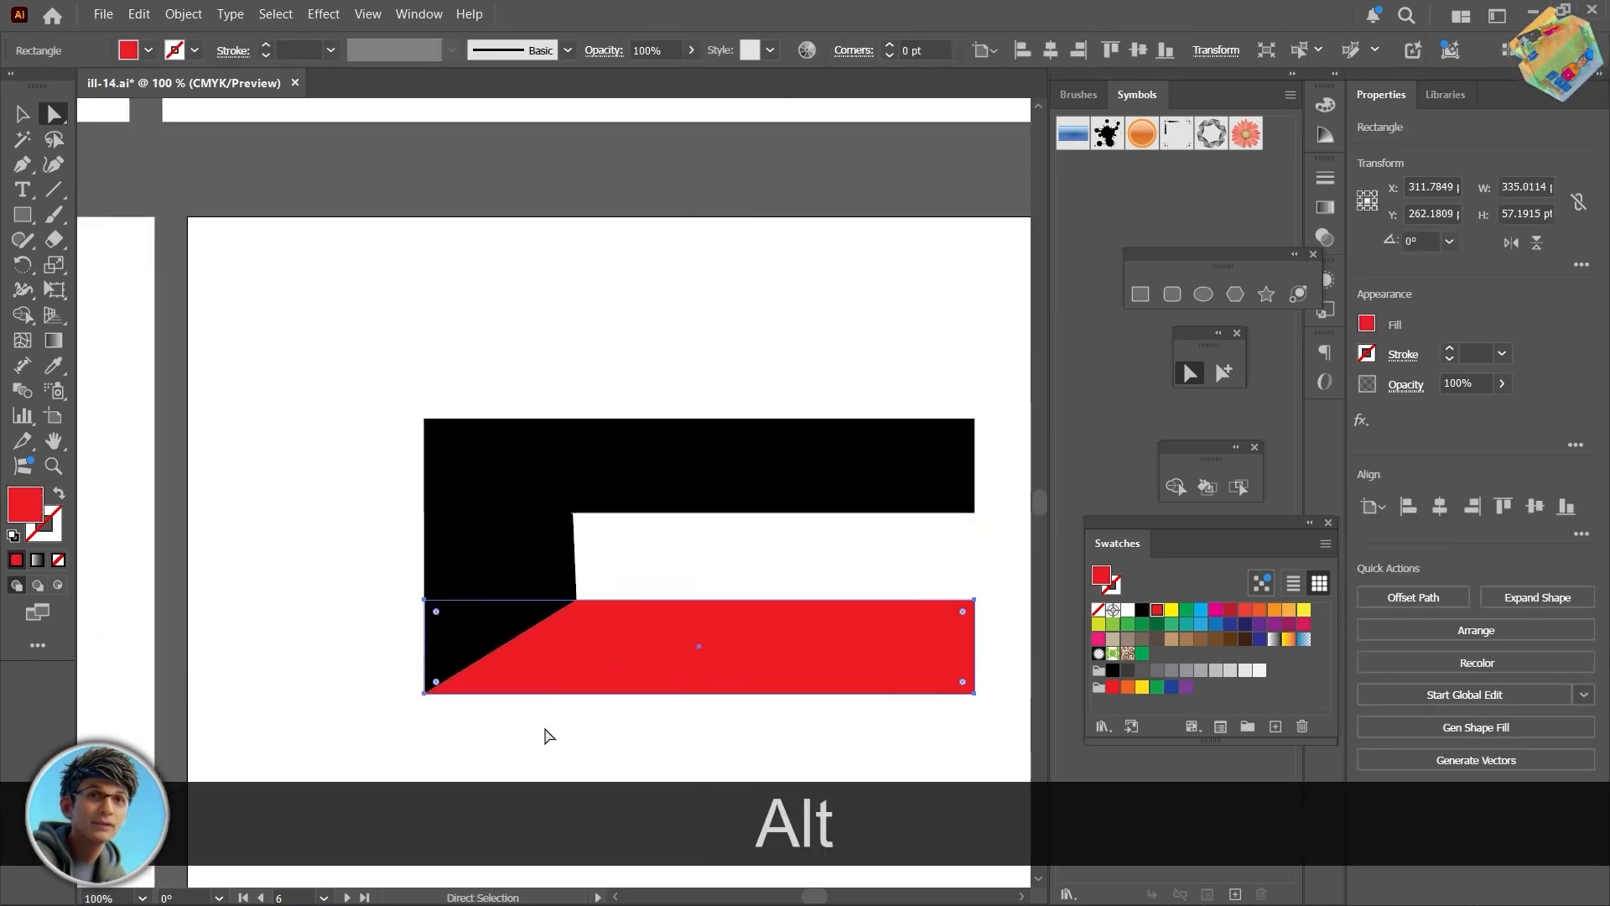
# Step: Fill the Kuwait flag's top stripe with green
pyautogui.click(542, 497)
pyautogui.keyDown('alt'); pyautogui.scroll(-3, 540, 497); pyautogui.keyUp('alt')
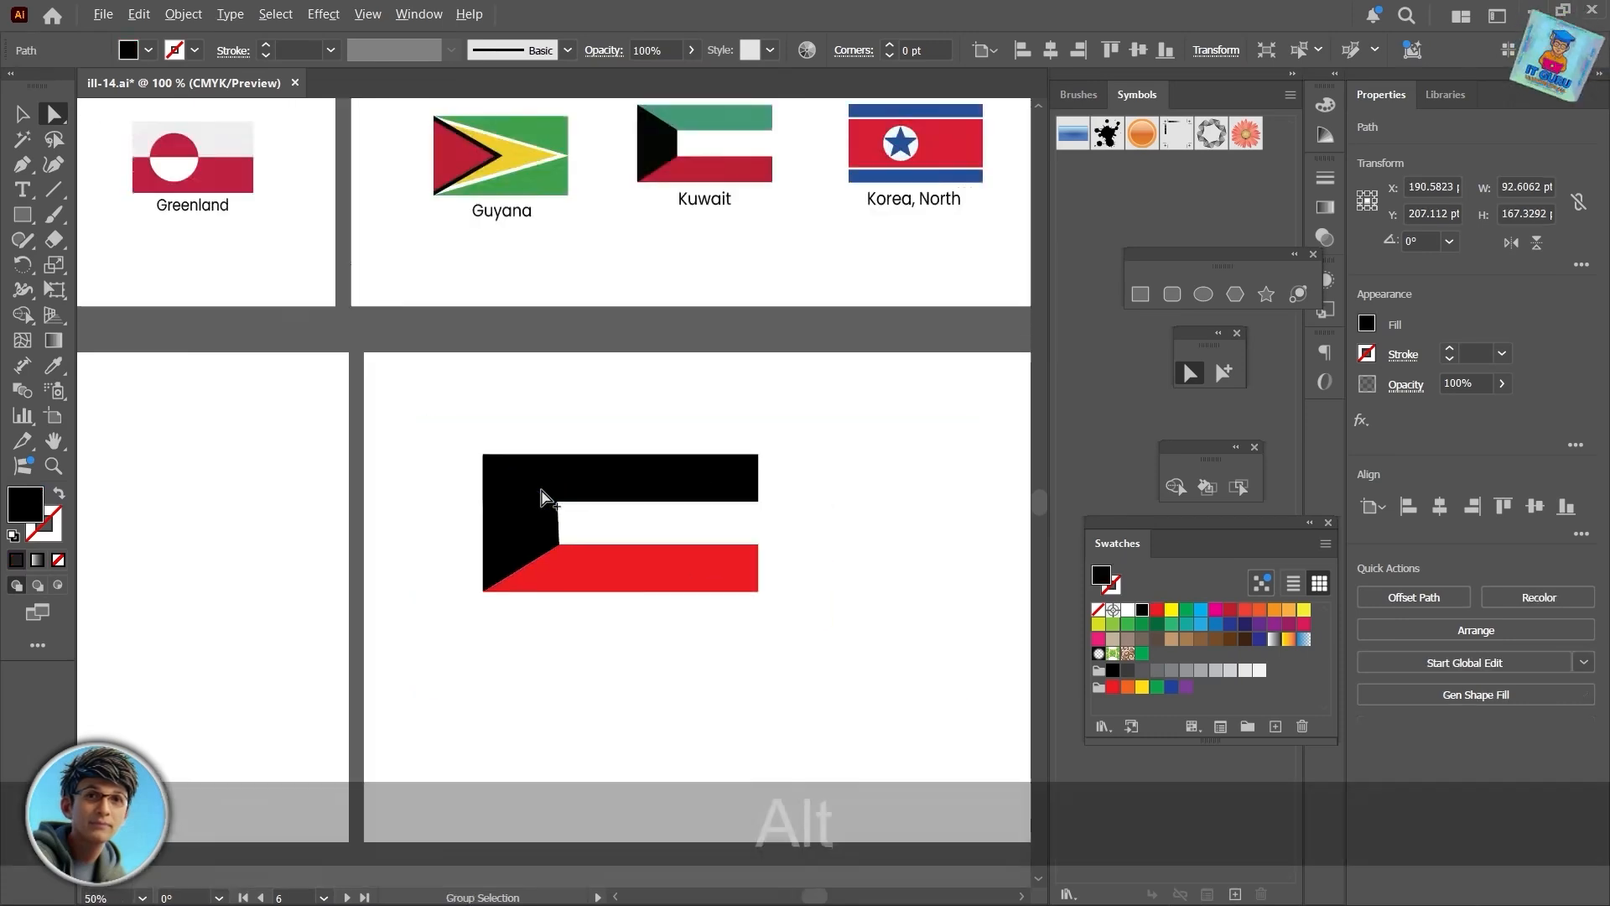
pyautogui.click(608, 489)
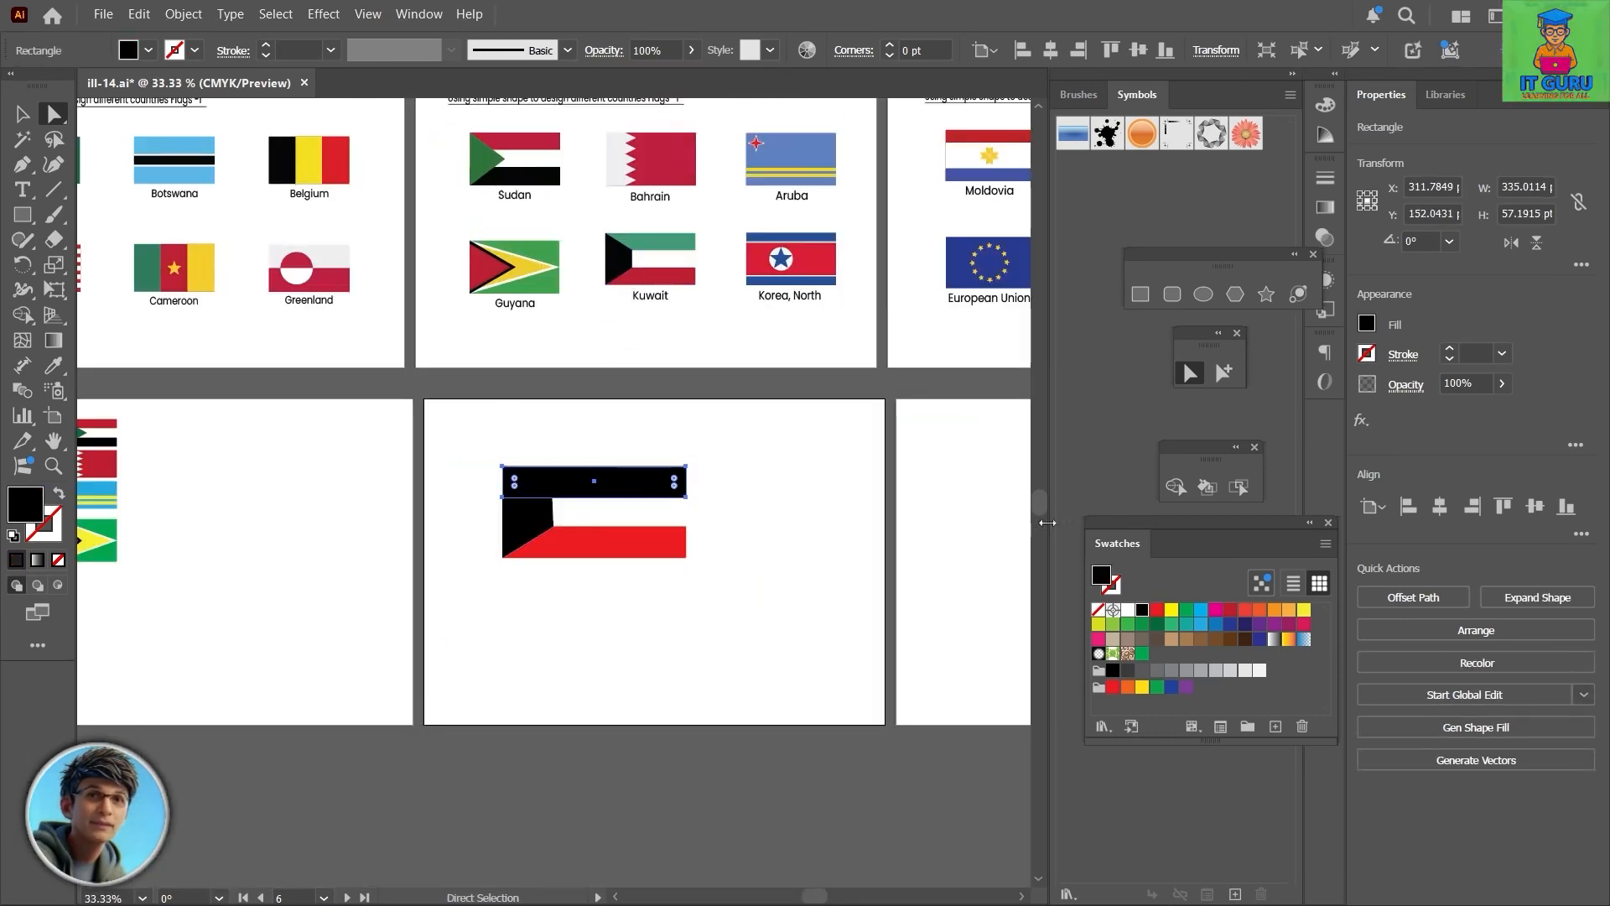
pyautogui.click(1170, 627)
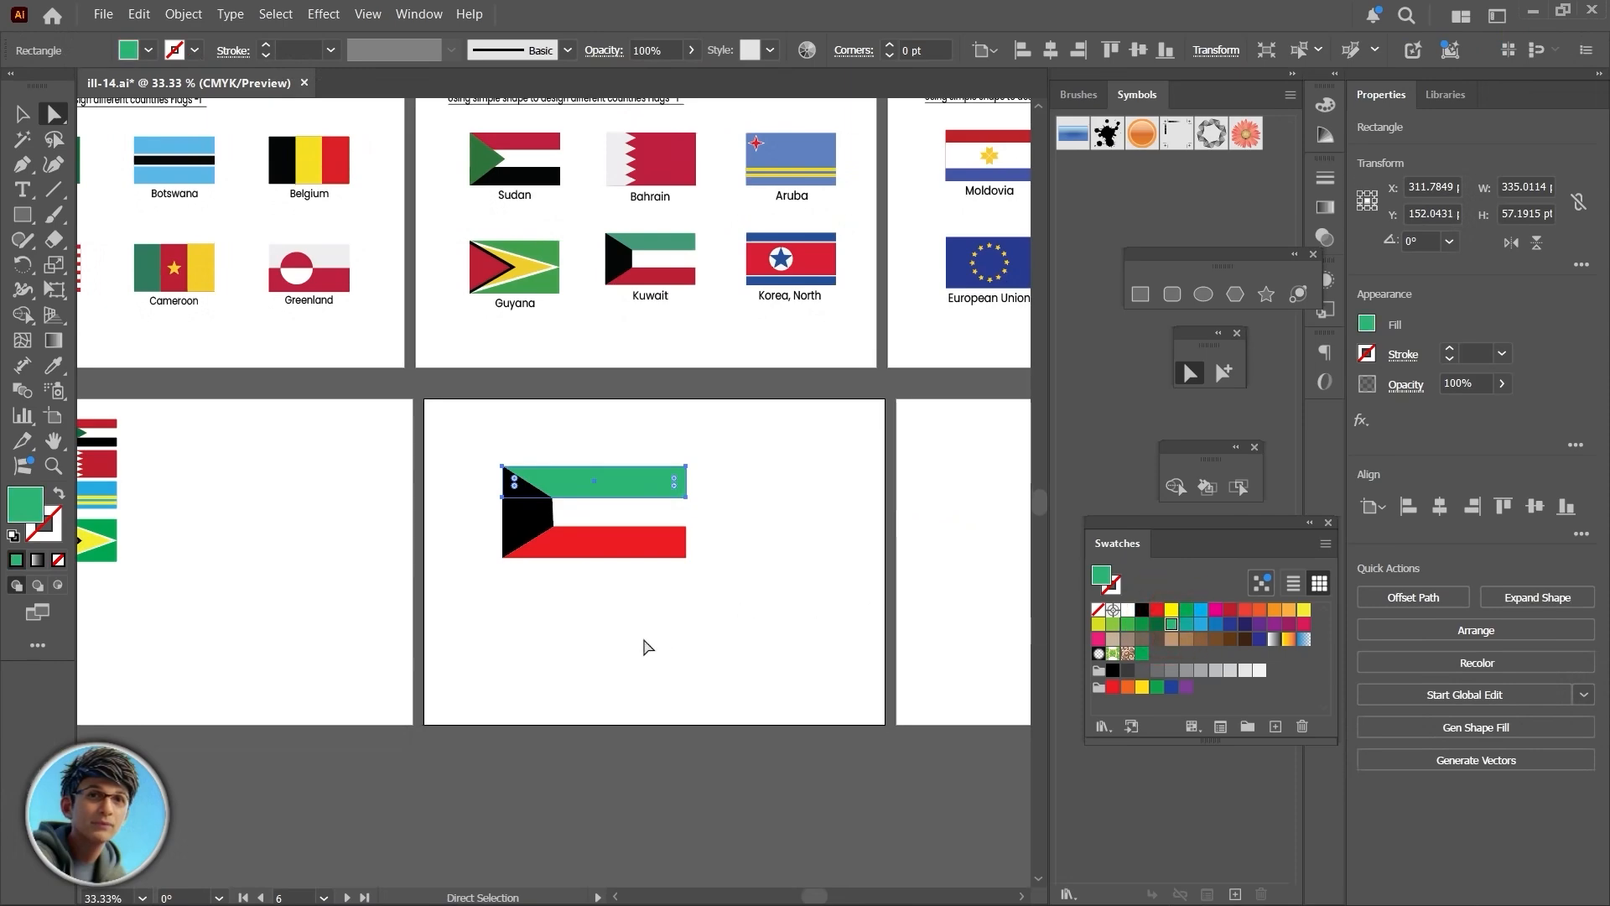
# Step: Scale the finished Kuwait flag down to about 122 by 84 pt and place it beneath the Guyana flag in the collection
pyautogui.click(463, 629)
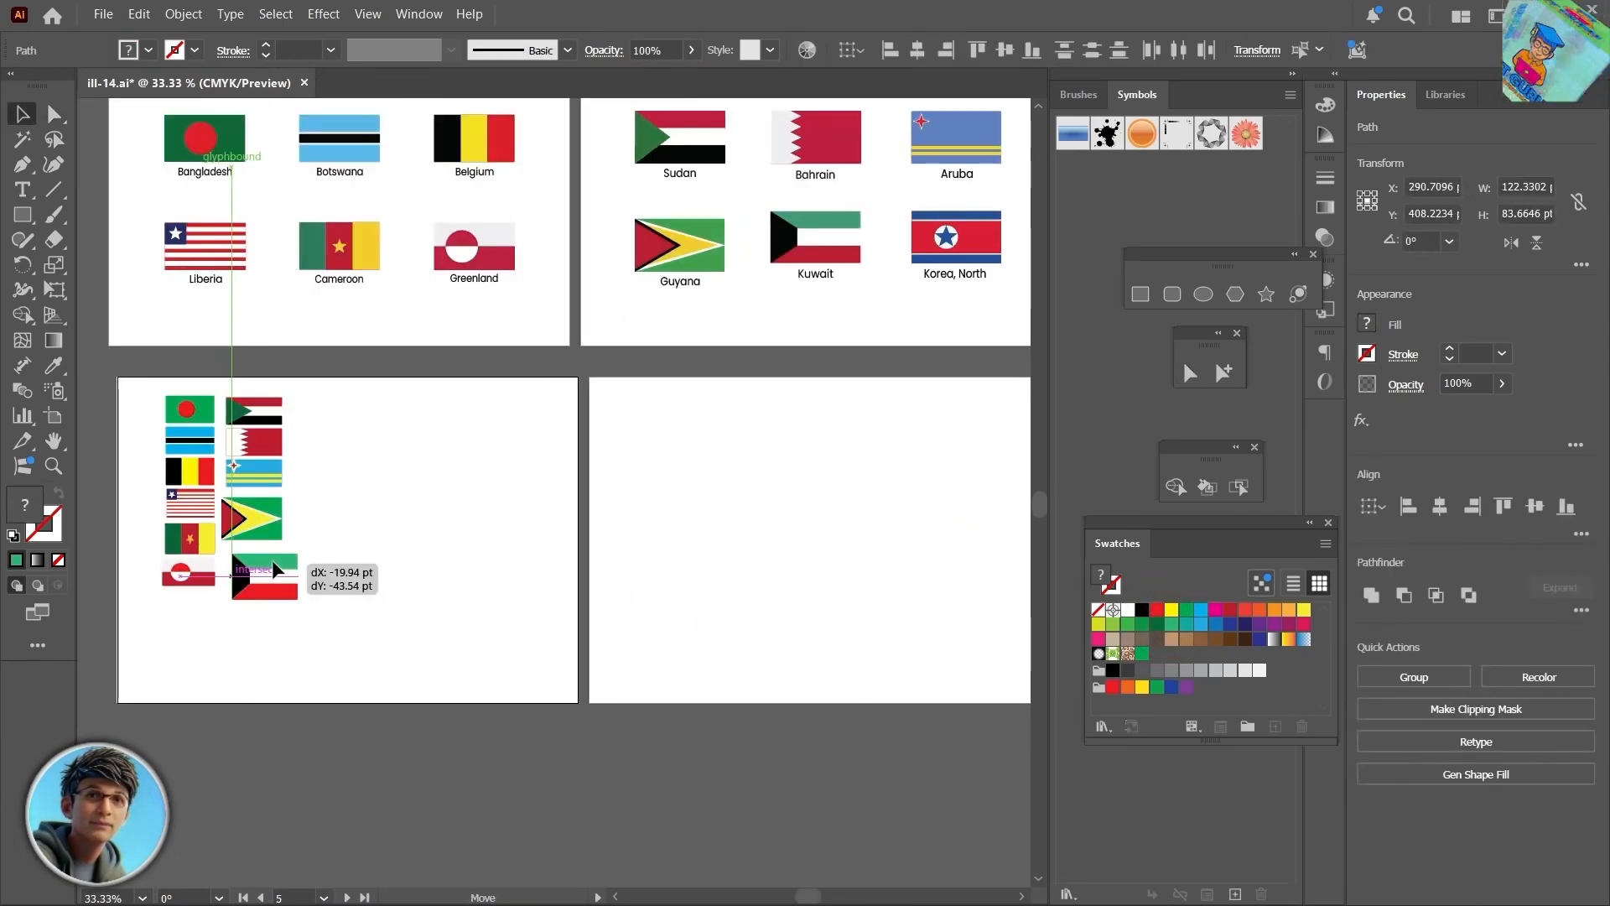
pyautogui.moveTo(294, 546); pyautogui.dragTo(274, 571)
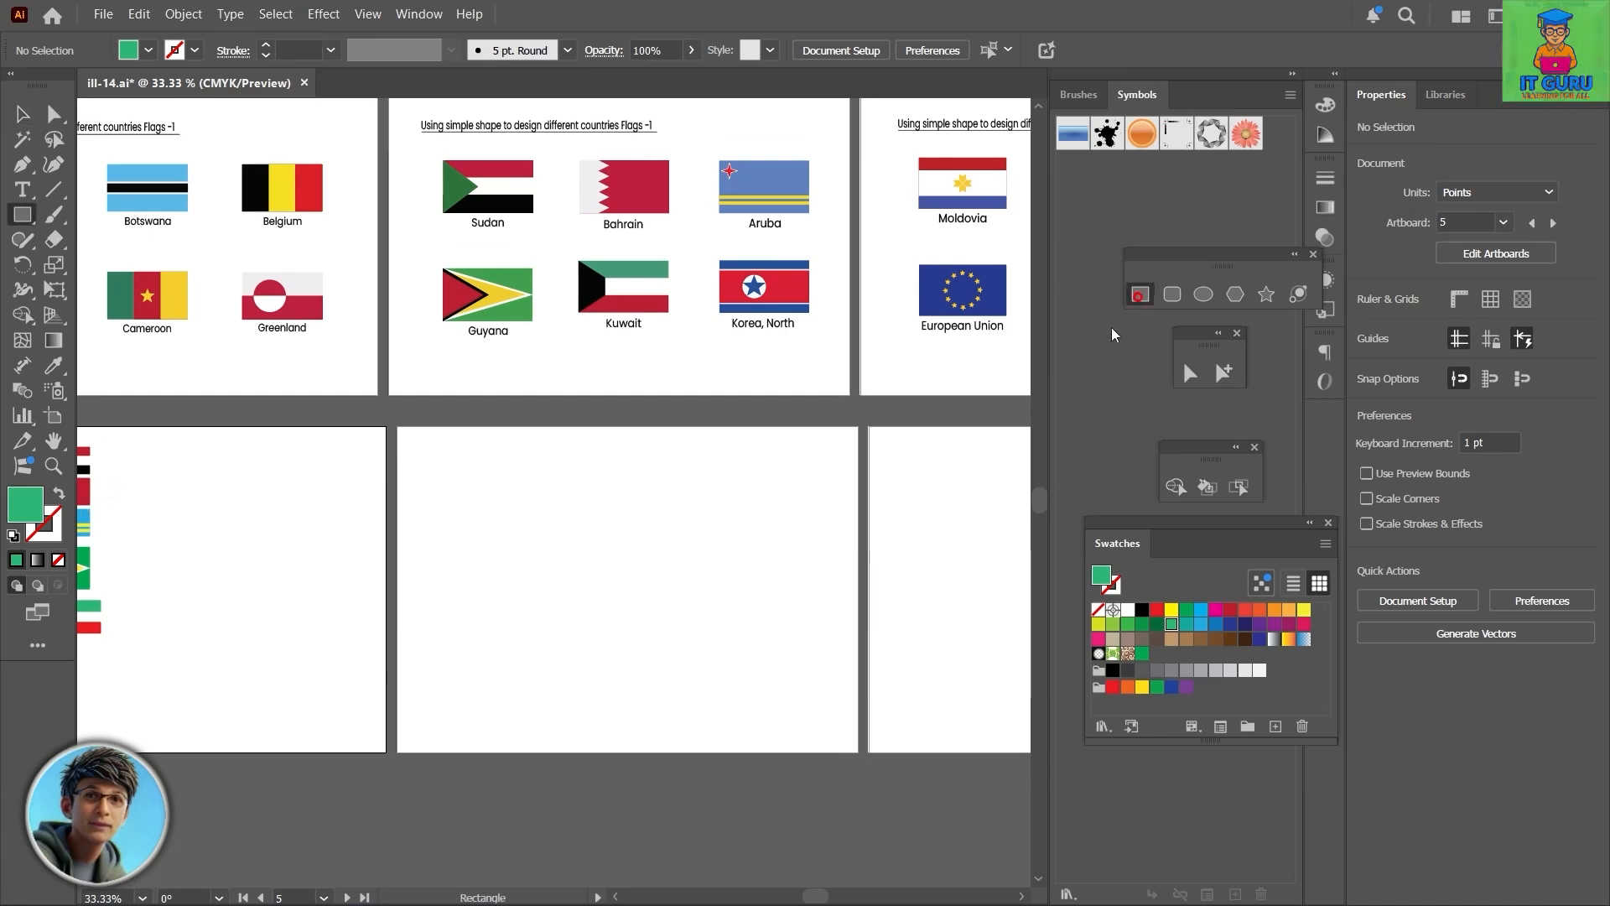
# Step: Draw a rectangle about 399 by 196 pt on the empty artboard for the North Korea flag and fill it with dark red
pyautogui.click(1140, 294)
pyautogui.moveTo(452, 487); pyautogui.dragTo(675, 587)
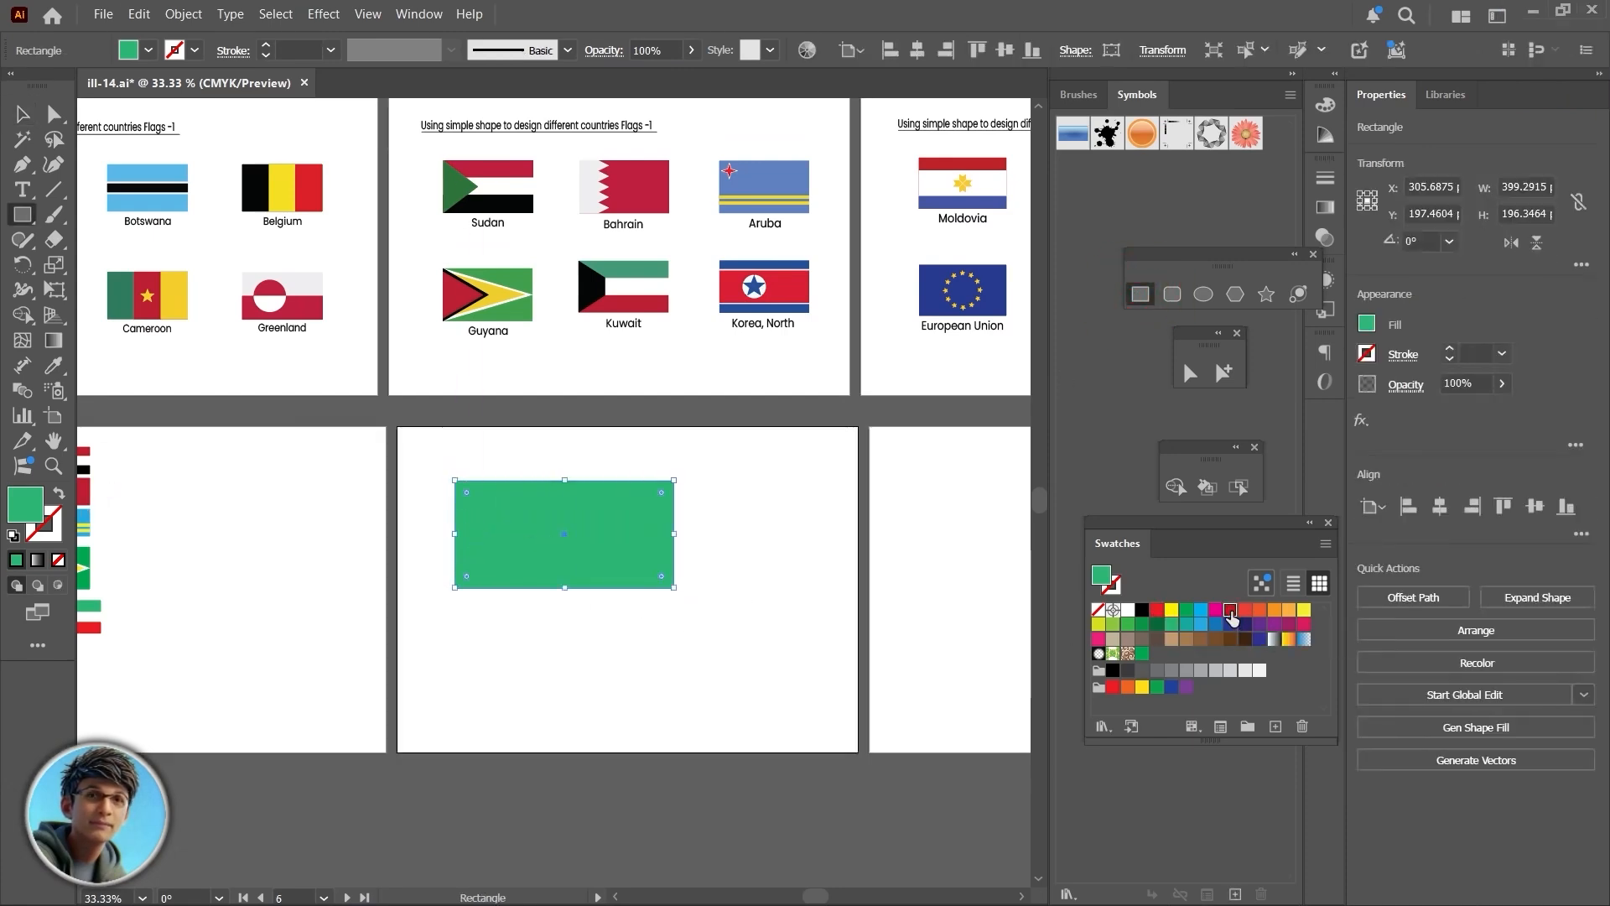
pyautogui.click(1229, 611)
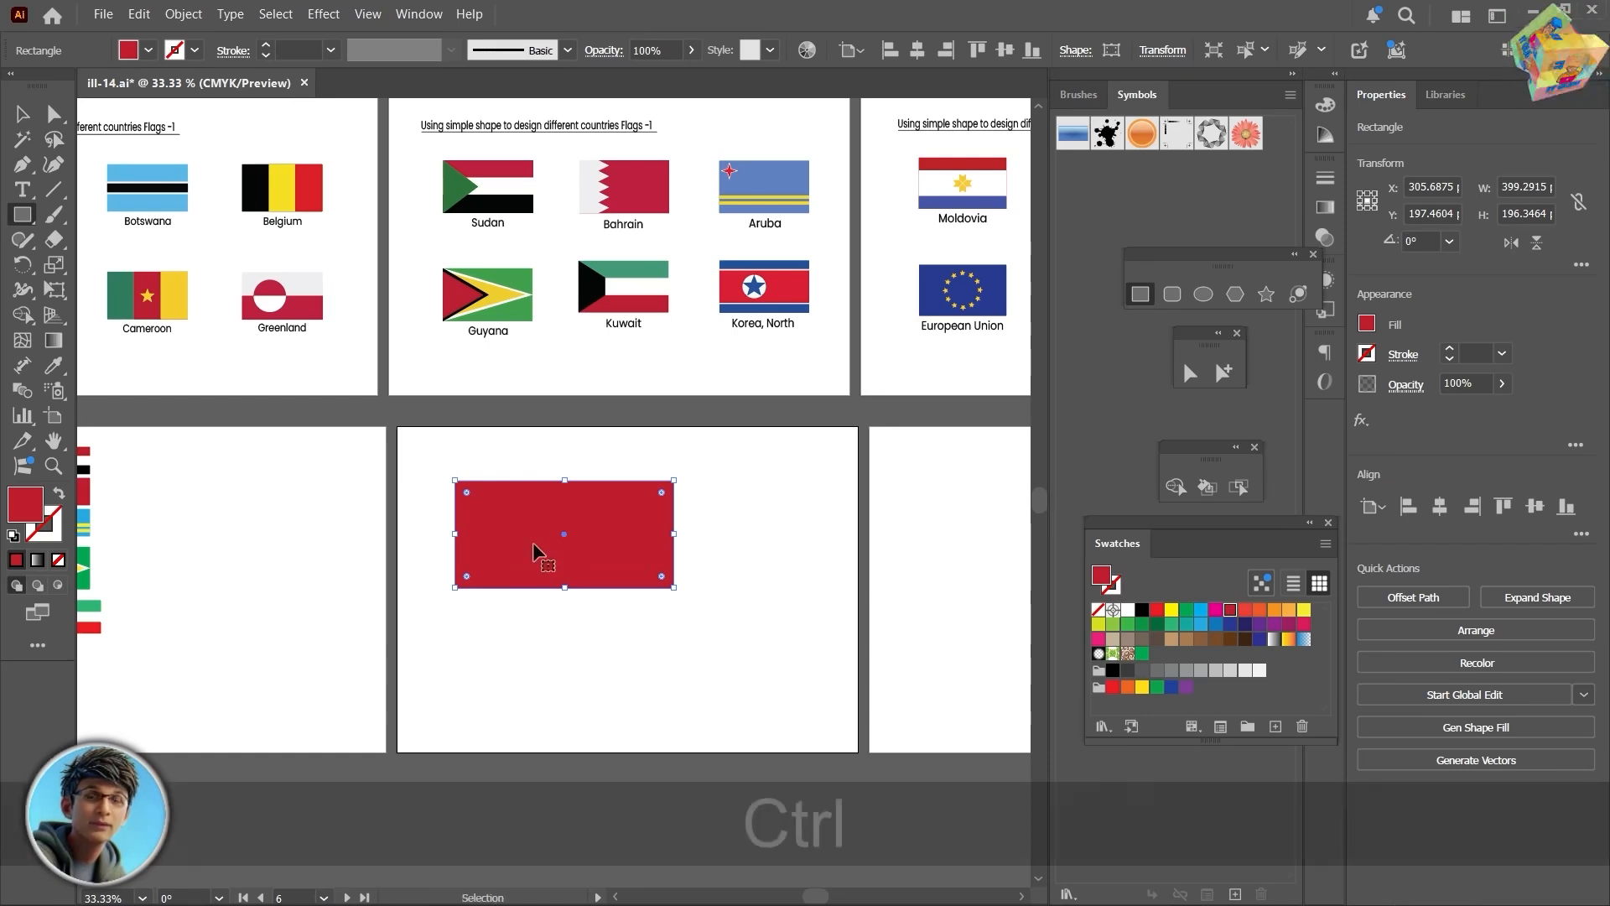
# Step: Duplicate the red rectangle in place, reduce the copy's height symmetrically to about 132 pt and fill it with white
pyautogui.hotkey('ctrl', 'c')
pyautogui.hotkey('ctrl', 'f')
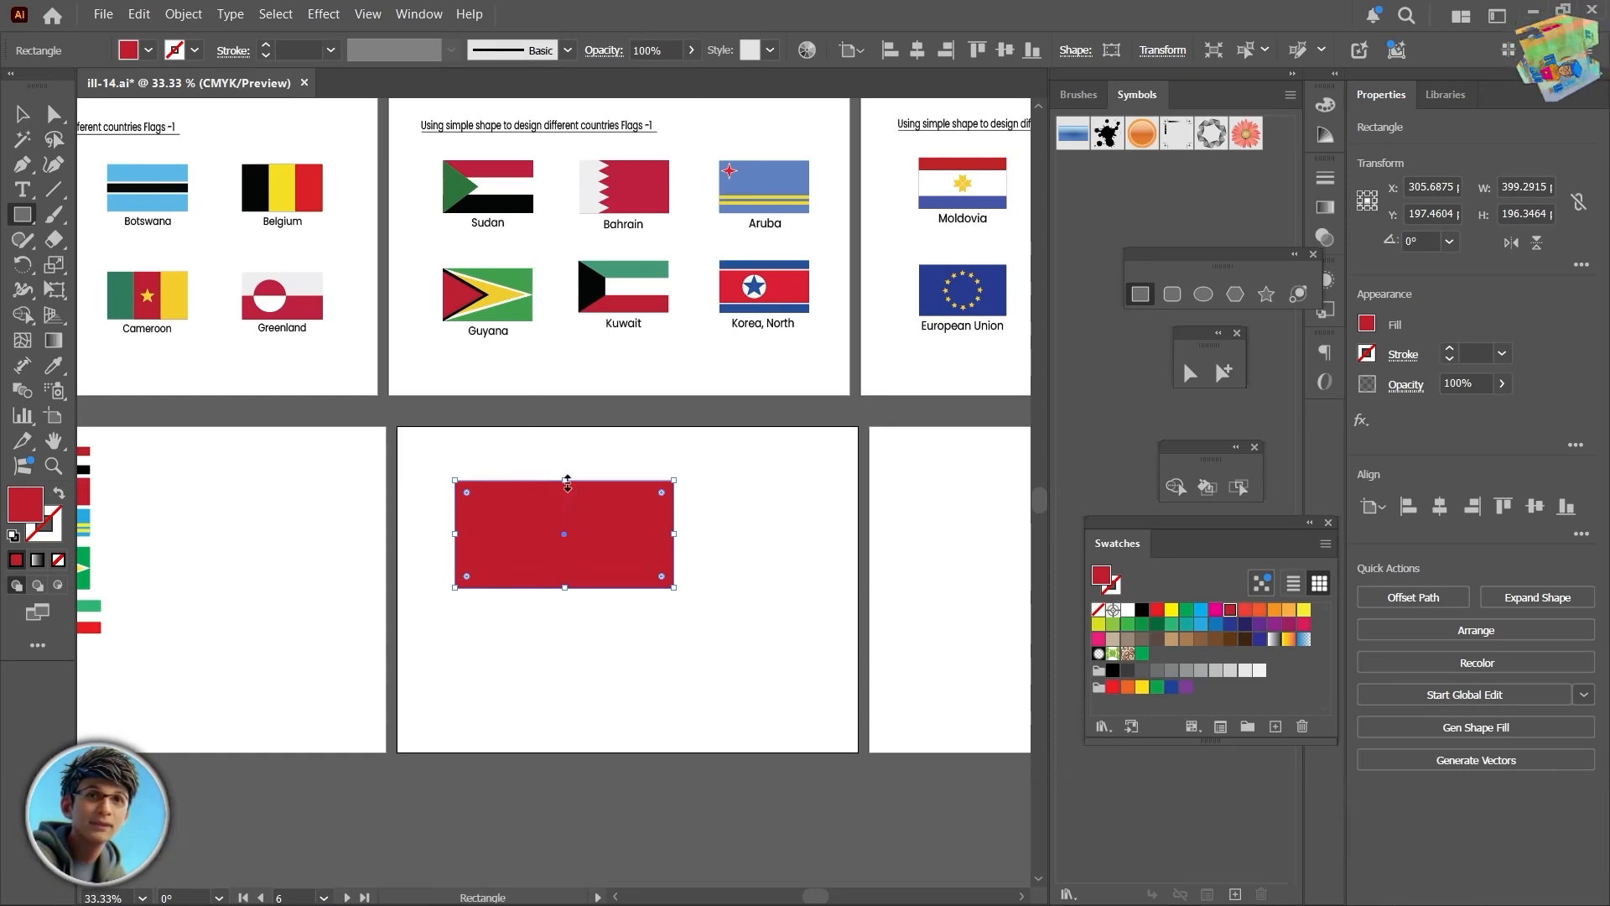
pyautogui.moveTo(566, 482); pyautogui.dragTo(576, 501)
pyautogui.click(1128, 611)
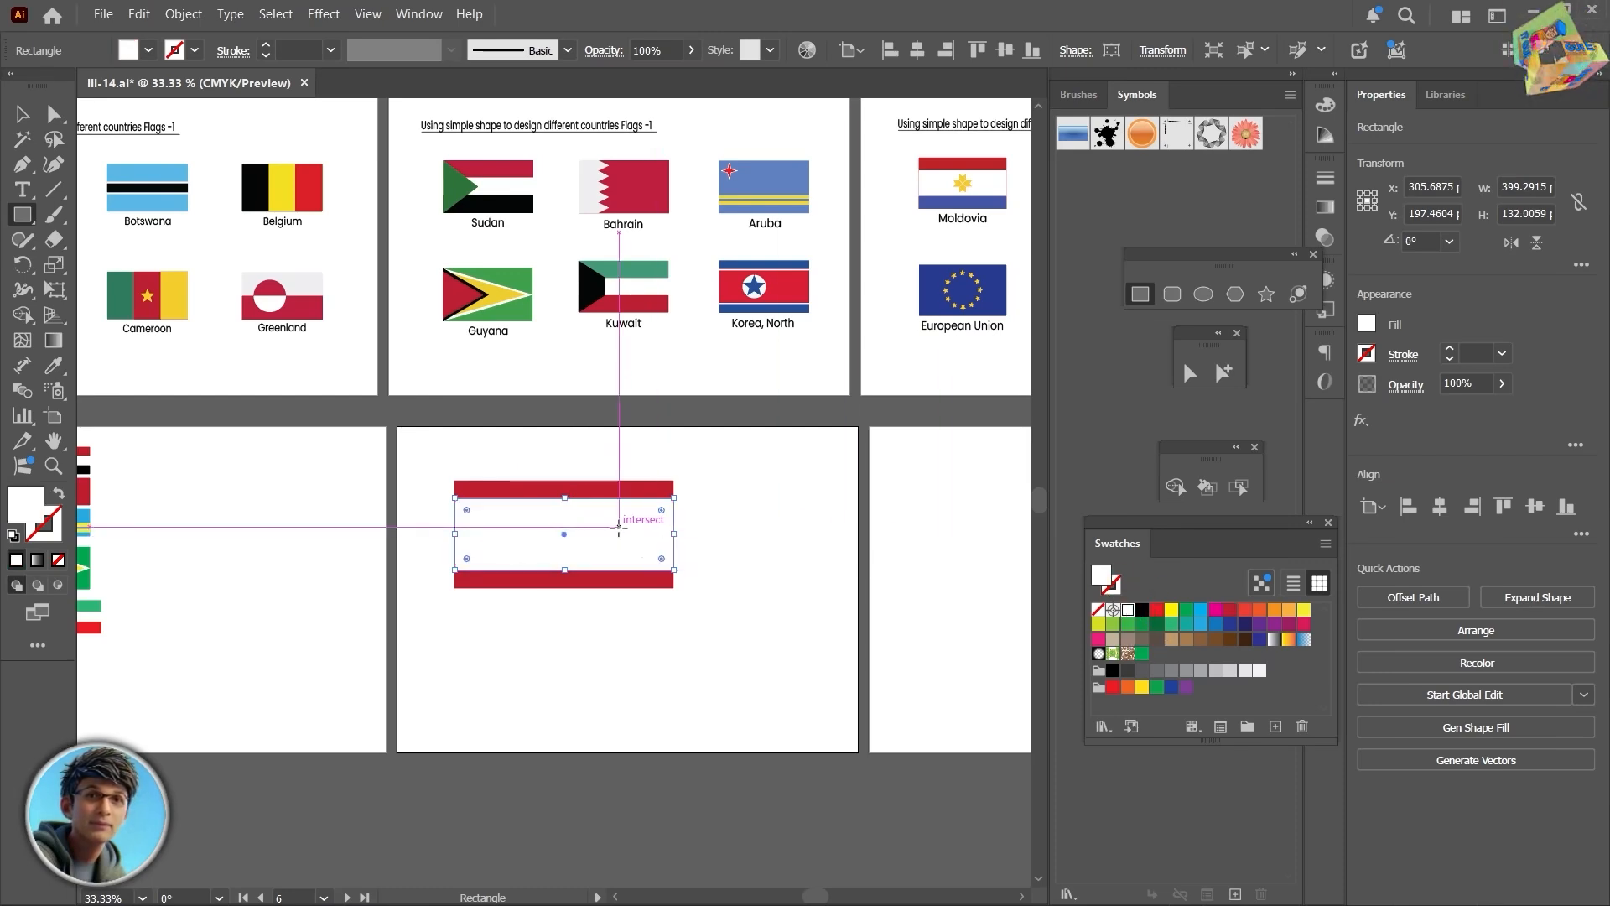
# Step: Duplicate the white band in place, reduce the copy's height symmetrically to about 107 pt and fill it with dark red
pyautogui.hotkey('ctrl', 'f')
pyautogui.moveTo(564, 498); pyautogui.dragTo(564, 504)
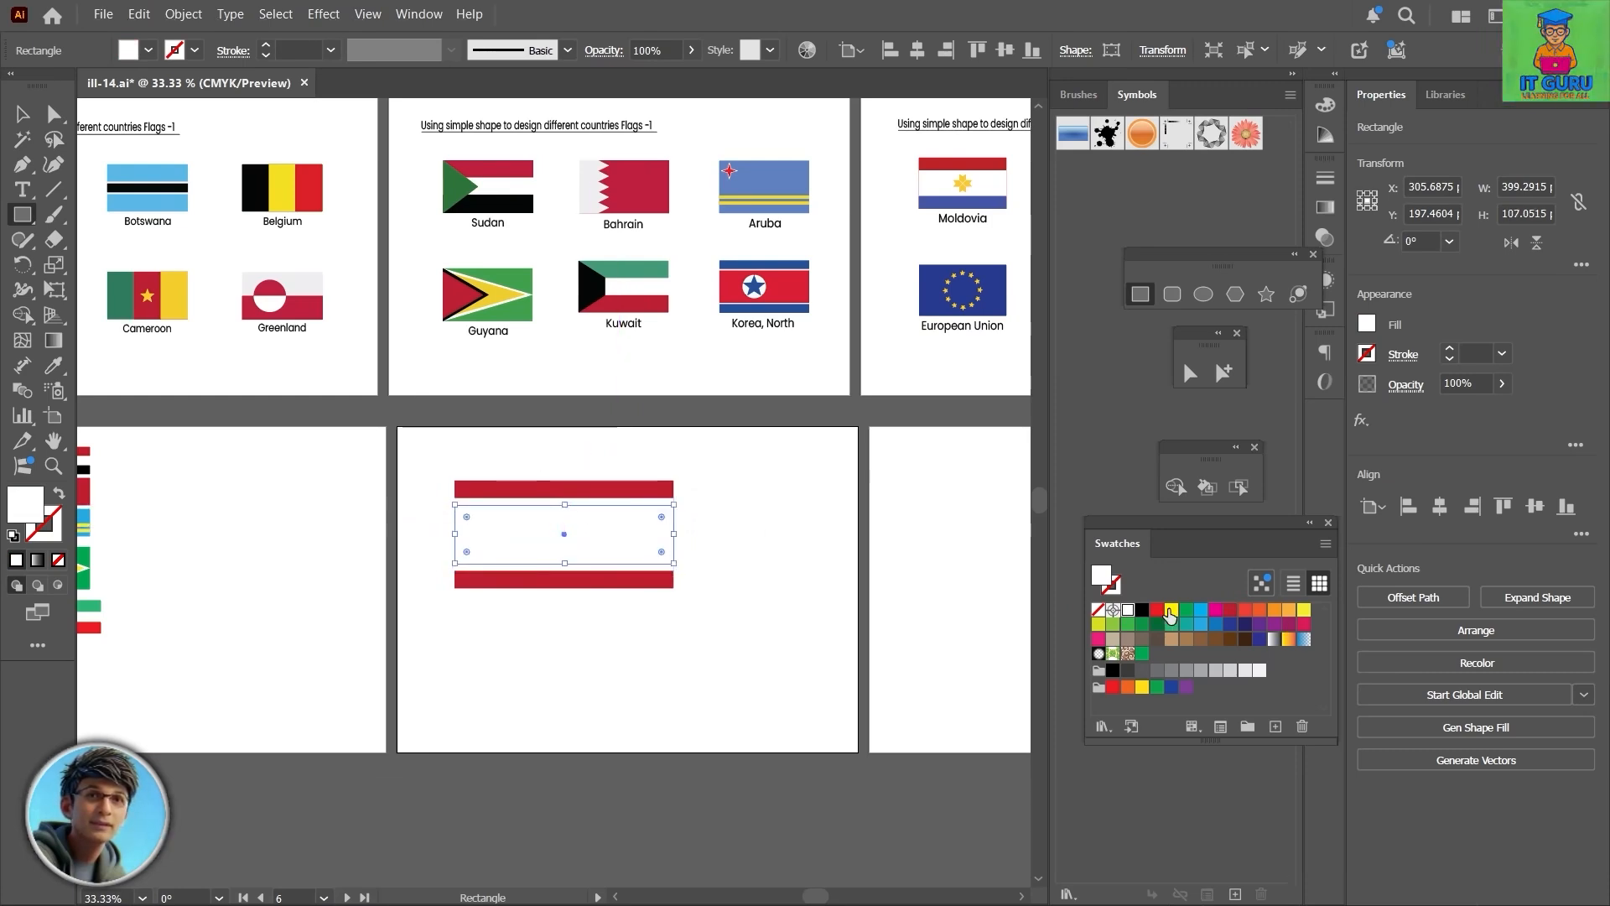
pyautogui.click(1231, 610)
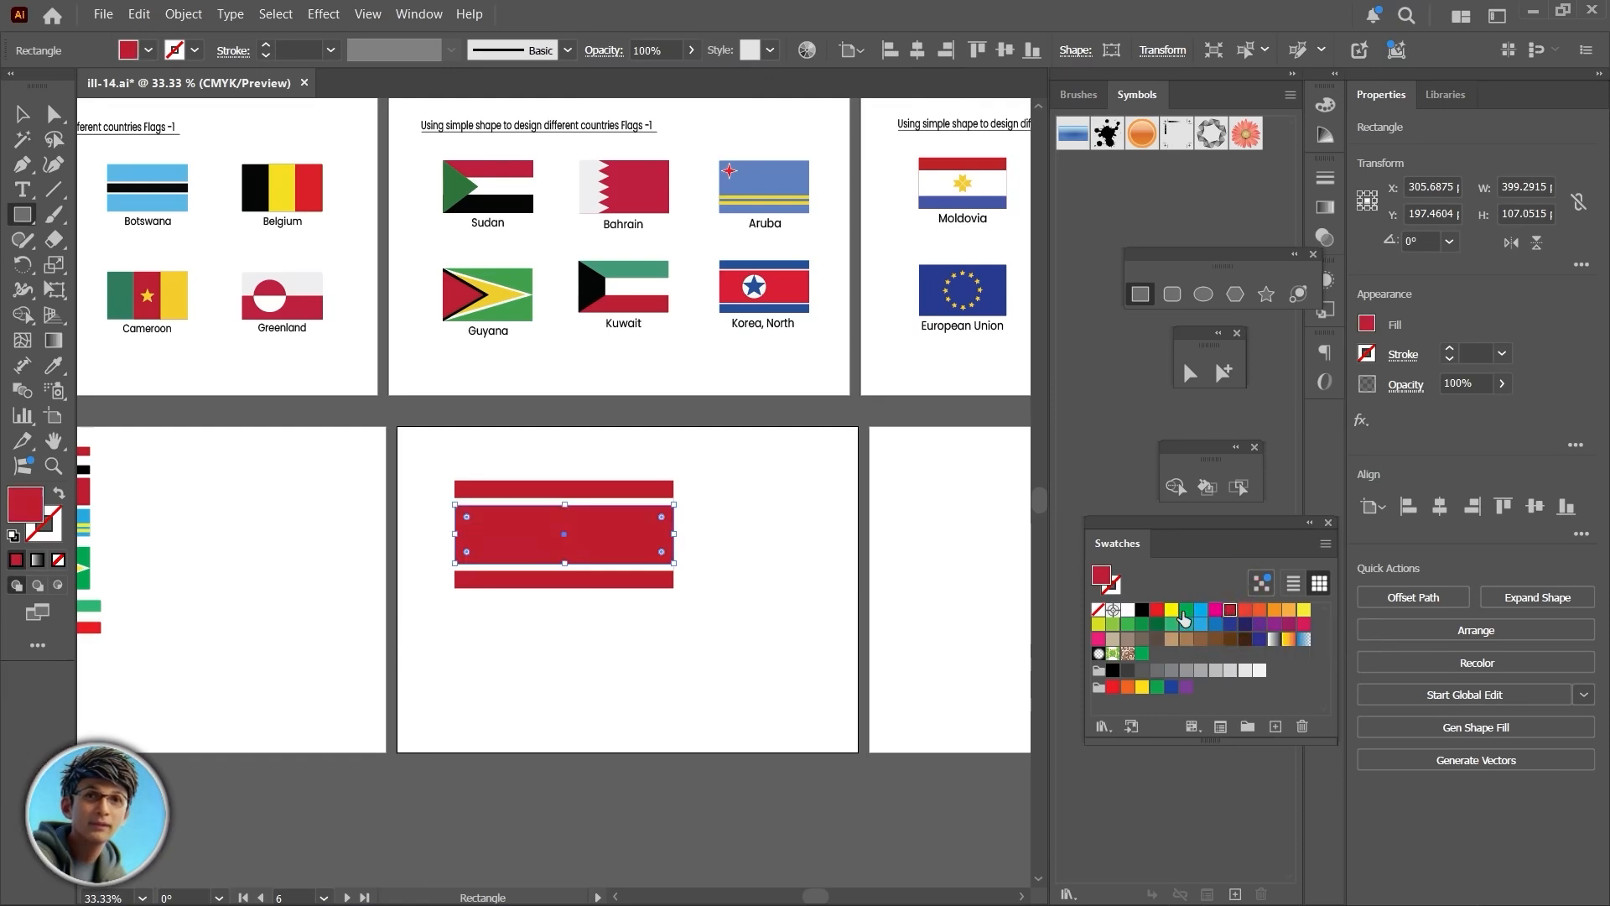
# Step: Fill the rearmost full-size rectangle with dark blue so it forms the flag's outer stripes
pyautogui.press('v')
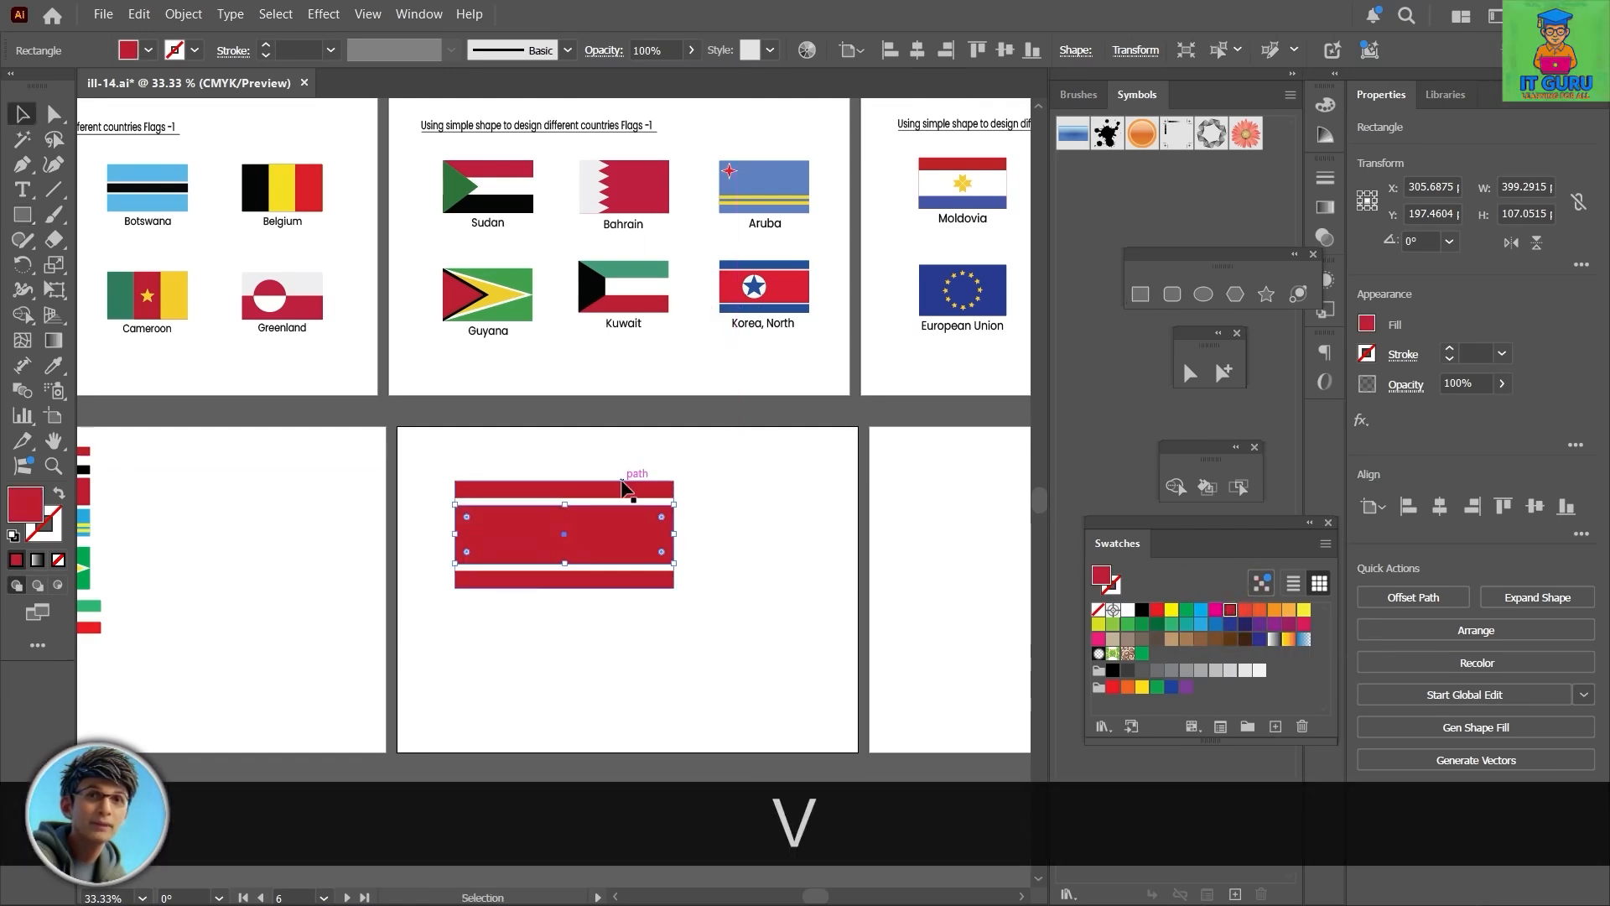
pyautogui.click(627, 493)
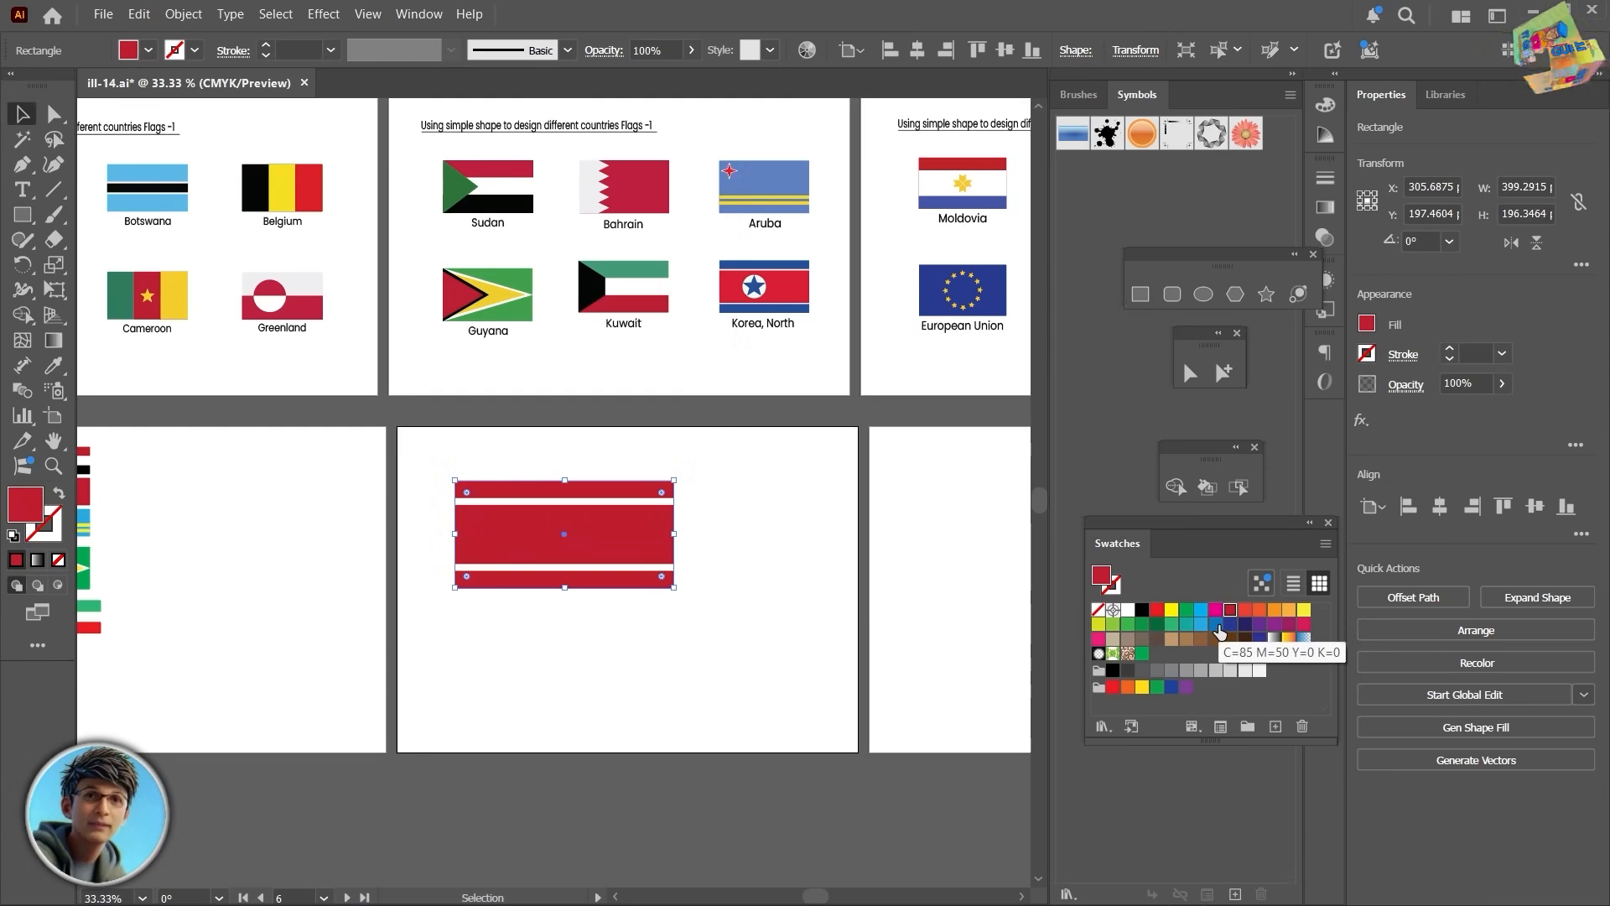
pyautogui.click(1230, 626)
pyautogui.click(948, 638)
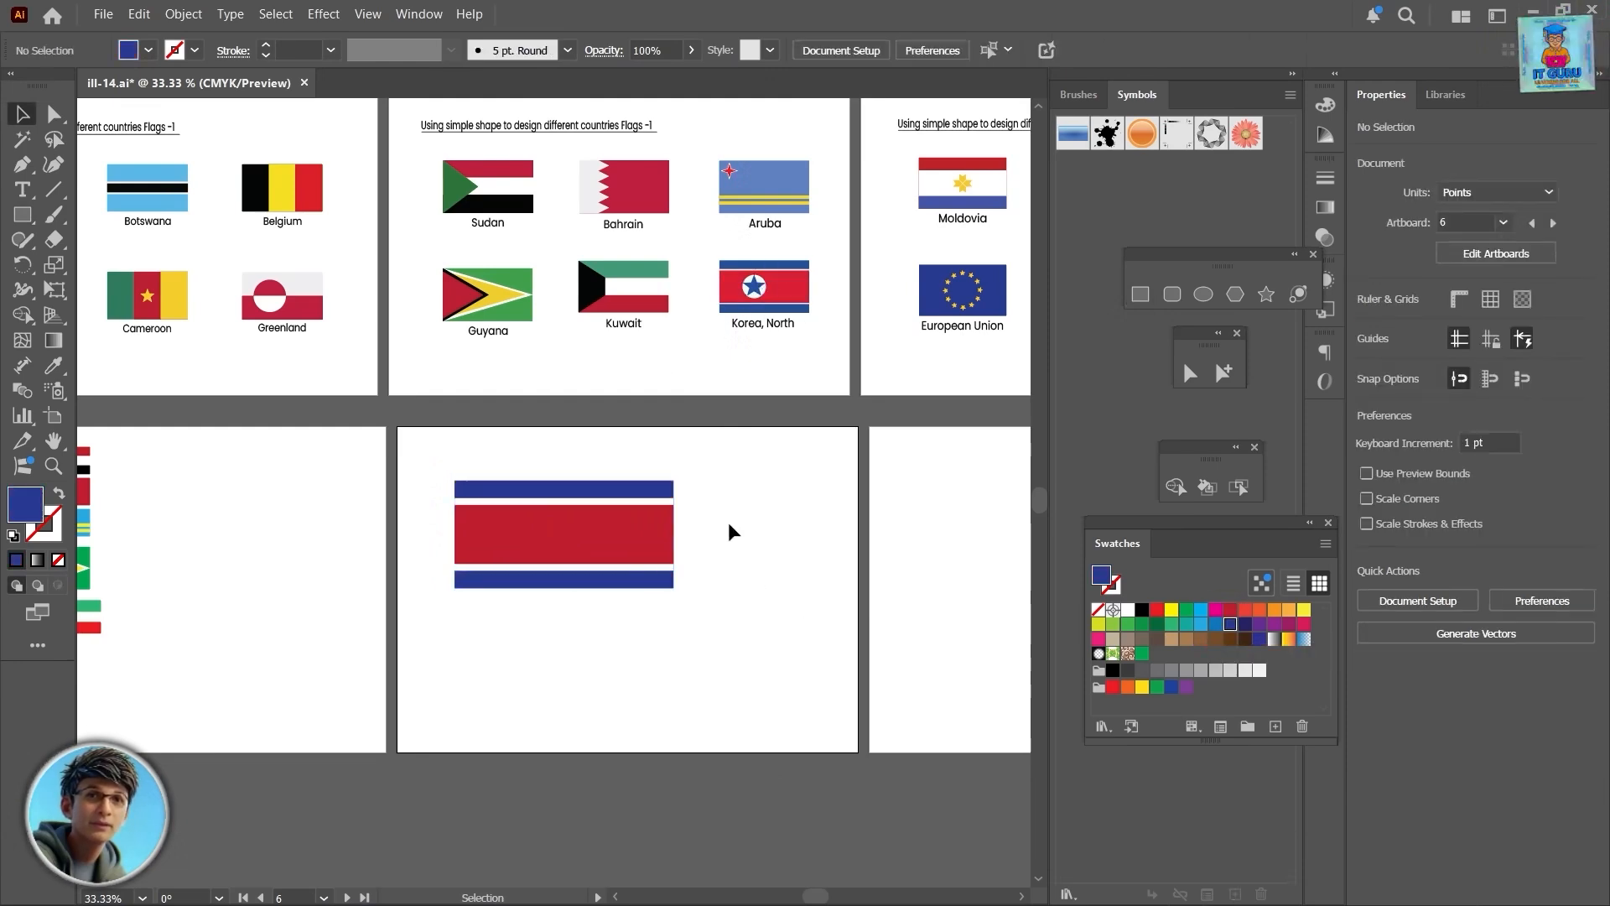
# Step: Draw a circle about 73 pt in diameter on the central red band and fill it with white
pyautogui.click(1202, 298)
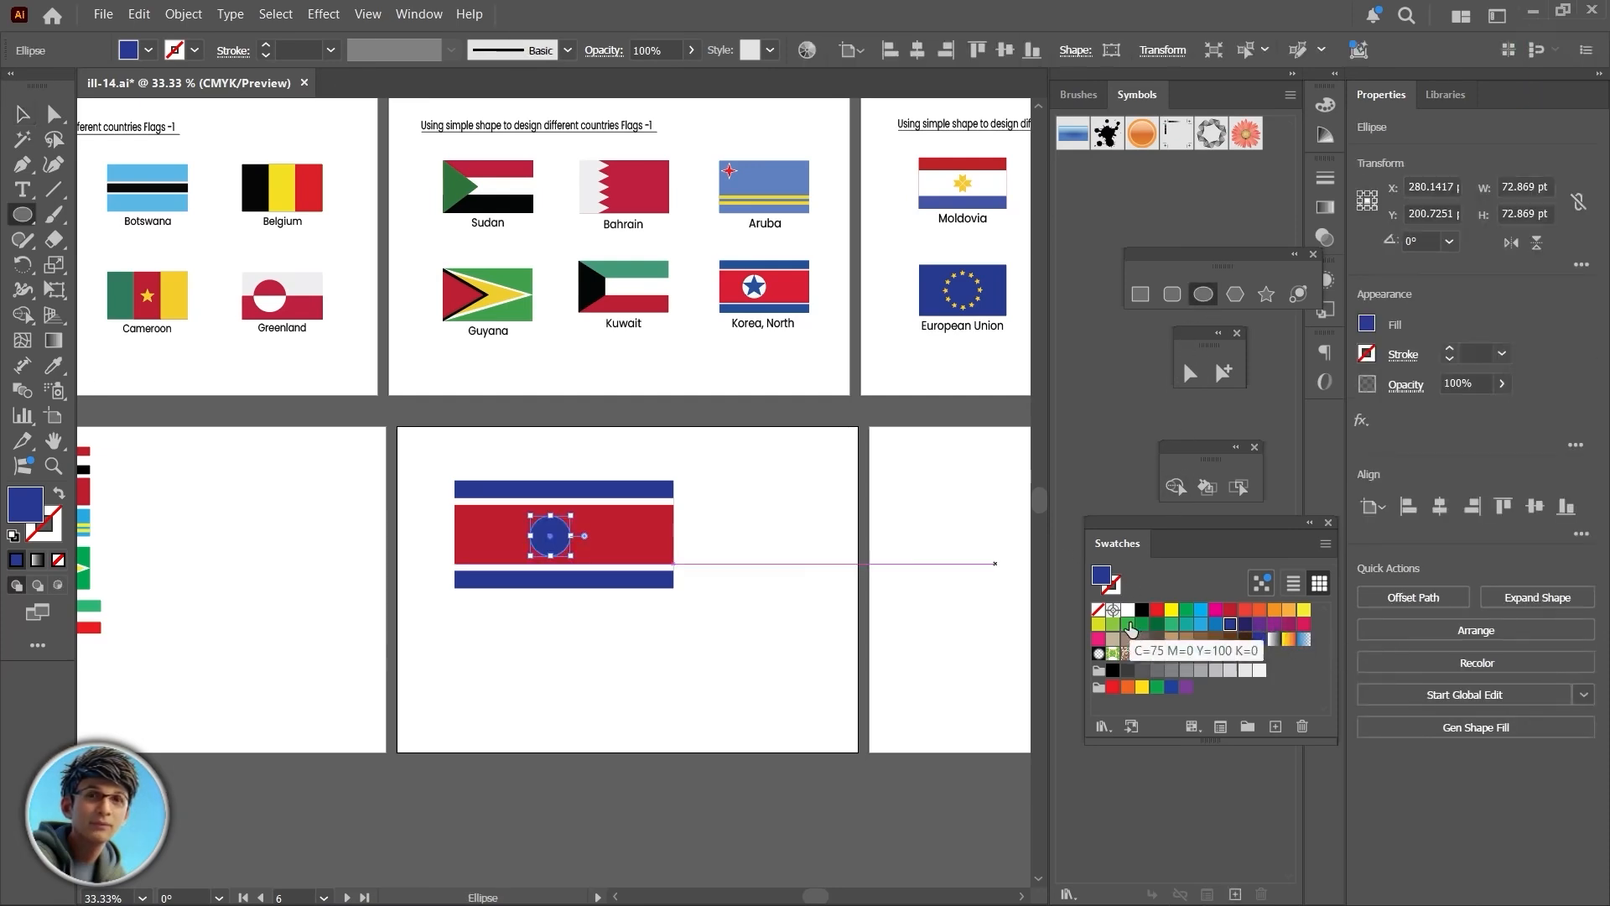
pyautogui.click(1128, 612)
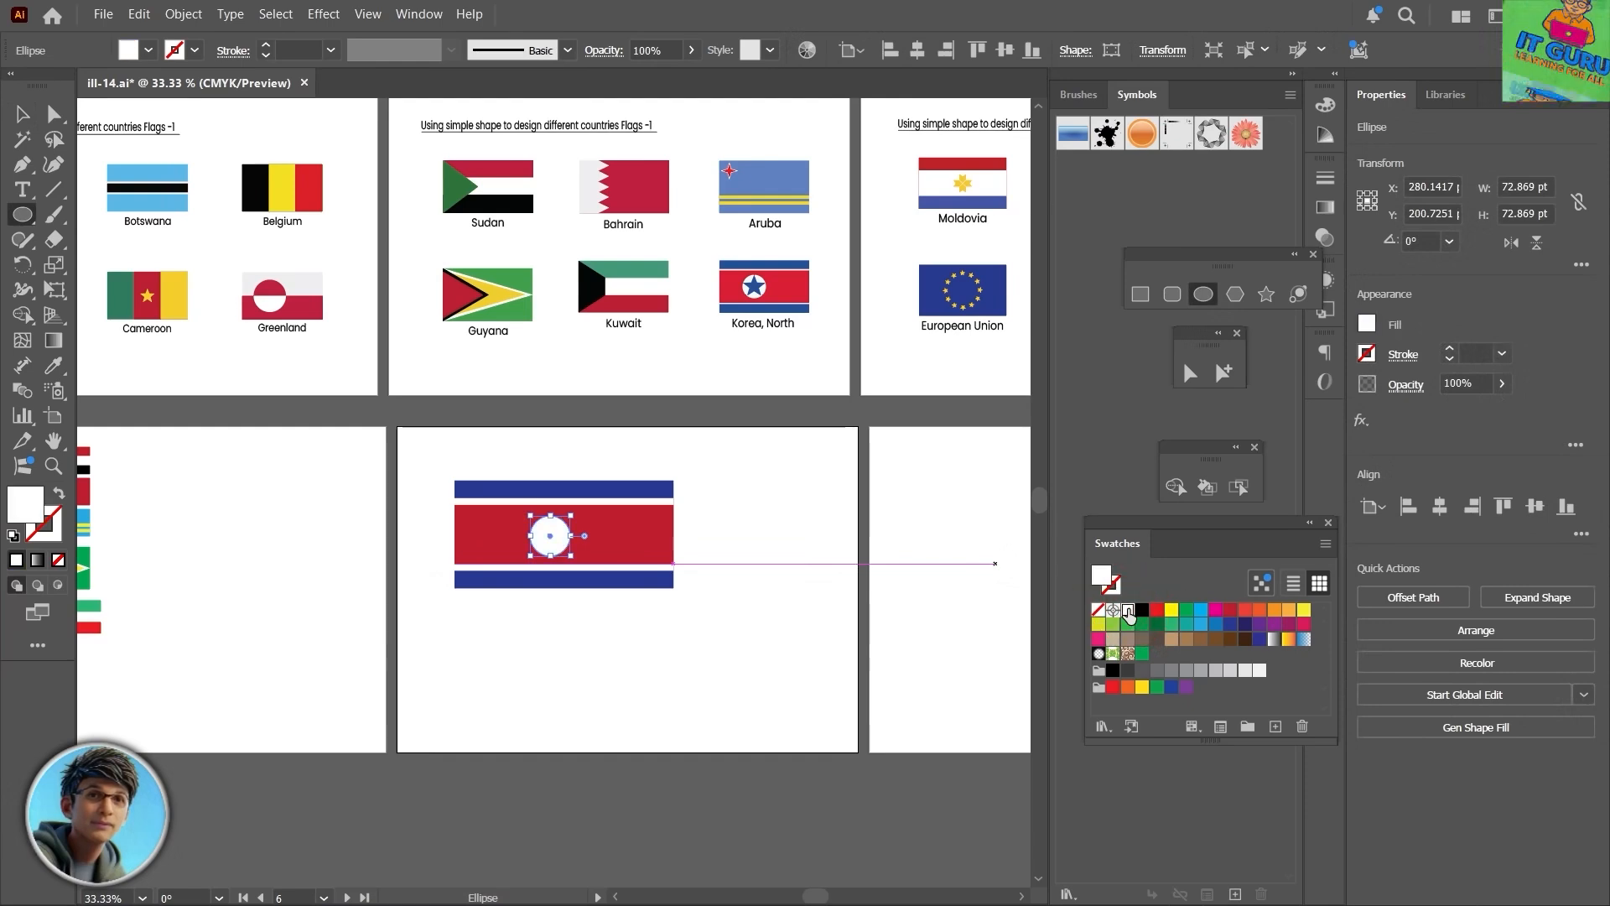
# Step: Create a five-pointed star with radii of 45.535 pt and 17.3928 pt in the empty area beside the flag
pyautogui.click(1267, 294)
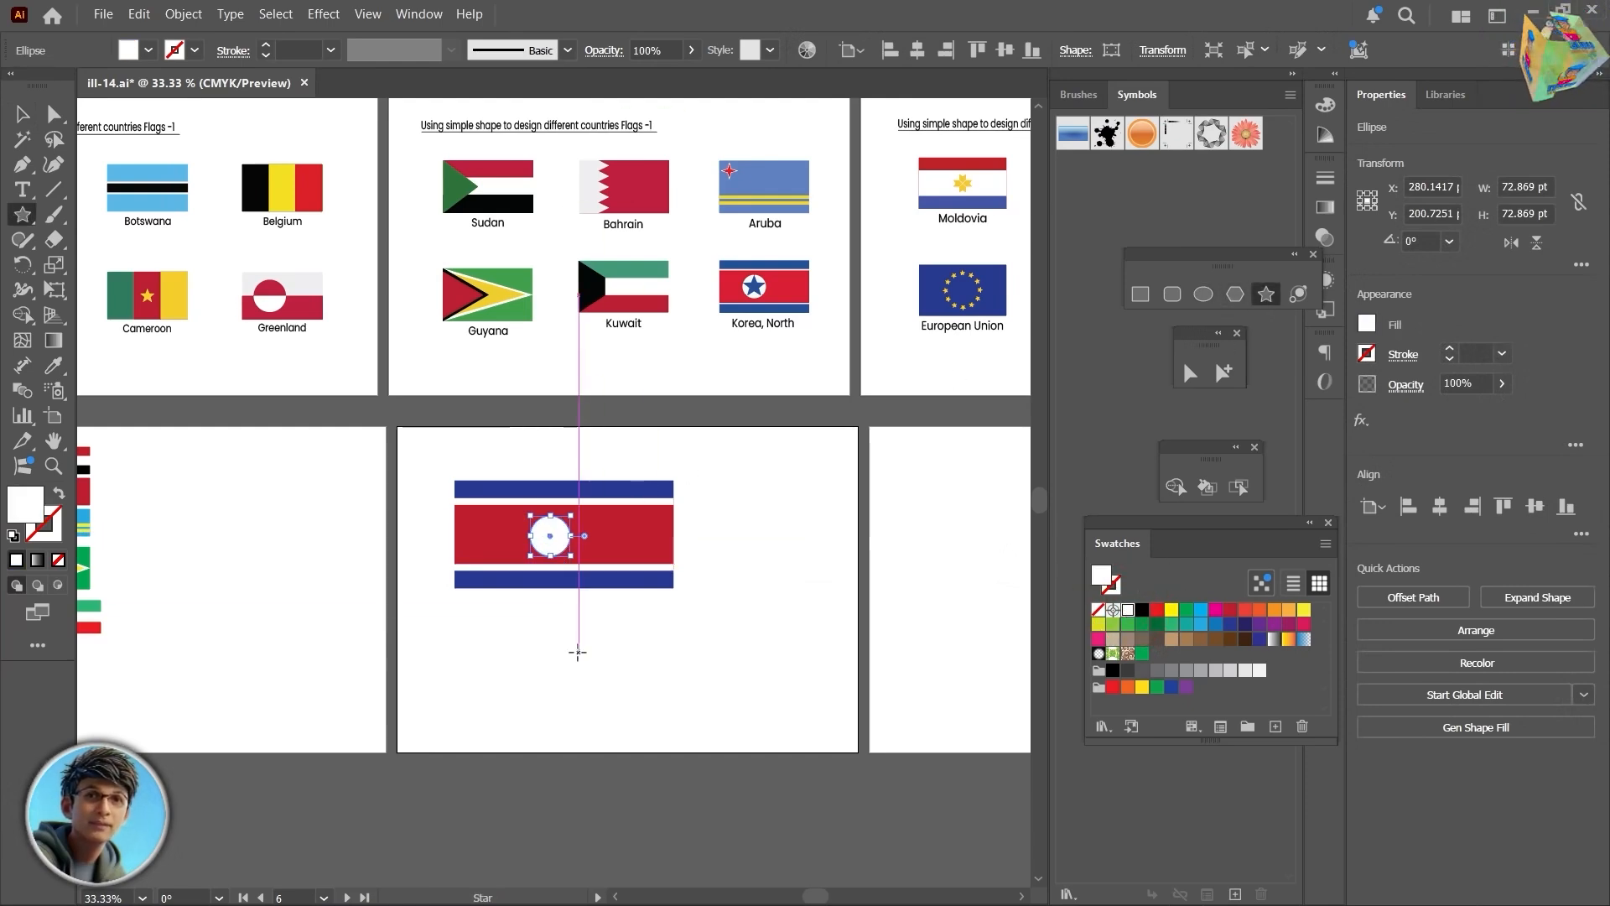
pyautogui.click(748, 619)
pyautogui.click(772, 477)
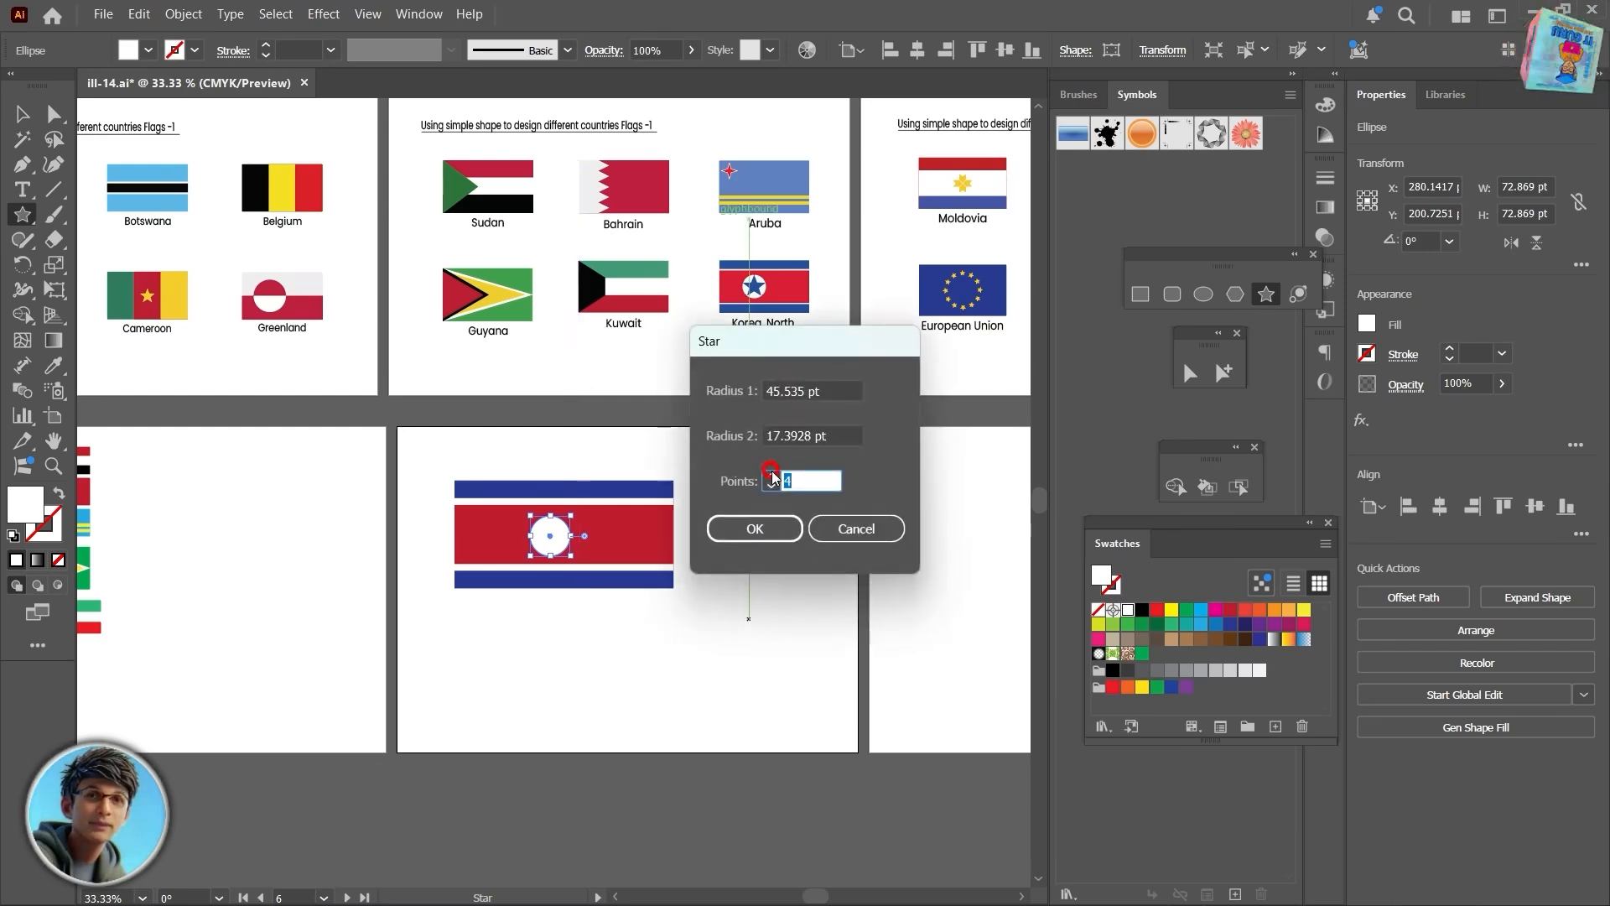
pyautogui.click(772, 476)
pyautogui.click(755, 528)
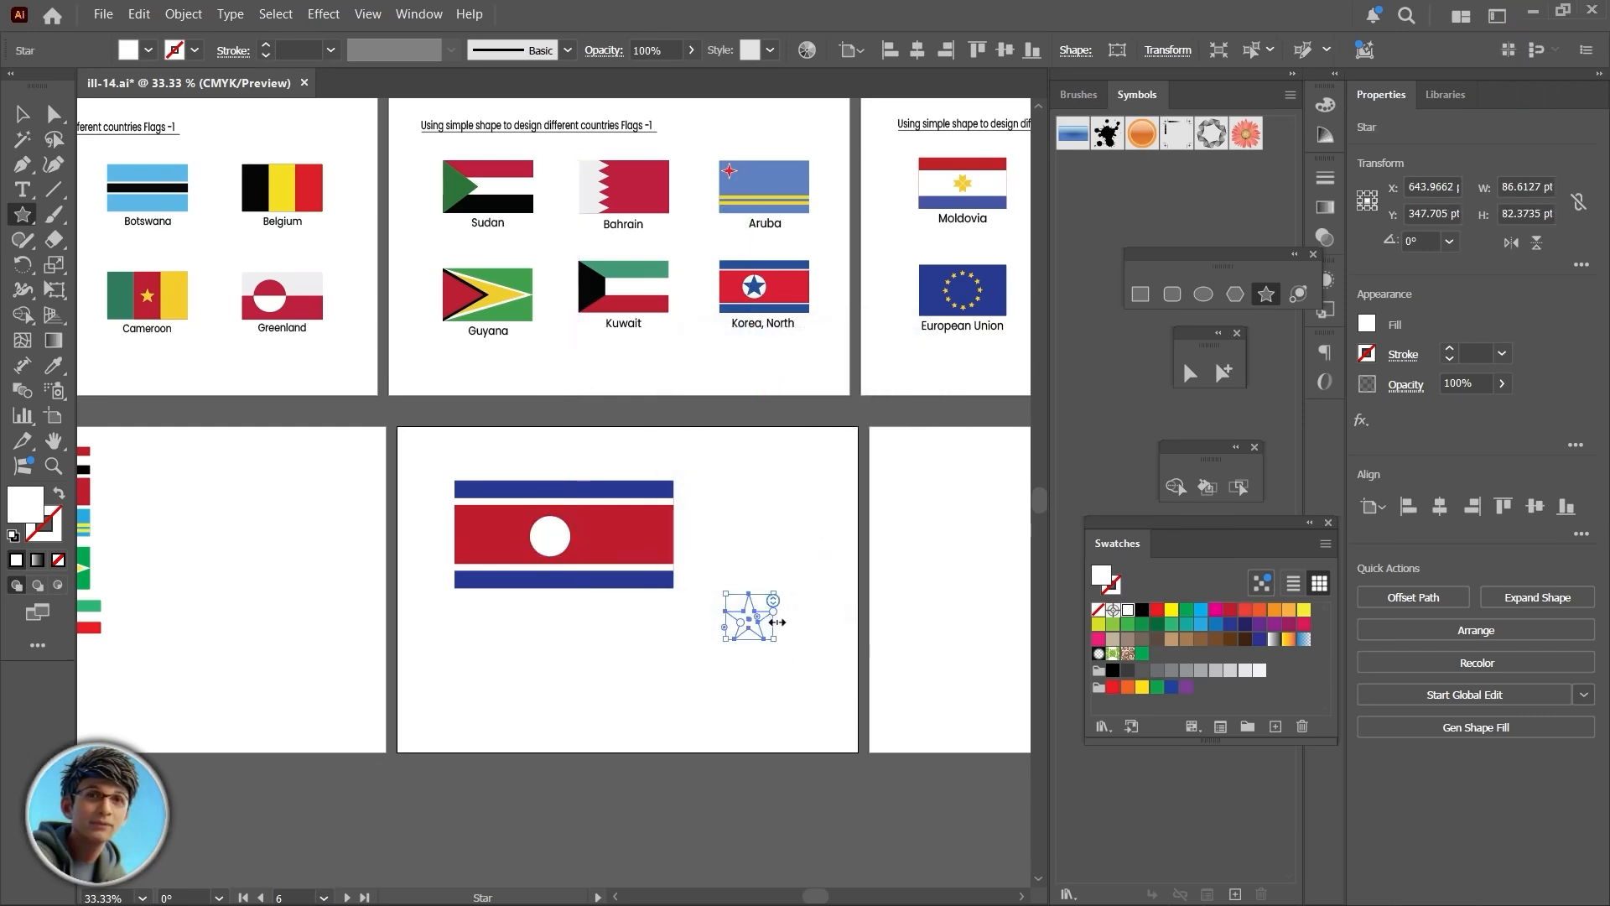
# Step: Fill the star with dark blue, scale it down to about 66 pt wide and centre it on the flag's white circle
pyautogui.click(1229, 624)
pyautogui.moveTo(777, 643); pyautogui.dragTo(764, 631)
pyautogui.moveTo(746, 614); pyautogui.dragTo(552, 538)
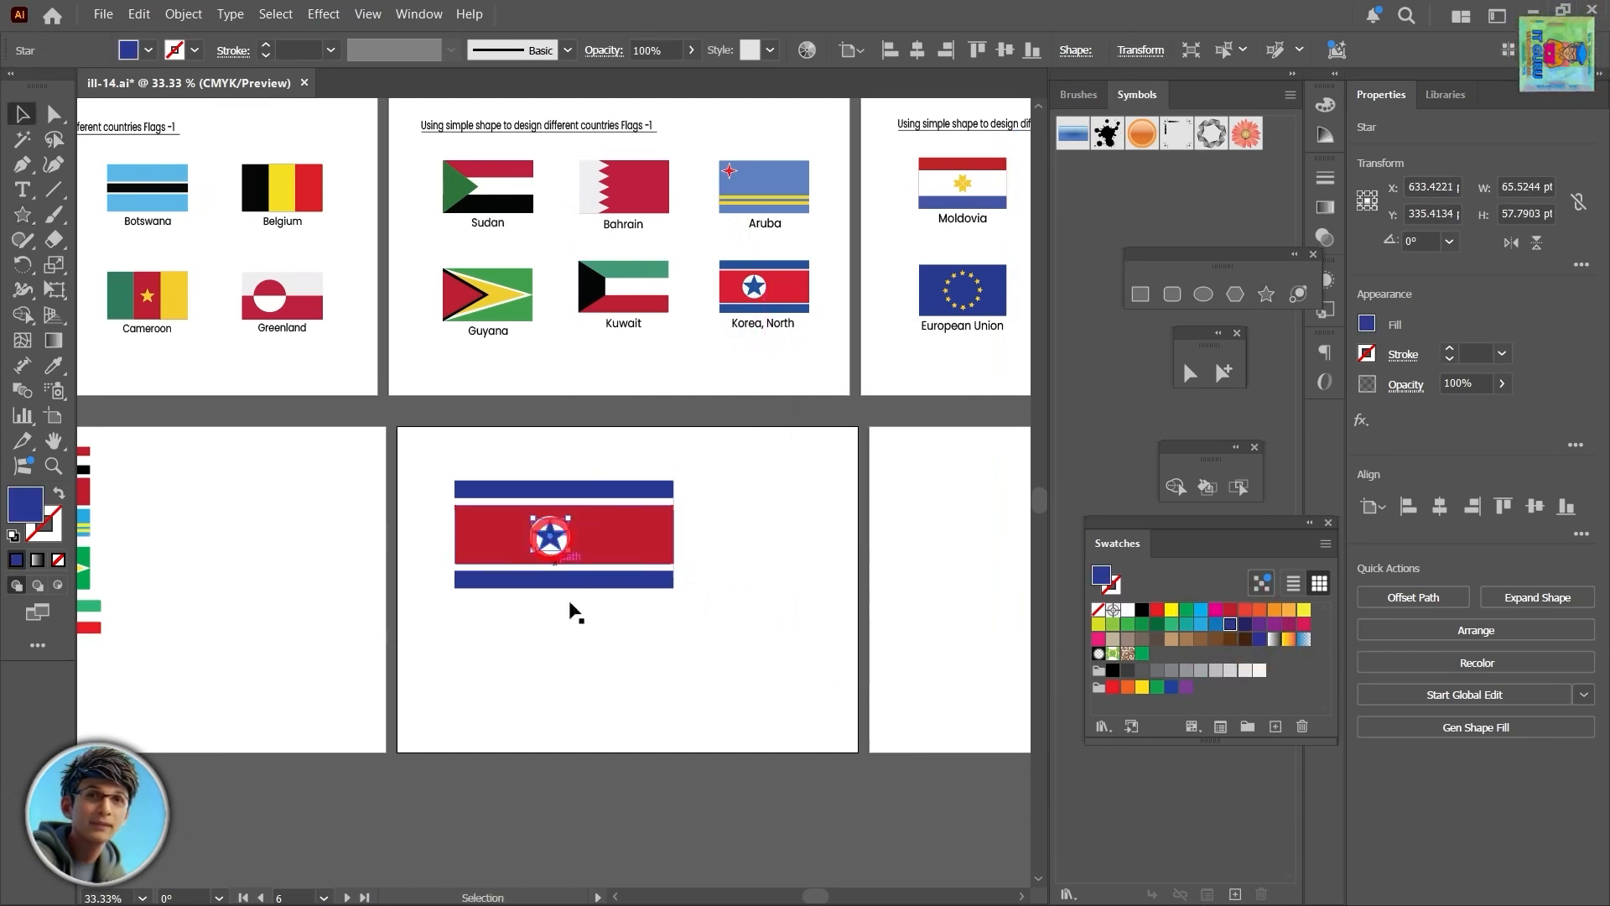
pyautogui.click(604, 678)
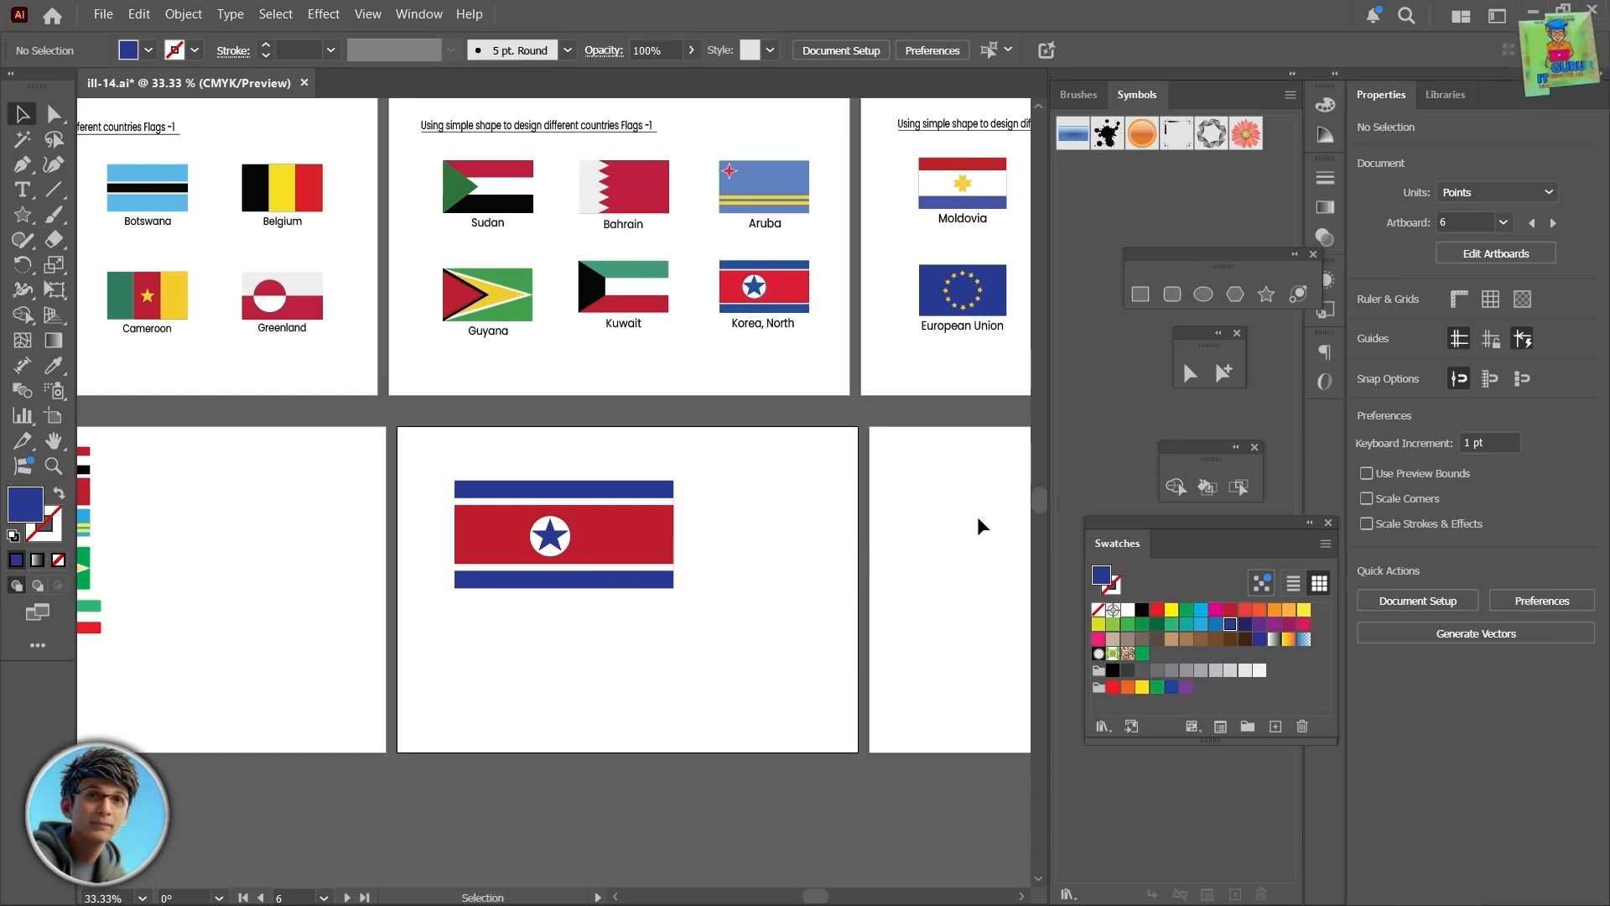
# Step: Scale the whole North Korea flag down to about 150 by 74 pt and place it in the artboard's upper-left corner
pyautogui.moveTo(974, 514); pyautogui.dragTo(684, 571)
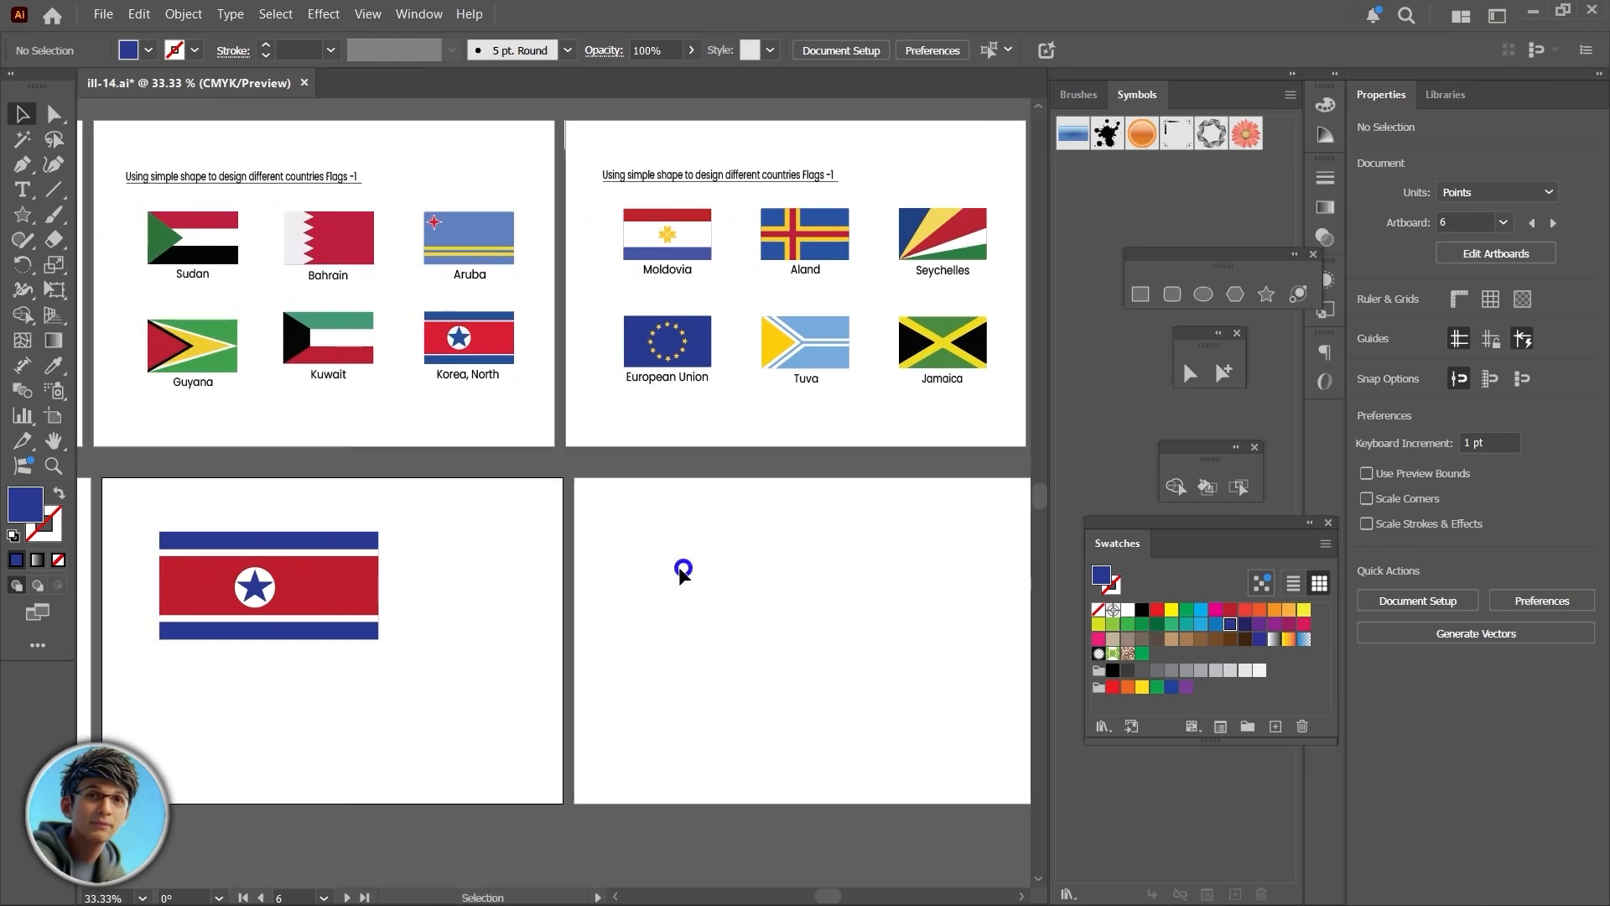
pyautogui.moveTo(400, 559); pyautogui.dragTo(133, 669)
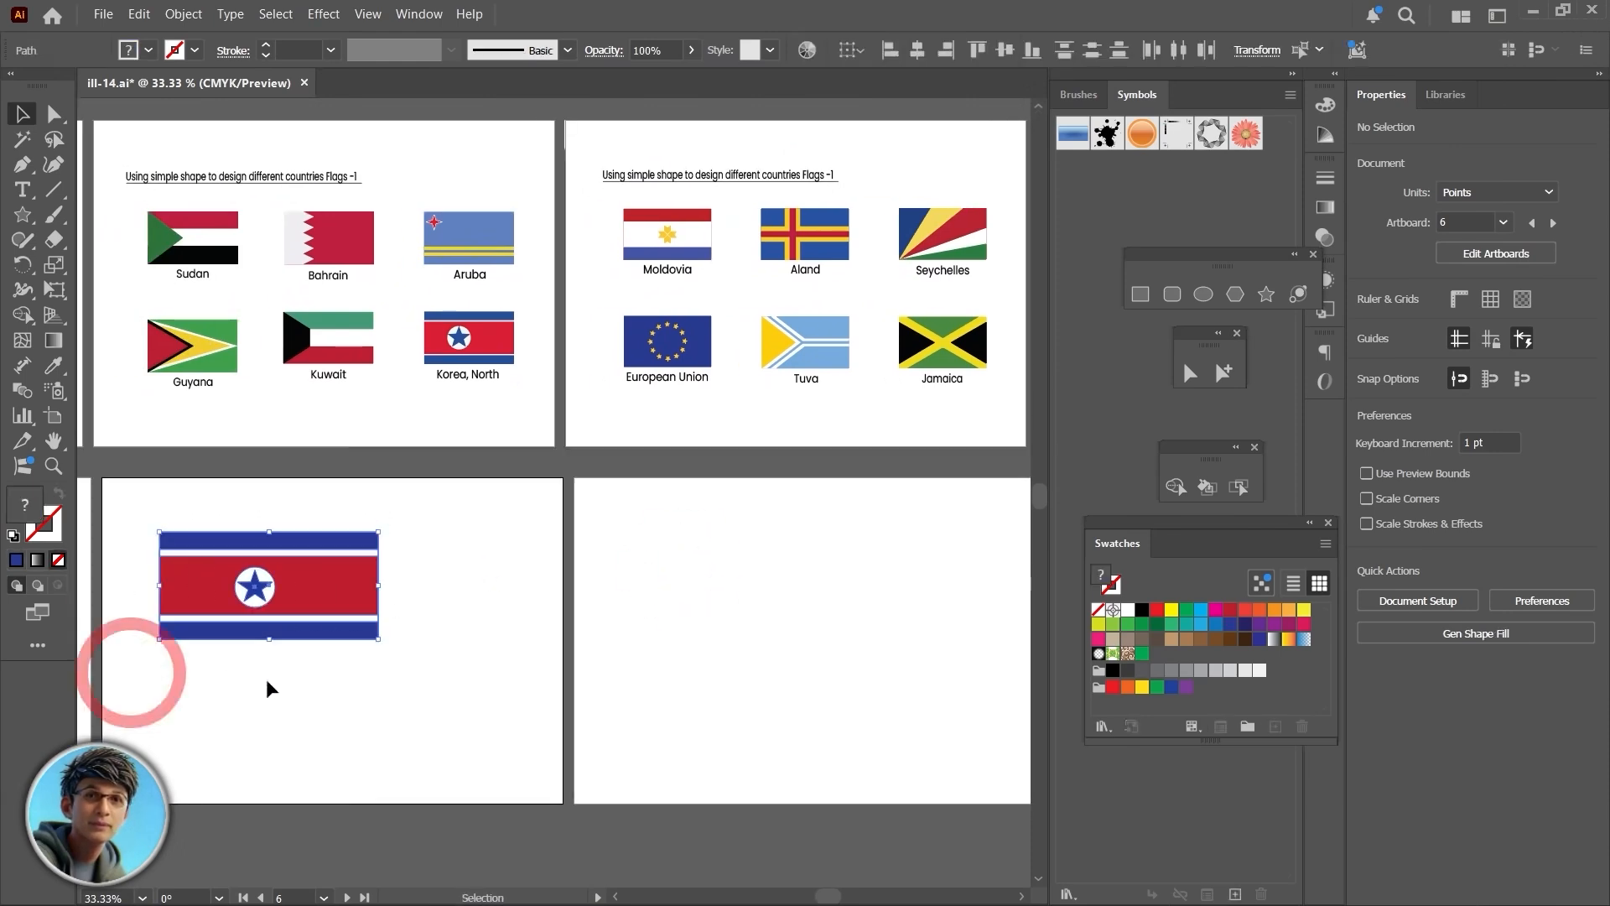
pyautogui.hotkey('shift', 'alt')
pyautogui.moveTo(379, 639); pyautogui.dragTo(191, 540)
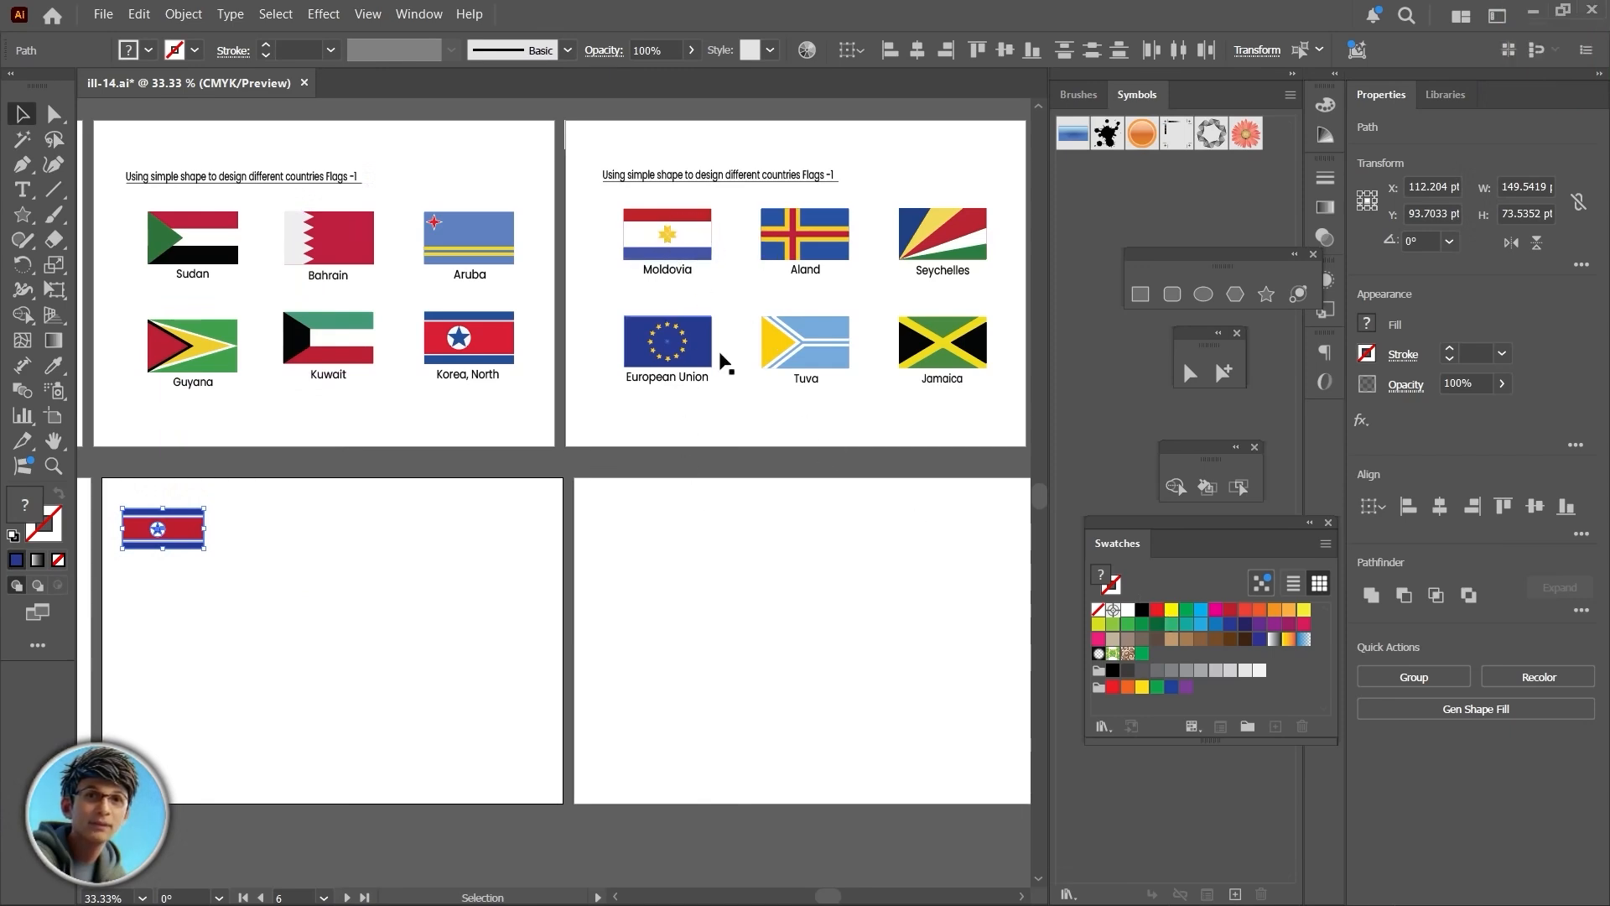
# Step: Draw a rectangle about 357 by 187 pt on the empty artboard beneath the Moldovia sample and fill it with white
pyautogui.click(1140, 293)
pyautogui.moveTo(624, 522); pyautogui.dragTo(819, 623)
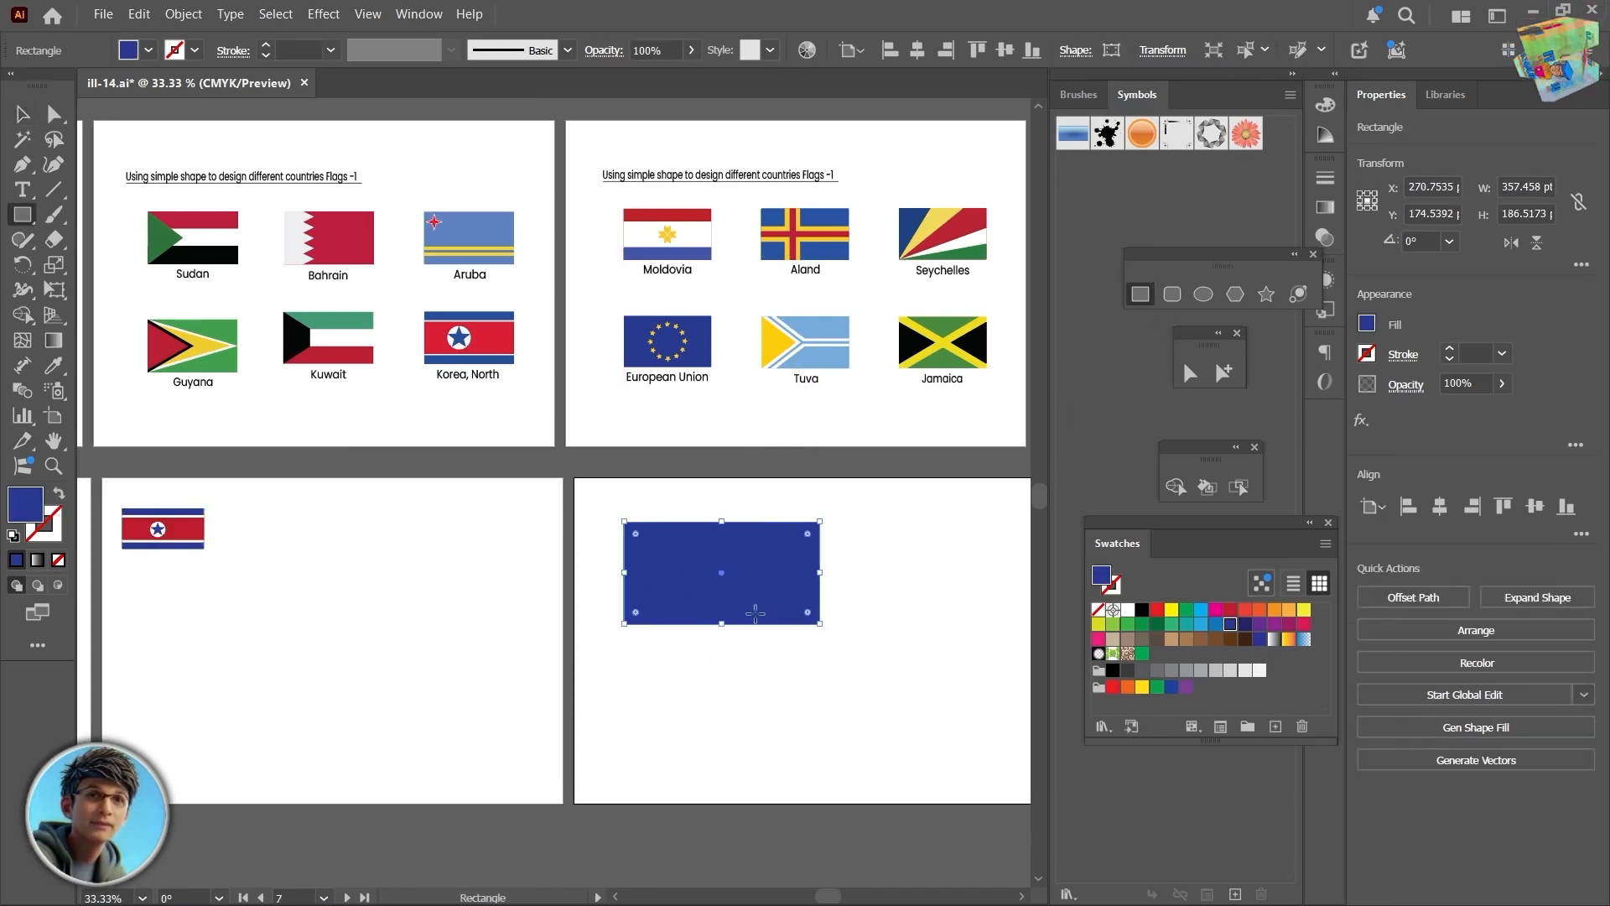
pyautogui.click(1128, 609)
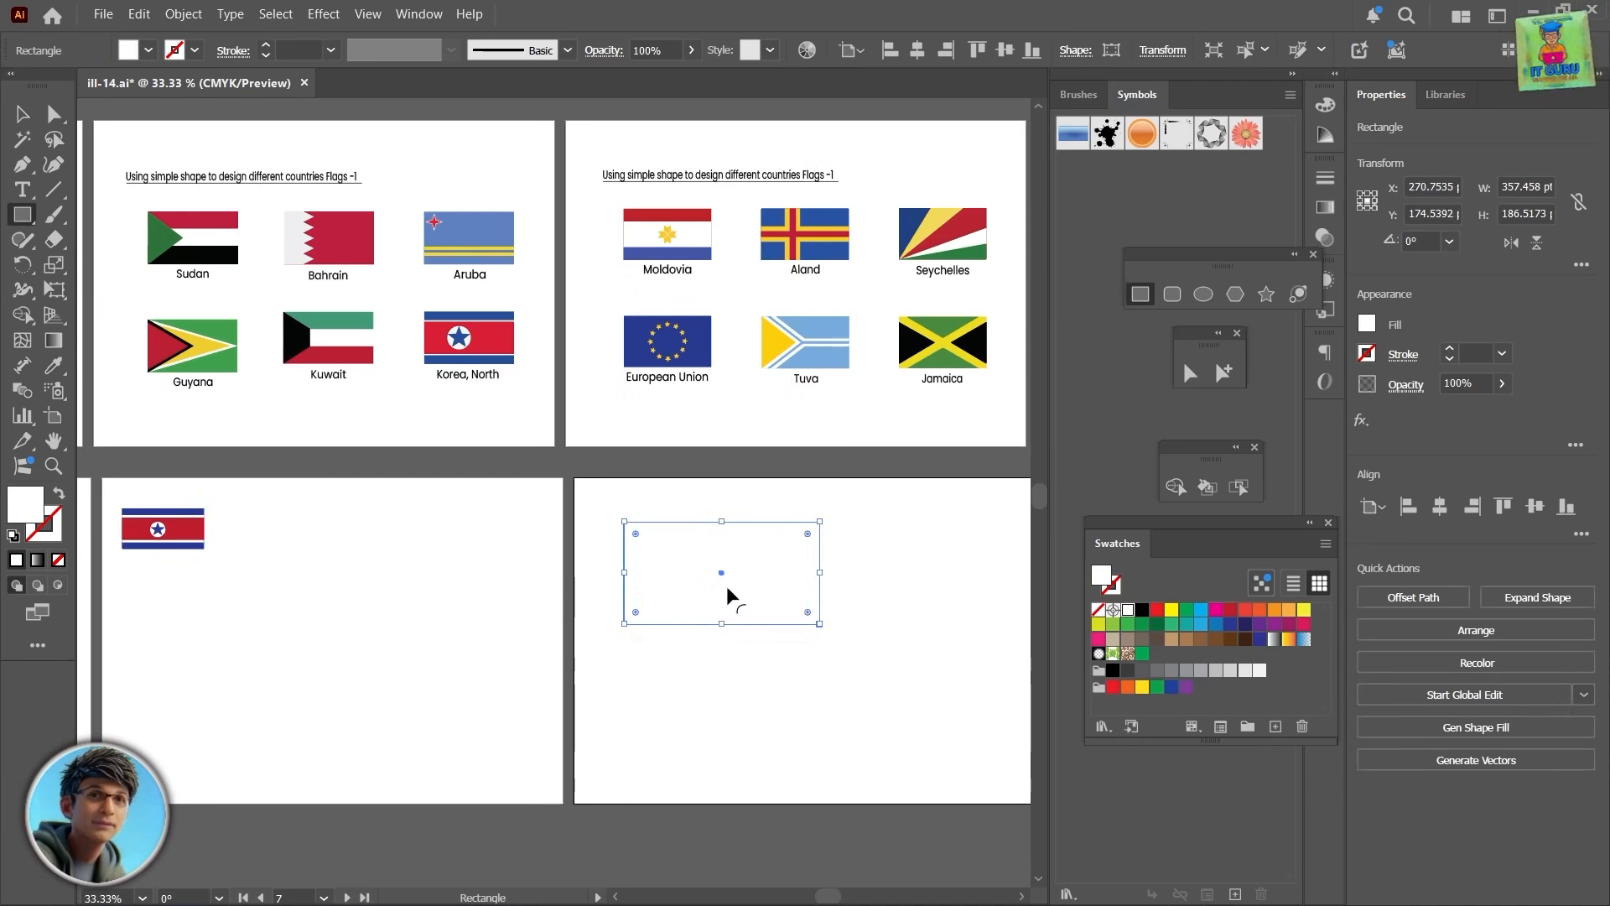
# Step: Duplicate the white rectangle in place as a dark blue bottom stripe about 51 pt high, and put a dark red copy of the stripe above it
pyautogui.hotkey('ctrl', 'c')
pyautogui.hotkey('ctrl', 'f')
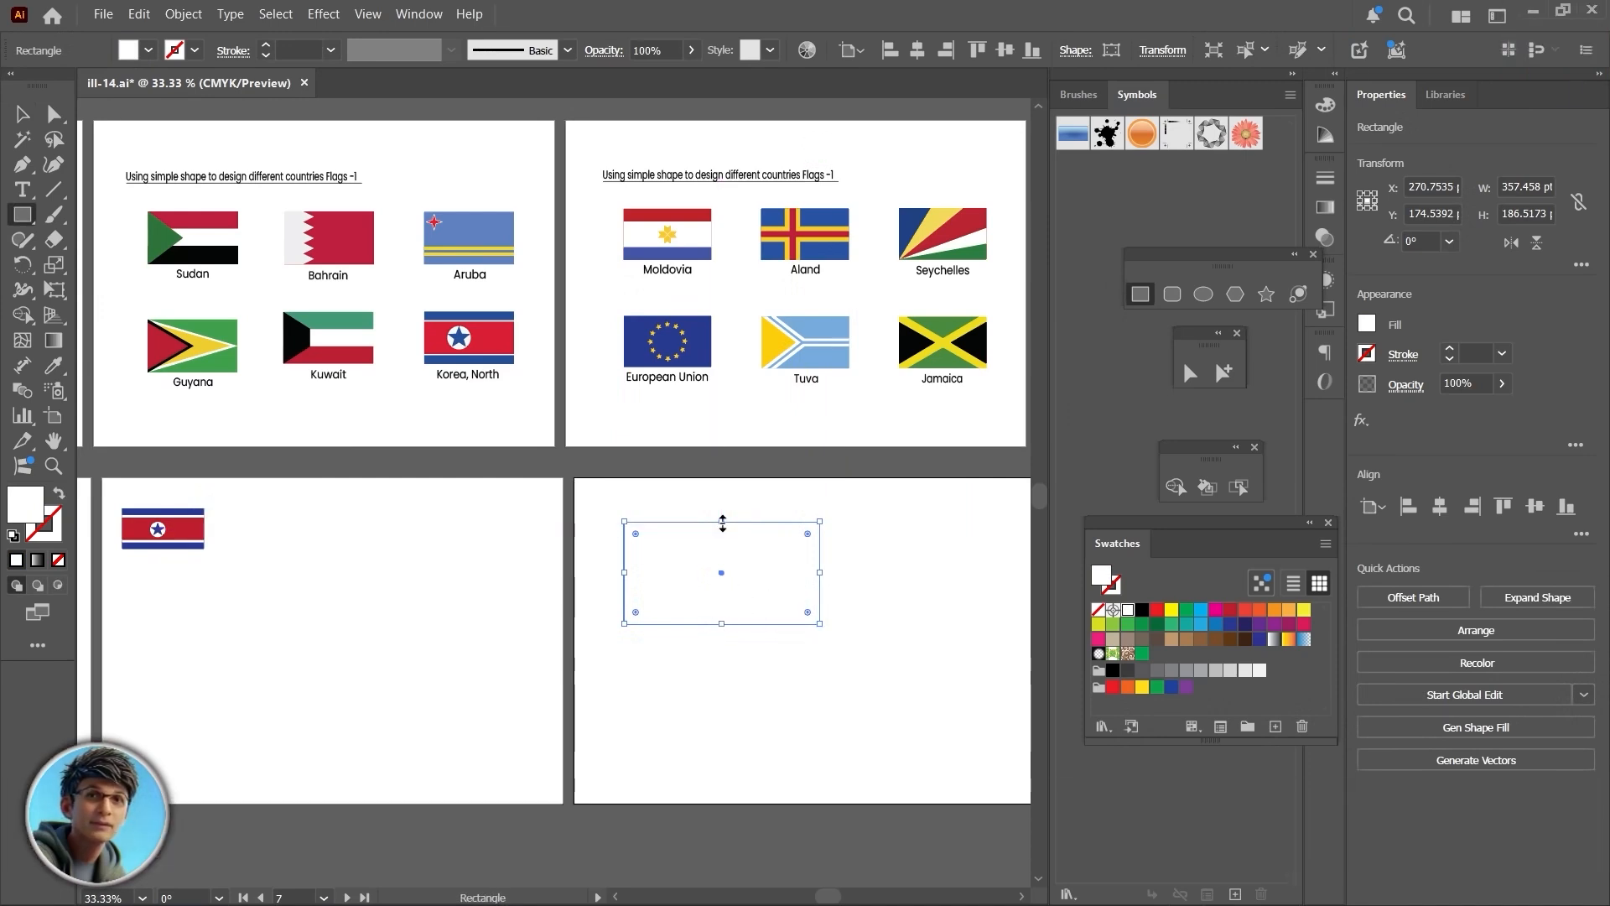
pyautogui.moveTo(722, 522); pyautogui.dragTo(728, 598)
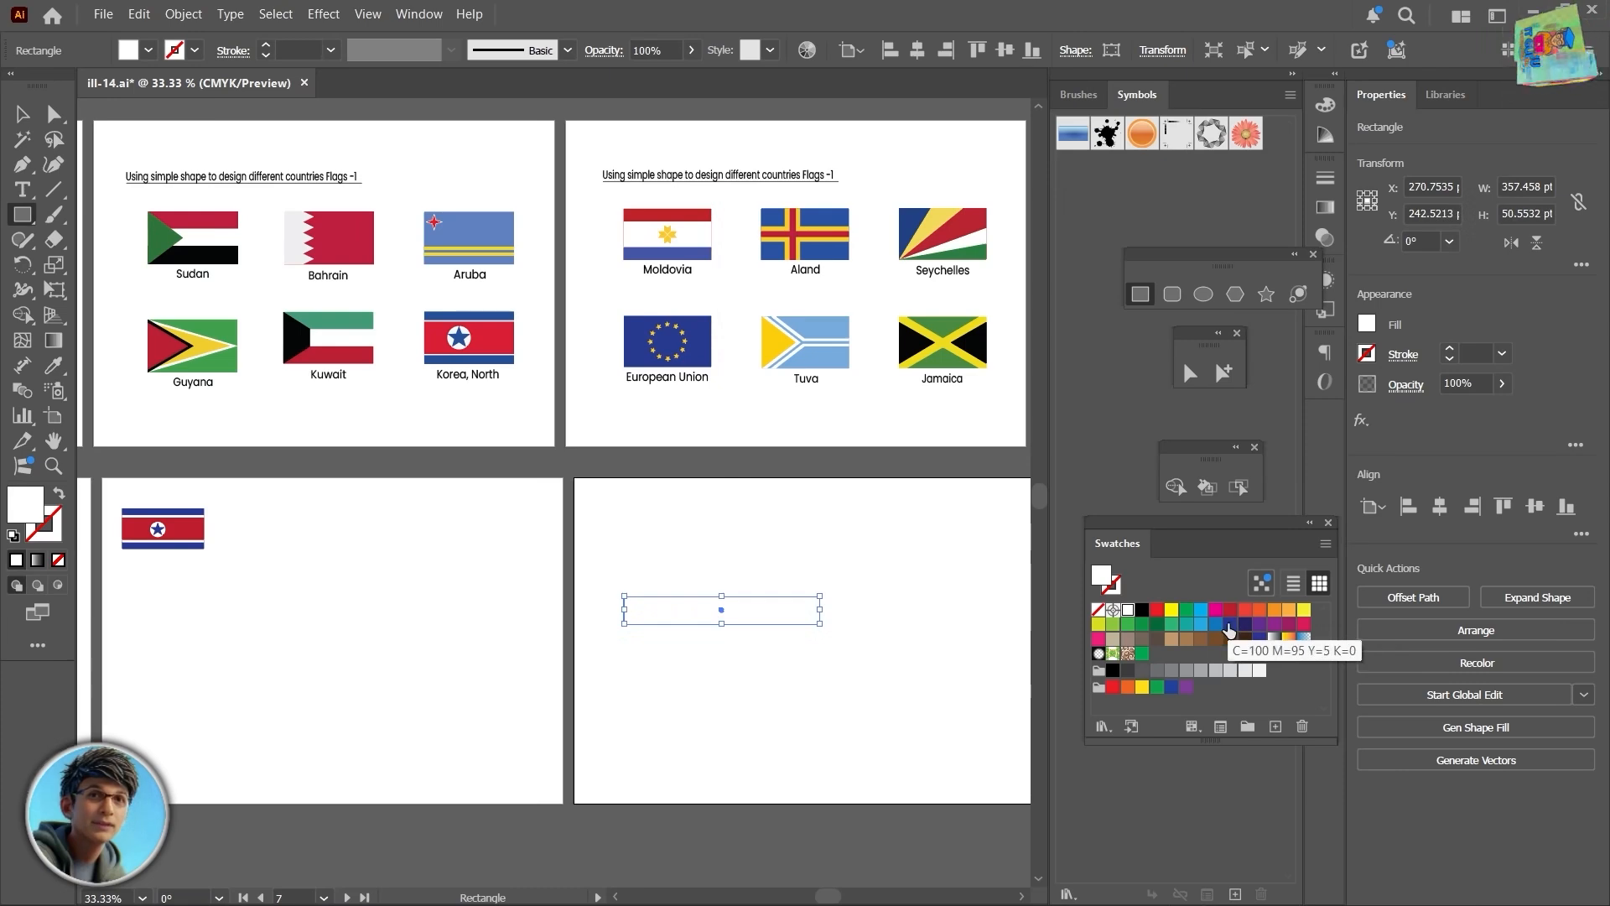
pyautogui.click(1230, 624)
pyautogui.moveTo(707, 602); pyautogui.dragTo(723, 544)
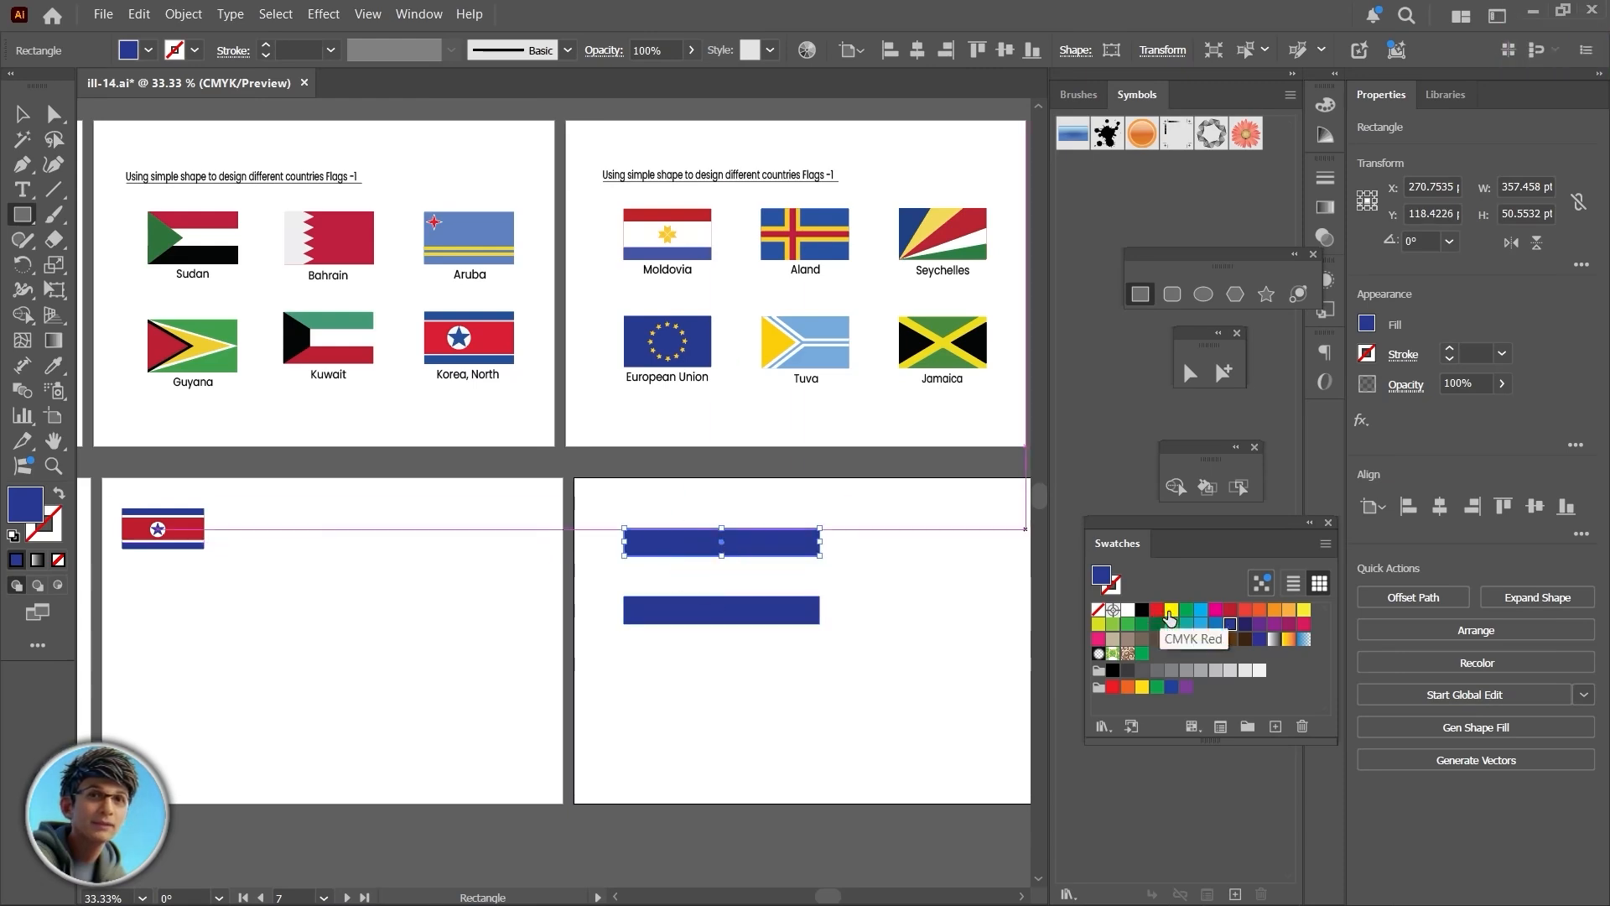
pyautogui.click(1229, 611)
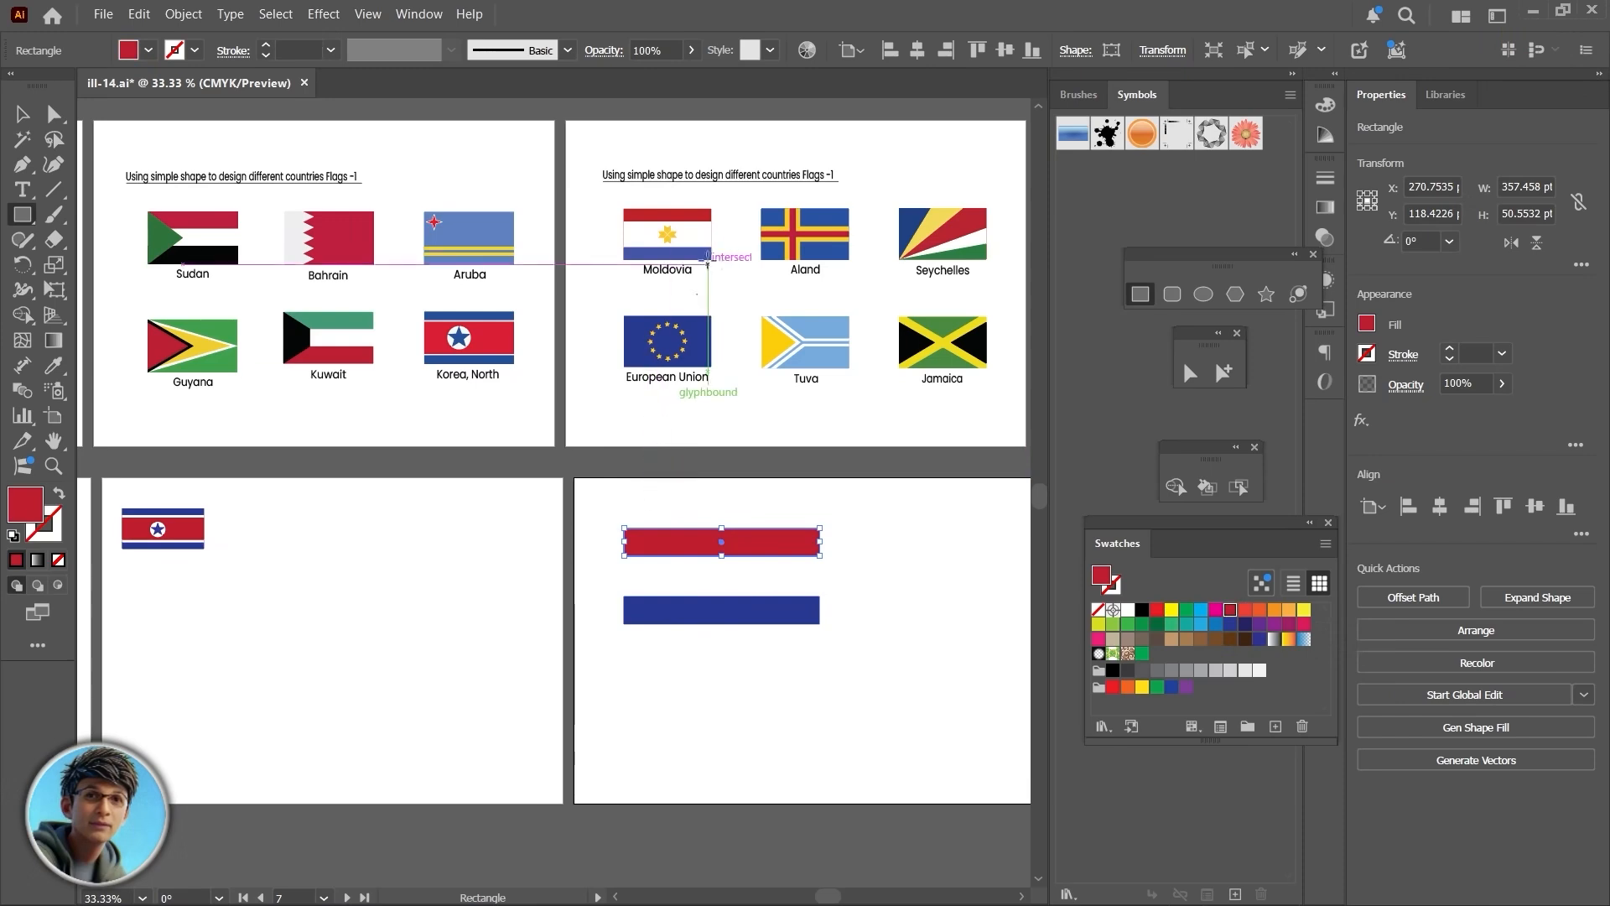
# Step: Create a six-sided polygon with a 50 pt radius beside the stripes for the Moldovia emblem
pyautogui.scroll(6, 667, 242)
pyautogui.moveTo(773, 209); pyautogui.dragTo(743, 331)
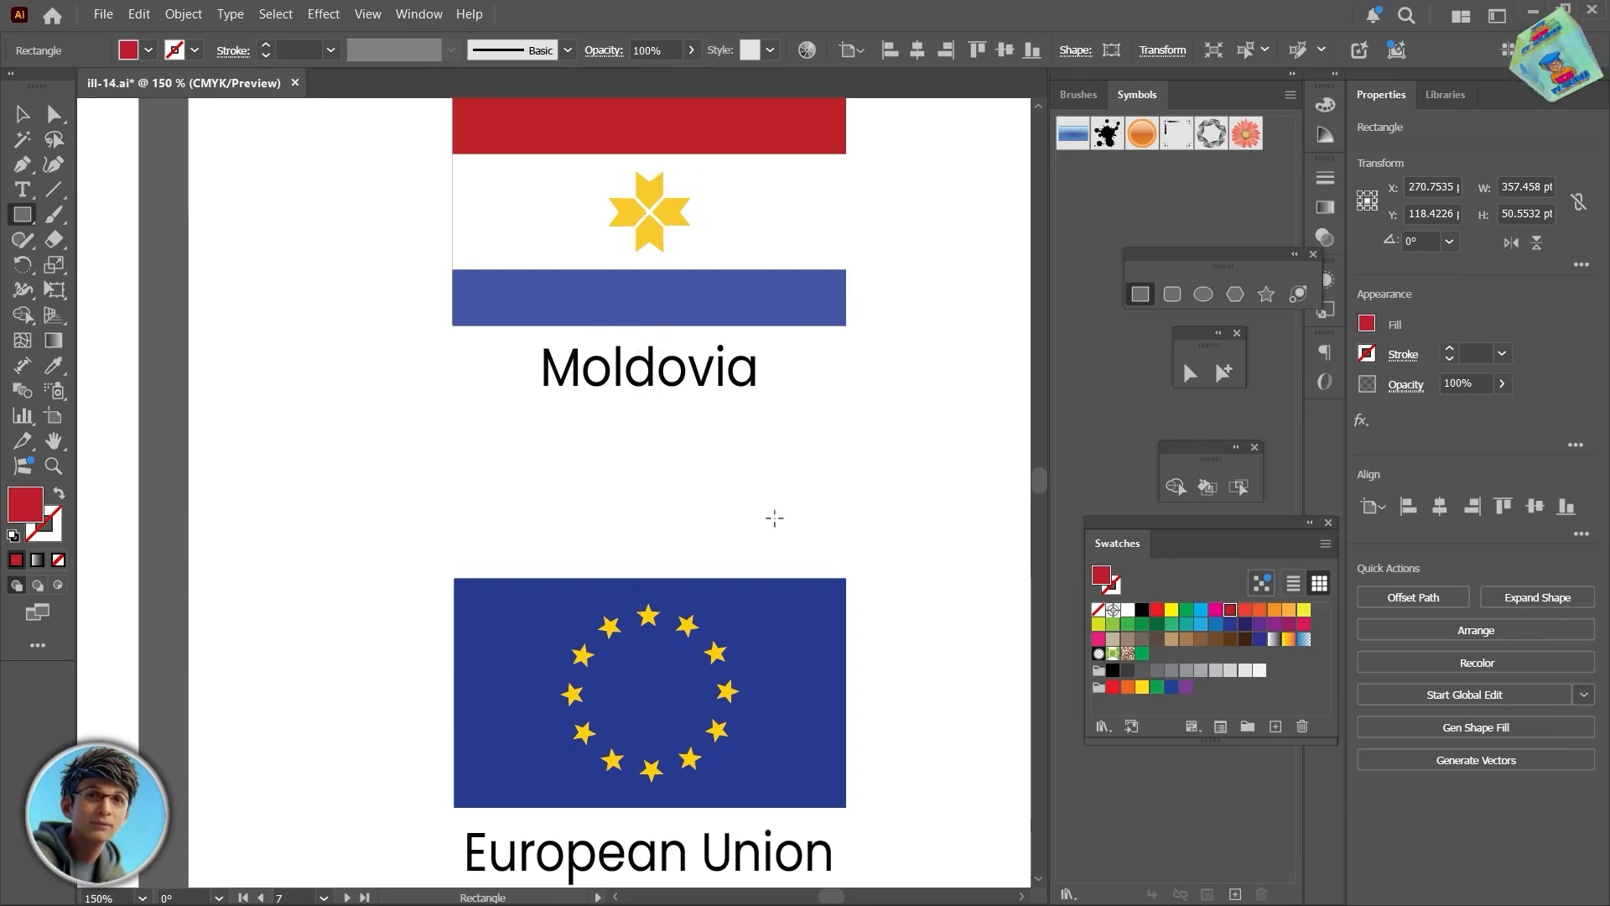
pyautogui.scroll(-5, 773, 518)
pyautogui.scroll(-2, 775, 518)
pyautogui.moveTo(882, 694); pyautogui.dragTo(773, 460)
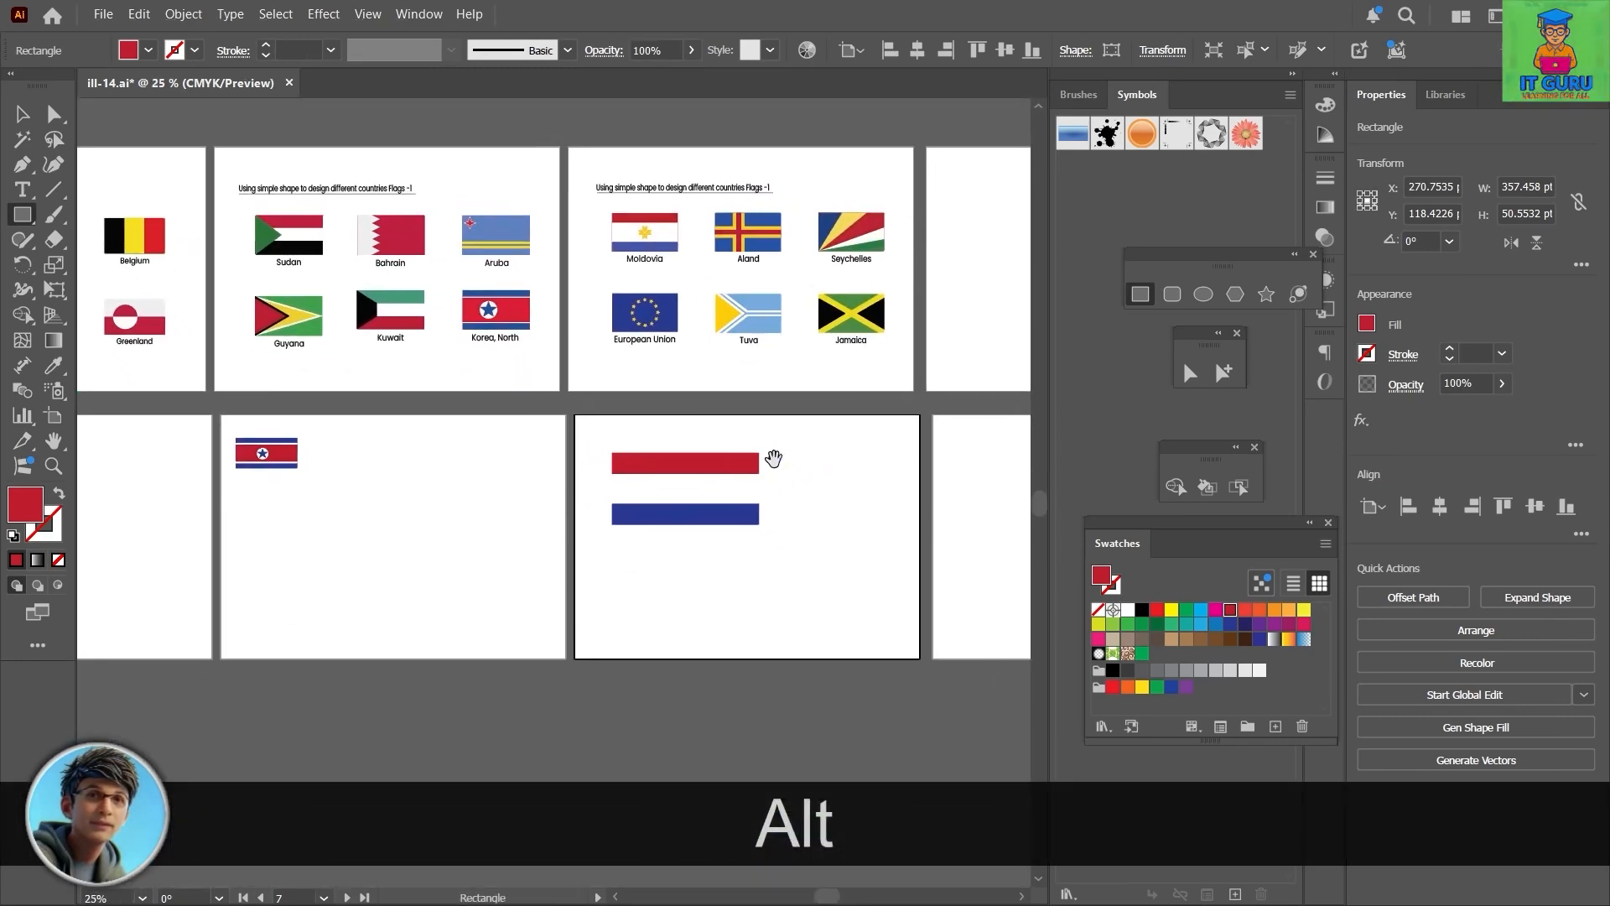
pyautogui.scroll(3, 754, 490)
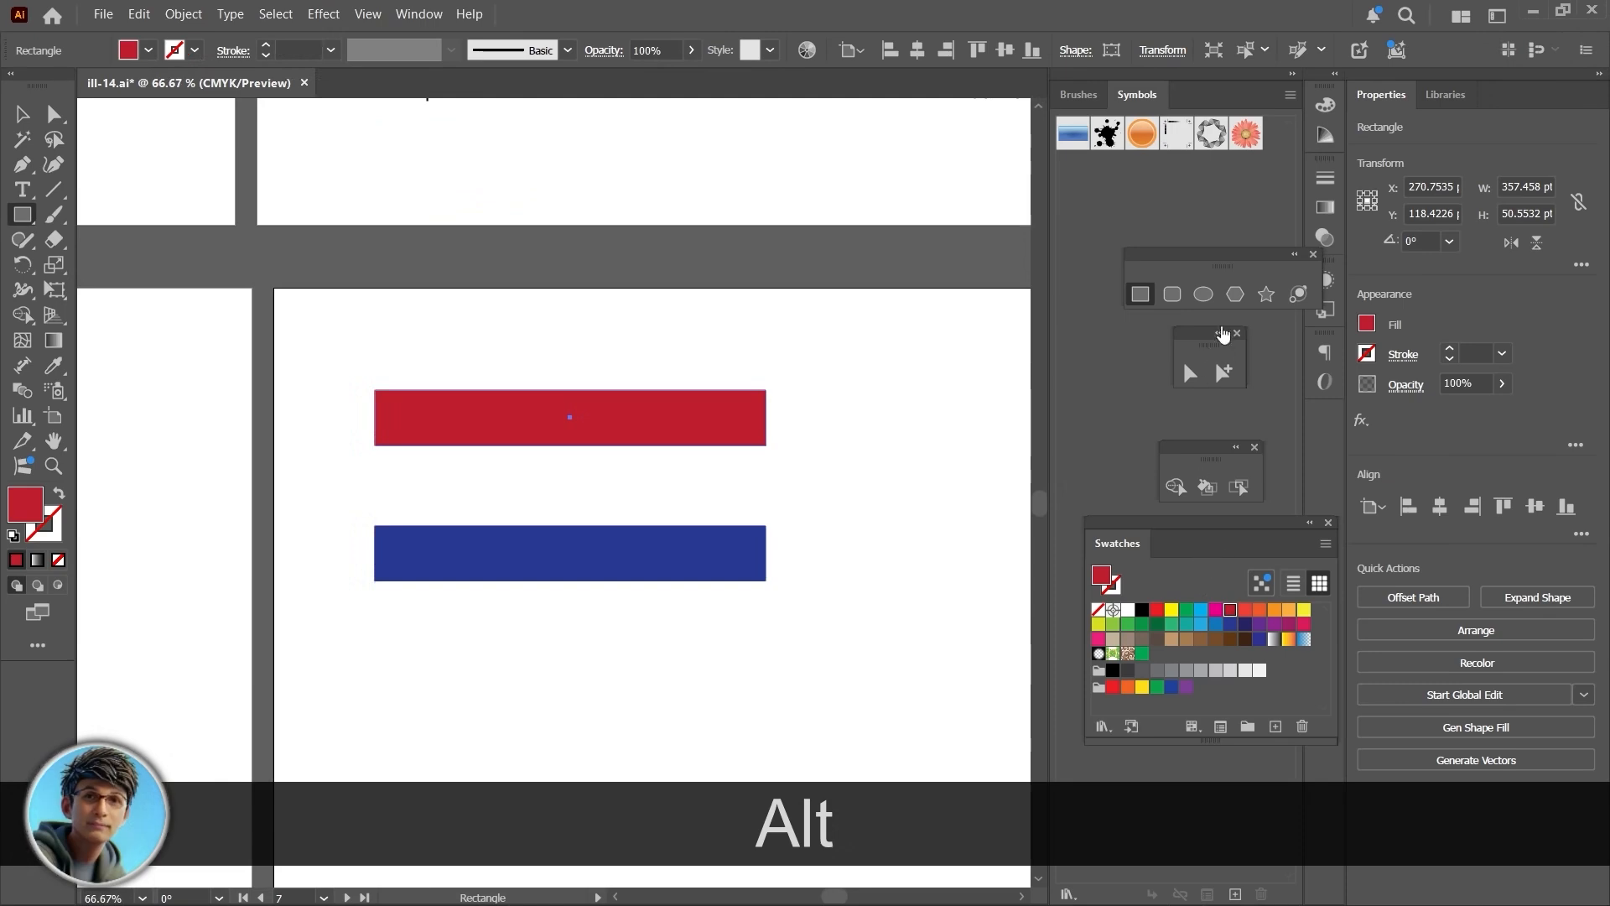
pyautogui.click(1235, 294)
pyautogui.click(974, 590)
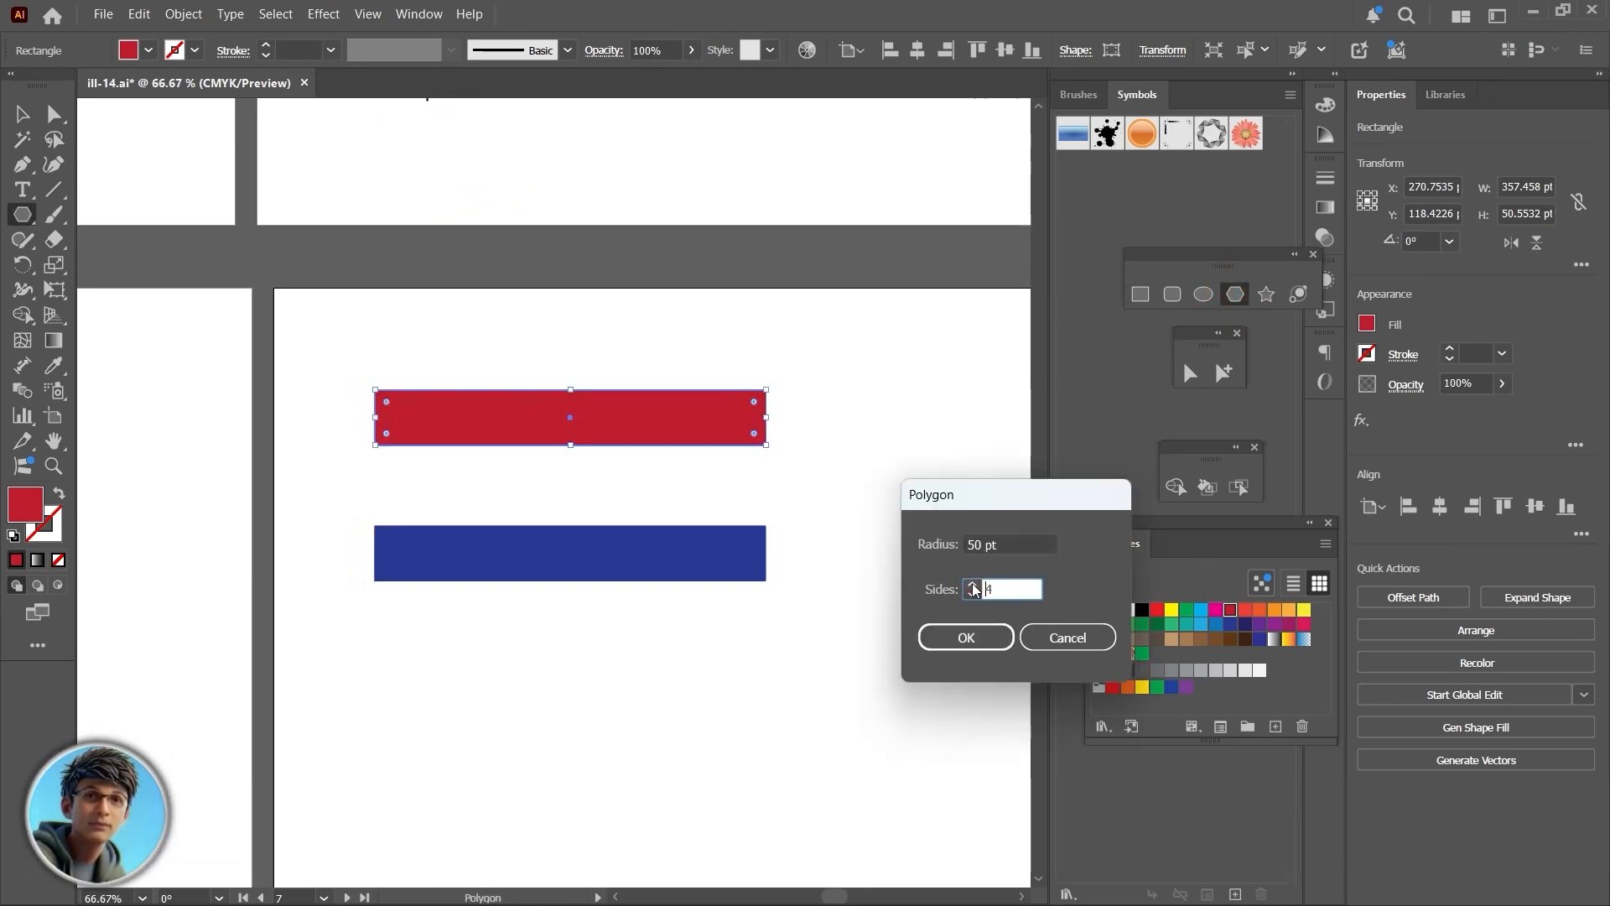
pyautogui.click(974, 590)
pyautogui.press('Return')
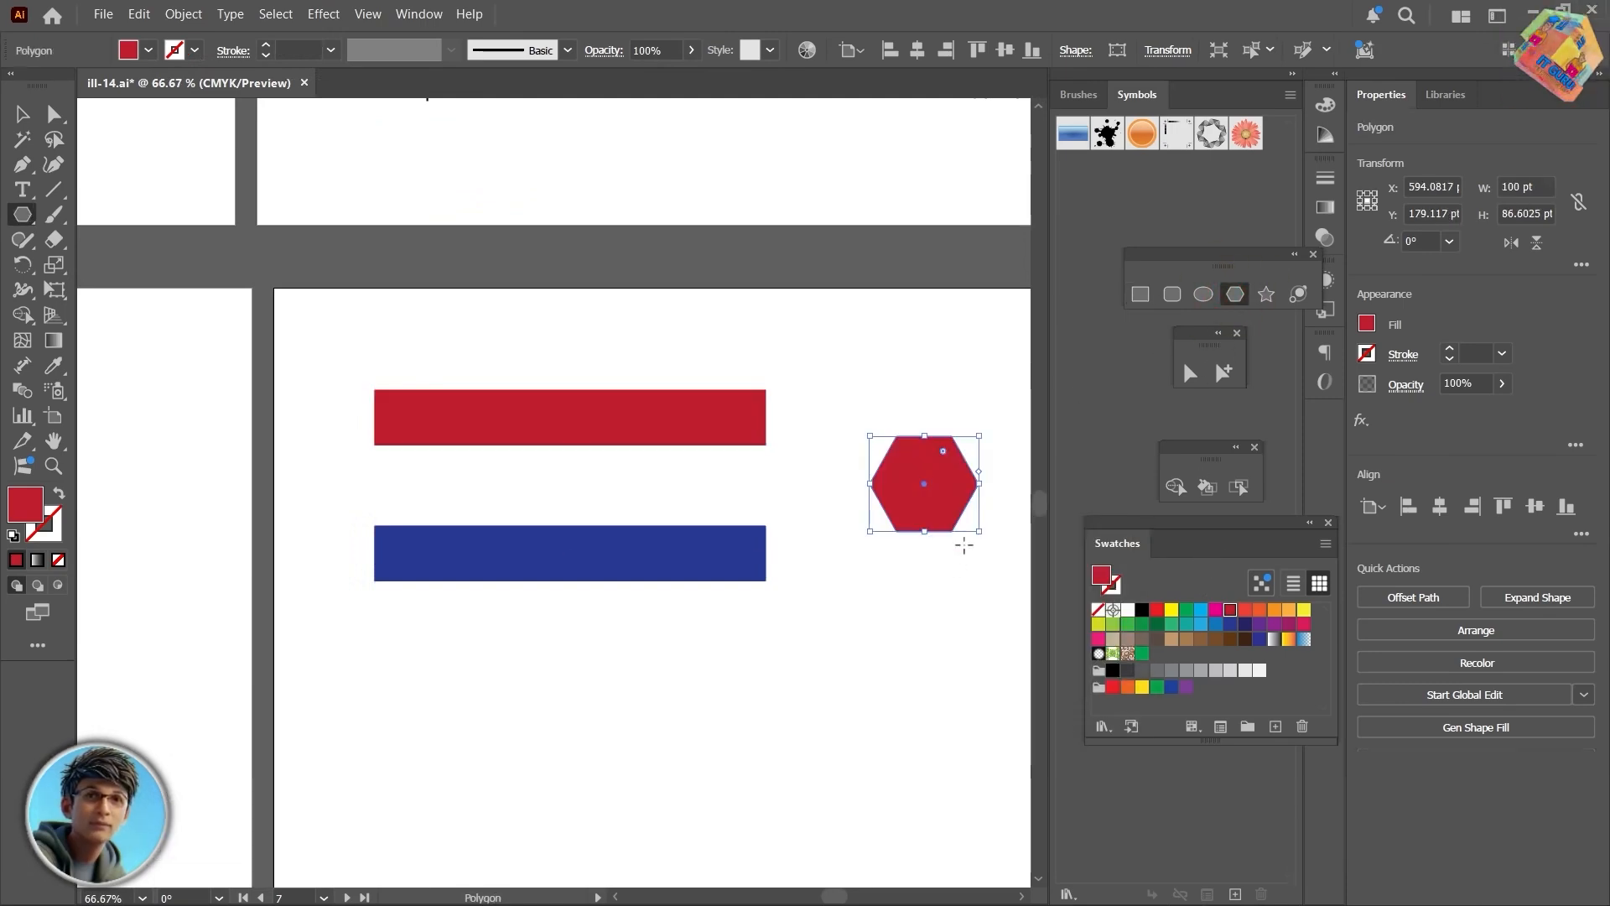
# Step: Rotate the hexagon 90° so a corner points up and stretch it to about 132 pt tall
pyautogui.moveTo(984, 541); pyautogui.dragTo(913, 614)
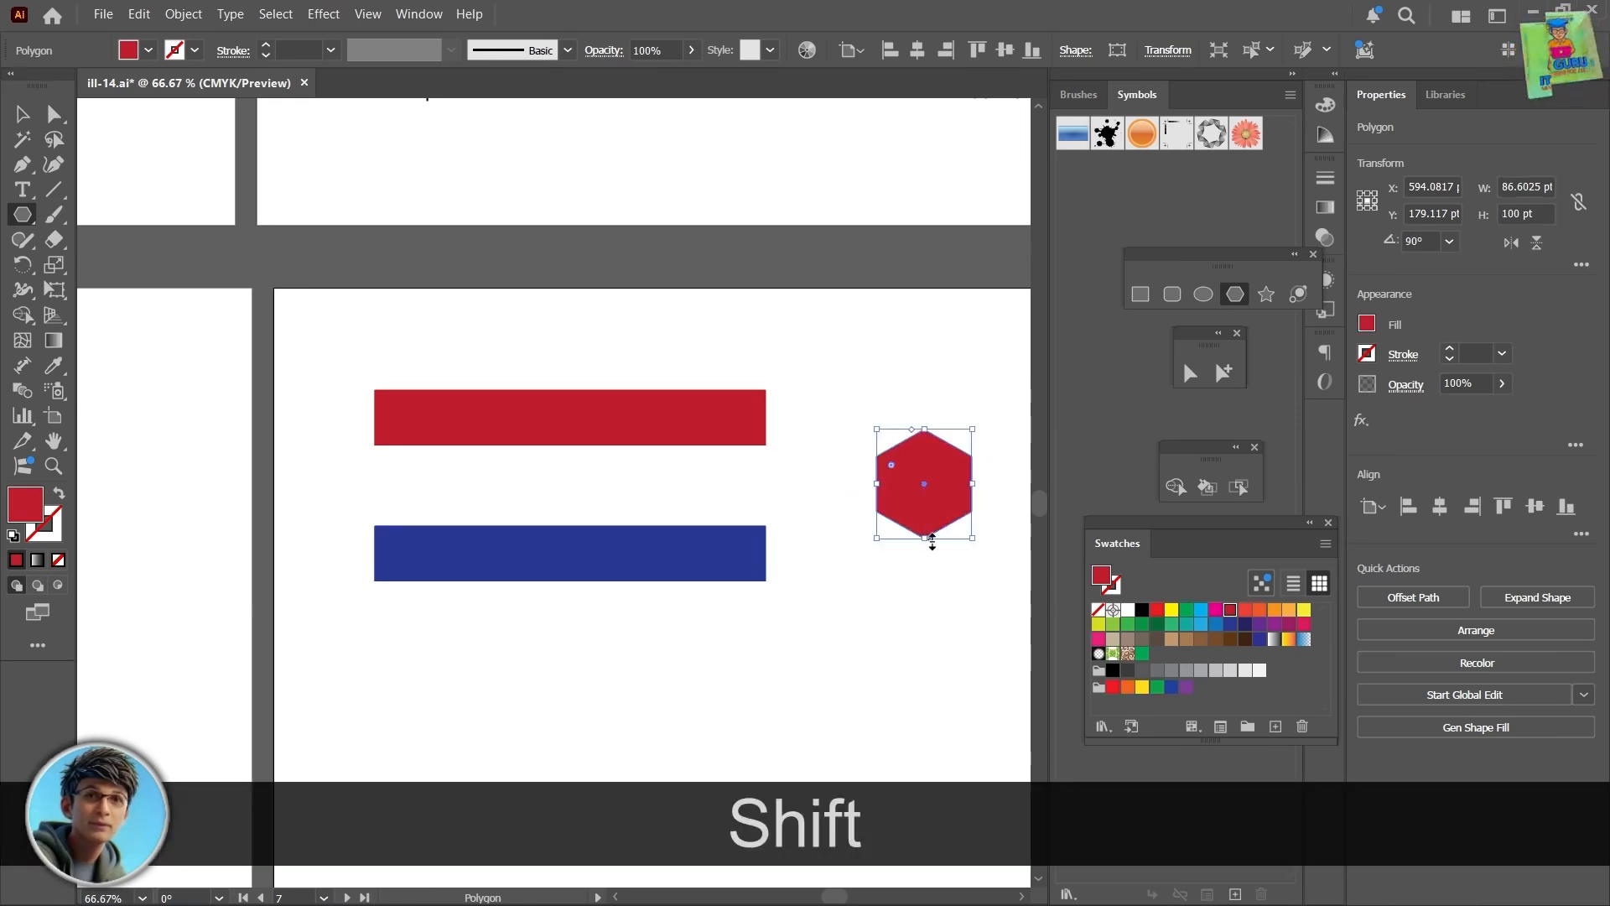
pyautogui.moveTo(922, 538); pyautogui.dragTo(924, 575)
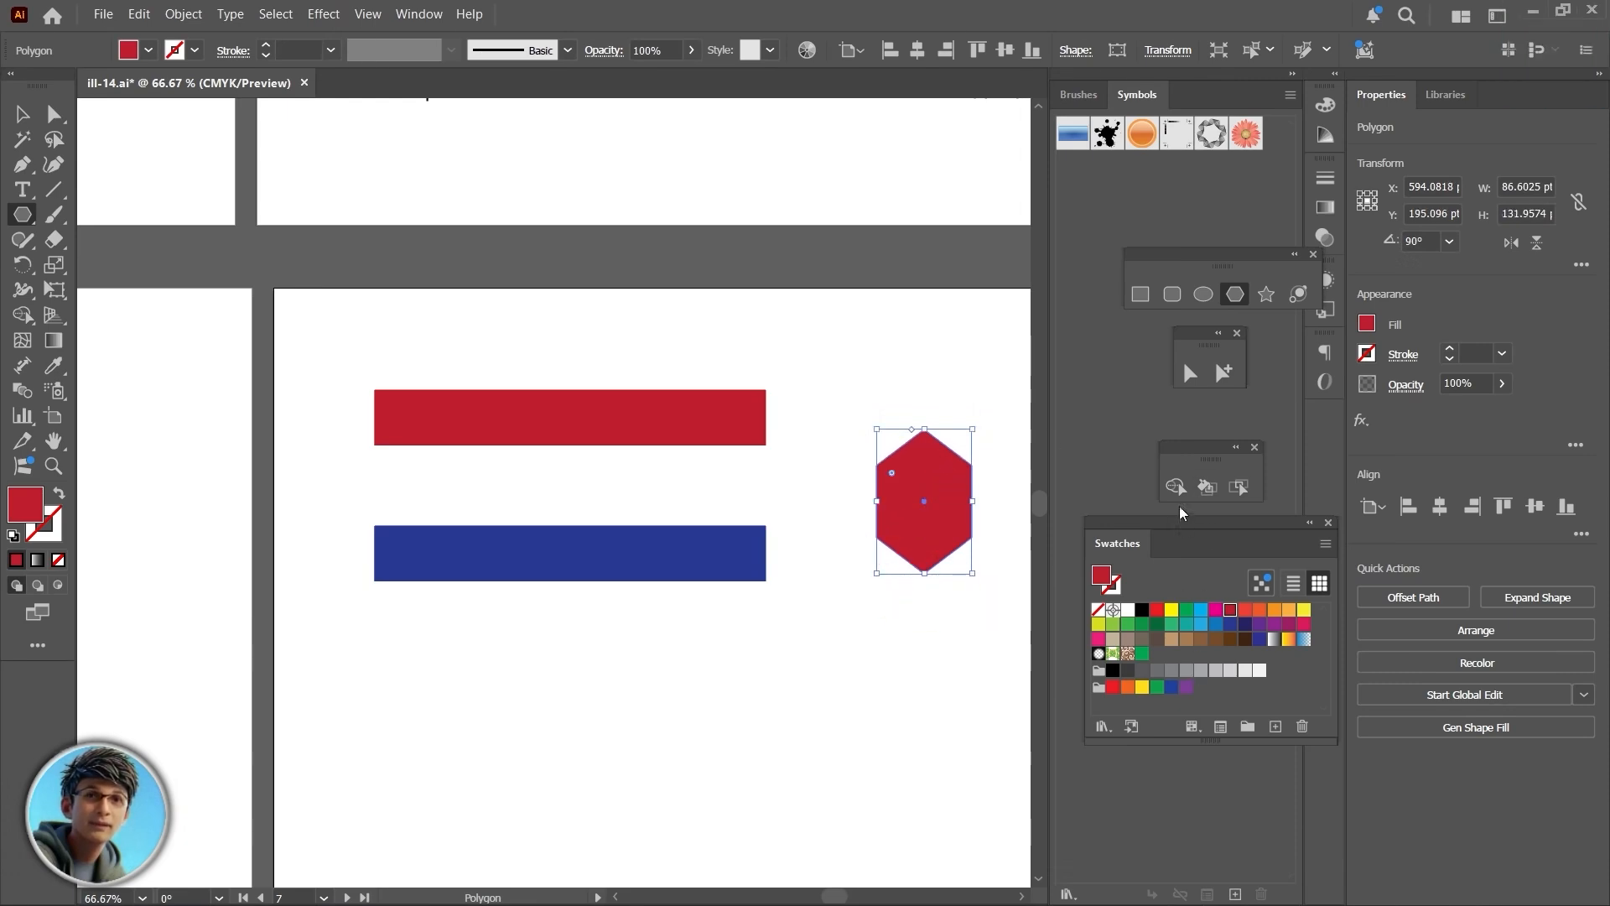
# Step: Move the hexagon's top anchor point down into its interior to form a V-shaped notch and fill the shape with light orange
pyautogui.click(1191, 382)
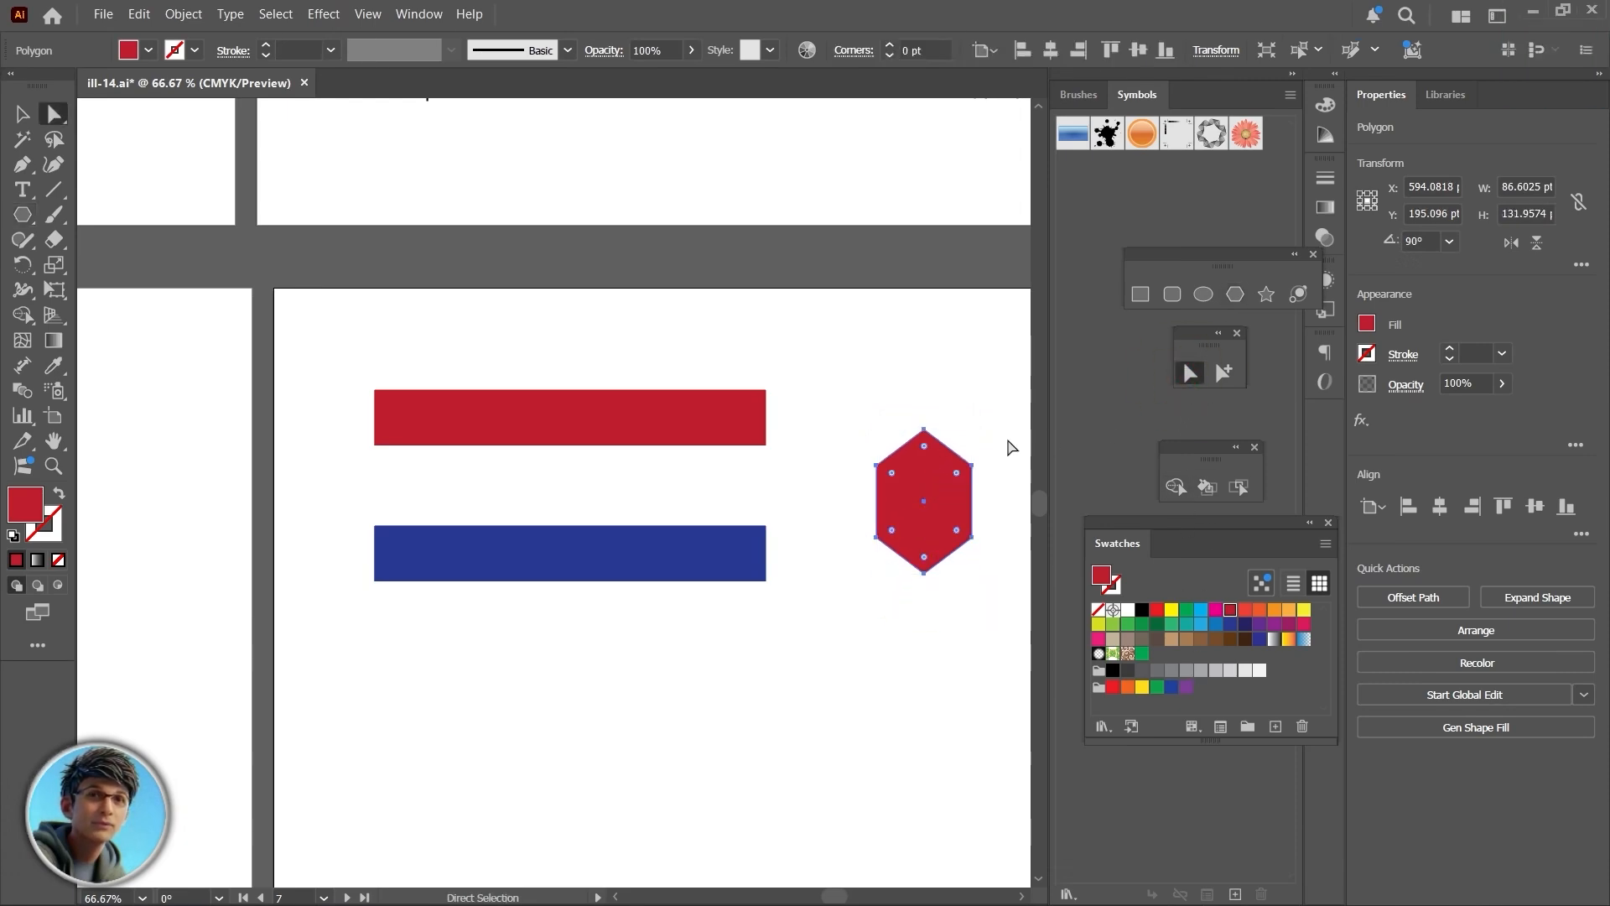
pyautogui.click(924, 430)
pyautogui.moveTo(924, 434); pyautogui.dragTo(926, 513)
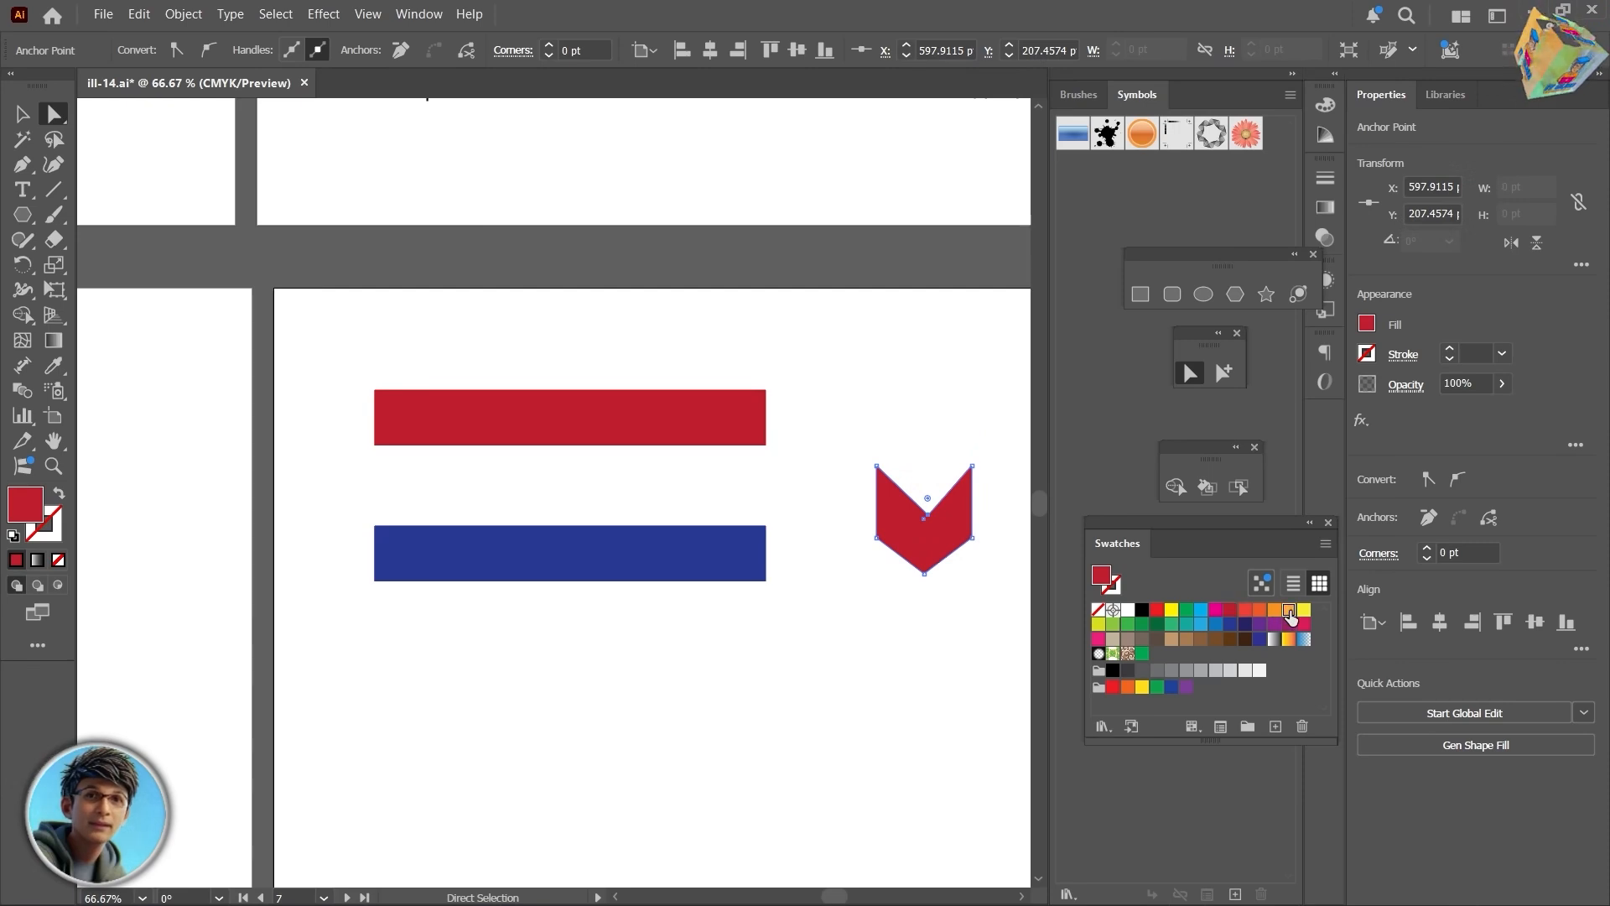
pyautogui.click(1289, 609)
# Step: Scale the orange chevron down to about 25 by 29 pt and place it in the white band just below the red stripe
pyautogui.scroll(-2, 808, 654)
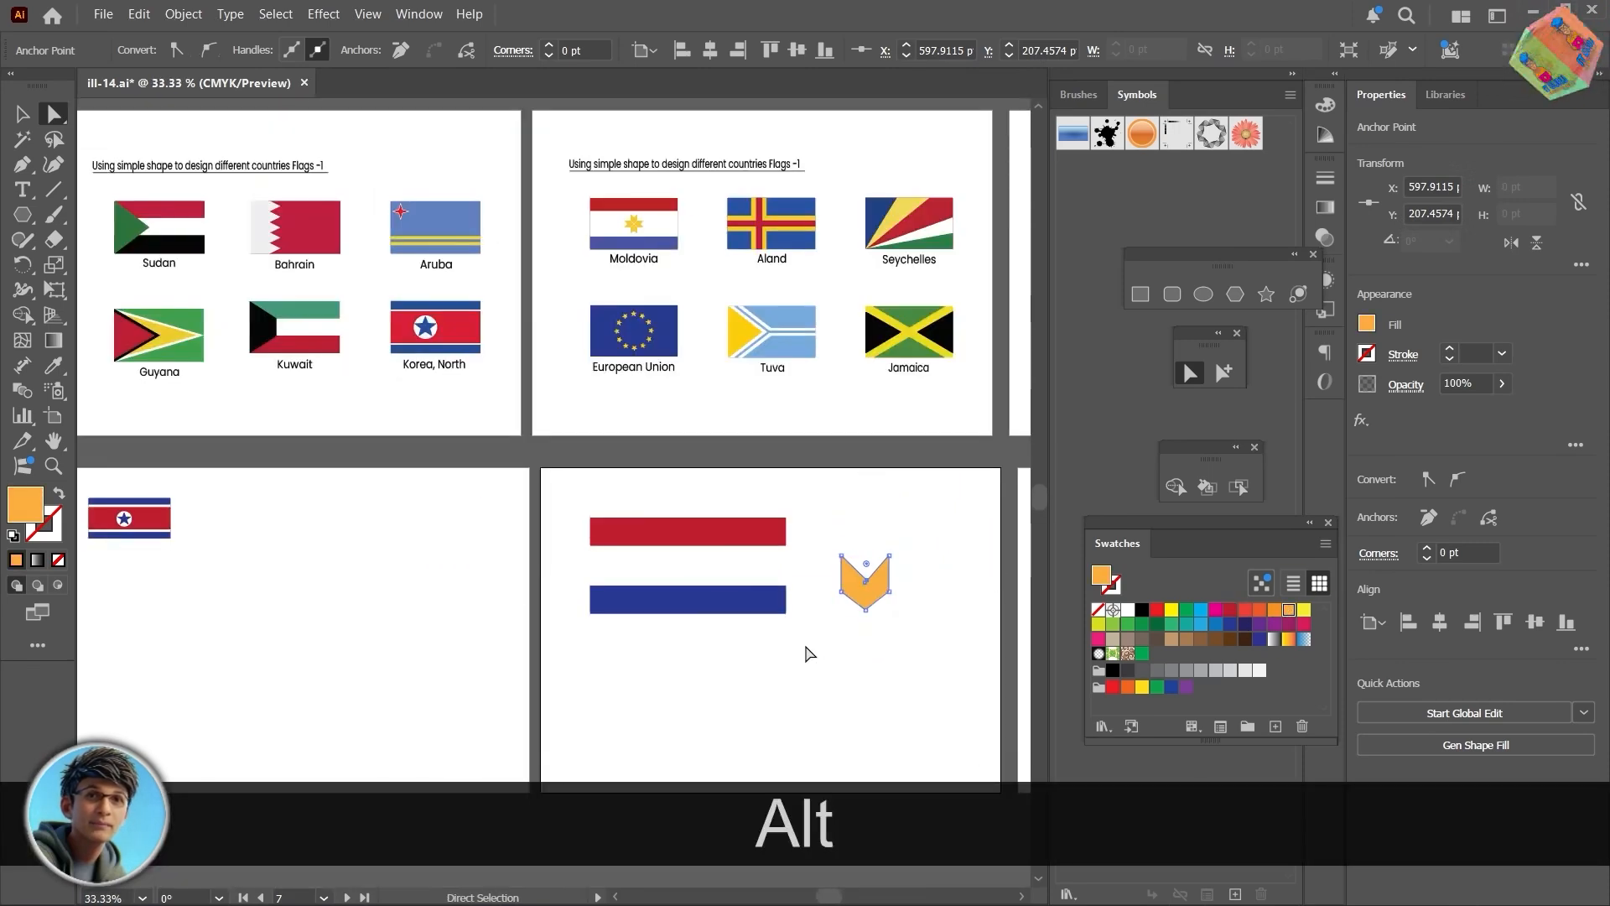
pyautogui.scroll(3, 650, 241)
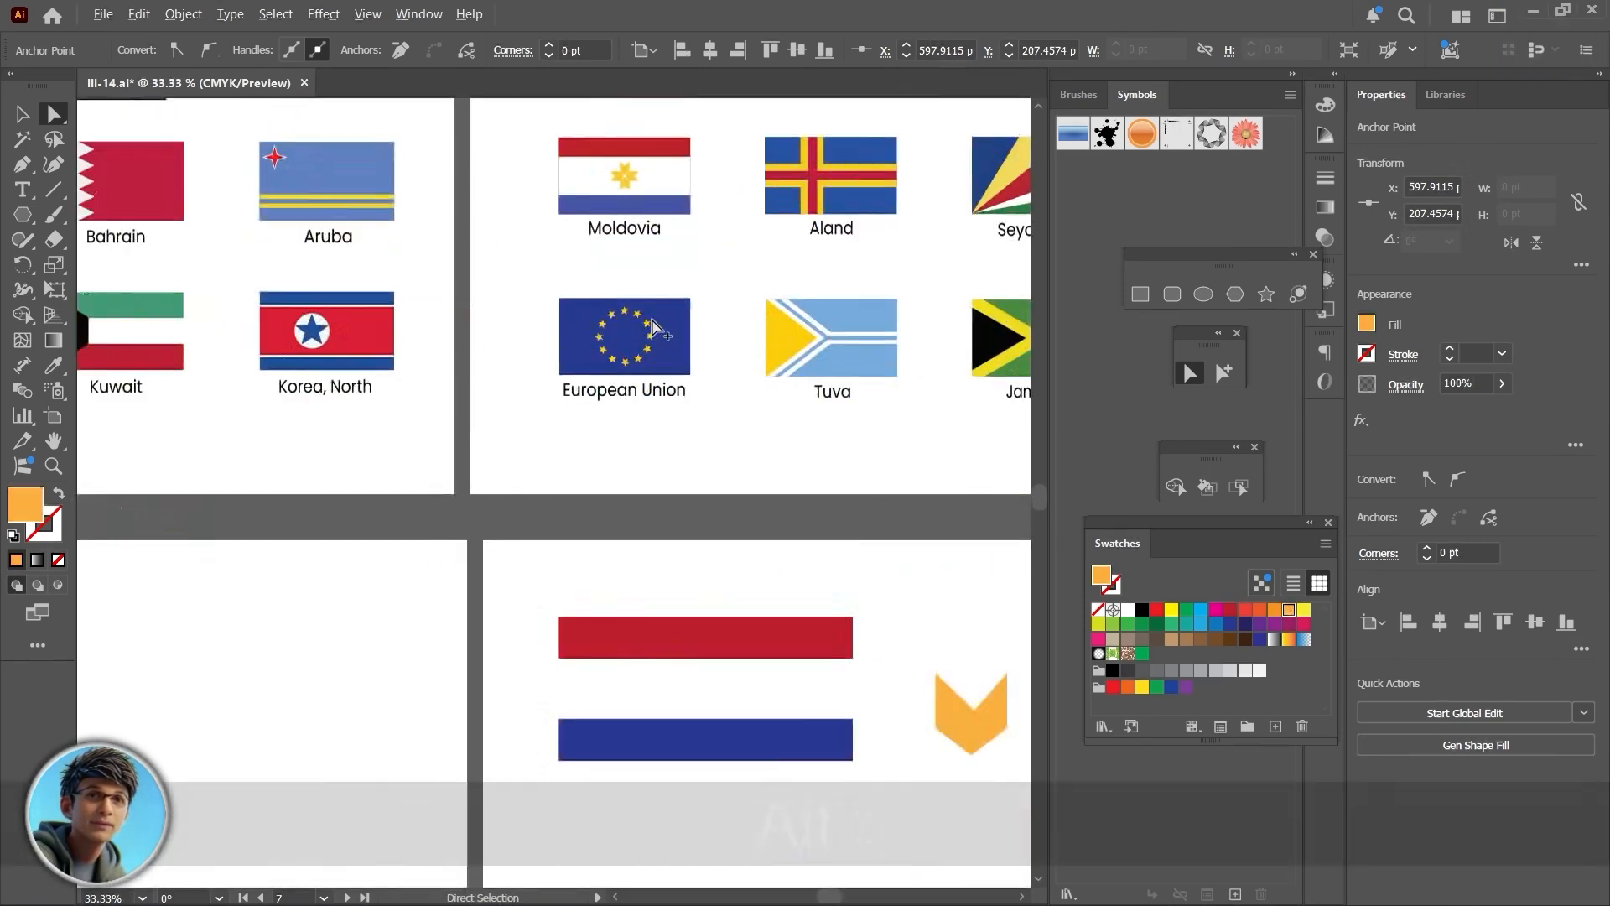
pyautogui.scroll(1, 598, 410)
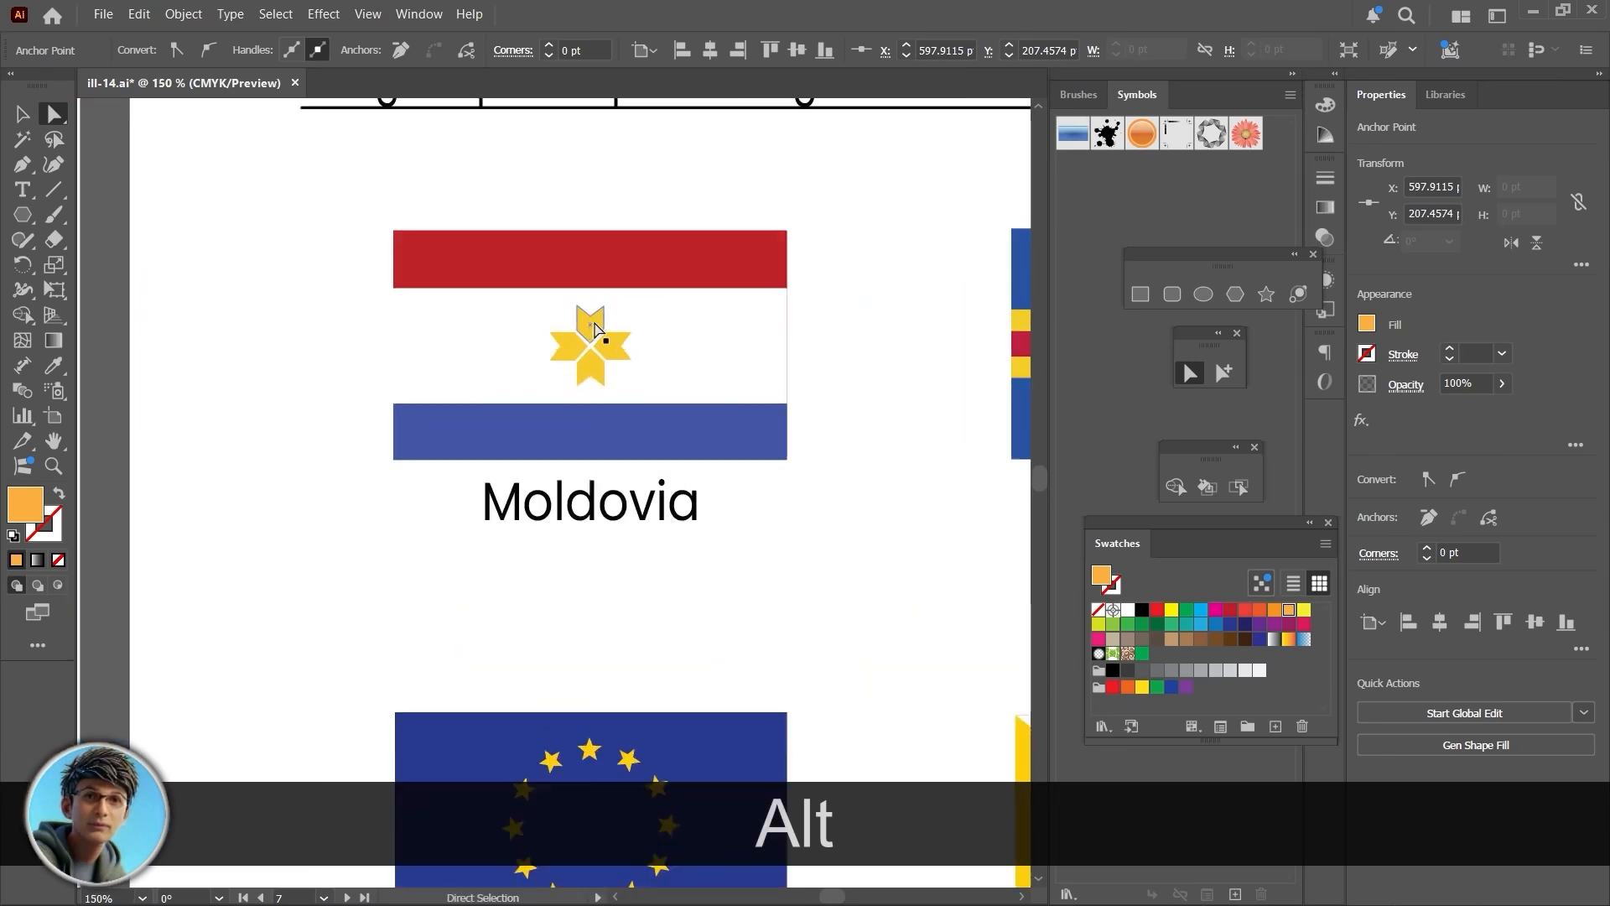
pyautogui.scroll(-5, 800, 652)
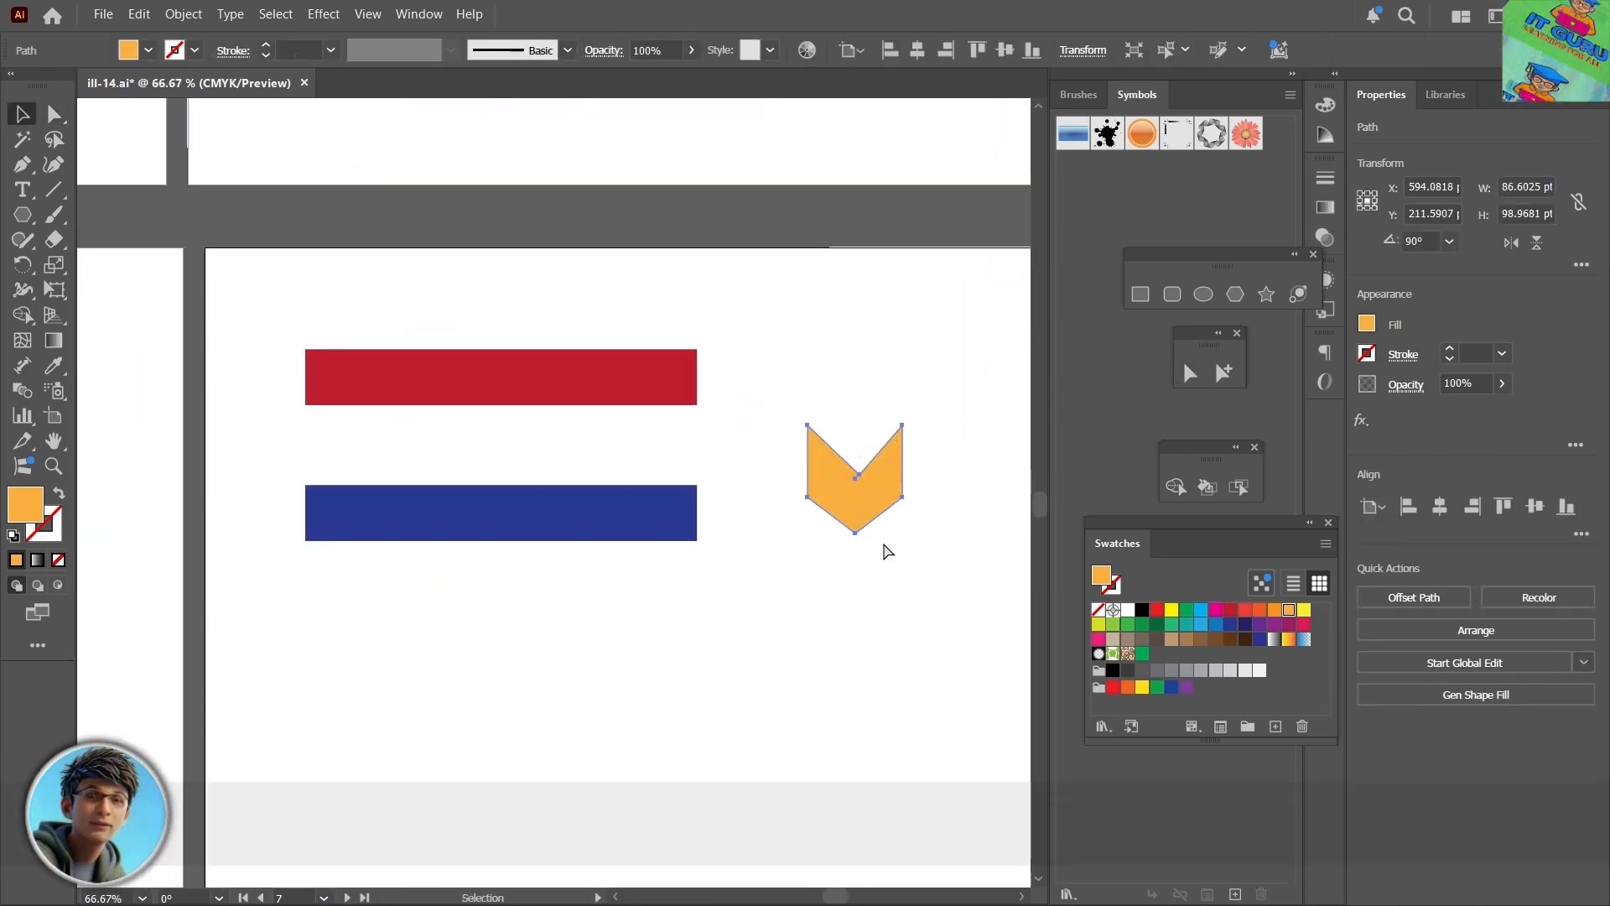
pyautogui.press('v')
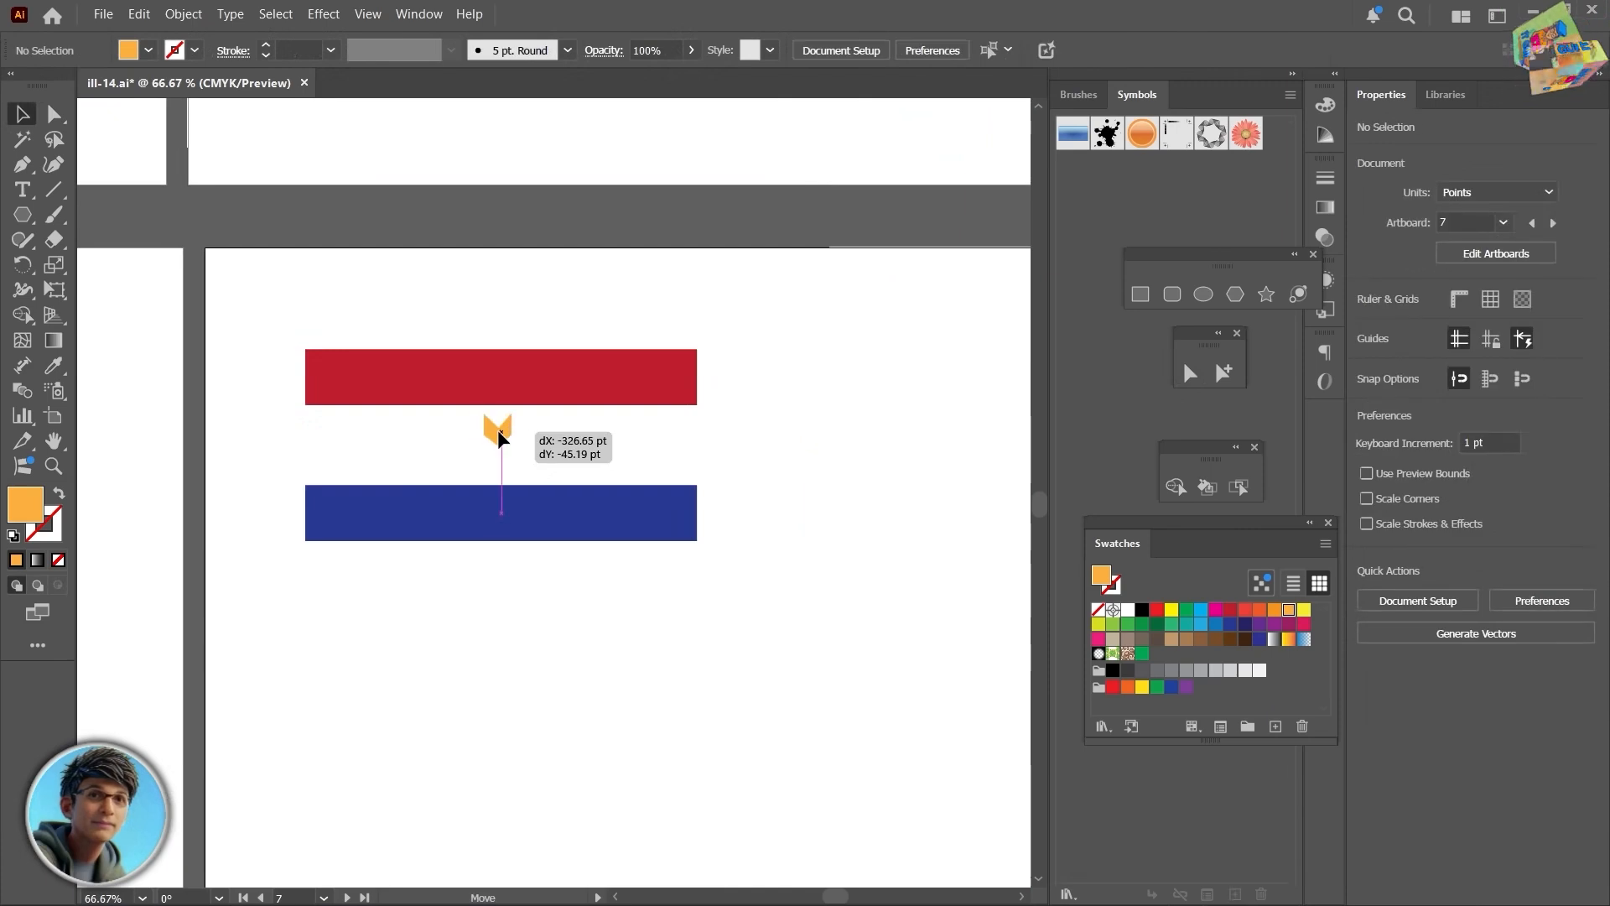
pyautogui.moveTo(496, 430); pyautogui.dragTo(497, 429)
# Step: Shrink the chevron further to about 6 by 7 pt and position it centrally in the white band
pyautogui.moveTo(811, 434); pyautogui.dragTo(778, 905)
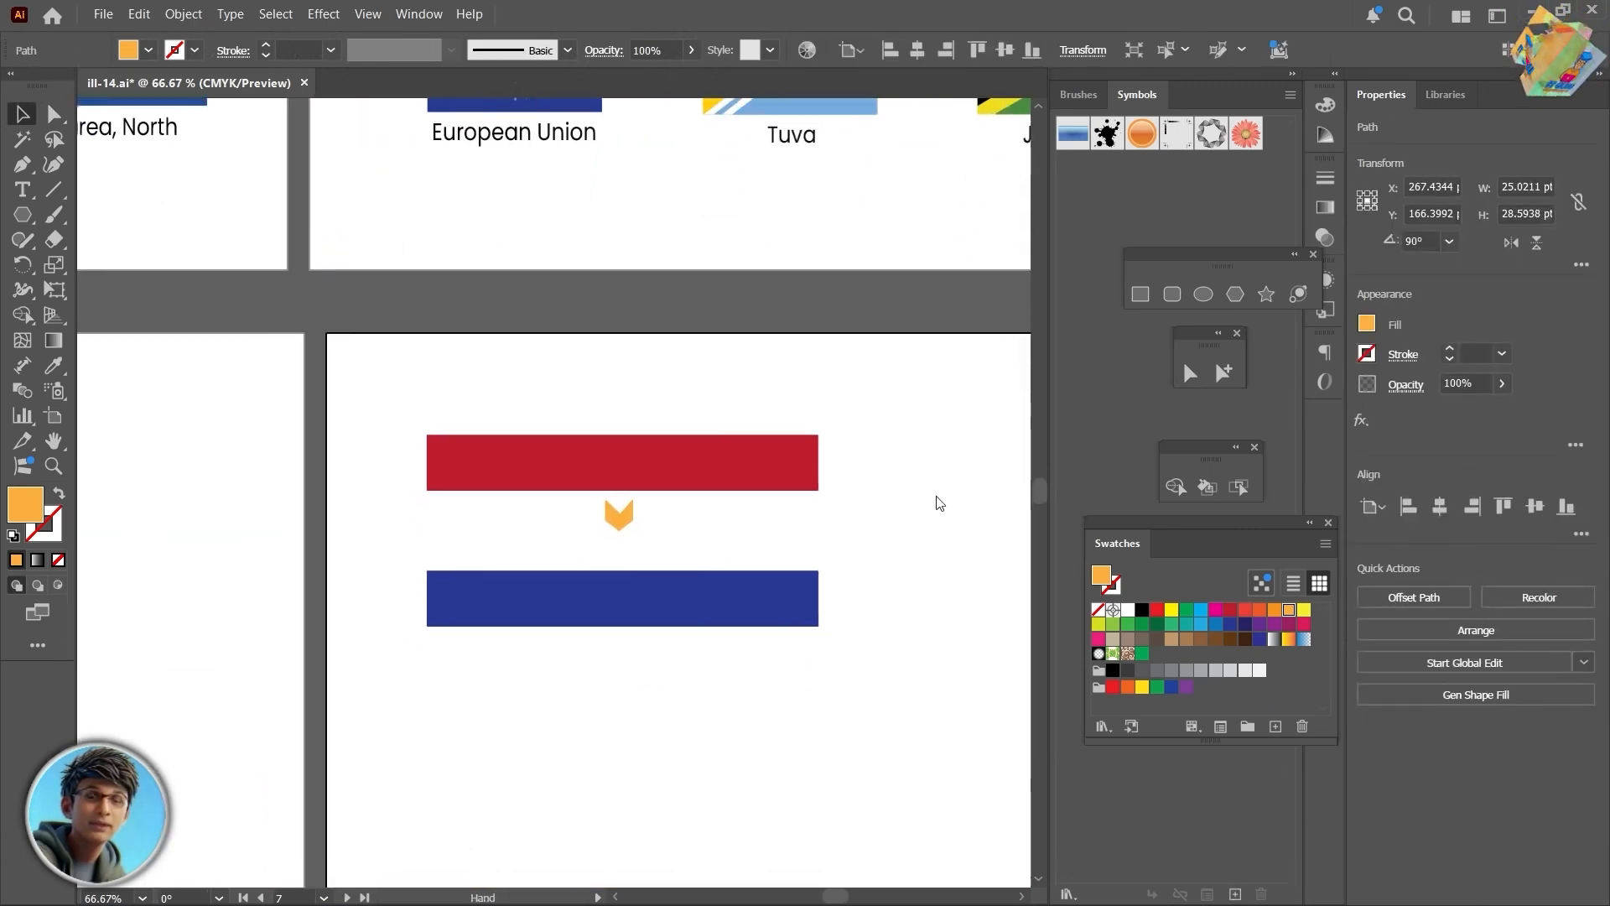
pyautogui.click(939, 495)
pyautogui.click(619, 504)
pyautogui.moveTo(617, 505); pyautogui.dragTo(618, 501)
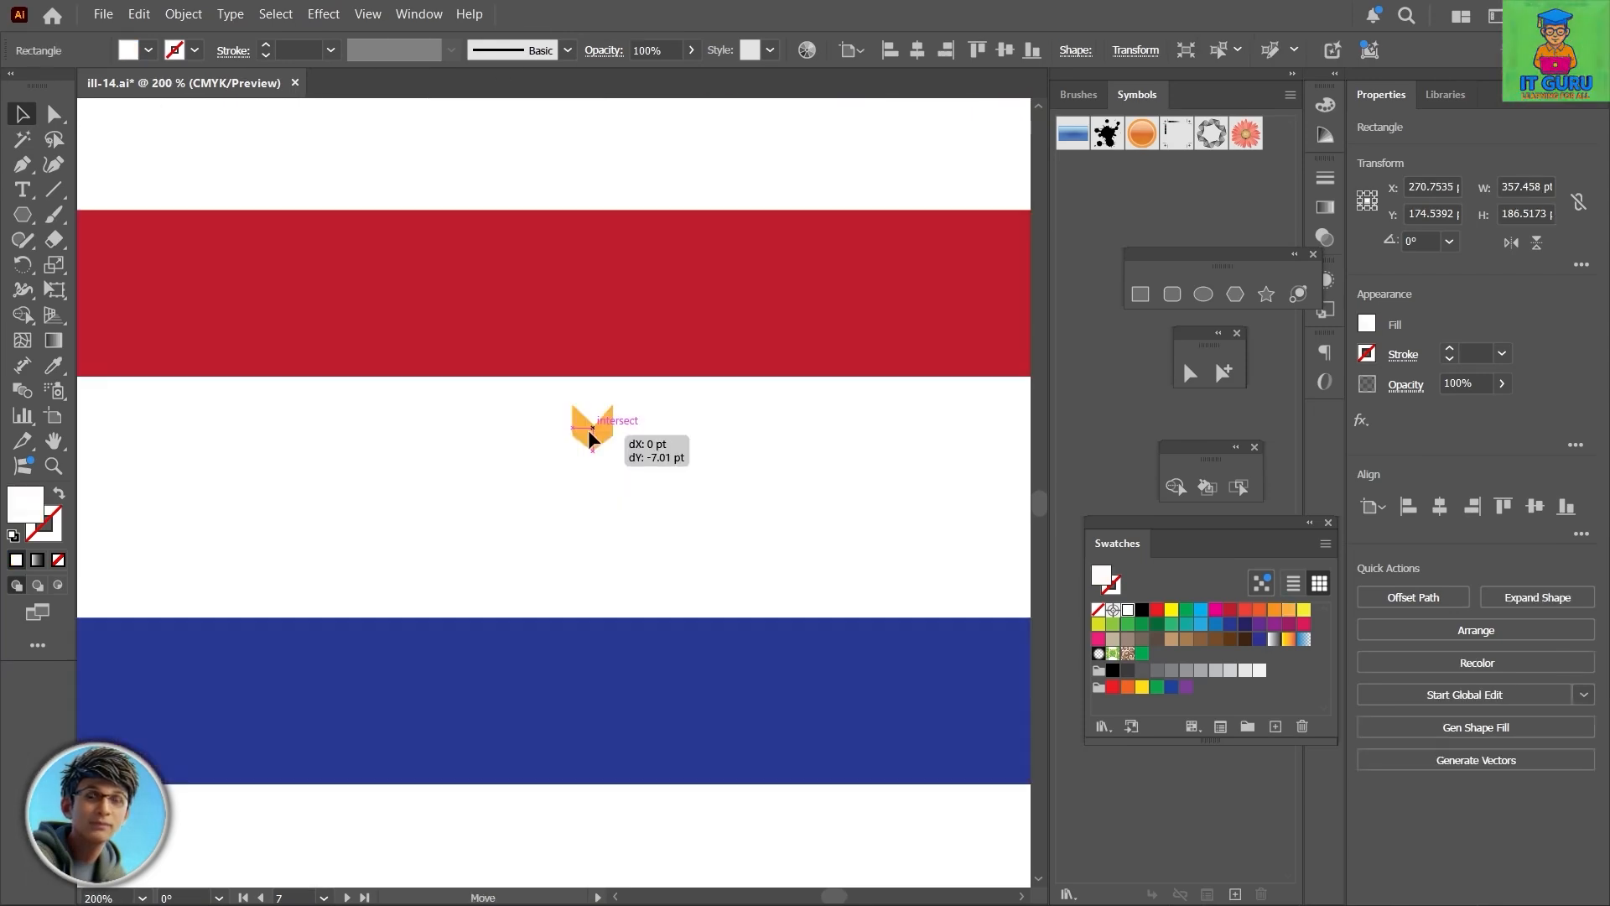
pyautogui.moveTo(589, 432); pyautogui.dragTo(589, 432)
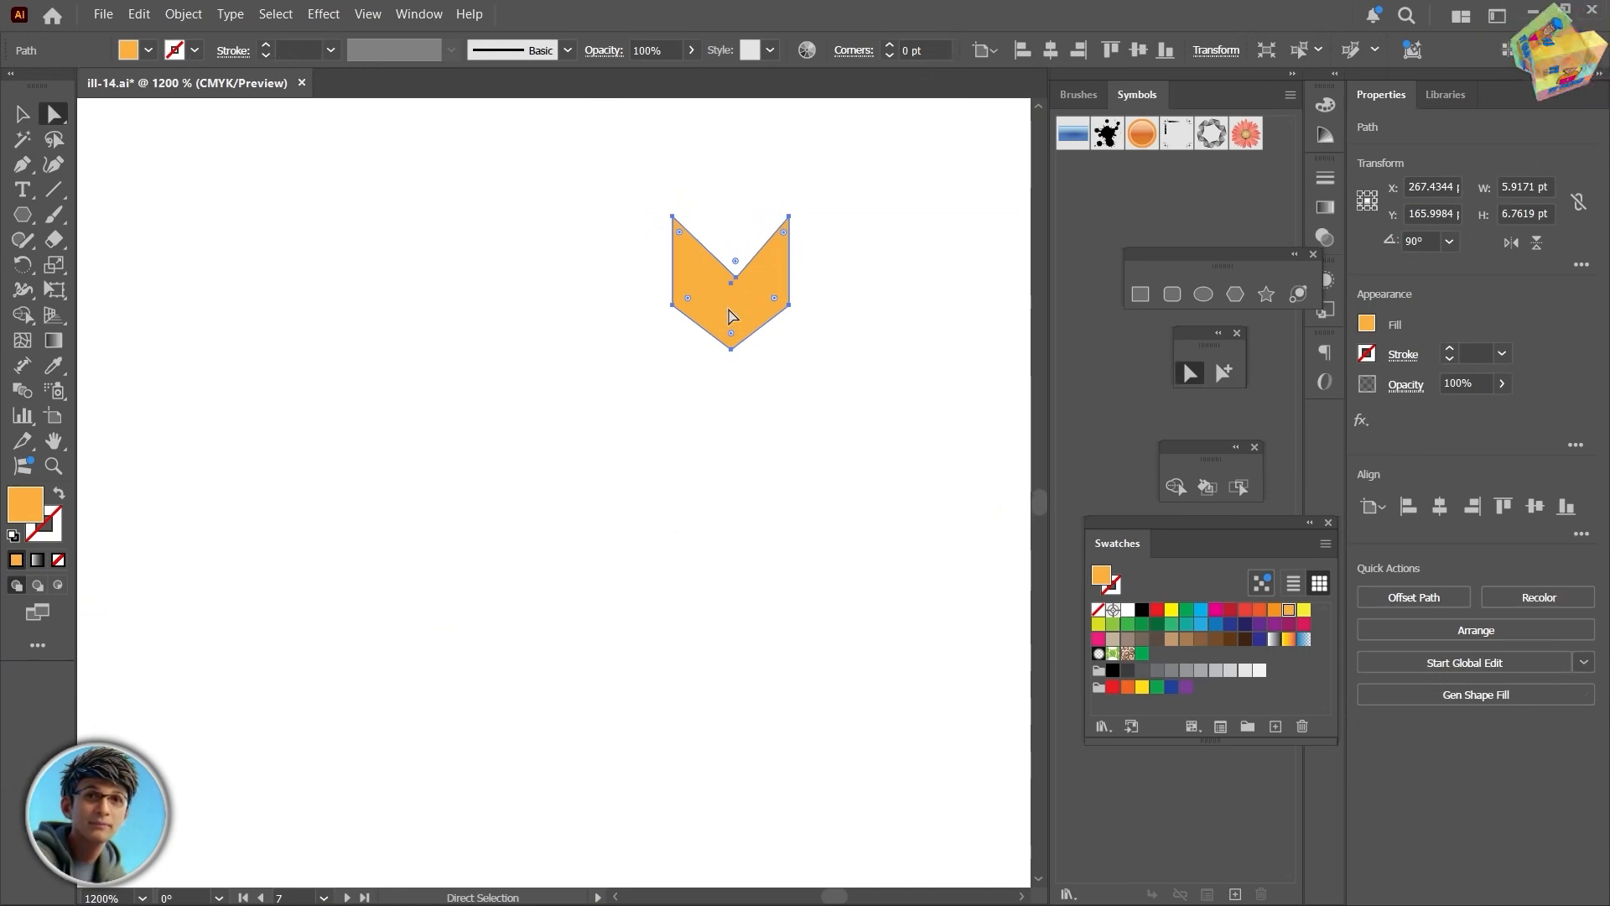
# Step: Reflect a copy of the chevron diagonally about a point just below it so the copy faces sideways, and repeat the transformation
pyautogui.click(23, 264)
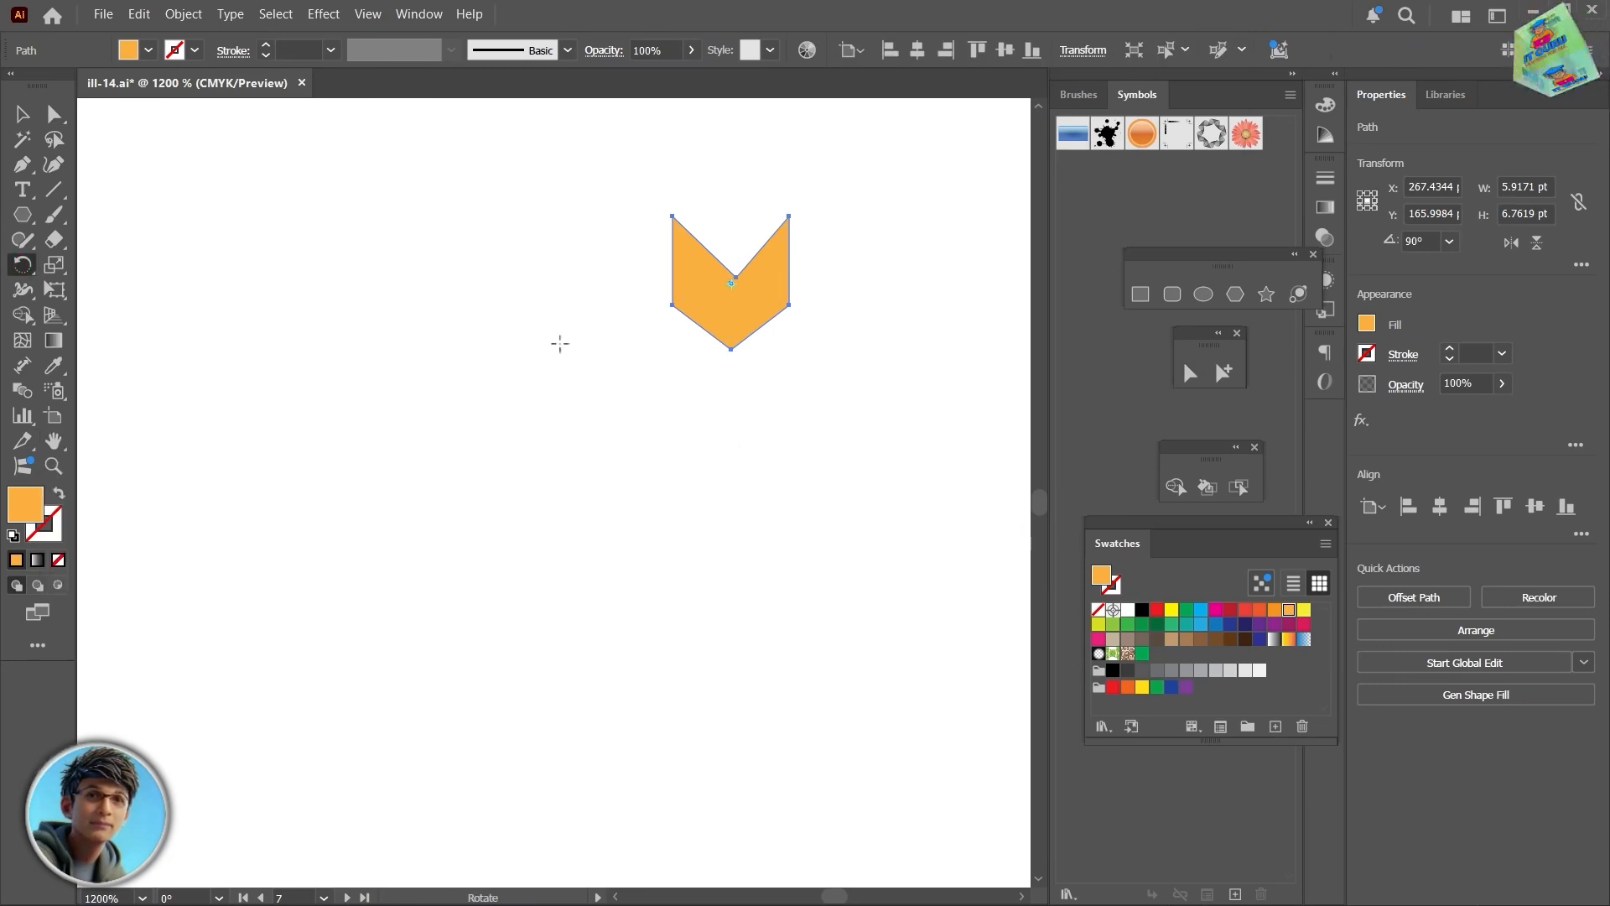
pyautogui.keyDown('alt'); pyautogui.click(25, 260); pyautogui.keyUp('alt')
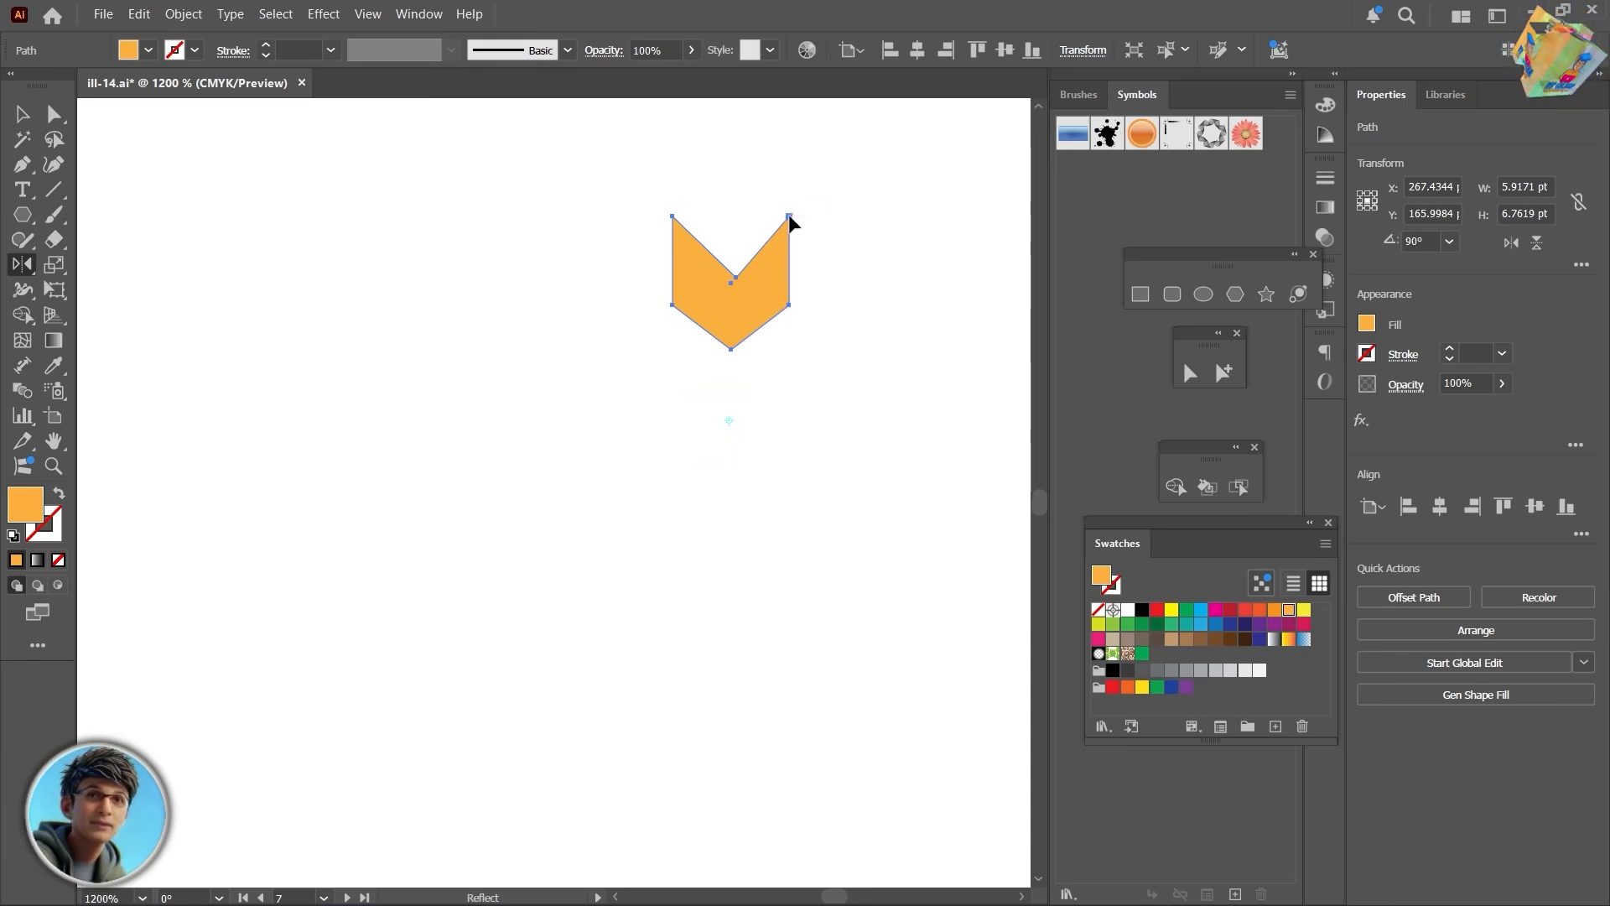
pyautogui.moveTo(788, 214); pyautogui.dragTo(564, 357)
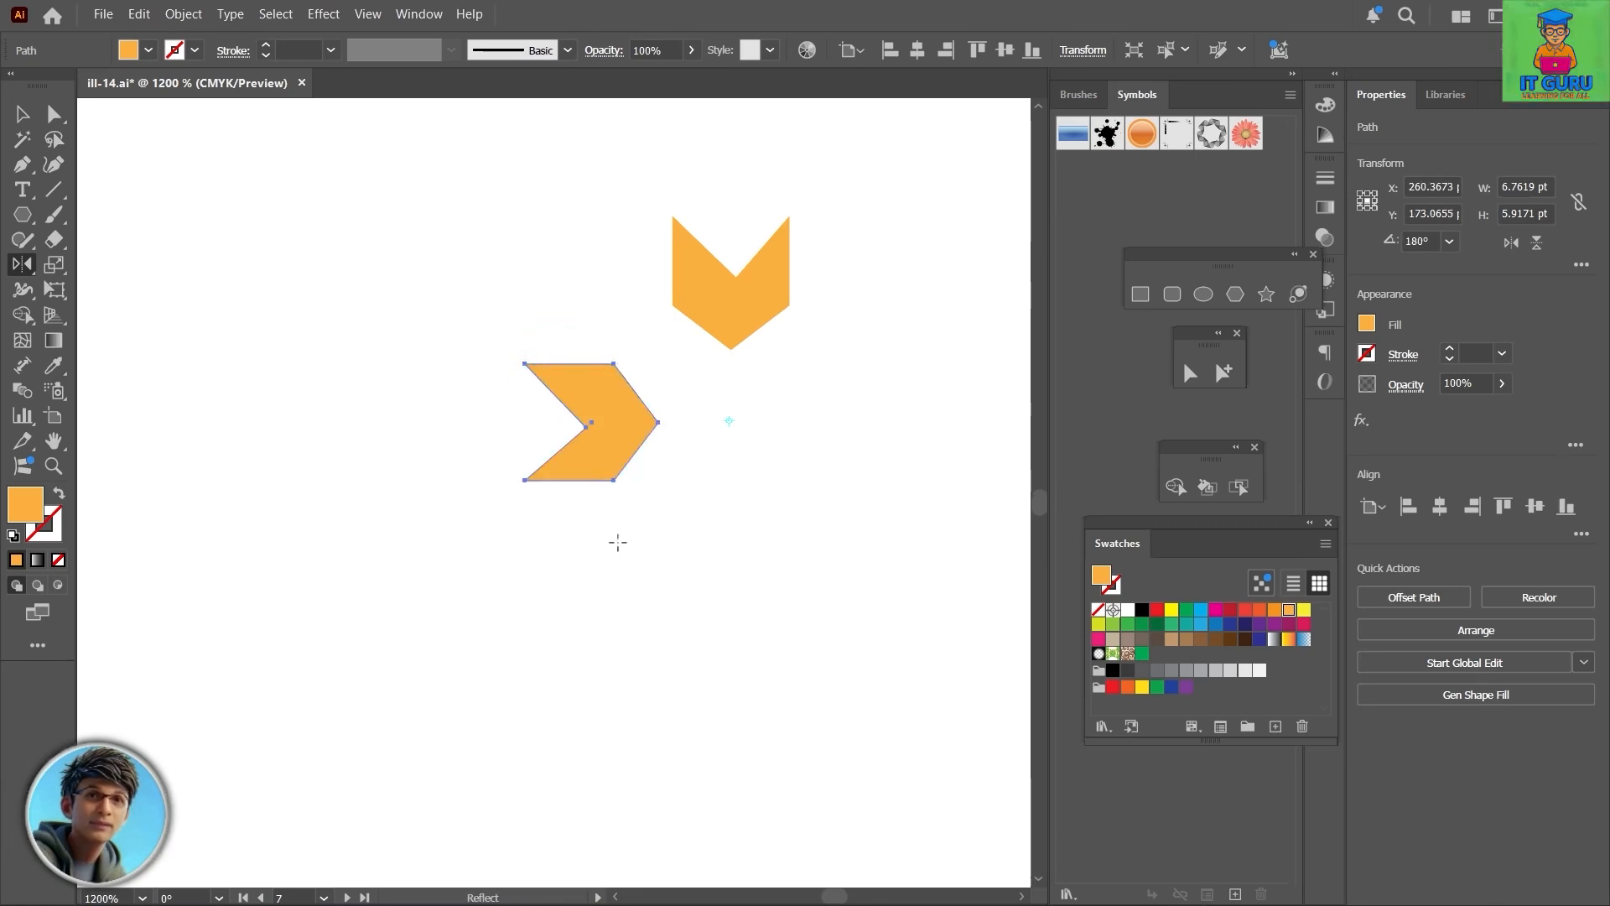
pyautogui.press('ctrl')
pyautogui.hotkey('ctrl', 'd')
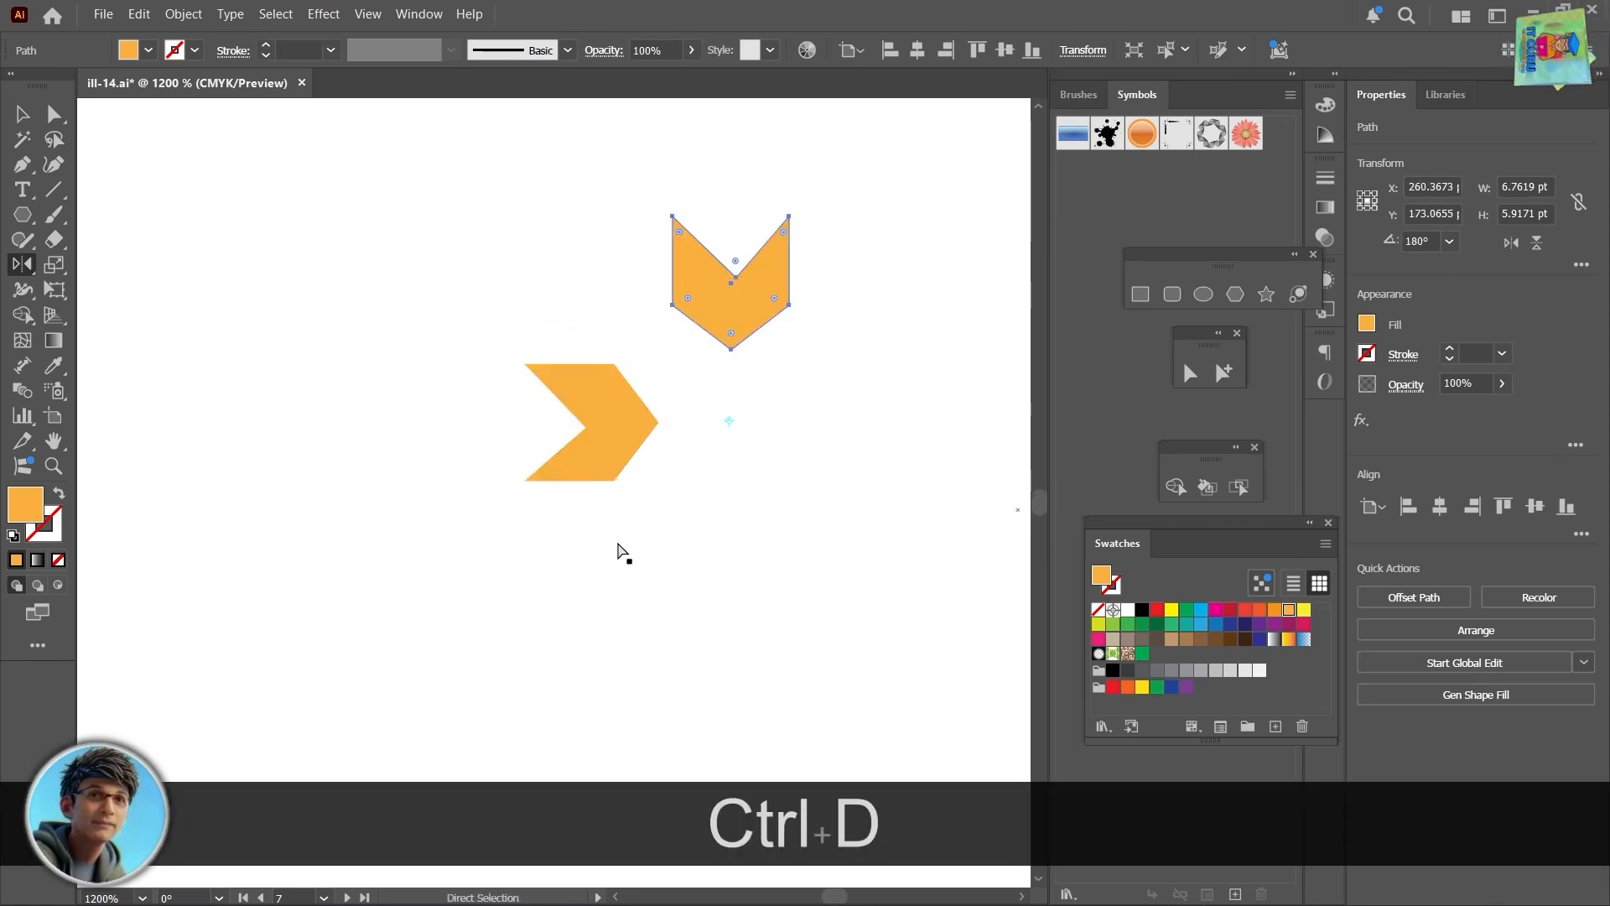
# Step: Reflect a copy of the sideways chevron diagonally about the centre point so it faces upward below the centre
pyautogui.scroll(1, 617, 542)
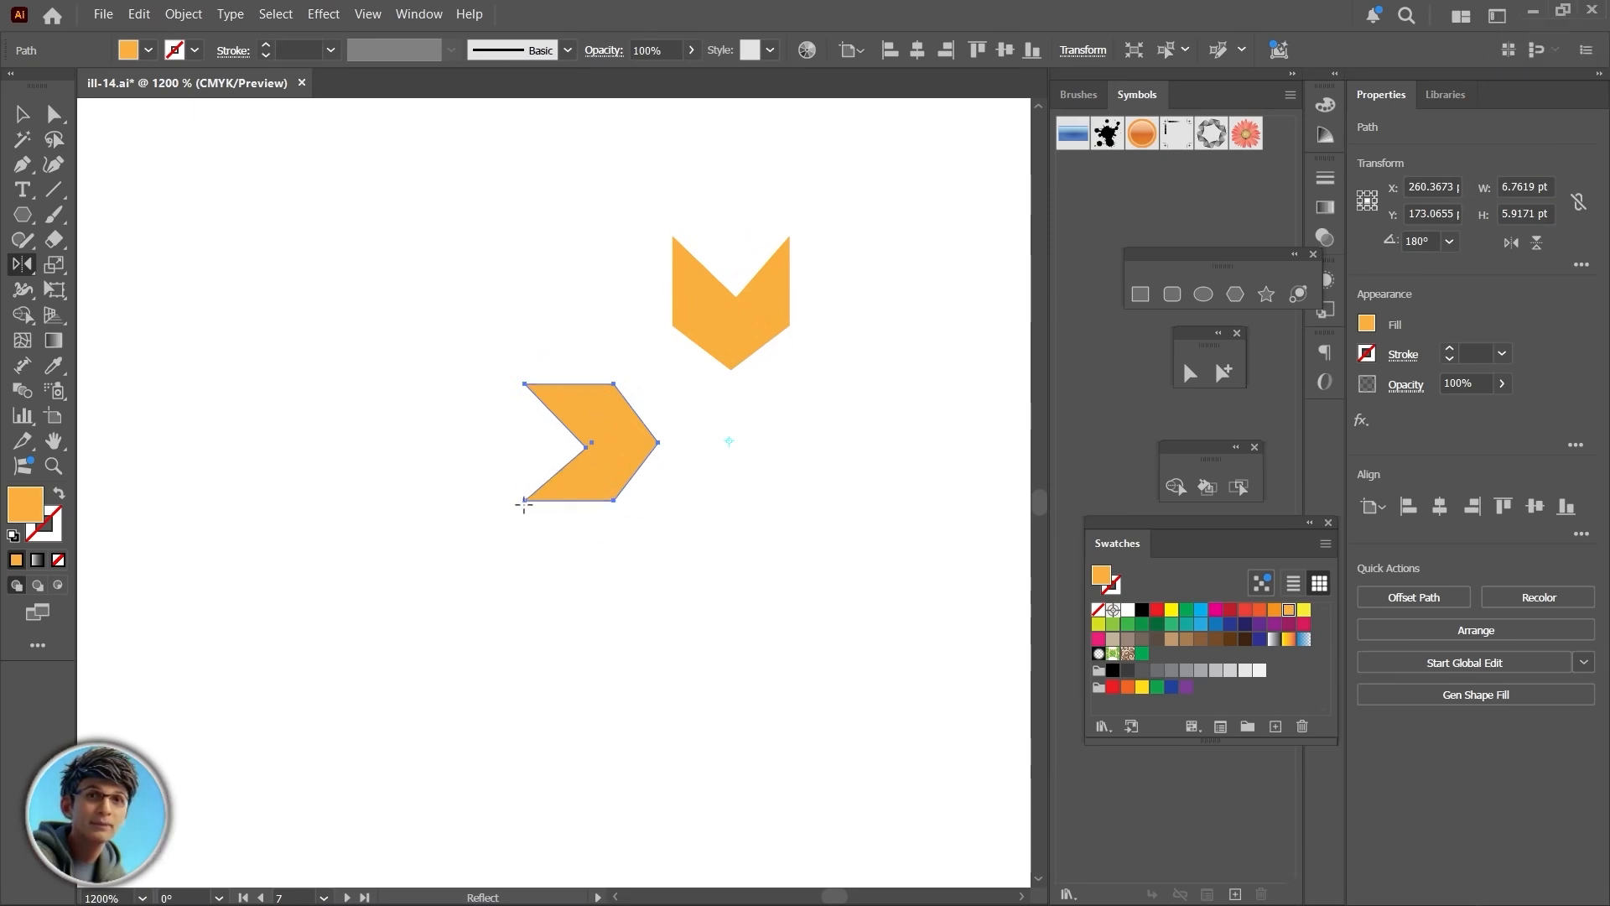
pyautogui.moveTo(523, 501); pyautogui.dragTo(702, 583)
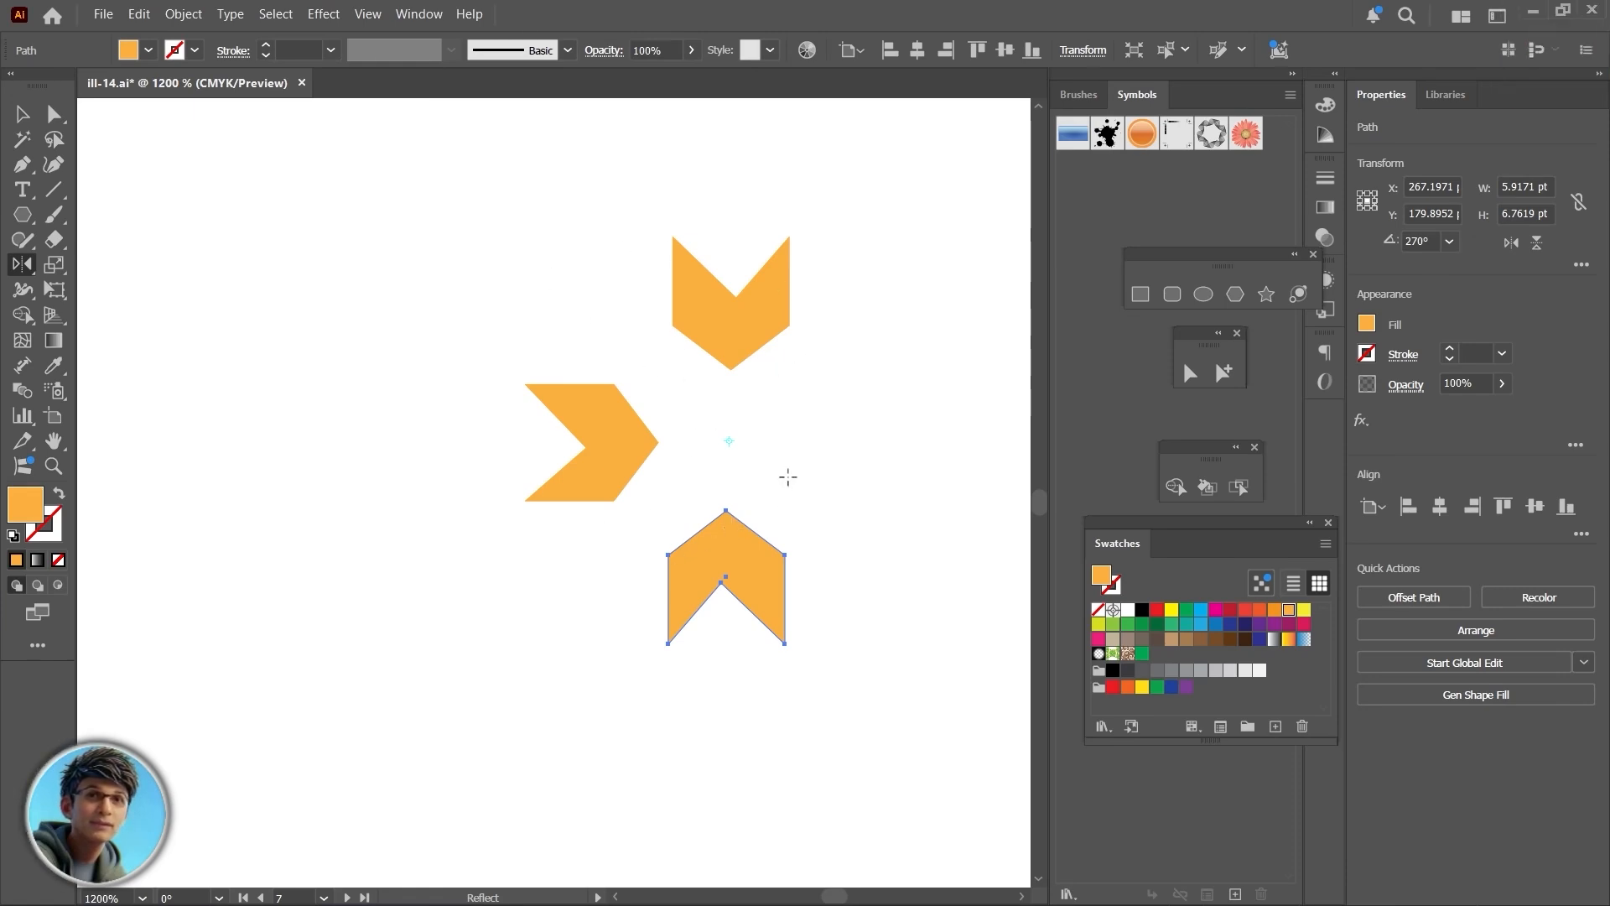
# Step: Move the whole Moldovia flag onto the neighbouring artboard, just below the North Korea flag
pyautogui.keyDown('alt'); pyautogui.scroll(-10, 788, 478); pyautogui.keyUp('alt')
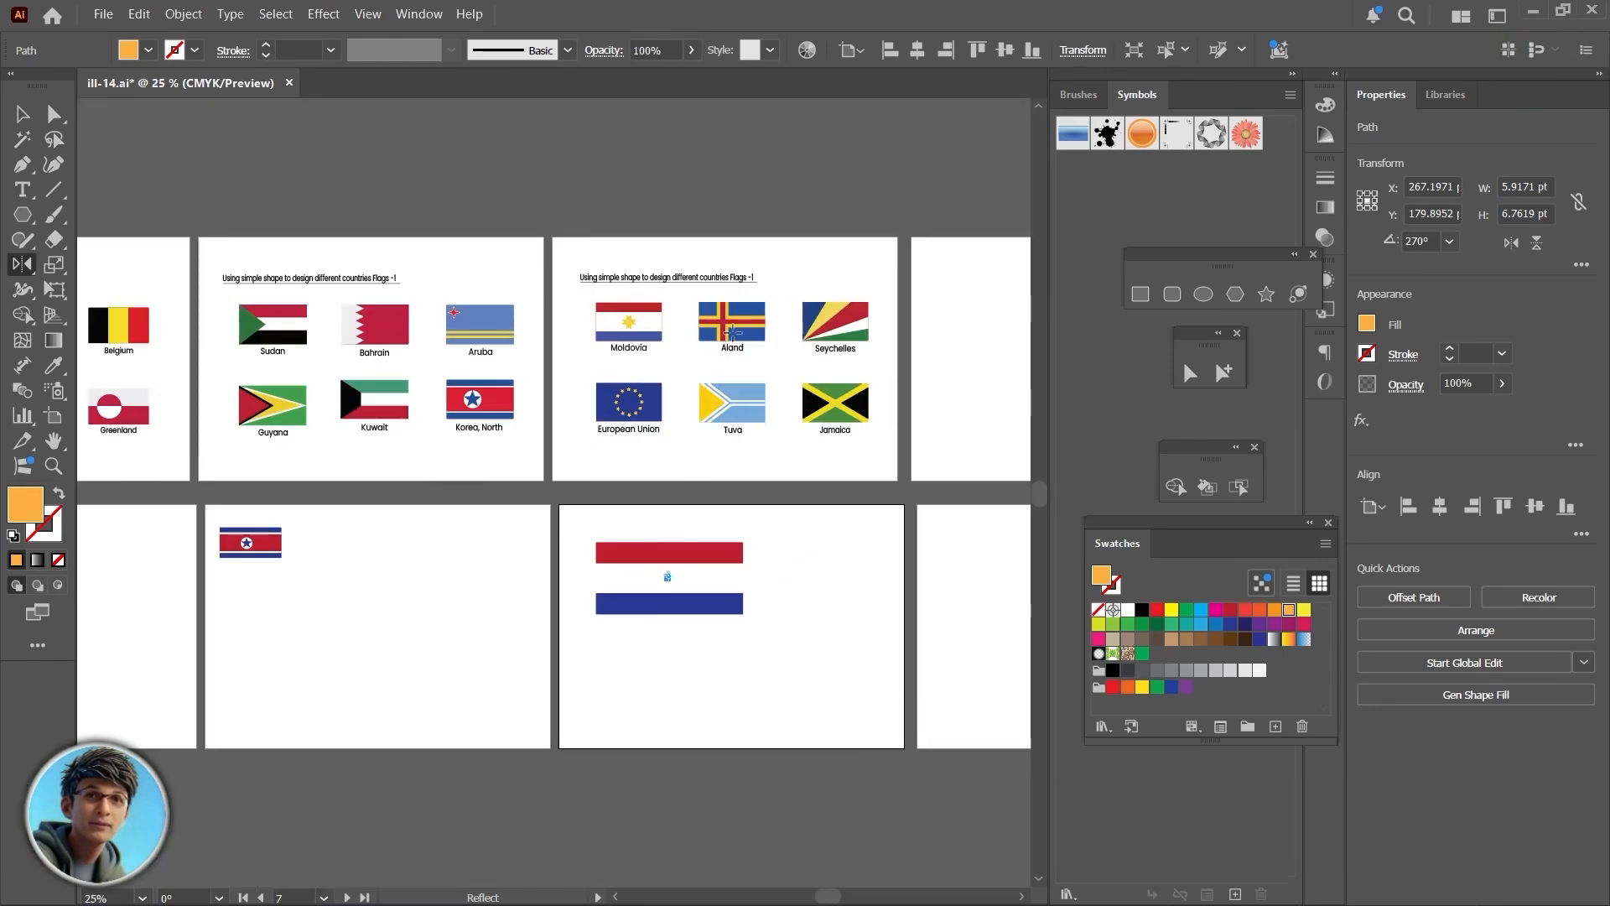
pyautogui.press('v')
pyautogui.moveTo(776, 526); pyautogui.dragTo(529, 639)
pyautogui.moveTo(681, 569); pyautogui.dragTo(306, 611)
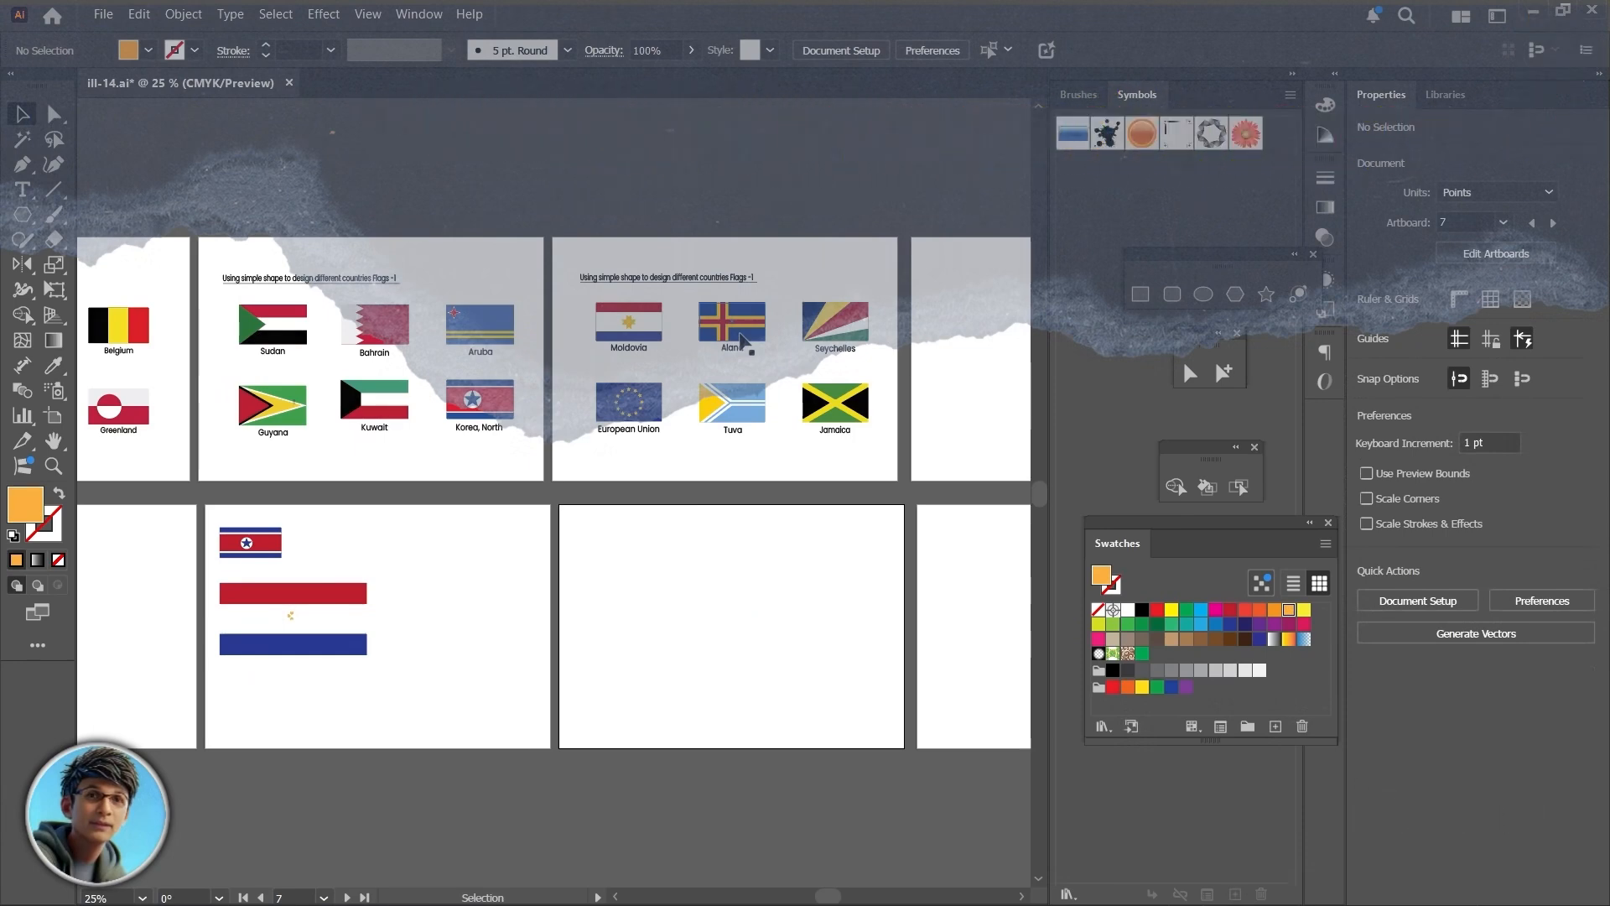
# Step: Draw a rectangle about 345 by 165 pt on the emptied artboard as the Aland flag's base and fill it dark blue
pyautogui.scroll(2, 741, 340)
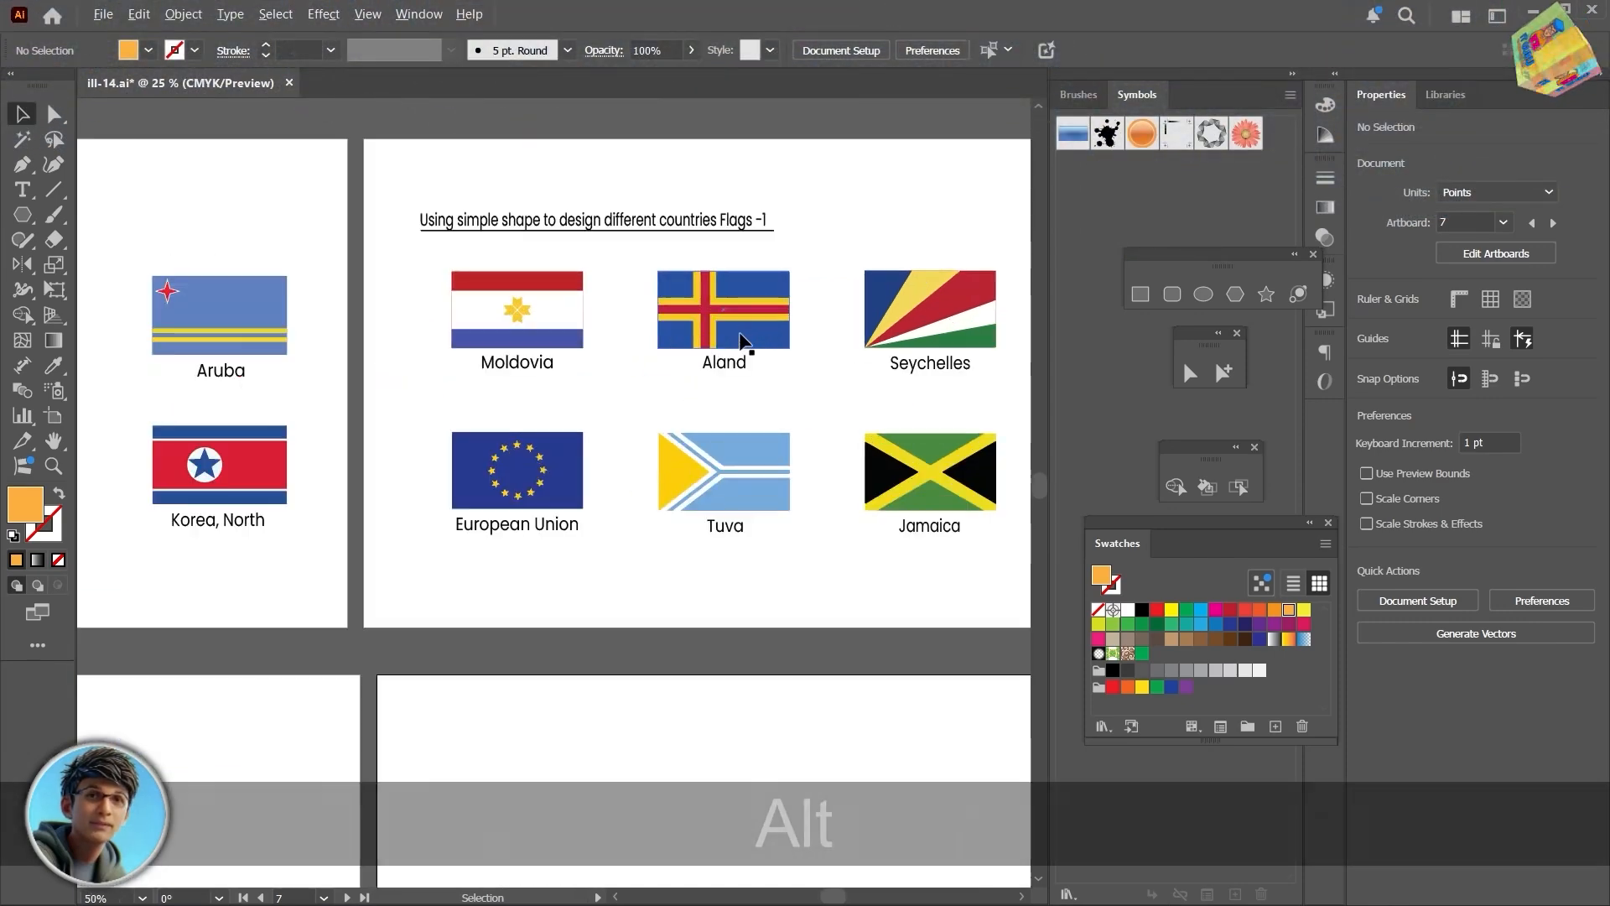
pyautogui.click(1145, 297)
pyautogui.moveTo(766, 758); pyautogui.dragTo(762, 600)
pyautogui.moveTo(485, 584); pyautogui.dragTo(768, 718)
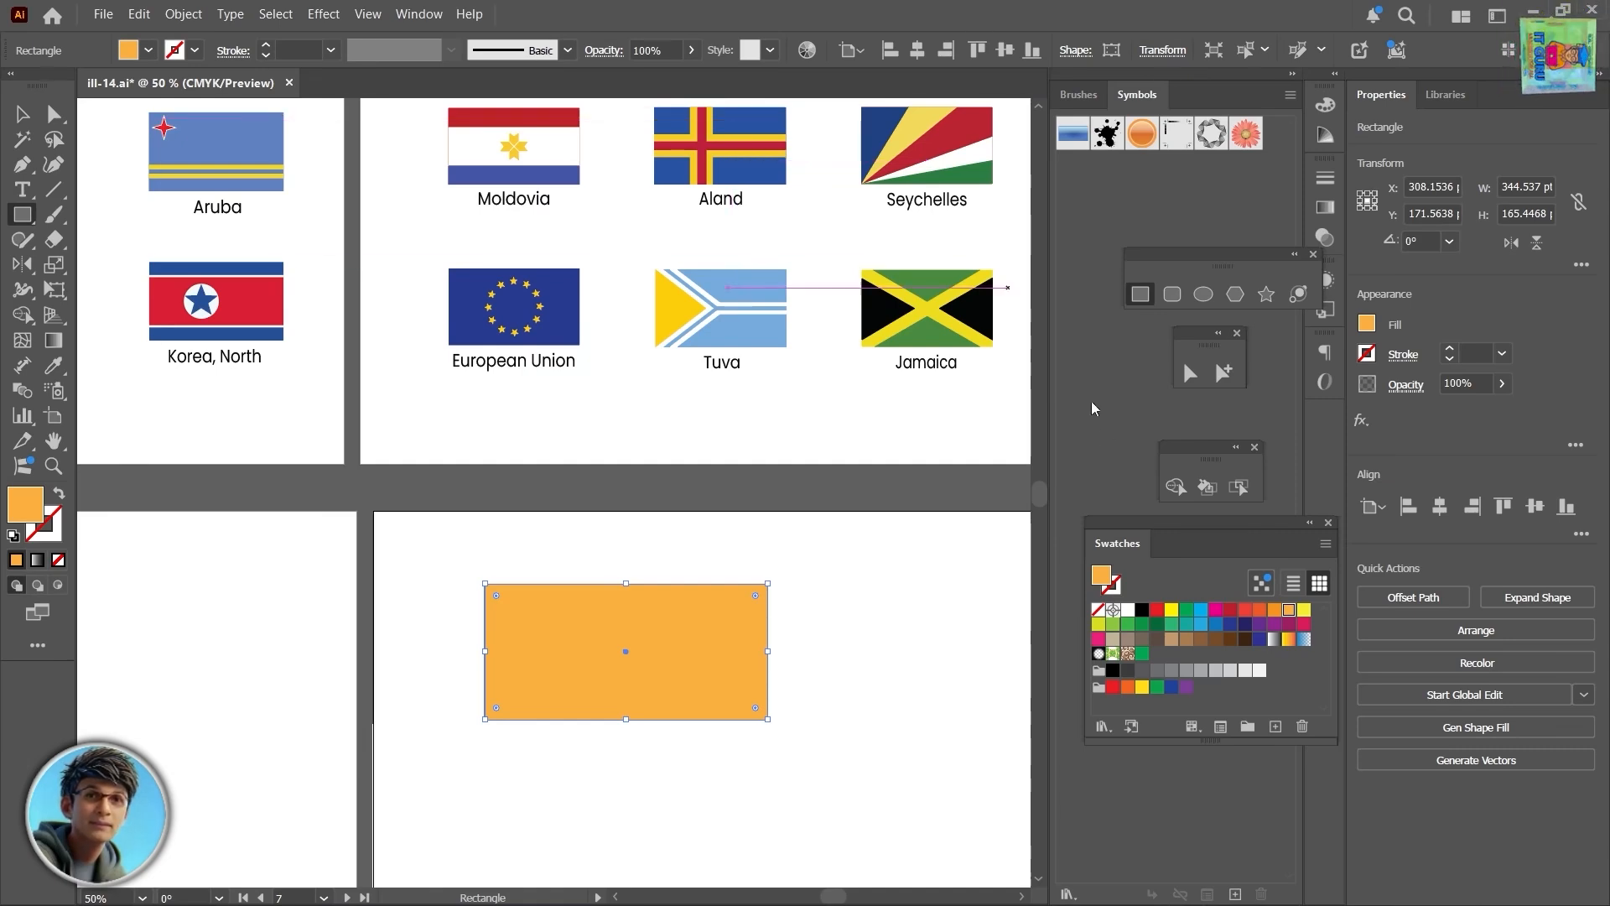
pyautogui.click(1213, 624)
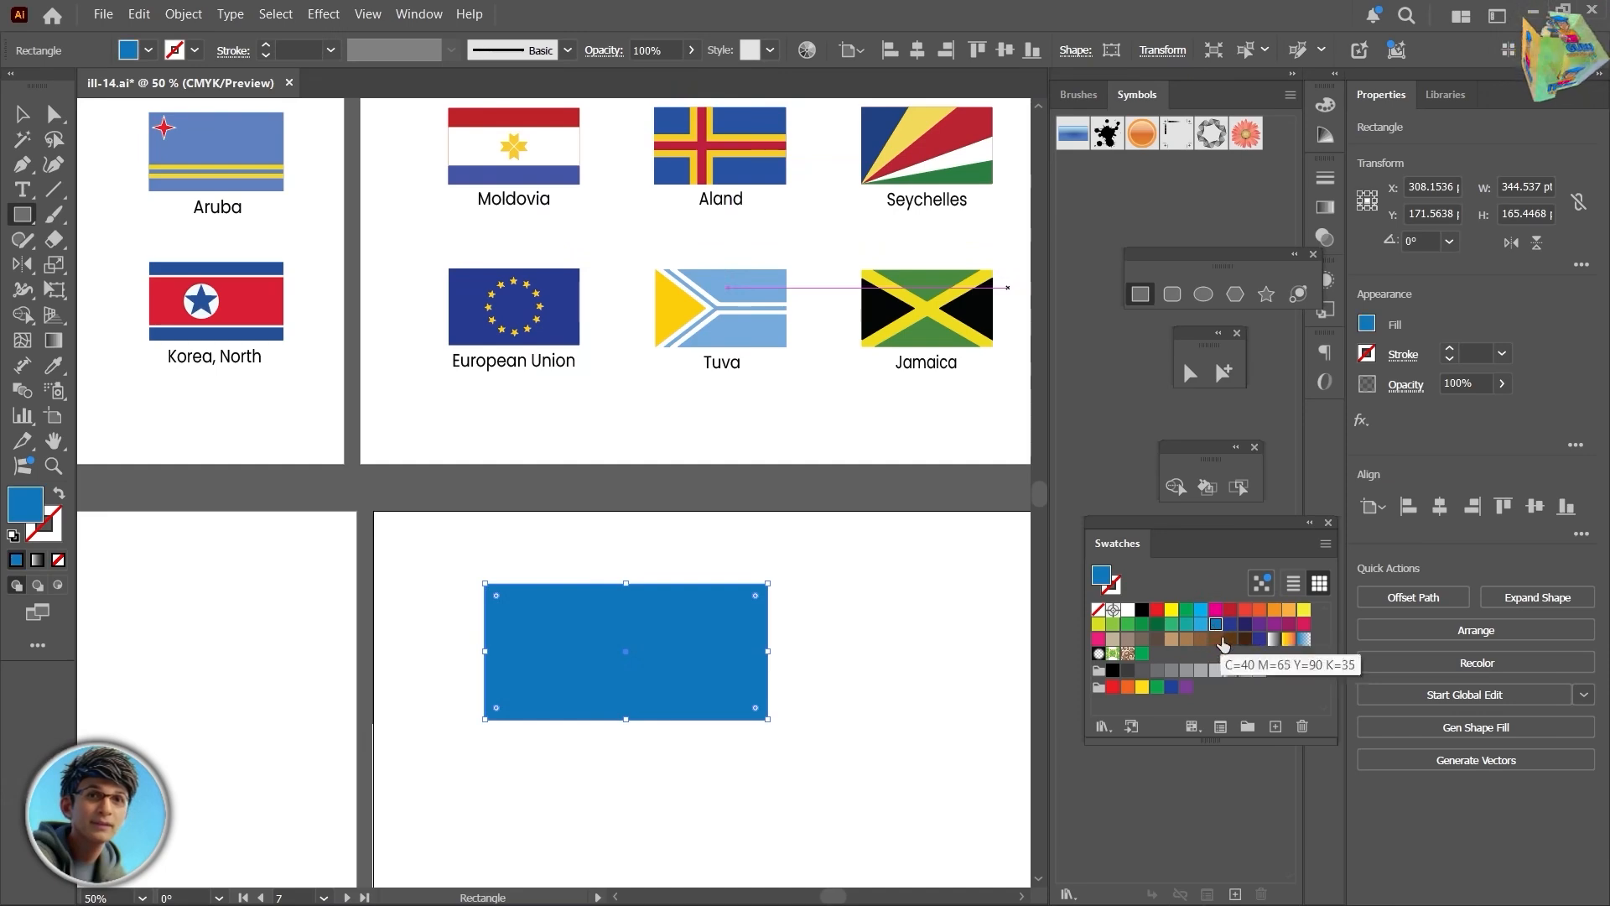
pyautogui.click(1229, 625)
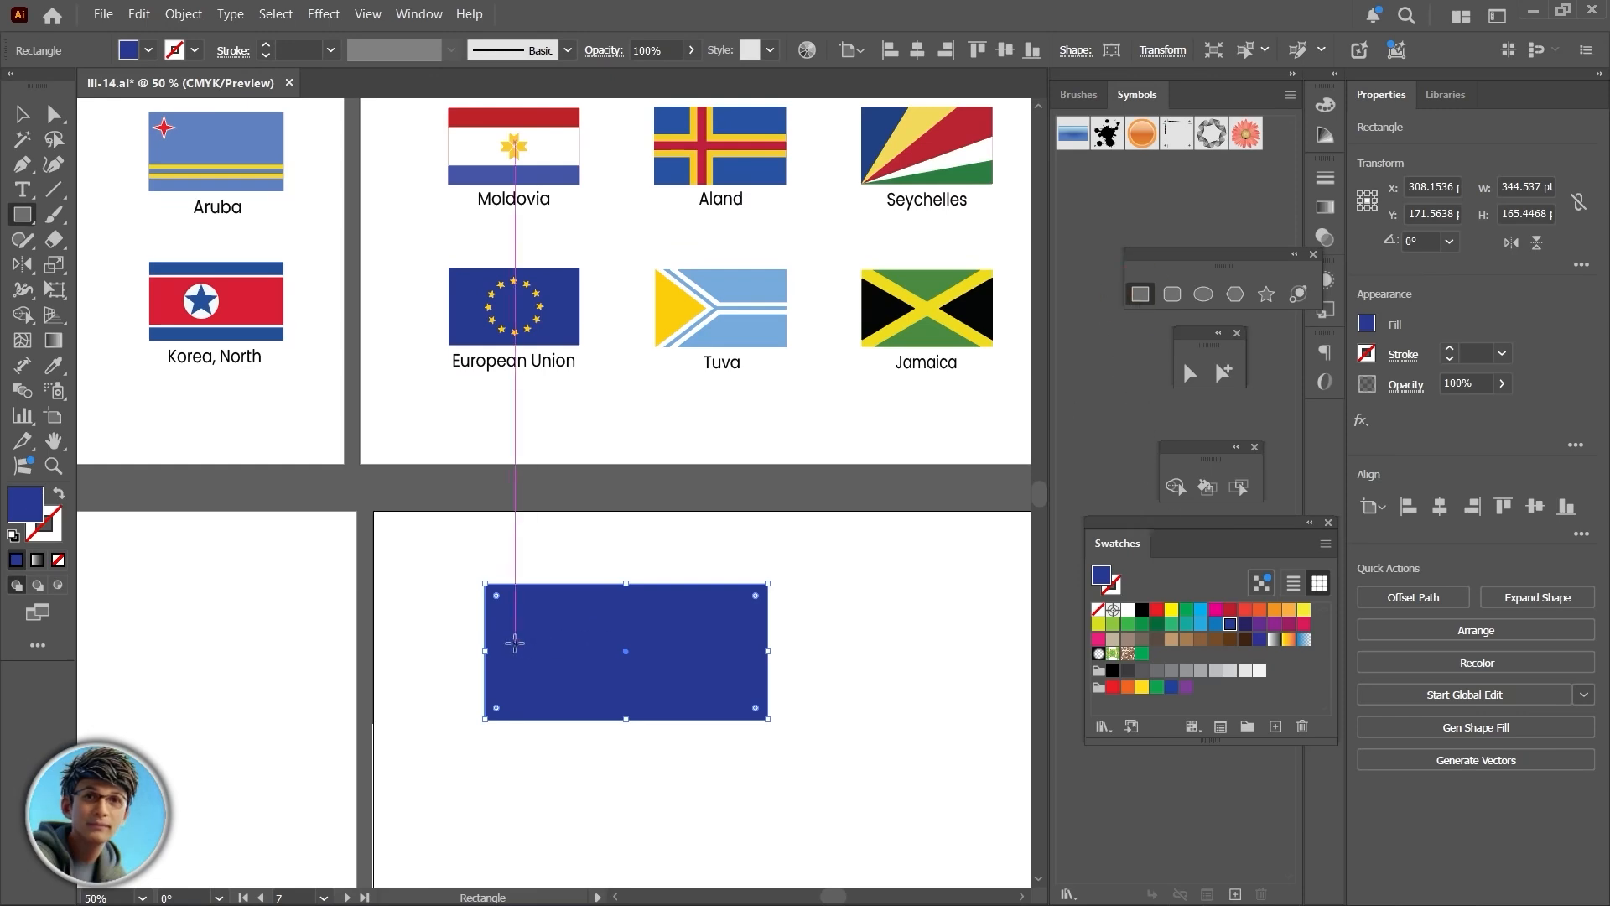
# Step: Draw a full-width horizontal band about 70 pt high across the middle of the blue rectangle and fill it light orange
pyautogui.moveTo(485, 622); pyautogui.dragTo(766, 678)
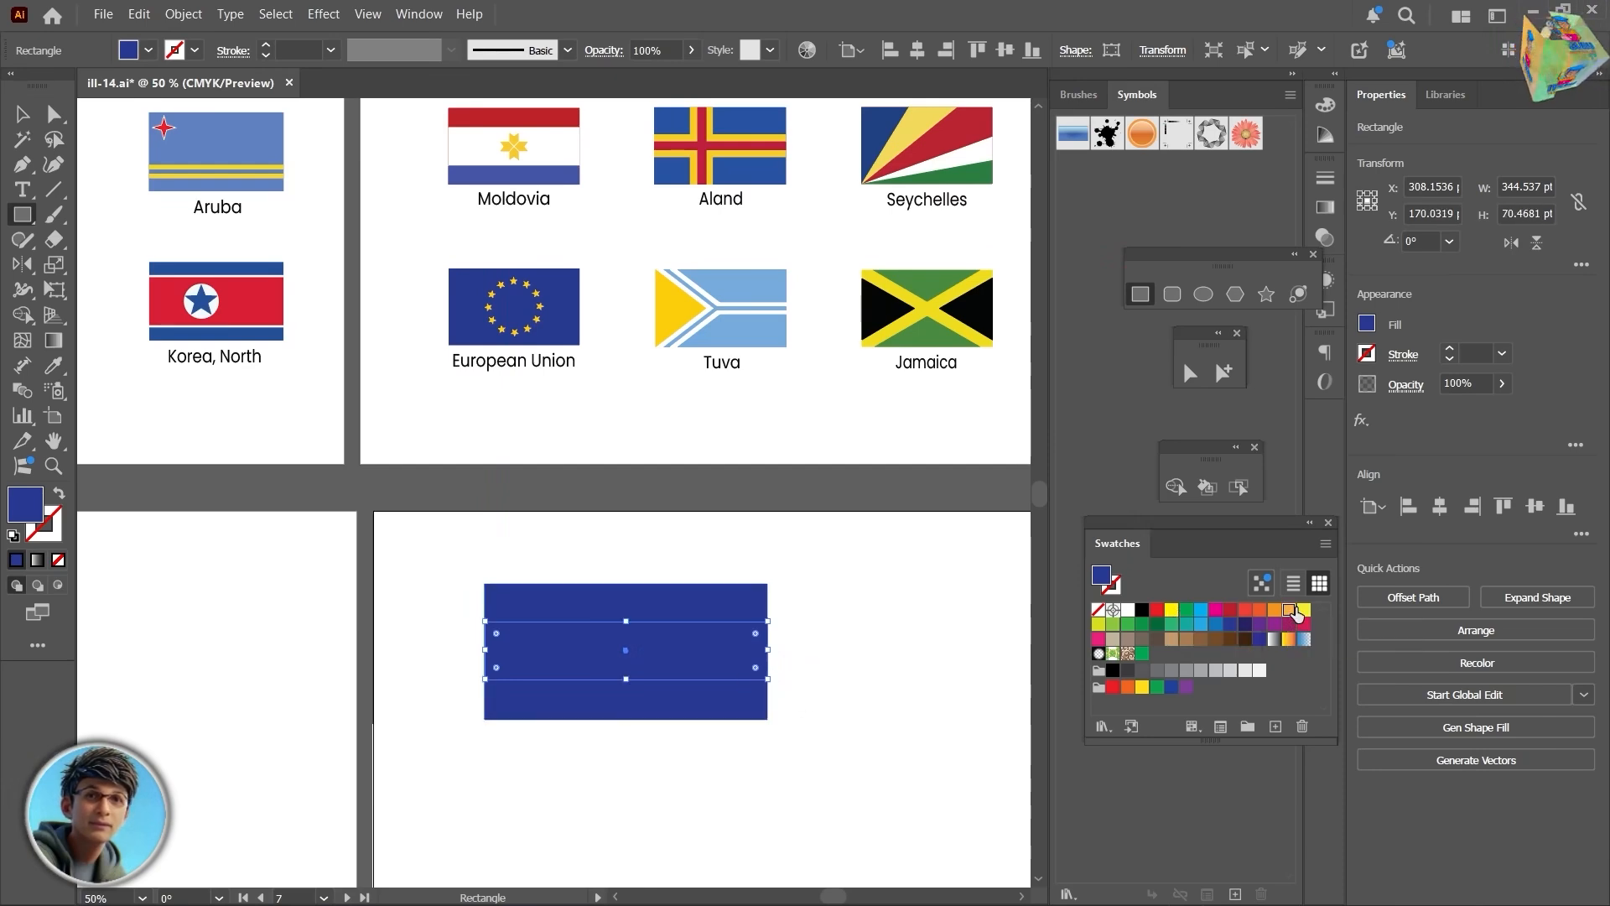
pyautogui.click(1291, 610)
pyautogui.scroll(2, 663, 671)
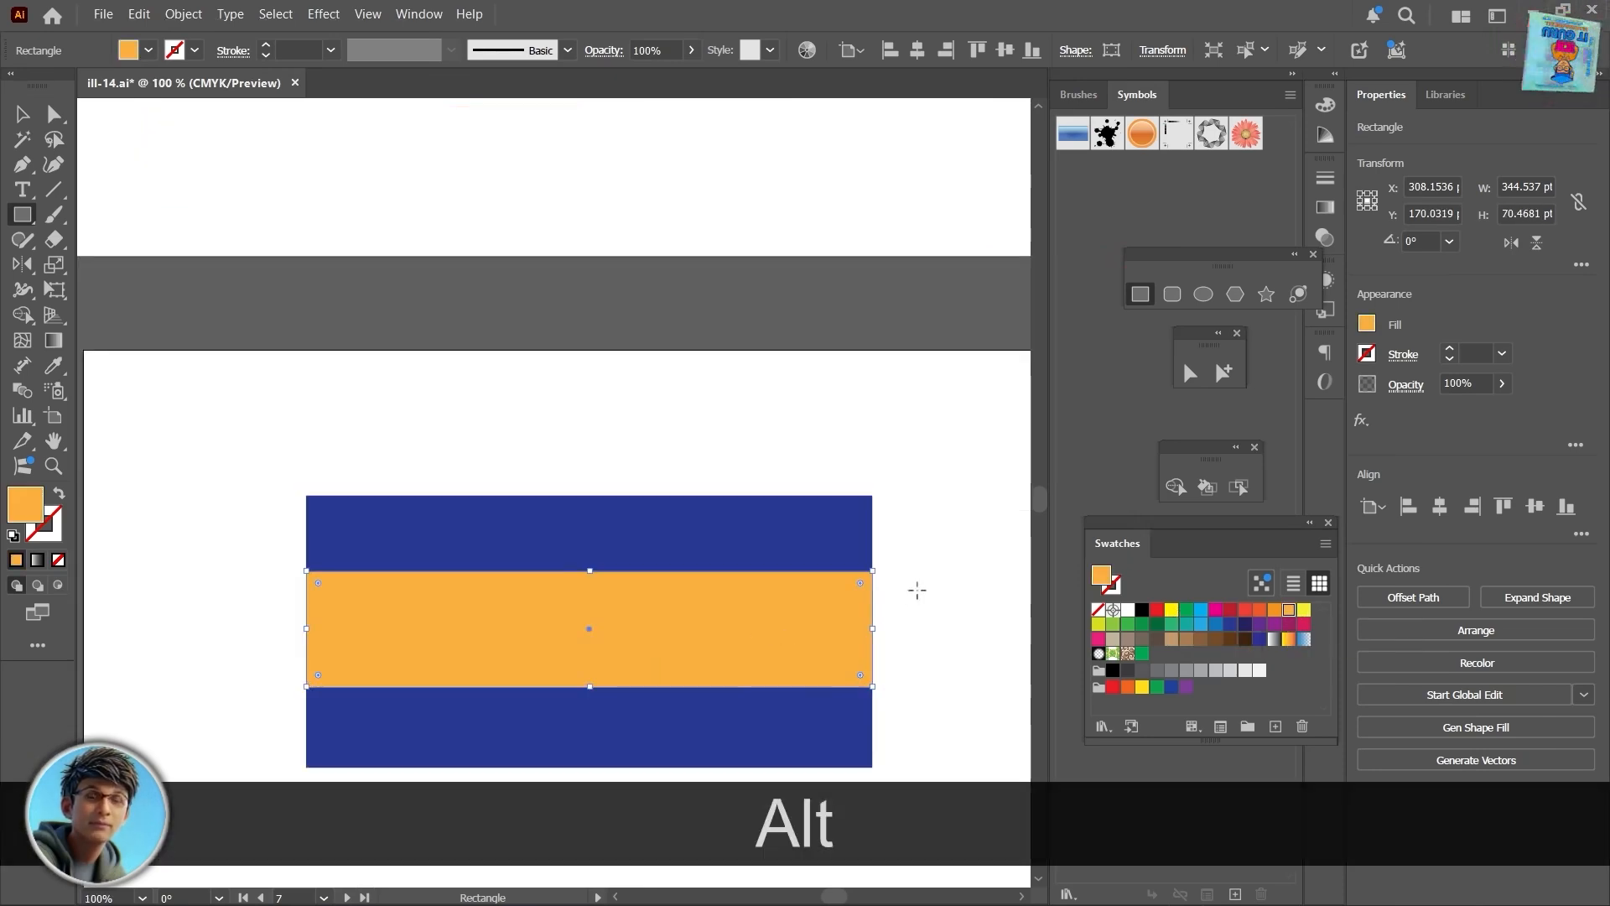
pyautogui.scroll(-2, 917, 591)
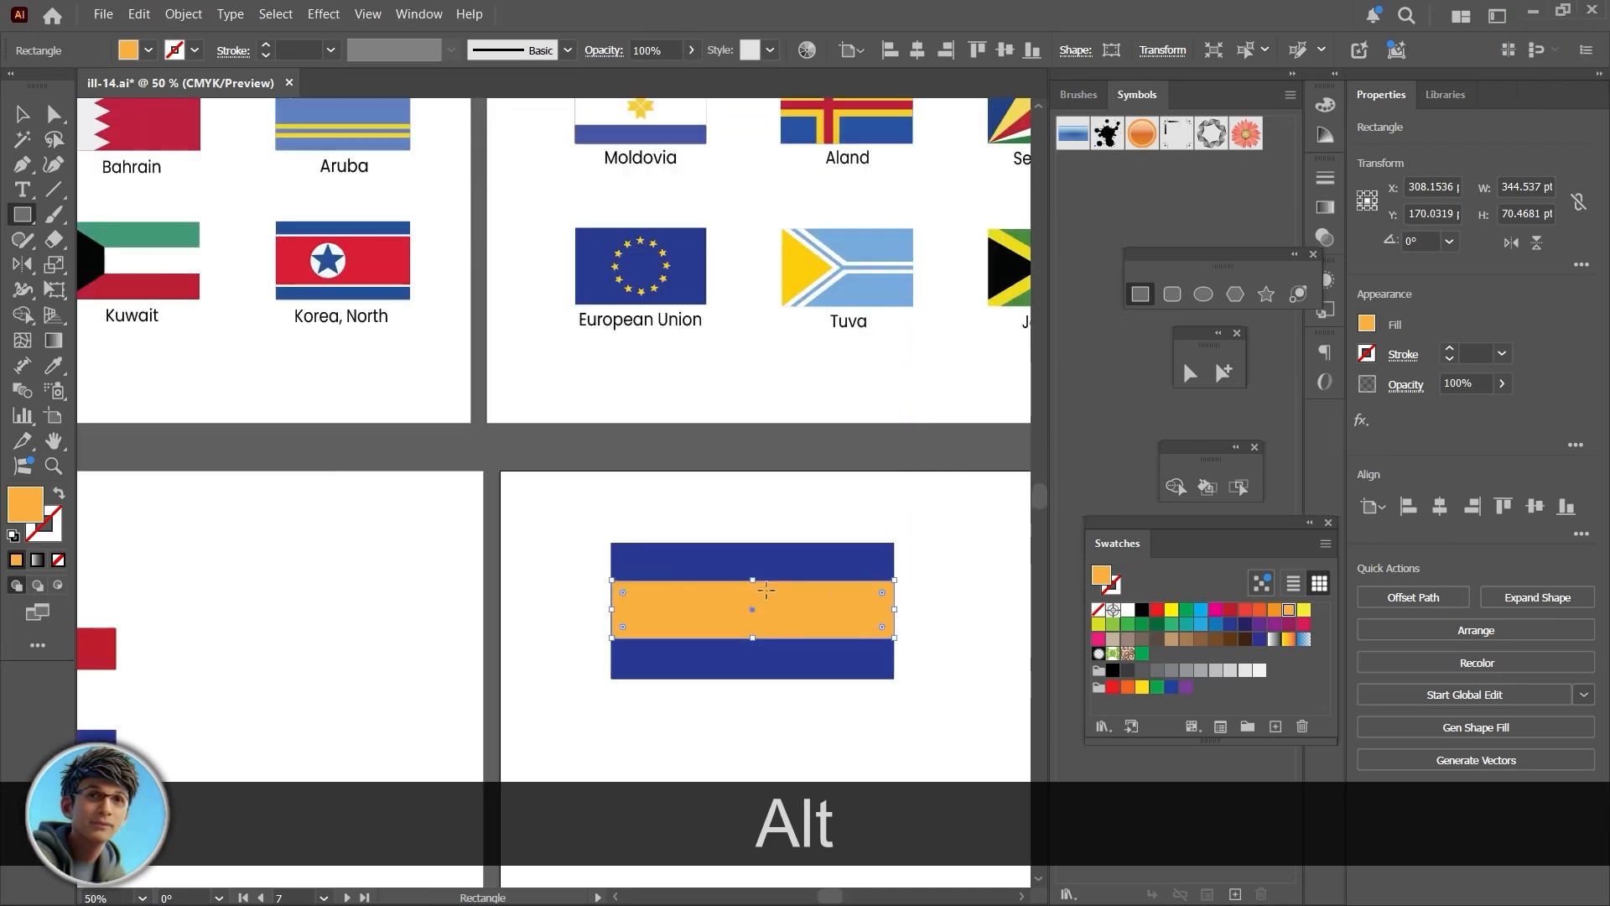
# Step: Duplicate the orange band in front, shrink the copy's height about its centre to about 22 pt and fill it red
pyautogui.moveTo(918, 585); pyautogui.dragTo(853, 637)
pyautogui.hotkey('ctrl', 'c')
pyautogui.hotkey('ctrl', 'f')
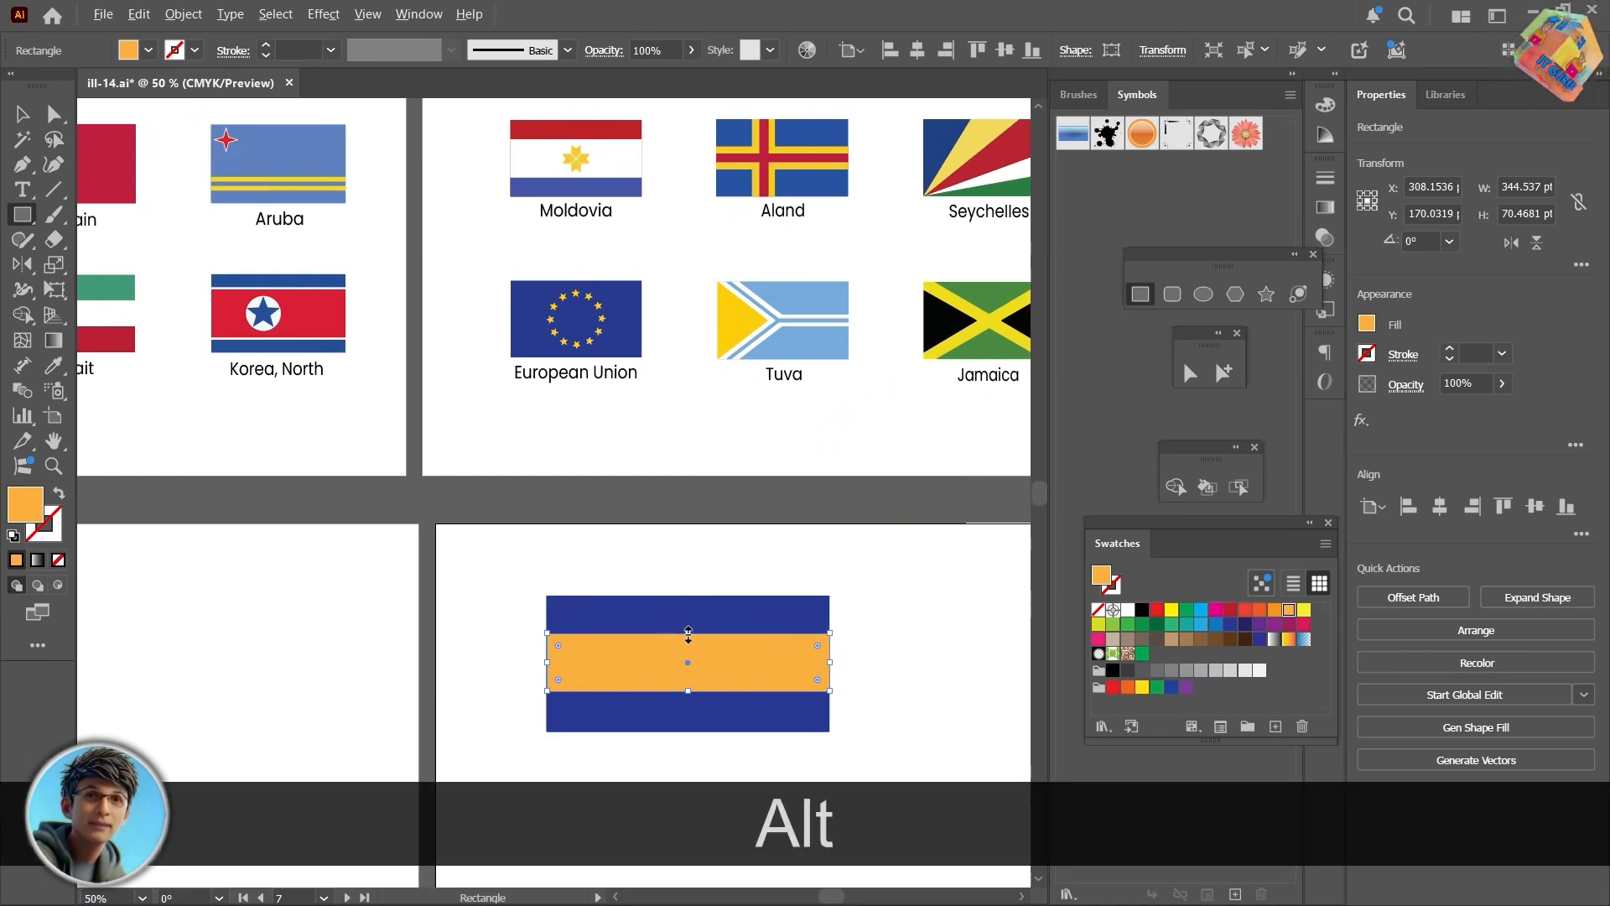
pyautogui.moveTo(688, 631); pyautogui.dragTo(690, 657)
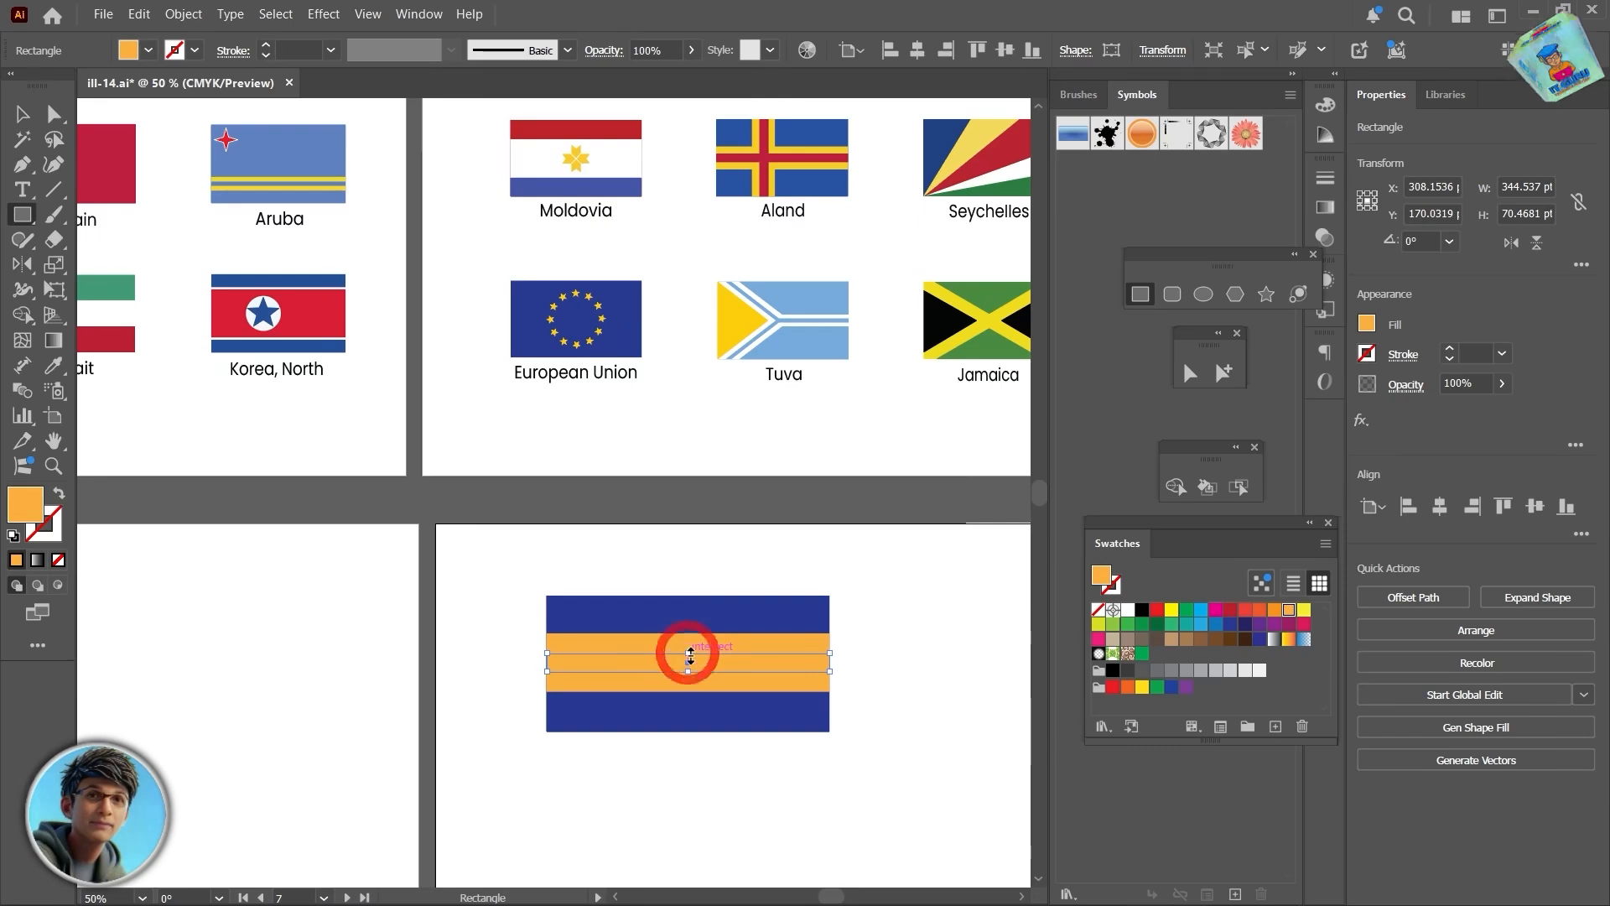
pyautogui.click(1230, 611)
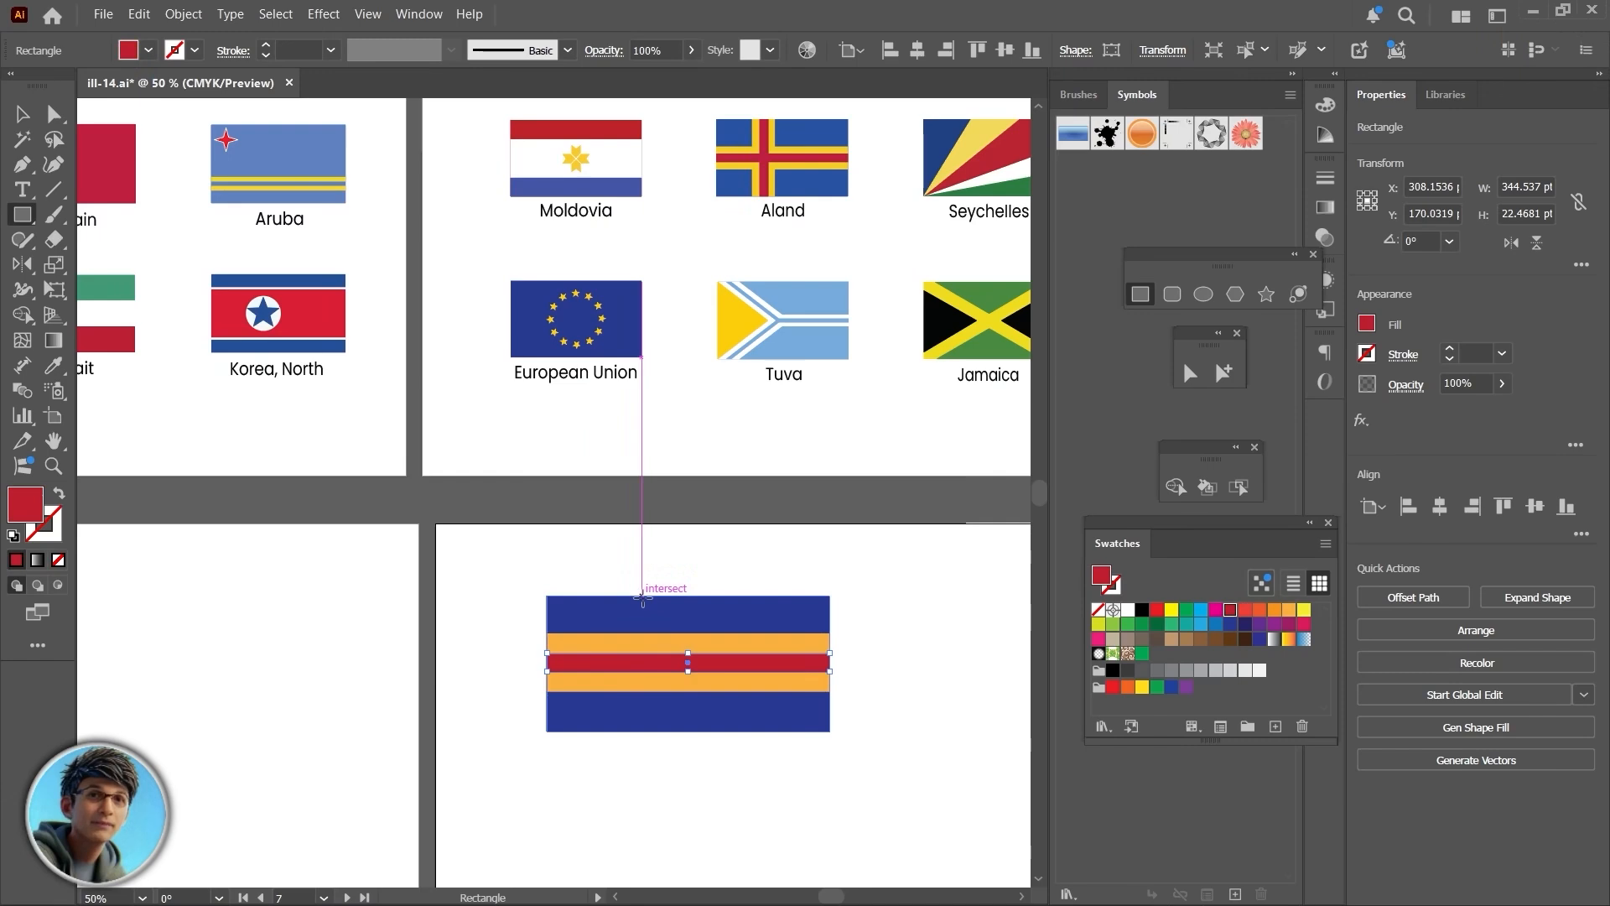
# Step: Draw a full-height vertical band about 48 pt wide, slightly left of the flag's centre, and fill it light orange
pyautogui.moveTo(643, 597); pyautogui.dragTo(681, 732)
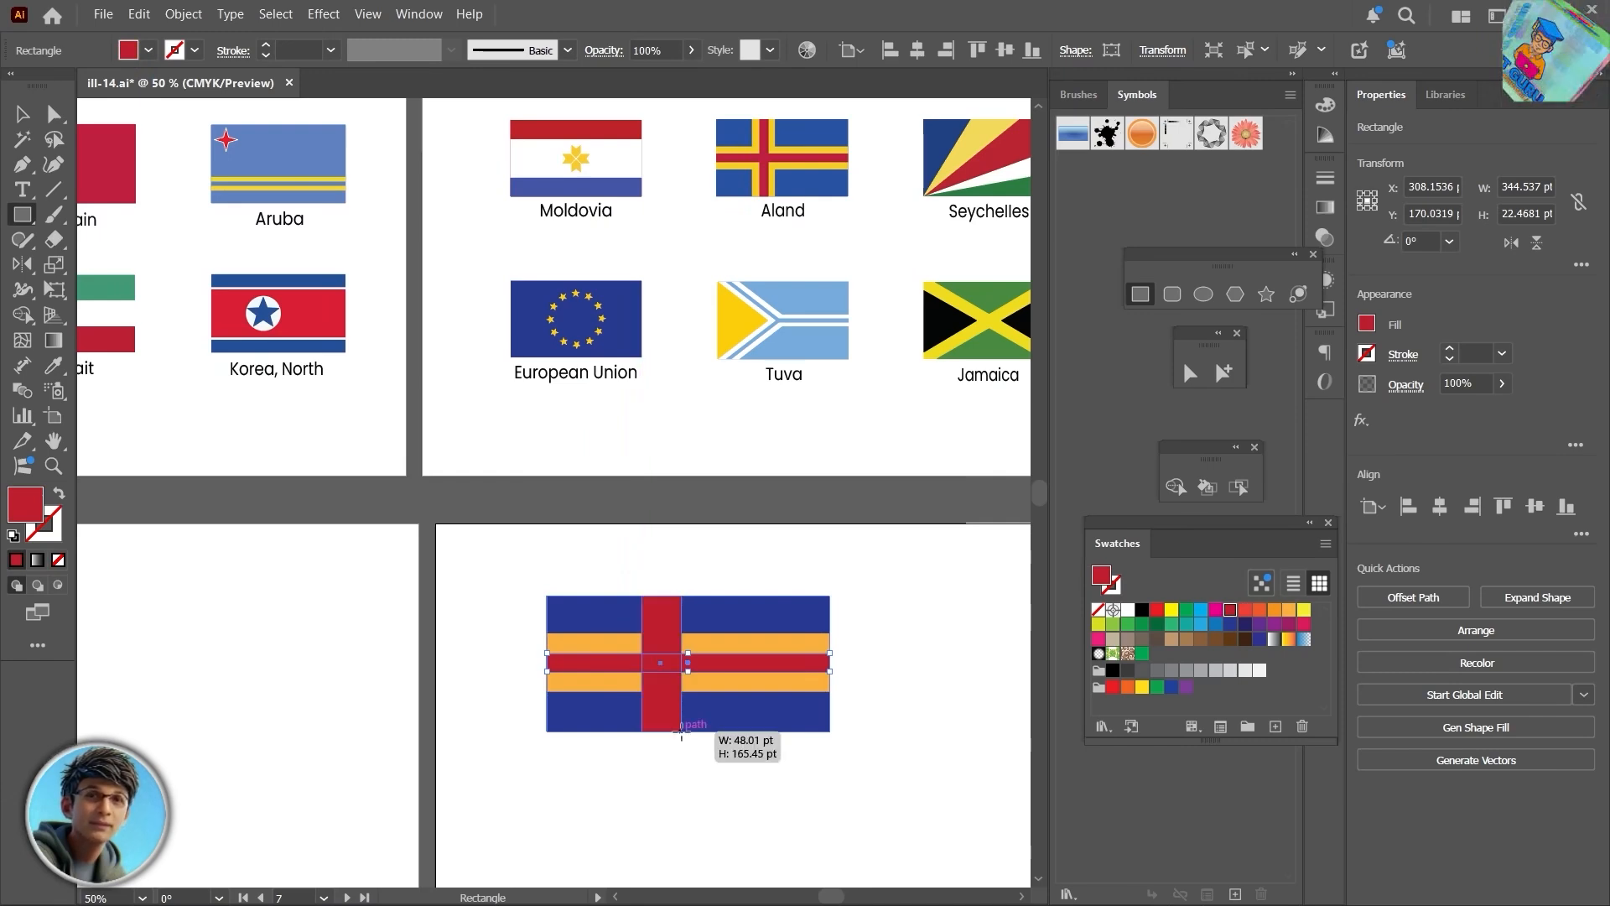
pyautogui.moveTo(681, 733); pyautogui.dragTo(681, 732)
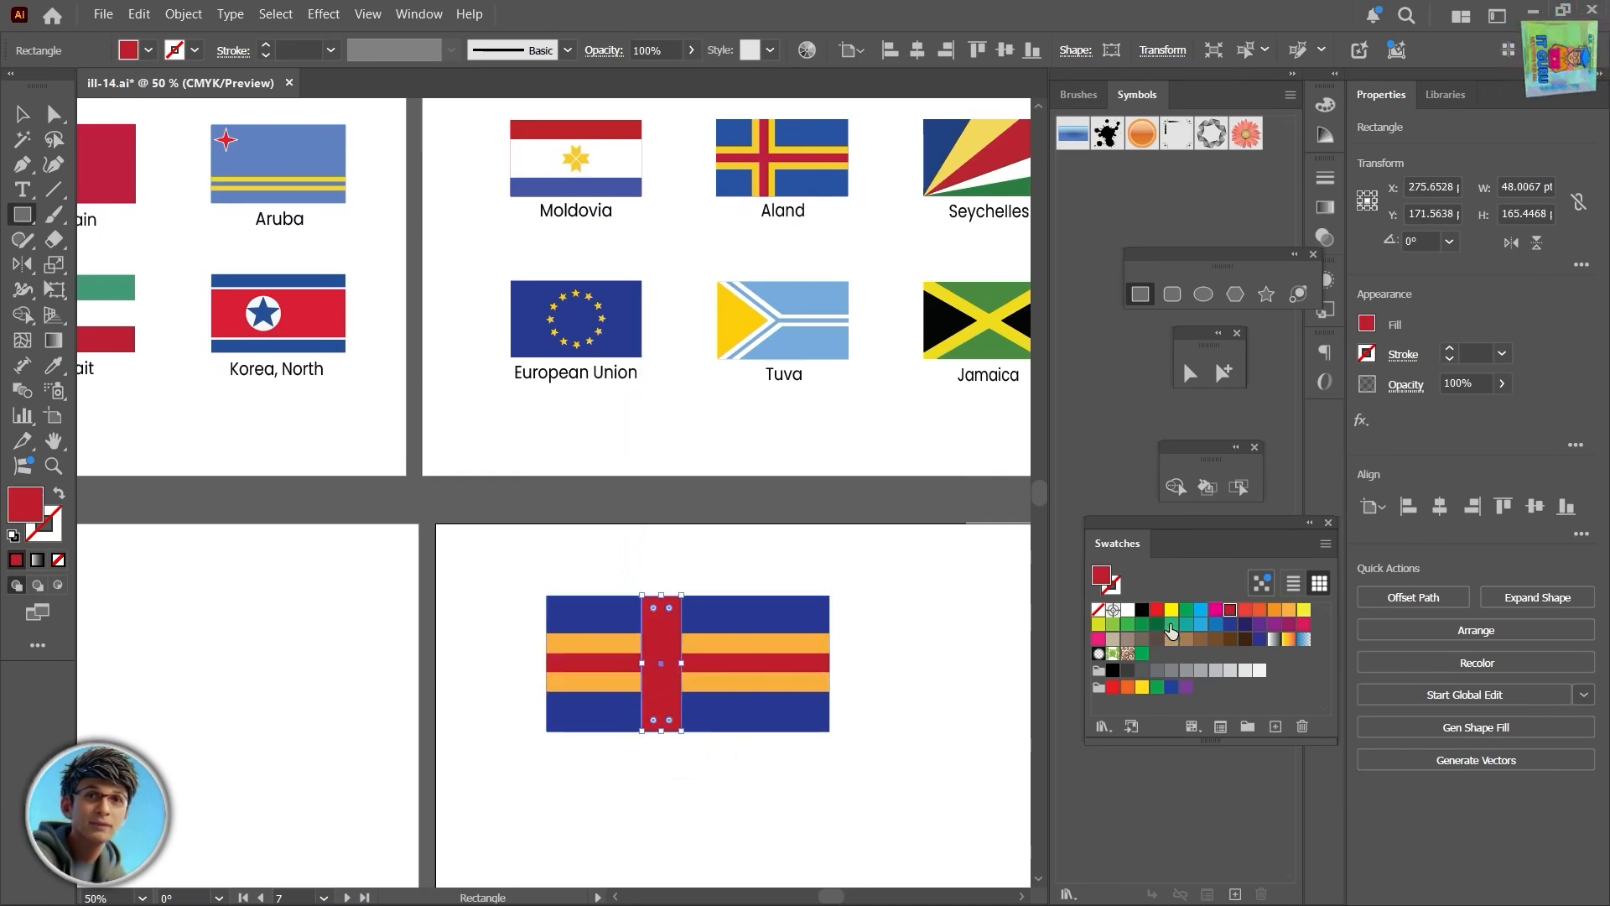
pyautogui.click(1288, 611)
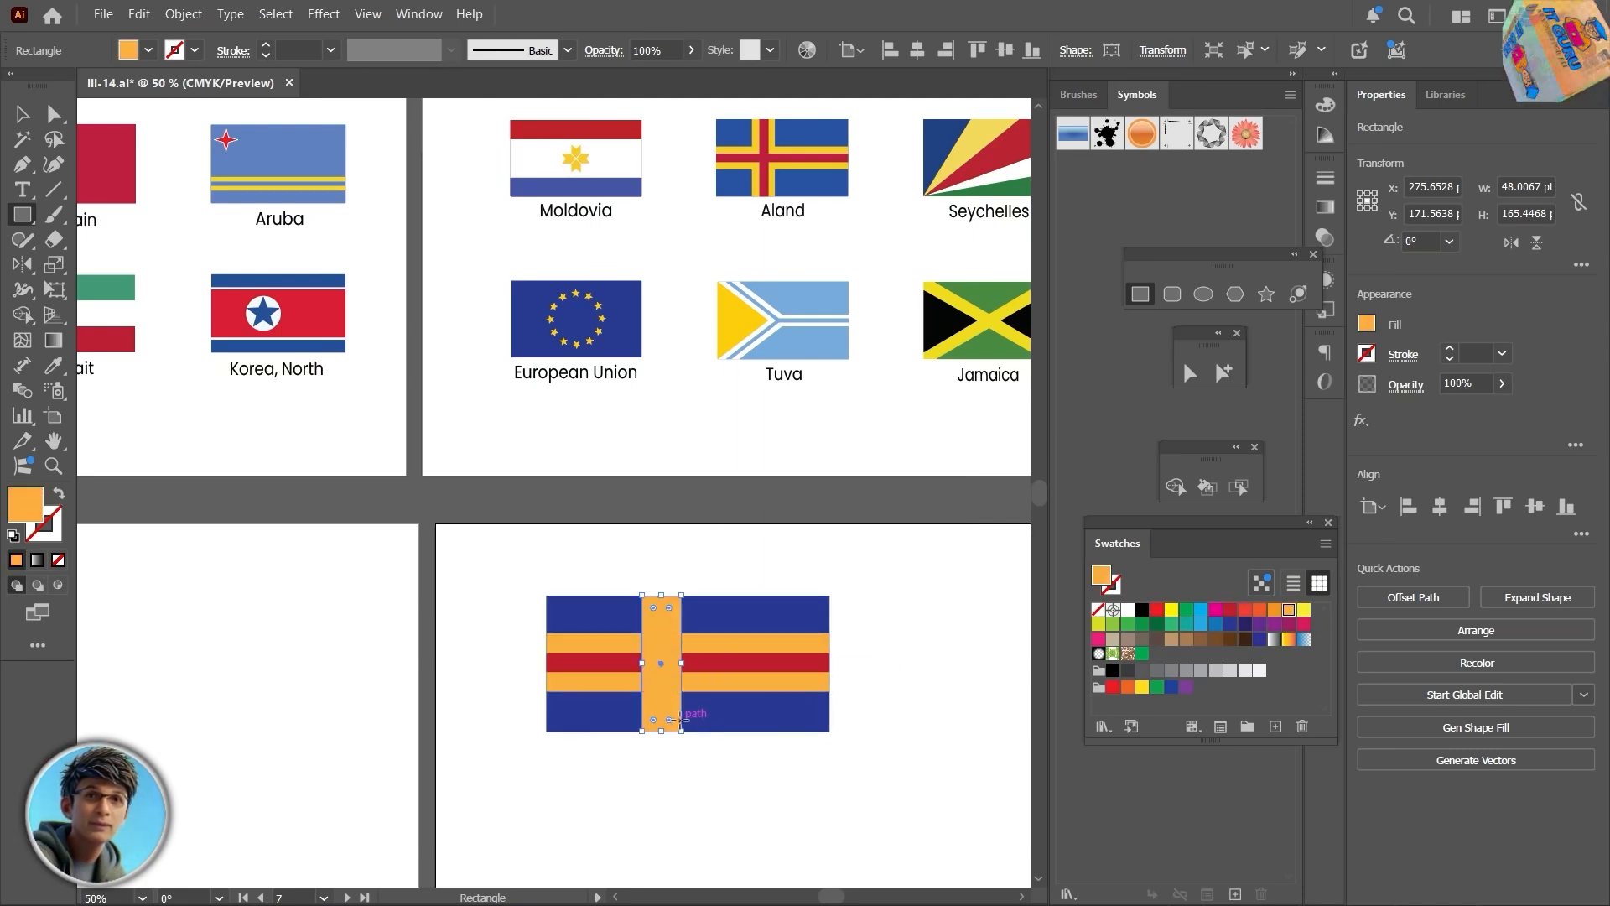
# Step: Duplicate the vertical band in front, narrow the copy about its centre to about 19 pt and fill it red
pyautogui.hotkey('ctrl', 'c')
pyautogui.hotkey('ctrl', 'f')
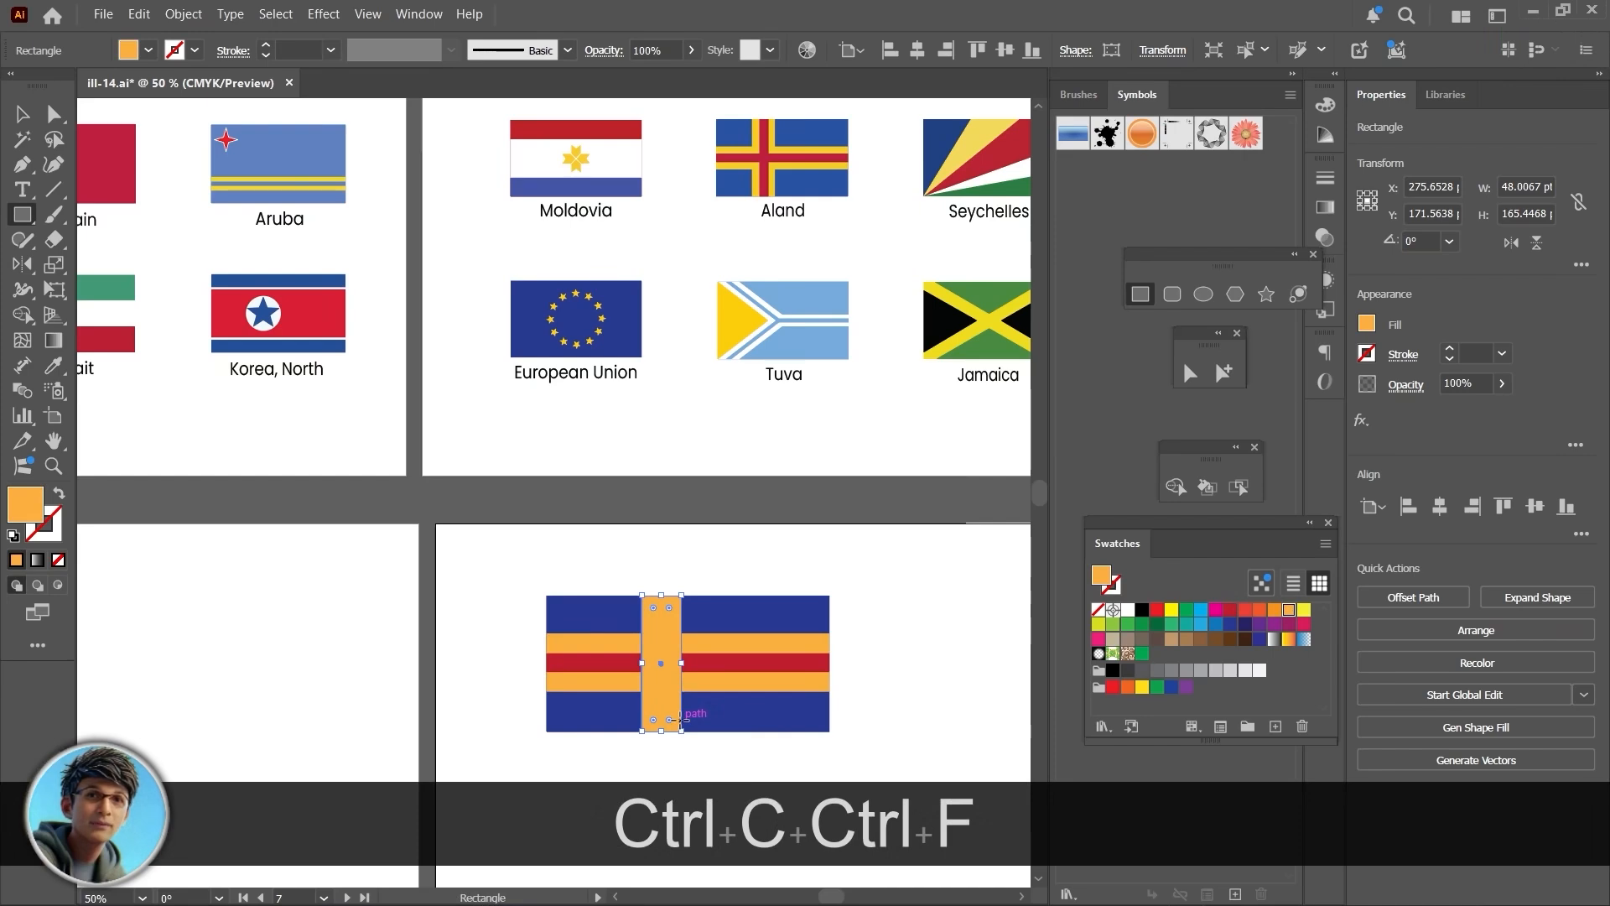
pyautogui.moveTo(681, 663); pyautogui.dragTo(671, 665)
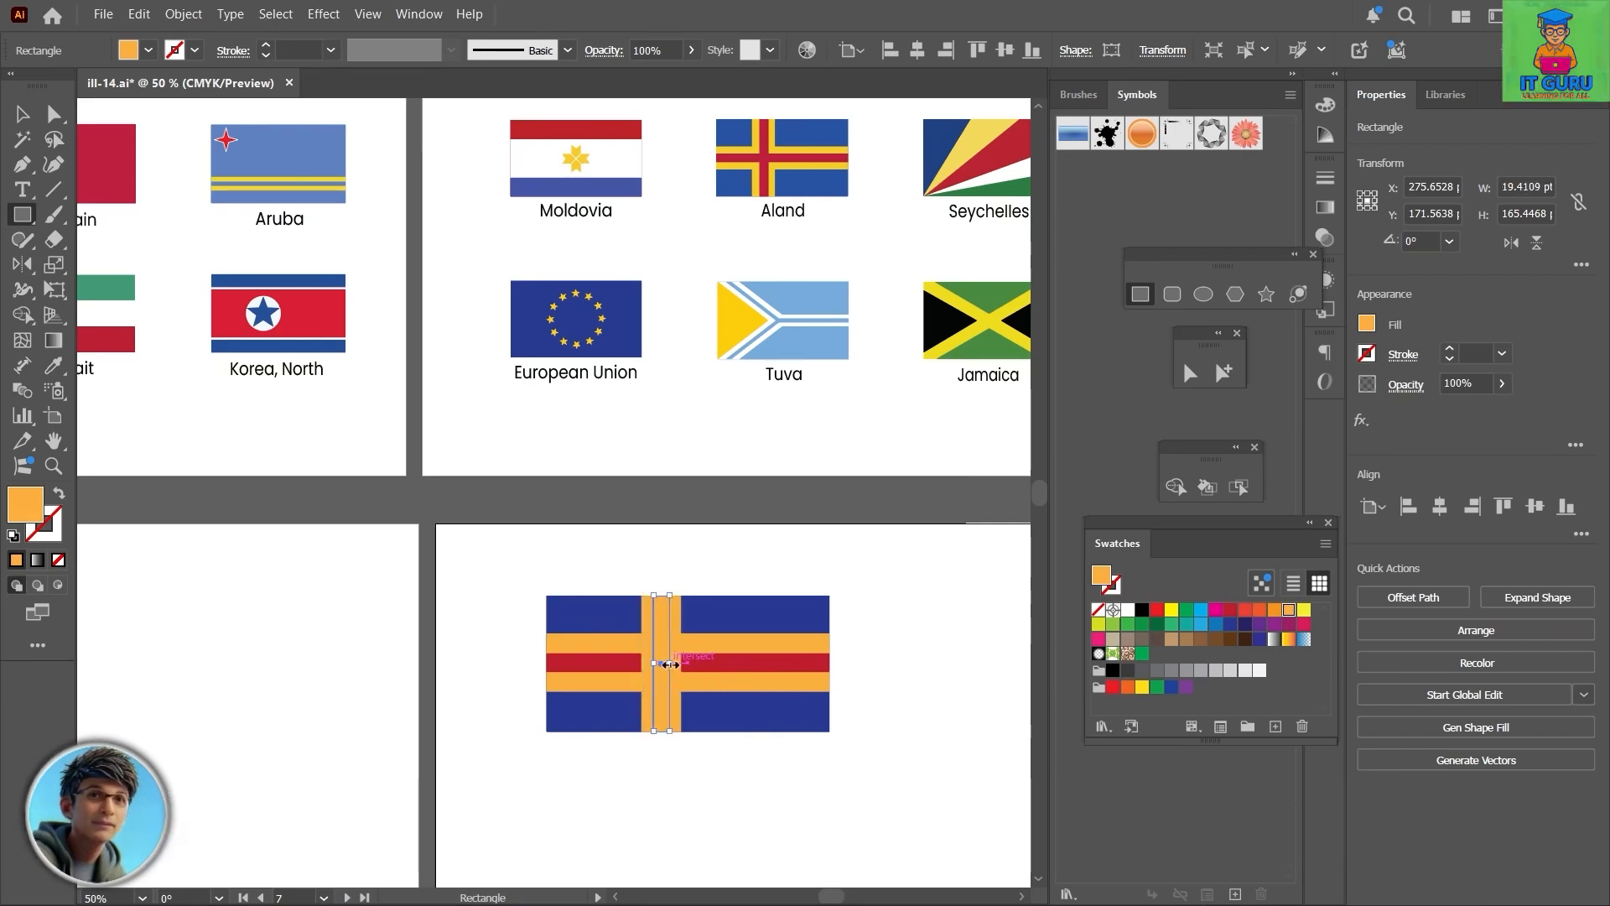
pyautogui.click(1231, 611)
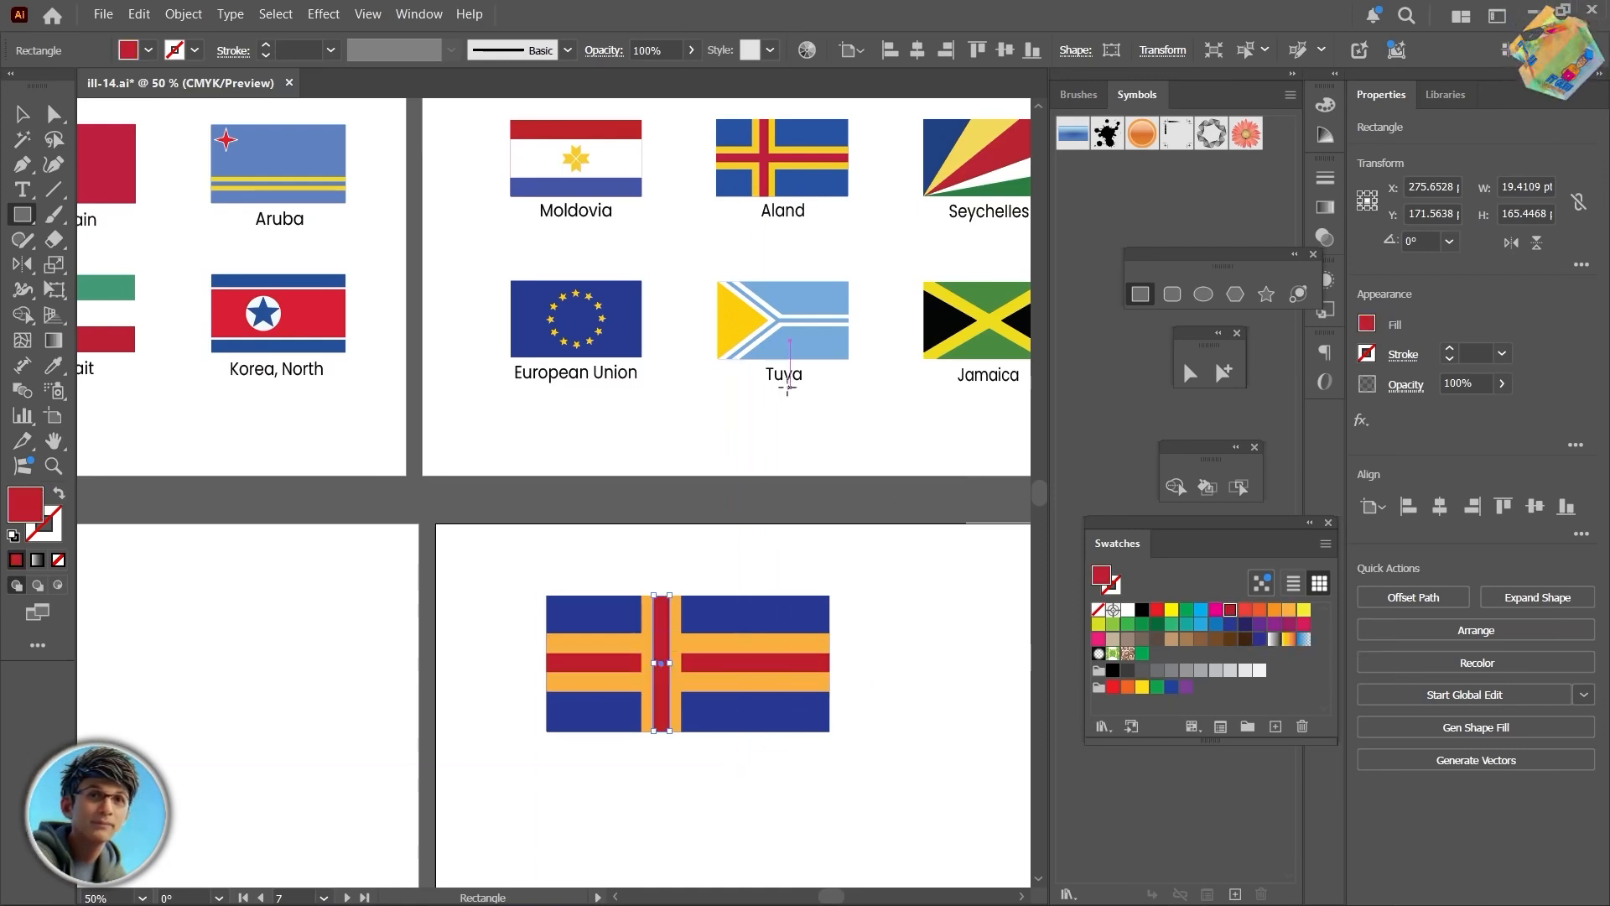
# Step: Try bringing the horizontal orange band to the front of the flag, and undo the change
pyautogui.press('v')
pyautogui.click(612, 650)
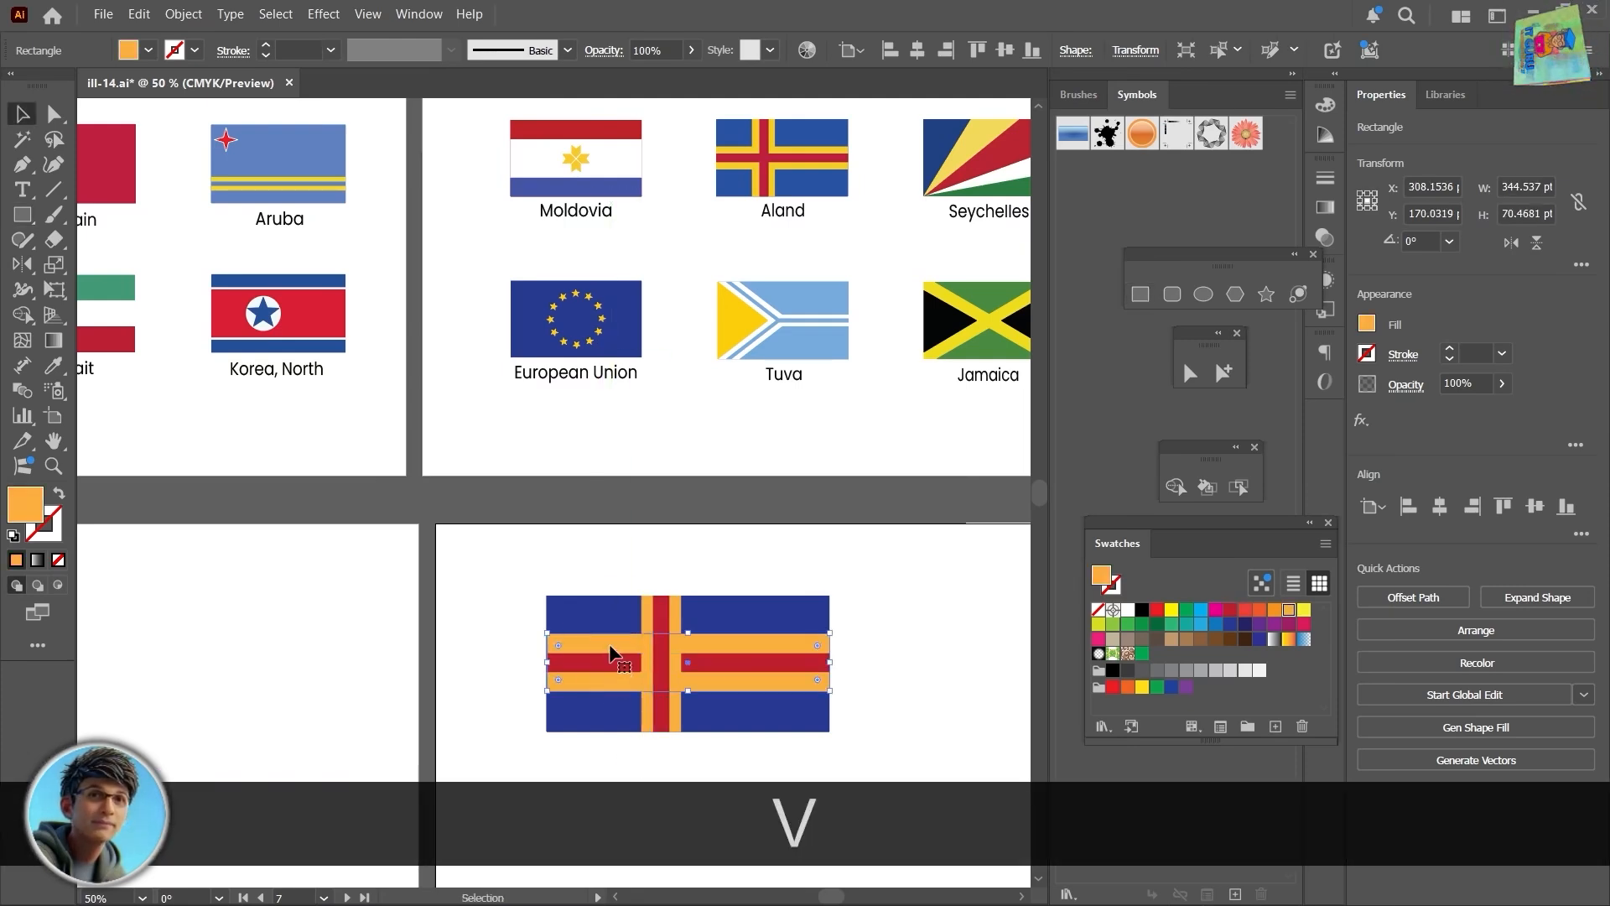
pyautogui.rightClick(620, 648)
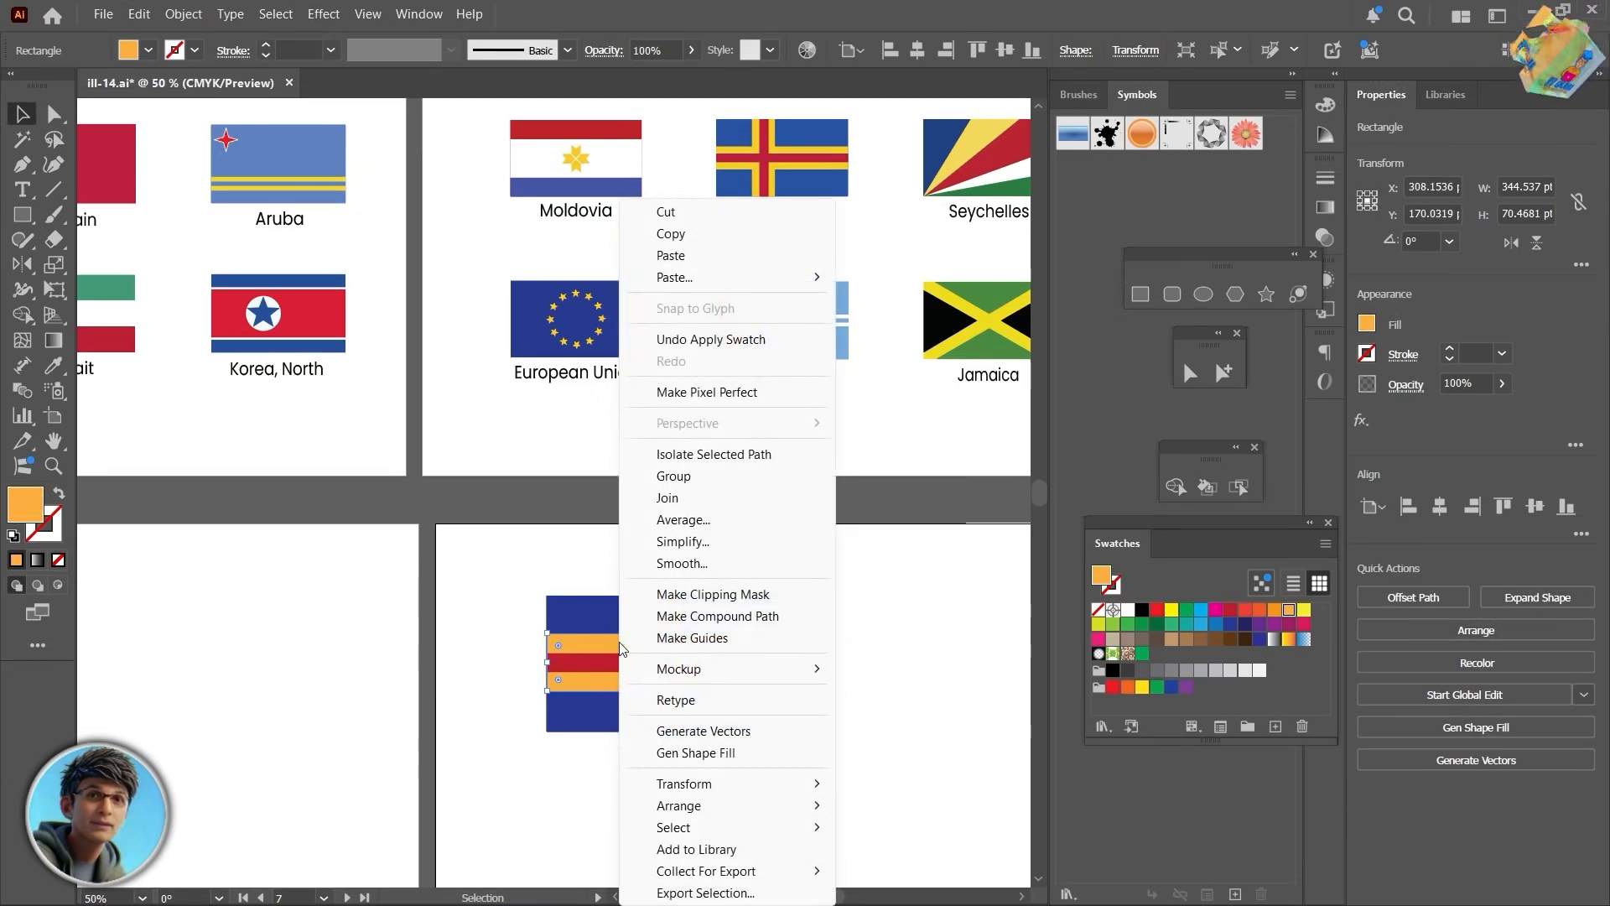
pyautogui.moveTo(726, 812)
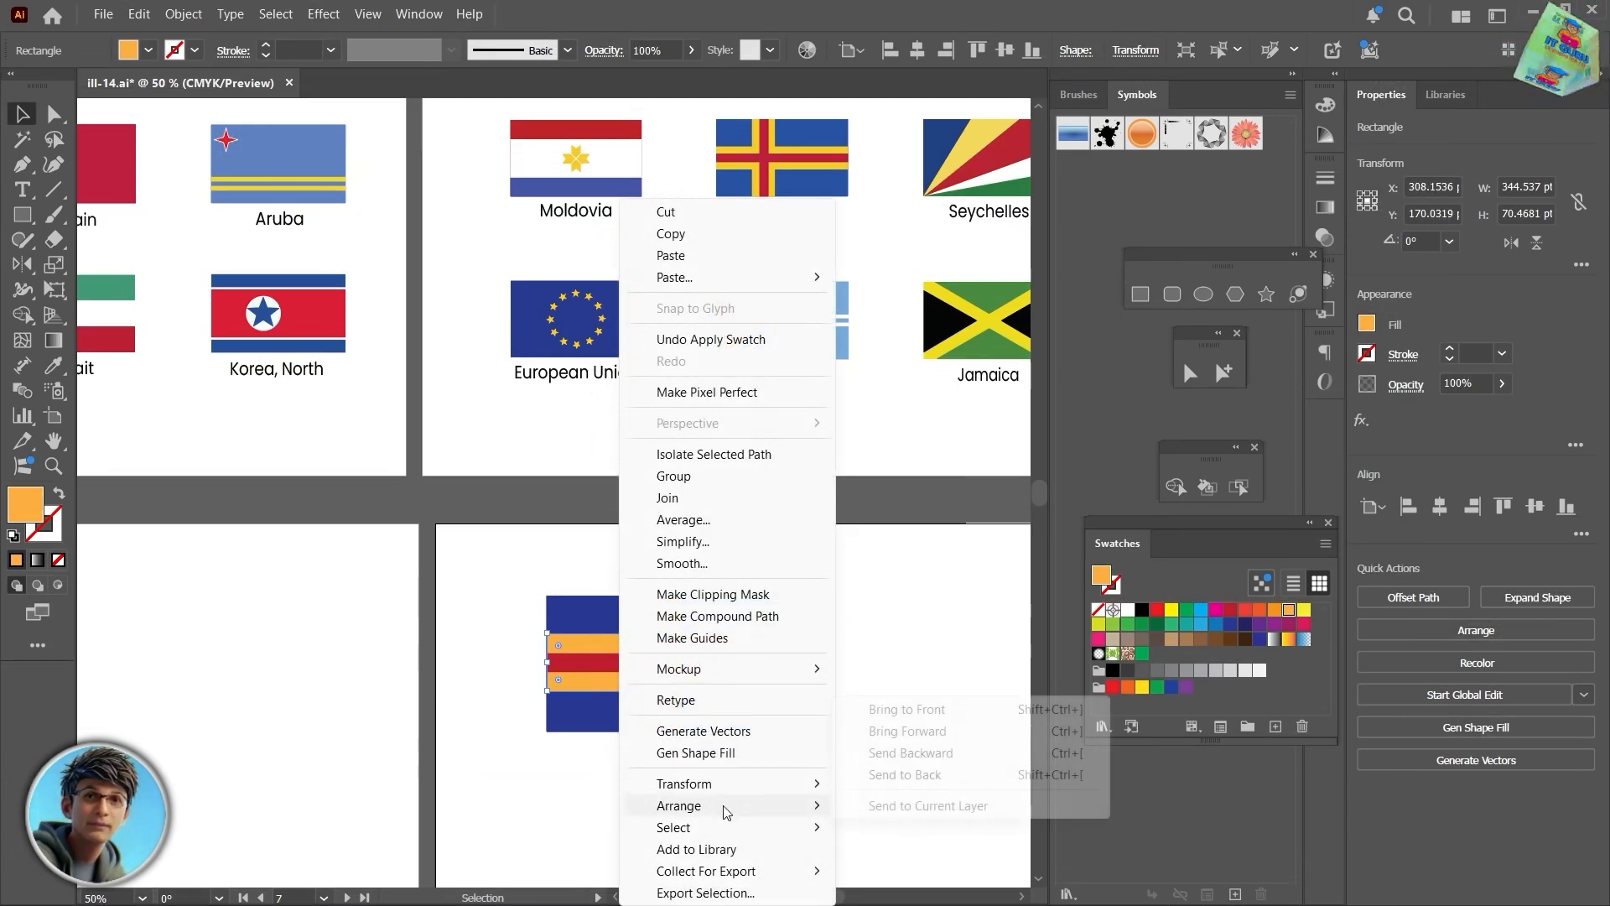
pyautogui.click(906, 709)
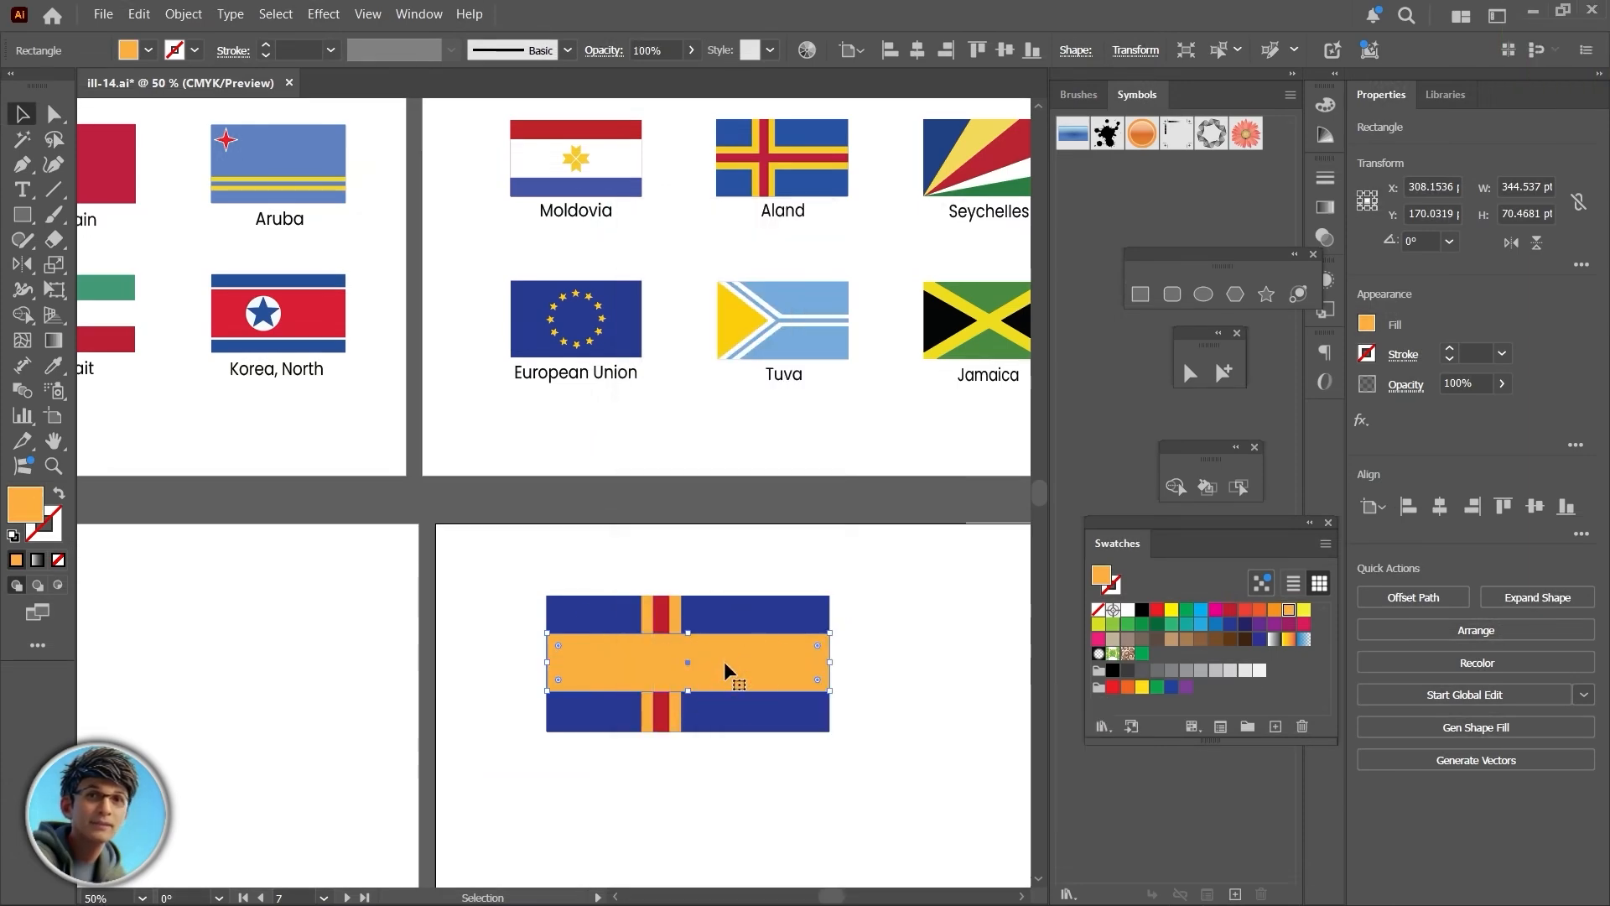
pyautogui.hotkey('ctrl', 'z')
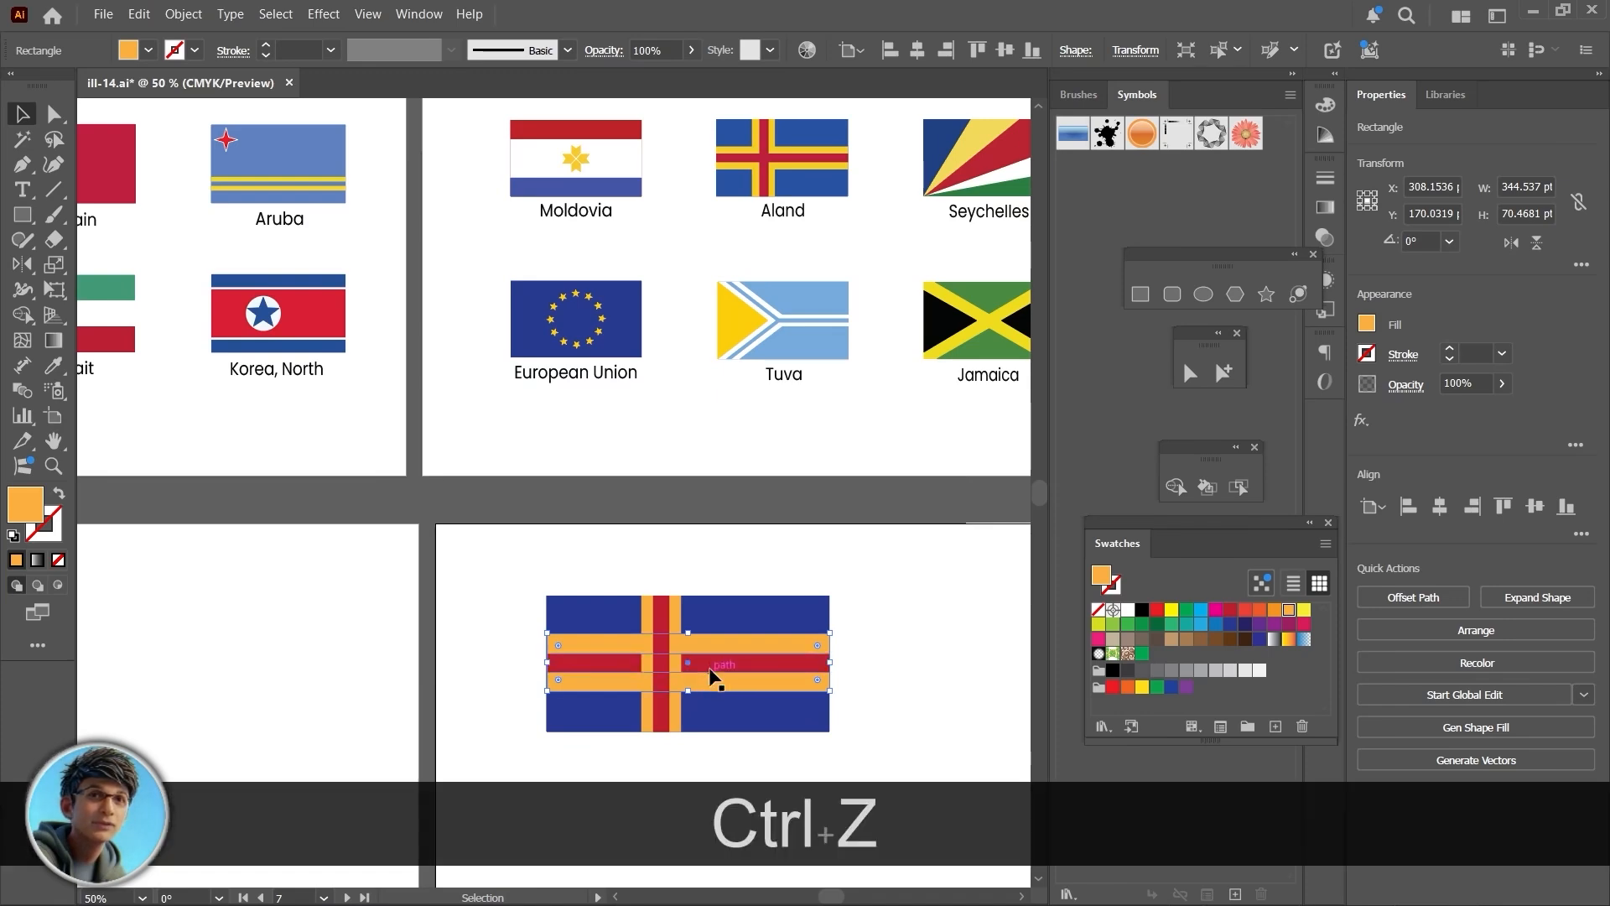
# Step: Bring the horizontal red stripe to the front of the Aland flag so it crosses over the vertical orange band
pyautogui.click(712, 662)
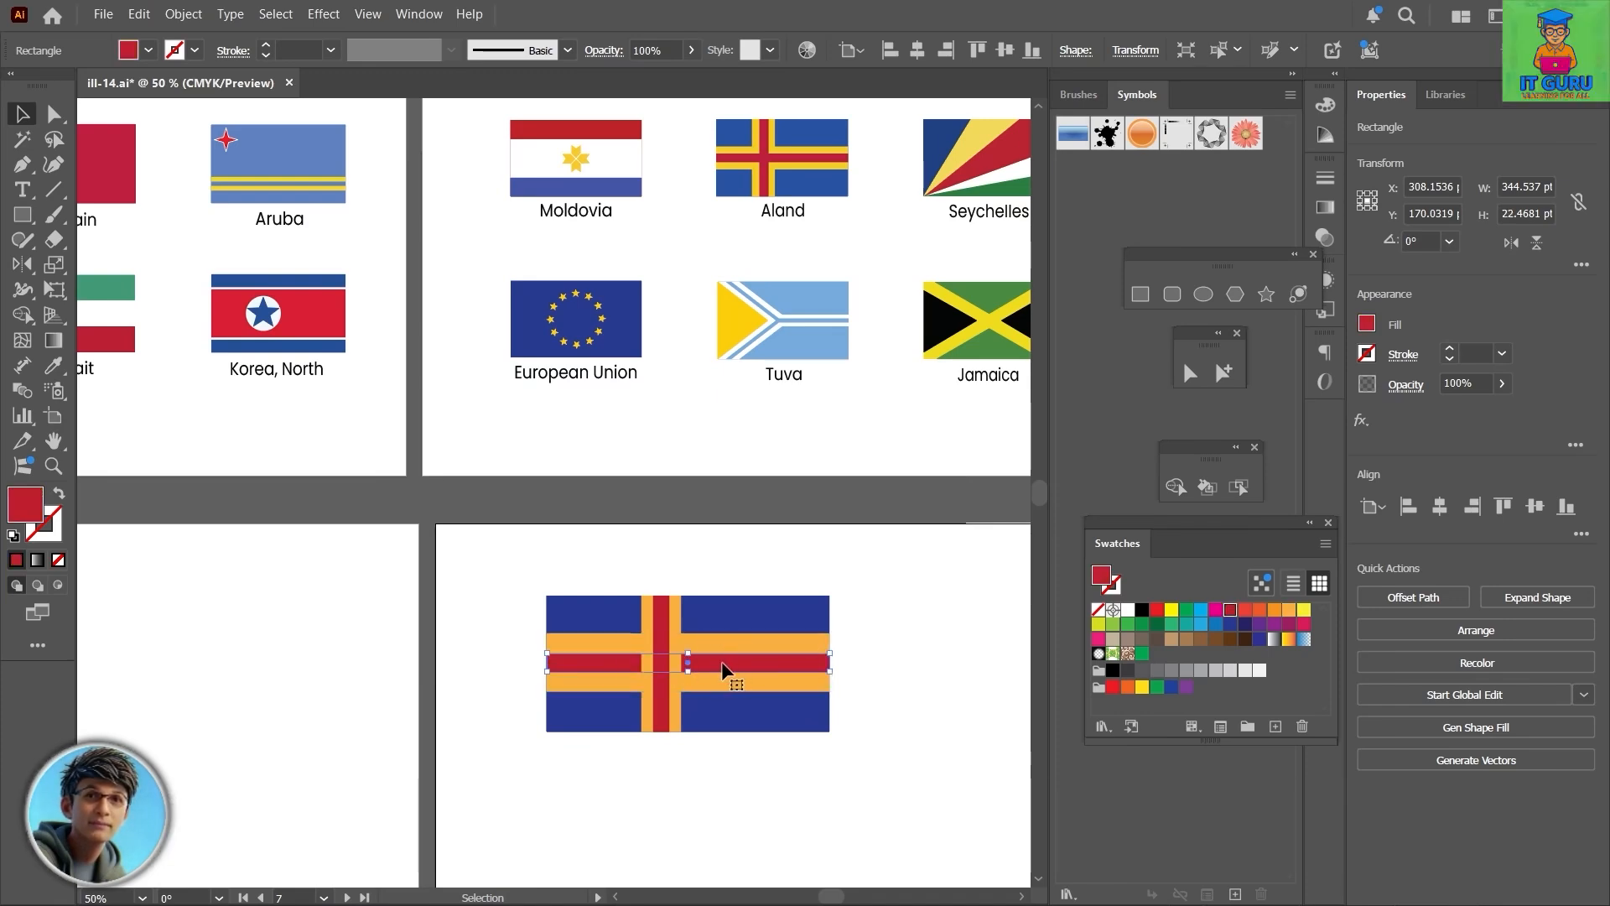
pyautogui.rightClick(723, 669)
pyautogui.moveTo(889, 805)
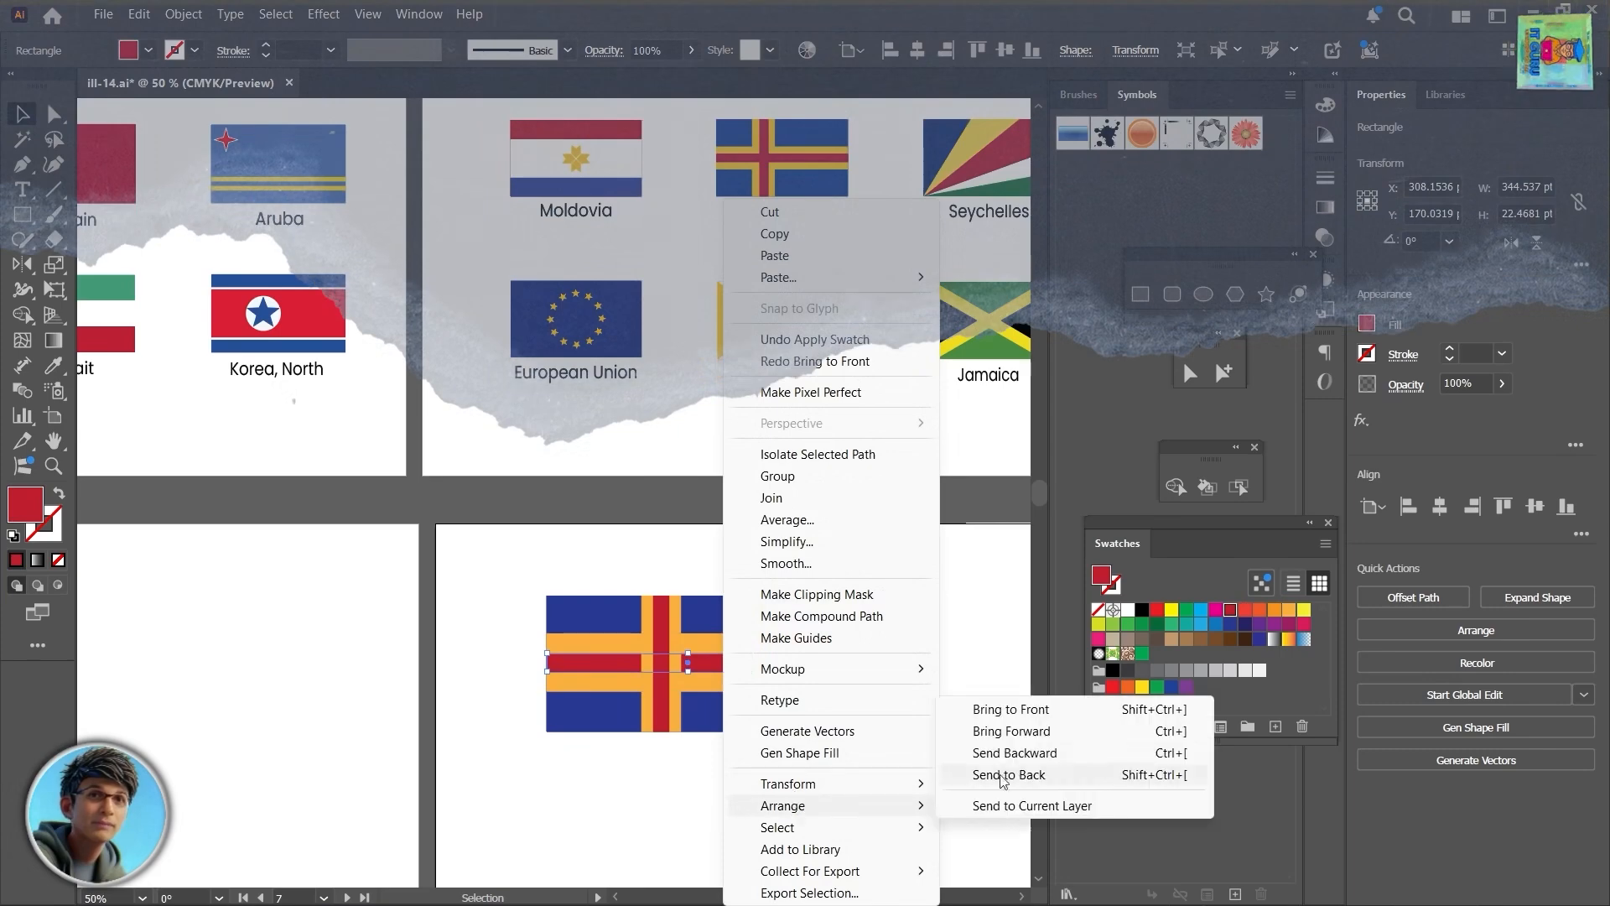
pyautogui.click(1010, 708)
pyautogui.click(836, 629)
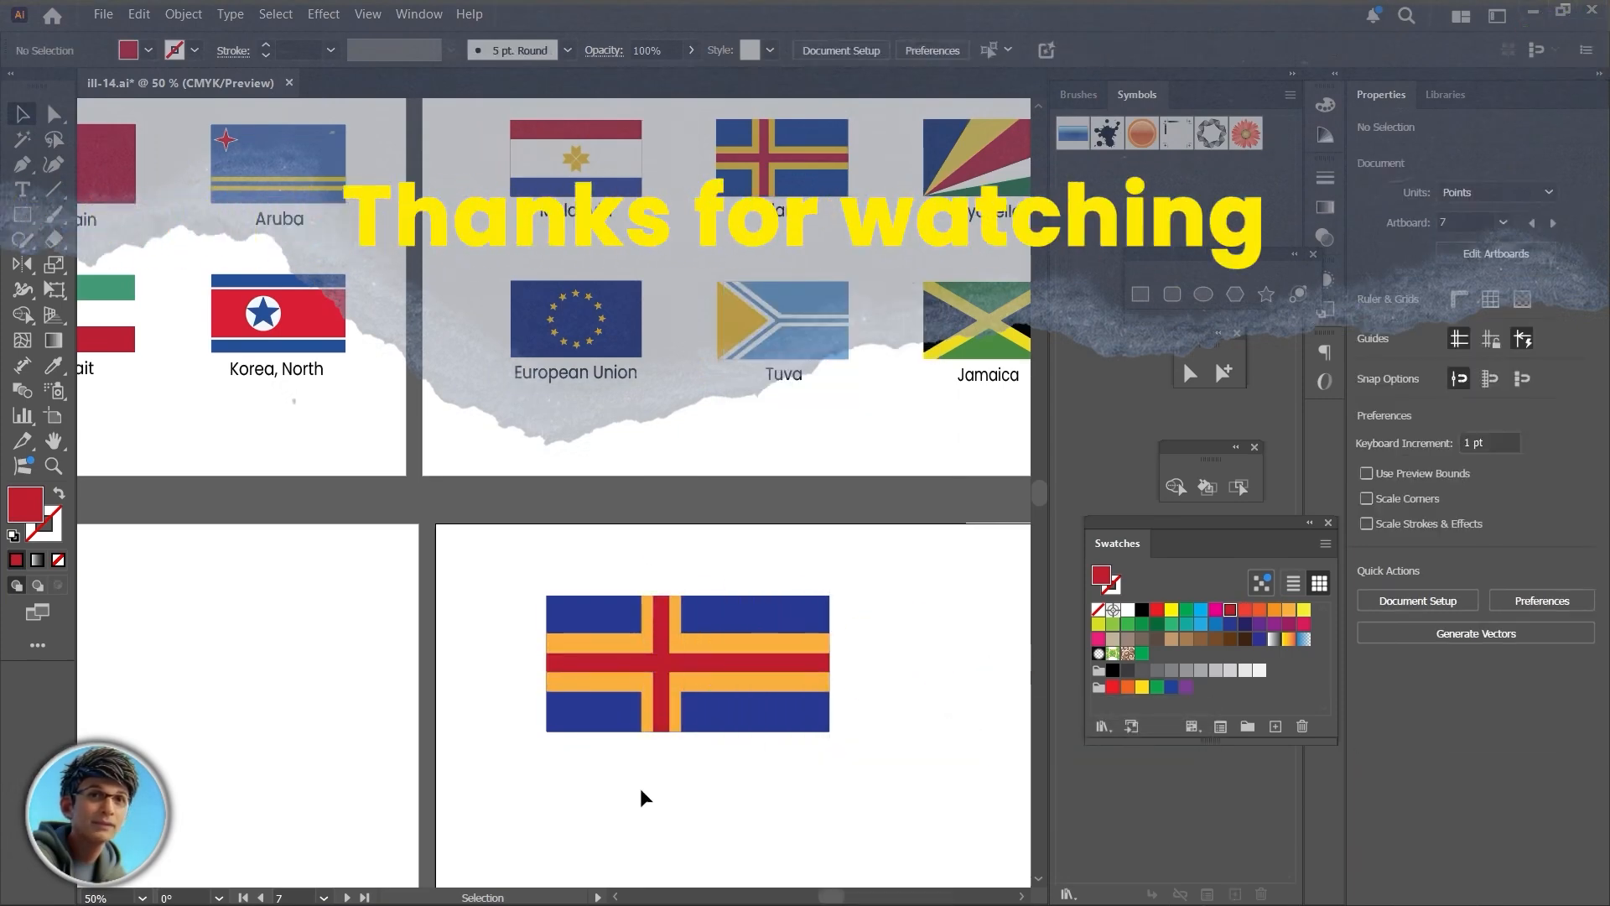
pyautogui.moveTo(859, 592); pyautogui.dragTo(510, 763)
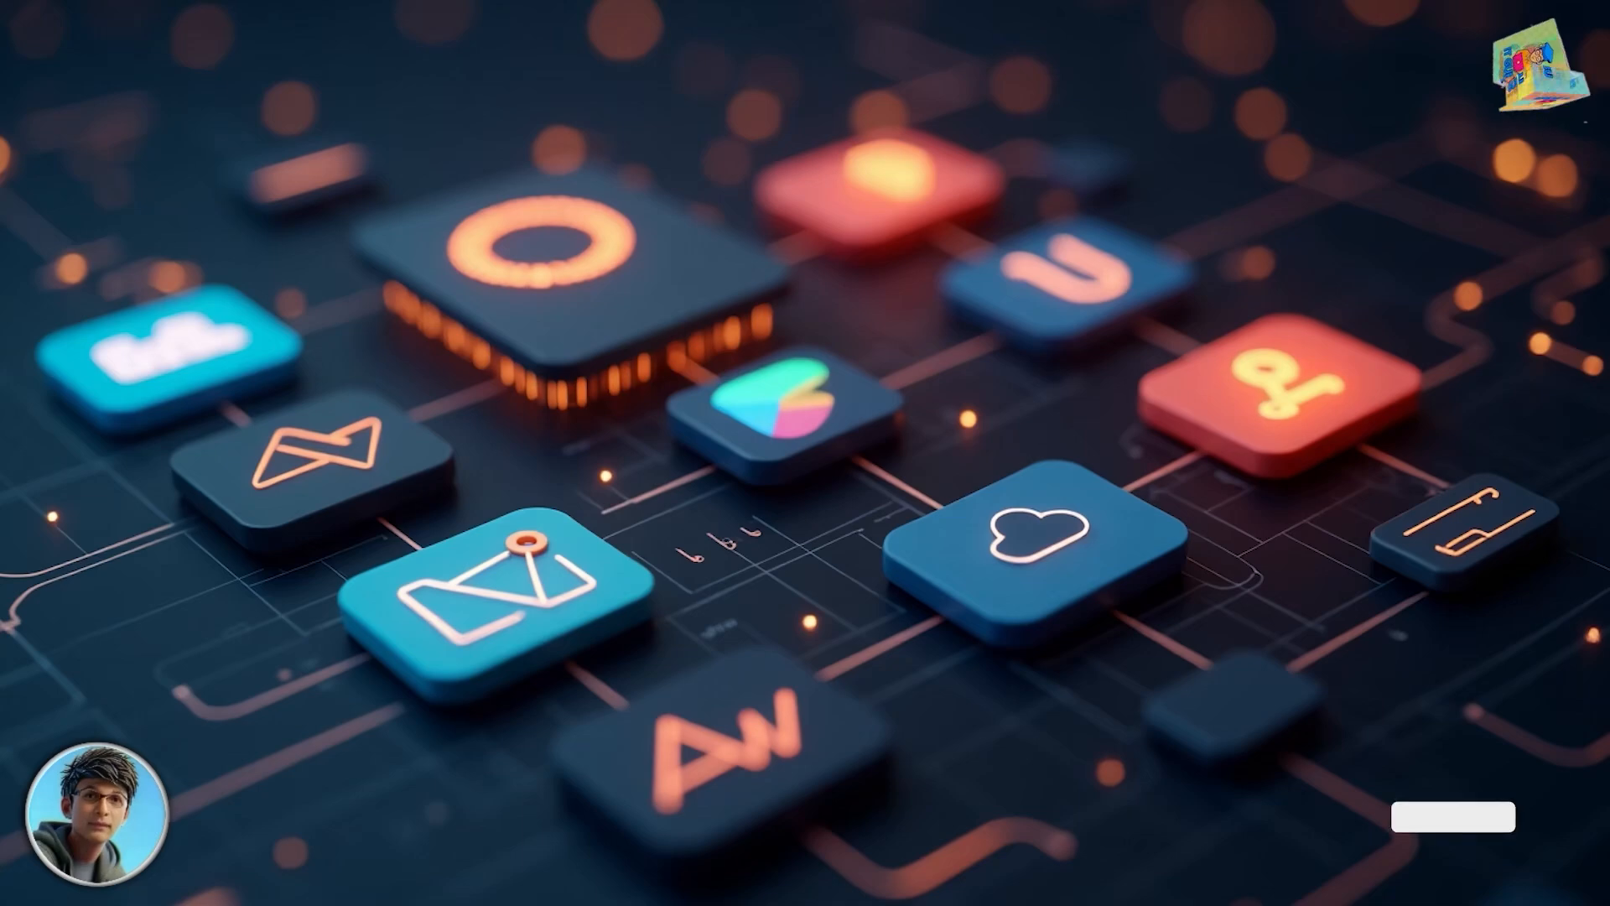